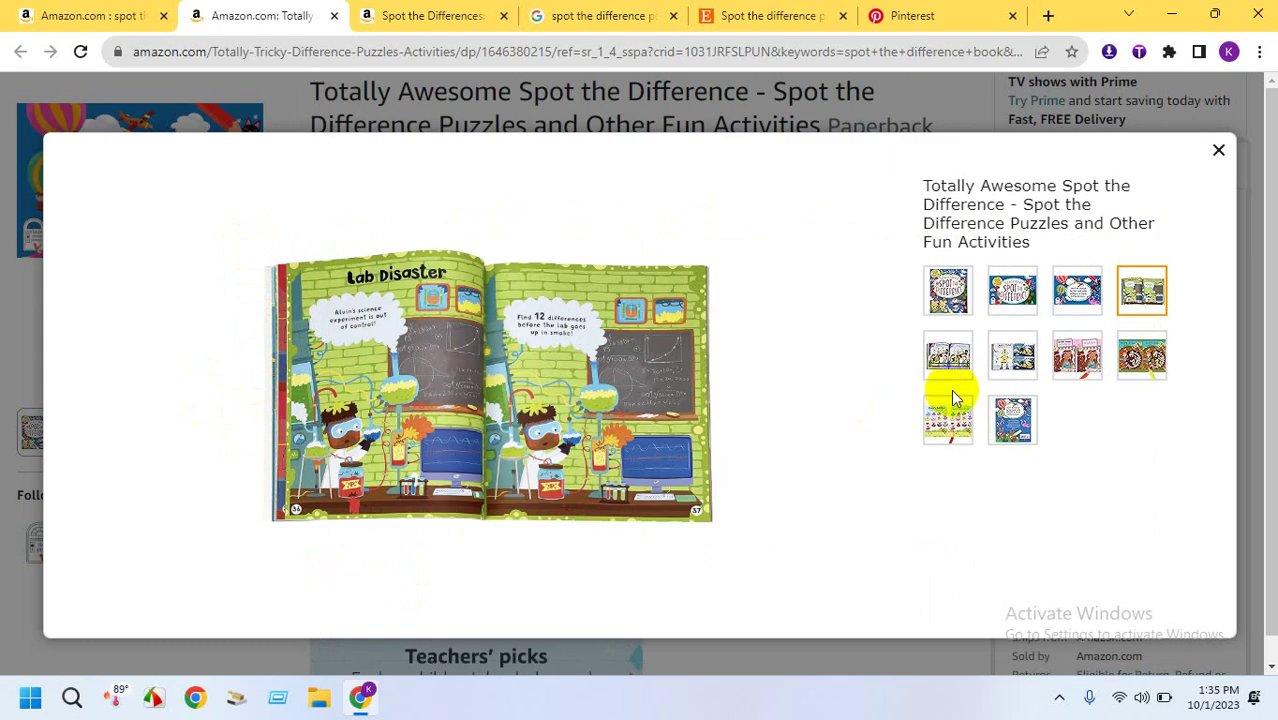
# Look through the interior puzzle images of the Totally Awesome Spot the Difference book, from Llama Drama to Olivia's Outfits, and close the image viewer
pyautogui.click(946, 360)
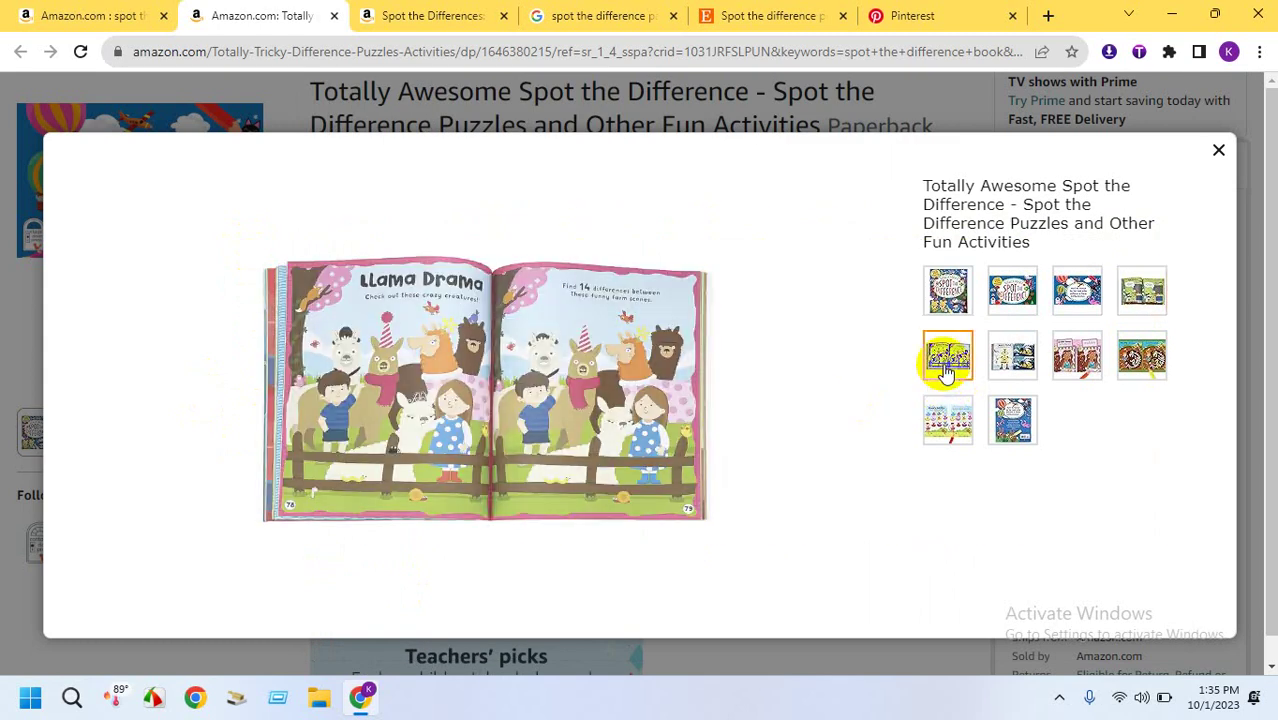
pyautogui.click(999, 366)
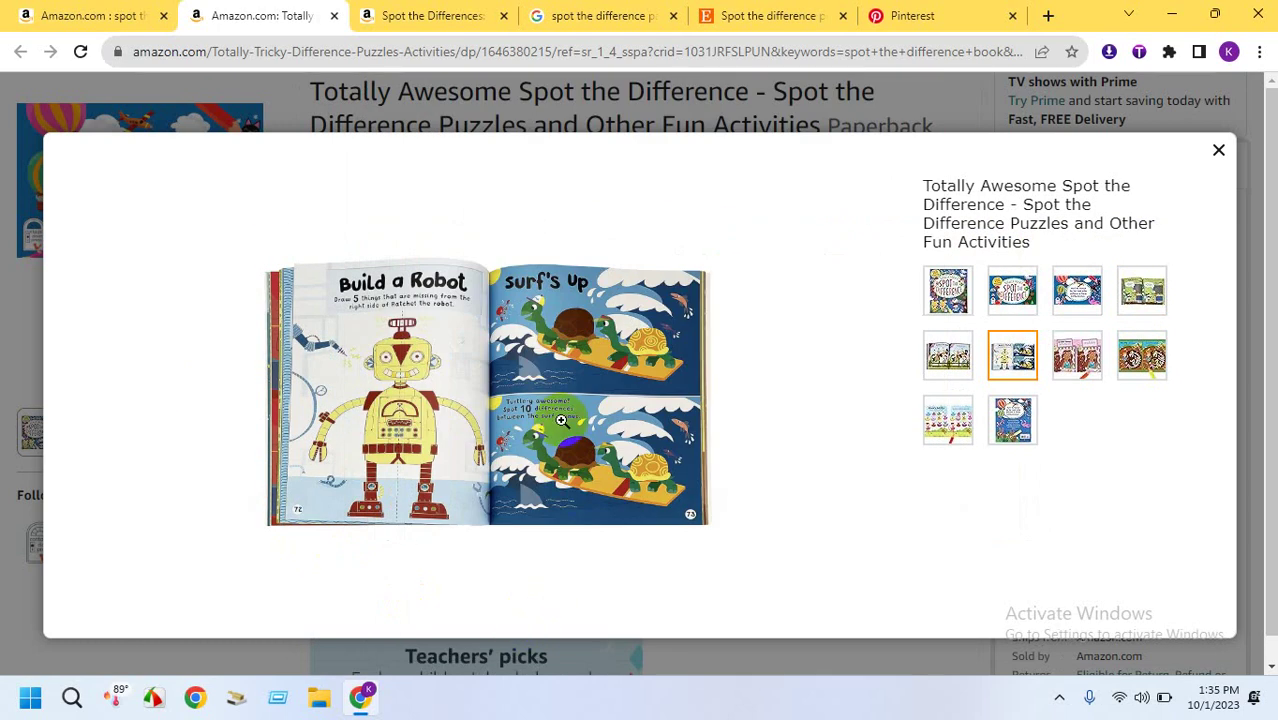
pyautogui.moveTo(601, 491)
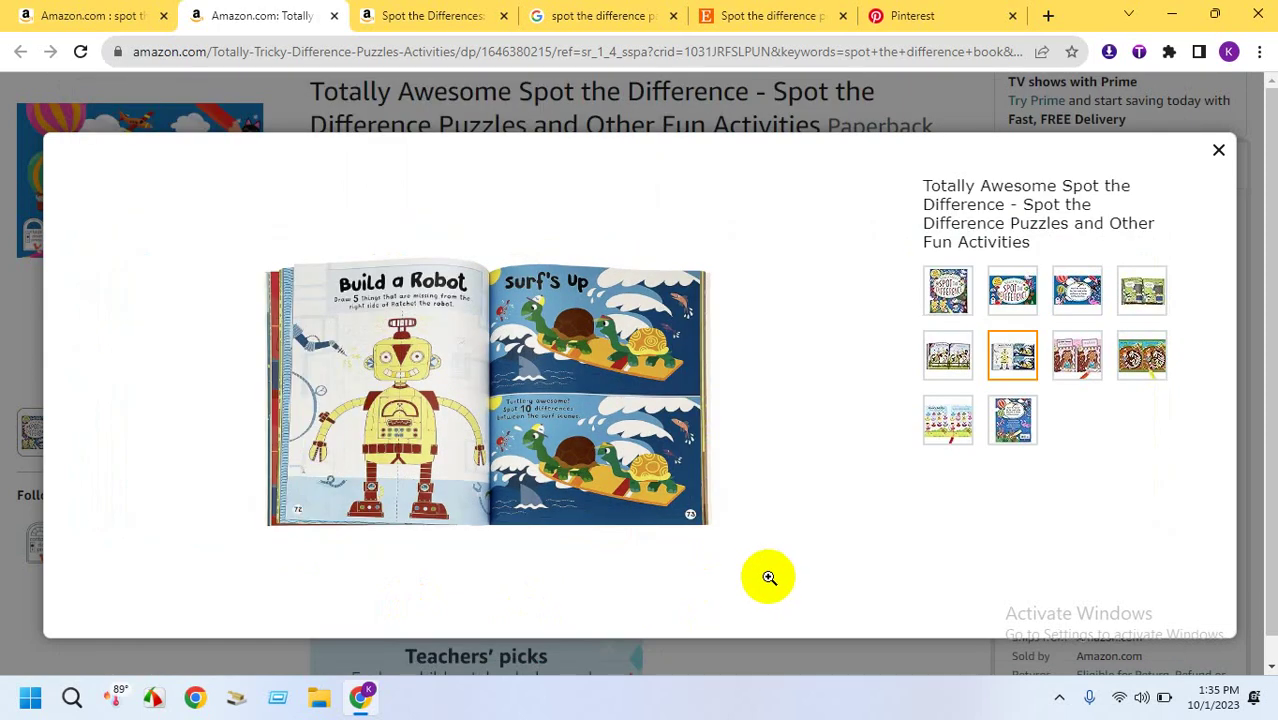
pyautogui.moveTo(388, 307)
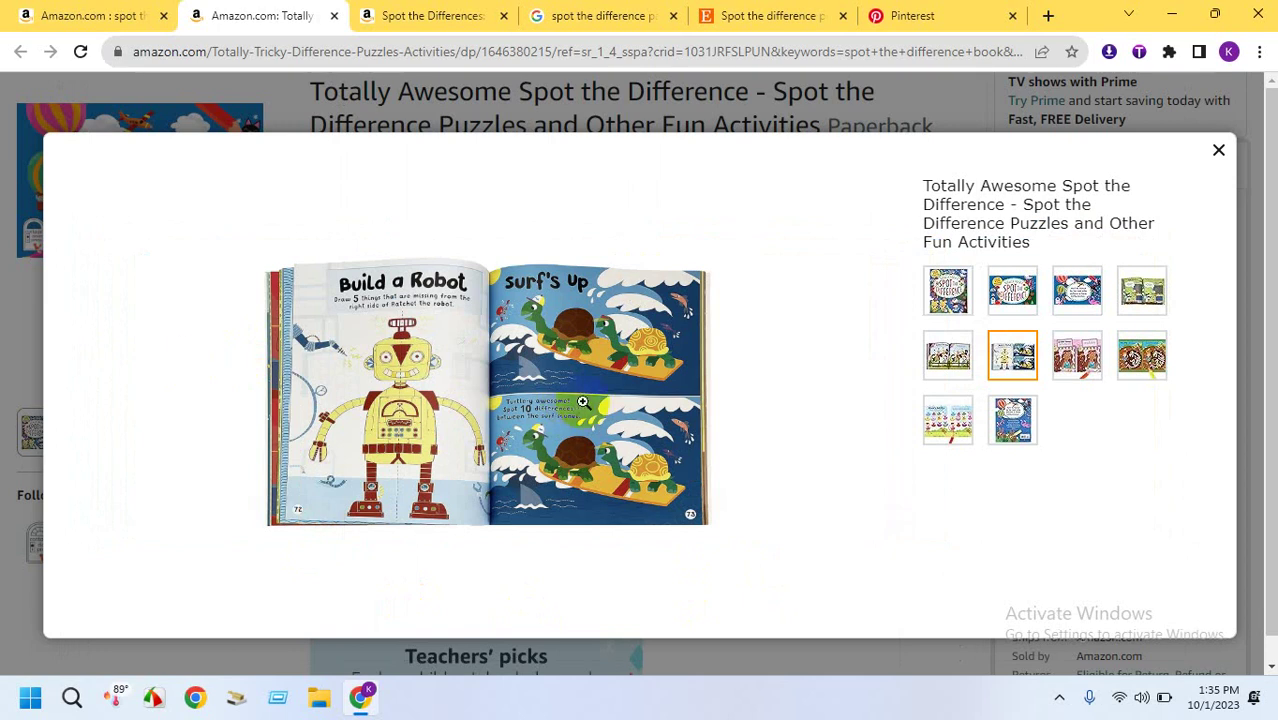
pyautogui.click(1066, 365)
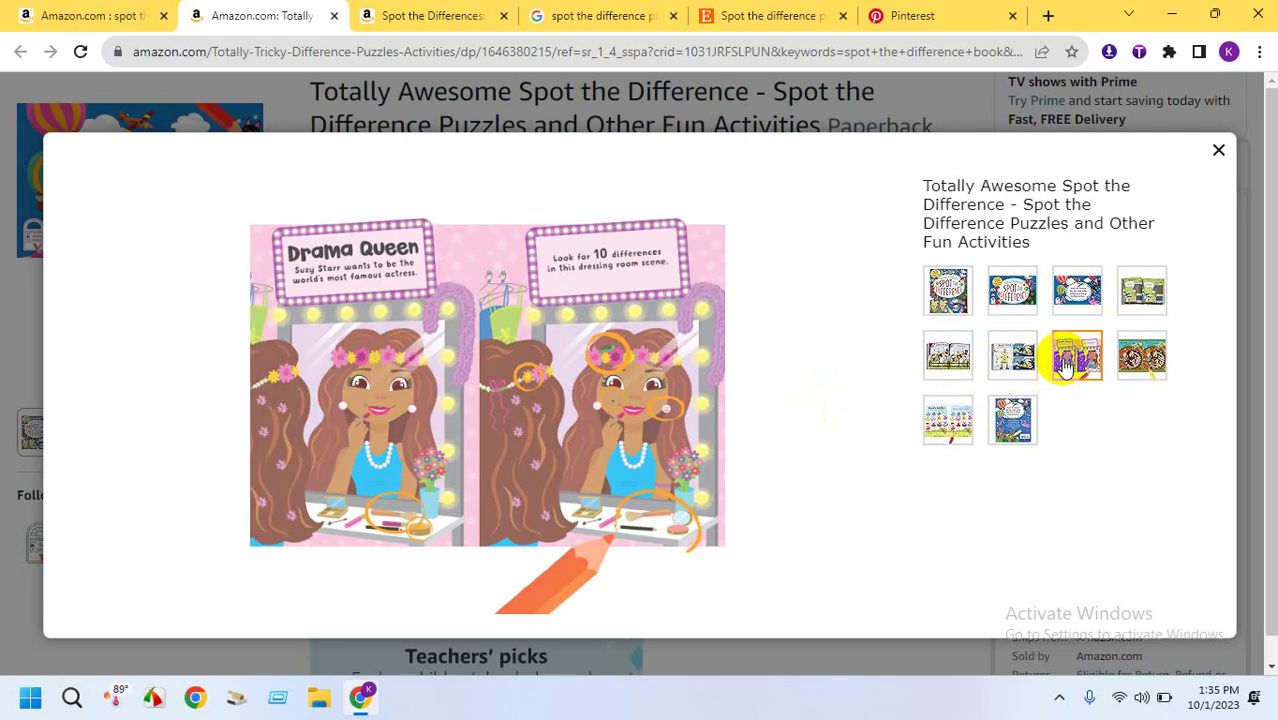
pyautogui.click(1141, 360)
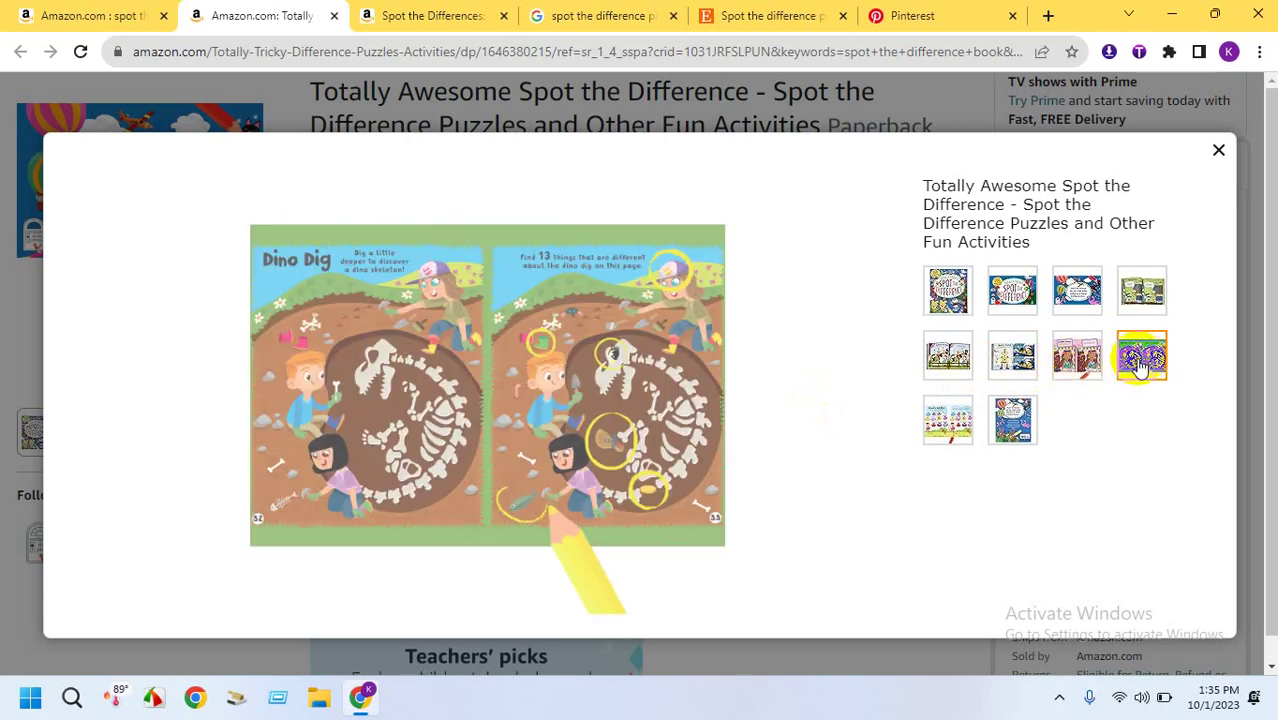
pyautogui.click(946, 425)
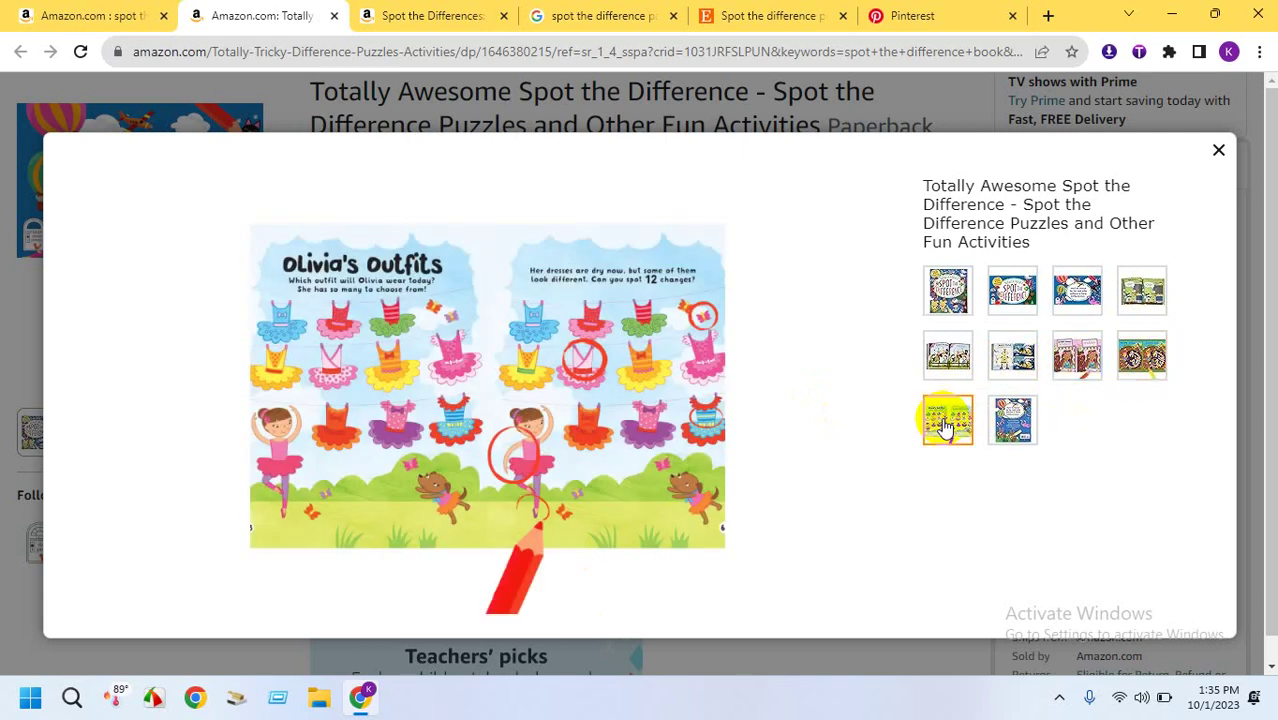
pyautogui.click(1216, 150)
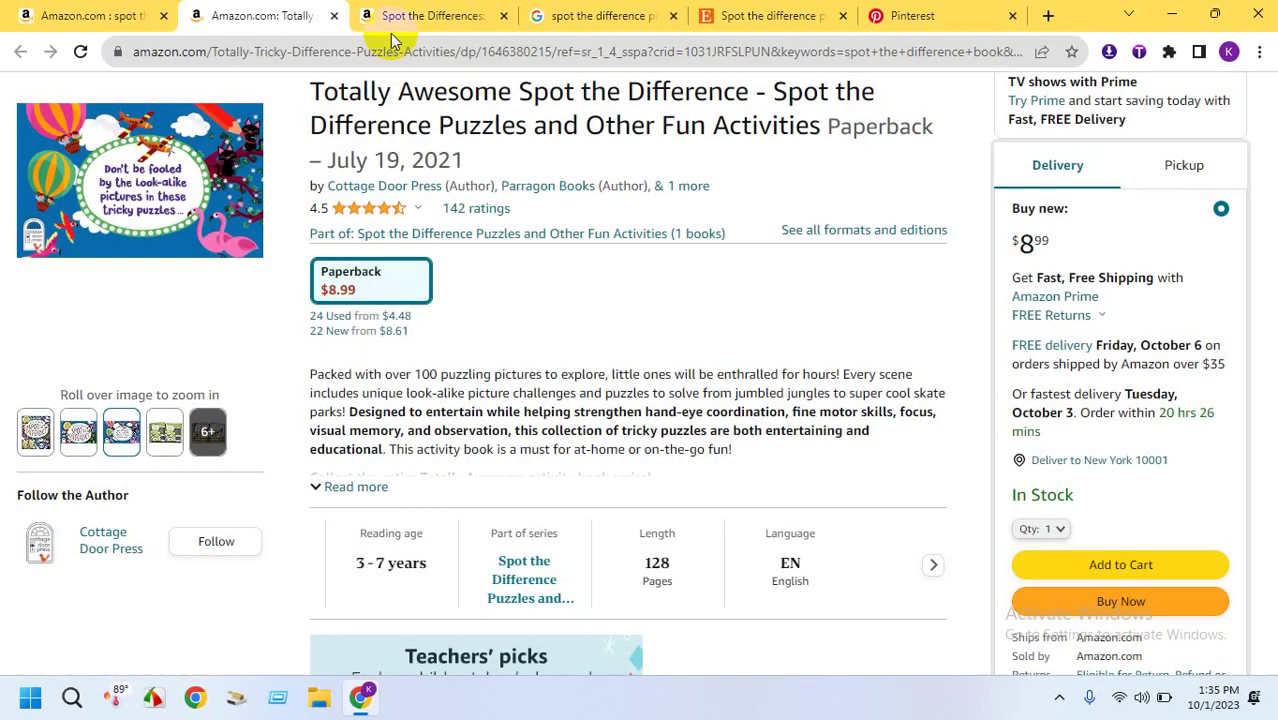
# Go to the open listing for Spot the Differences: Search & Find Fun and open the book's reading sample
pyautogui.click(418, 12)
pyautogui.scroll(-3, 322, 322)
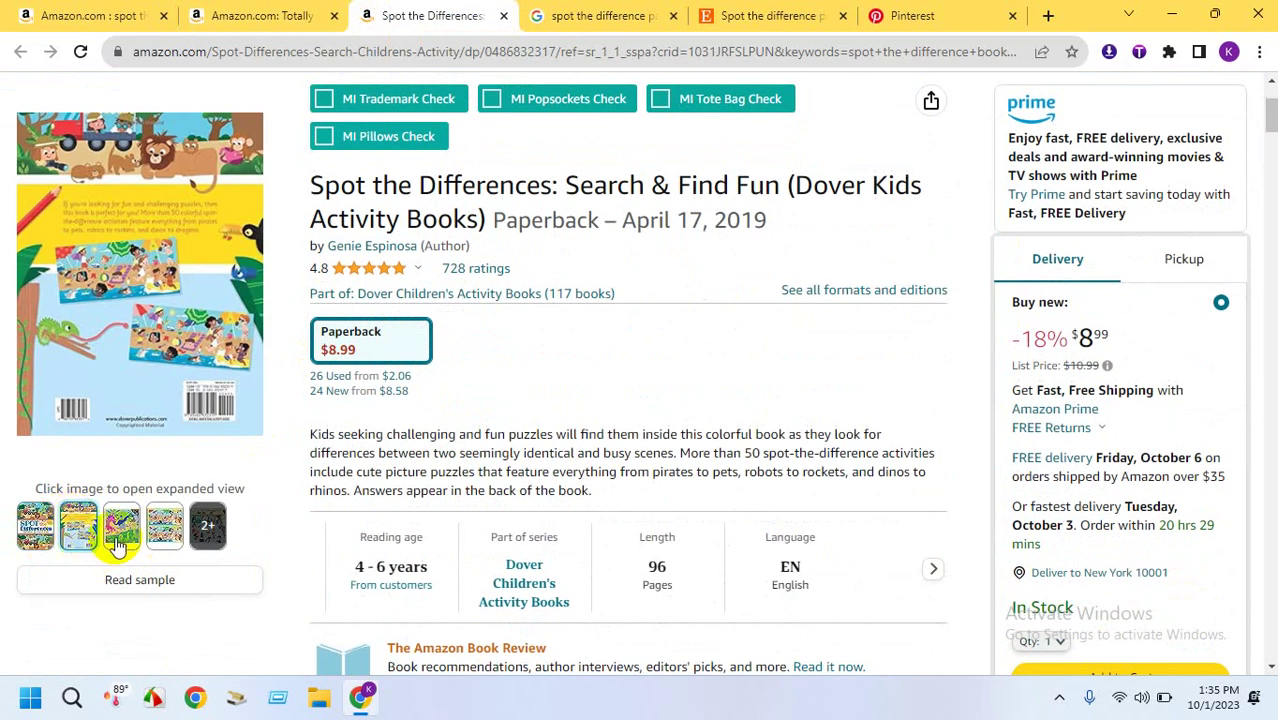
pyautogui.moveTo(128, 521)
pyautogui.click(135, 579)
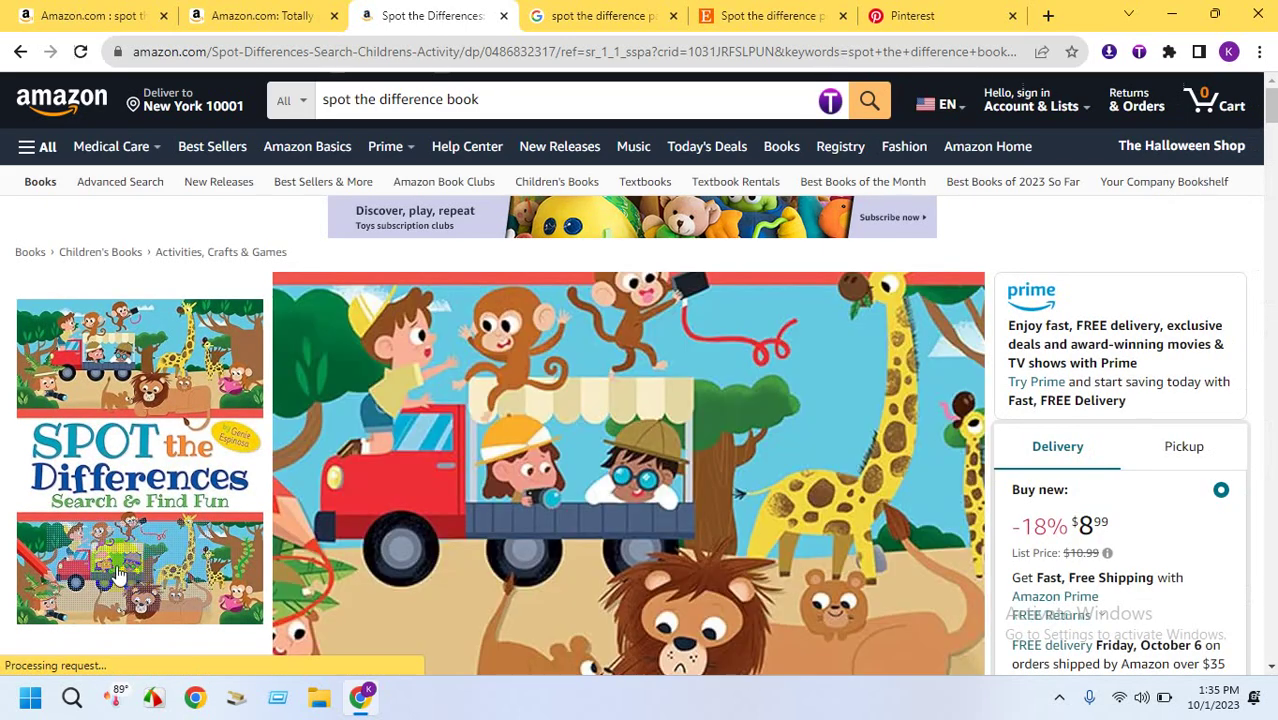
pyautogui.click(140, 583)
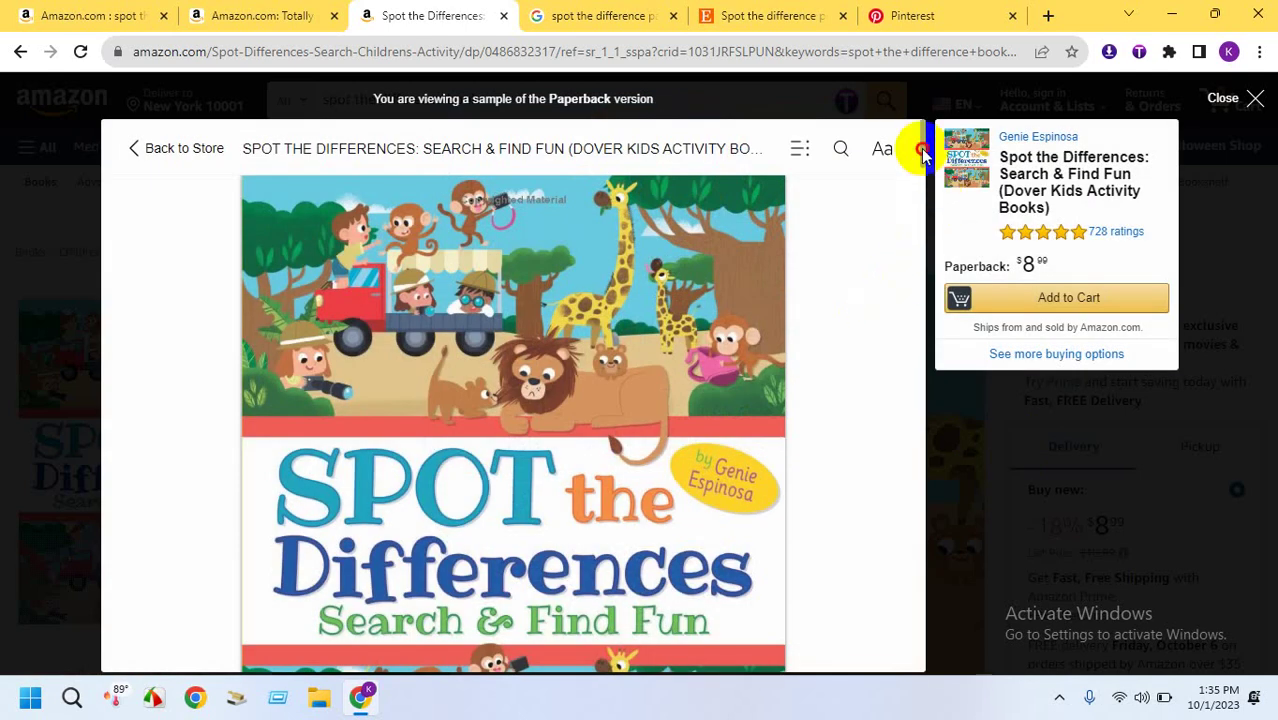
# Examine the pizza restaurant puzzle in the sample, reading its instructions and comparing the original picture with the altered one
pyautogui.moveTo(915, 155); pyautogui.dragTo(916, 356)
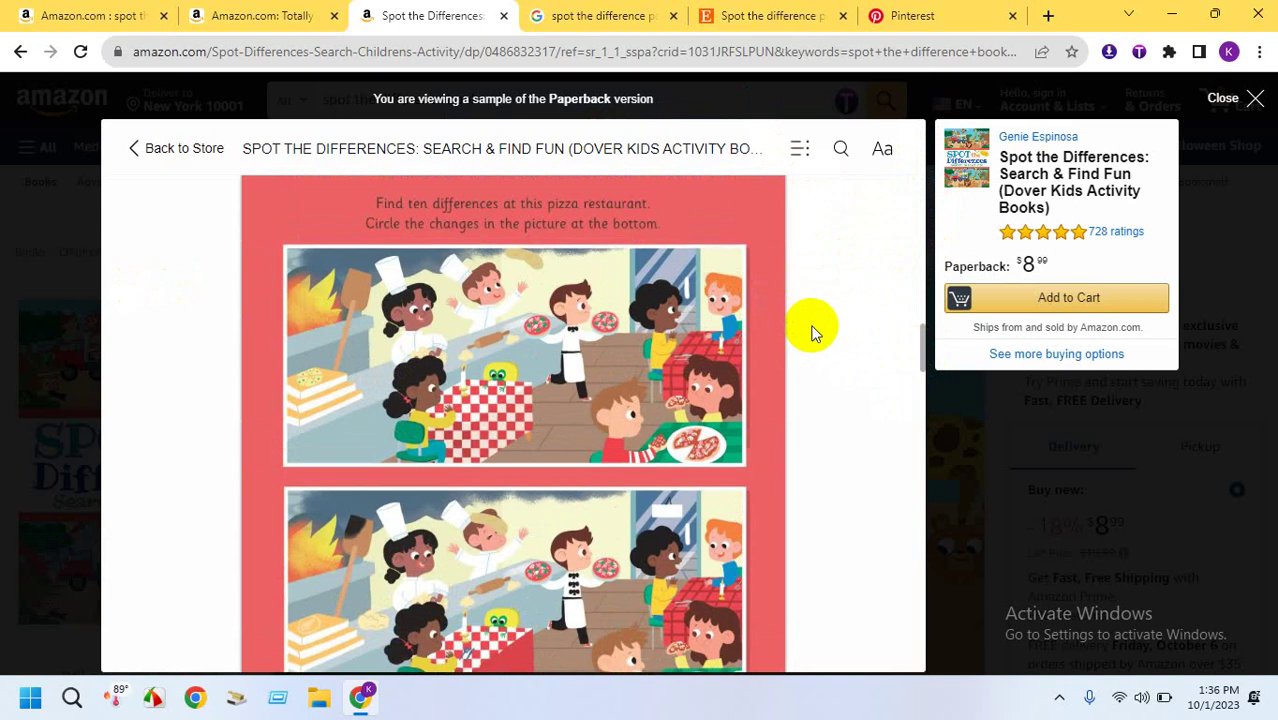
pyautogui.scroll(-1, 812, 333)
pyautogui.scroll(1, 812, 333)
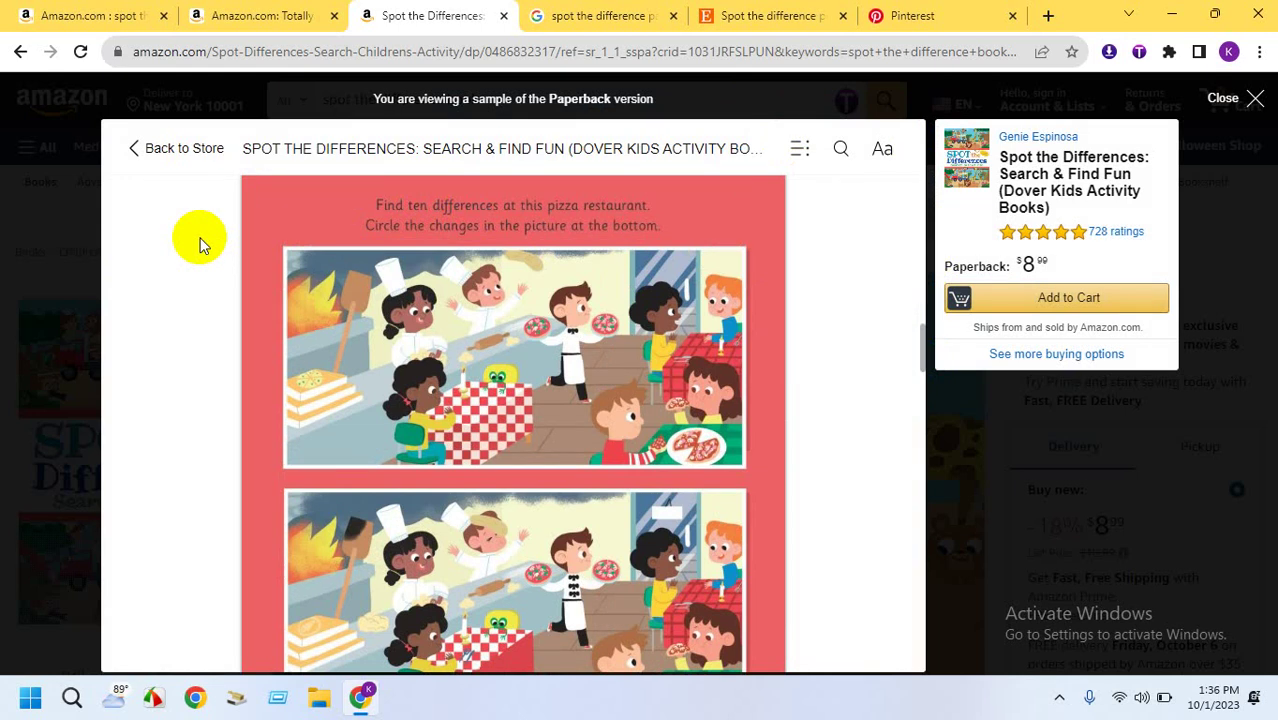
pyautogui.click(414, 228)
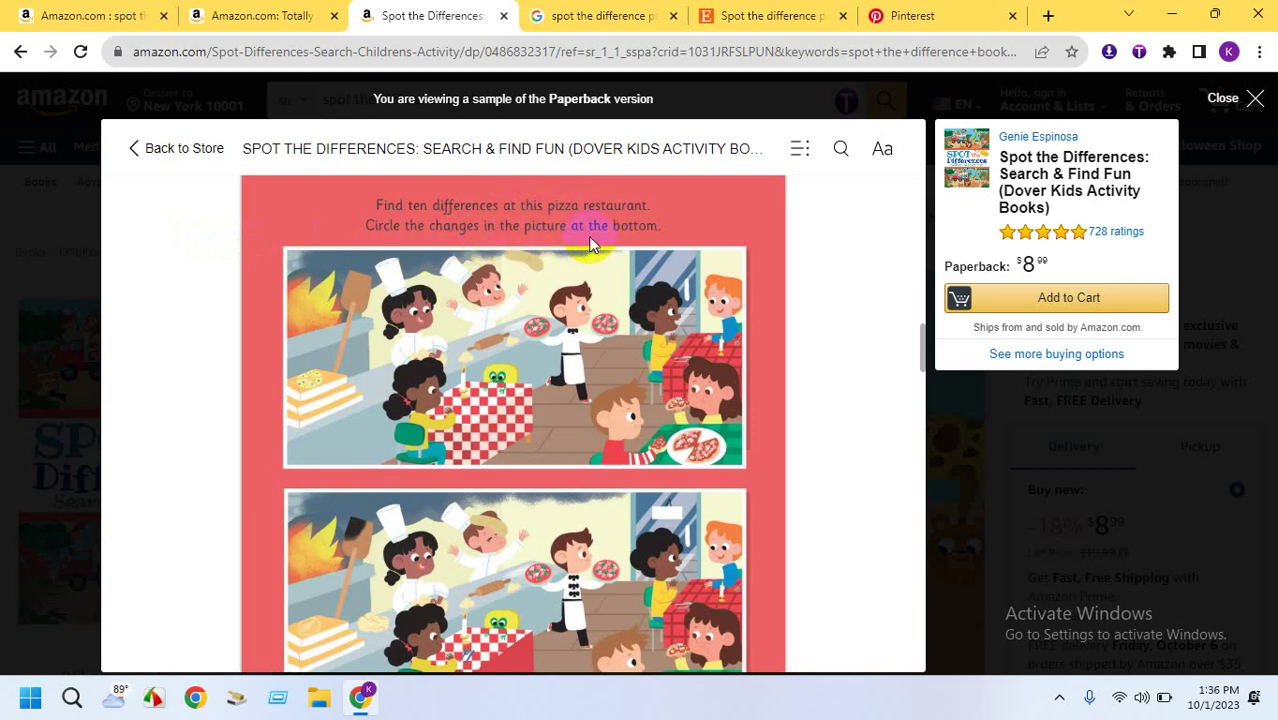
pyautogui.scroll(-1, 763, 298)
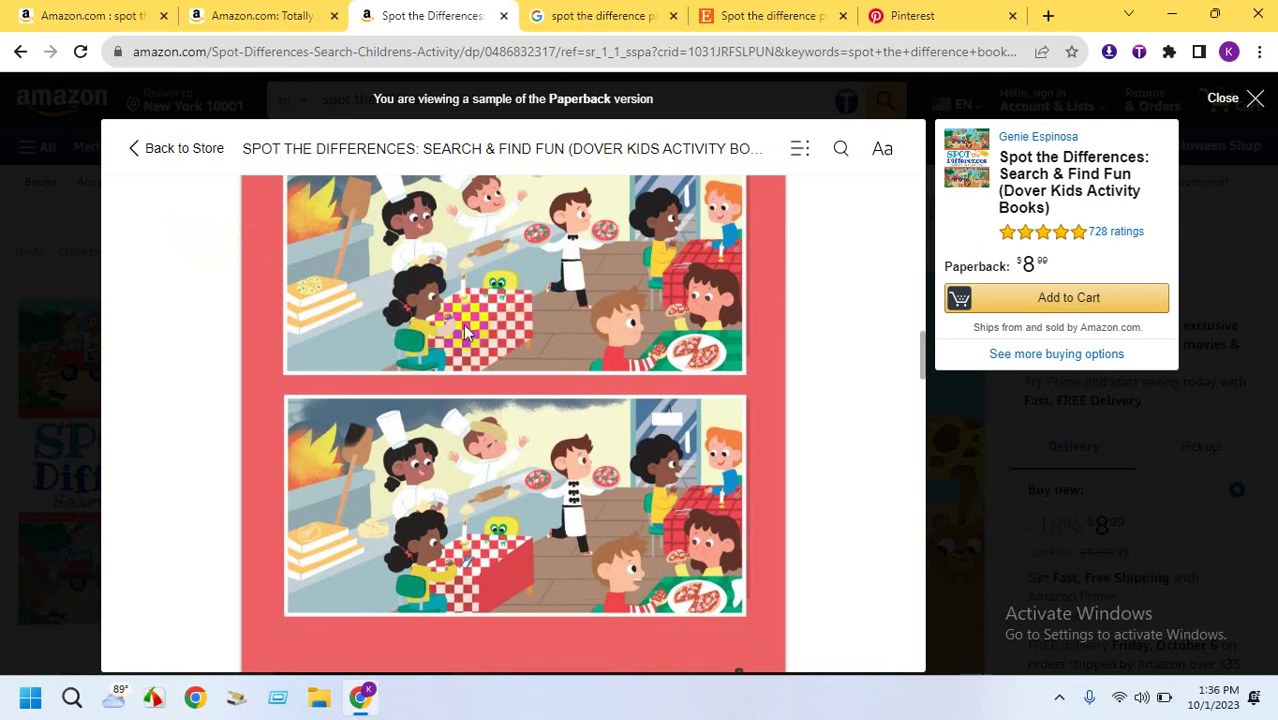
pyautogui.click(450, 455)
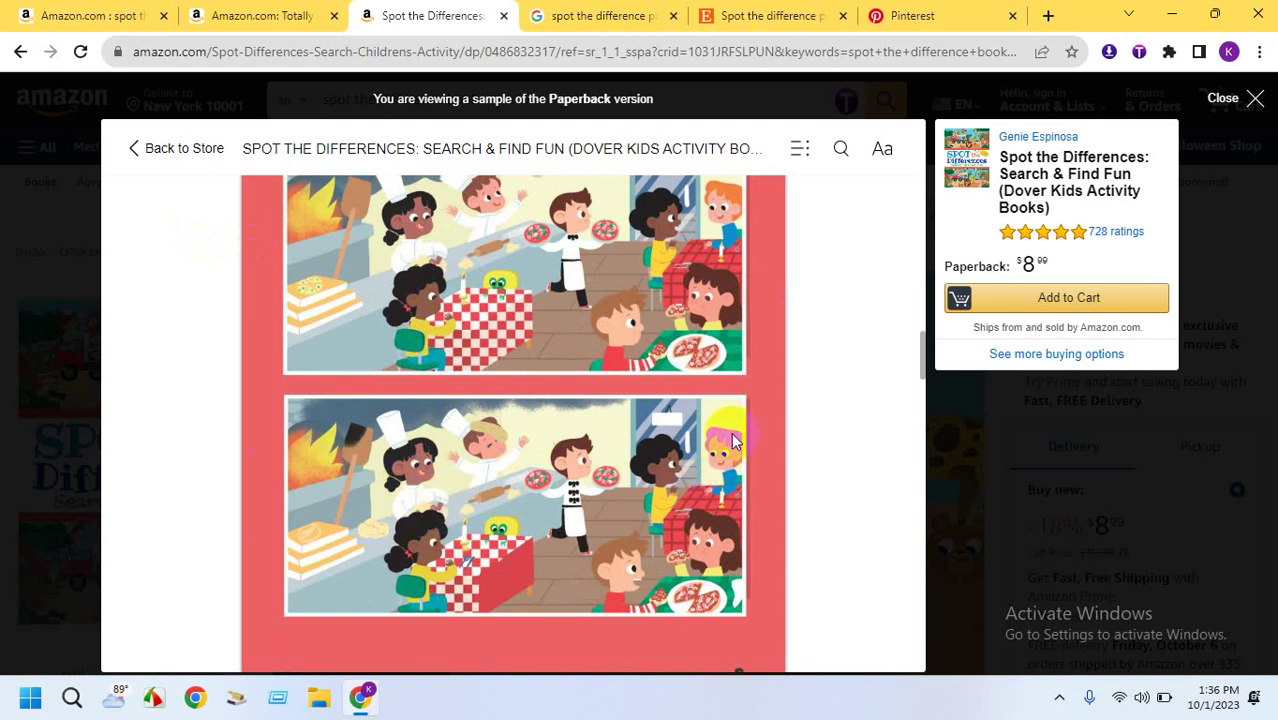
pyautogui.moveTo(921, 351)
pyautogui.mouseDown()
pyautogui.moveTo(918, 418)
pyautogui.moveTo(910, 345)
pyautogui.moveTo(923, 415)
pyautogui.moveTo(907, 379)
pyautogui.moveTo(916, 358)
pyautogui.mouseUp()
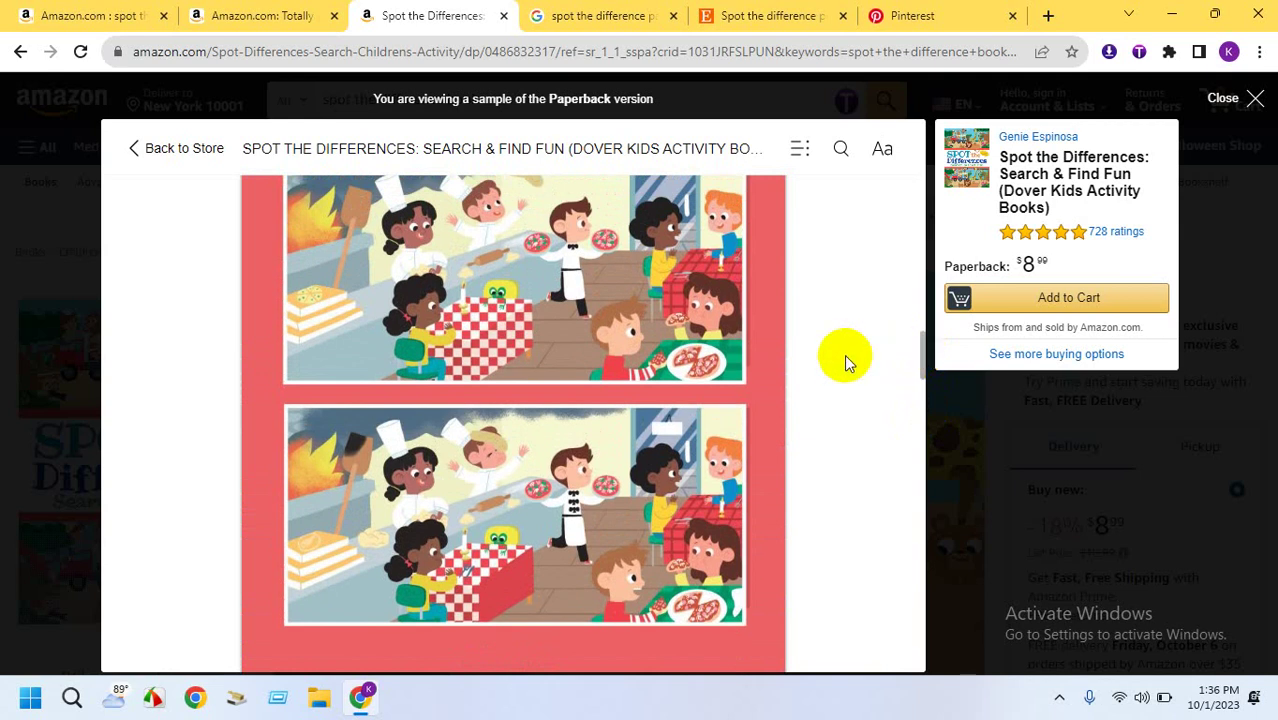
pyautogui.click(398, 340)
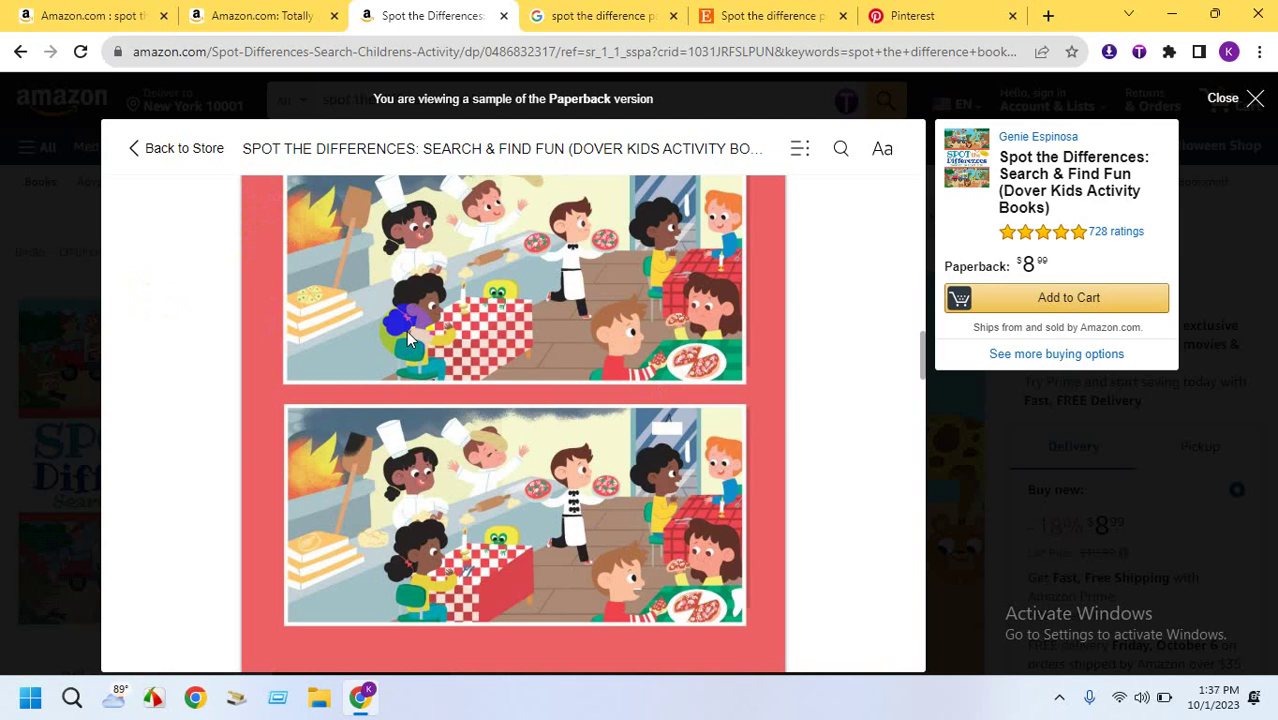
pyautogui.click(385, 403)
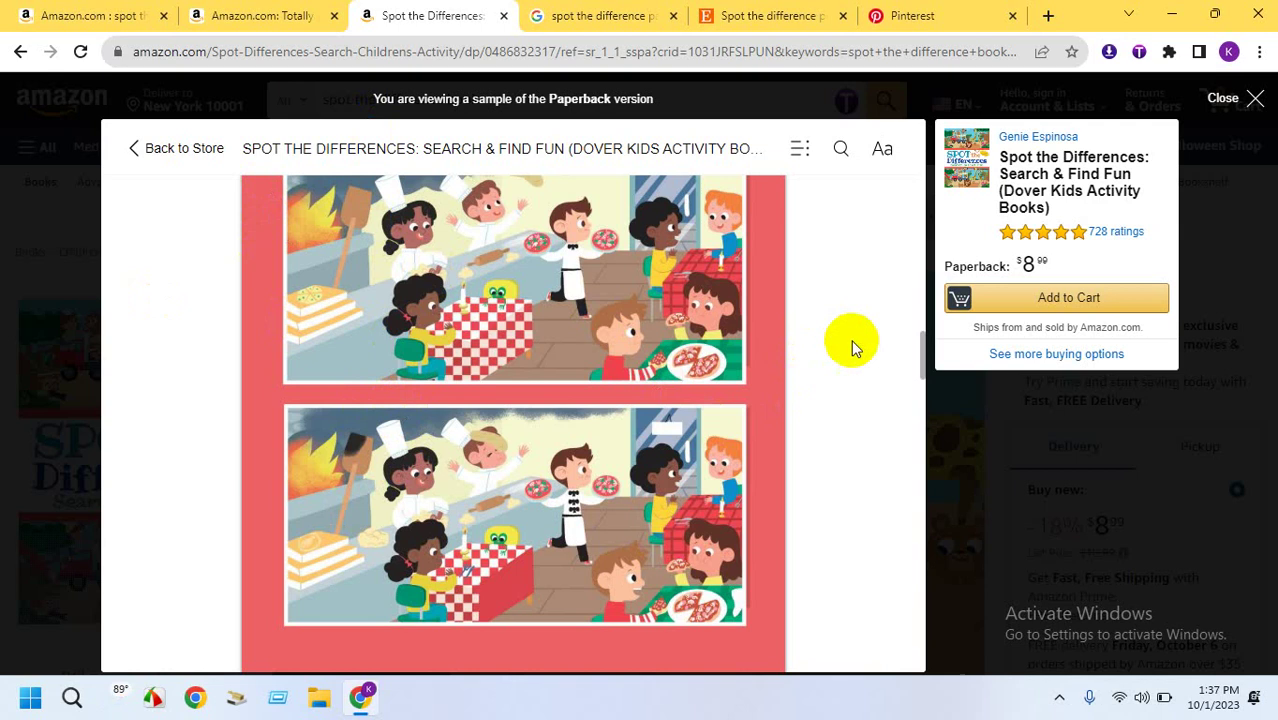
pyautogui.moveTo(924, 350); pyautogui.dragTo(639, 100)
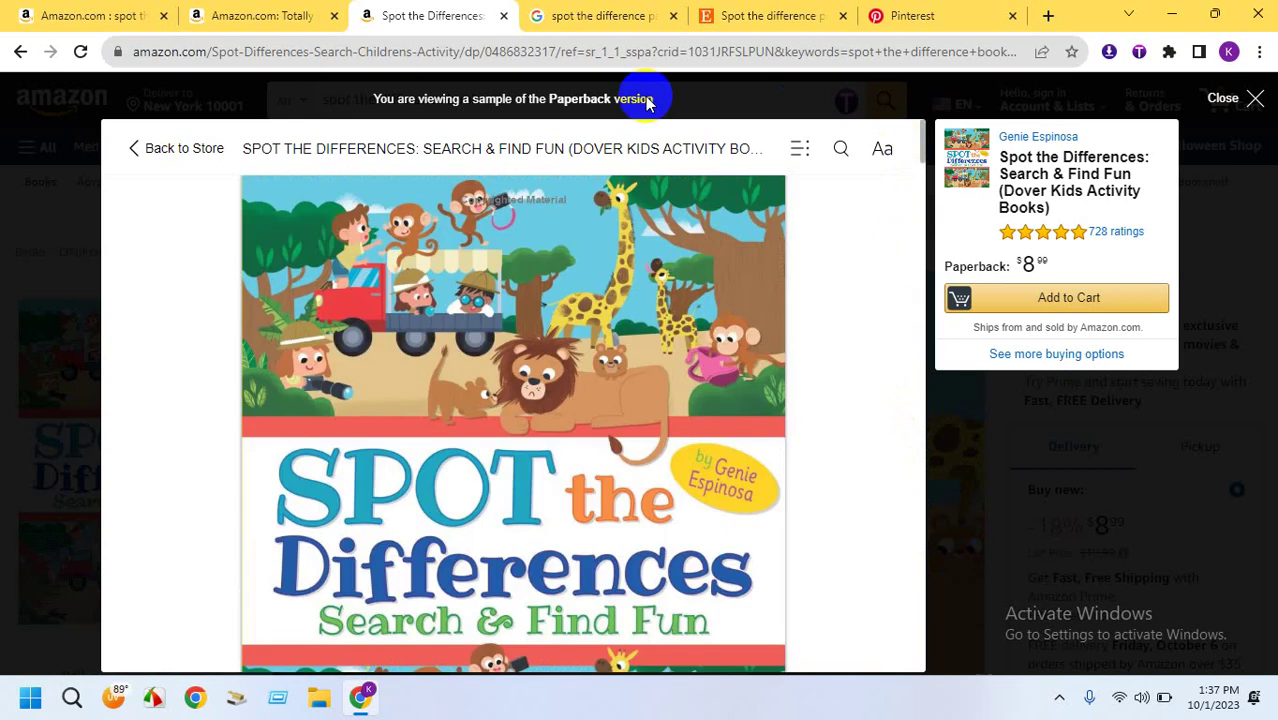
# Close both spot the difference book listings and return to the Amazon search results
pyautogui.click(505, 17)
pyautogui.click(250, 17)
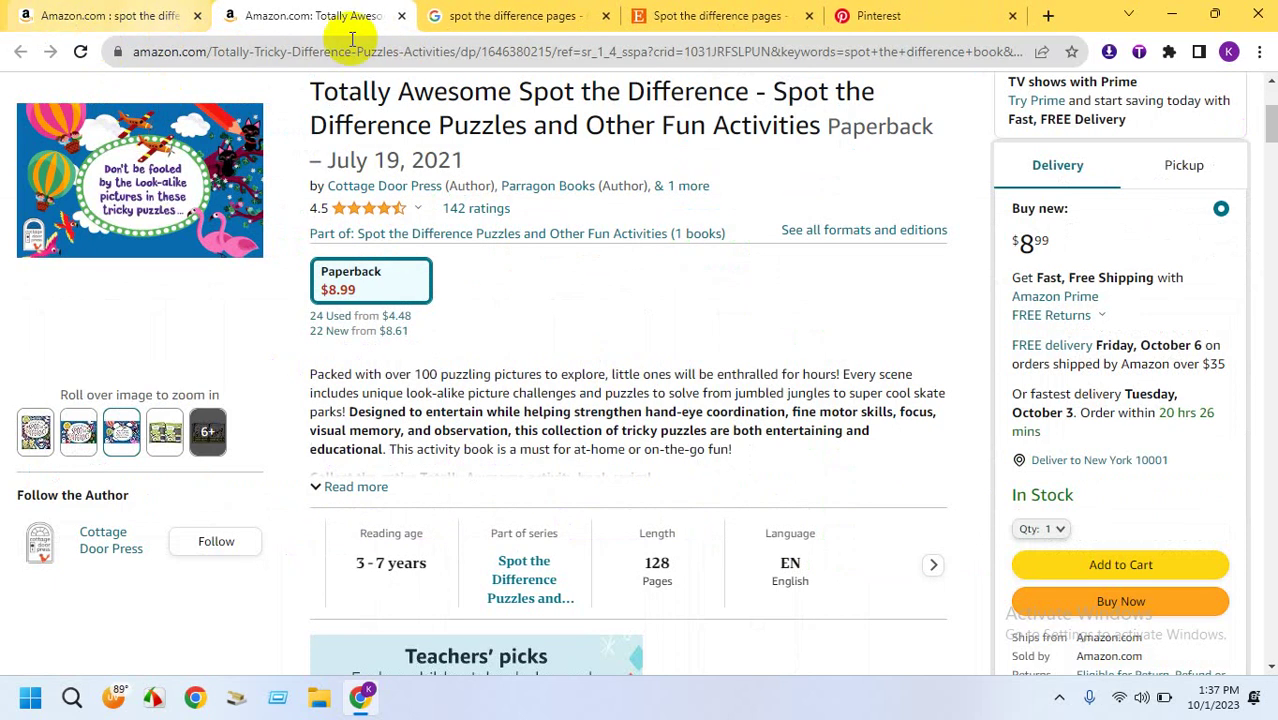
pyautogui.click(401, 15)
pyautogui.click(90, 12)
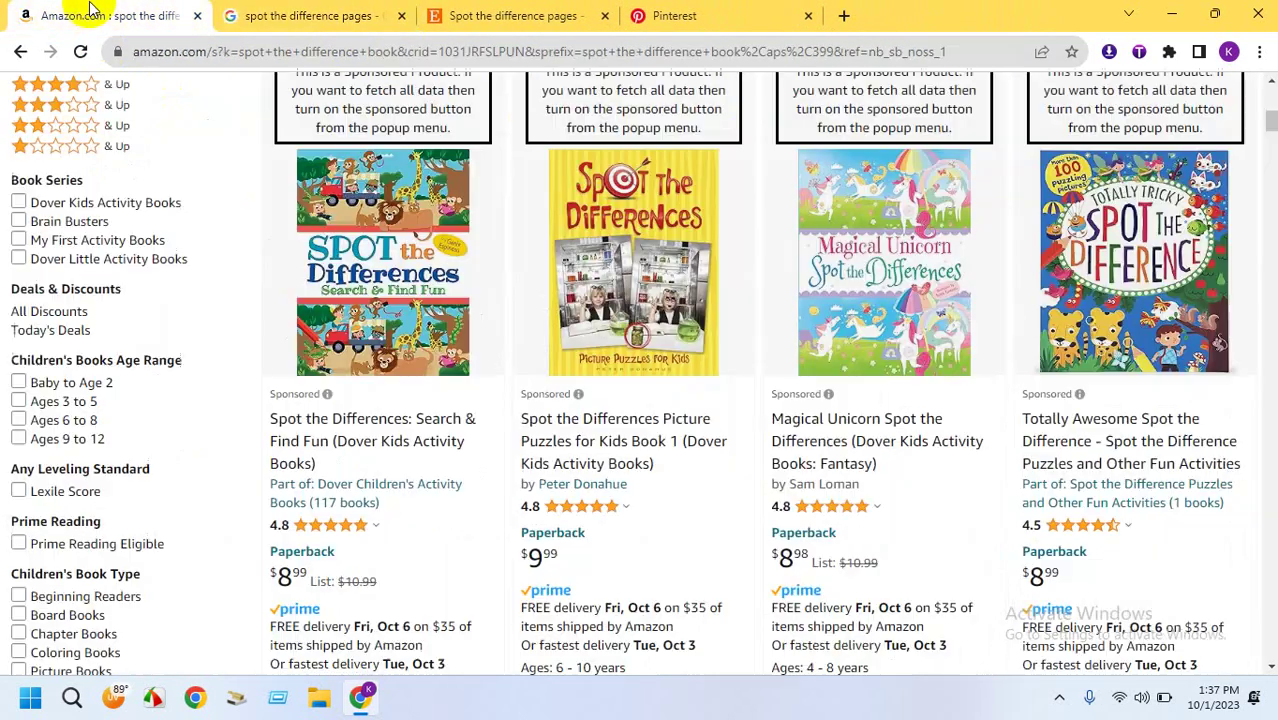
# Search Amazon for "letter tracing workbook" and dismiss the keyword suggestions
pyautogui.click(1270, 130)
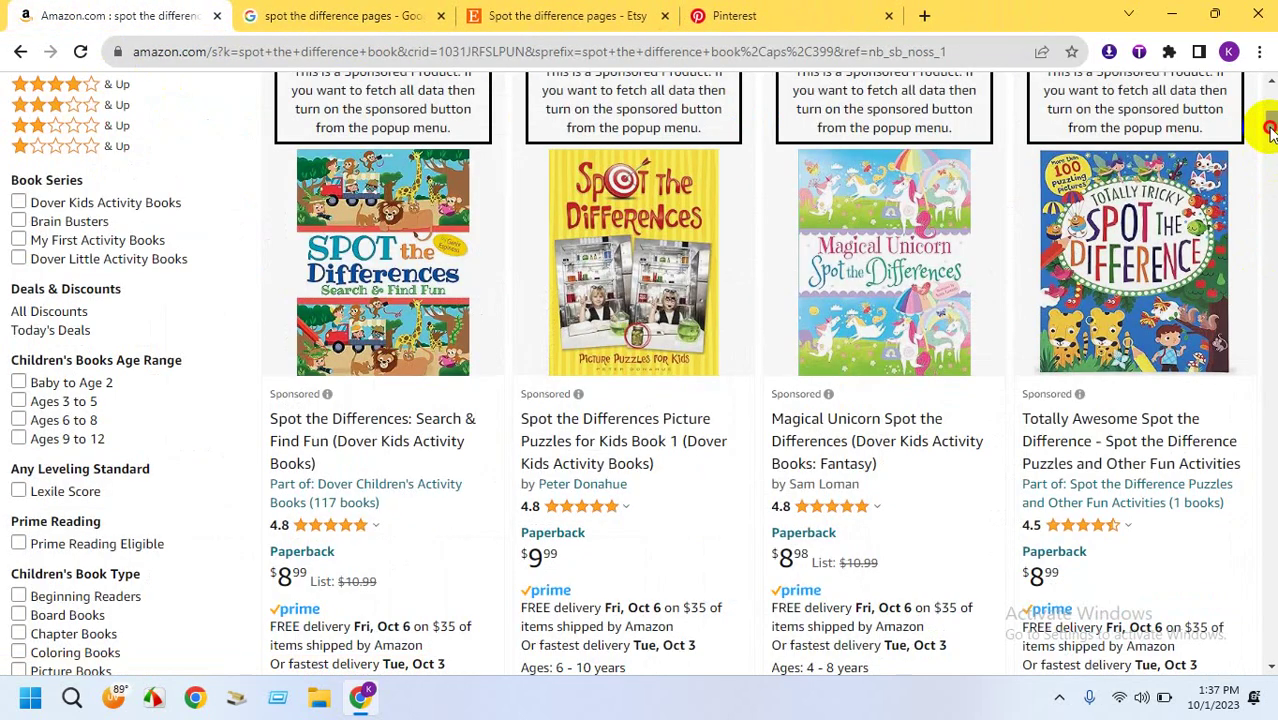
pyautogui.moveTo(1270, 130); pyautogui.dragTo(1264, 94)
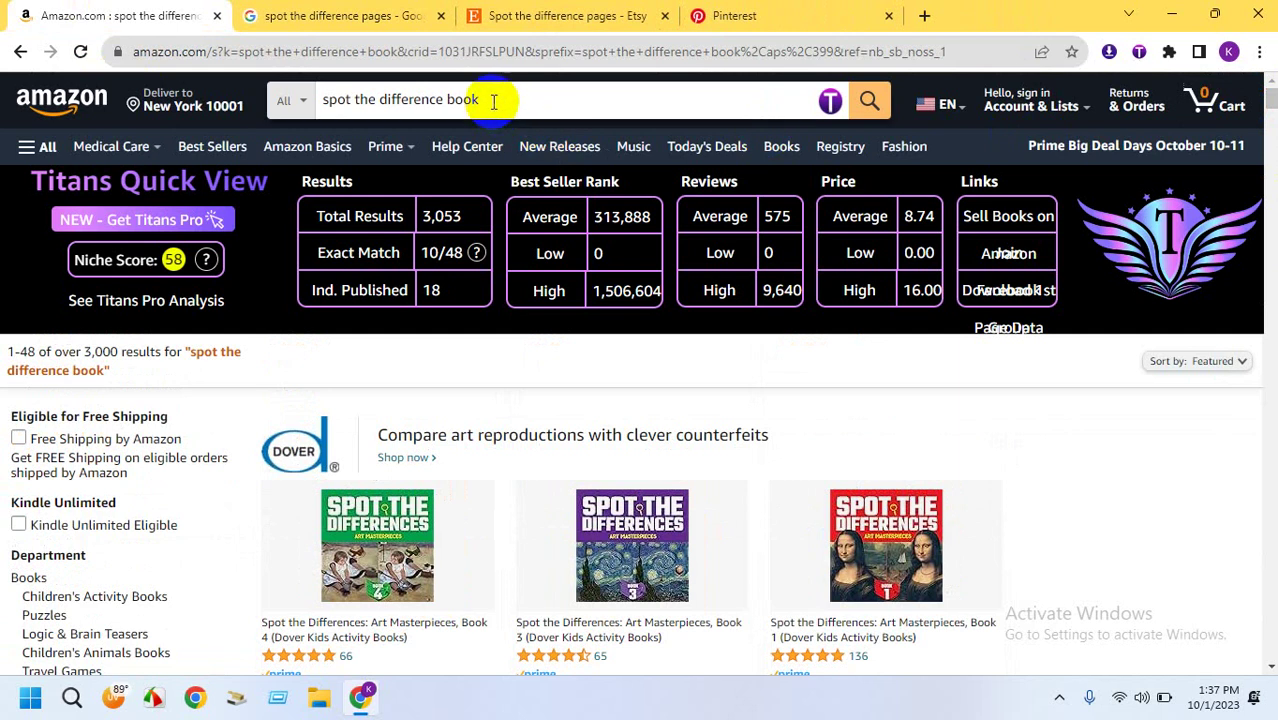
pyautogui.moveTo(493, 101); pyautogui.dragTo(326, 101)
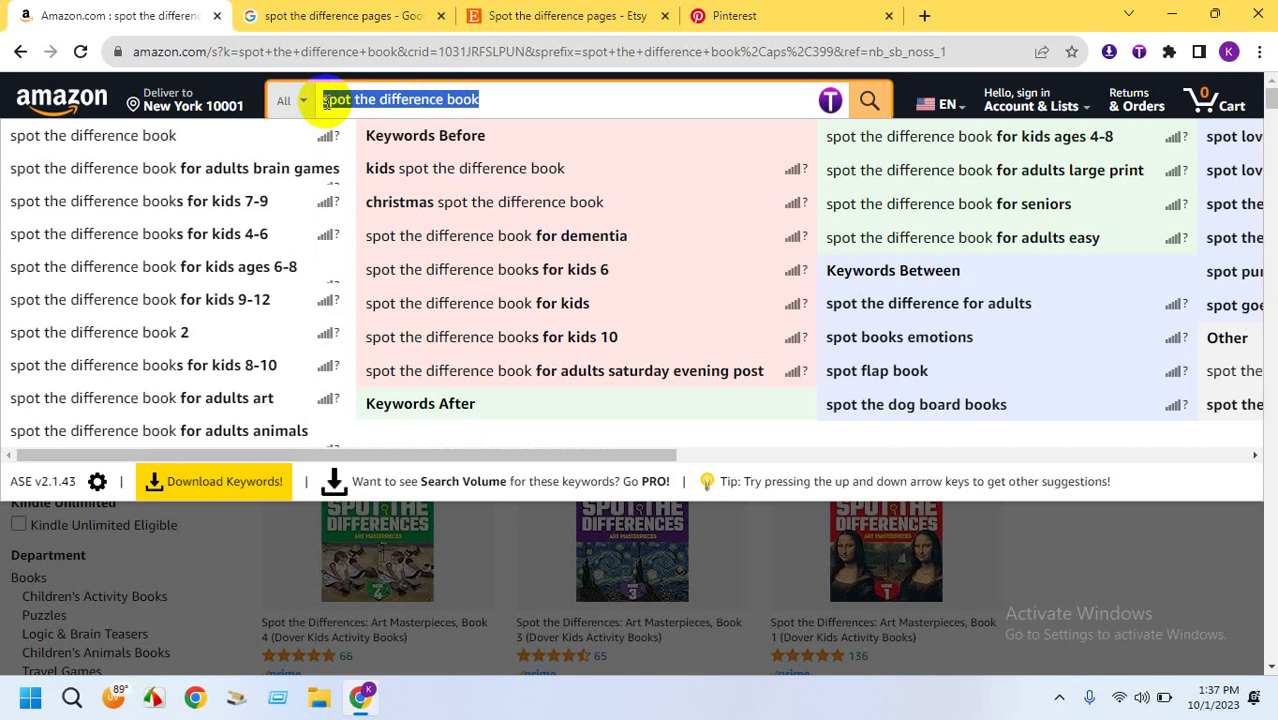
pyautogui.write('letter')
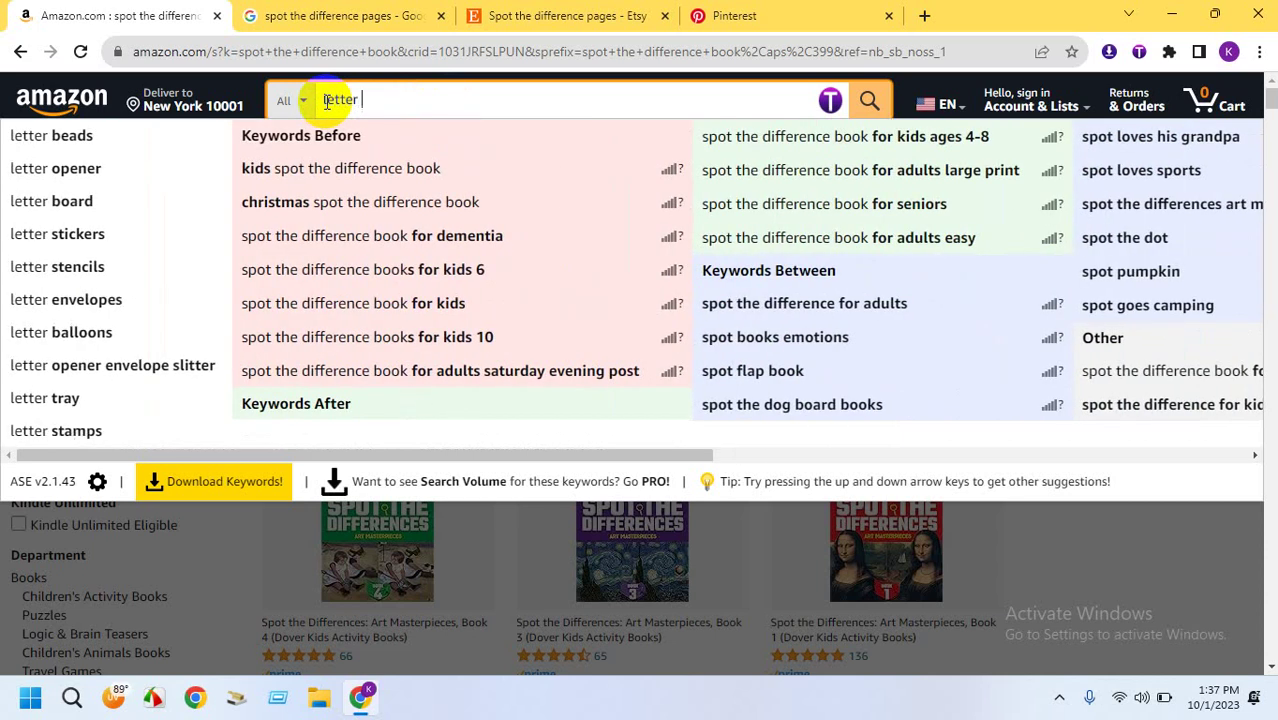
pyautogui.write(' tracing')
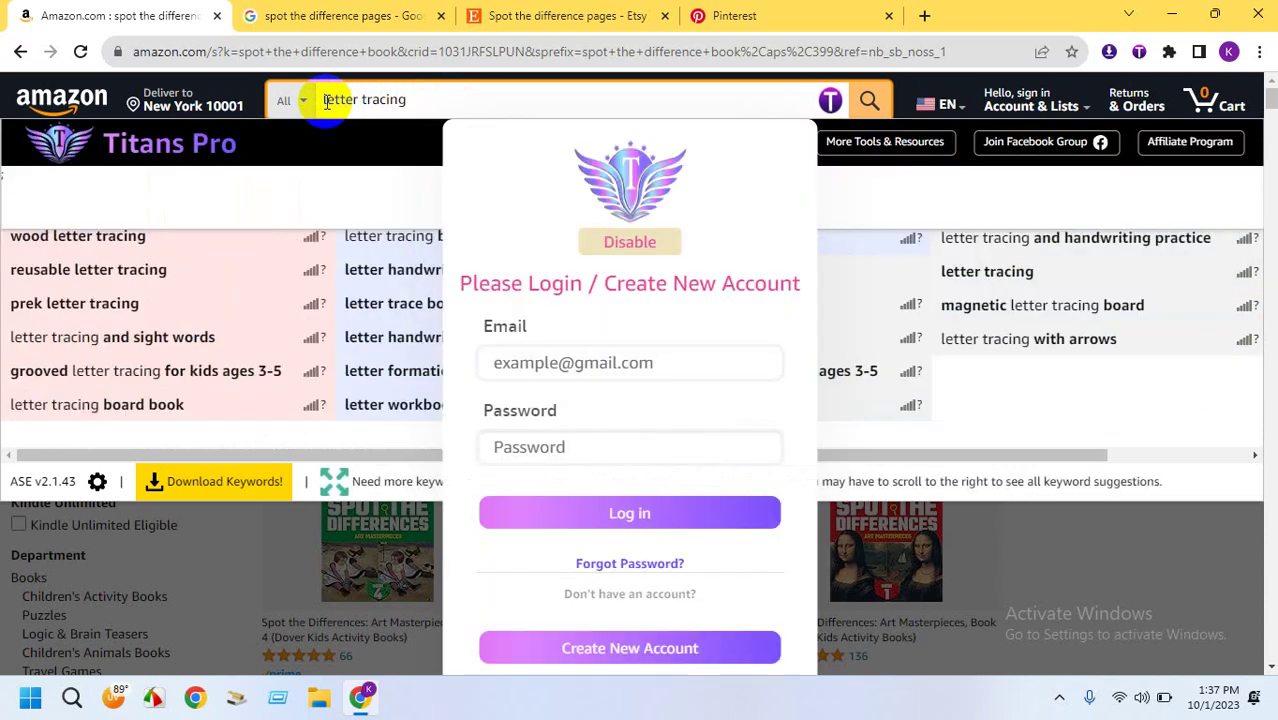
pyautogui.write('workbook')
pyautogui.press('Return')
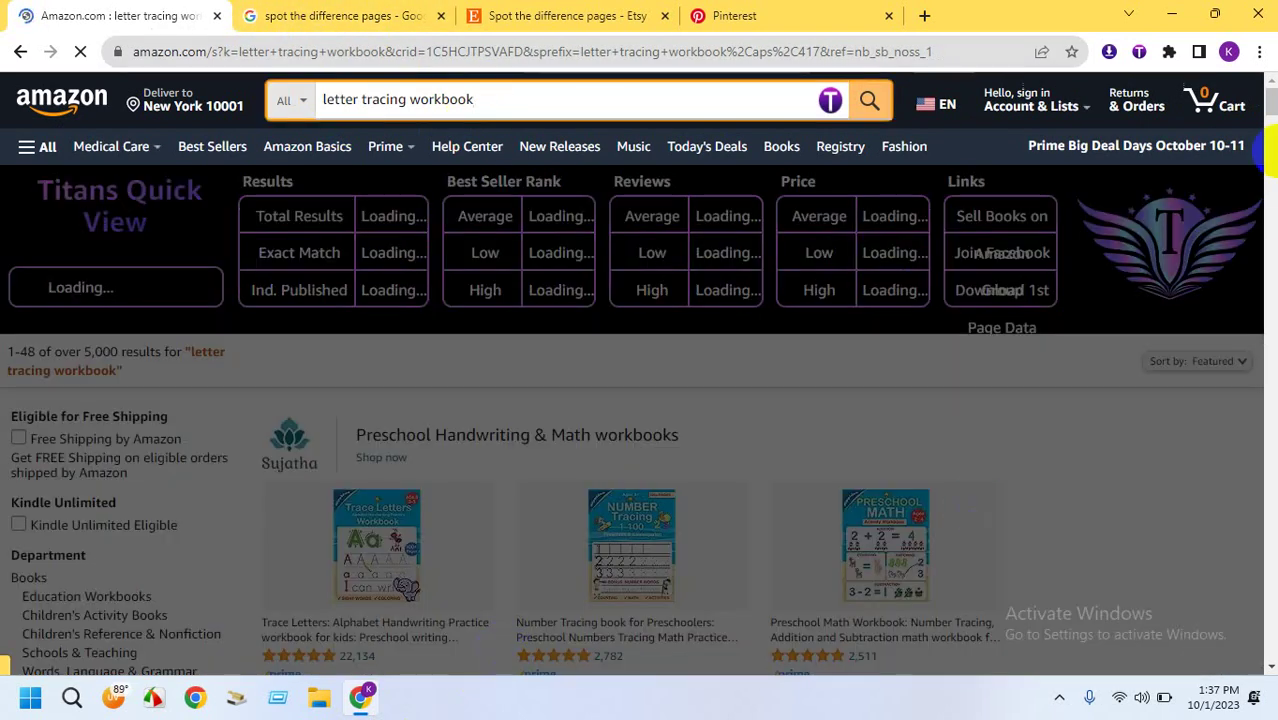
pyautogui.click(1081, 514)
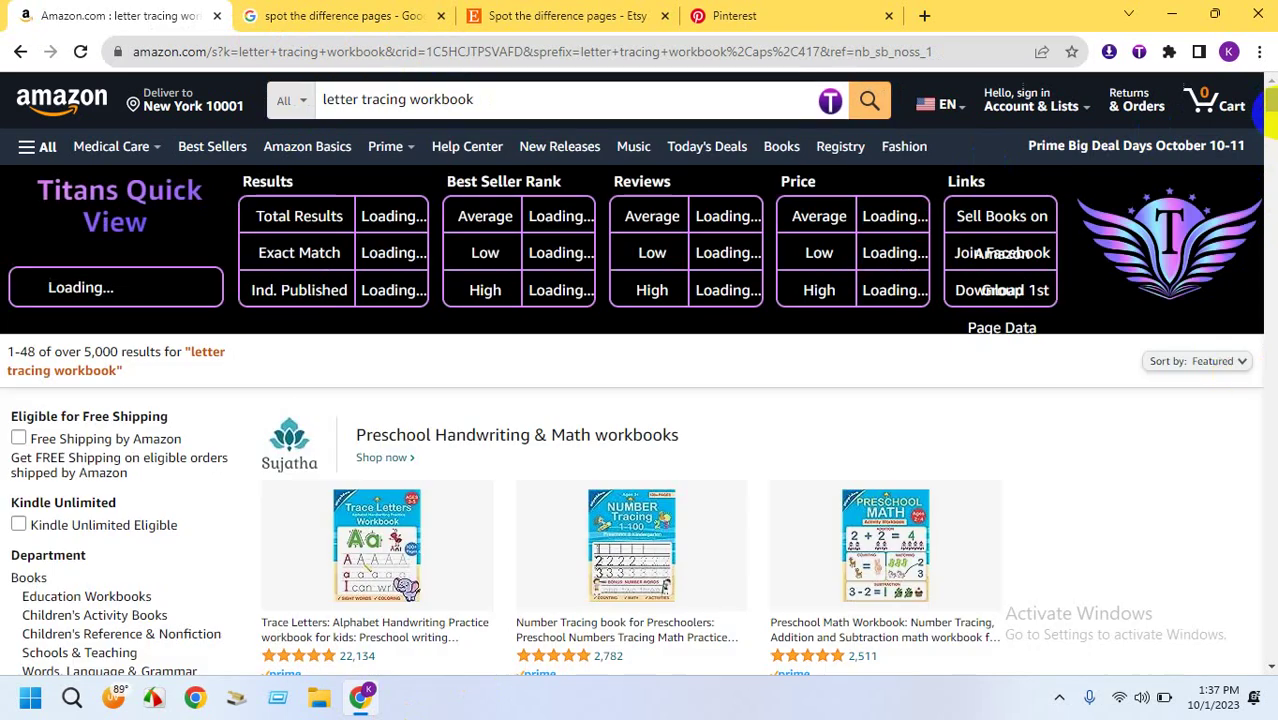
# Open the best-selling Trace Letters workbook and My First Learn-to-Write Workbook from the search results in separate new tabs
pyautogui.moveTo(1271, 104); pyautogui.dragTo(1273, 116)
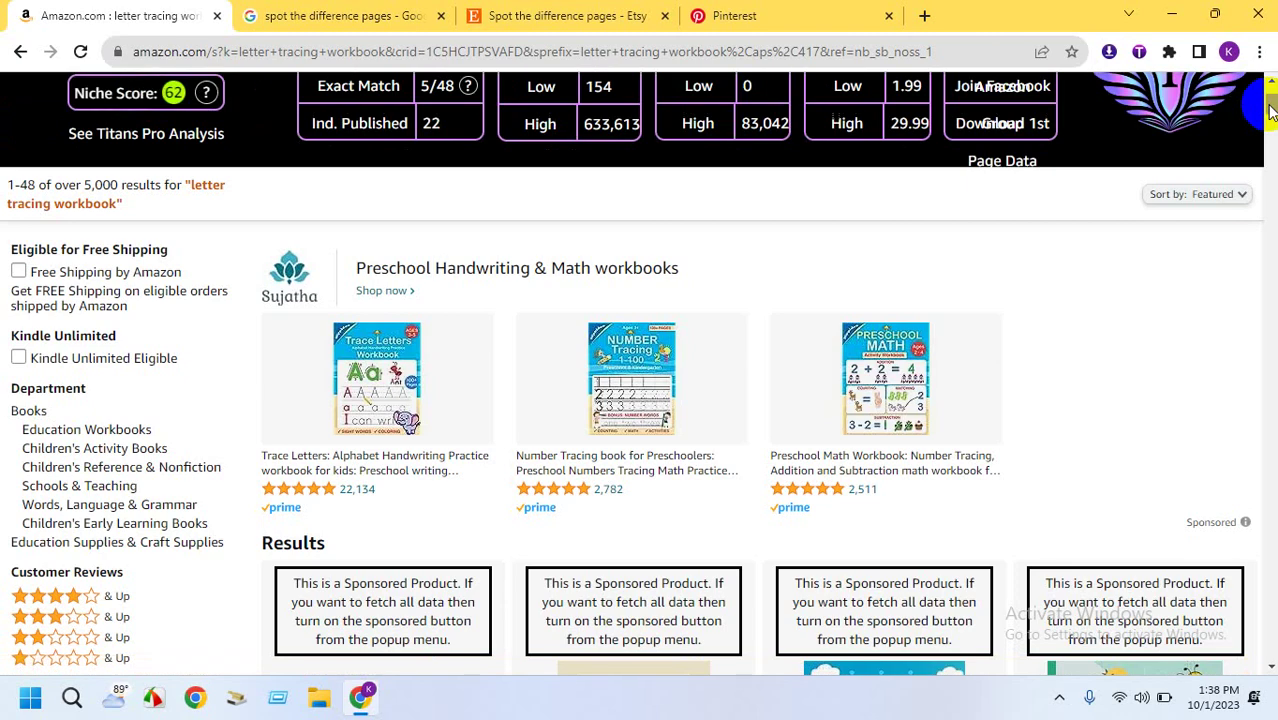
pyautogui.click(1270, 108)
pyautogui.scroll(-5, 1270, 108)
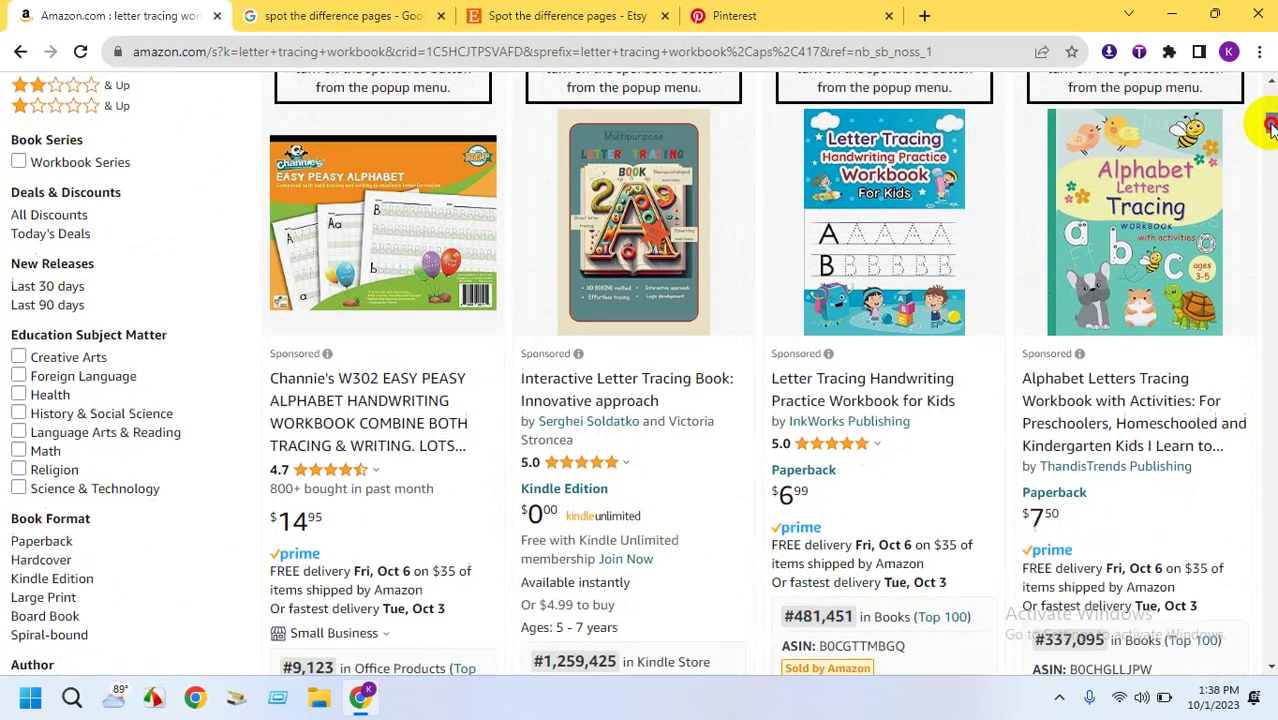
pyautogui.scroll(3, 1270, 110)
pyautogui.moveTo(1270, 108); pyautogui.dragTo(1268, 152)
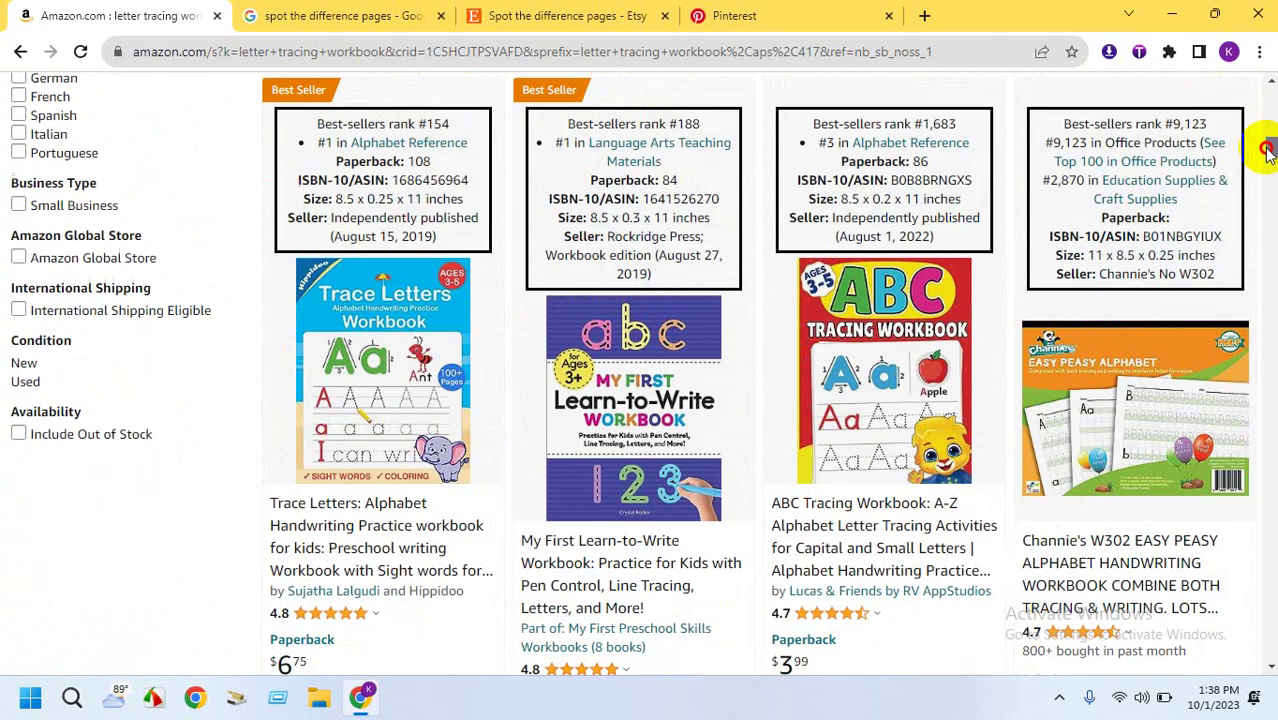
pyautogui.rightClick(451, 504)
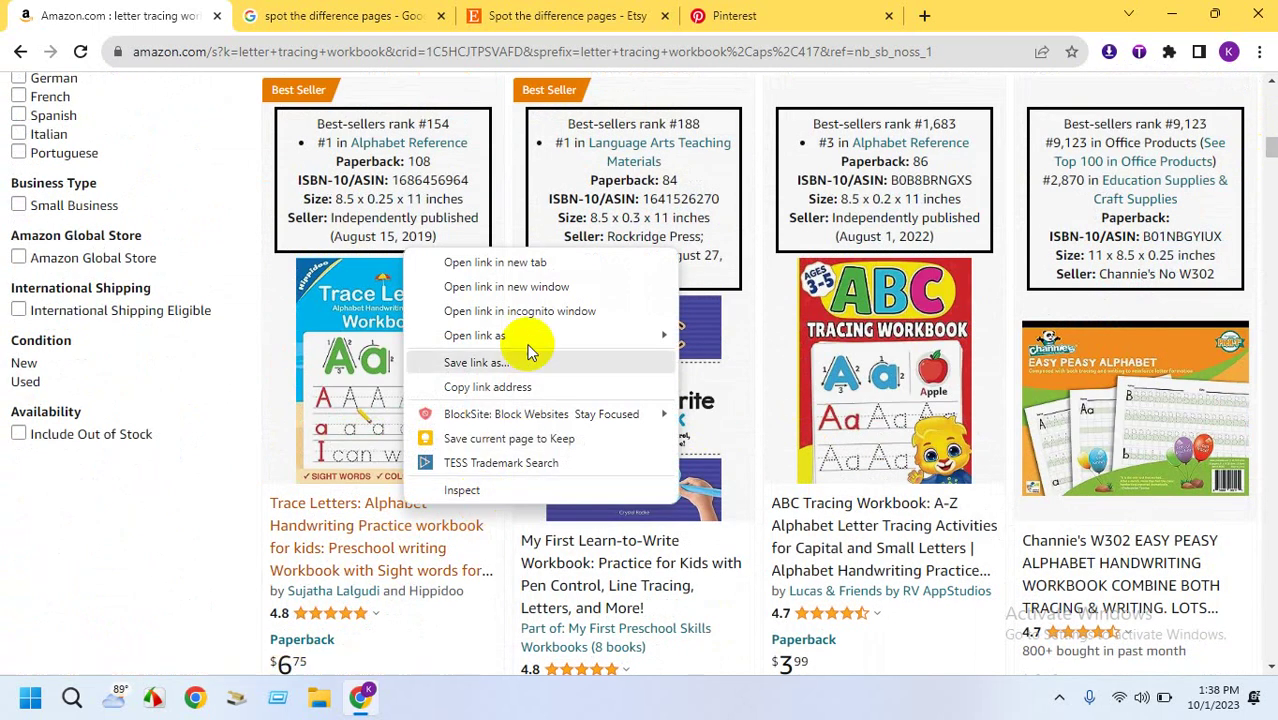
pyautogui.click(527, 260)
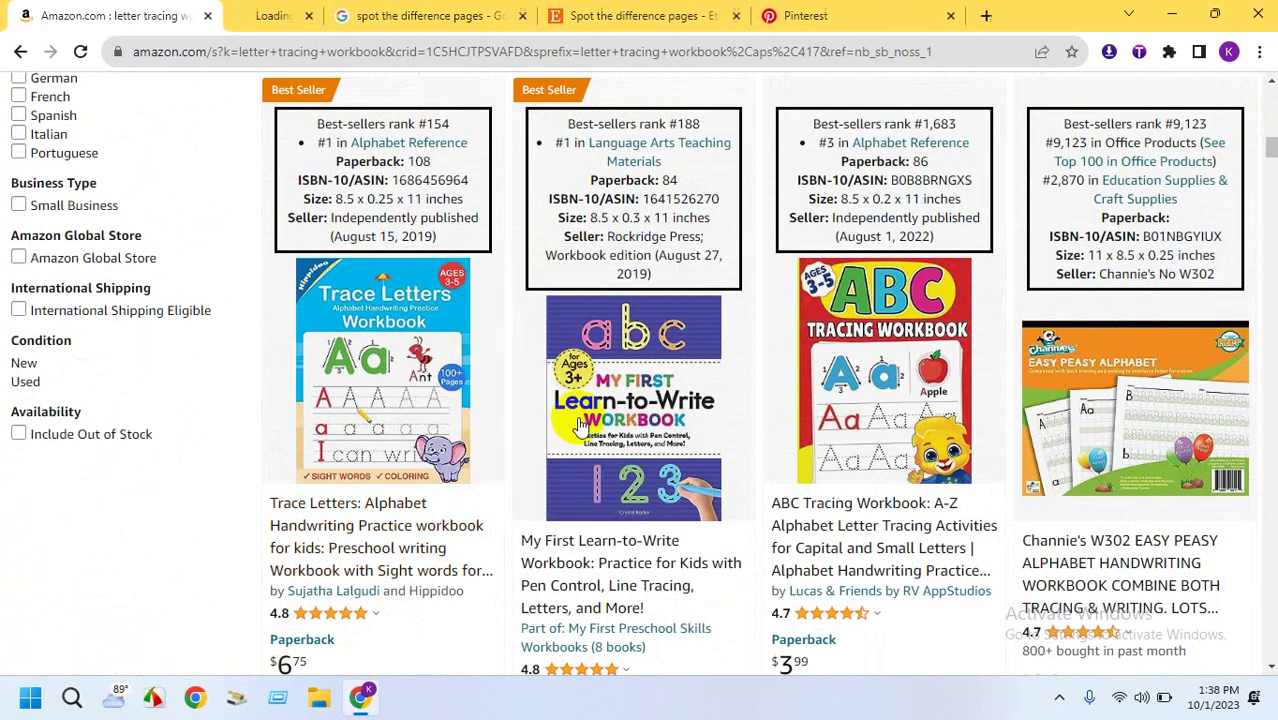
pyautogui.rightClick(531, 540)
pyautogui.click(612, 305)
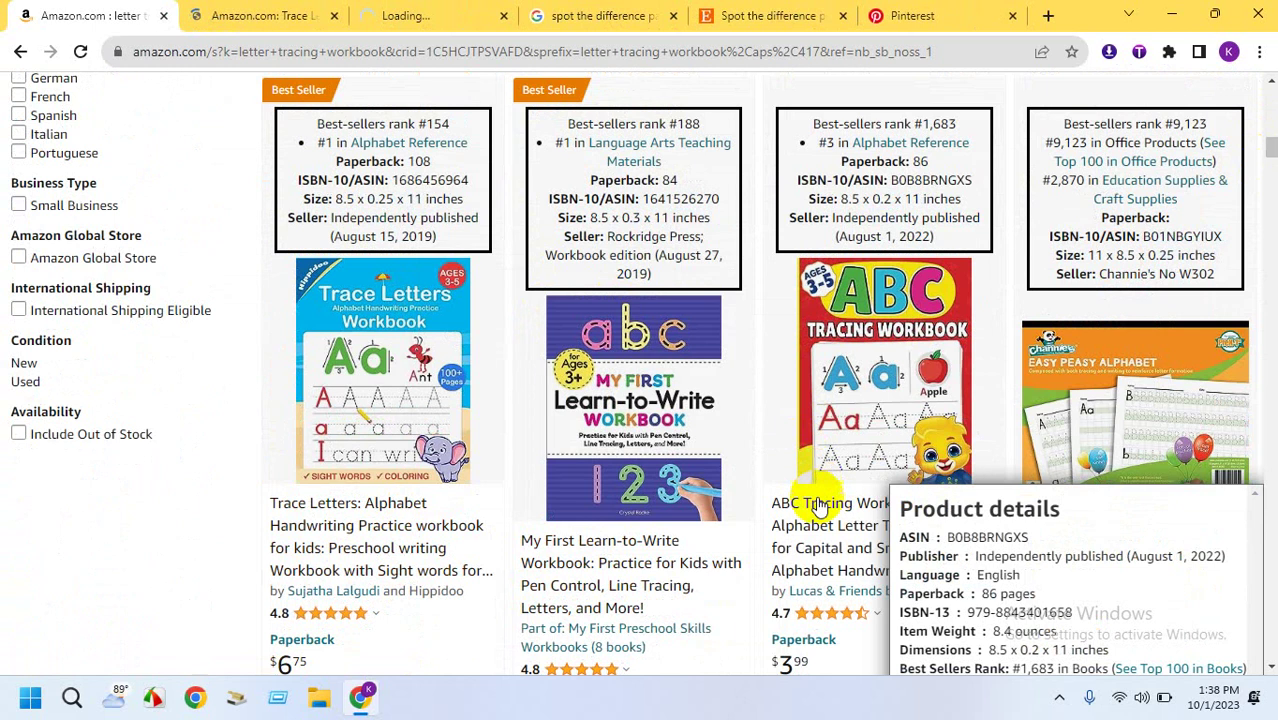
# Open the ABC Tracing Workbook and the Large ABC Letters, Number & Shape Tracing book from the results in separate new tabs
pyautogui.rightClick(818, 497)
pyautogui.click(873, 260)
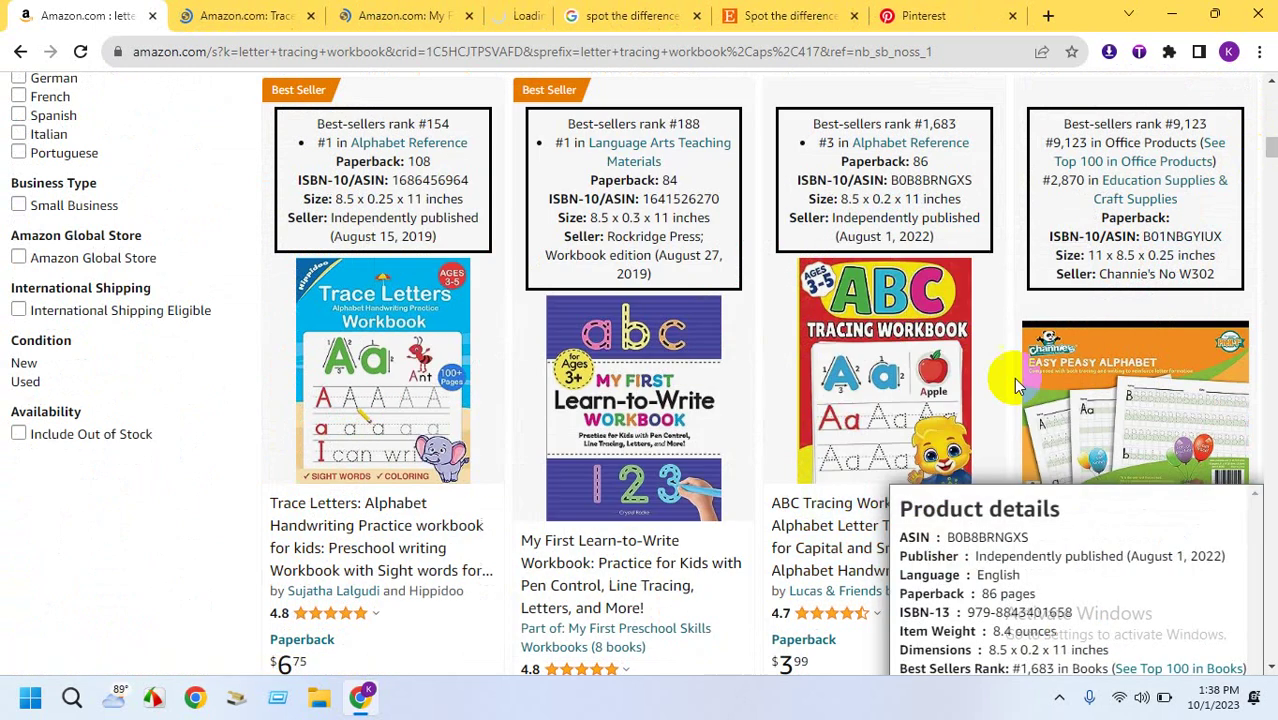
pyautogui.moveTo(1270, 150); pyautogui.dragTo(1272, 200)
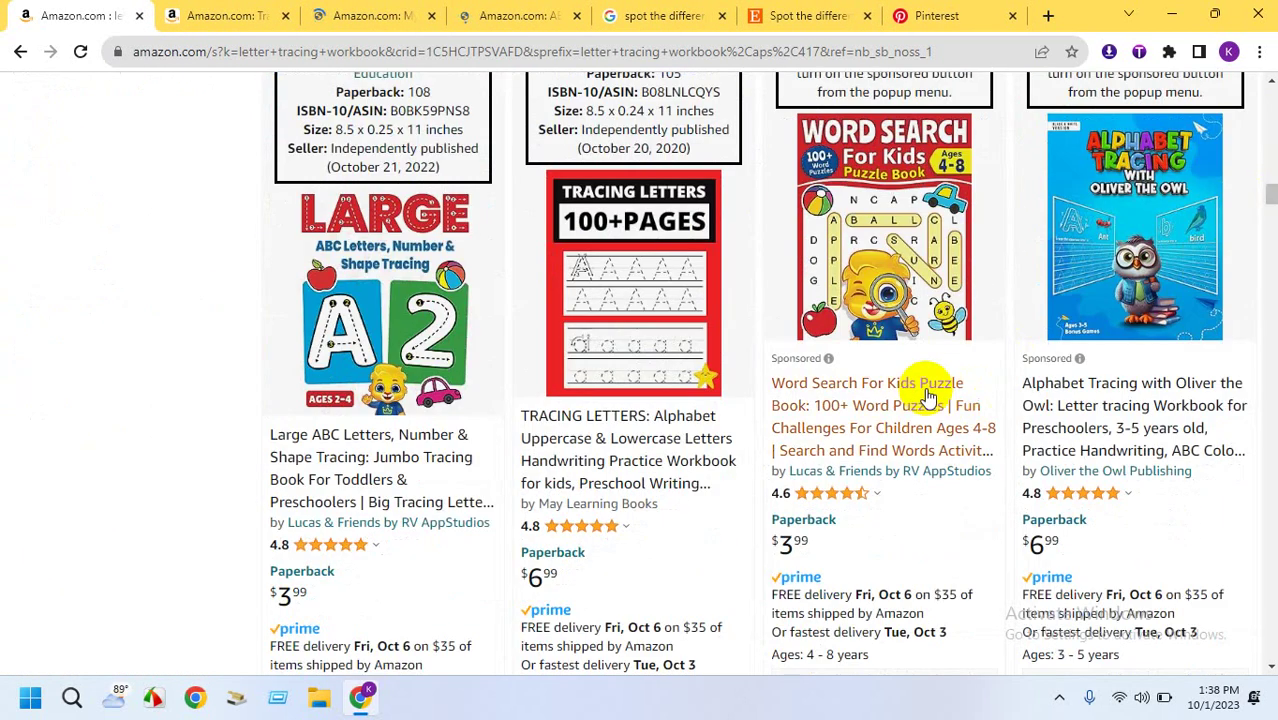
pyautogui.rightClick(330, 449)
pyautogui.click(414, 199)
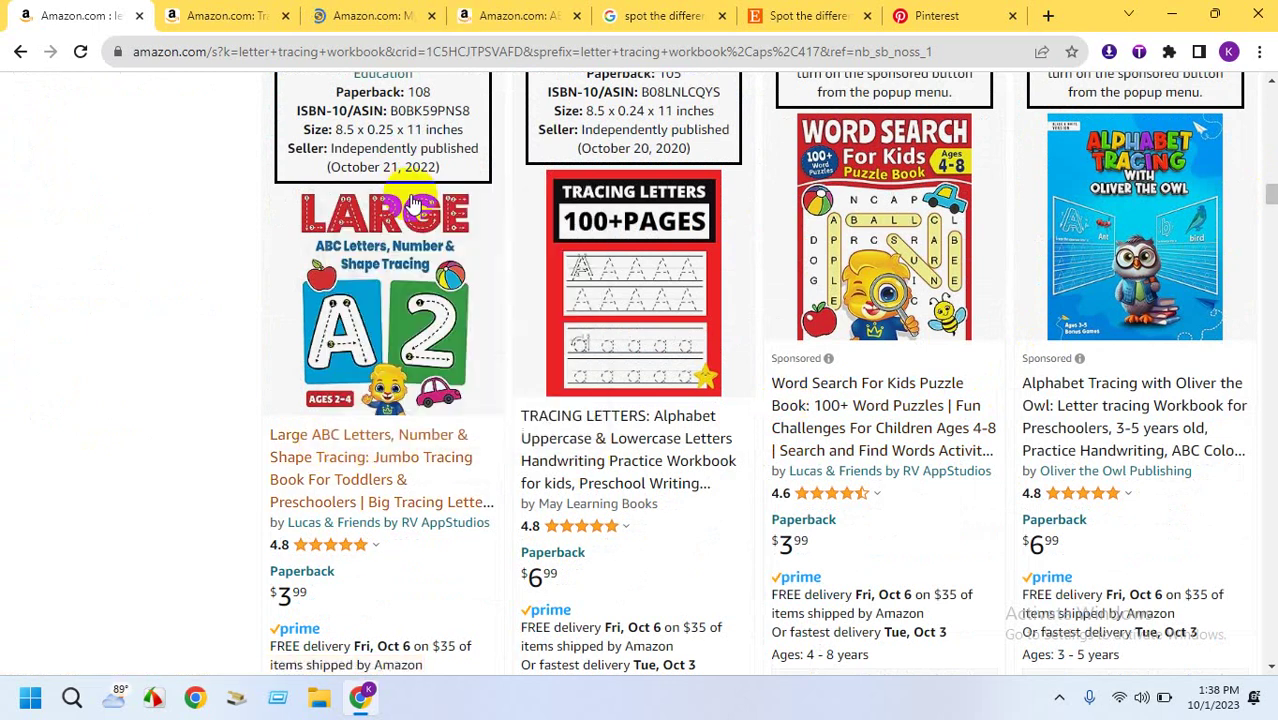
# Switch to the Trace Letters workbook listing and highlight "Words & Math" in its title
pyautogui.click(205, 15)
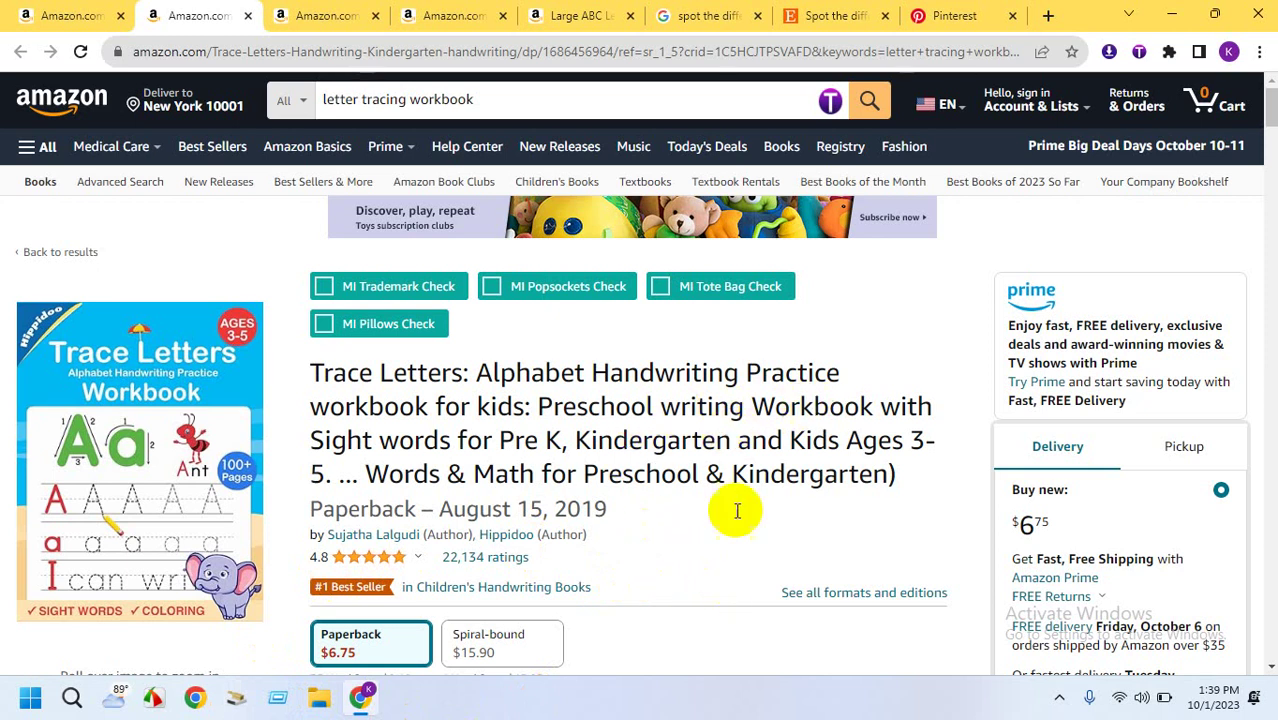
pyautogui.moveTo(165, 470)
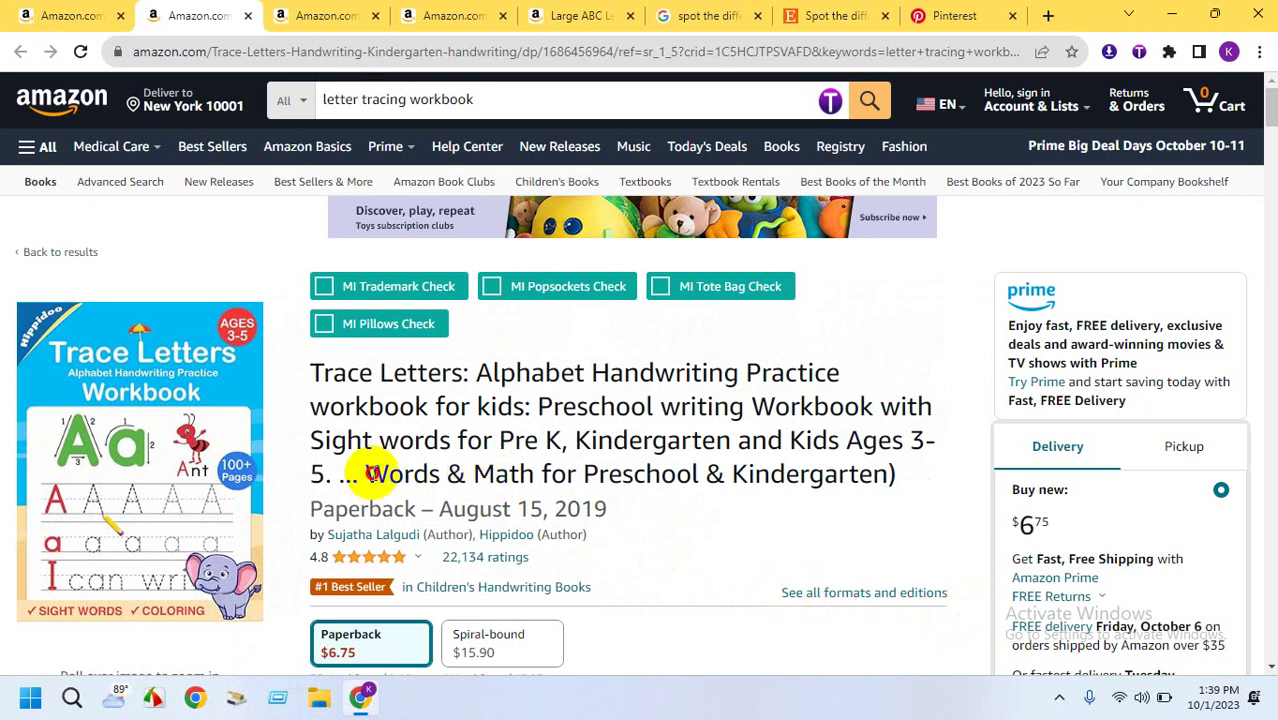
pyautogui.moveTo(372, 473); pyautogui.dragTo(541, 468)
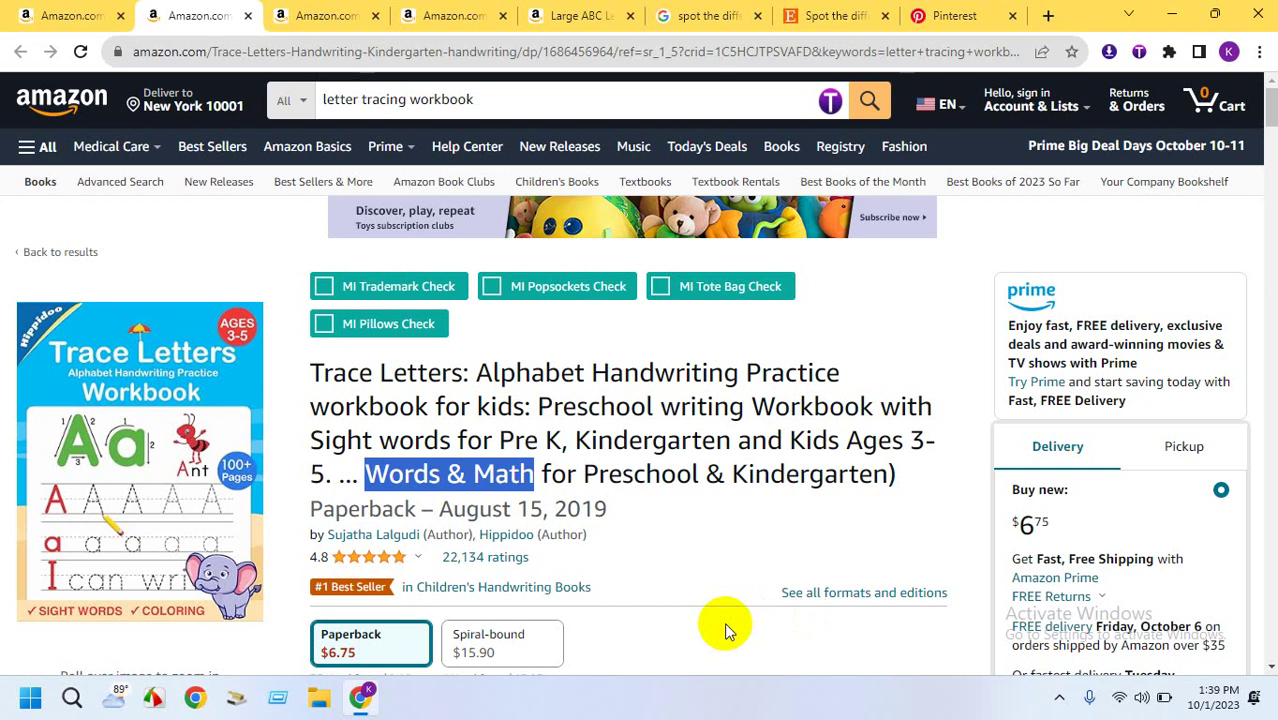
# Expand the Trace Letters book description and examine its writing steps, features and page count
pyautogui.click(1270, 122)
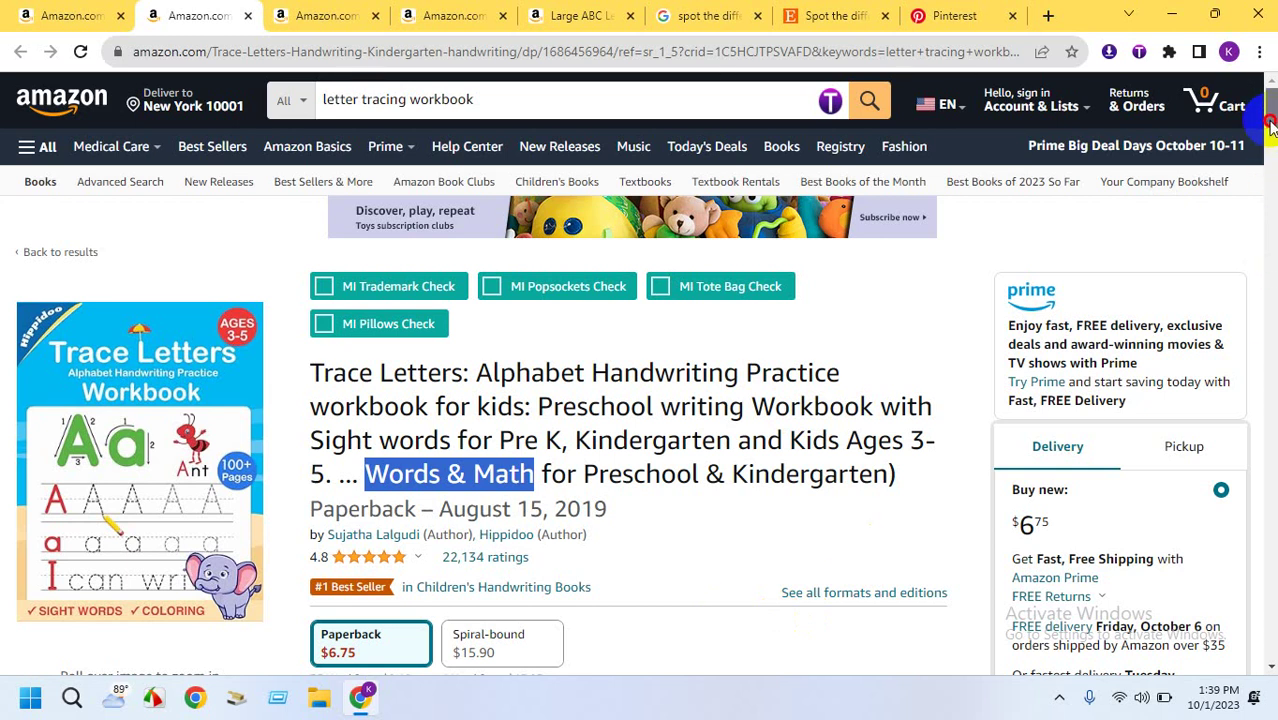
pyautogui.moveTo(1270, 122); pyautogui.dragTo(1270, 152)
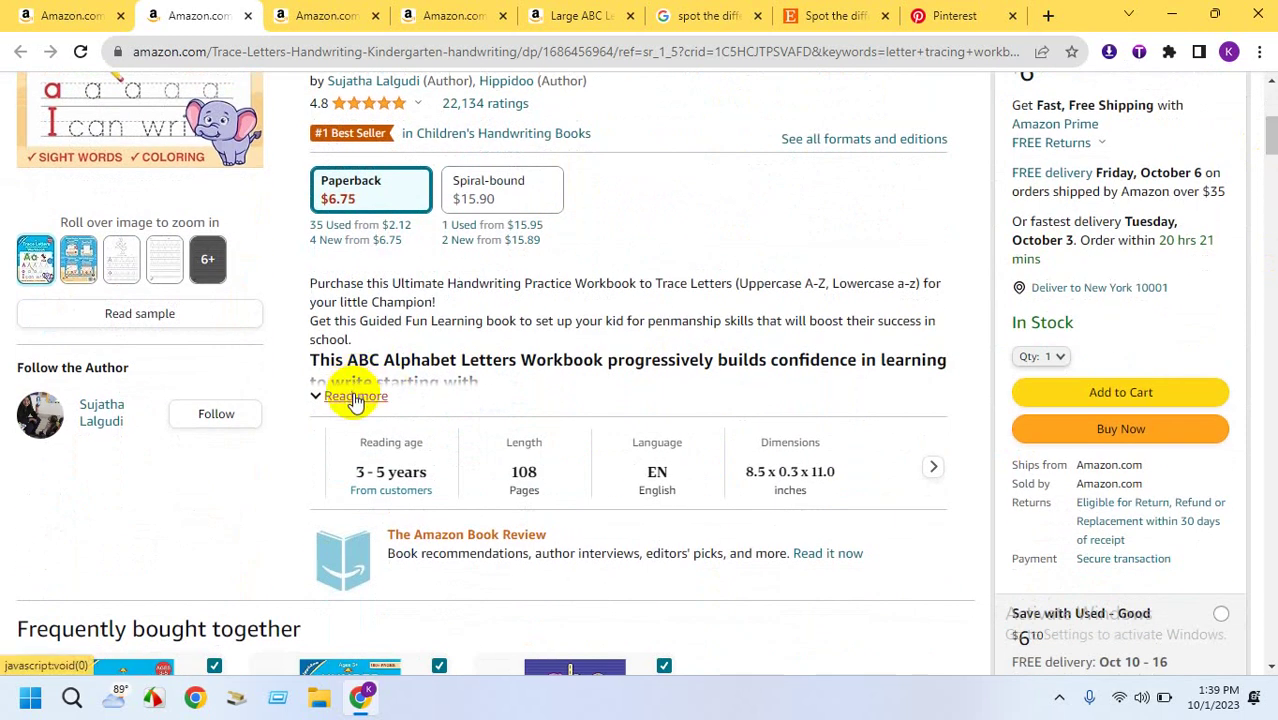
pyautogui.click(355, 397)
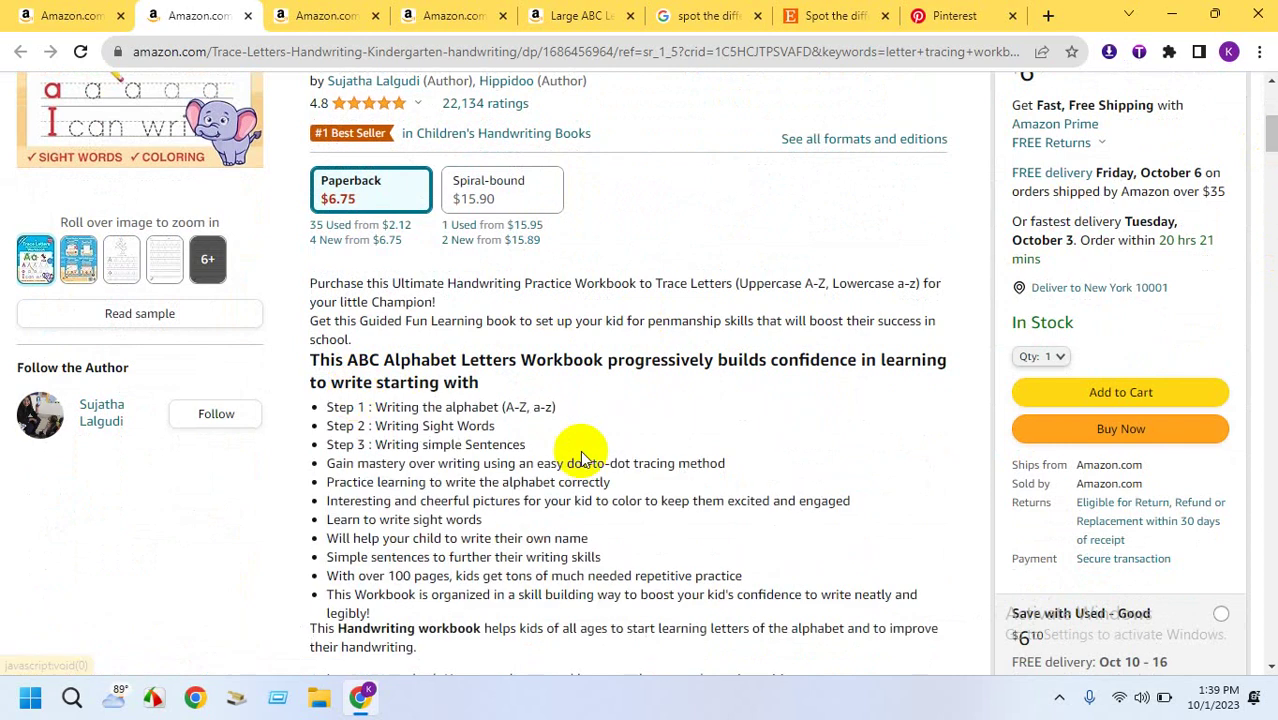
pyautogui.scroll(-1, 714, 540)
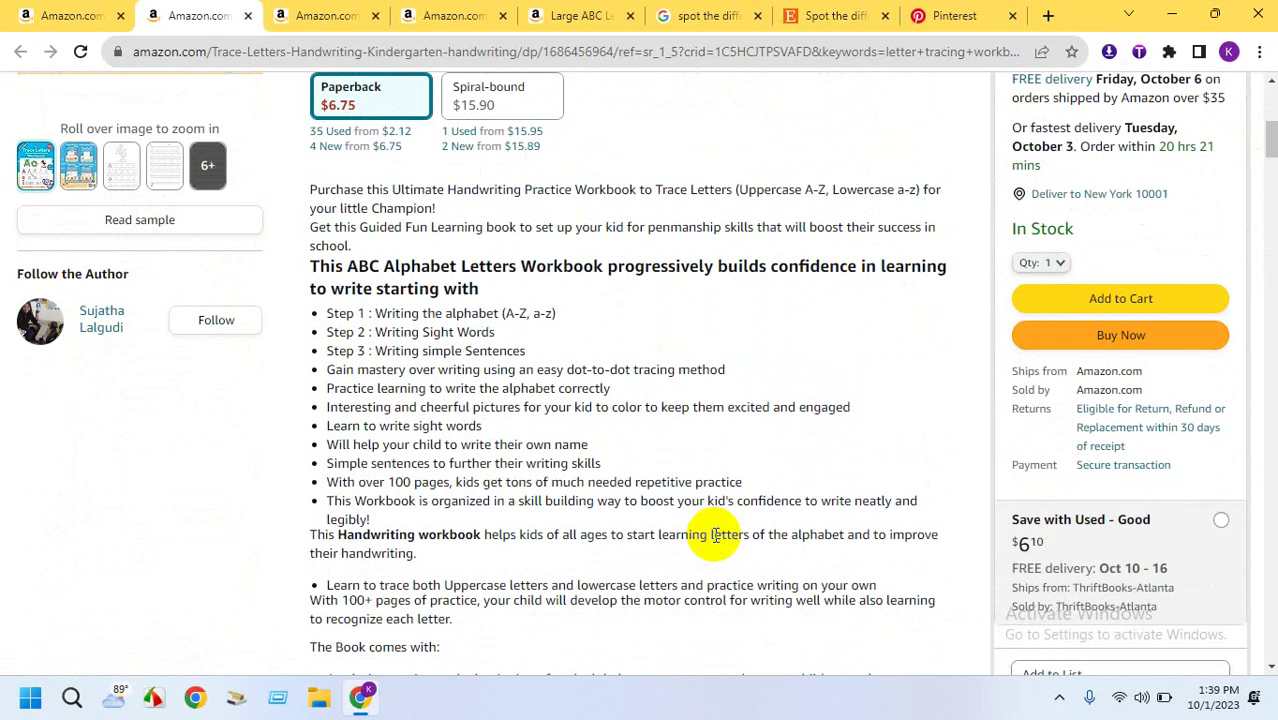
pyautogui.scroll(2, 759, 560)
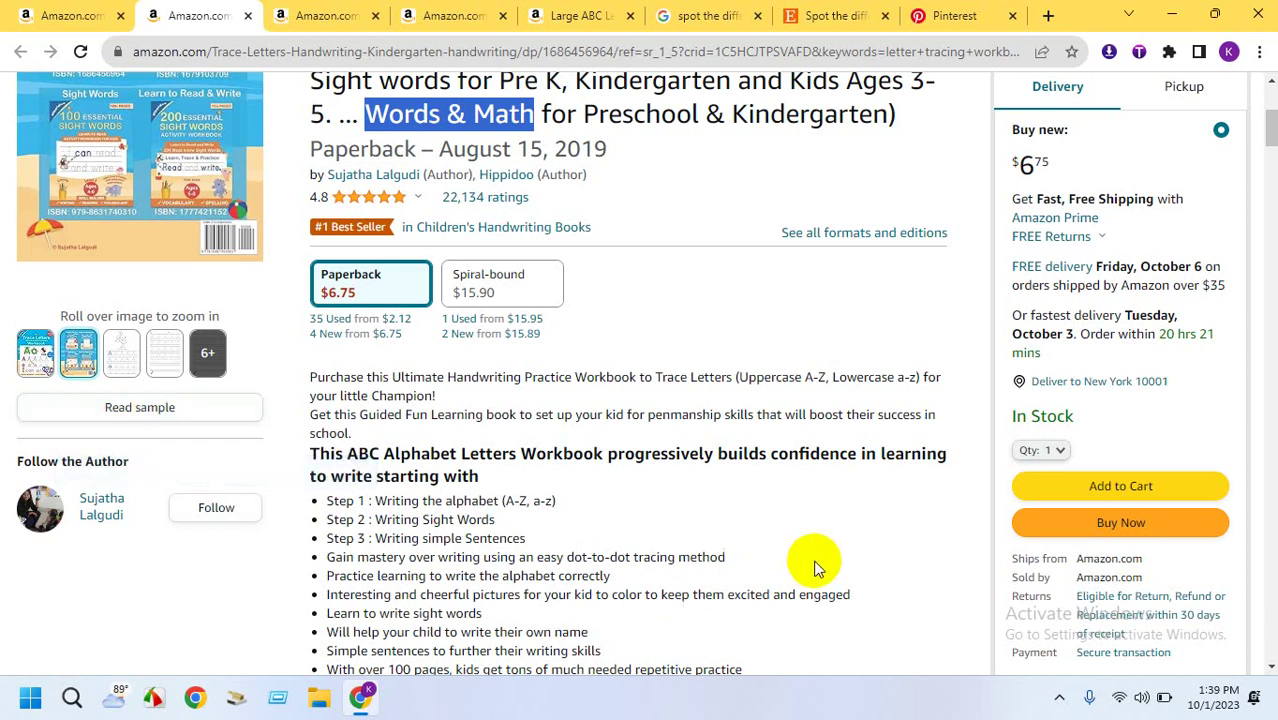
pyautogui.scroll(1, 819, 562)
pyautogui.scroll(-1, 822, 561)
pyautogui.scroll(-1, 416, 586)
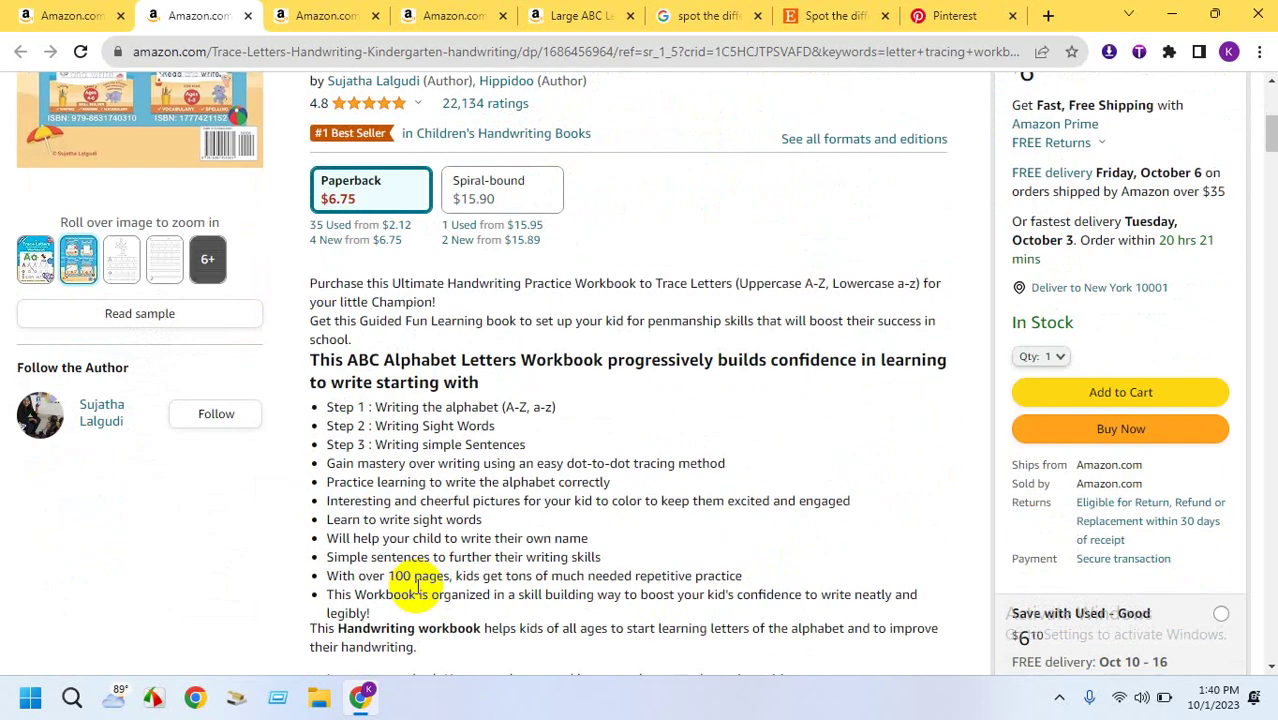
# Open the reading sample of the Trace Letters workbook
pyautogui.scroll(1, 118, 473)
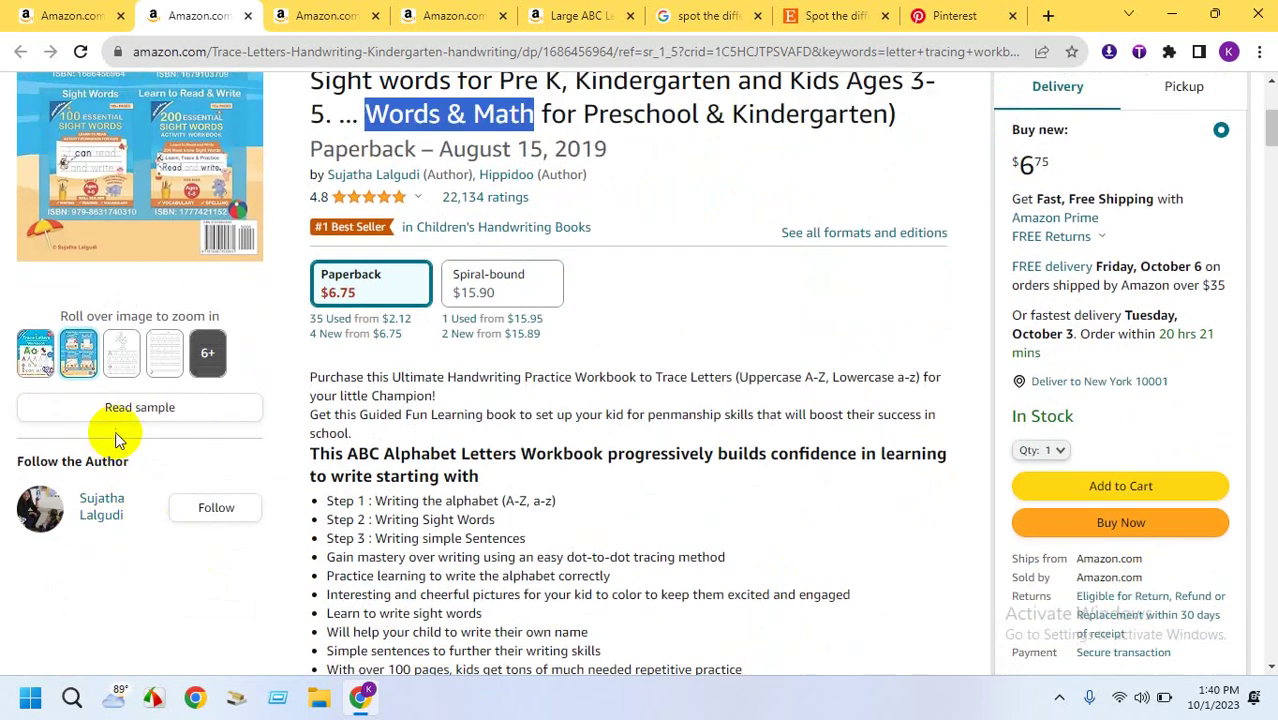
pyautogui.click(113, 416)
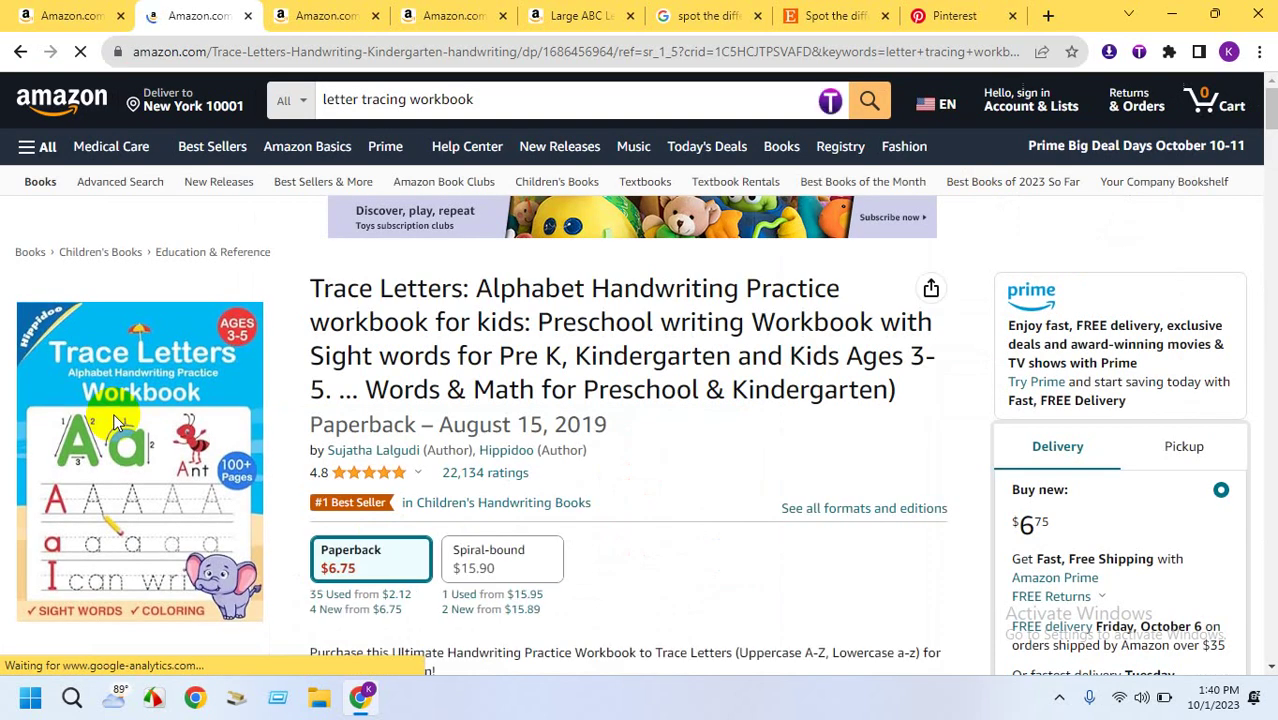
pyautogui.click(113, 418)
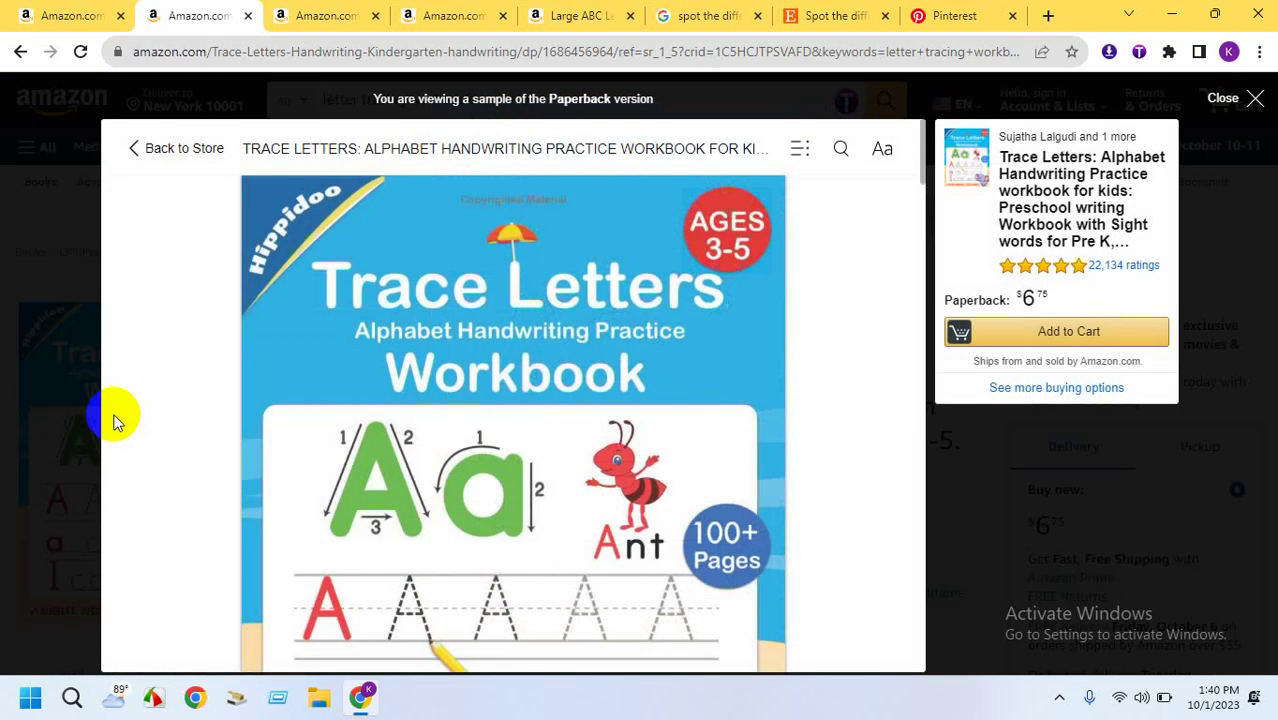
# Switch to Google Sheets in a new tab and create a blank spreadsheet
pyautogui.click(1044, 16)
pyautogui.click(641, 503)
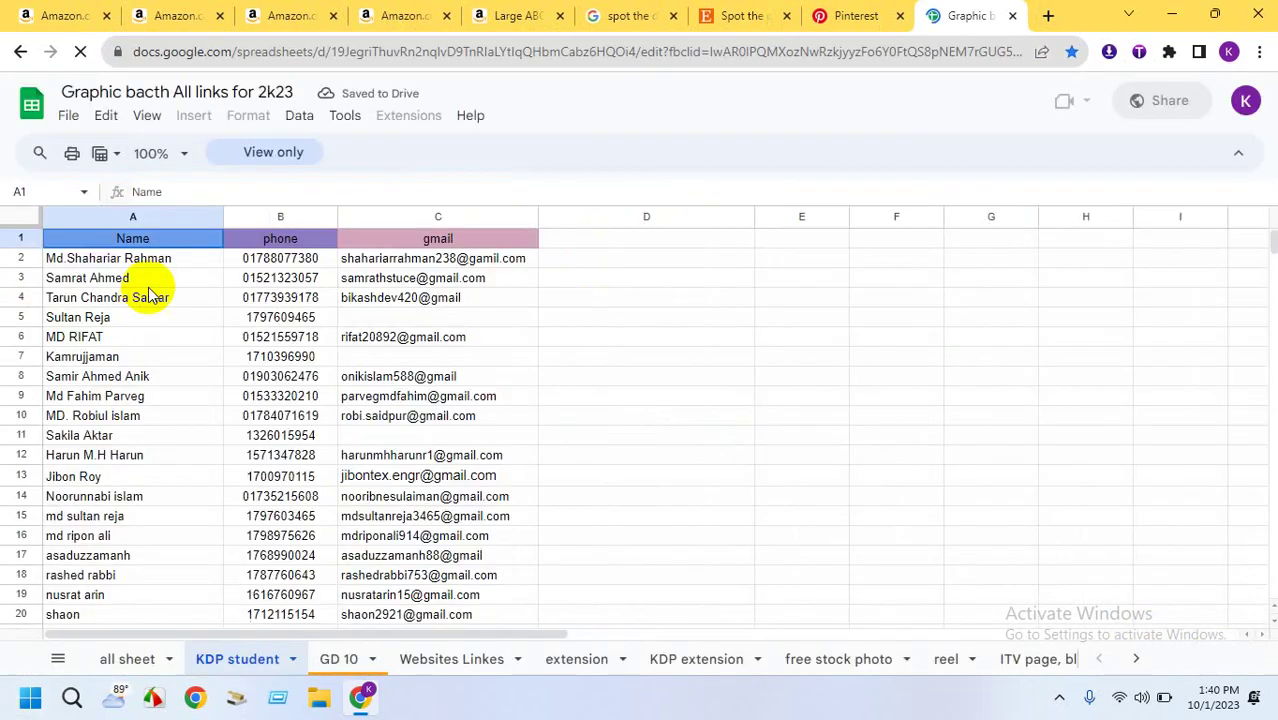
pyautogui.click(20, 115)
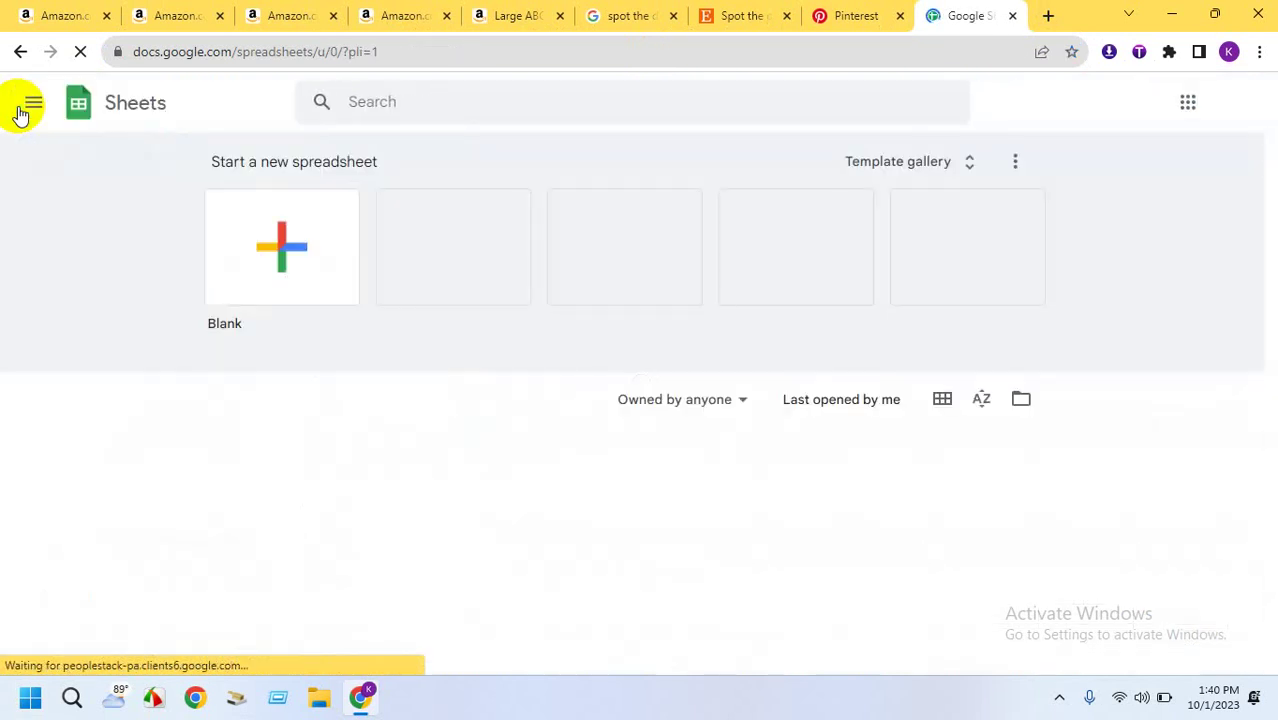
pyautogui.click(300, 263)
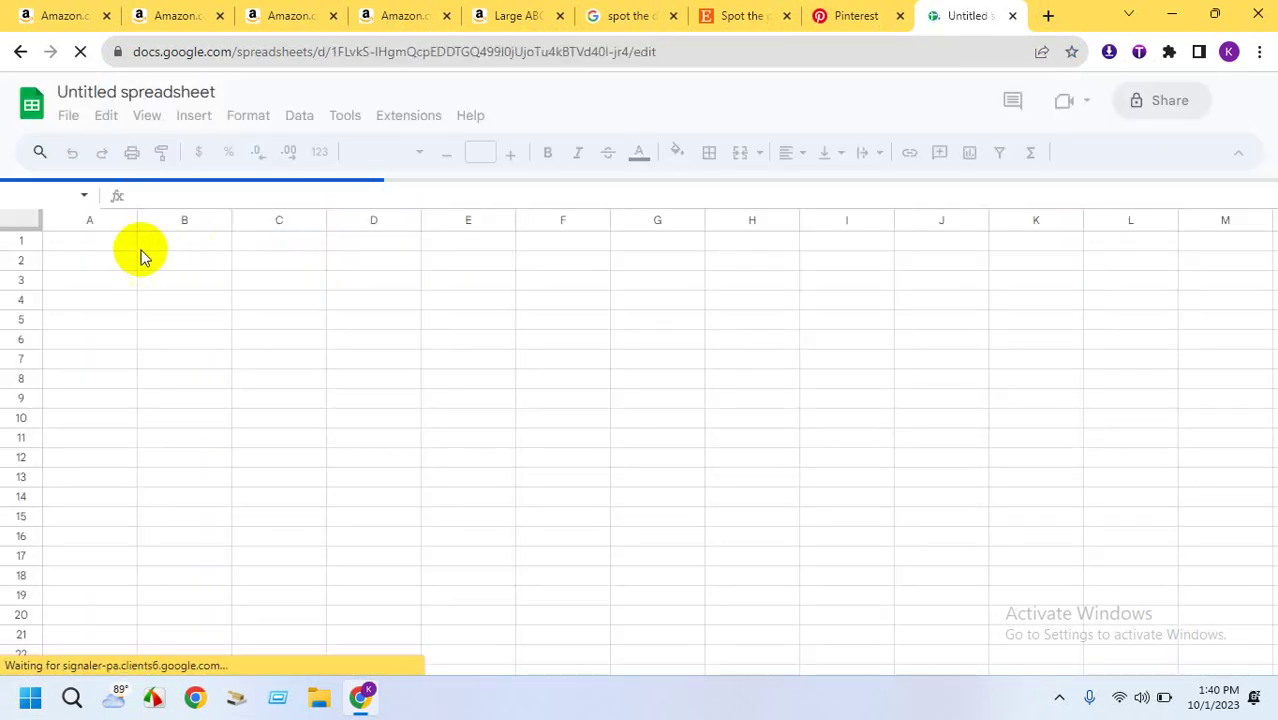
# Enter the header "My niche" in cell A1
pyautogui.click(113, 248)
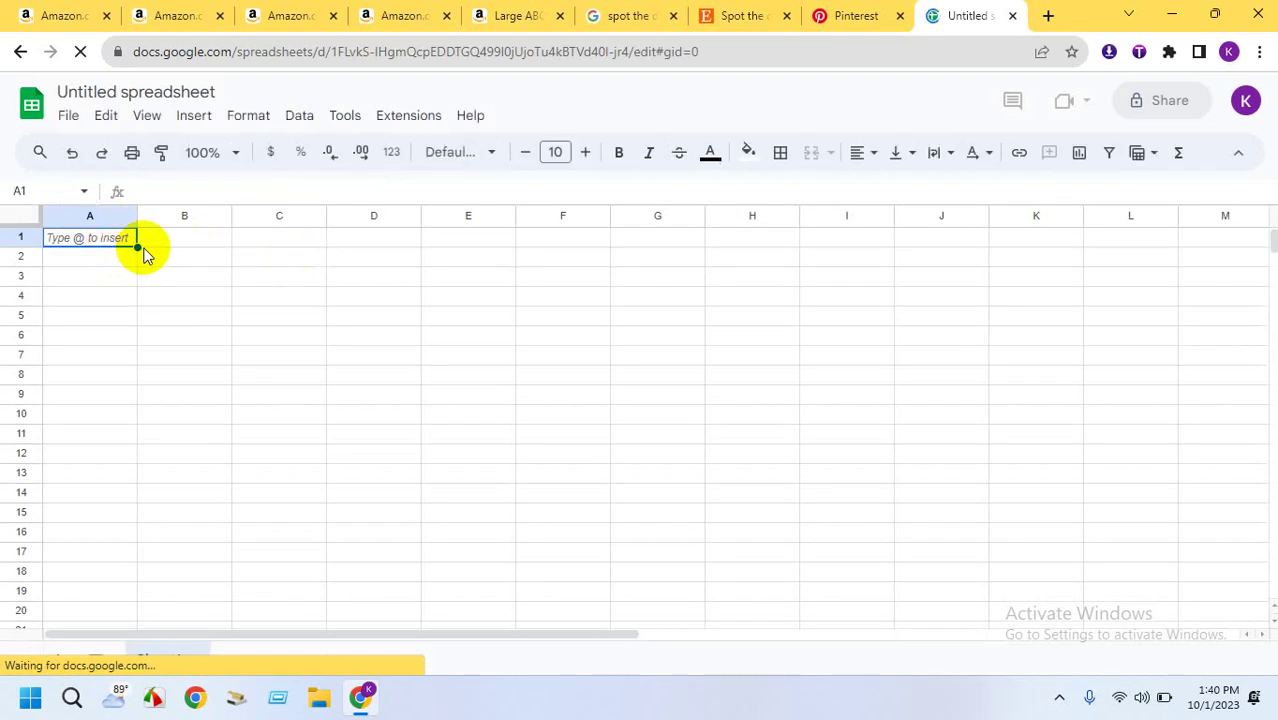
pyautogui.doubleClick(109, 240)
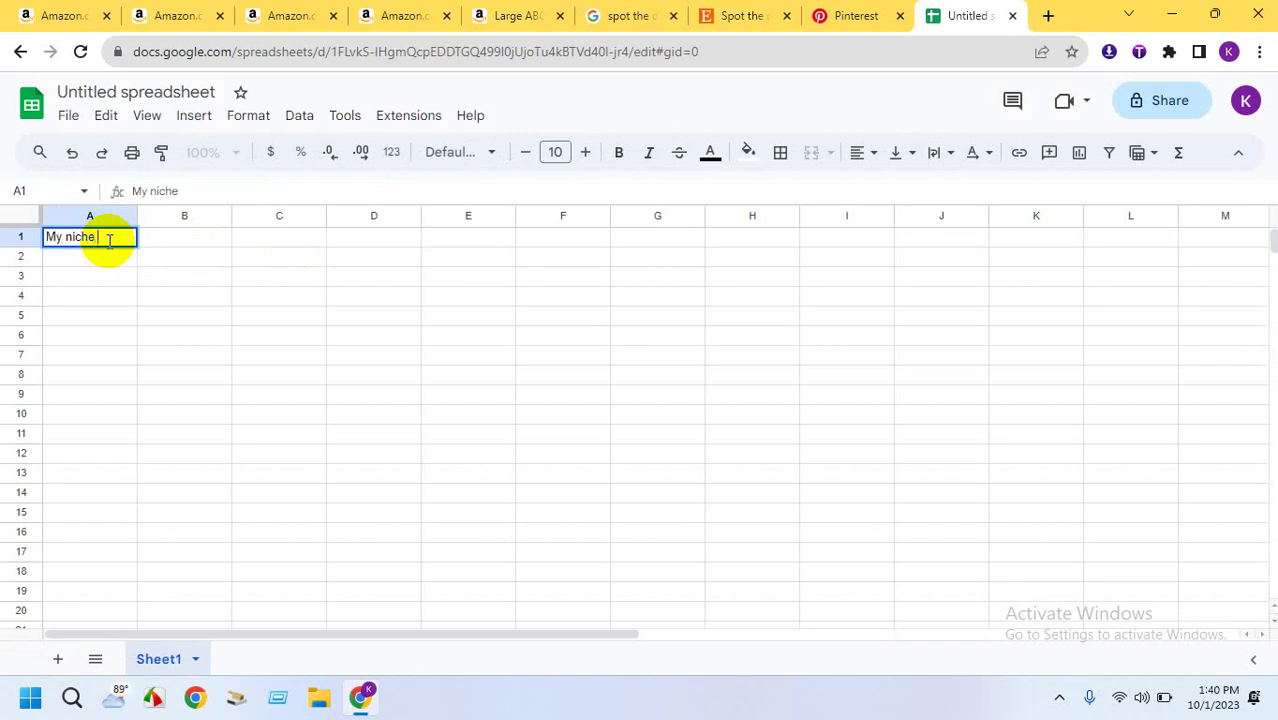
pyautogui.click(175, 258)
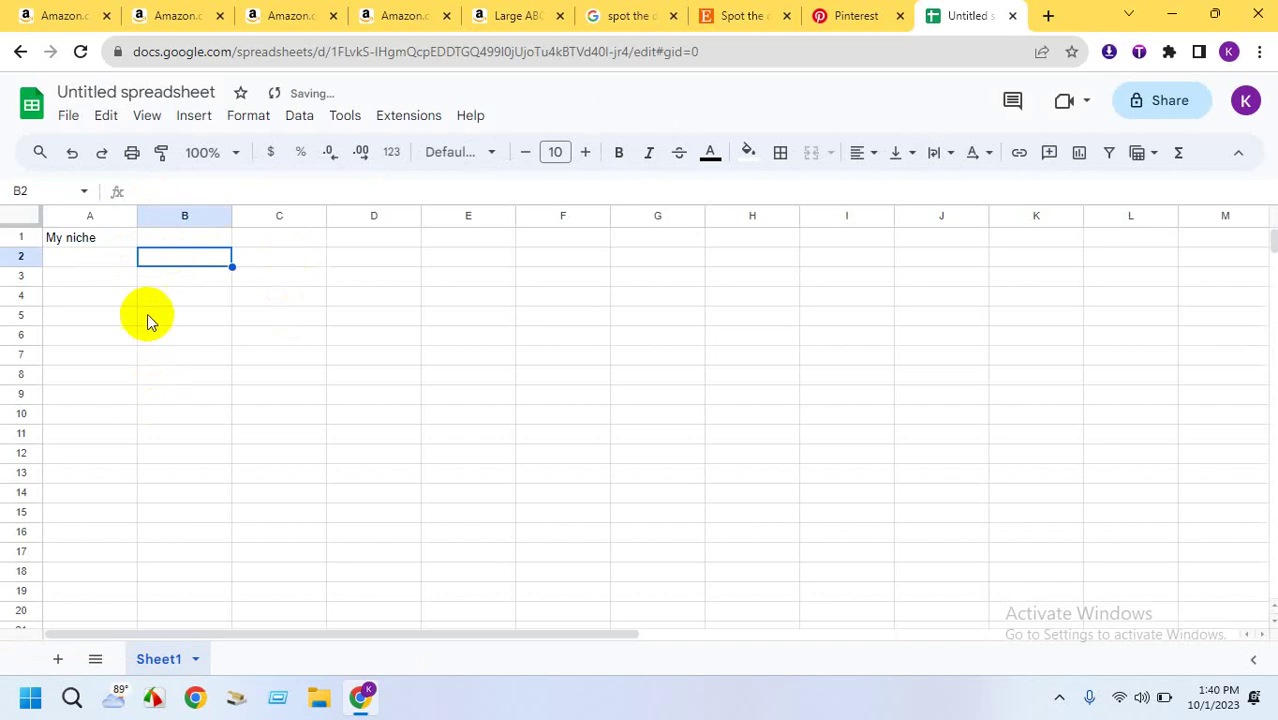
# Enter the header "content" in cell C1 and widen column C to roughly two and a half times its width
pyautogui.click(286, 244)
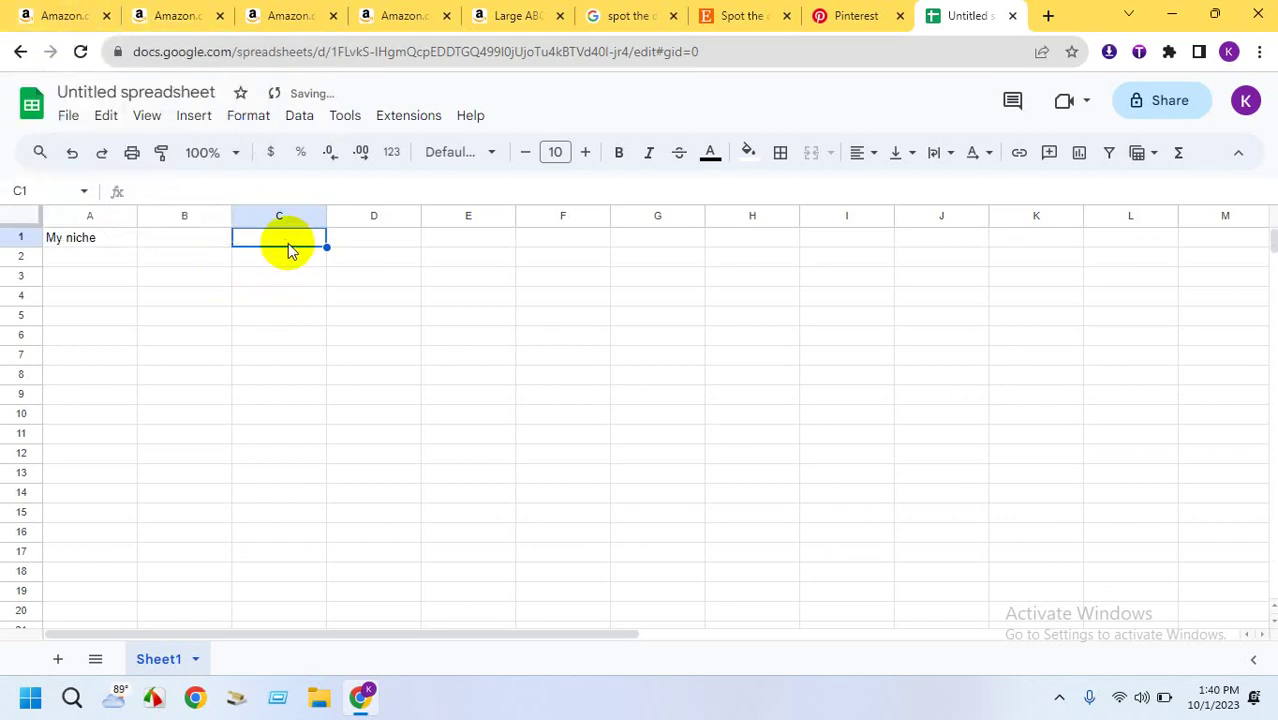
pyautogui.doubleClick(287, 240)
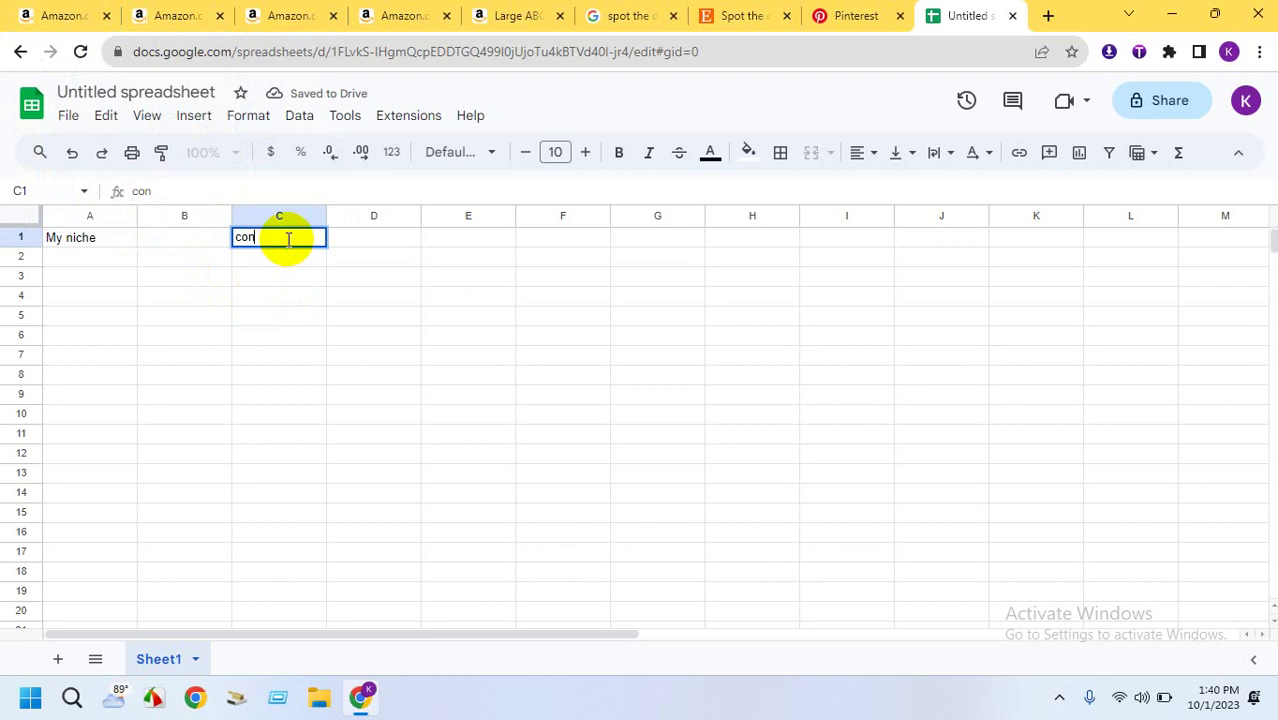
pyautogui.write('content')
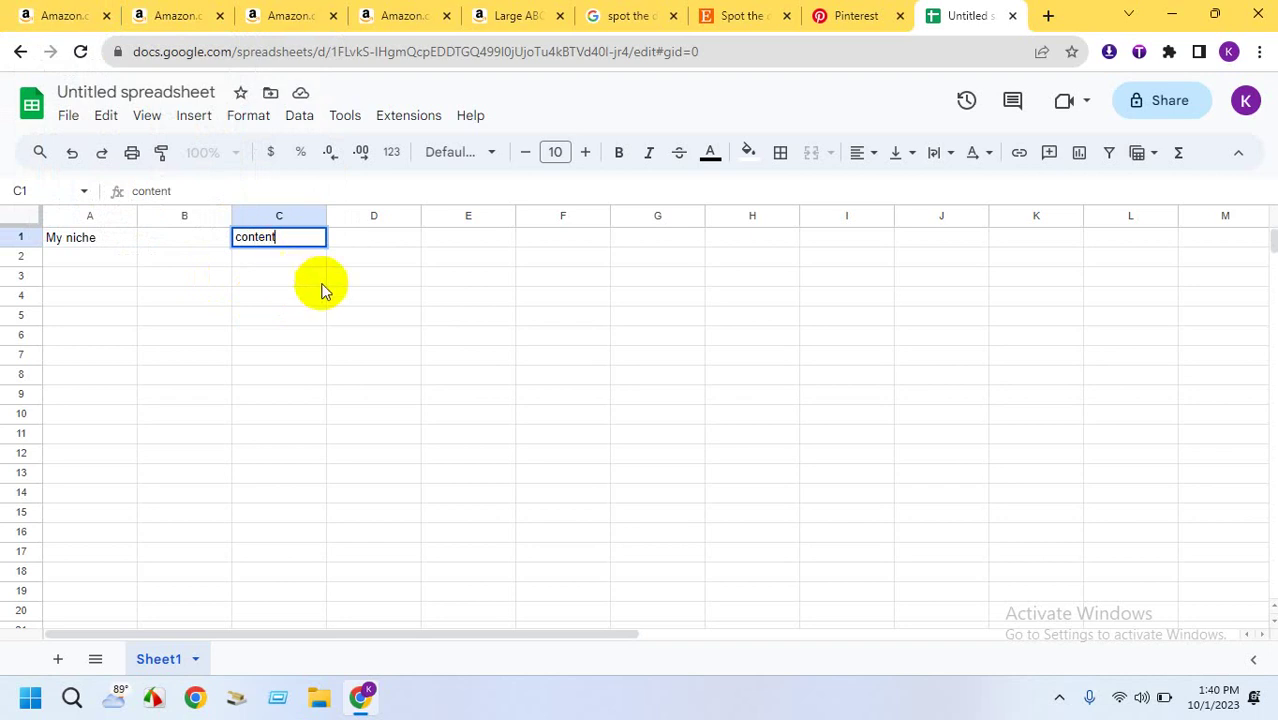
pyautogui.click(386, 242)
pyautogui.moveTo(321, 216); pyautogui.dragTo(468, 222)
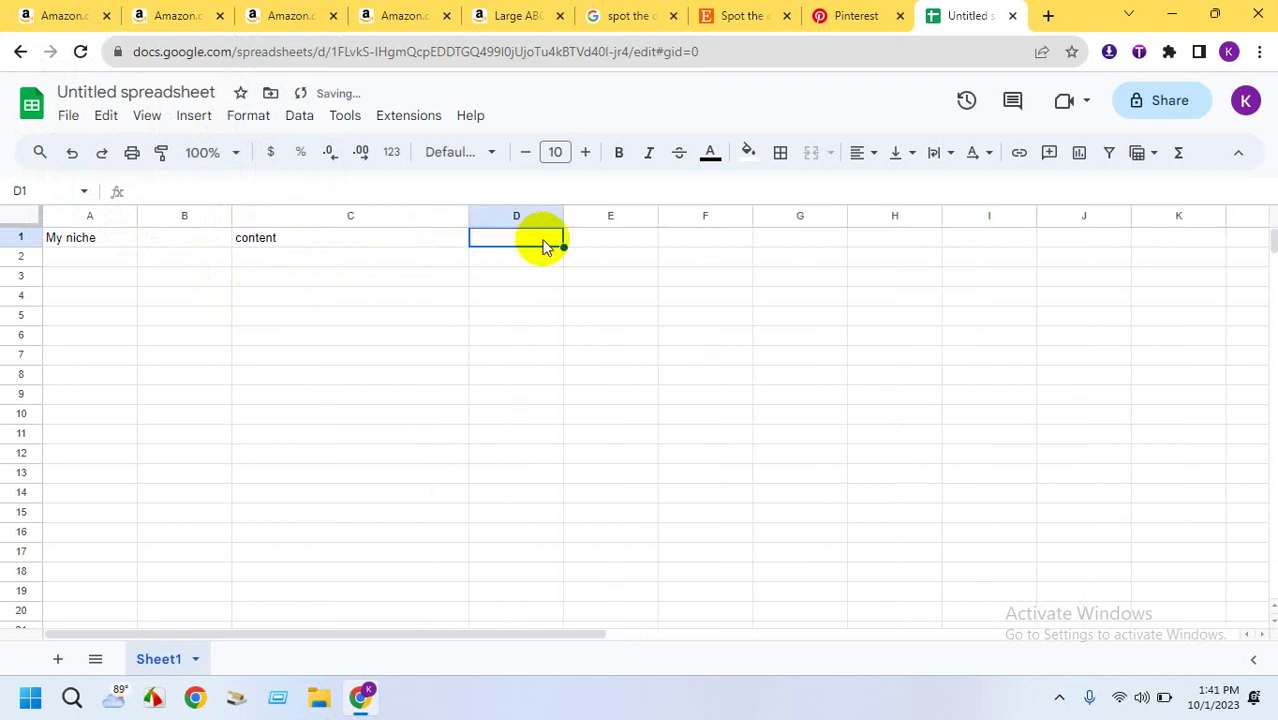
# Enter the header "final content" in cell D1 and widen column D to more than twice its width
pyautogui.moveTo(537, 242); pyautogui.dragTo(546, 242)
pyautogui.write('fin')
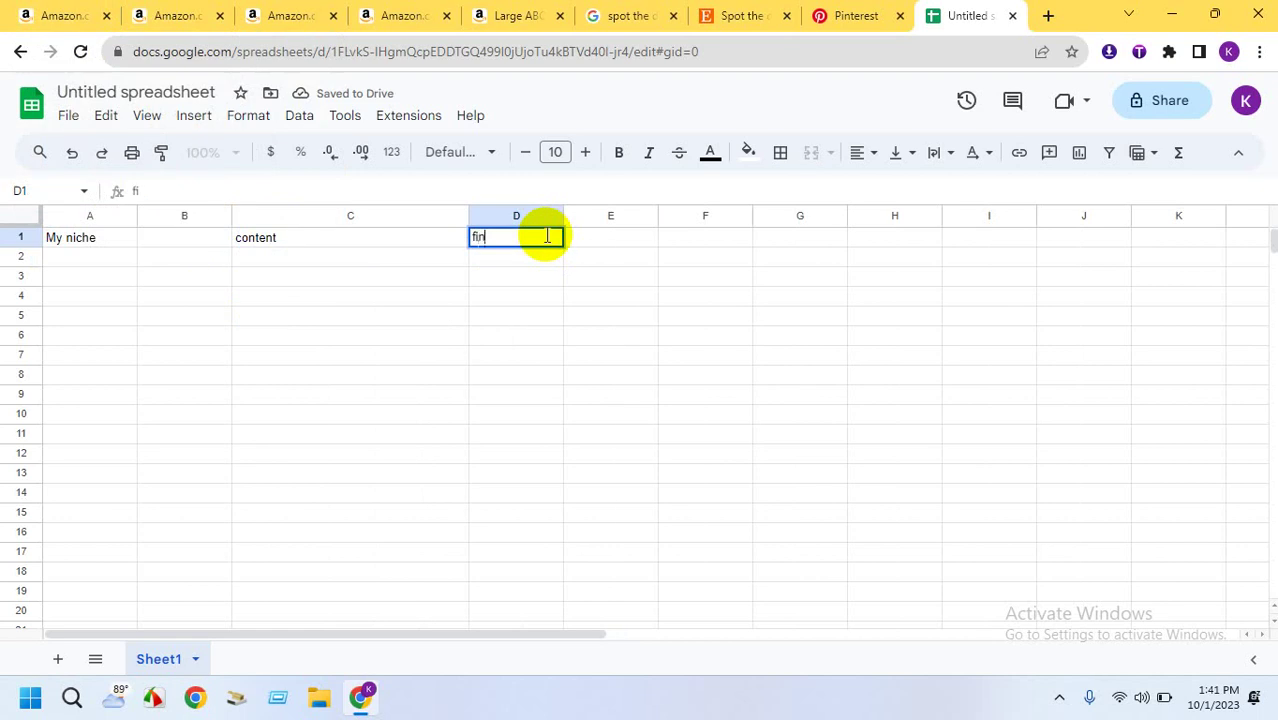
pyautogui.write('al content')
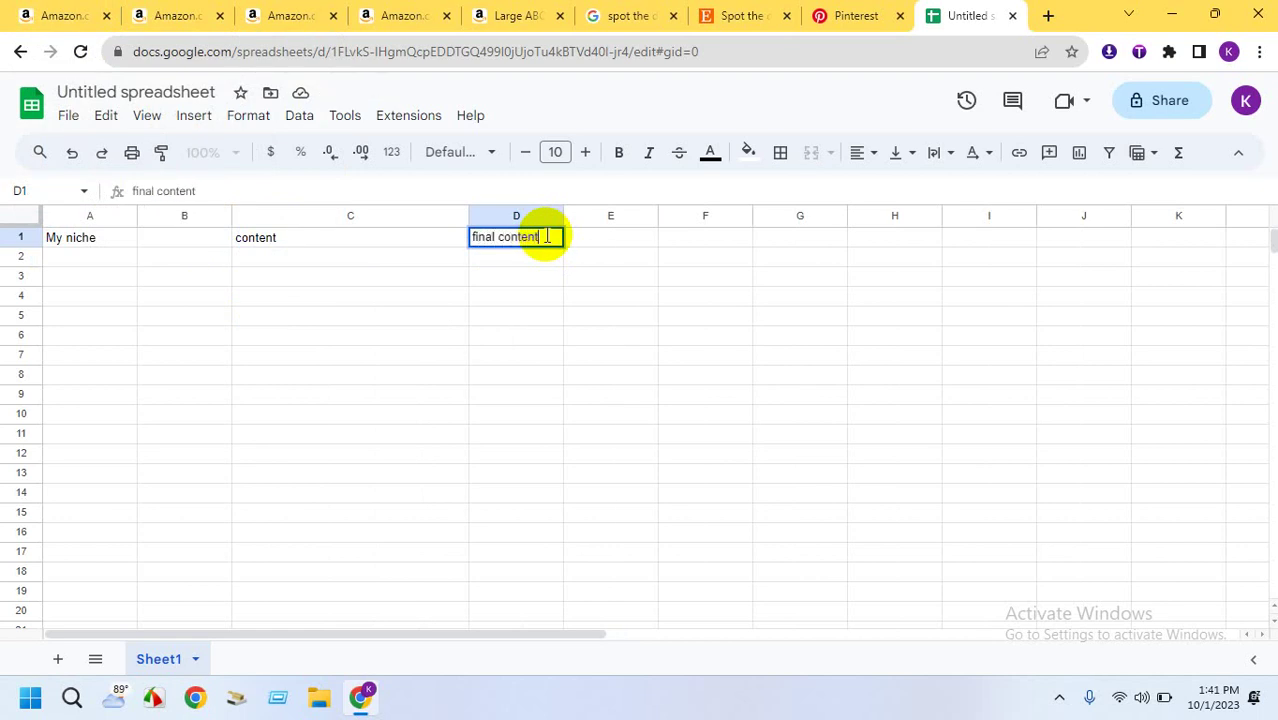
pyautogui.click(587, 297)
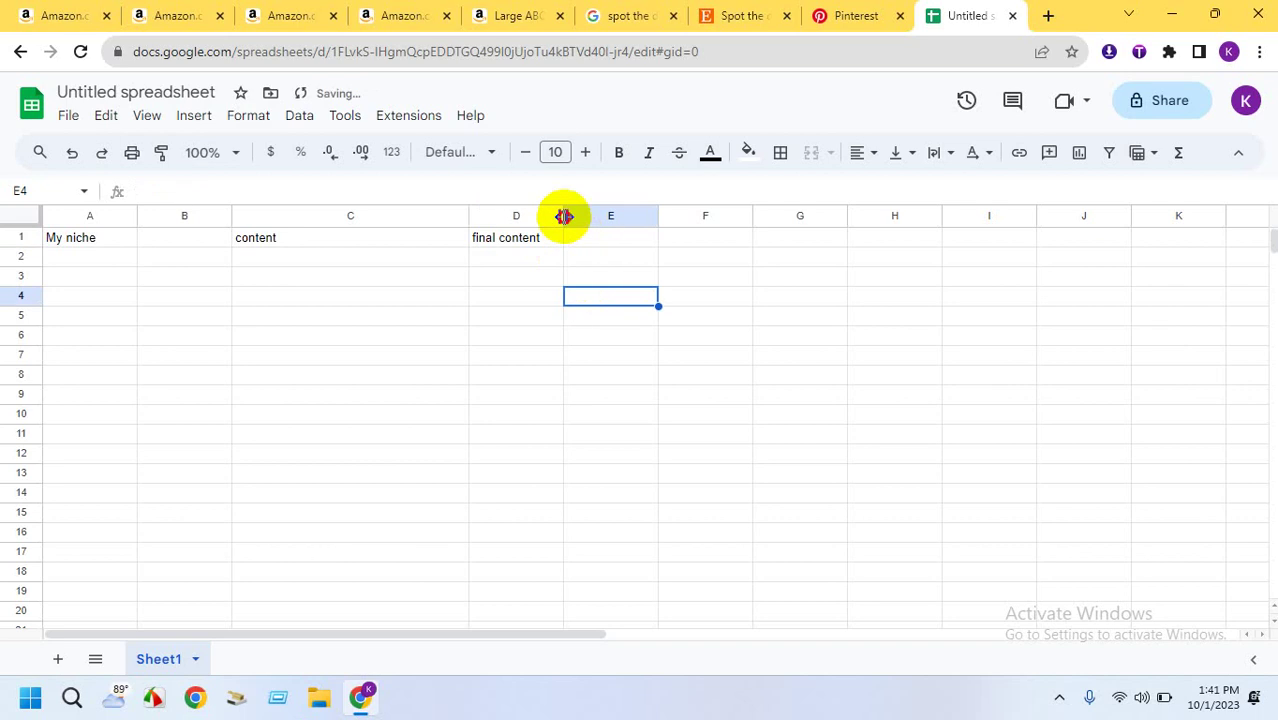
pyautogui.moveTo(658, 216); pyautogui.dragTo(88, 246)
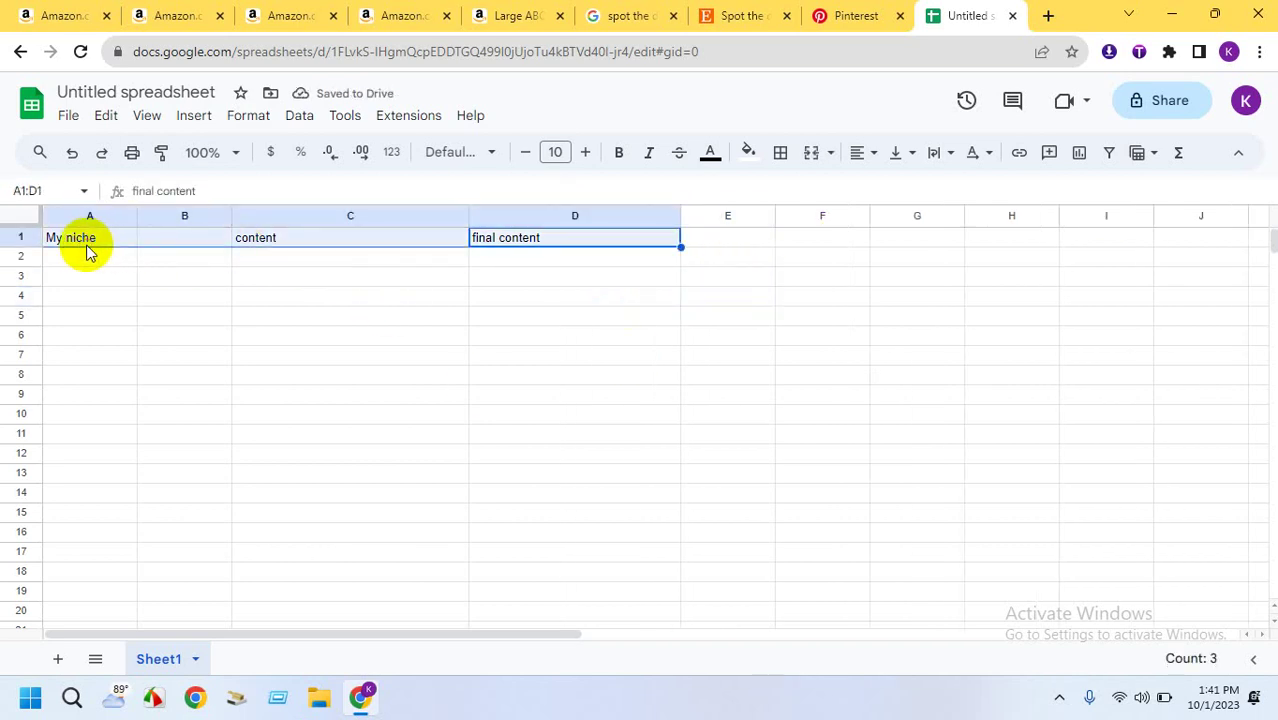
# Format the headers in A1:D1 as bold with font size 20
pyautogui.click(586, 157)
pyautogui.click(586, 157)
pyautogui.click(586, 157)
pyautogui.click(586, 157)
pyautogui.click(586, 157)
pyautogui.click(587, 157)
pyautogui.click(587, 157)
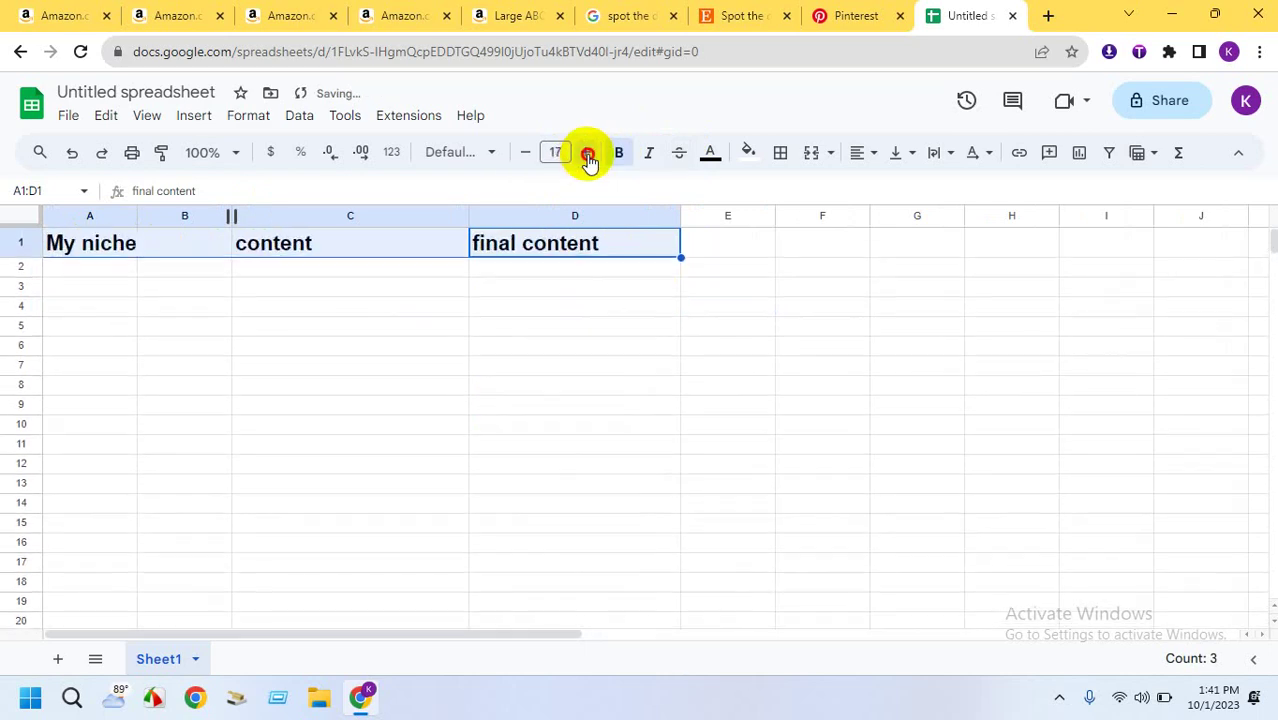
pyautogui.click(587, 157)
pyautogui.click(587, 157)
pyautogui.click(587, 157)
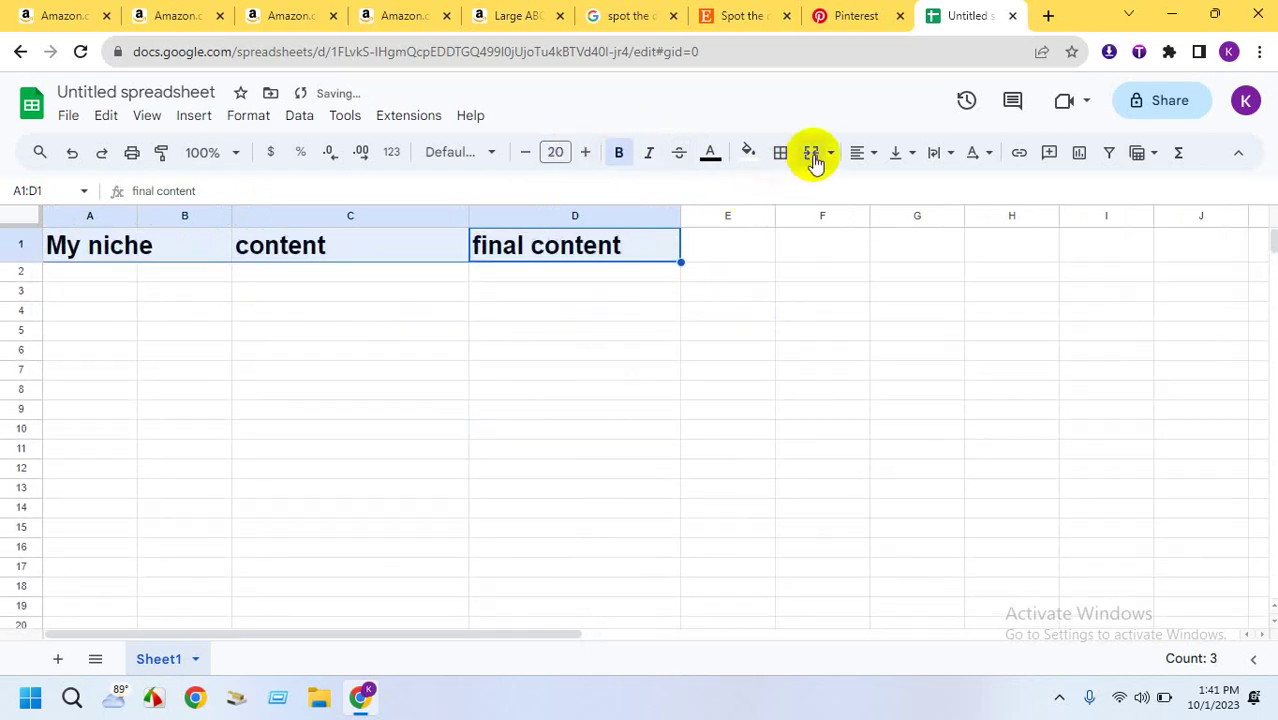
# Center the headers in A1:D1 horizontally and widen column A so "My niche" fits
pyautogui.click(860, 156)
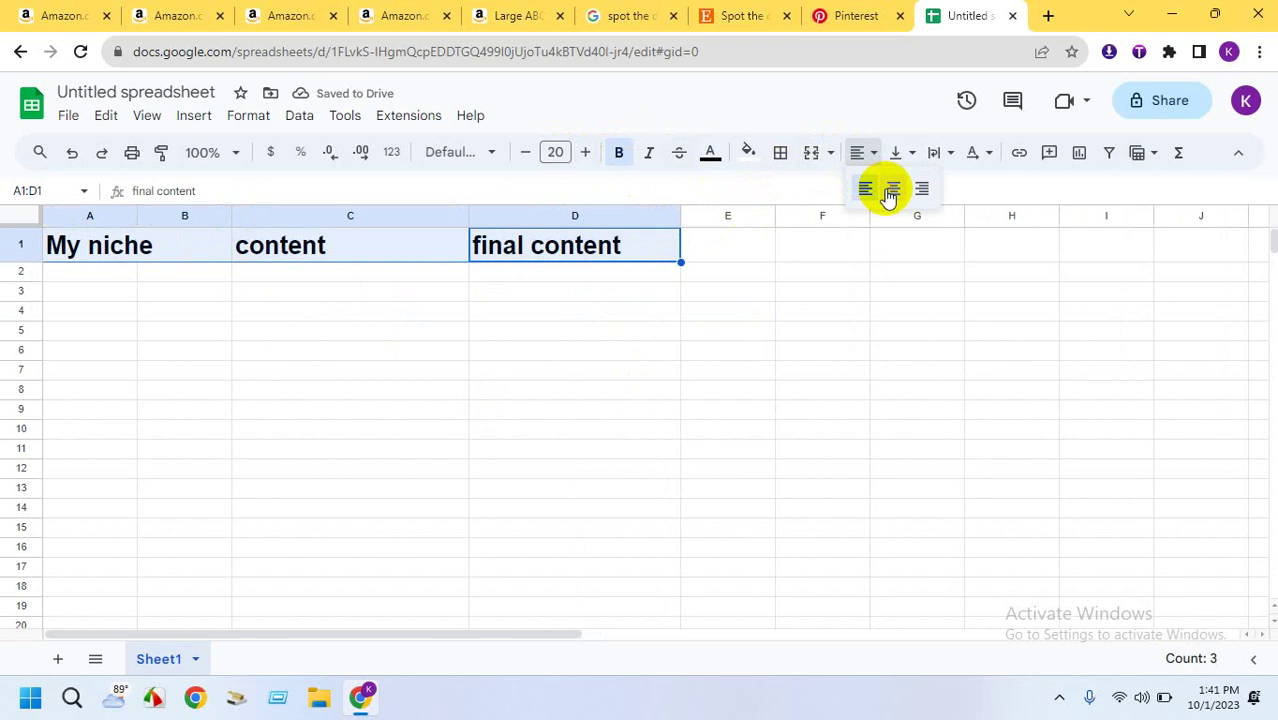
pyautogui.click(888, 192)
pyautogui.click(765, 310)
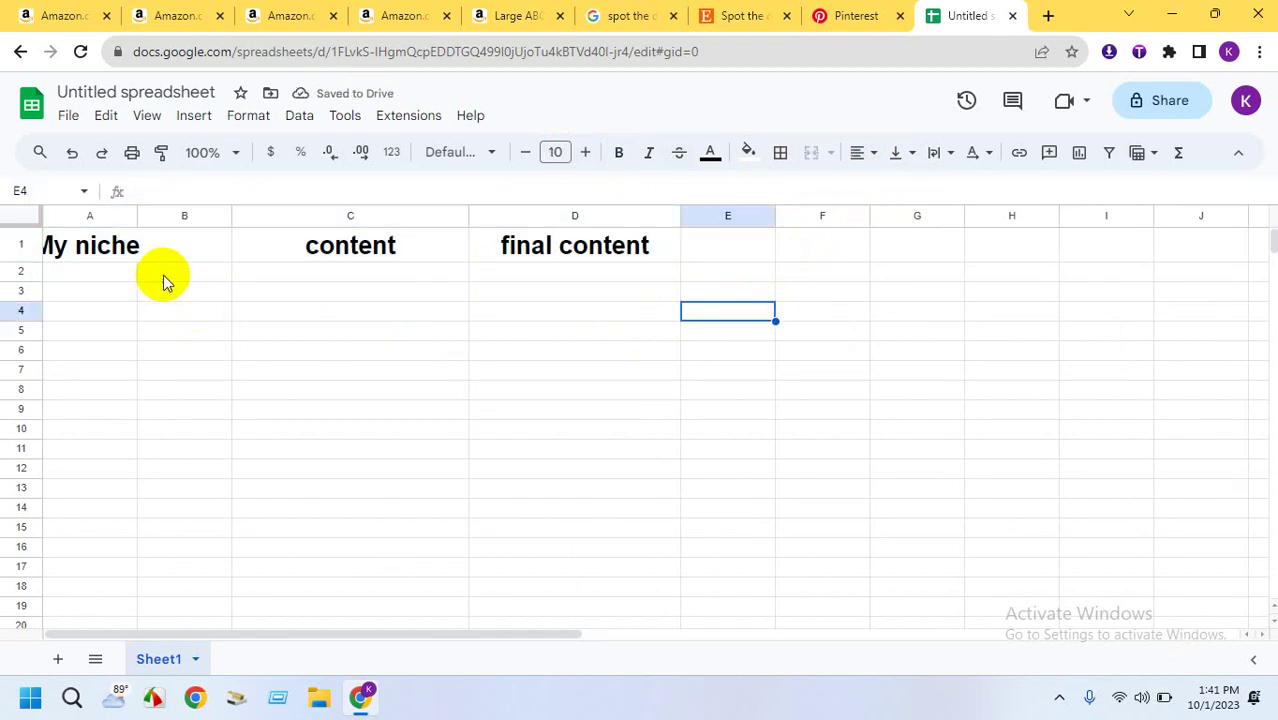
pyautogui.click(193, 315)
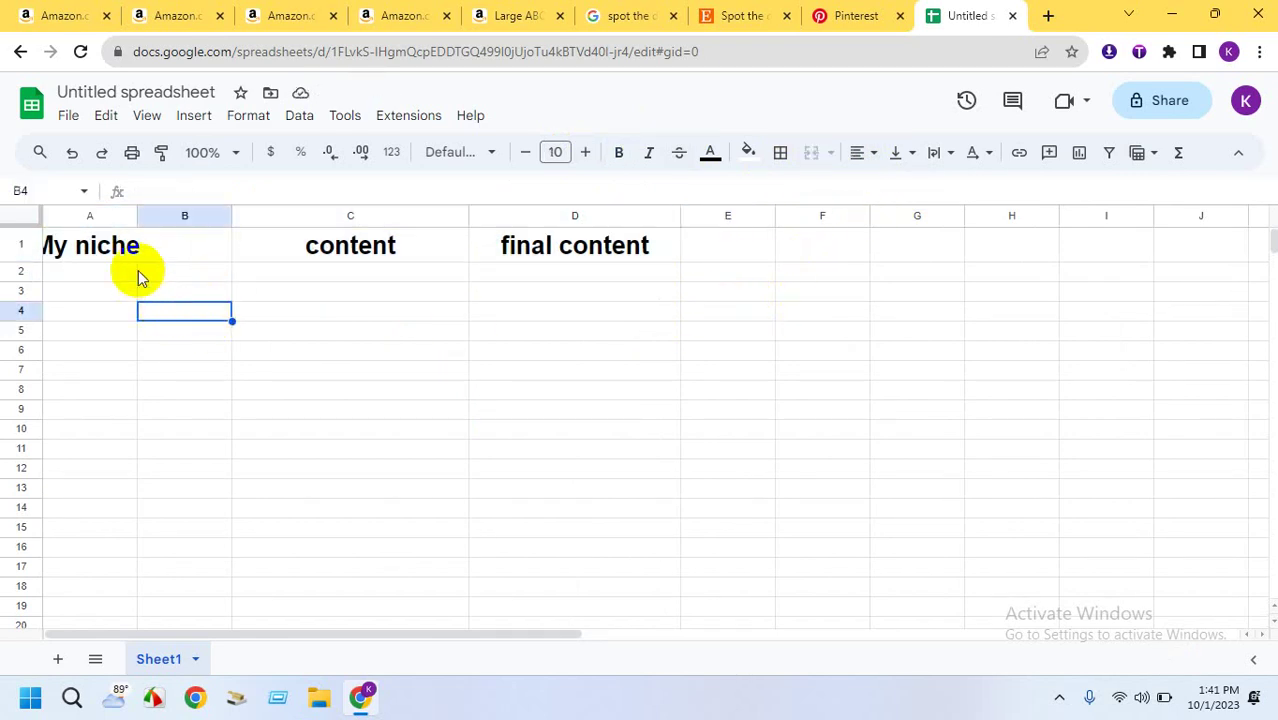
pyautogui.moveTo(136, 217); pyautogui.dragTo(178, 219)
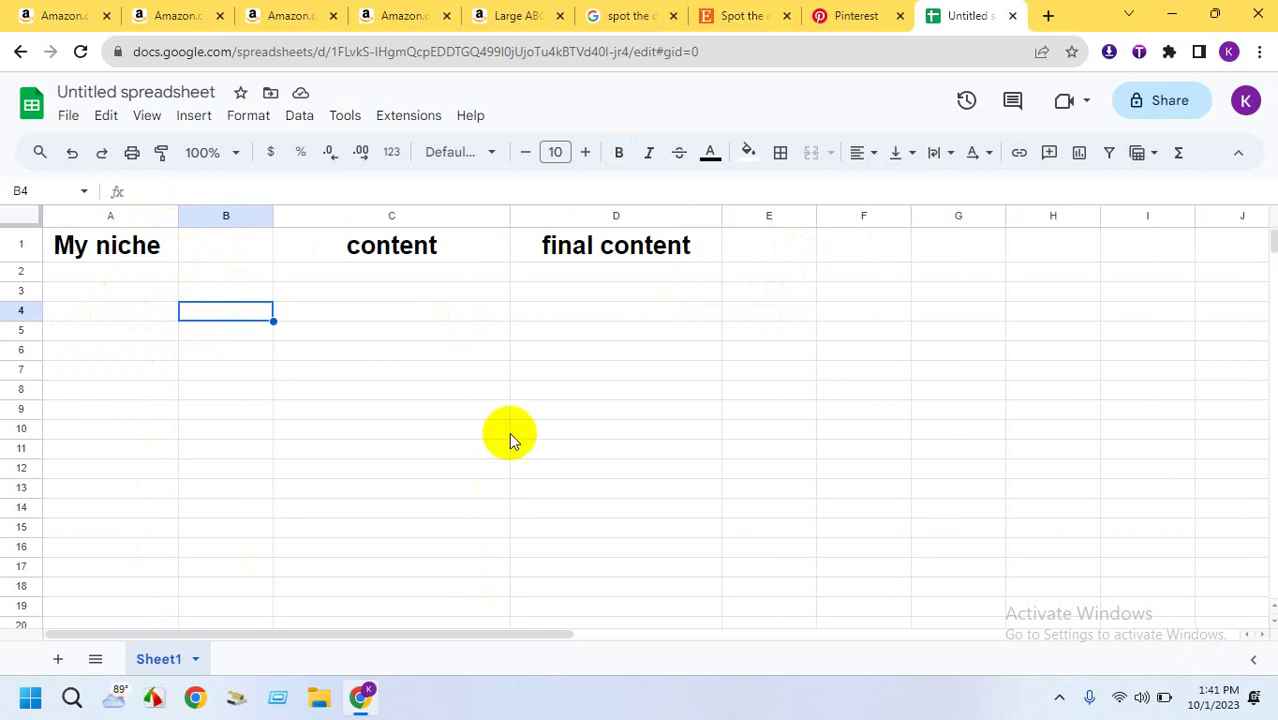
# Copy the Amazon search phrase "letter tracing workbook" into cell A2 of the spreadsheet under "My niche"
pyautogui.click(82, 270)
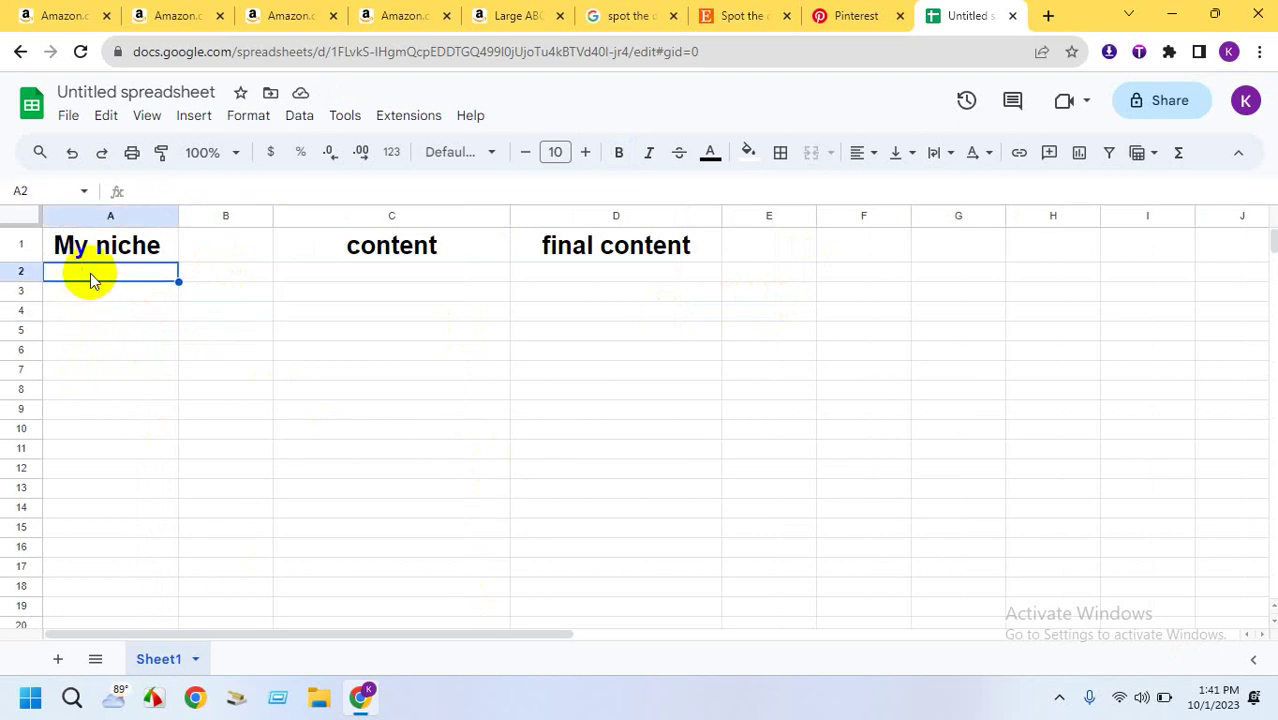
pyautogui.click(86, 12)
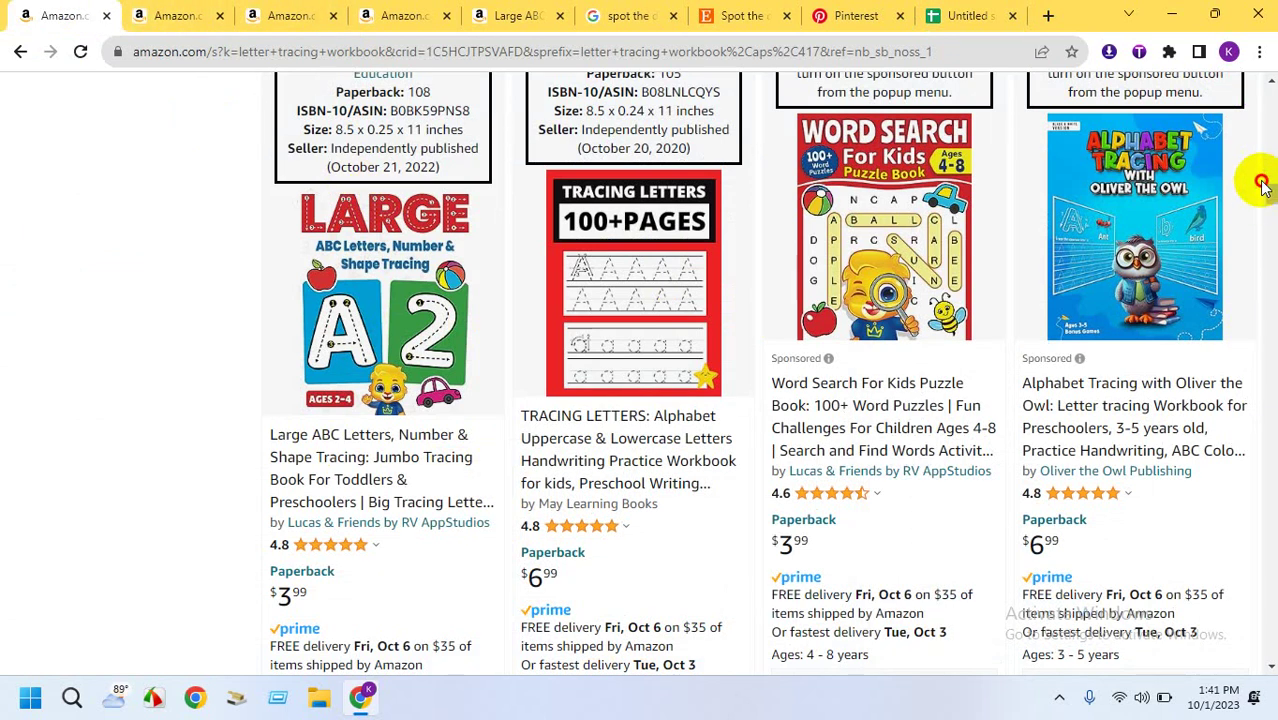
pyautogui.scroll(10, 1263, 187)
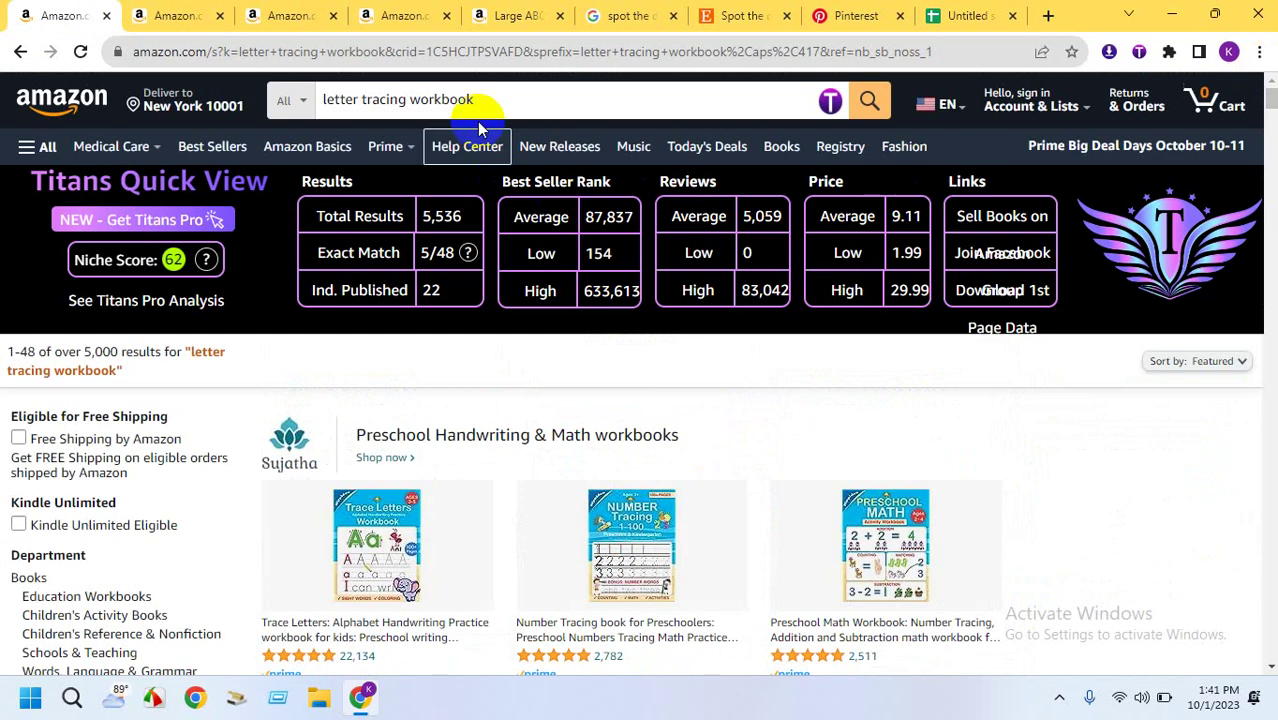
pyautogui.click(337, 100)
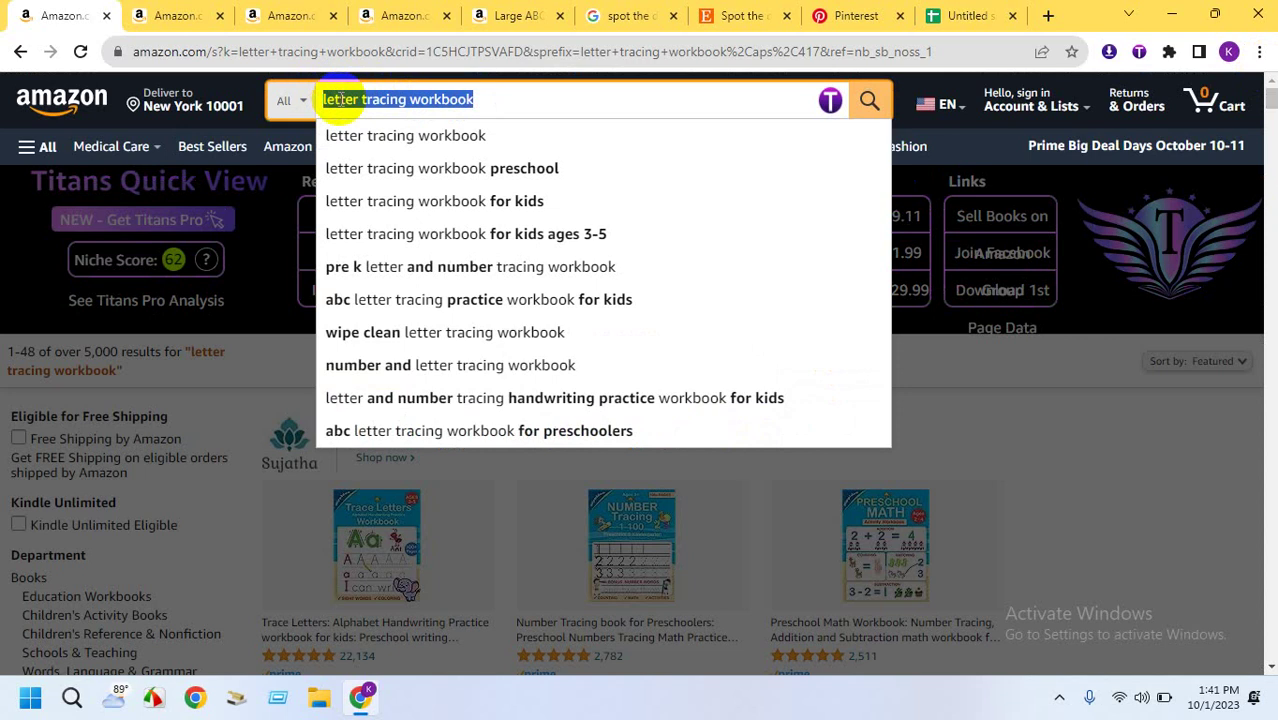
pyautogui.rightClick(335, 102)
pyautogui.click(408, 163)
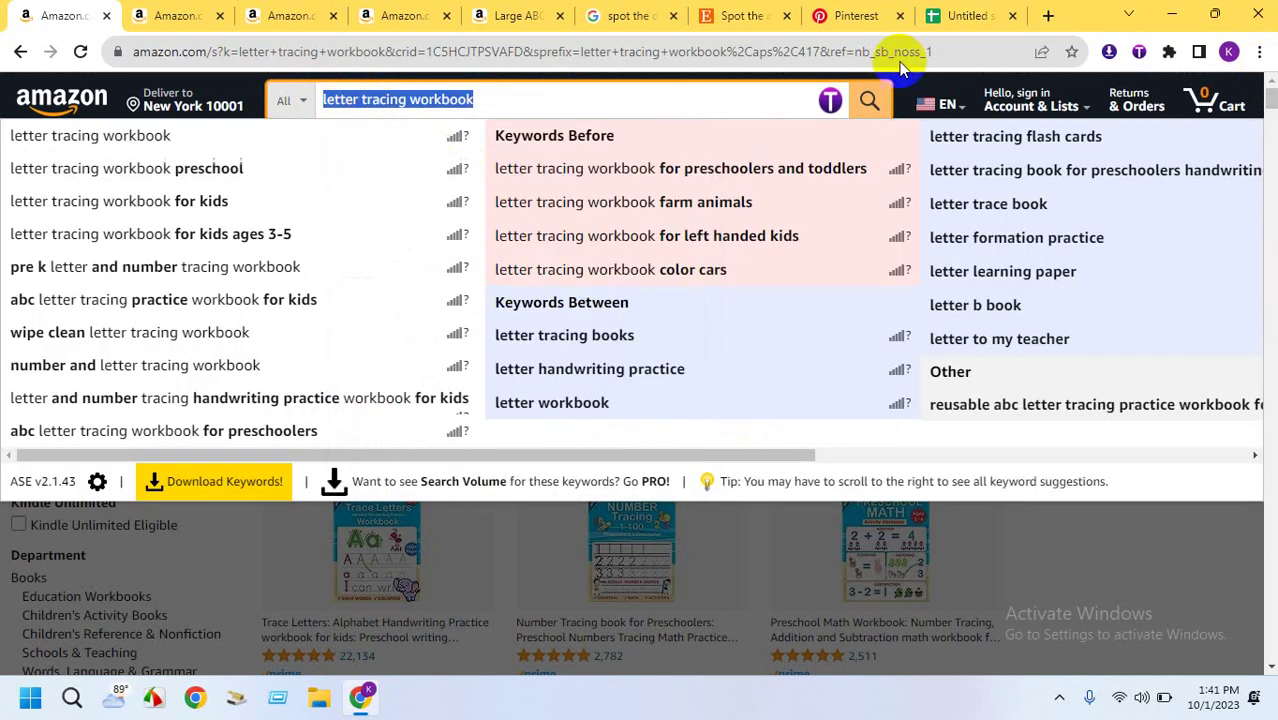
pyautogui.click(980, 12)
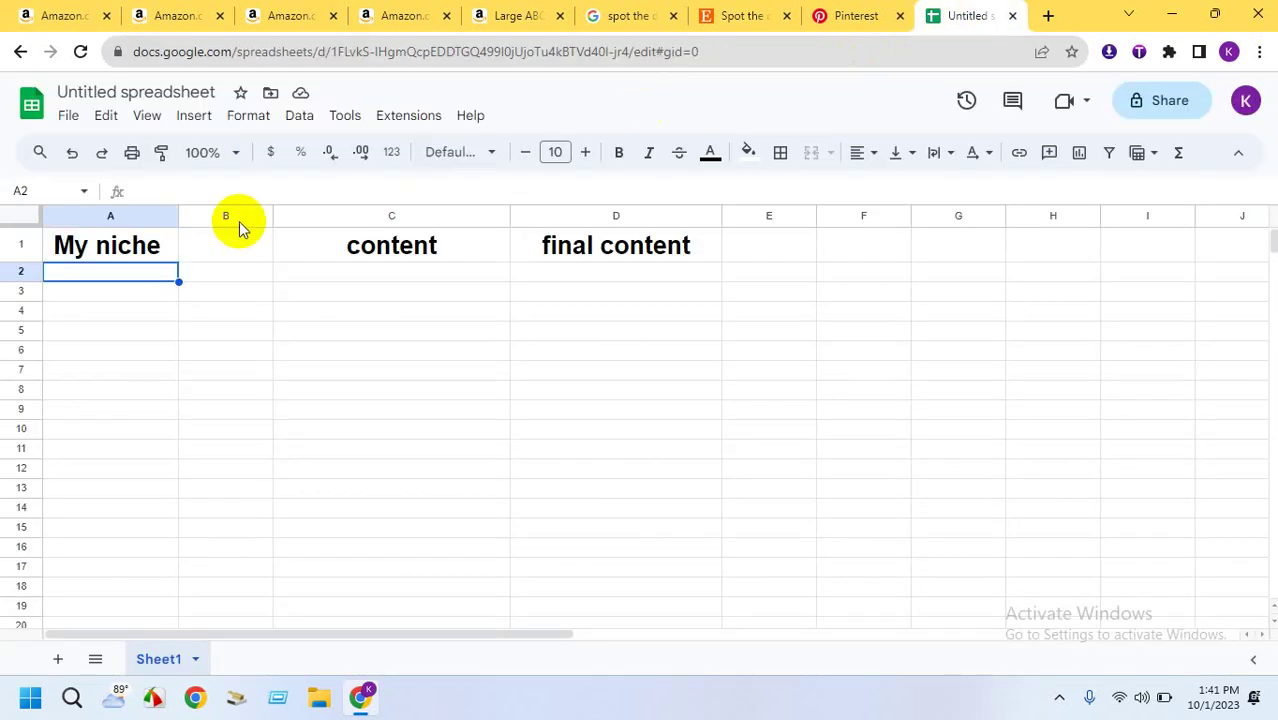
pyautogui.rightClick(140, 273)
pyautogui.click(180, 228)
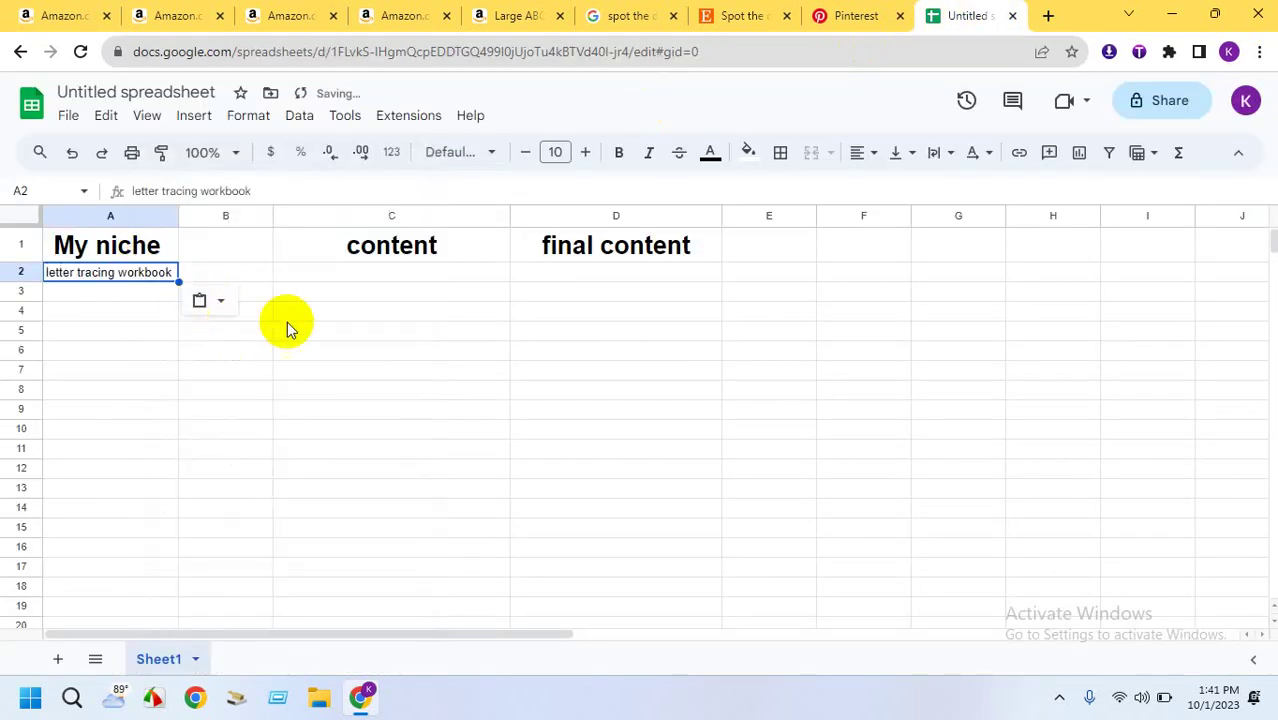
# Check the Trace Letters workbook's sample pages on Amazon and enter "line tracing" in cell C2 of the spreadsheet
pyautogui.click(368, 273)
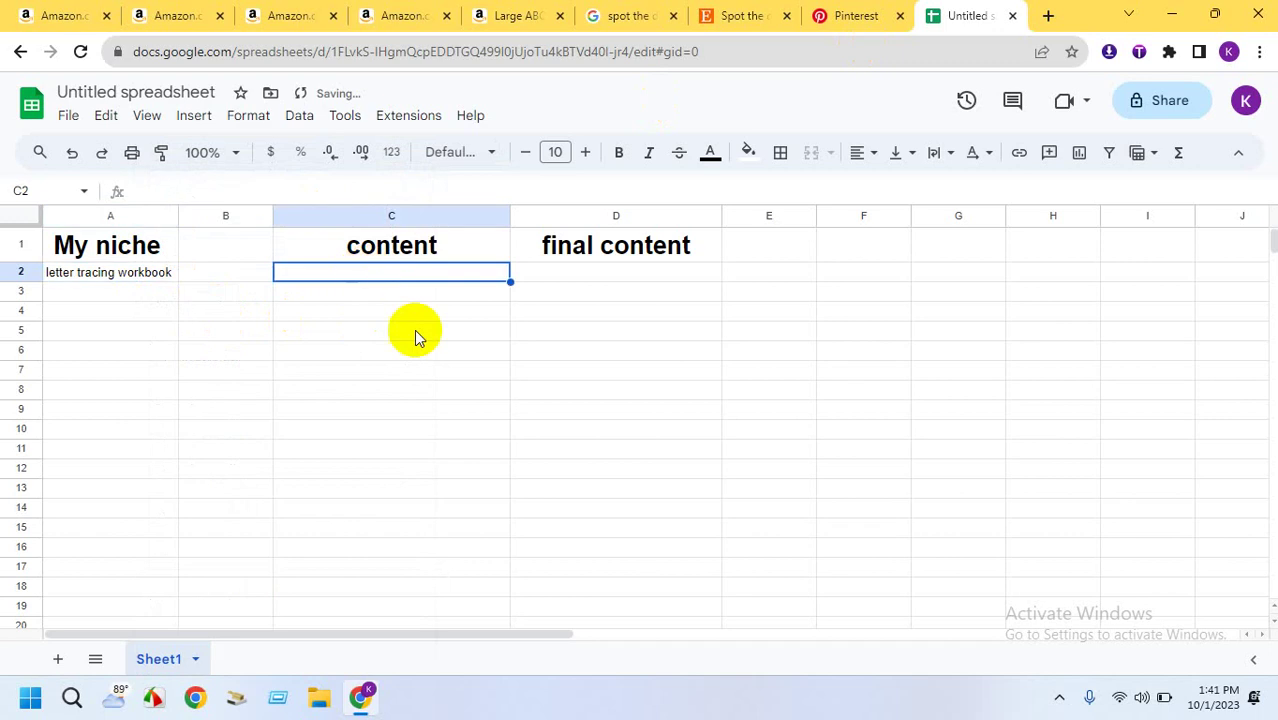
pyautogui.click(176, 15)
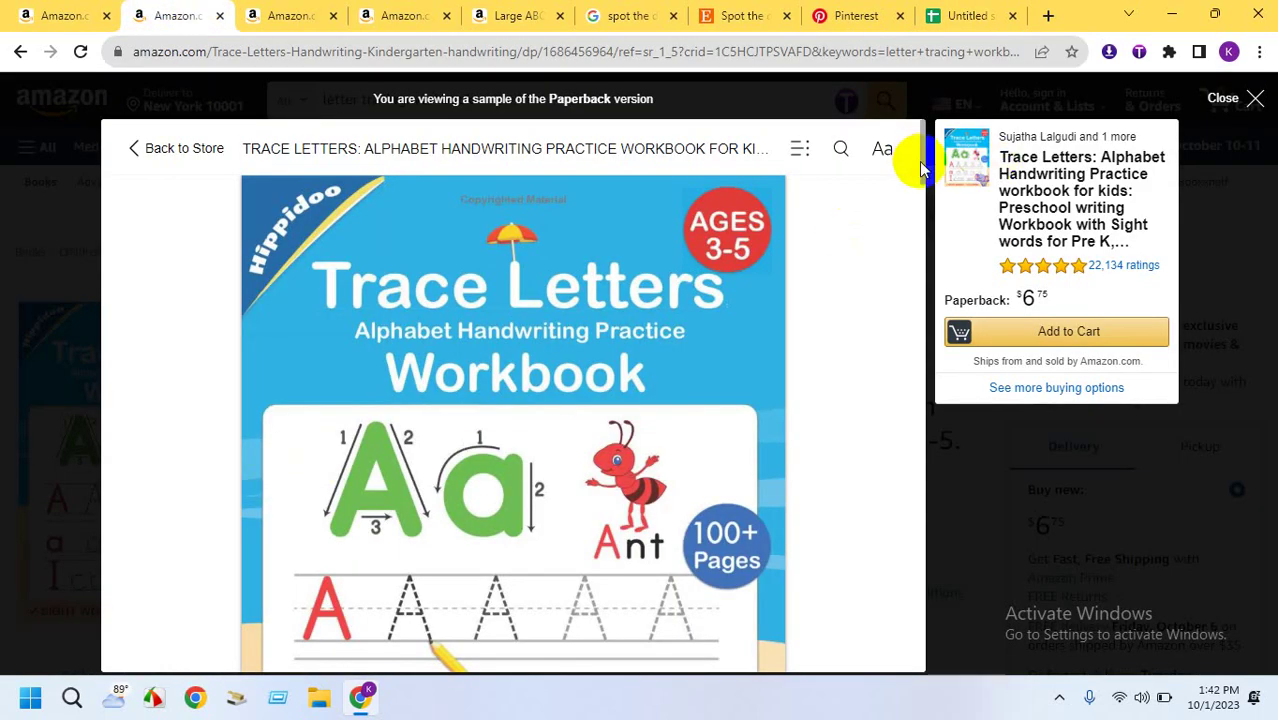
pyautogui.moveTo(920, 170)
pyautogui.mouseDown()
pyautogui.moveTo(876, 617)
pyautogui.moveTo(851, 282)
pyautogui.moveTo(856, 383)
pyautogui.moveTo(856, 308)
pyautogui.moveTo(855, 357)
pyautogui.mouseUp()
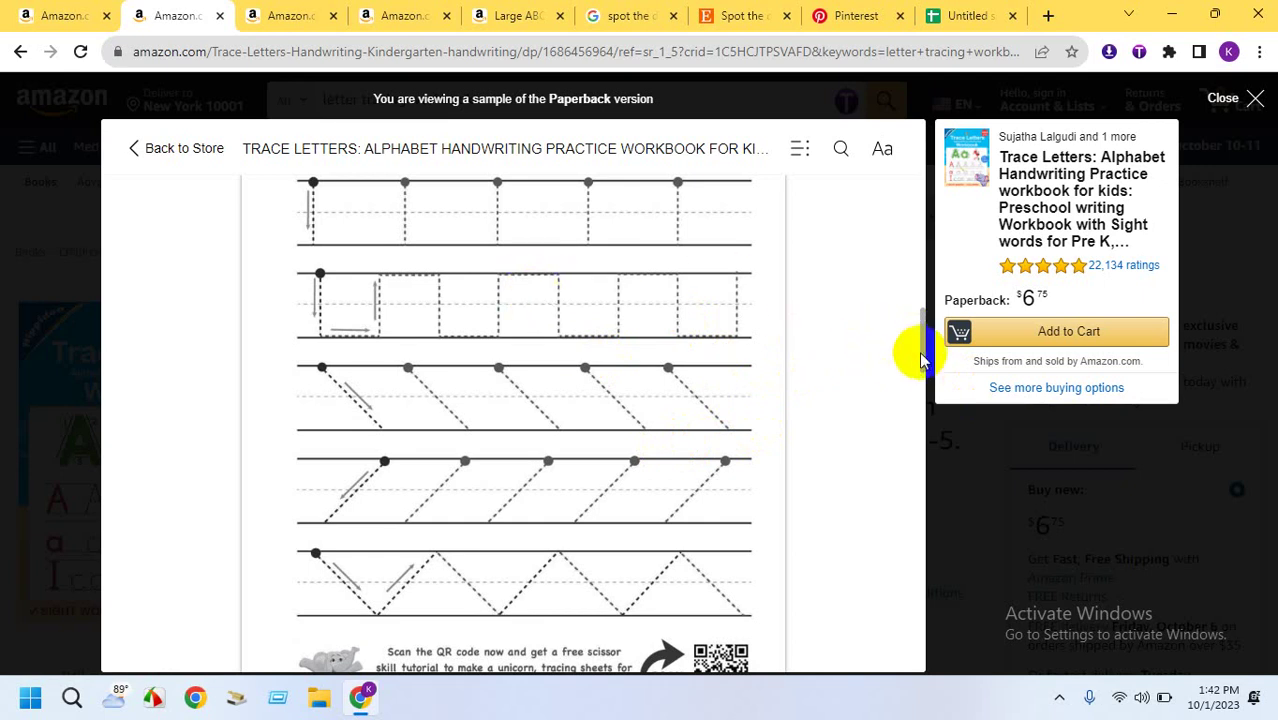
pyautogui.moveTo(924, 345)
pyautogui.mouseDown()
pyautogui.moveTo(904, 460)
pyautogui.moveTo(845, 149)
pyautogui.mouseUp()
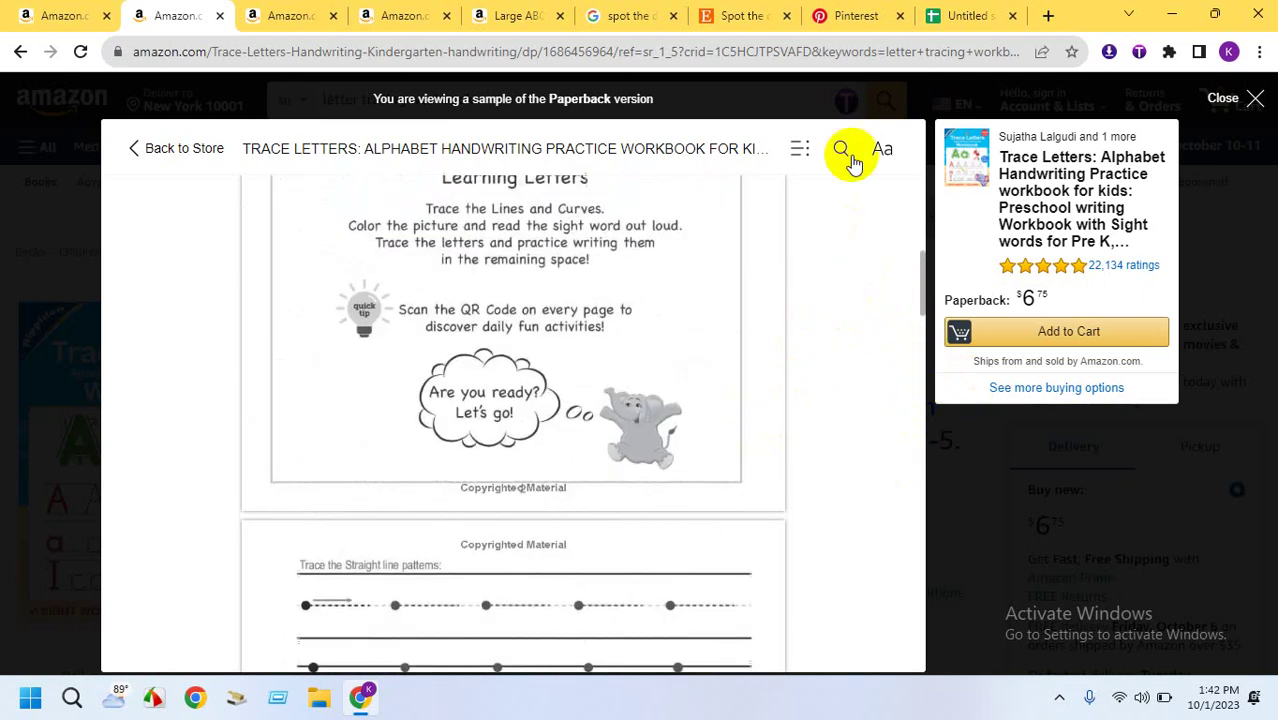
pyautogui.click(945, 15)
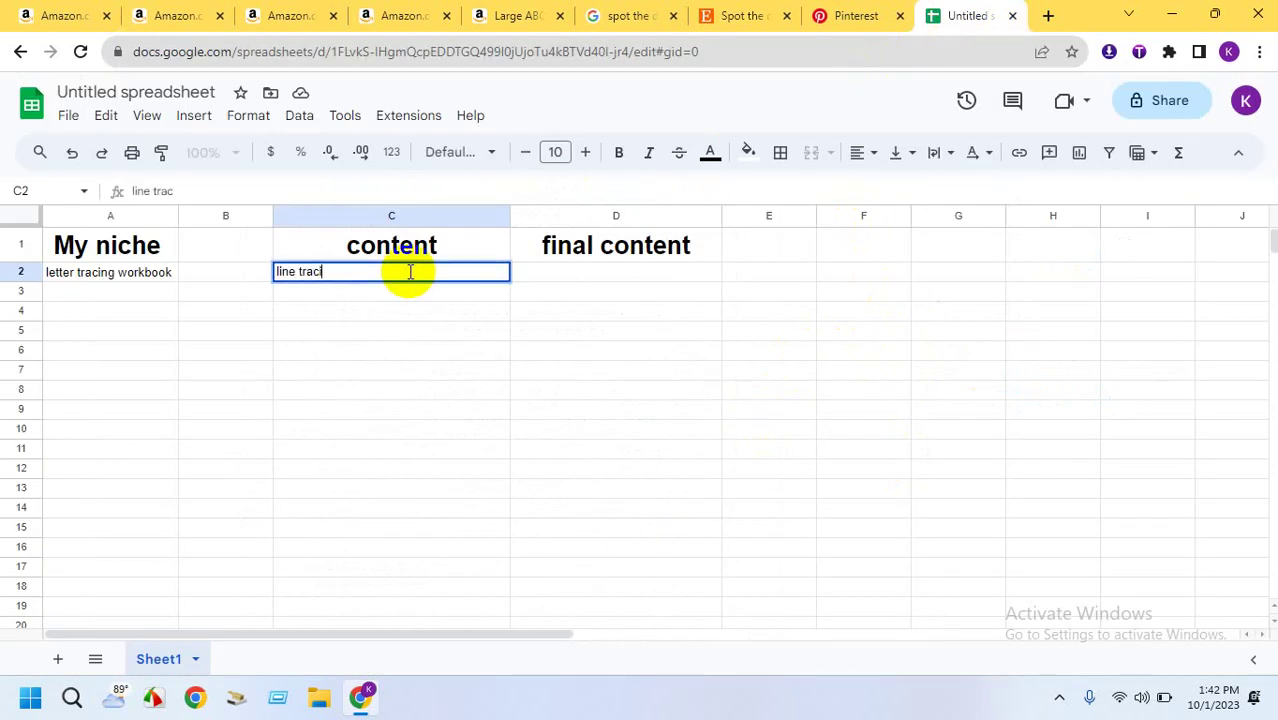
pyautogui.click(377, 392)
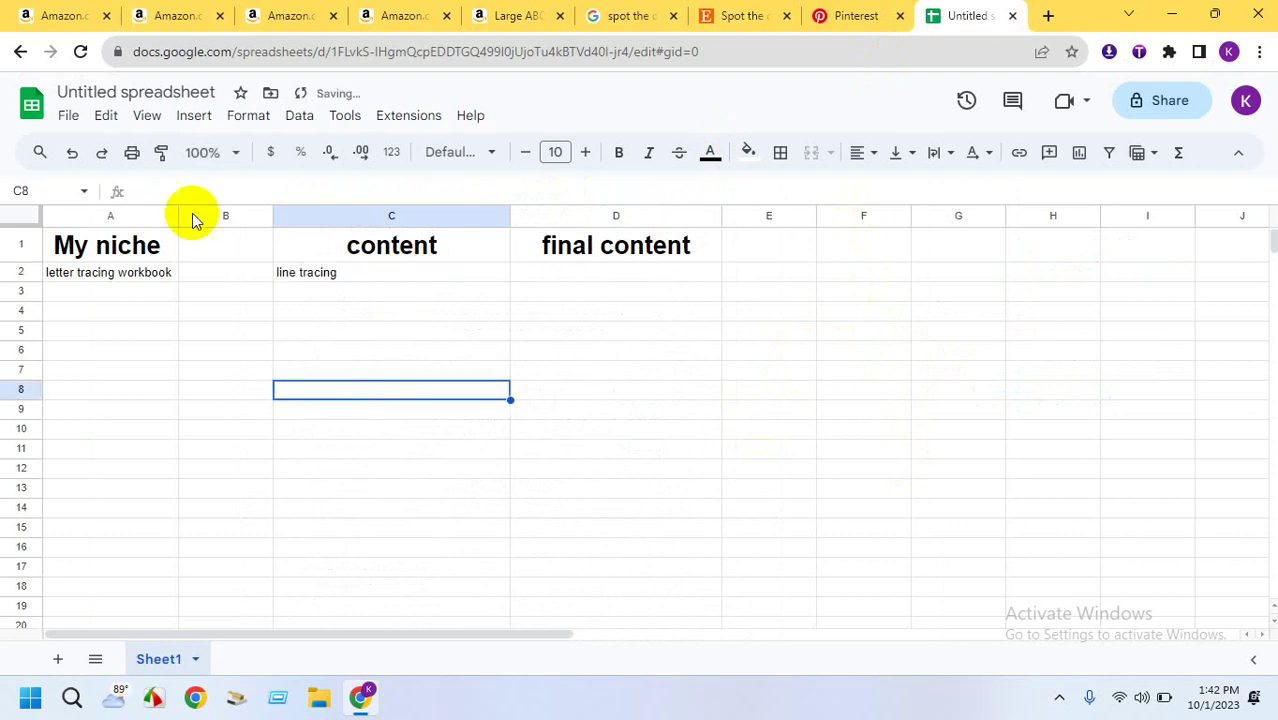
# Close the Trace Letters sample on Amazon and read the book's full description for content ideas
pyautogui.click(192, 12)
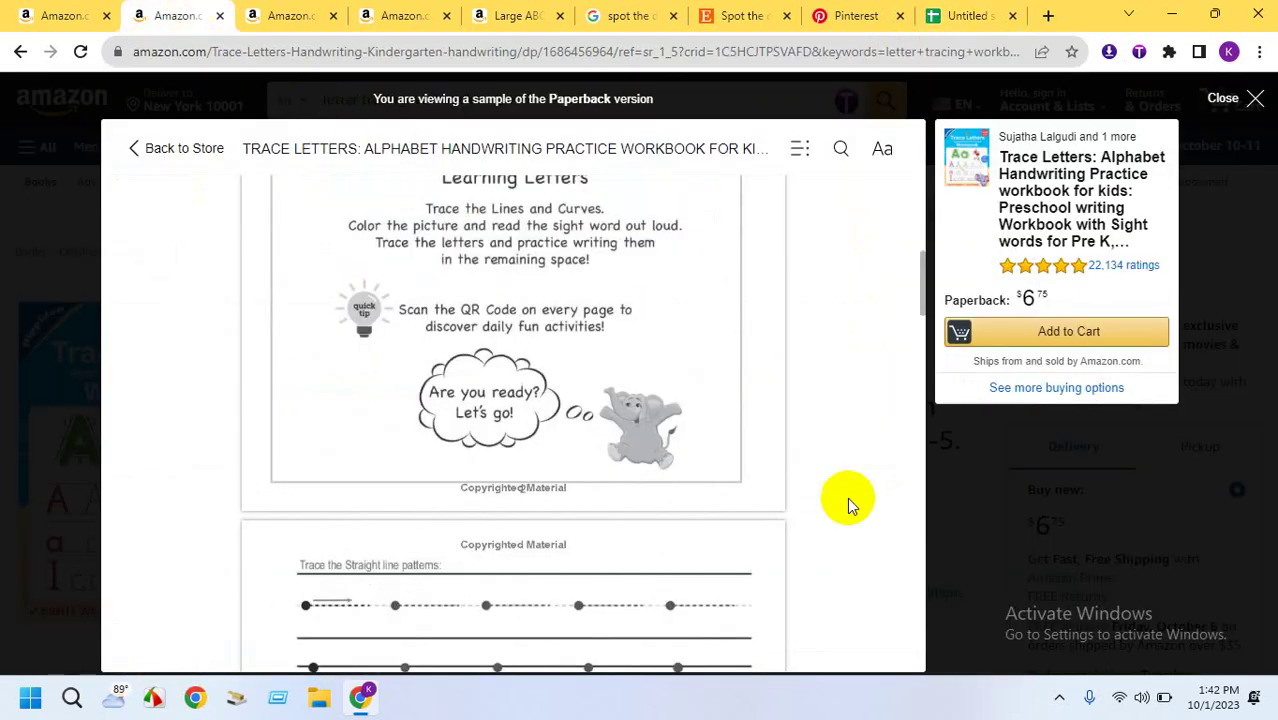
pyautogui.click(976, 505)
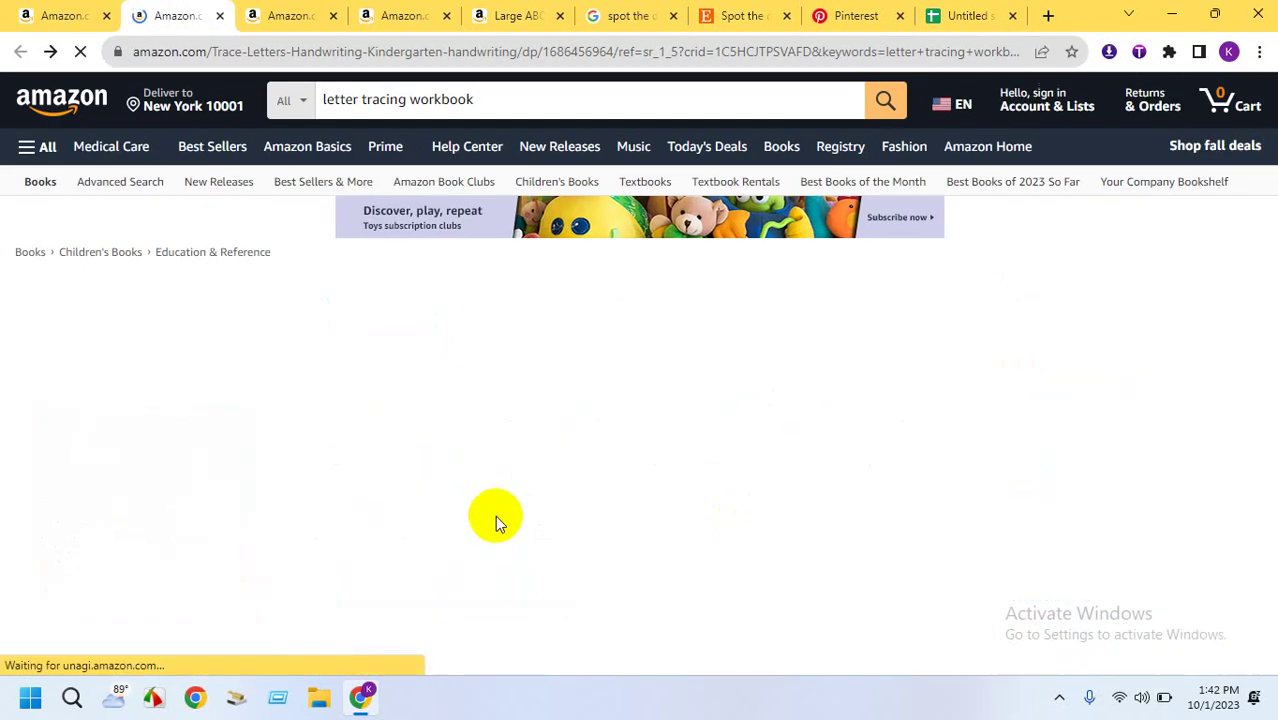
pyautogui.scroll(-3, 507, 520)
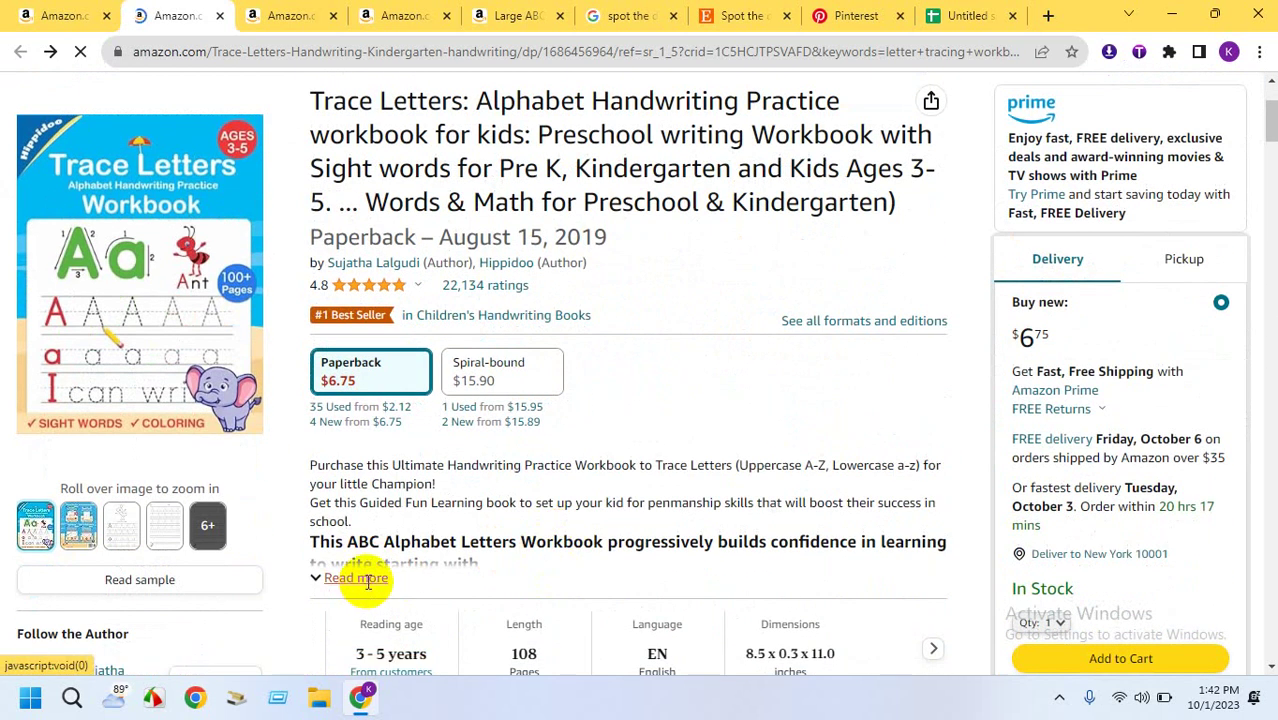
pyautogui.click(356, 578)
pyautogui.scroll(-4, 605, 555)
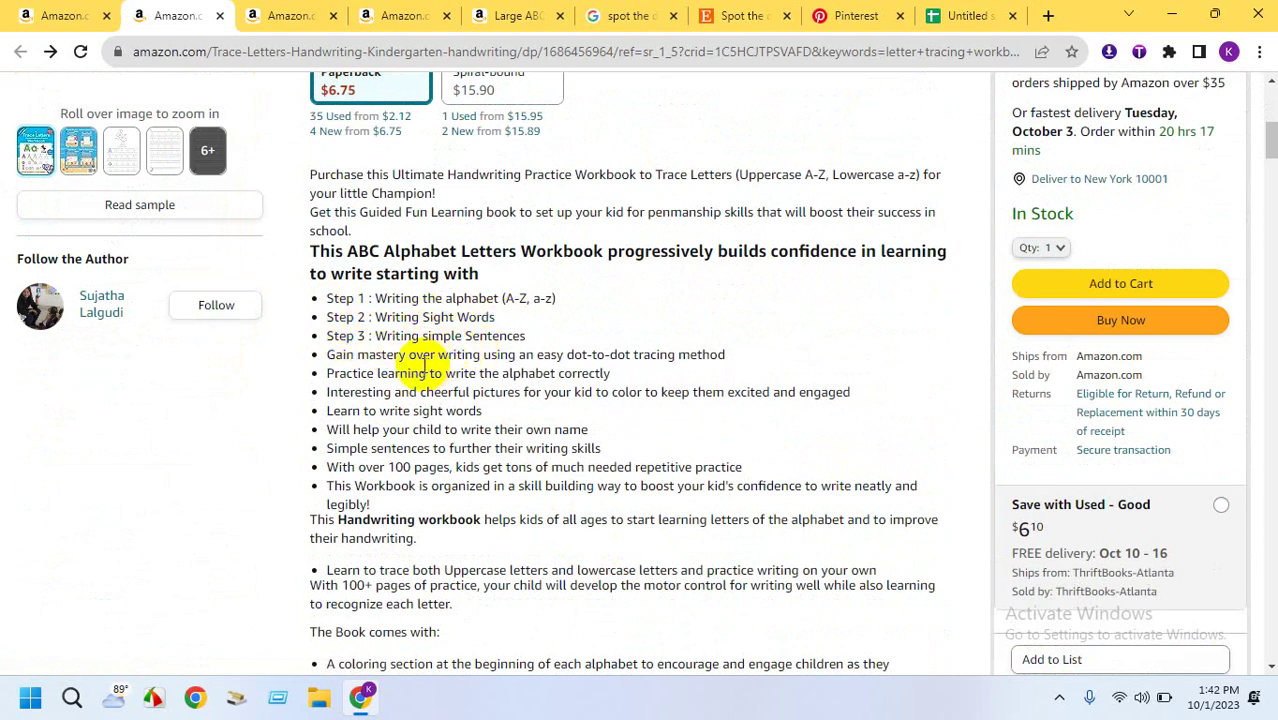
pyautogui.scroll(-2, 410, 392)
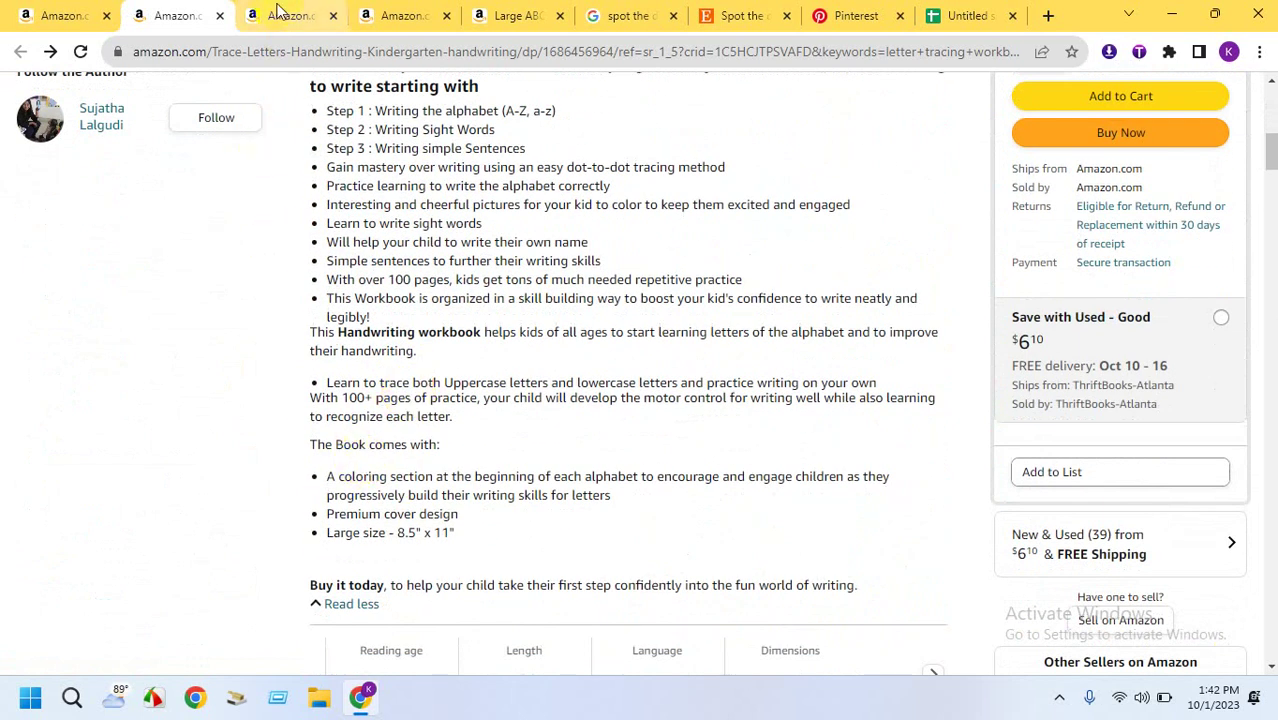
# Try to copy "Pen Control" from the My First Learn-to-Write Workbook title on Amazon into cell C3 of the spreadsheet
pyautogui.click(280, 12)
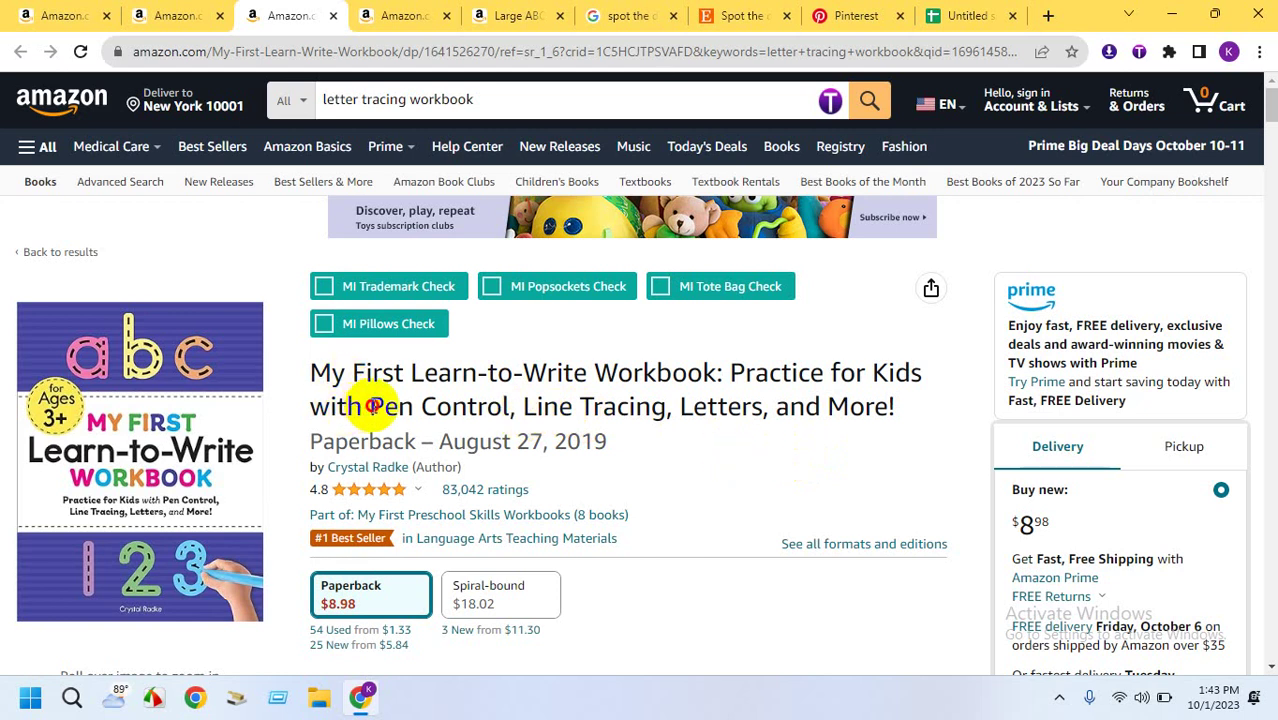
pyautogui.moveTo(372, 405); pyautogui.dragTo(515, 407)
pyautogui.rightClick(498, 408)
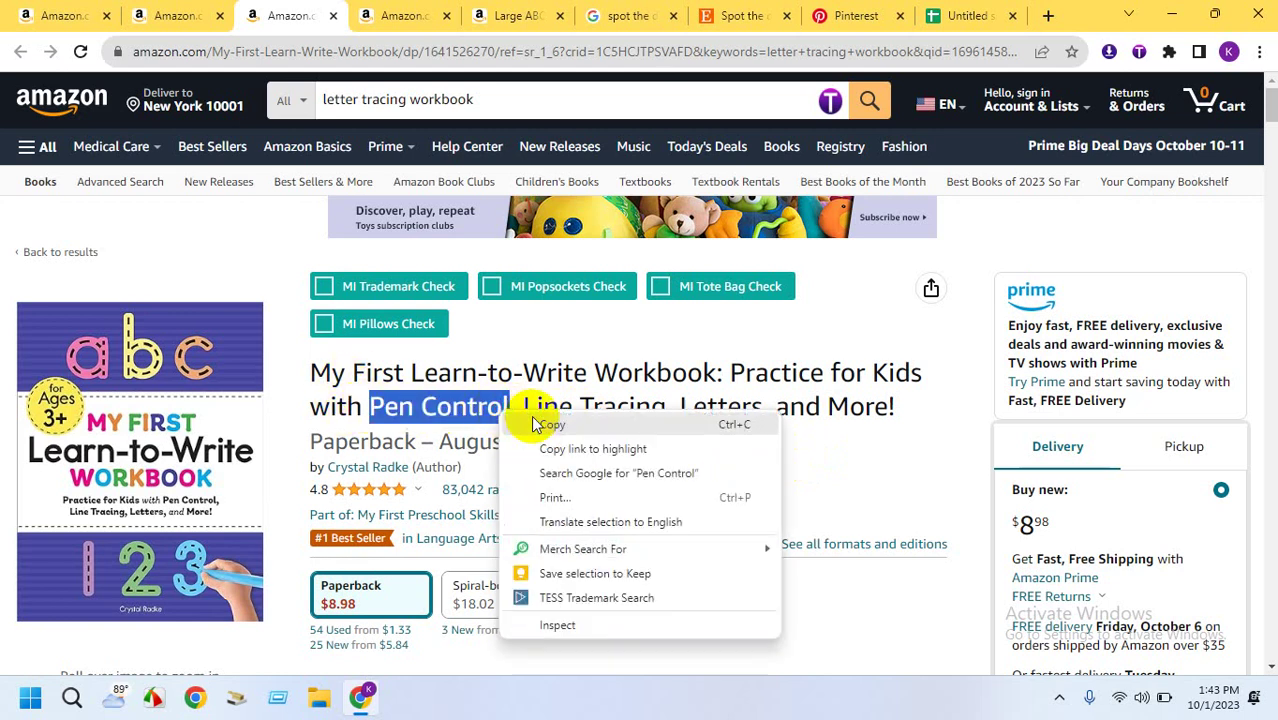
pyautogui.click(918, 30)
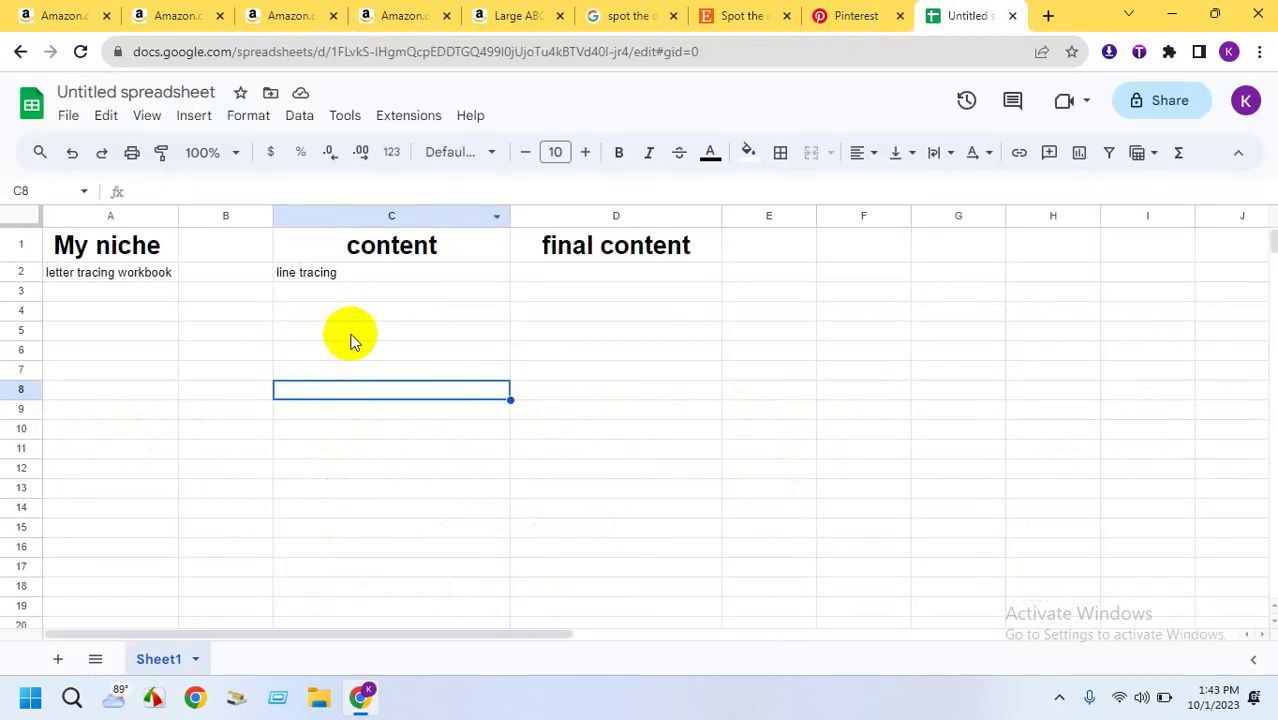
pyautogui.rightClick(316, 293)
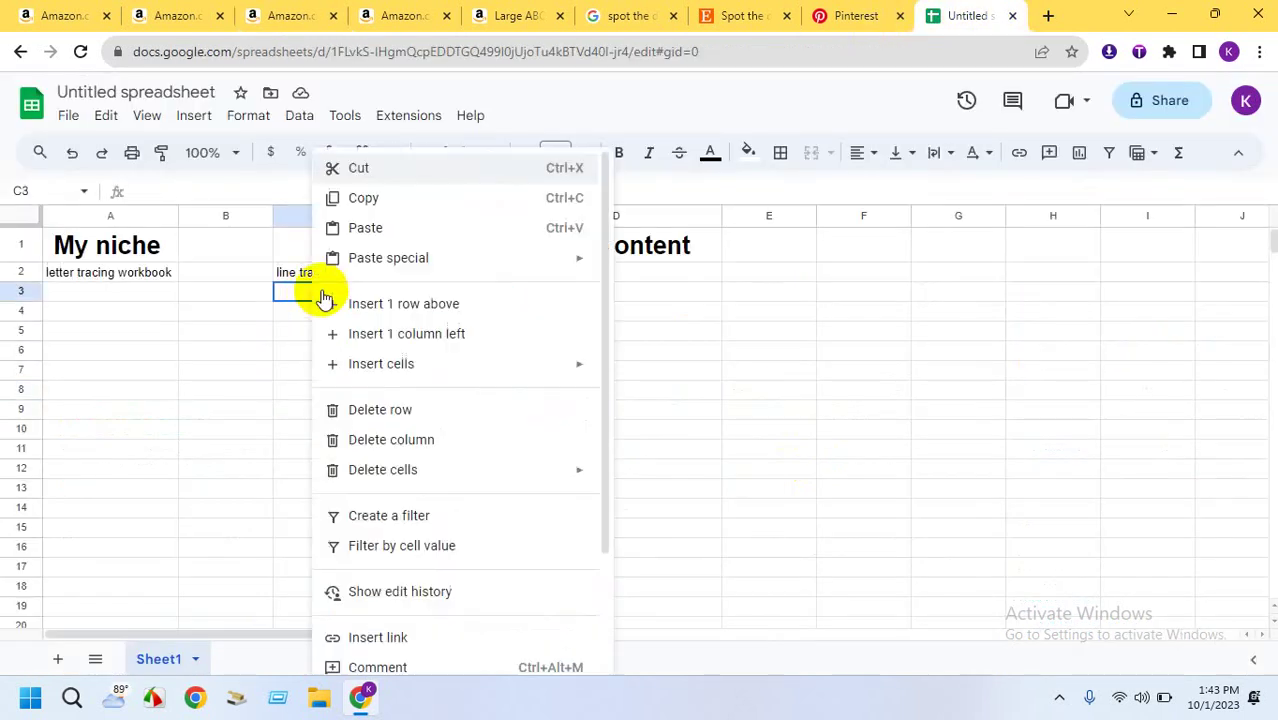
pyautogui.click(368, 236)
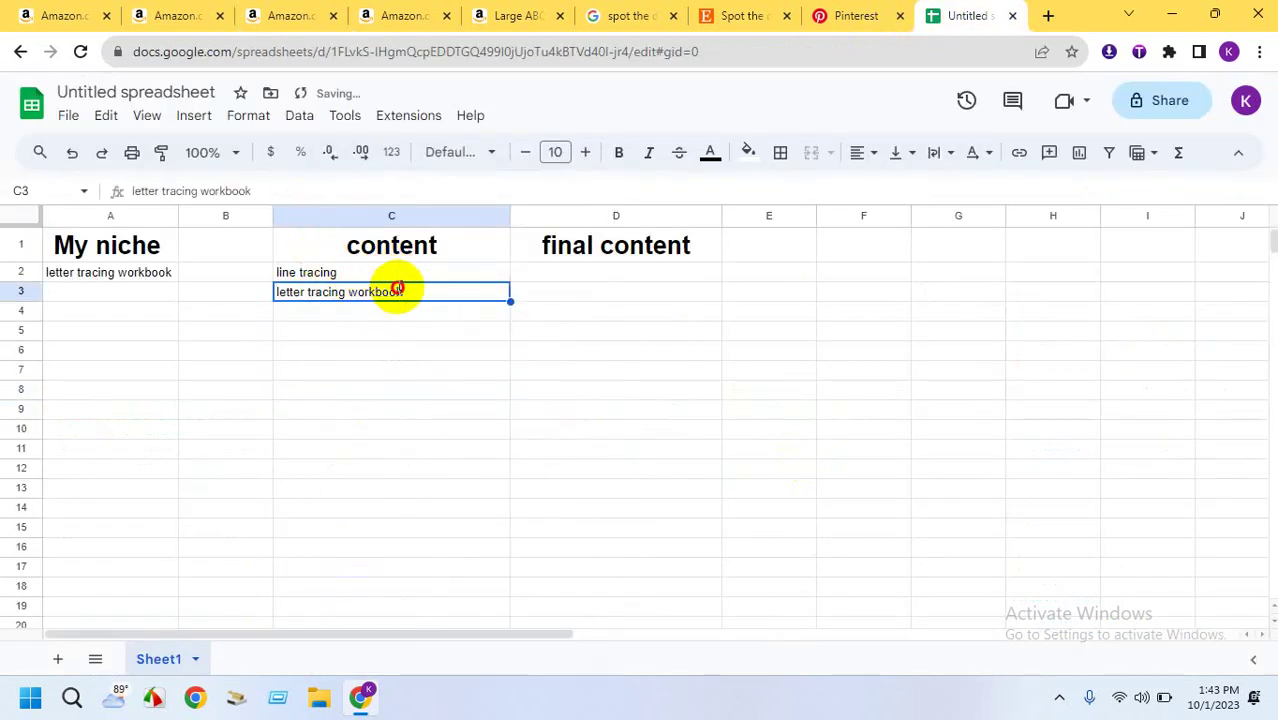
# Replace the text in cell C3 with "pencil controll"
pyautogui.tripleClick(398, 289)
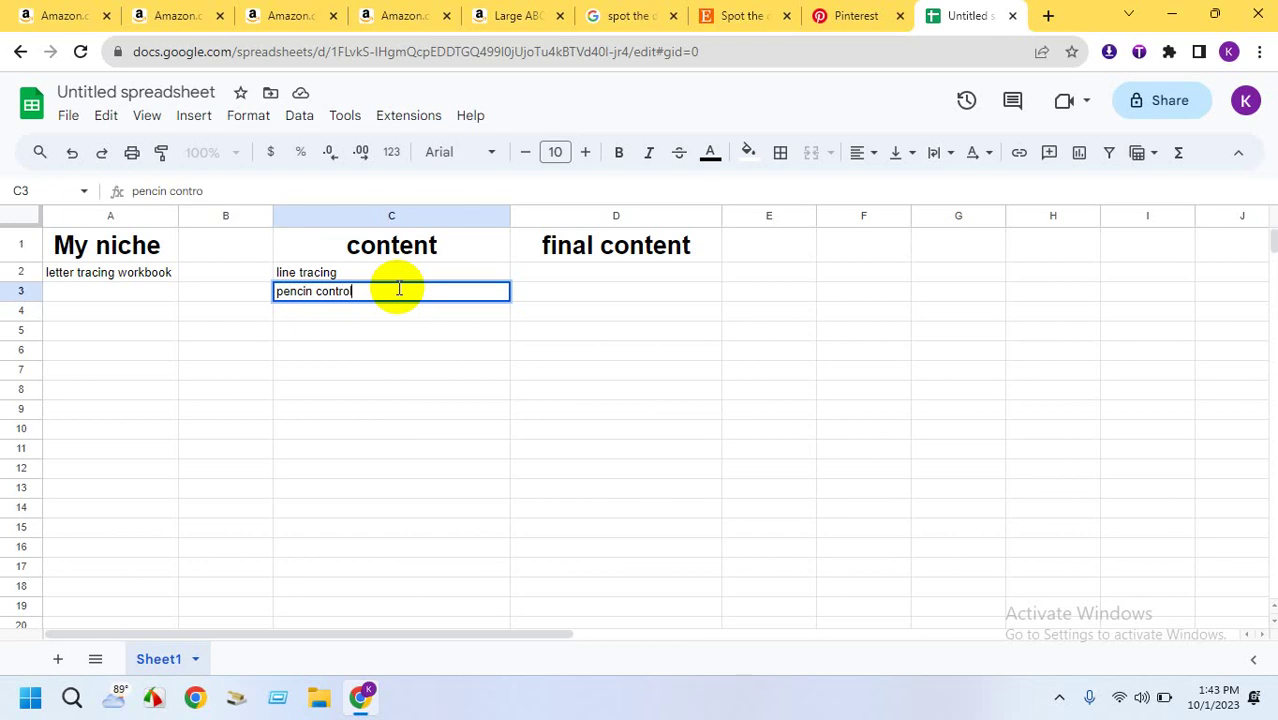
pyautogui.click(394, 398)
pyautogui.click(313, 290)
pyautogui.doubleClick(313, 290)
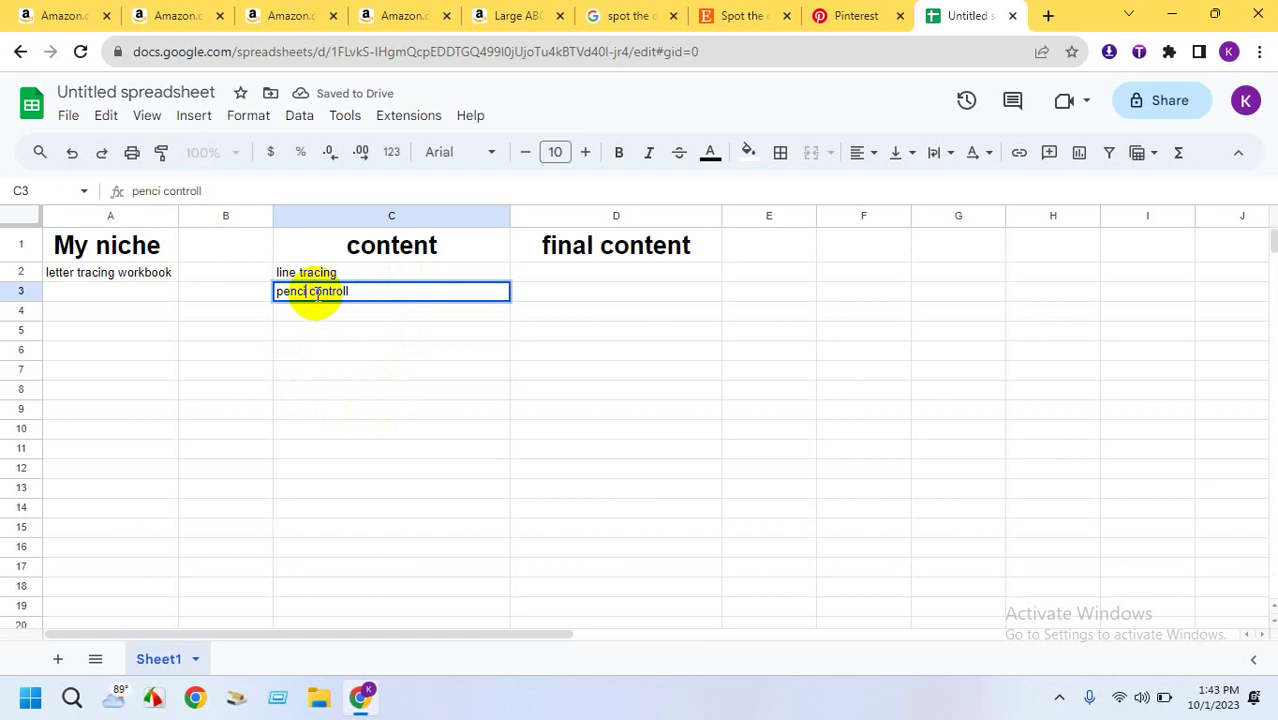
pyautogui.click(368, 366)
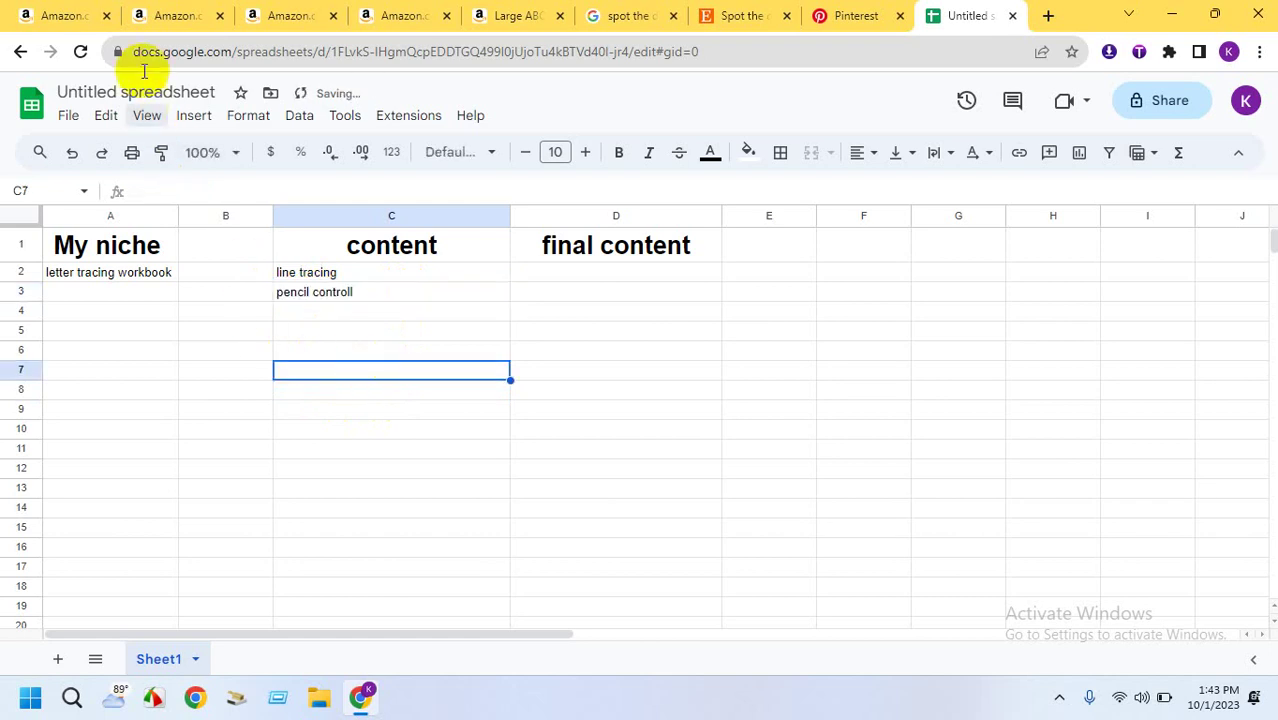
# Open the sample of My First Learn-to-Write Workbook on Amazon and examine its inside pages
pyautogui.click(170, 15)
pyautogui.click(313, 10)
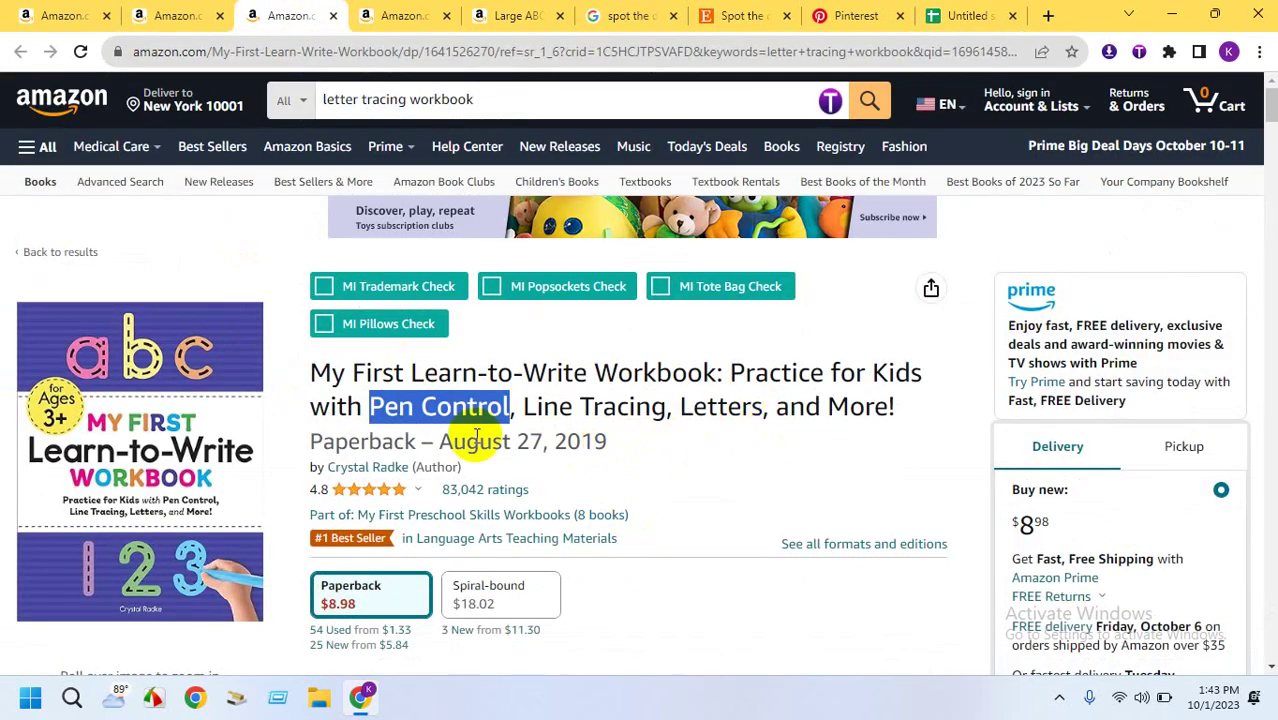
pyautogui.scroll(-3, 495, 462)
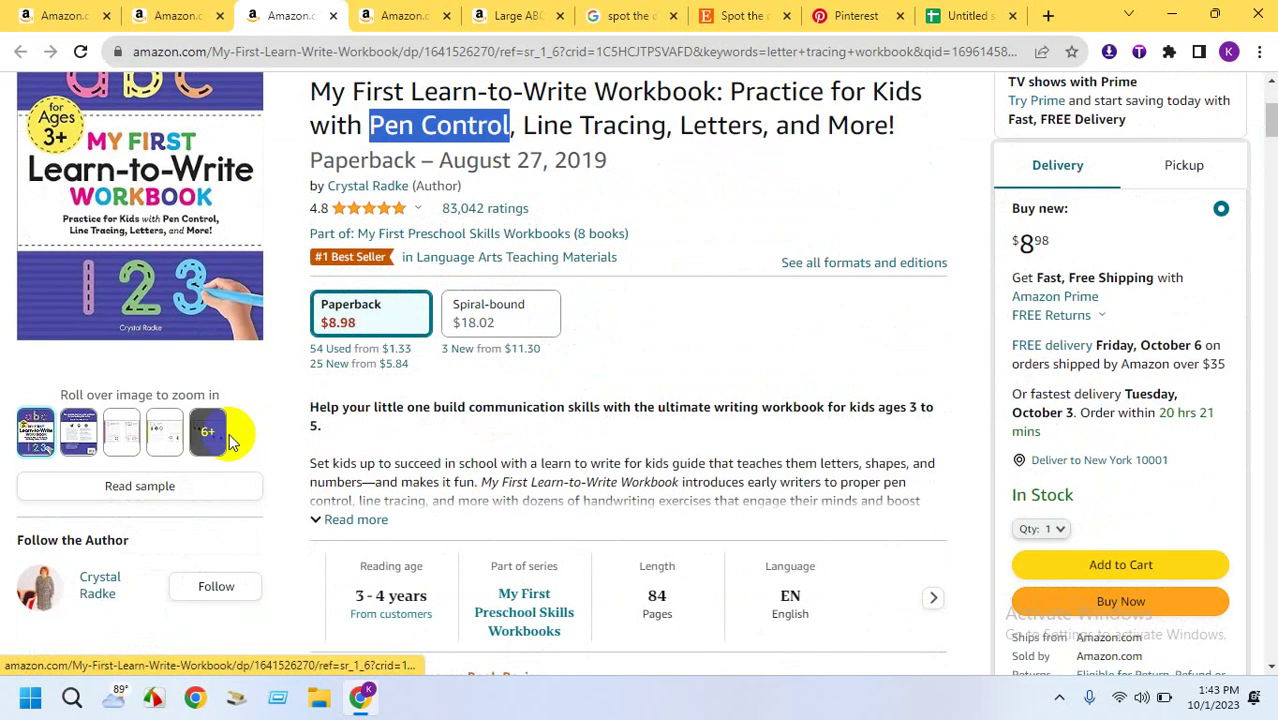
pyautogui.moveTo(208, 432)
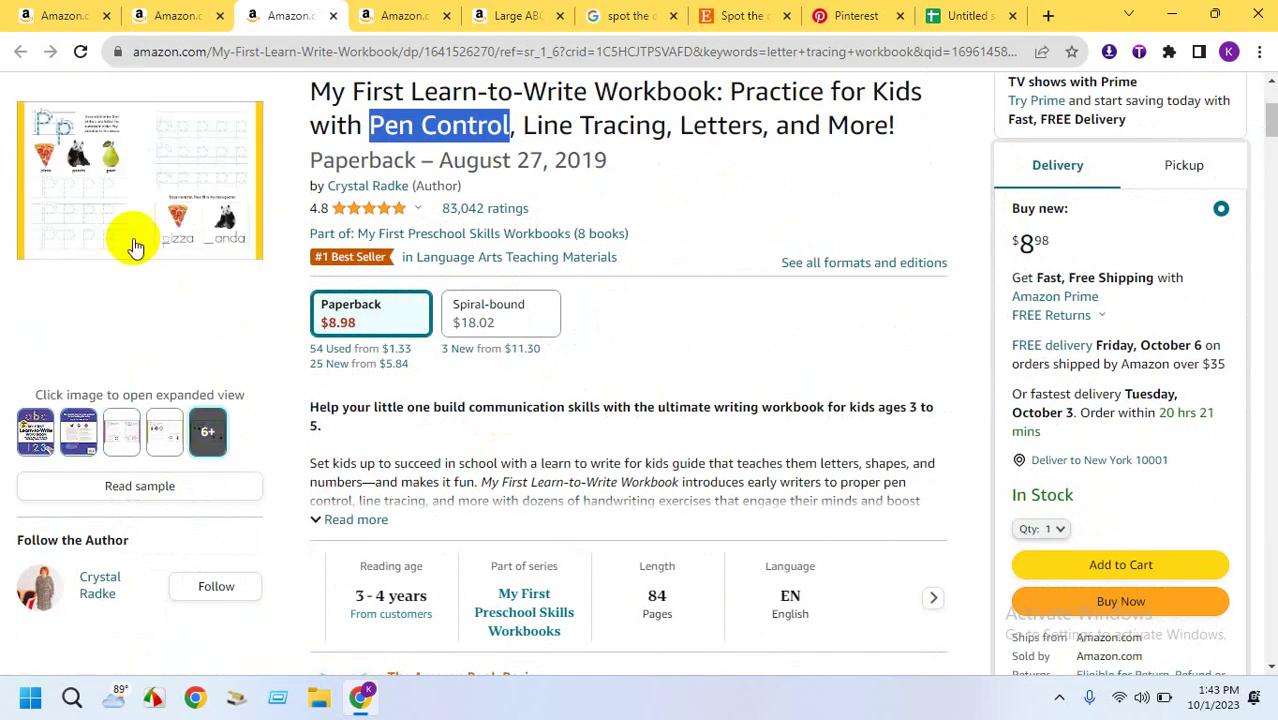
pyautogui.click(104, 486)
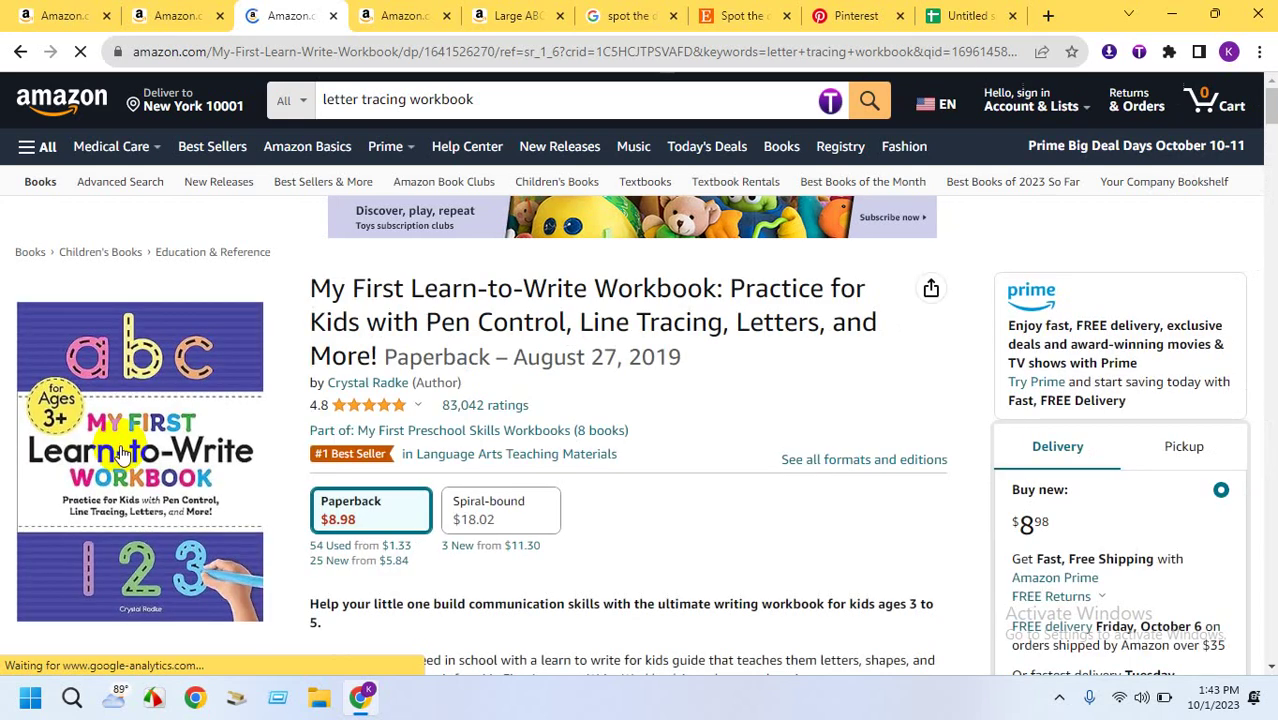
pyautogui.click(120, 453)
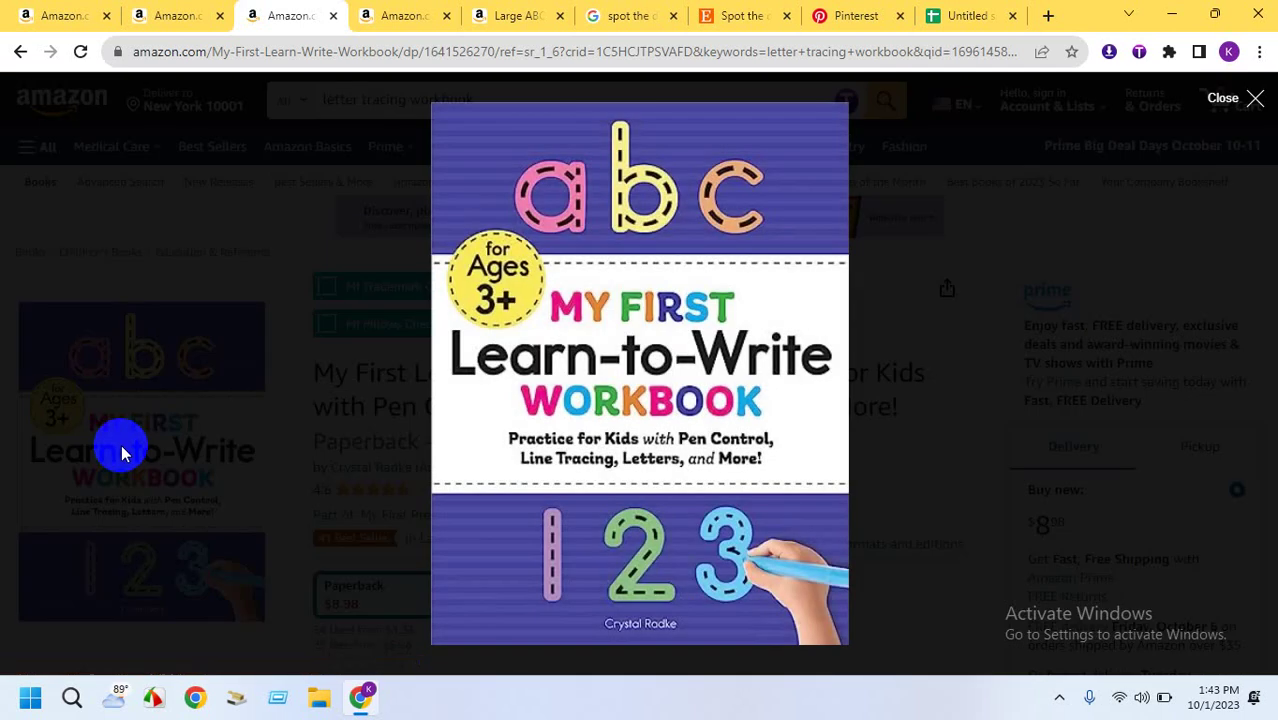
pyautogui.click(624, 437)
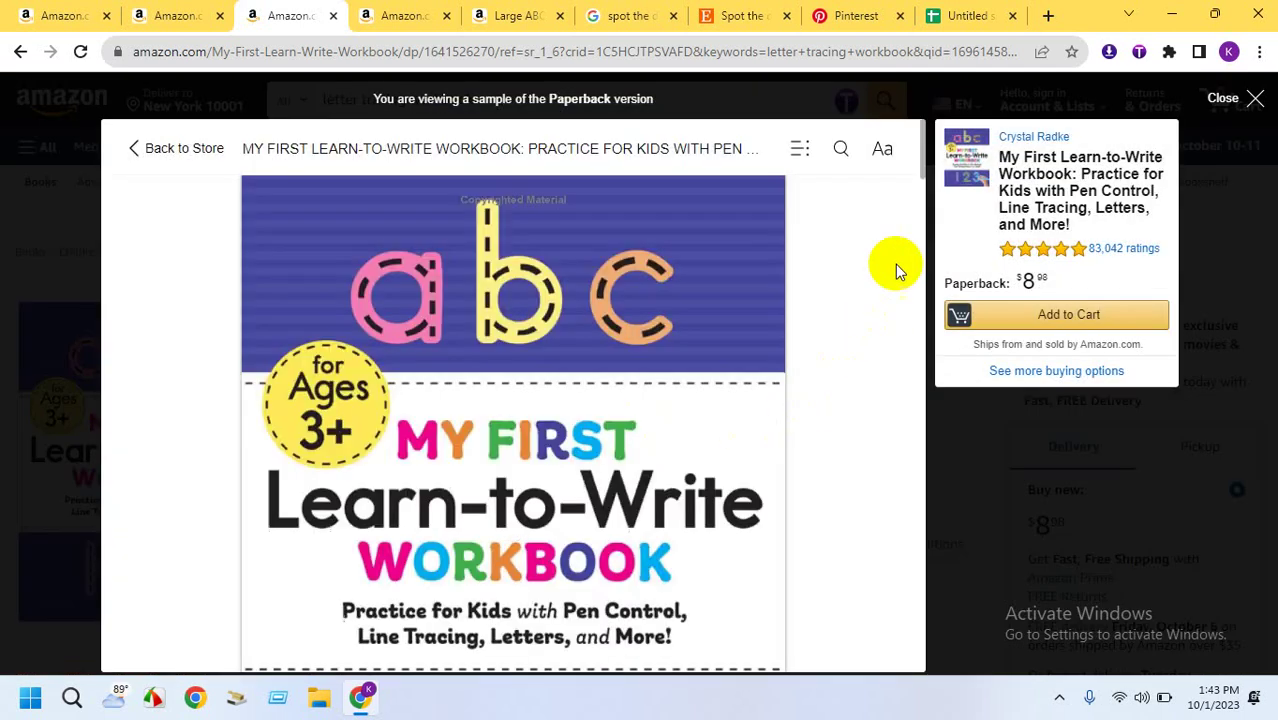
pyautogui.moveTo(922, 155)
pyautogui.mouseDown()
pyautogui.moveTo(927, 346)
pyautogui.moveTo(941, 374)
pyautogui.moveTo(919, 440)
pyautogui.moveTo(913, 406)
pyautogui.moveTo(887, 696)
pyautogui.moveTo(868, 590)
pyautogui.mouseUp()
# Close the My First Learn-to-Write Workbook sample and expand the book's full description
pyautogui.click(953, 515)
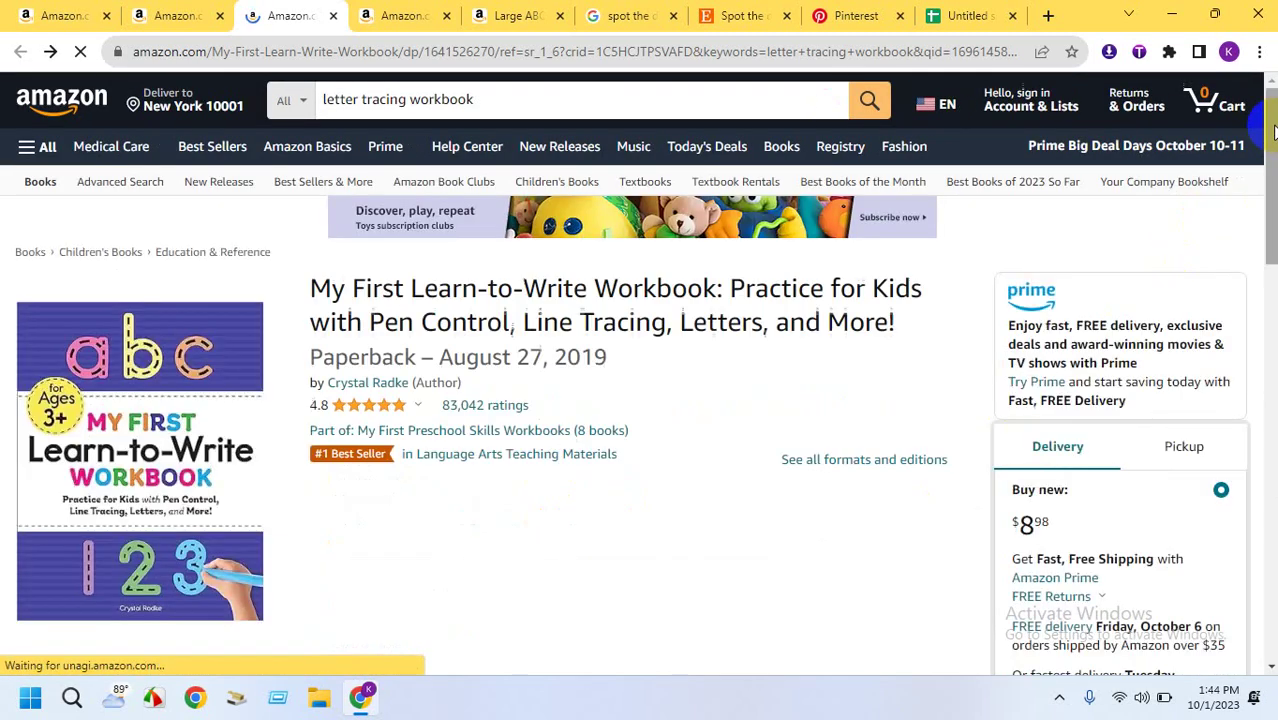
pyautogui.scroll(-1, 1272, 176)
pyautogui.scroll(-1, 1272, 176)
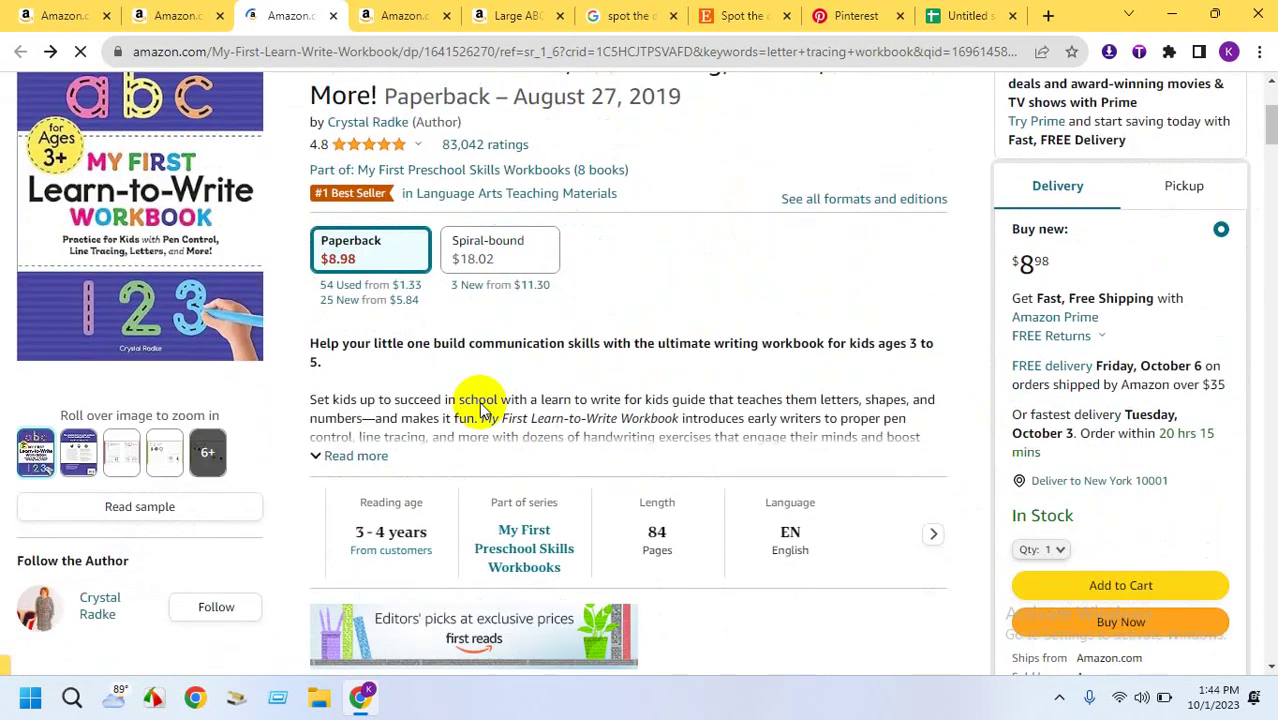
pyautogui.click(380, 459)
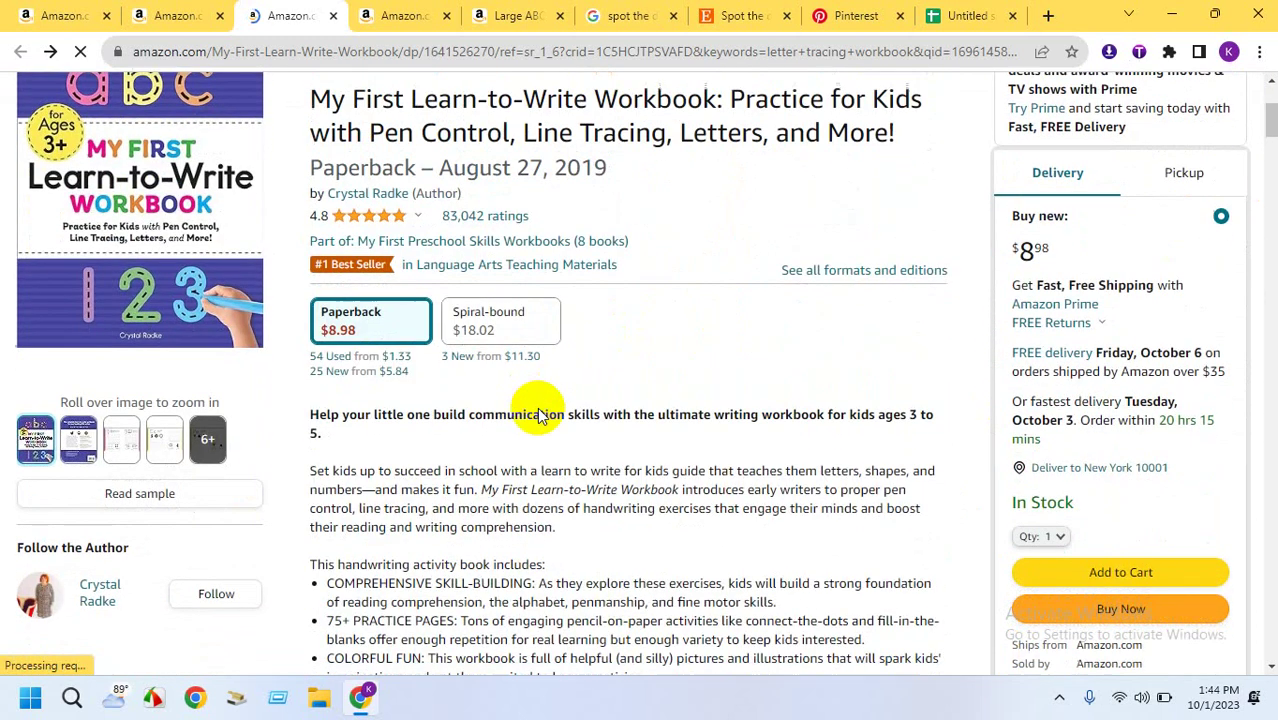
# Open the sample of ABC Tracing Workbook on Amazon and examine its inside pages
pyautogui.scroll(-3, 533, 405)
pyautogui.scroll(2, 533, 410)
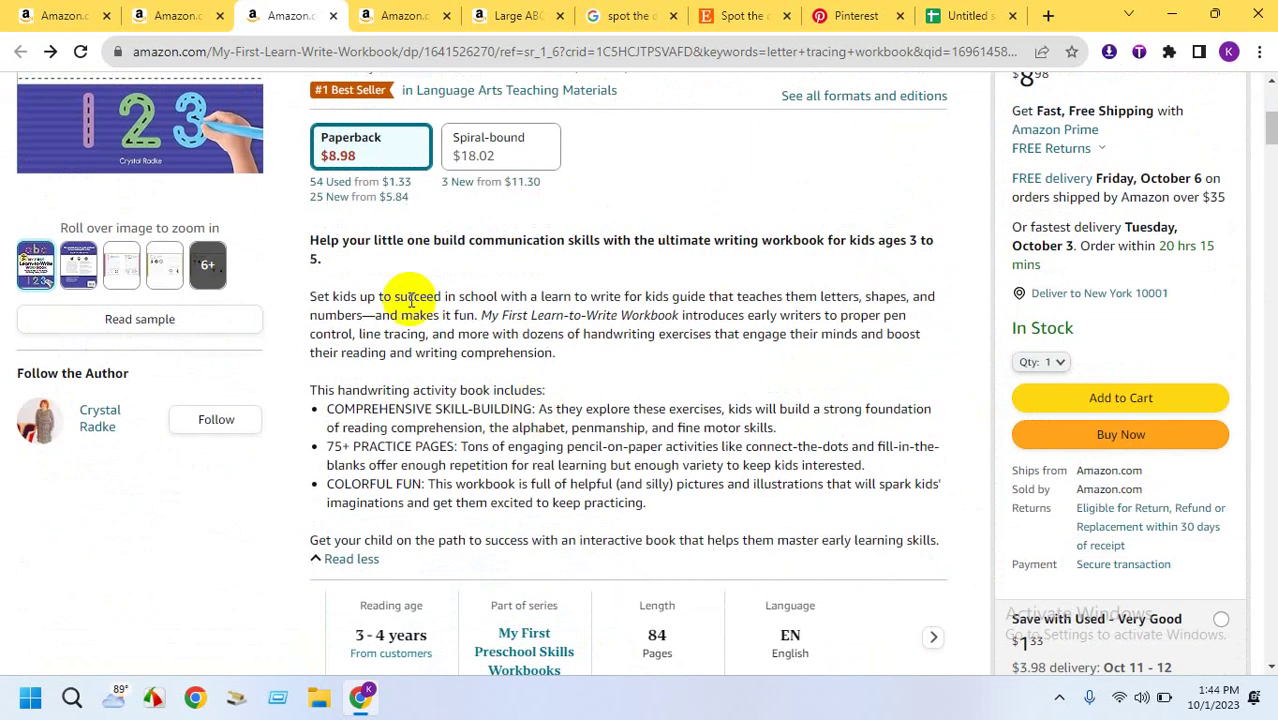
pyautogui.click(398, 10)
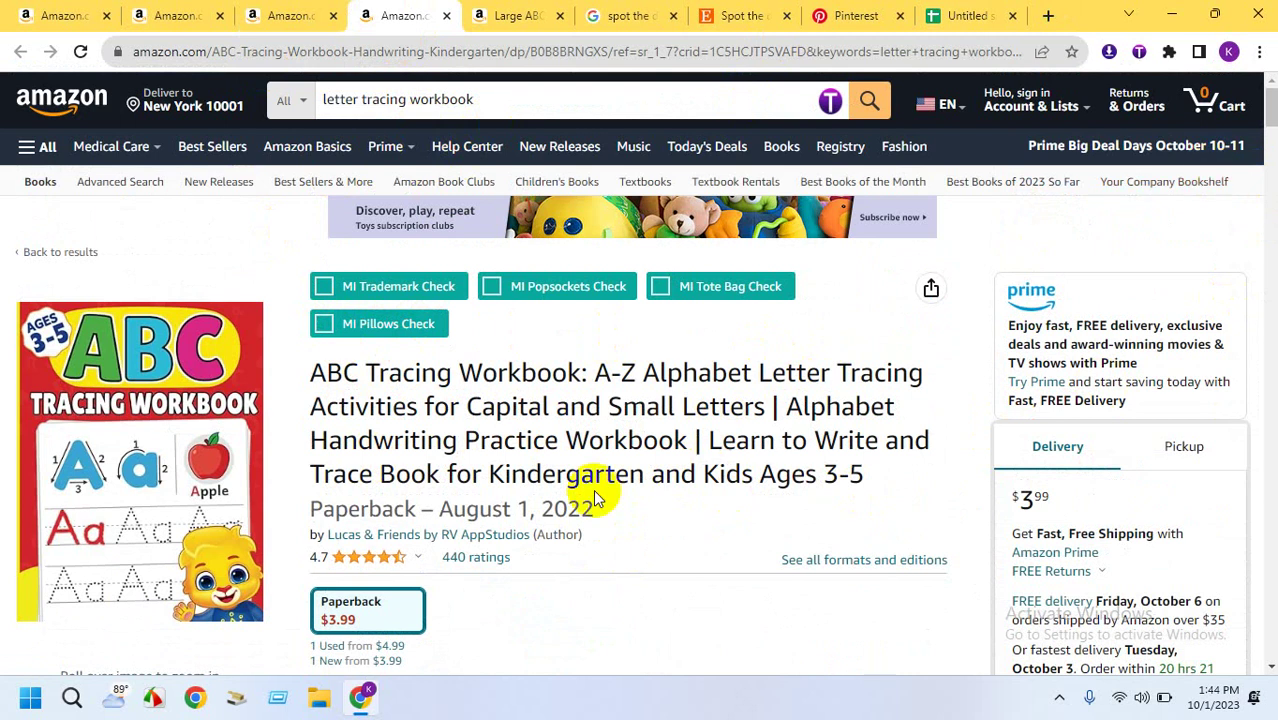
pyautogui.scroll(-2, 165, 500)
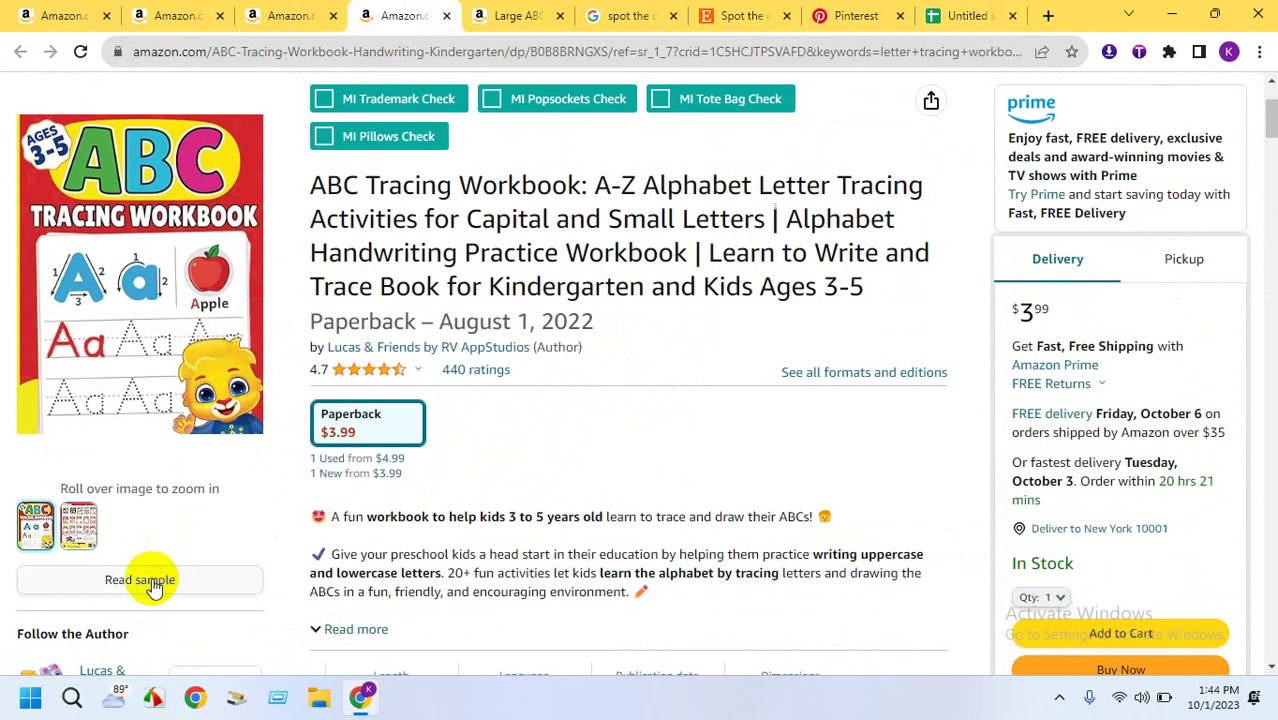
pyautogui.click(152, 582)
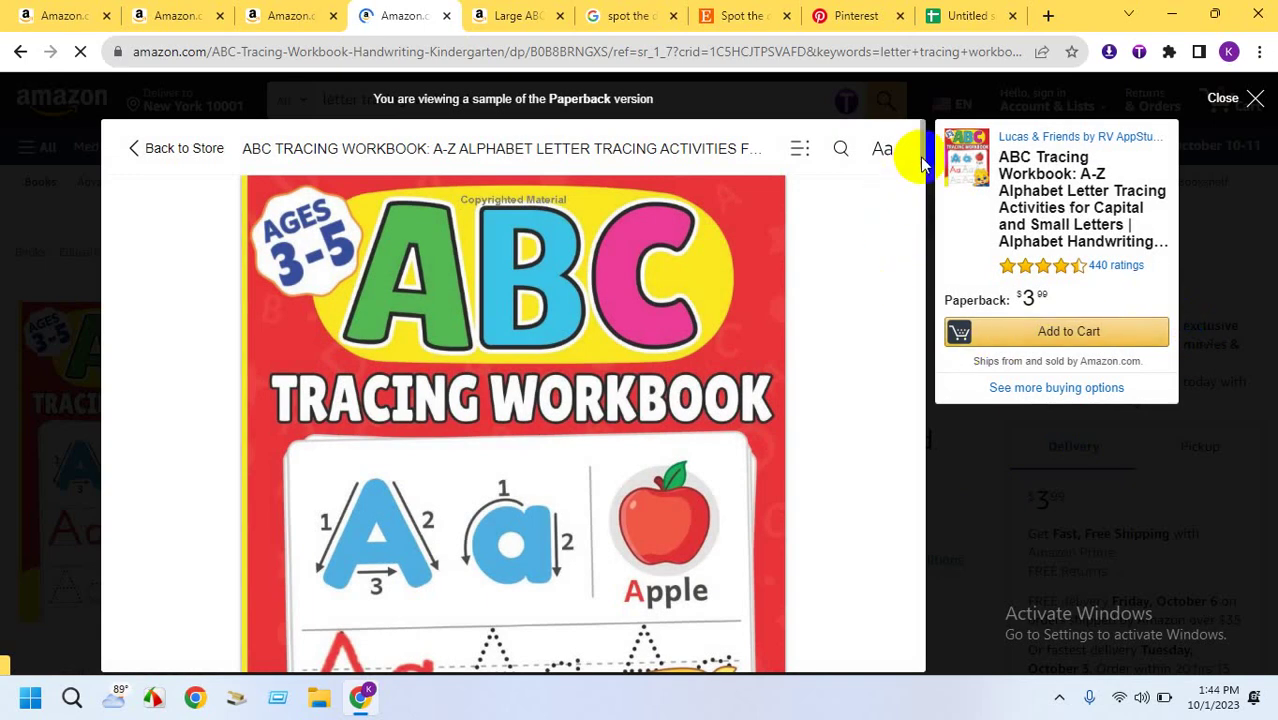
pyautogui.moveTo(920, 165)
pyautogui.mouseDown()
pyautogui.moveTo(918, 597)
pyautogui.moveTo(907, 466)
pyautogui.moveTo(904, 500)
pyautogui.mouseUp()
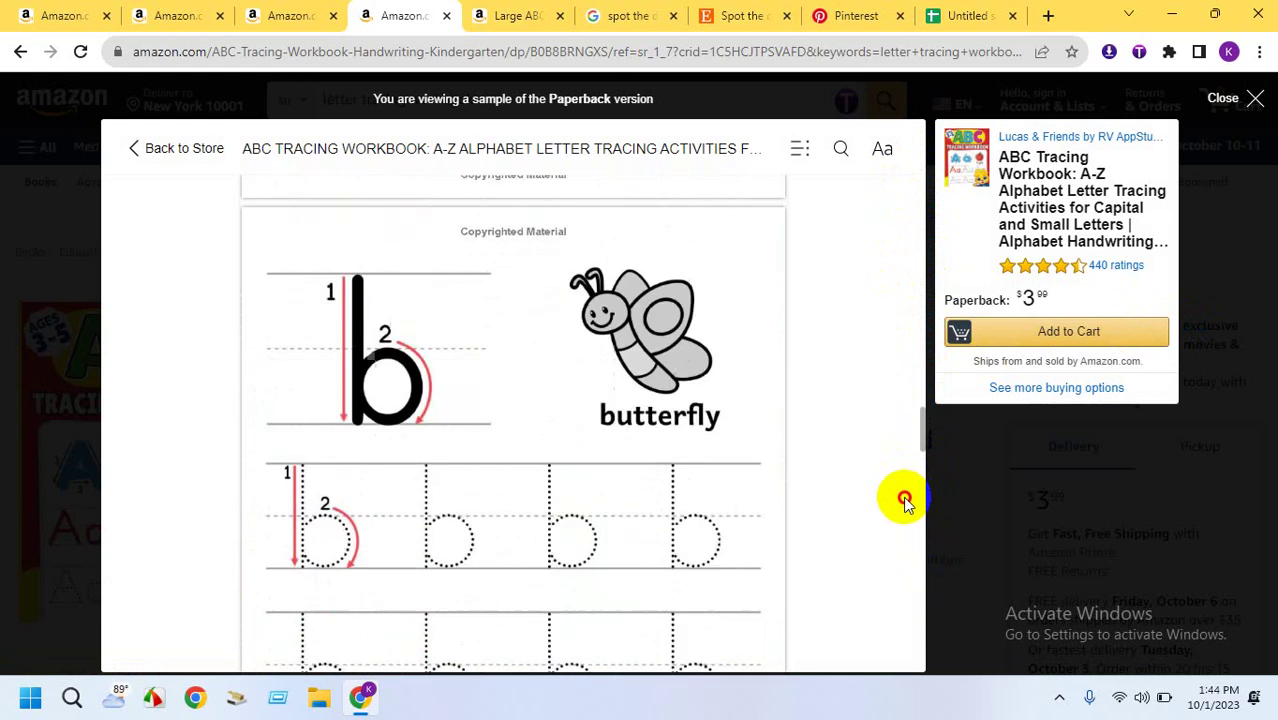
pyautogui.scroll(-5, 904, 500)
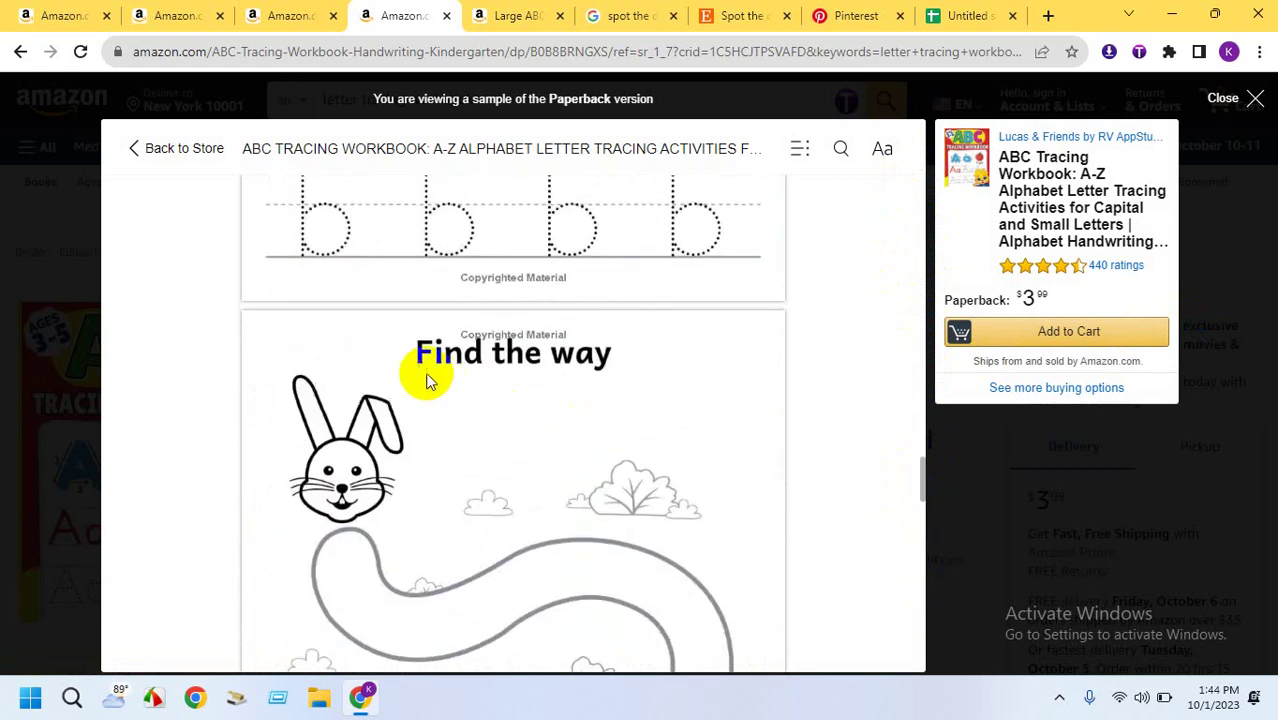
# Enter "find the way" in cell C4 of the content column in the spreadsheet
pyautogui.click(965, 16)
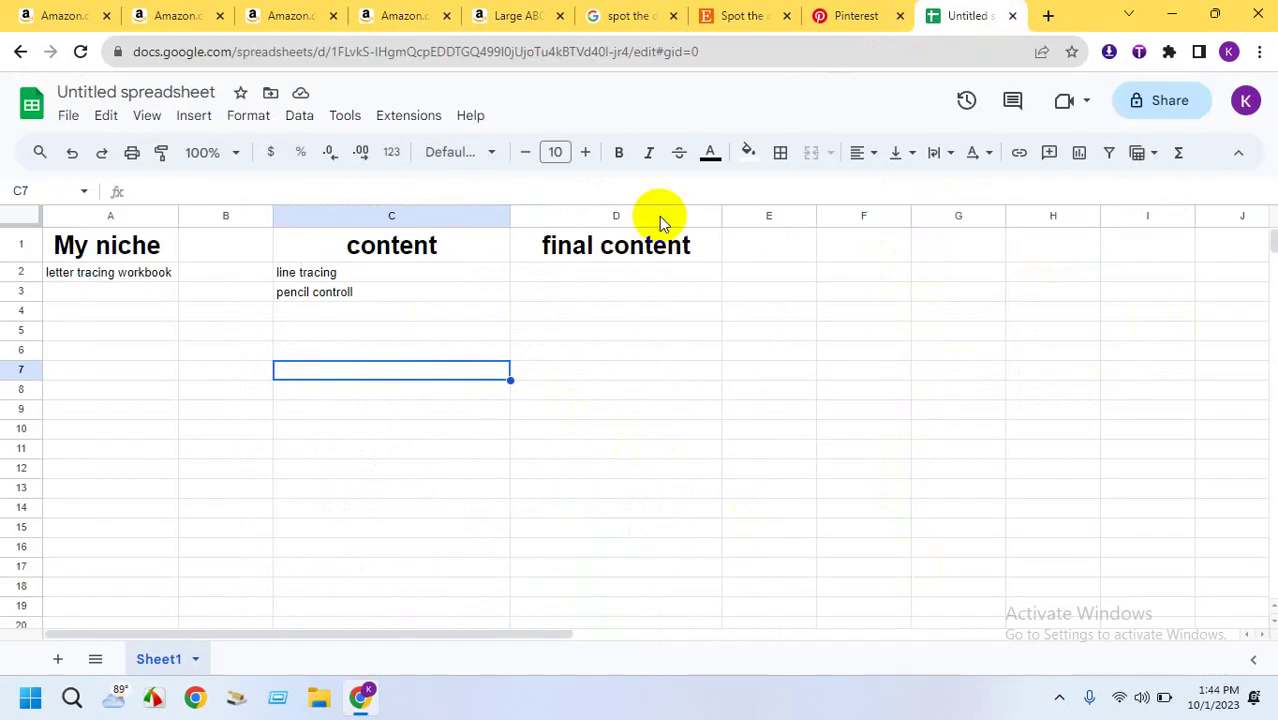
pyautogui.click(370, 316)
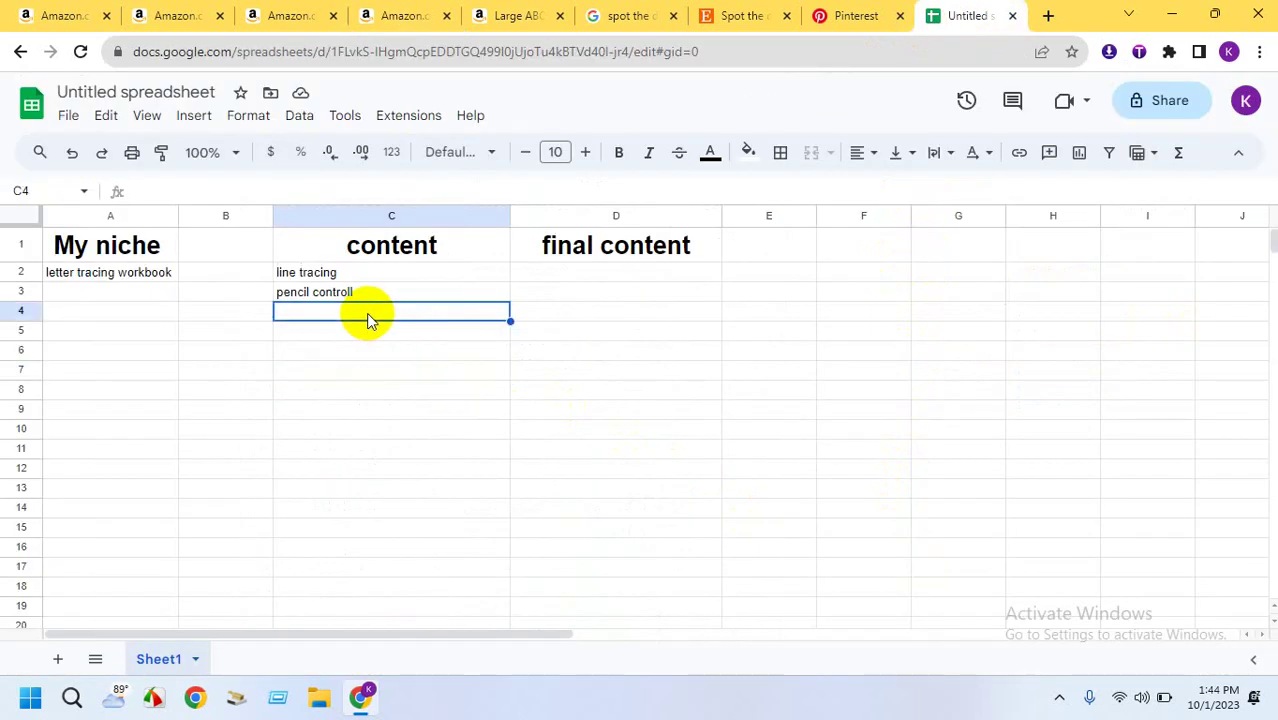
pyautogui.write('find the way')
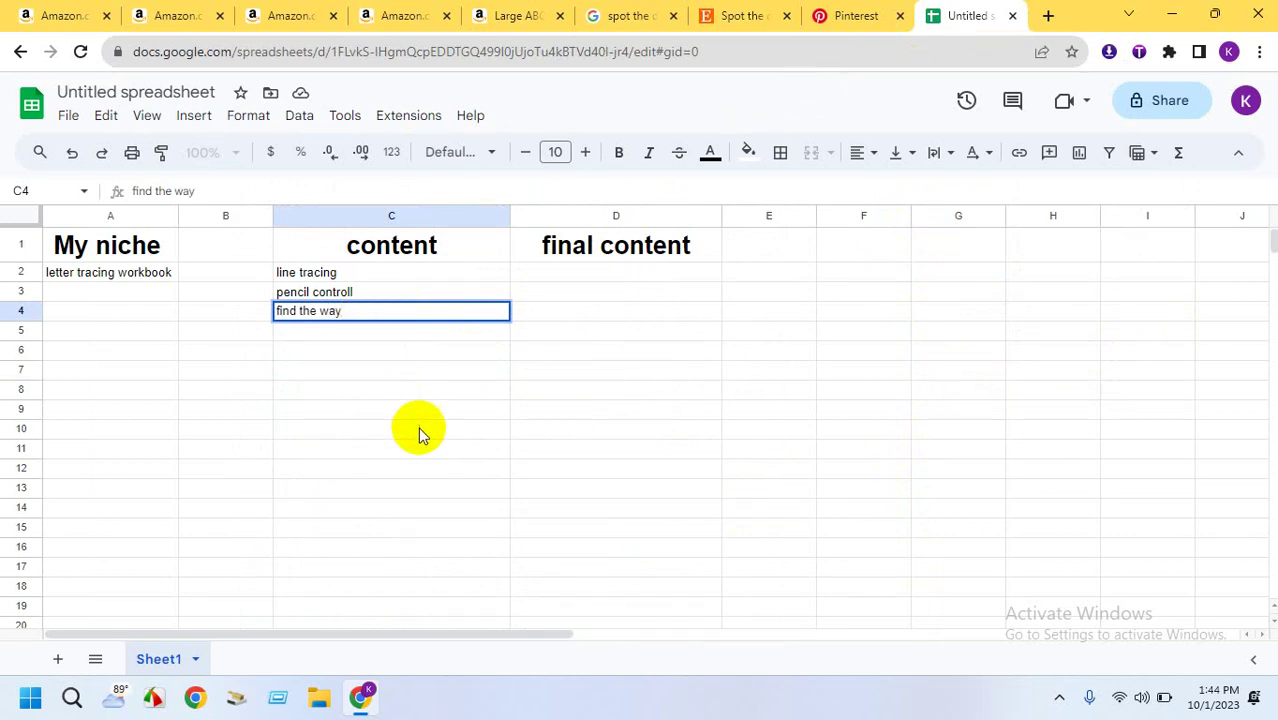
pyautogui.click(418, 430)
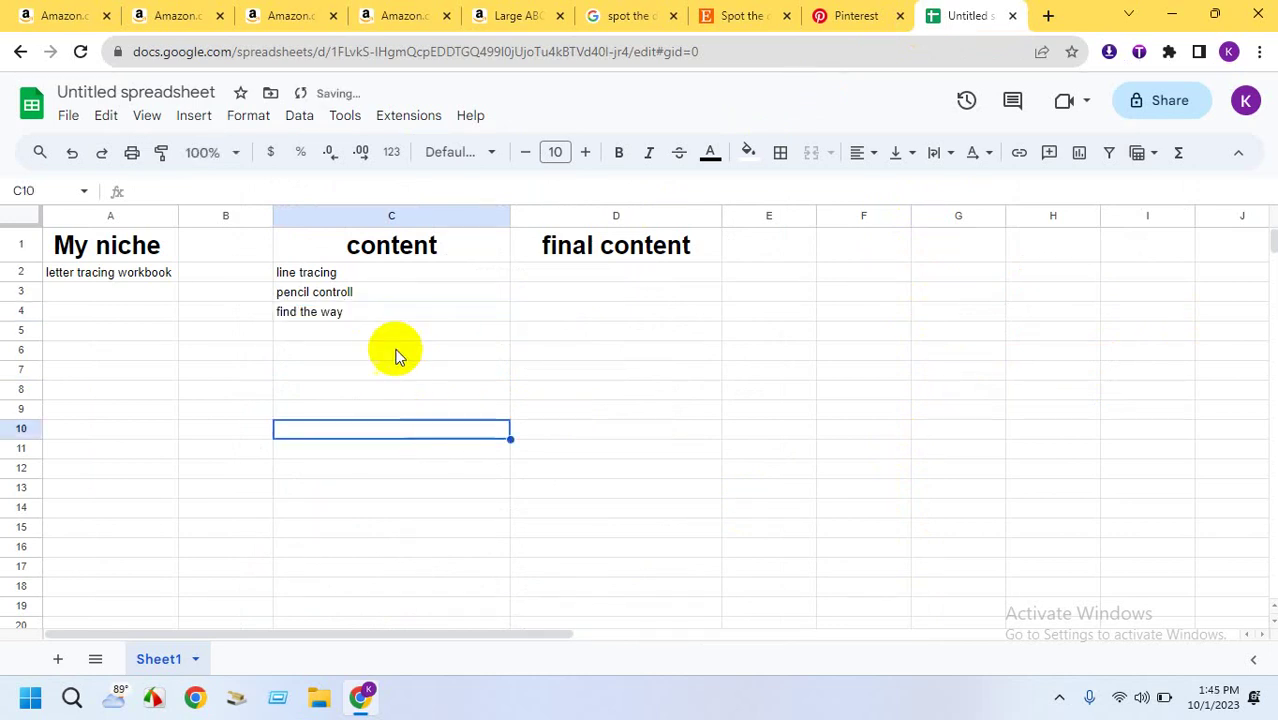
# Check the letter pages in the ABC Tracing Workbook sample and enter "letter tracing" in cell C5 of the spreadsheet
pyautogui.click(385, 326)
pyautogui.click(171, 12)
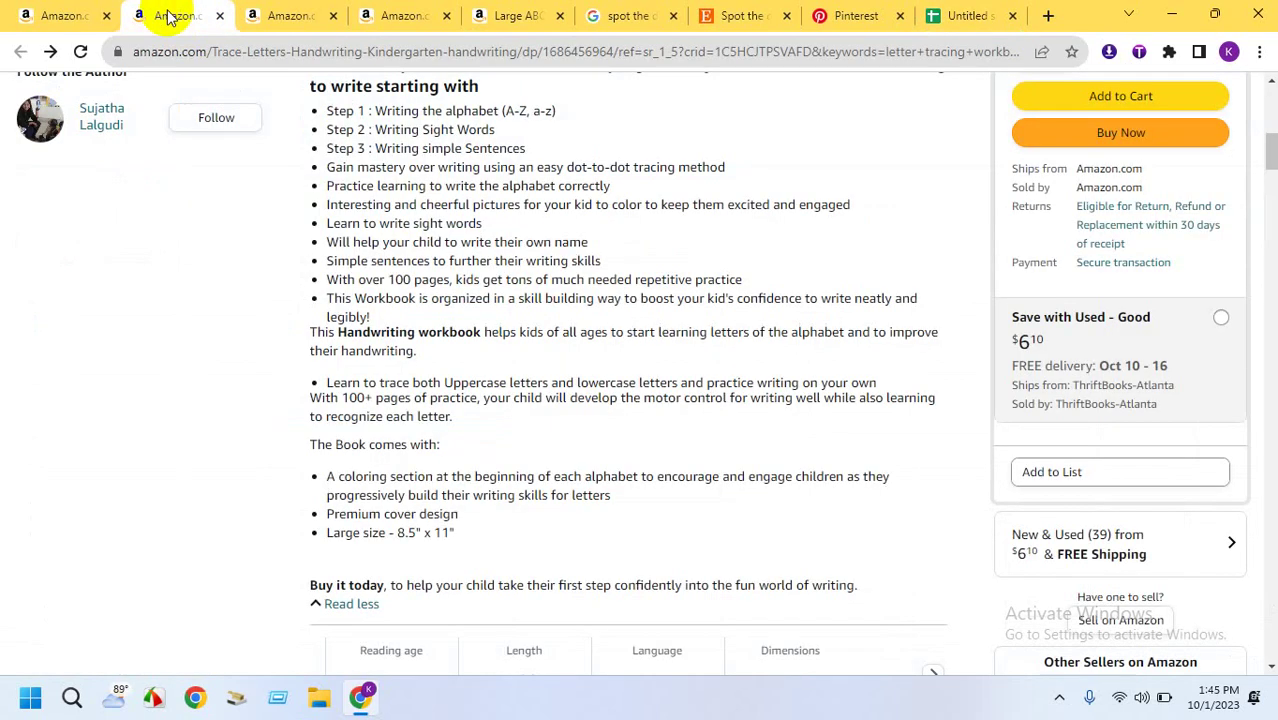
pyautogui.click(363, 9)
pyautogui.scroll(5, 424, 350)
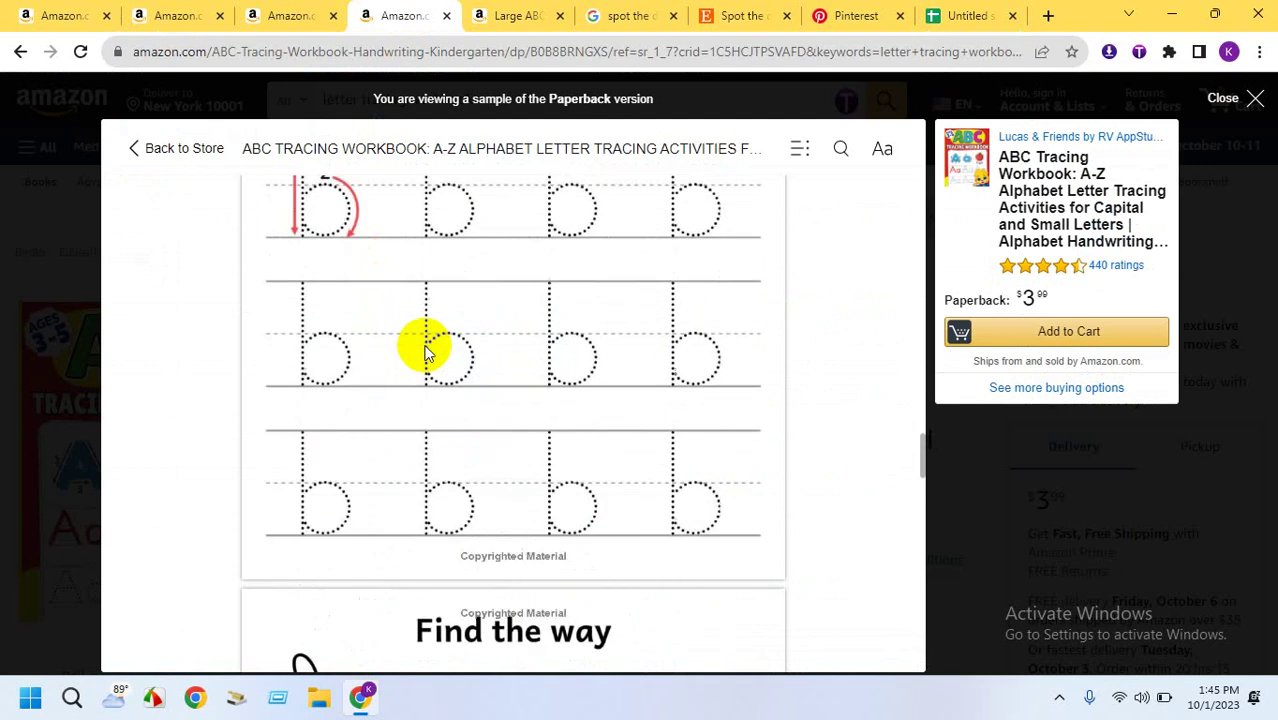
pyautogui.scroll(5, 424, 350)
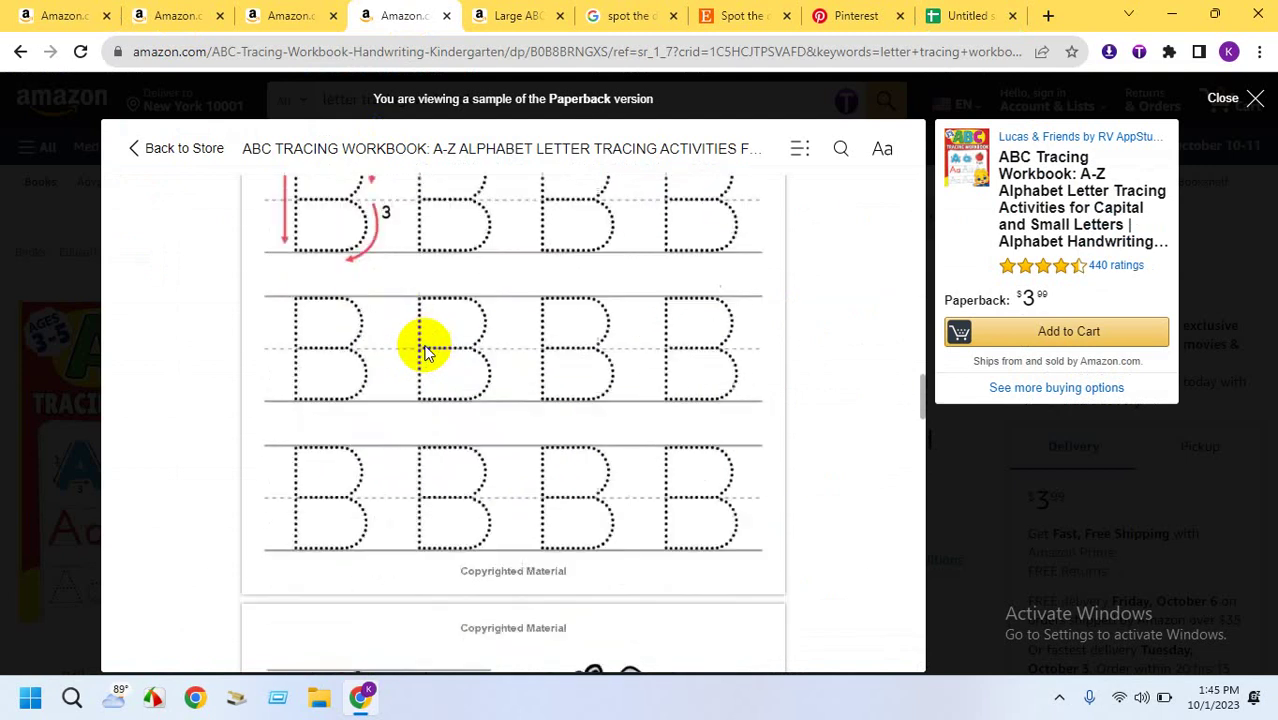
pyautogui.click(965, 12)
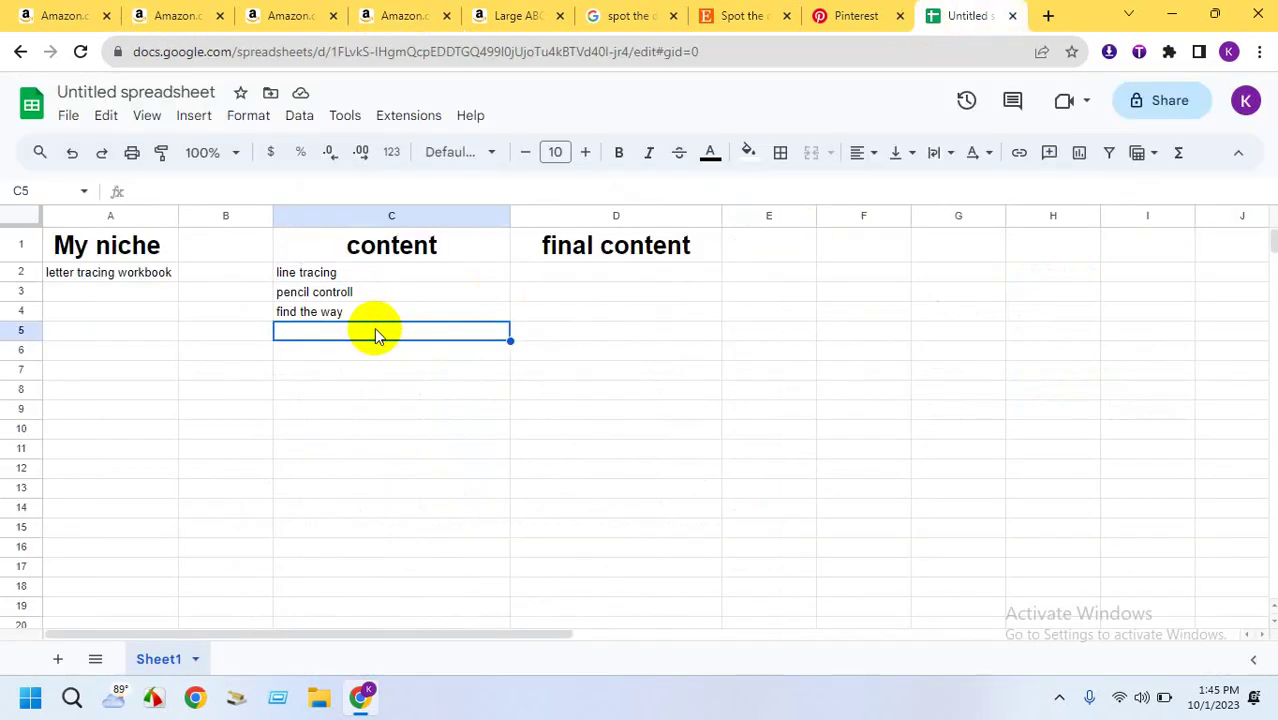
pyautogui.write('letter tracing')
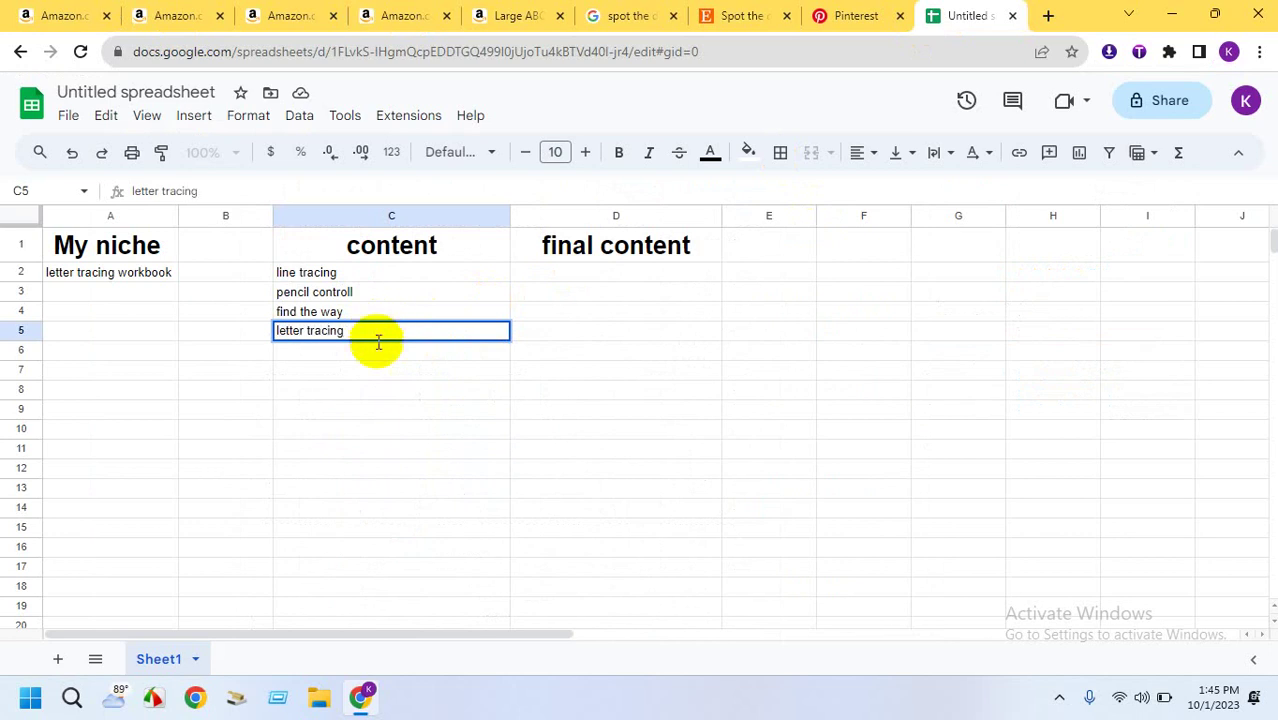
pyautogui.click(432, 390)
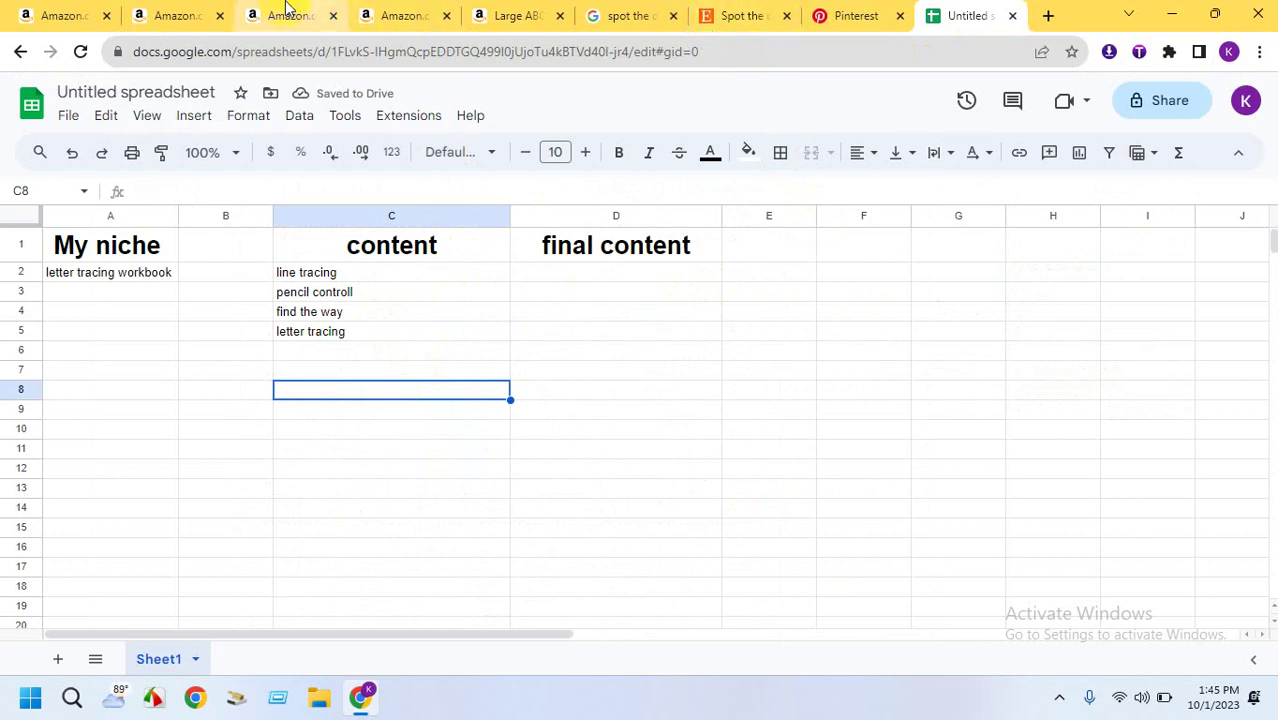
# Close the ABC Tracing Workbook sample, expand the book's full description and examine its list of fun activities
pyautogui.click(288, 14)
pyautogui.click(372, 14)
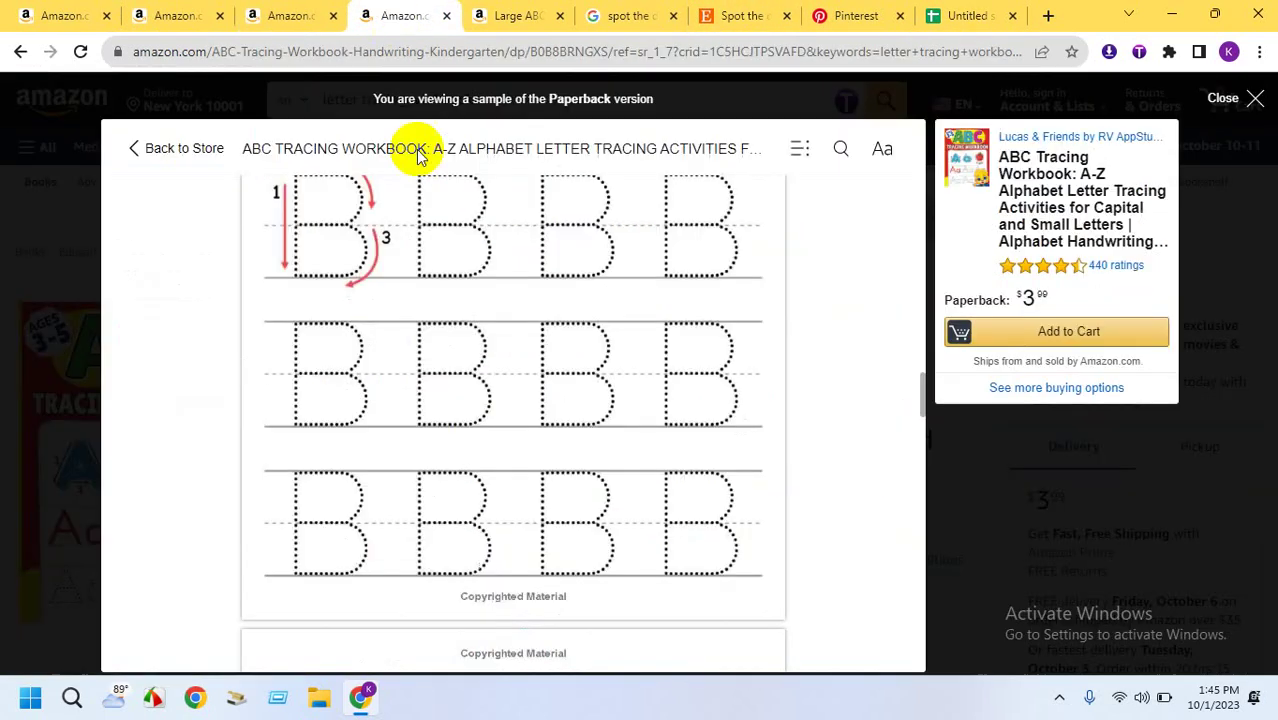
pyautogui.click(945, 466)
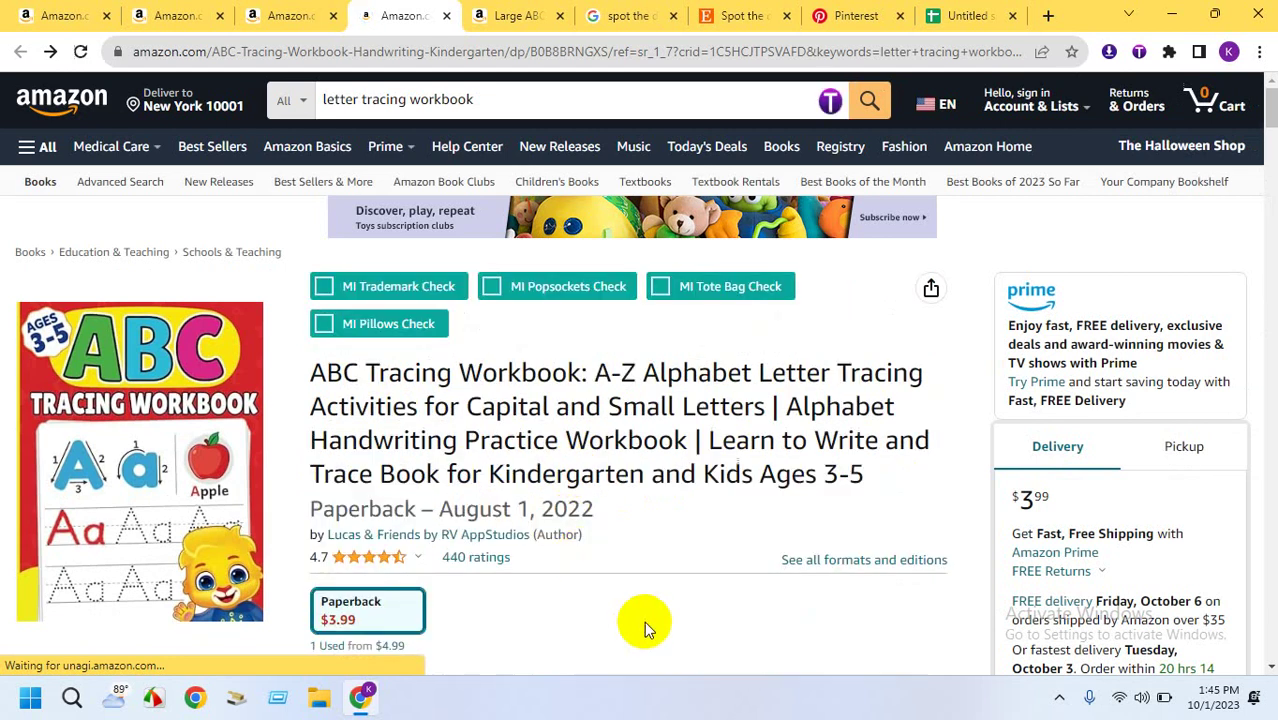
pyautogui.scroll(-4, 650, 625)
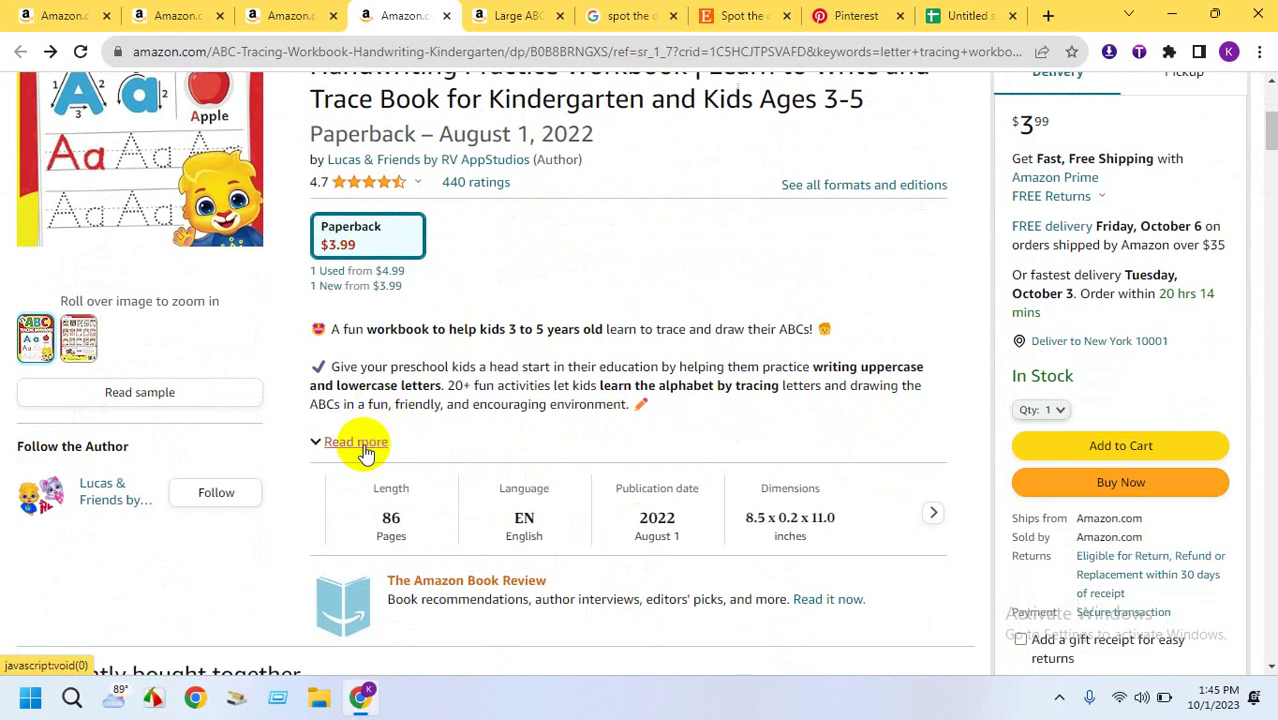
pyautogui.click(358, 442)
pyautogui.scroll(-1, 697, 451)
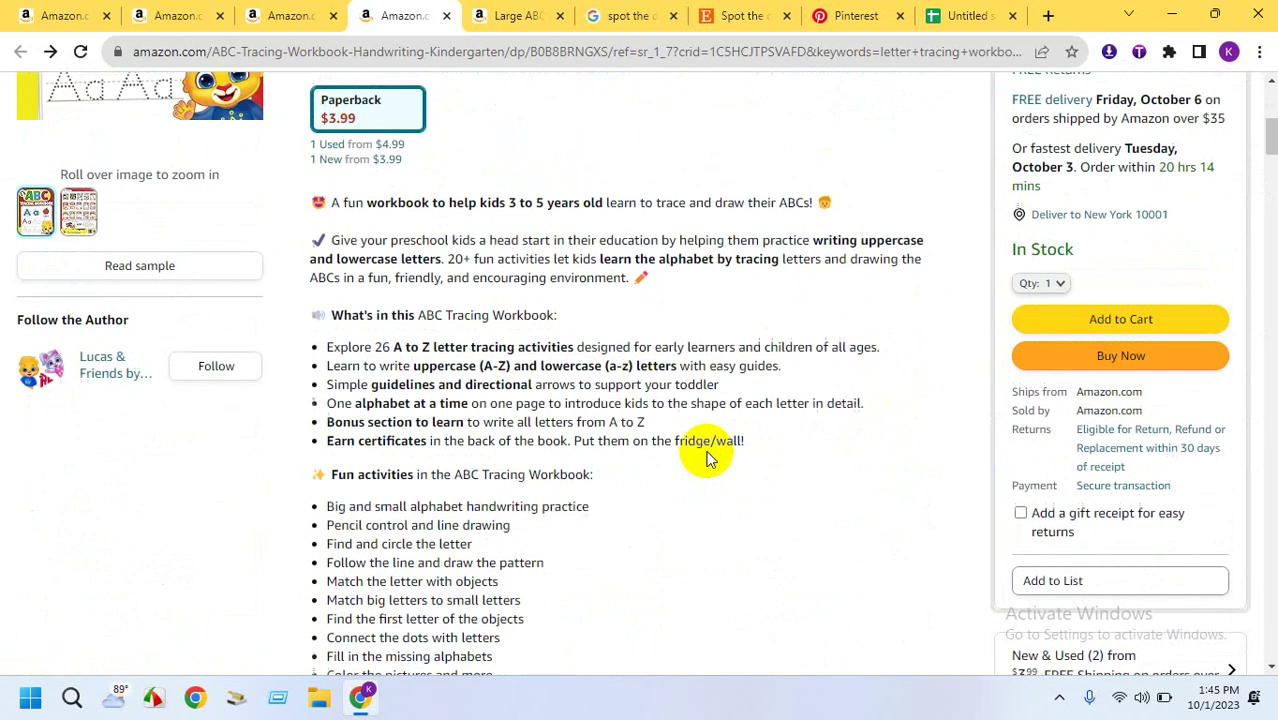
pyautogui.scroll(2, 707, 455)
pyautogui.scroll(-1, 720, 452)
pyautogui.scroll(-1, 781, 492)
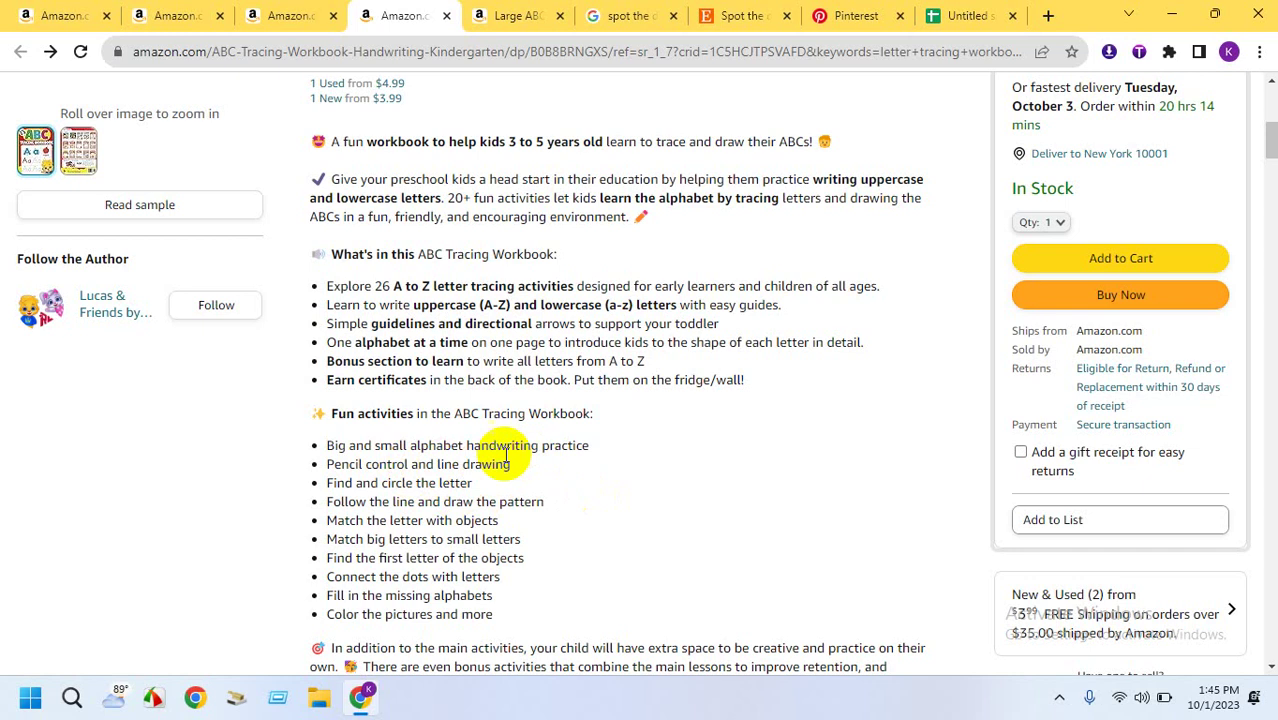
# Copy "Find and circle the letter" from the ABC Tracing Workbook description on Amazon into cell C6 of the spreadsheet
pyautogui.click(945, 15)
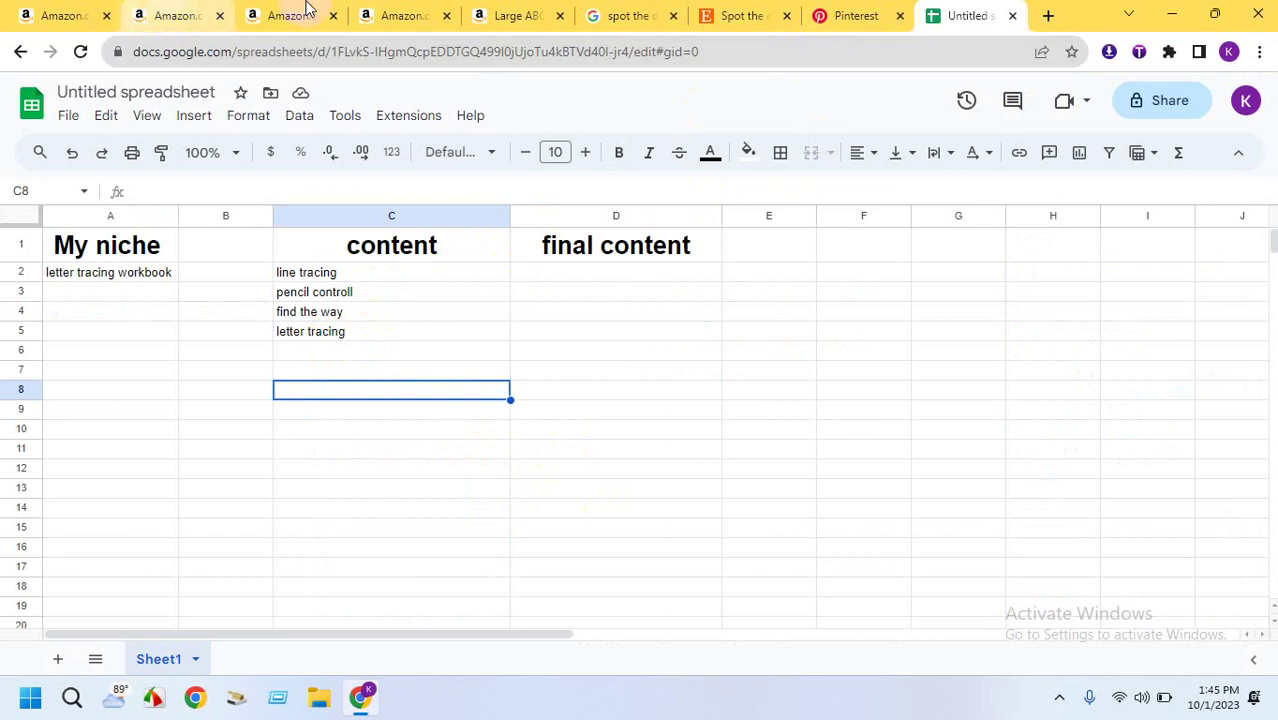
pyautogui.click(306, 16)
pyautogui.click(400, 22)
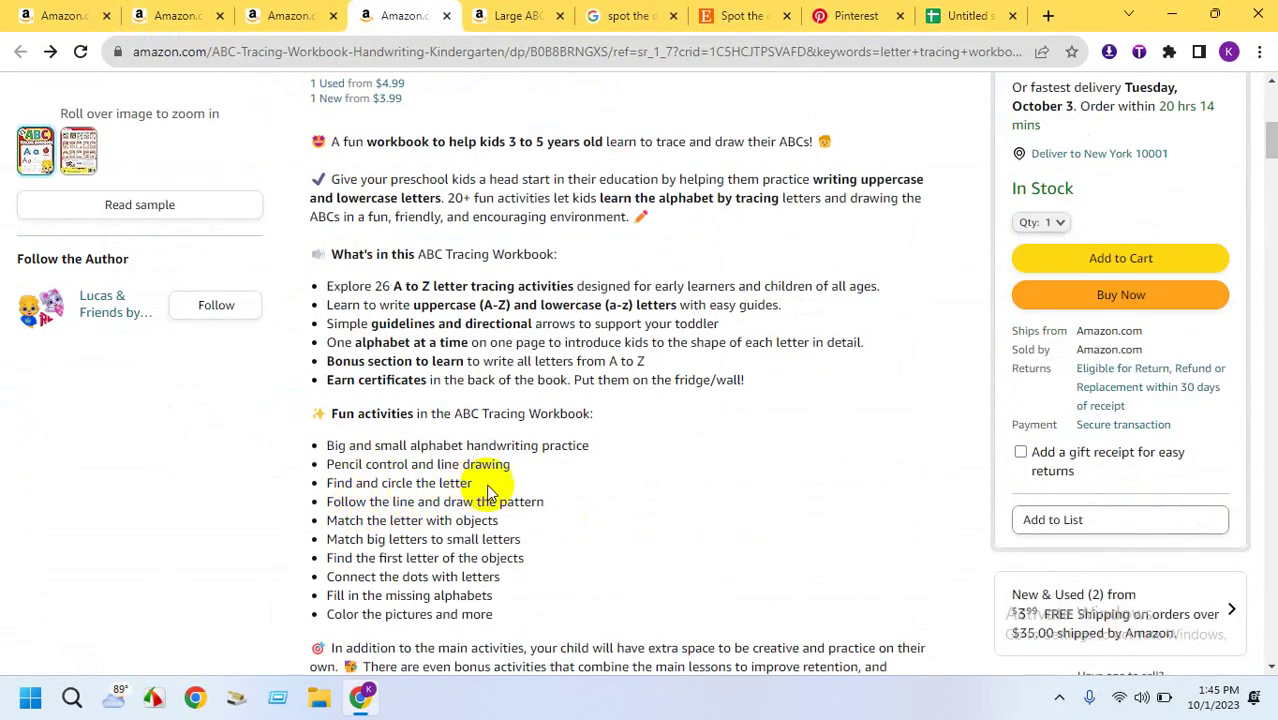
pyautogui.moveTo(488, 484); pyautogui.dragTo(331, 483)
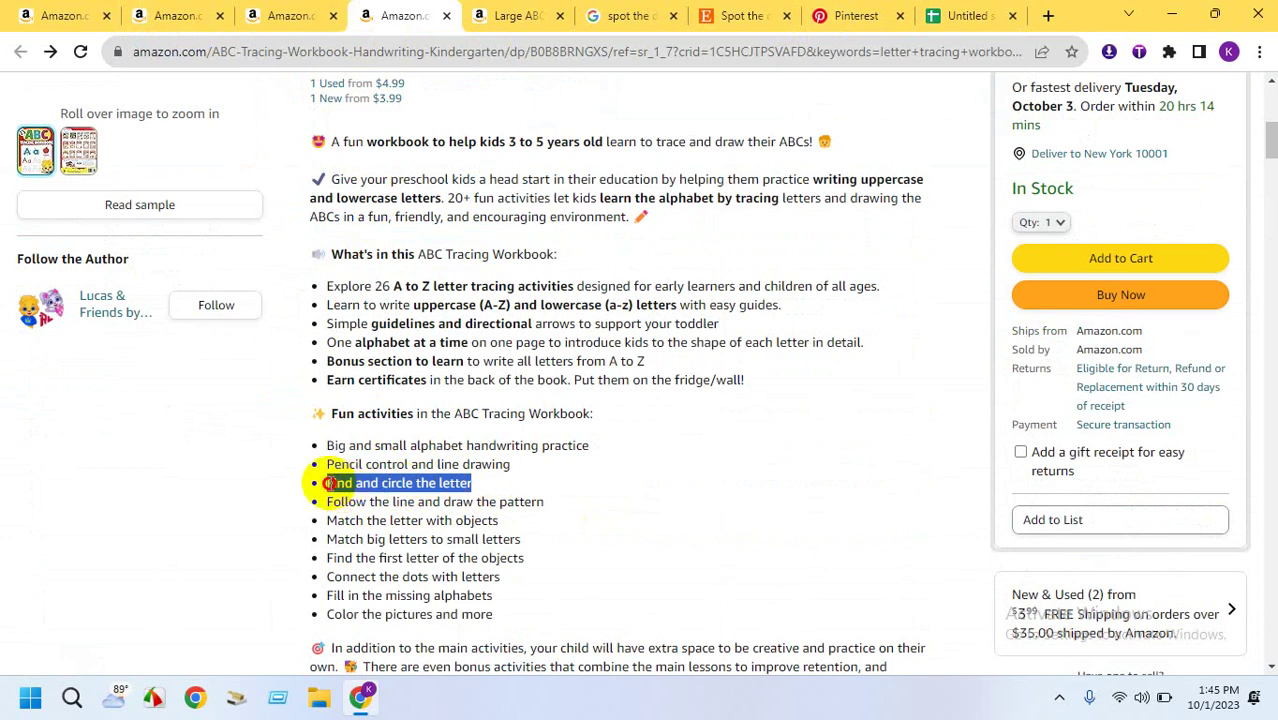
pyautogui.rightClick(440, 484)
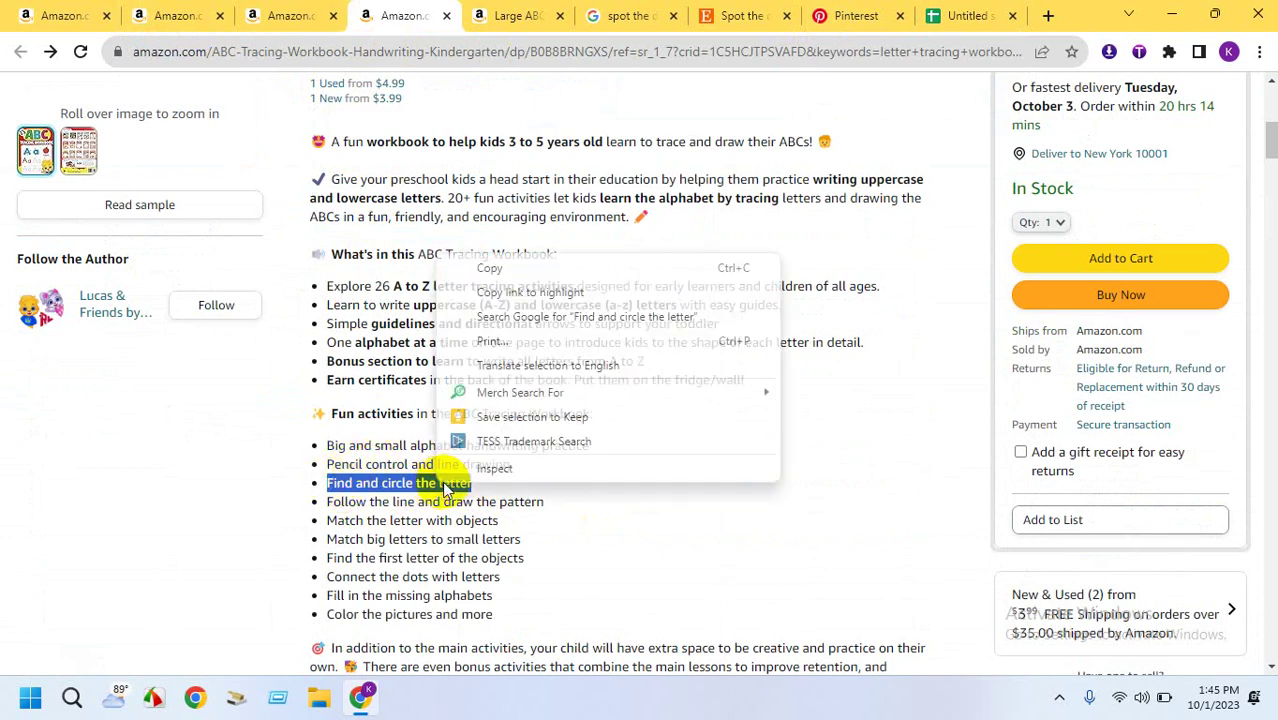
pyautogui.click(486, 267)
pyautogui.click(945, 18)
pyautogui.click(348, 350)
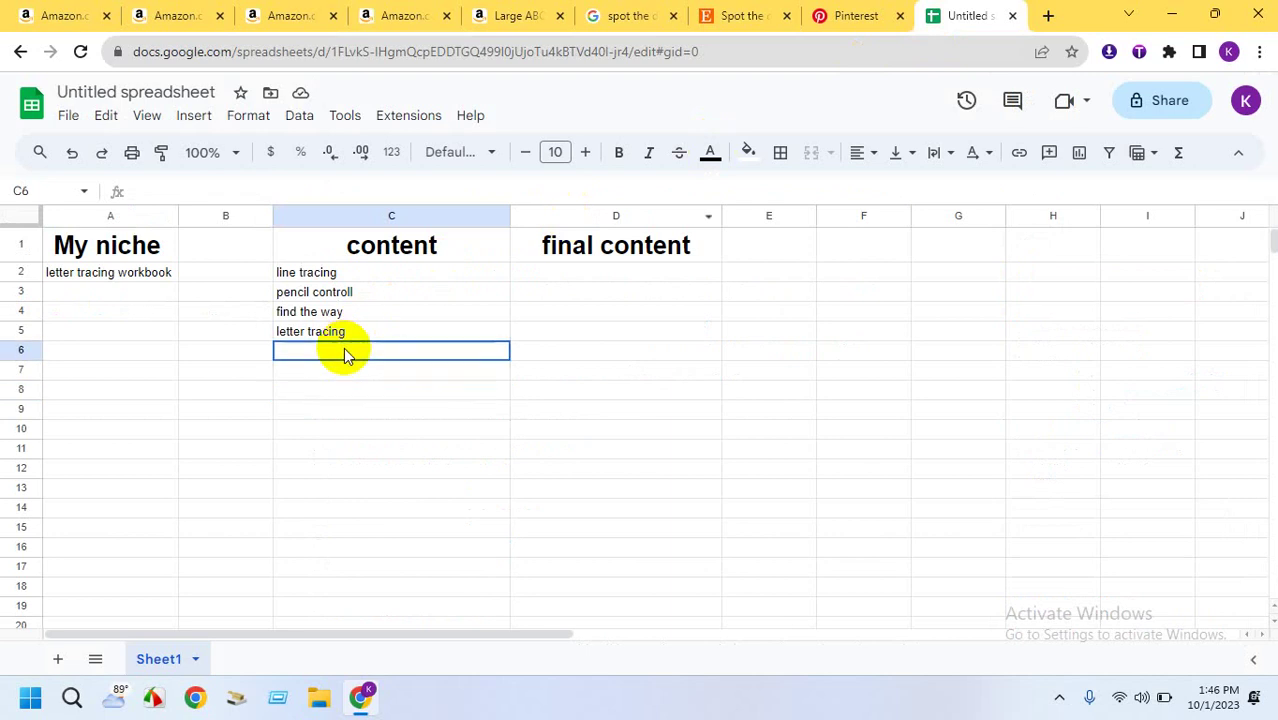
pyautogui.rightClick(348, 352)
# Copy "Follow the line and draw the pattern" from the ABC Tracing Workbook description on Amazon into cell C7 of the spreadsheet
pyautogui.click(295, 16)
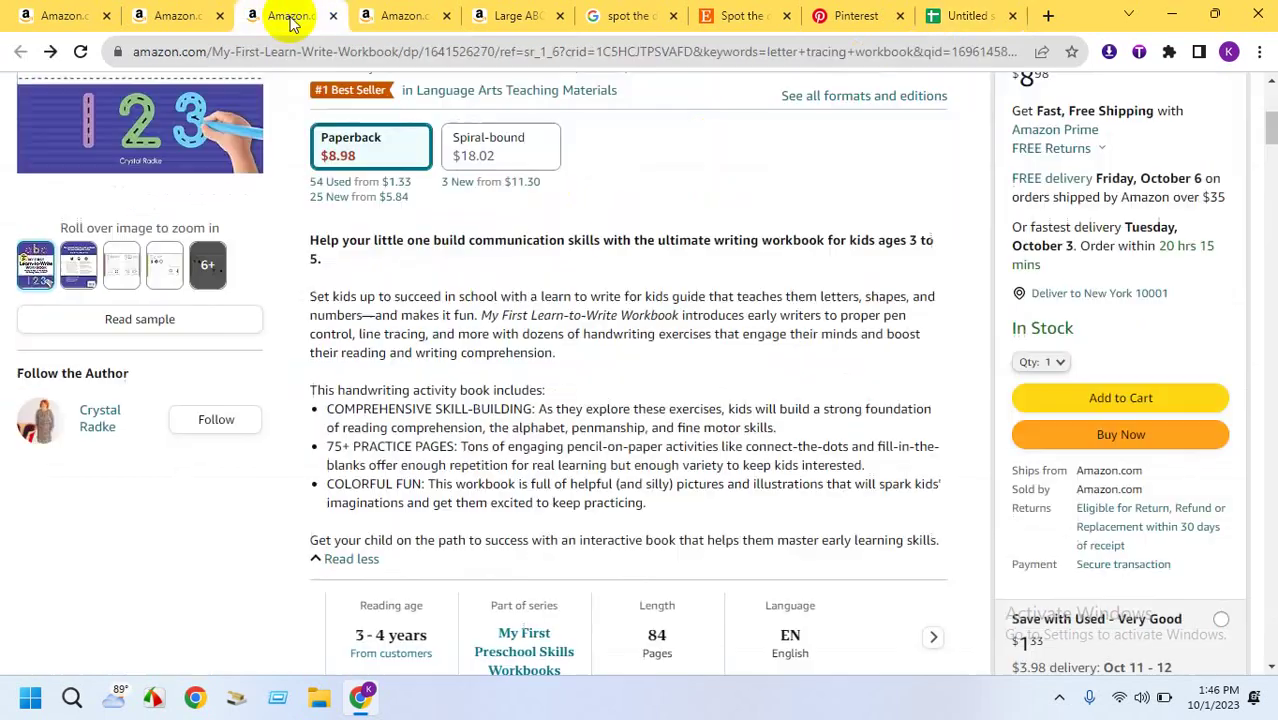
pyautogui.click(385, 10)
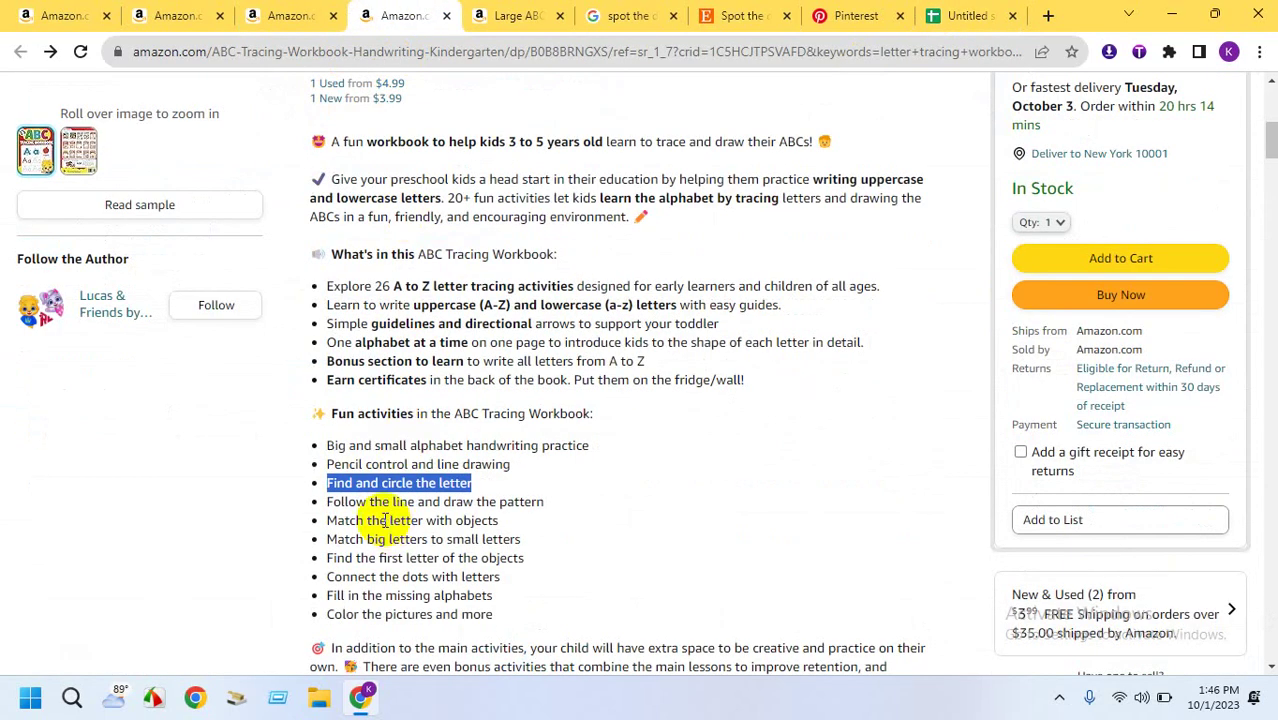
pyautogui.moveTo(544, 503)
pyautogui.mouseDown()
pyautogui.moveTo(341, 488)
pyautogui.moveTo(330, 502)
pyautogui.mouseUp()
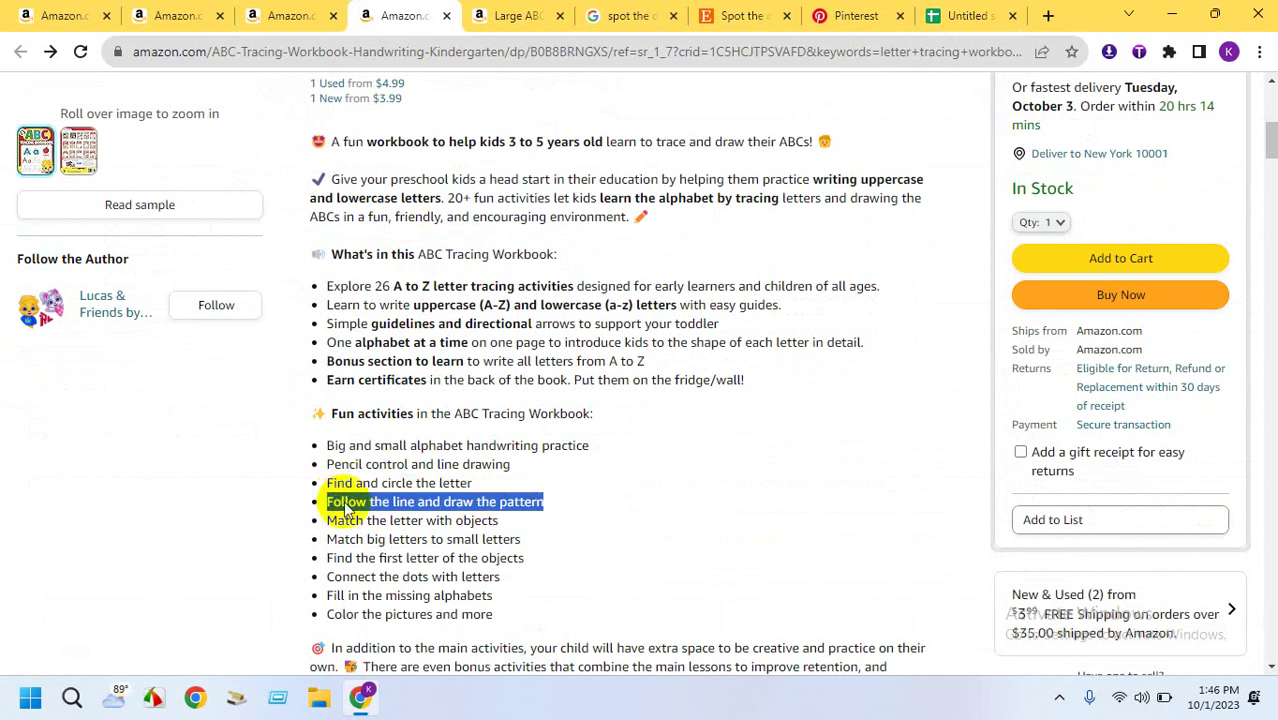
pyautogui.rightClick(344, 507)
pyautogui.click(456, 251)
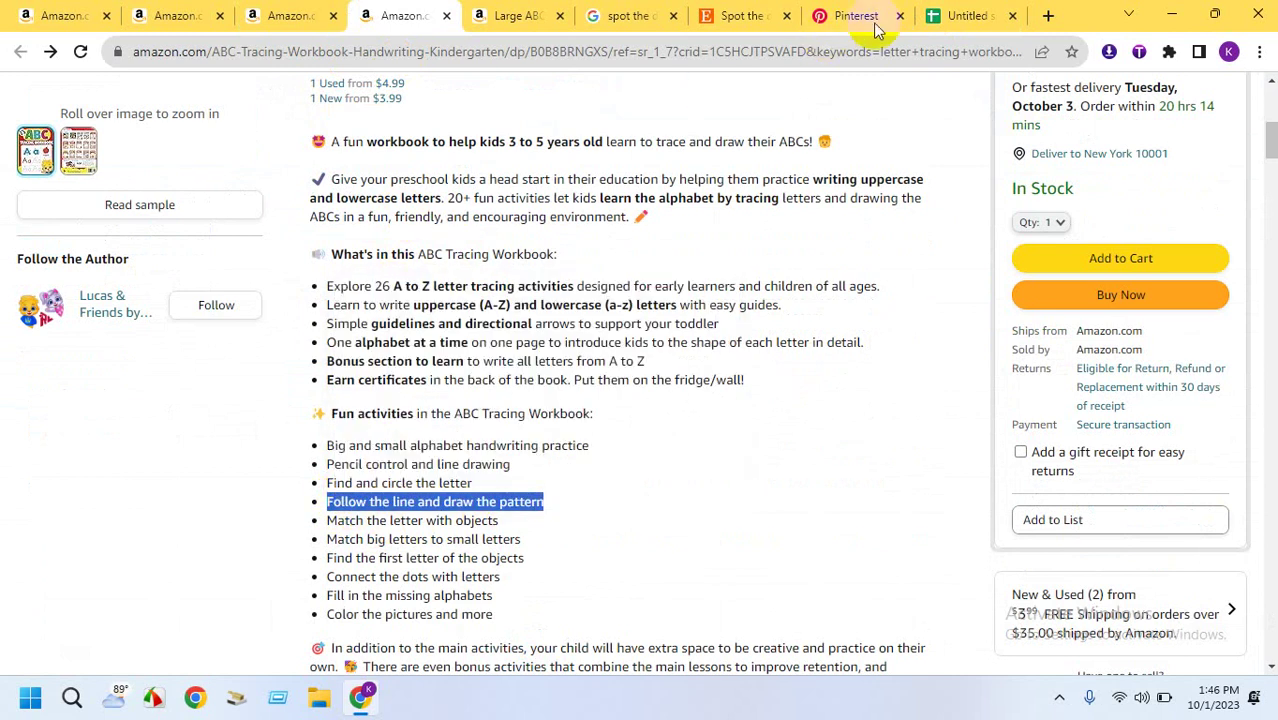
pyautogui.click(968, 15)
pyautogui.rightClick(358, 378)
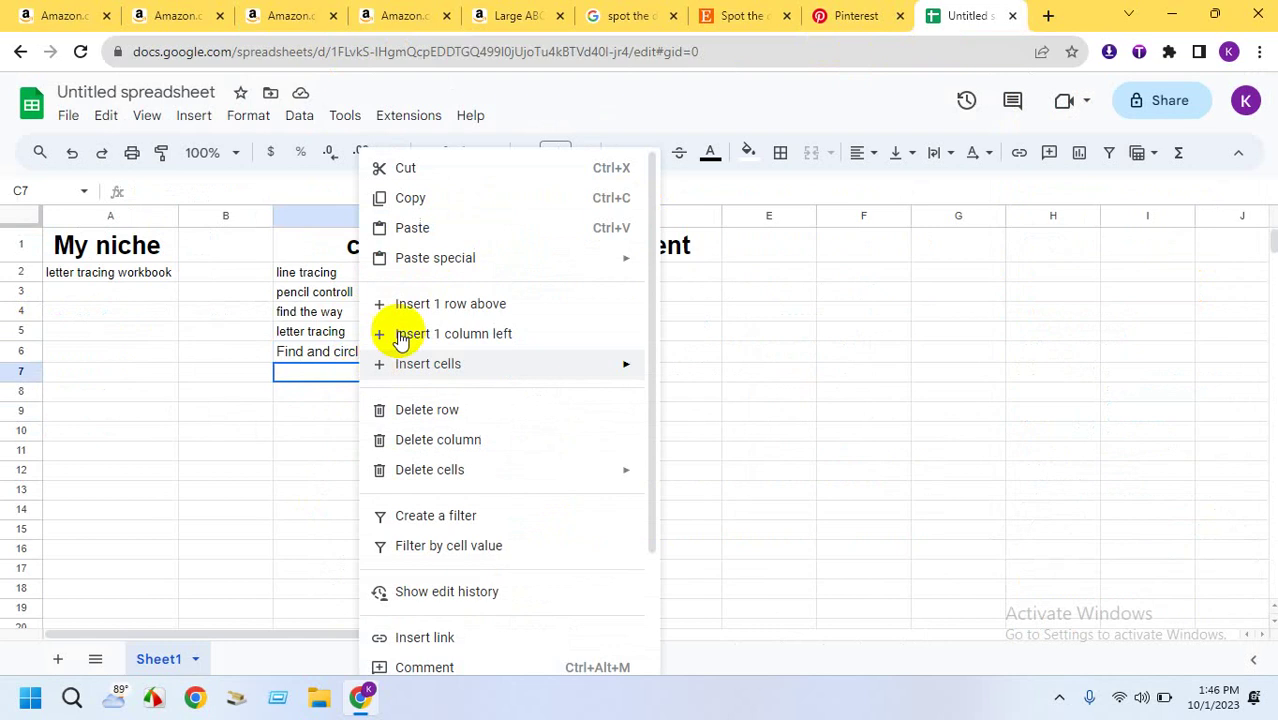
pyautogui.click(420, 228)
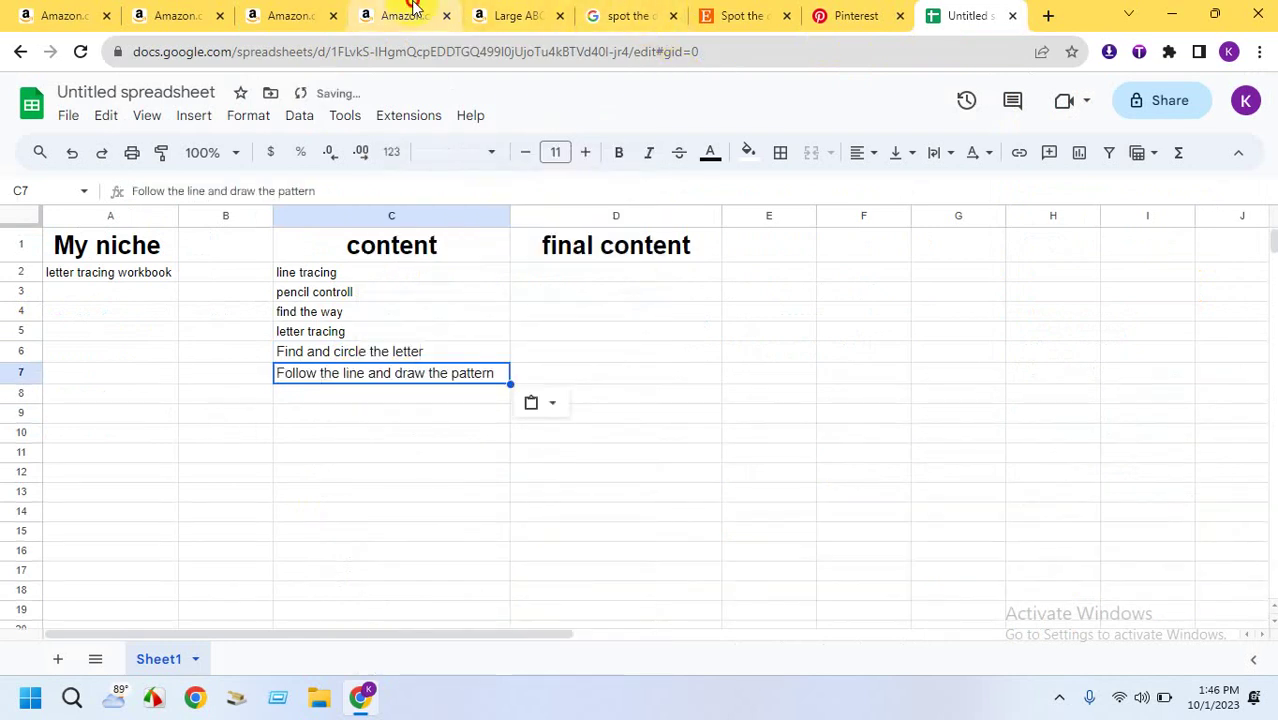
# Copy the activities from "Find and circle the letter" through "Color the pictures" from the Amazon description into the spreadsheet, starting at cell C8
pyautogui.click(413, 10)
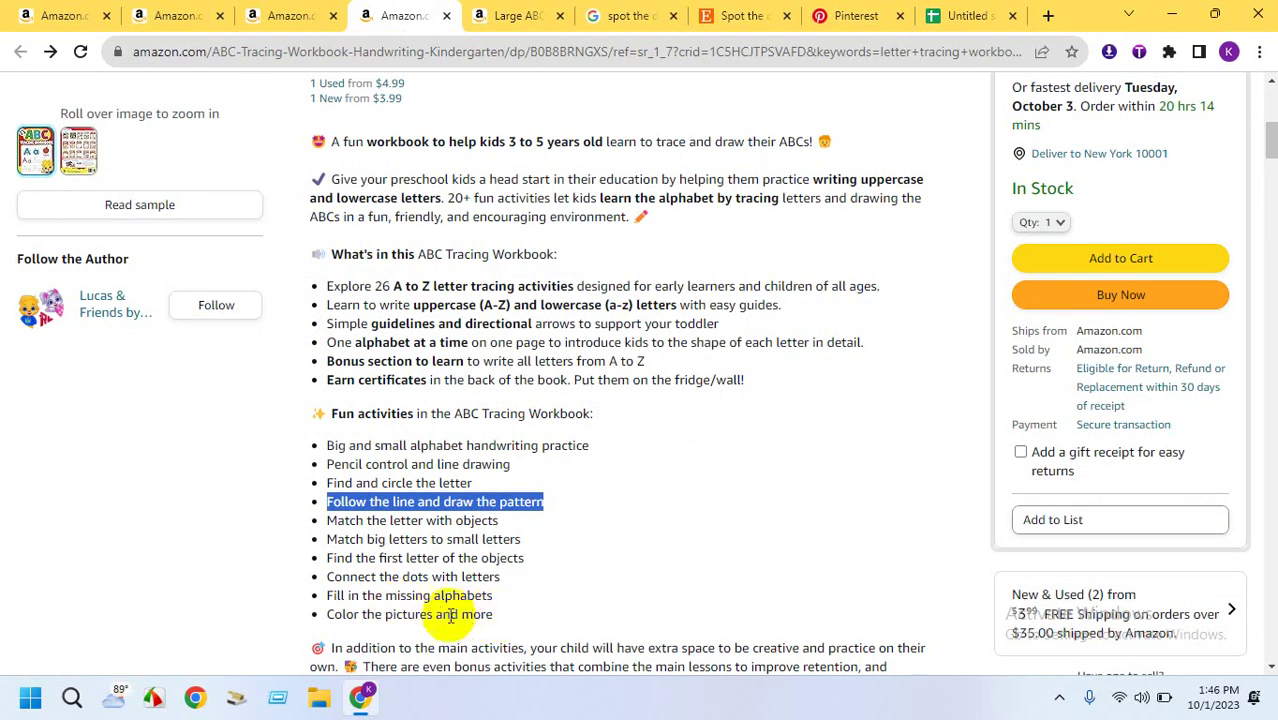
pyautogui.moveTo(435, 614); pyautogui.dragTo(338, 492)
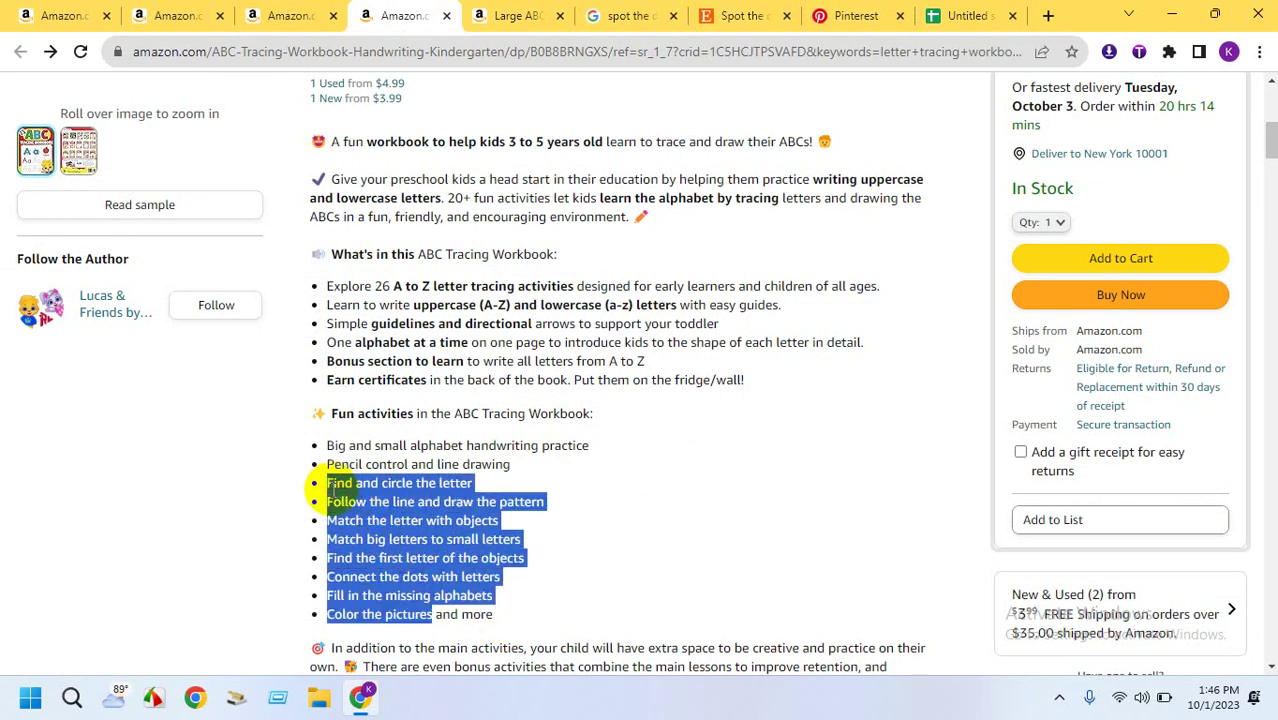
pyautogui.rightClick(340, 505)
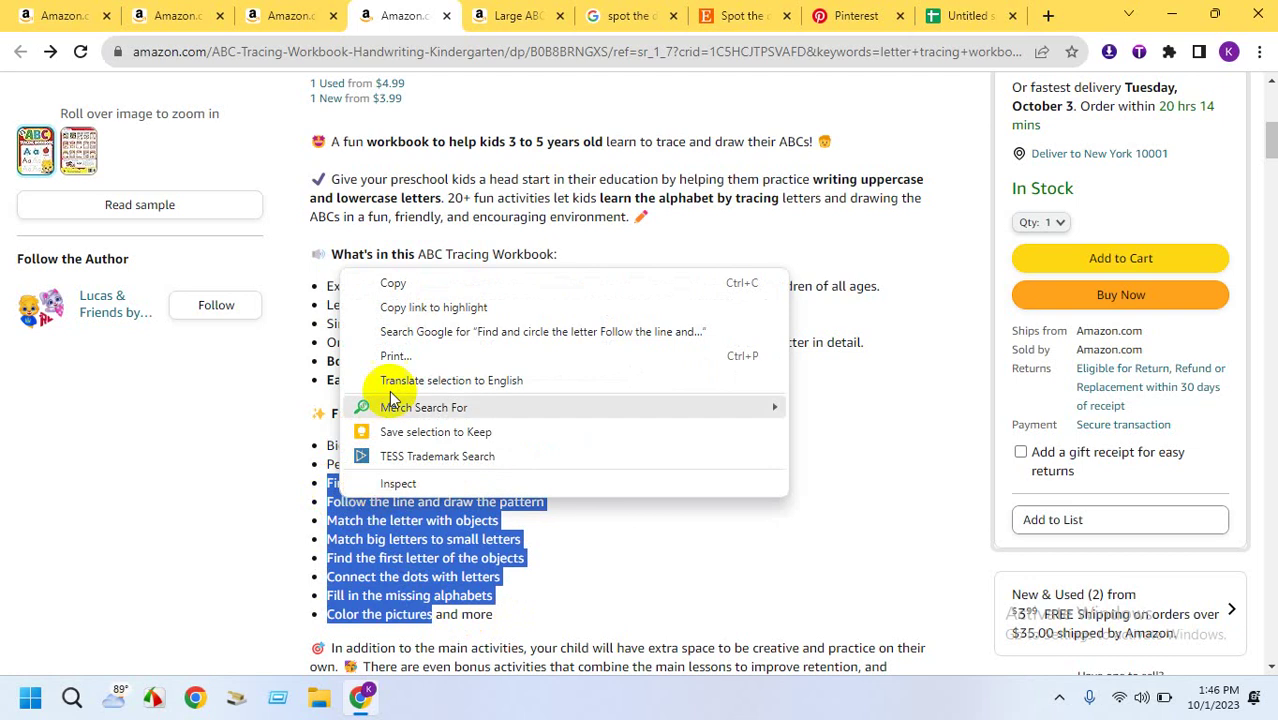
pyautogui.click(395, 285)
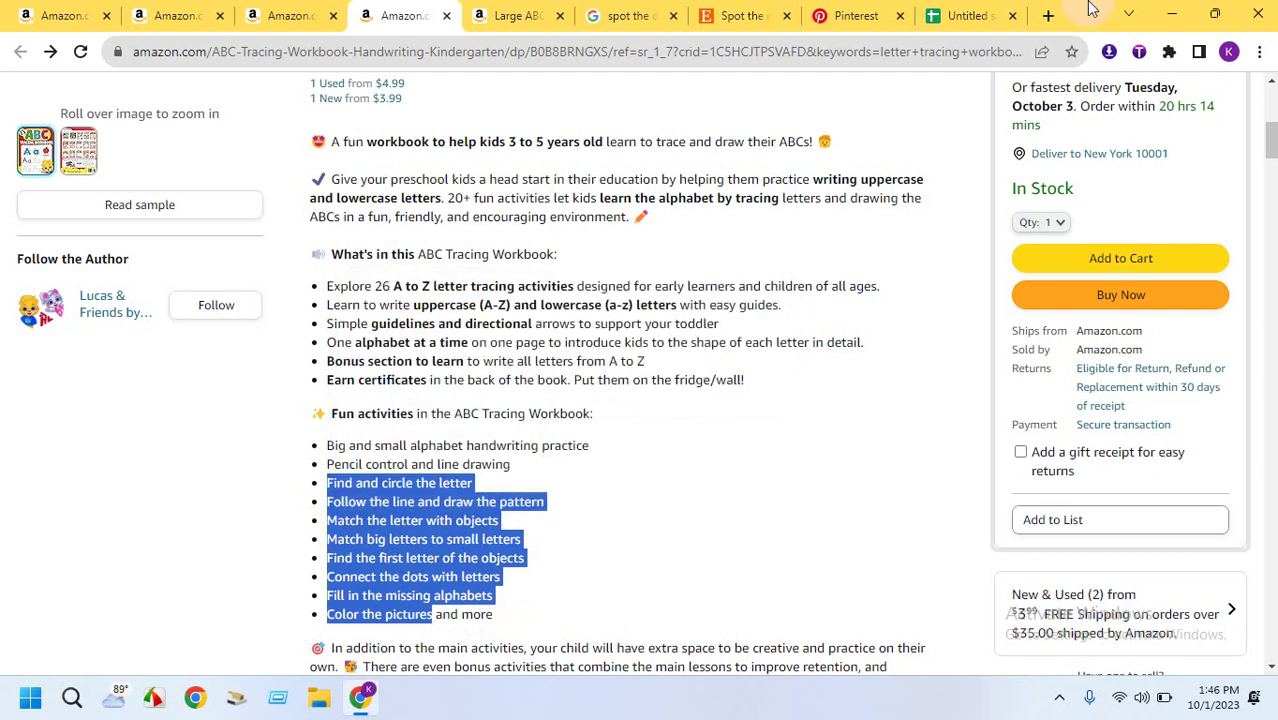
pyautogui.click(965, 16)
pyautogui.rightClick(351, 400)
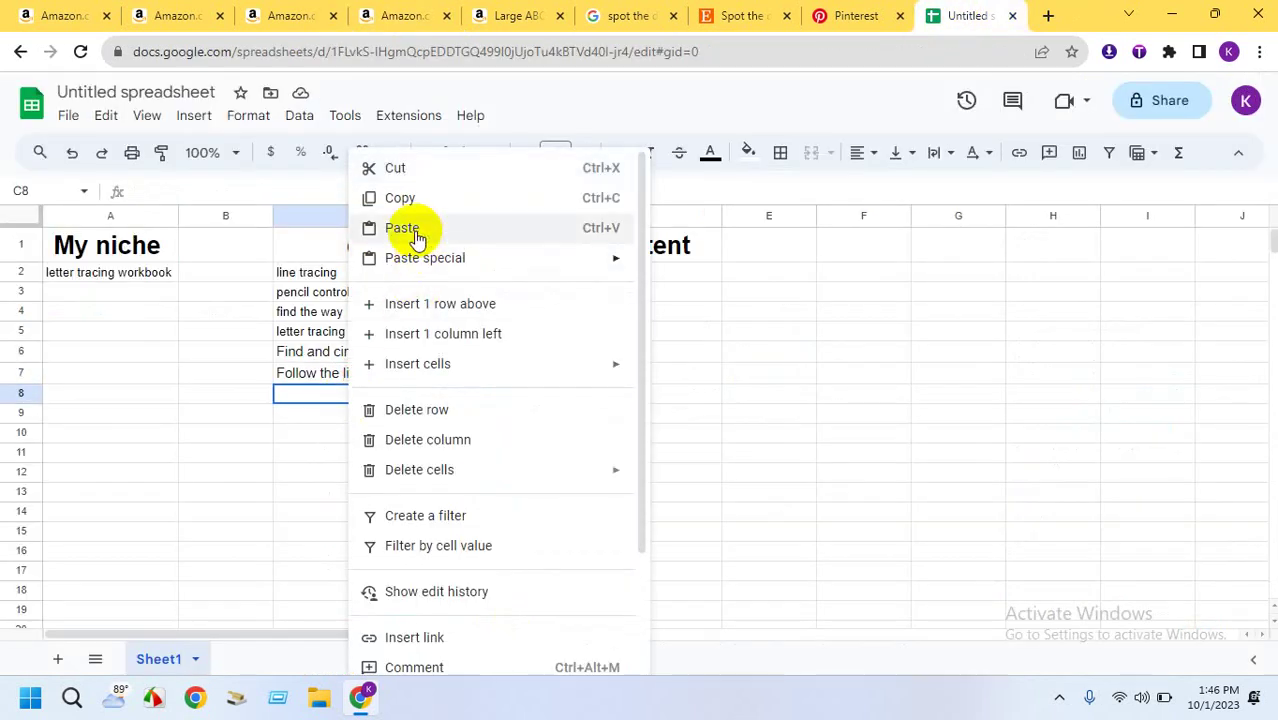
pyautogui.hotkey('ctrl', 'v')
pyautogui.click(368, 570)
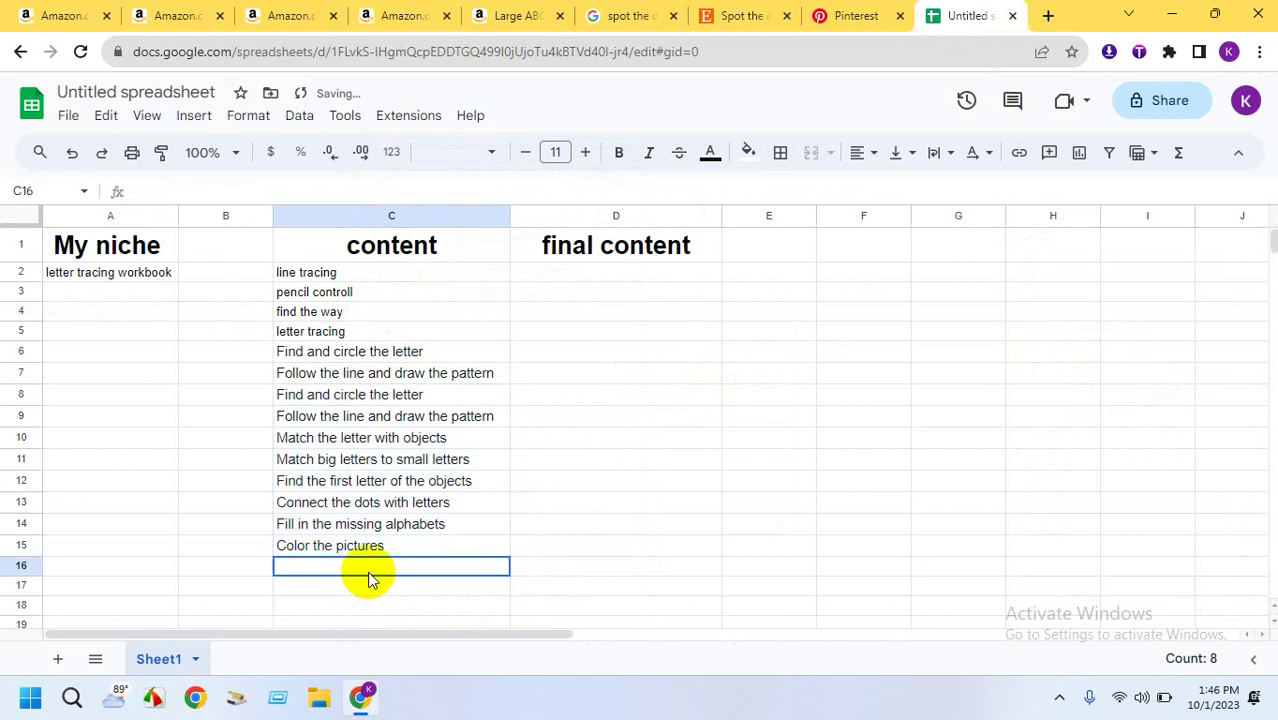
# Check the title of the Large ABC Letters, Number & Shape Tracing book on Amazon and enter "shape trace" in cell C16
pyautogui.click(300, 18)
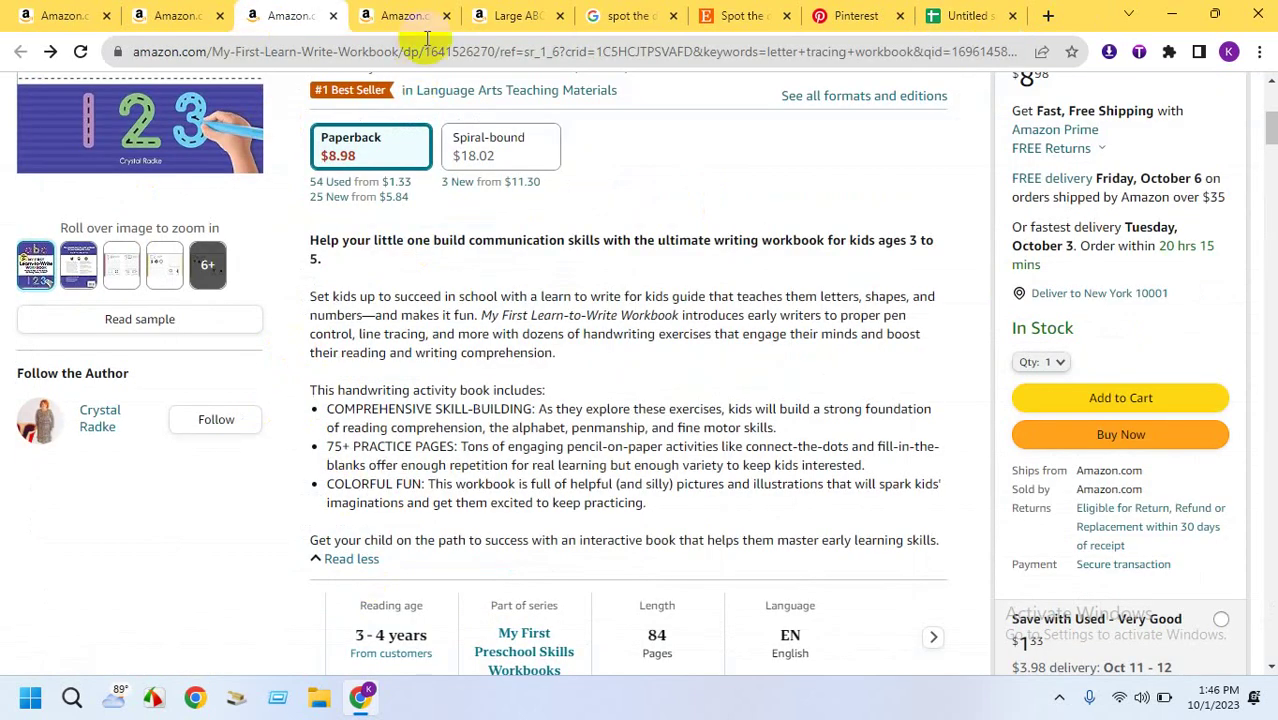
pyautogui.click(402, 20)
pyautogui.scroll(-5, 616, 556)
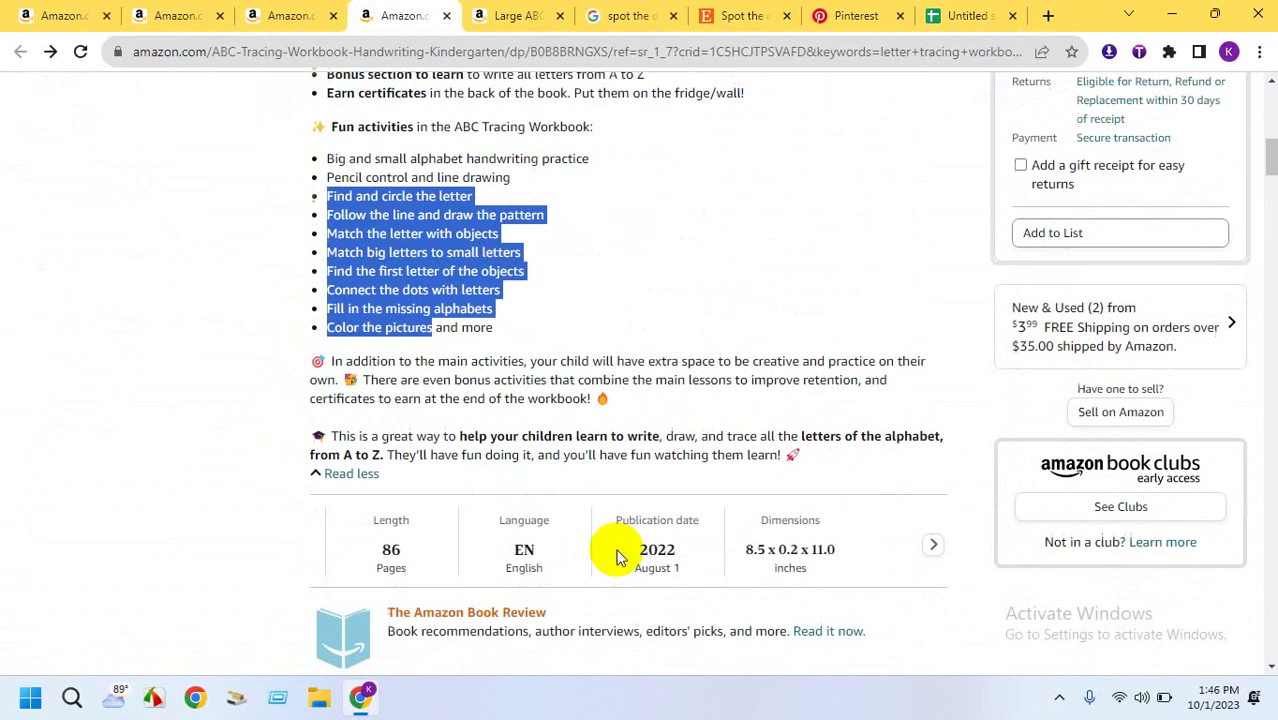
pyautogui.click(484, 20)
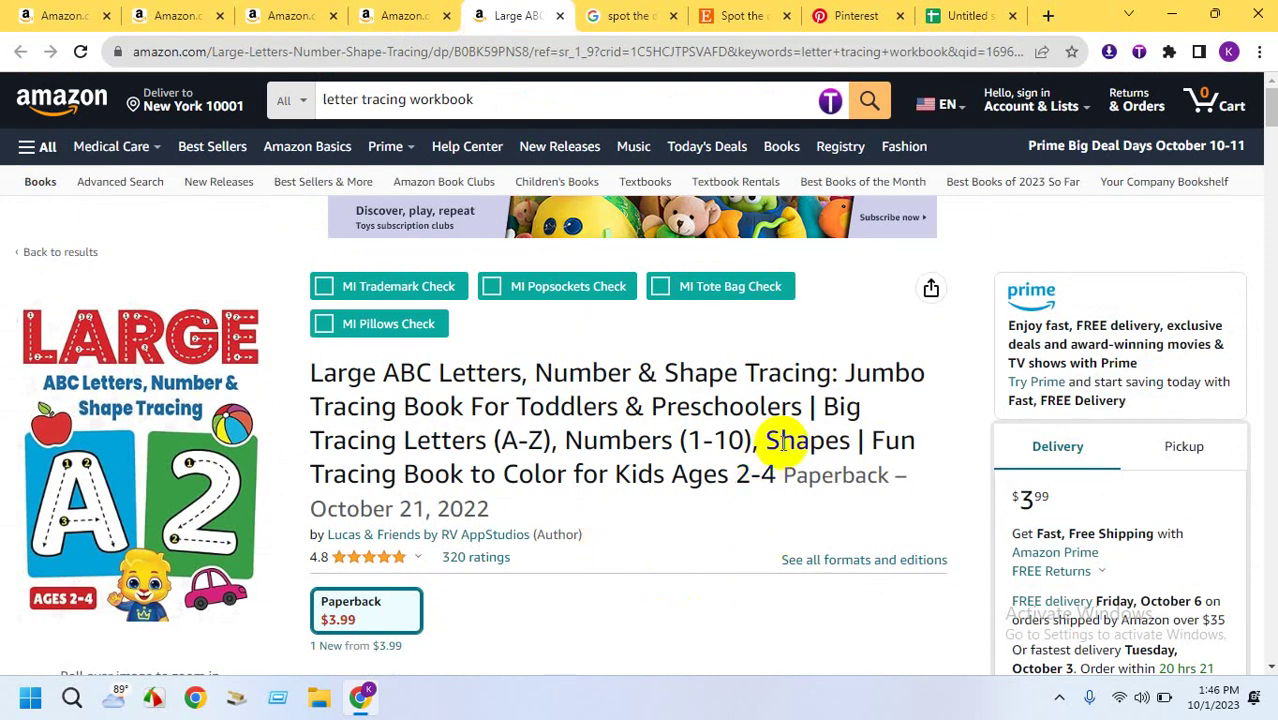
pyautogui.click(968, 14)
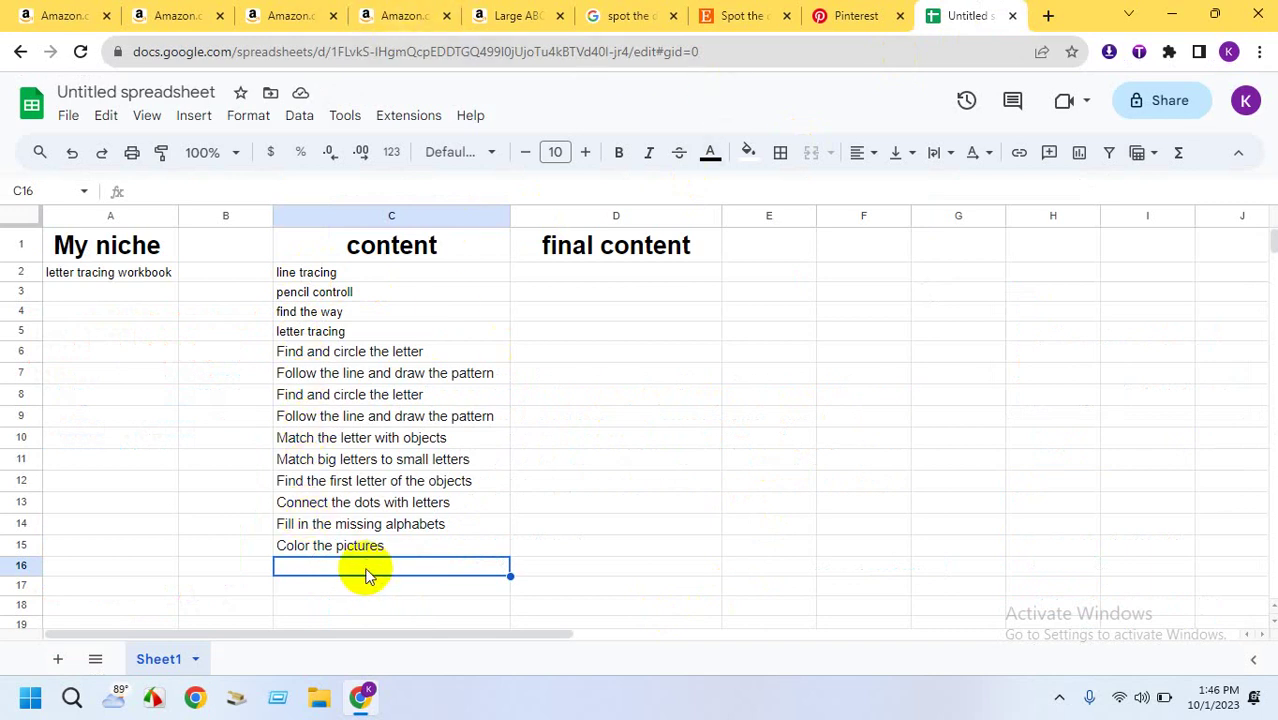
pyautogui.write('shape trace')
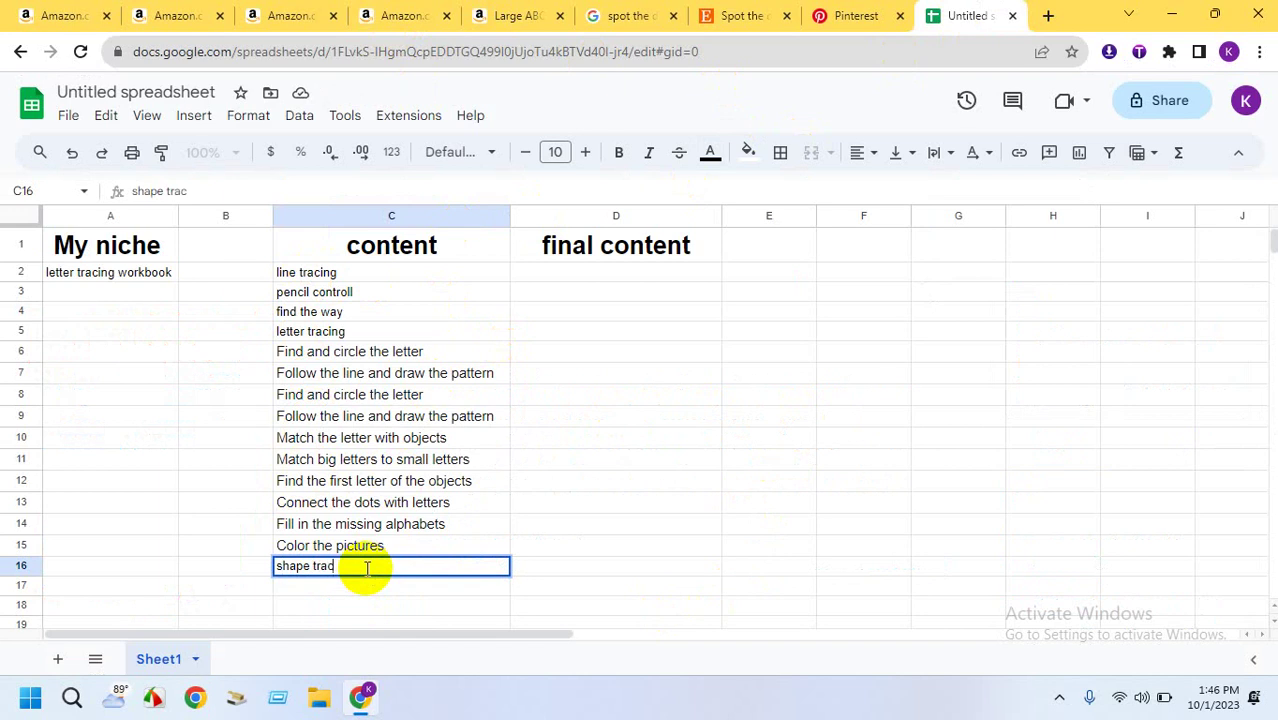
# Open the Large ABC Letters, Number & Shape Tracing sample, look through its first pages and close it
pyautogui.click(405, 12)
pyautogui.click(515, 14)
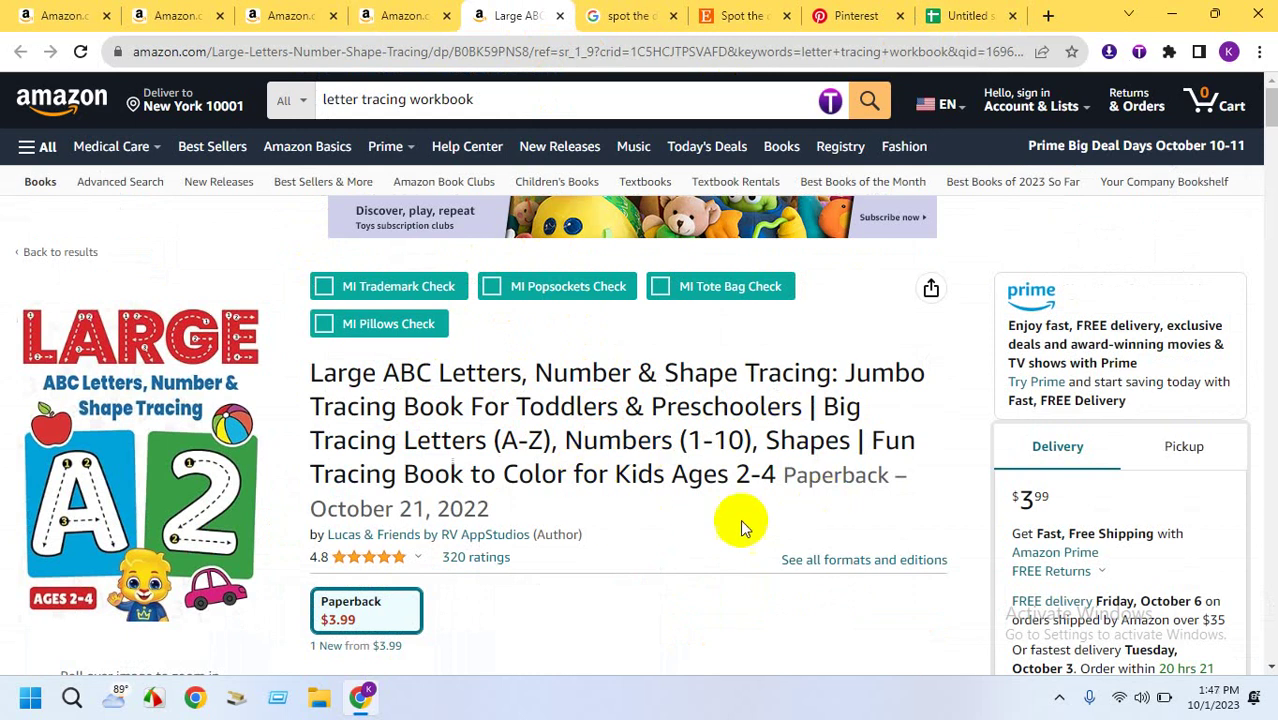
pyautogui.scroll(-1, 485, 586)
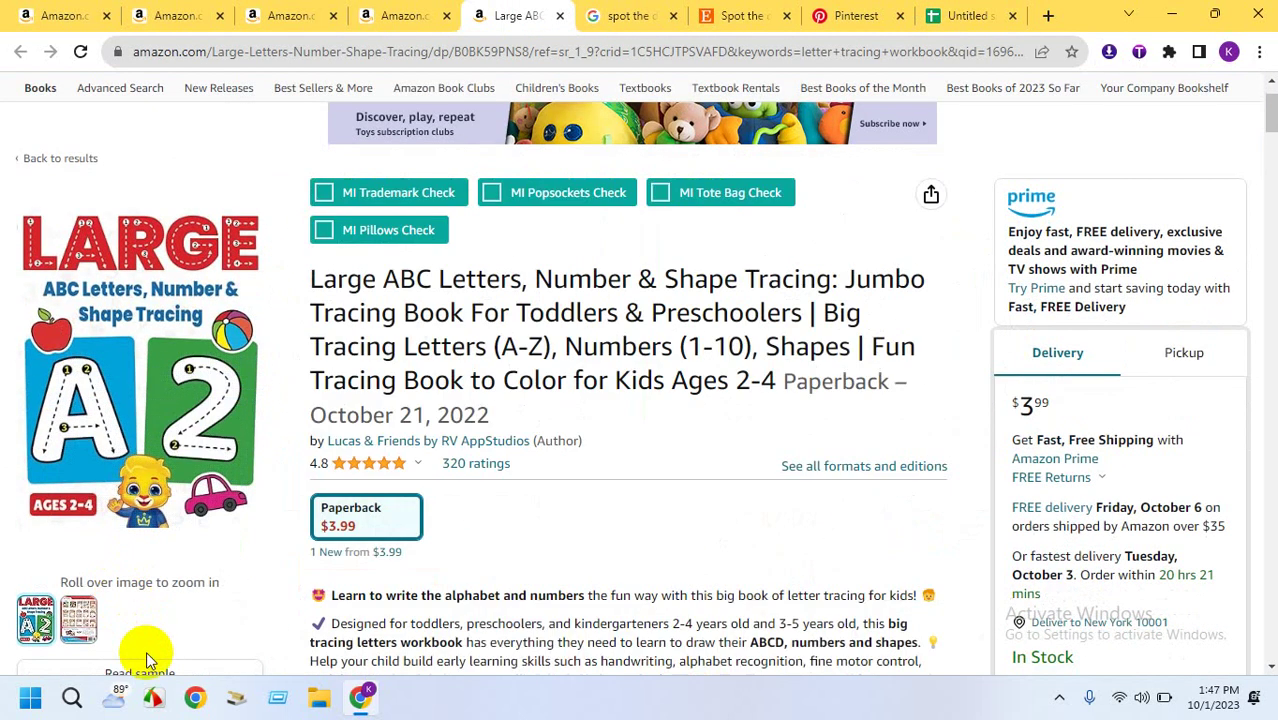
pyautogui.click(150, 672)
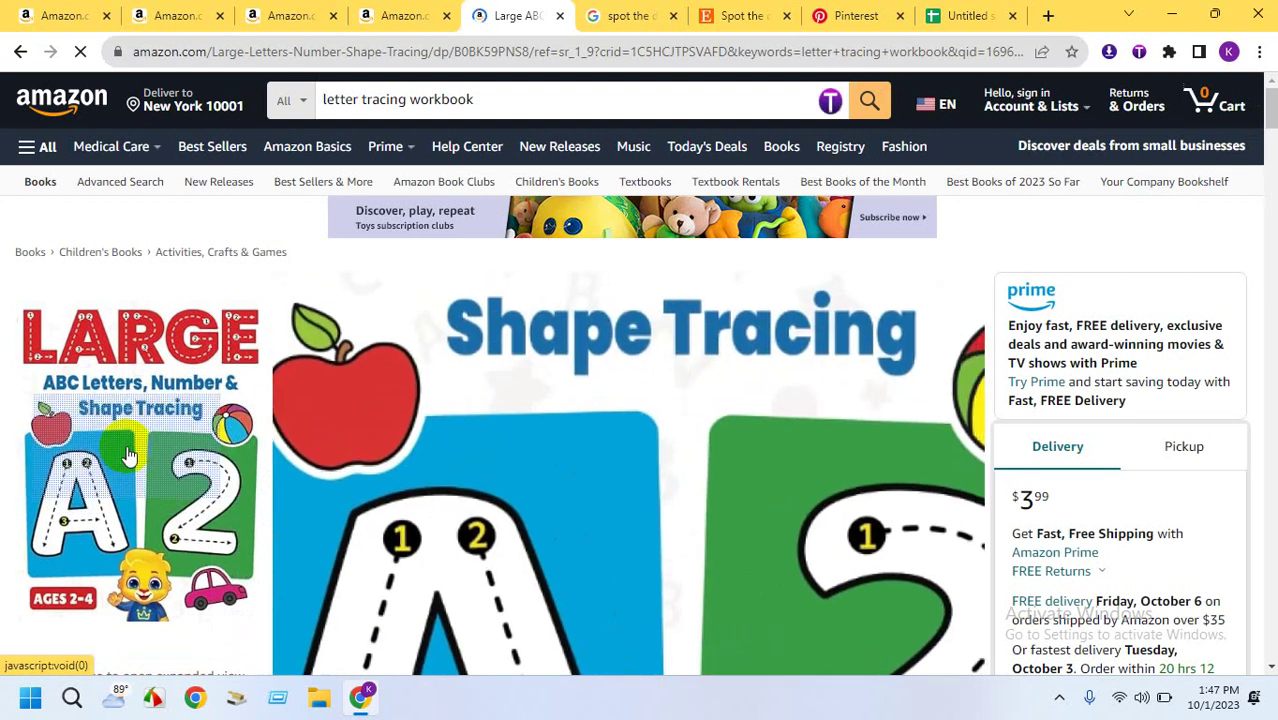
pyautogui.click(128, 455)
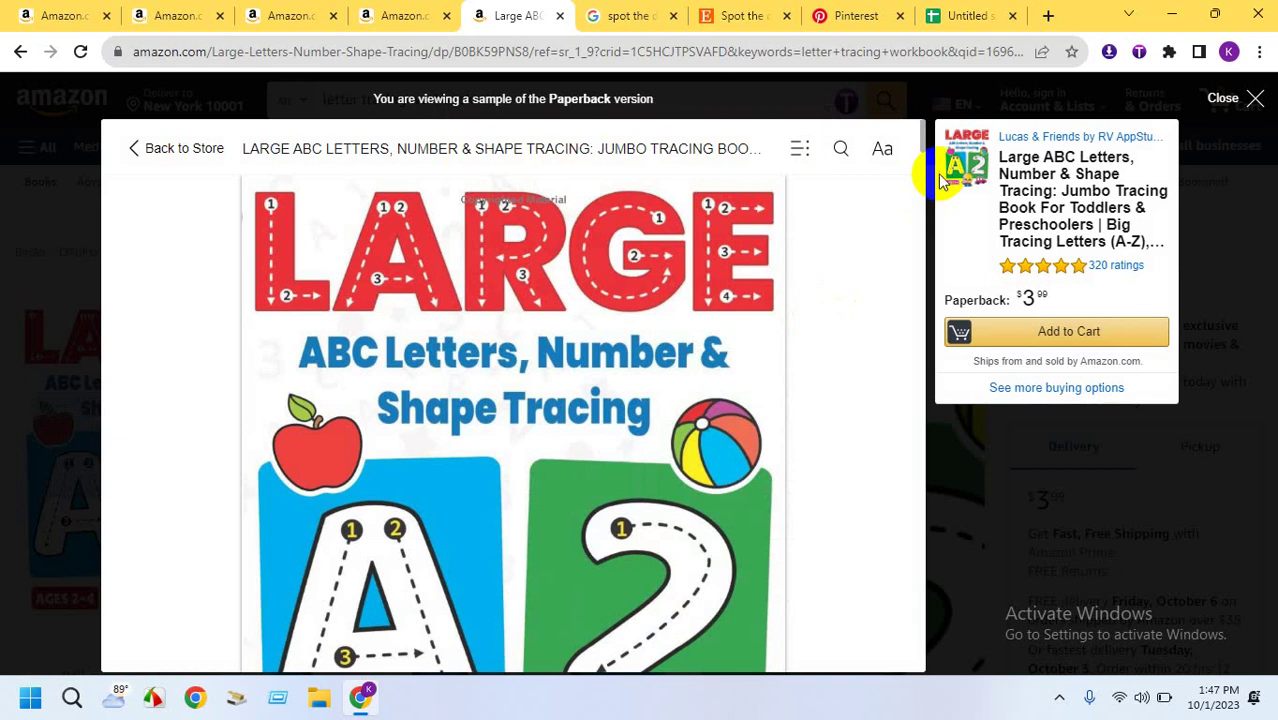
pyautogui.moveTo(925, 133)
pyautogui.mouseDown()
pyautogui.moveTo(920, 370)
pyautogui.moveTo(913, 126)
pyautogui.moveTo(927, 237)
pyautogui.mouseUp()
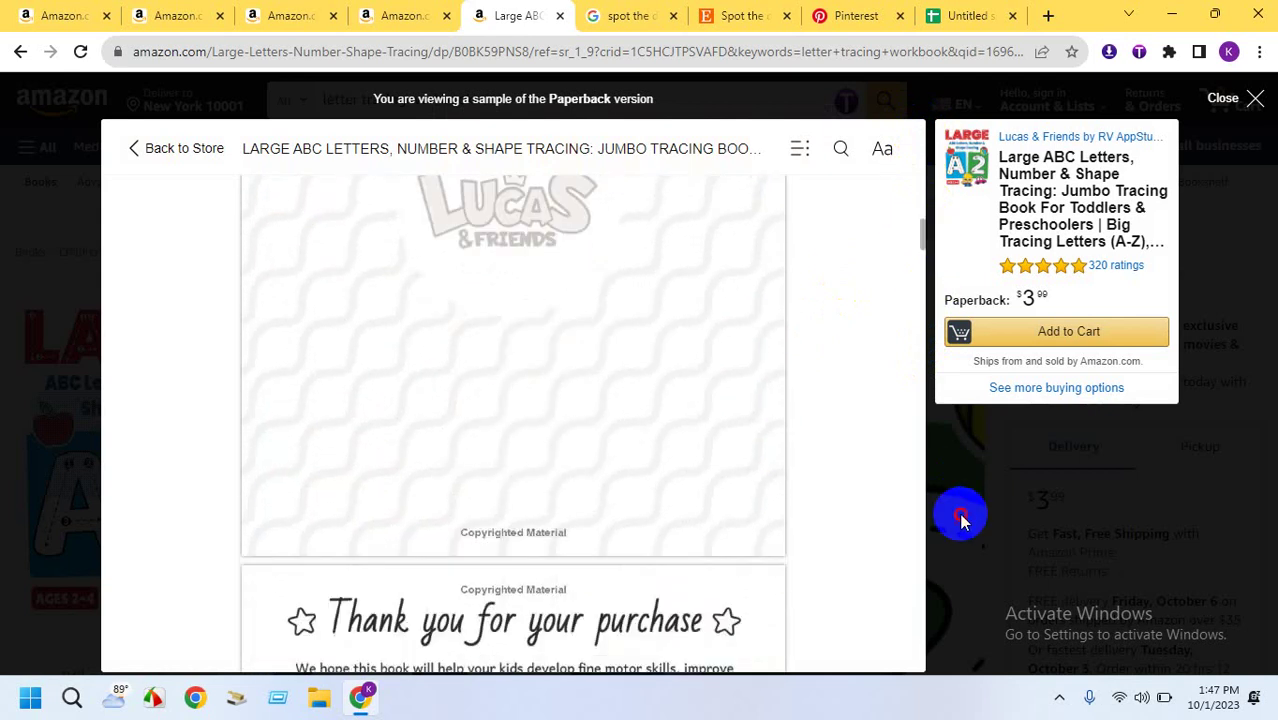
pyautogui.click(964, 517)
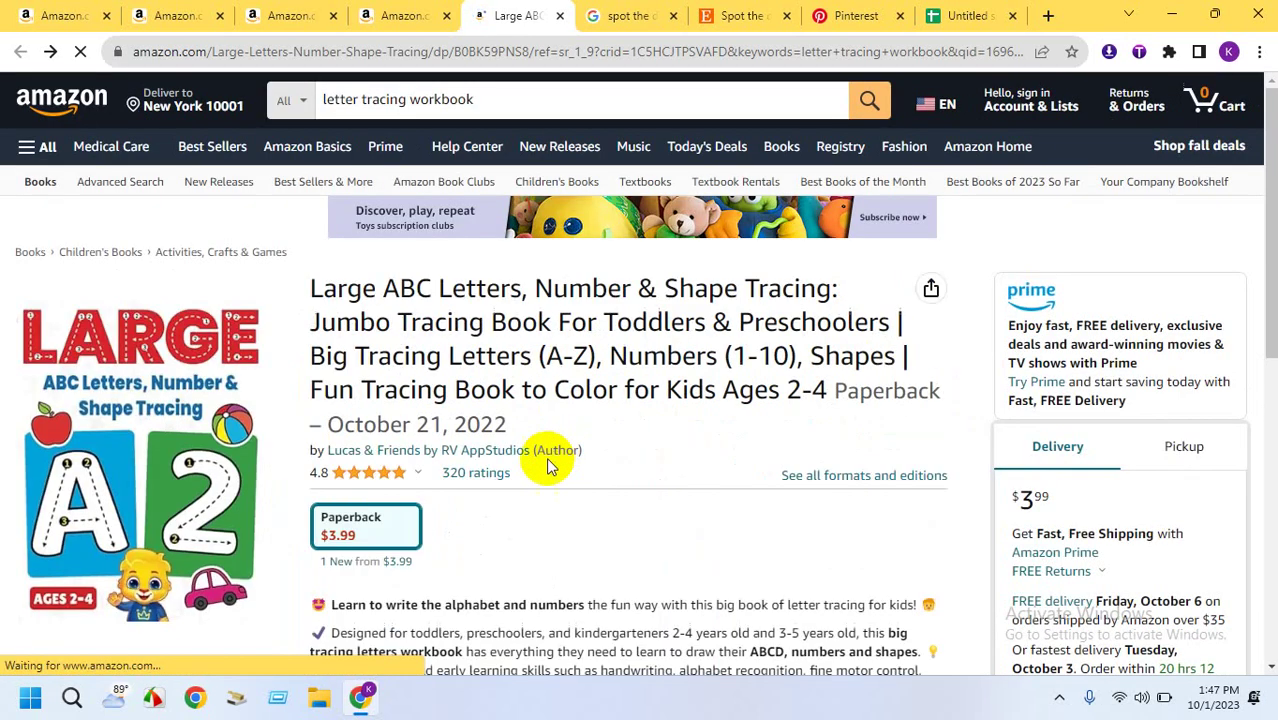
# Expand the Large ABC Letters book's full description and examine what is inside the book
pyautogui.scroll(-1, 455, 550)
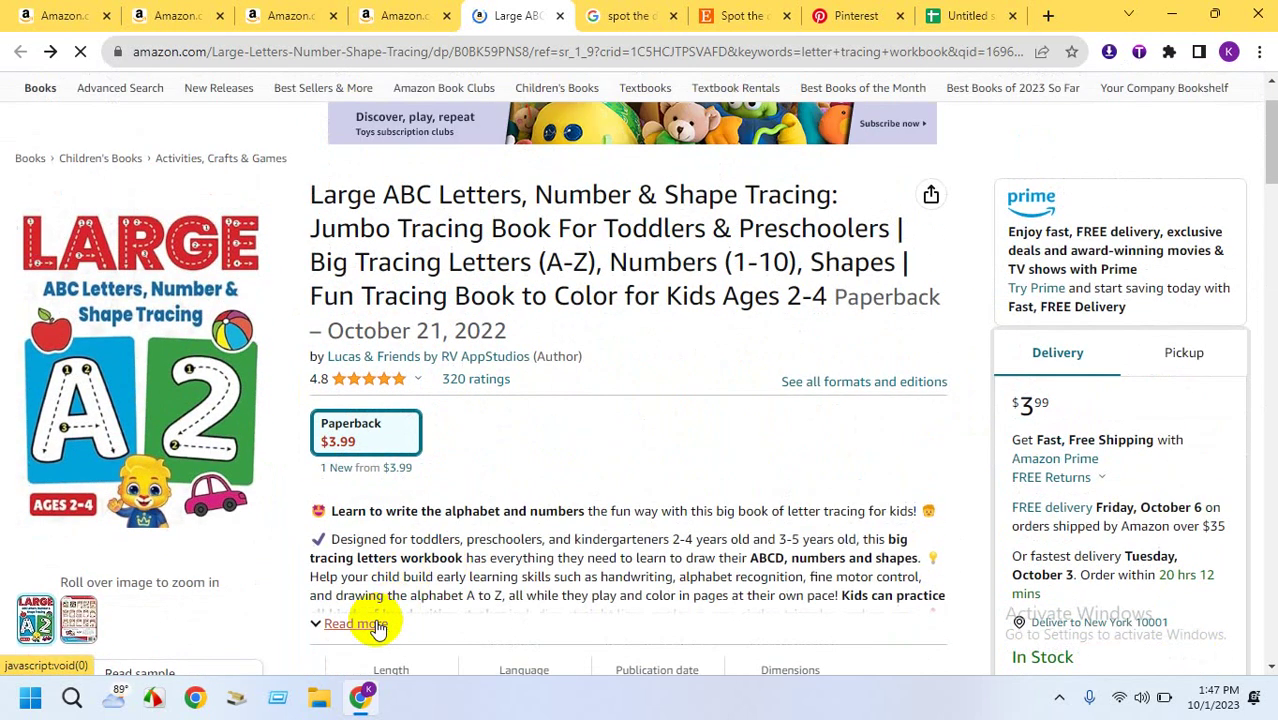
pyautogui.click(371, 620)
pyautogui.scroll(-1, 470, 470)
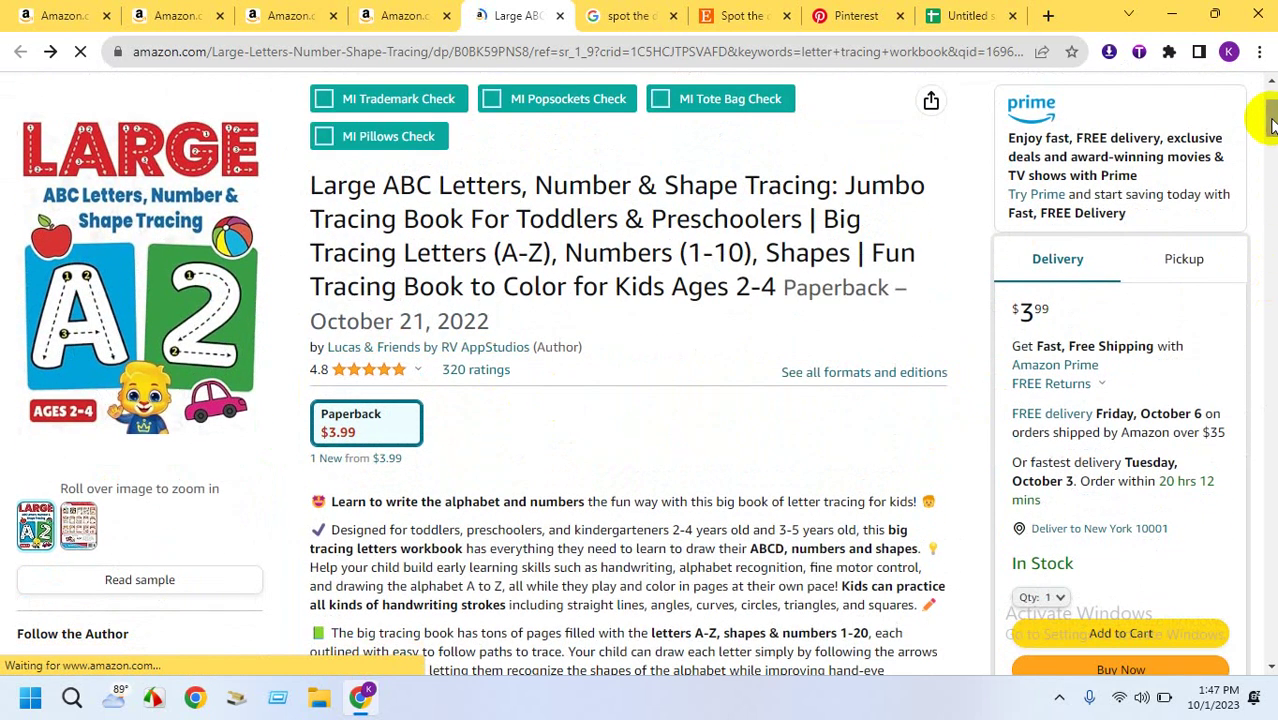
pyautogui.moveTo(1270, 122); pyautogui.dragTo(1270, 147)
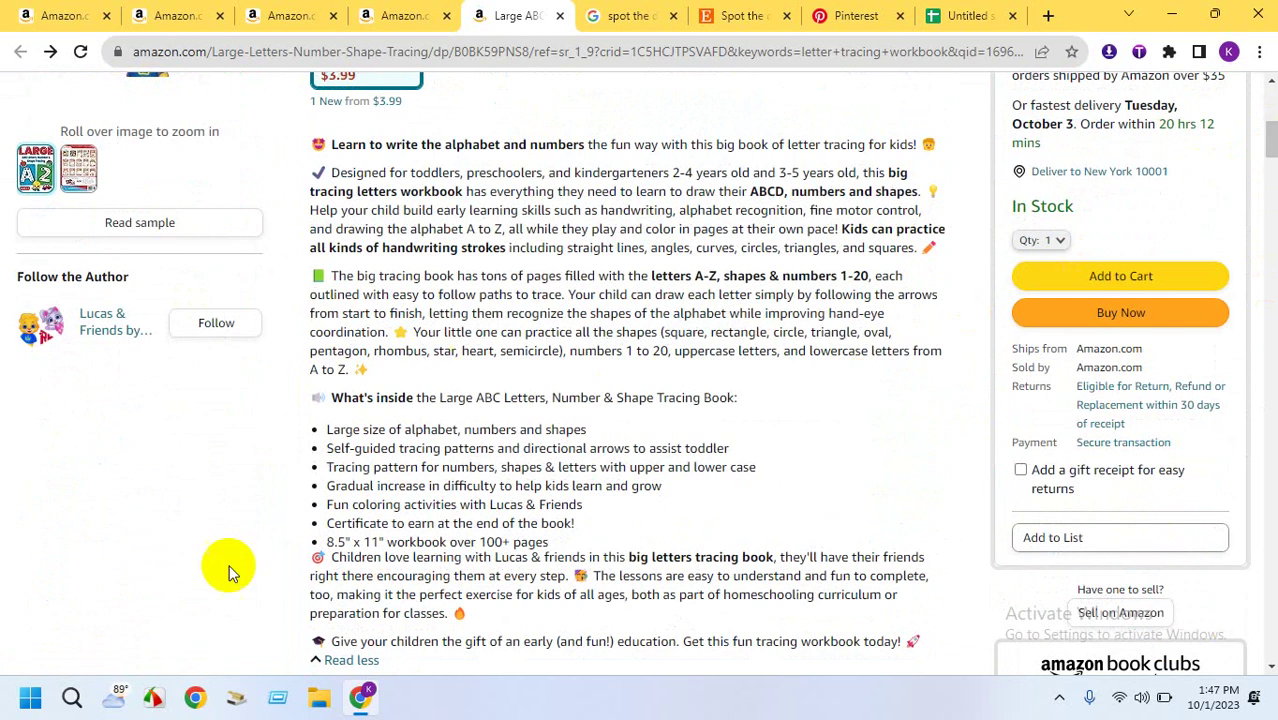
# Close the four reviewed Amazon book pages and return to the "letter tracing workbook" search results
pyautogui.click(560, 15)
pyautogui.click(198, 14)
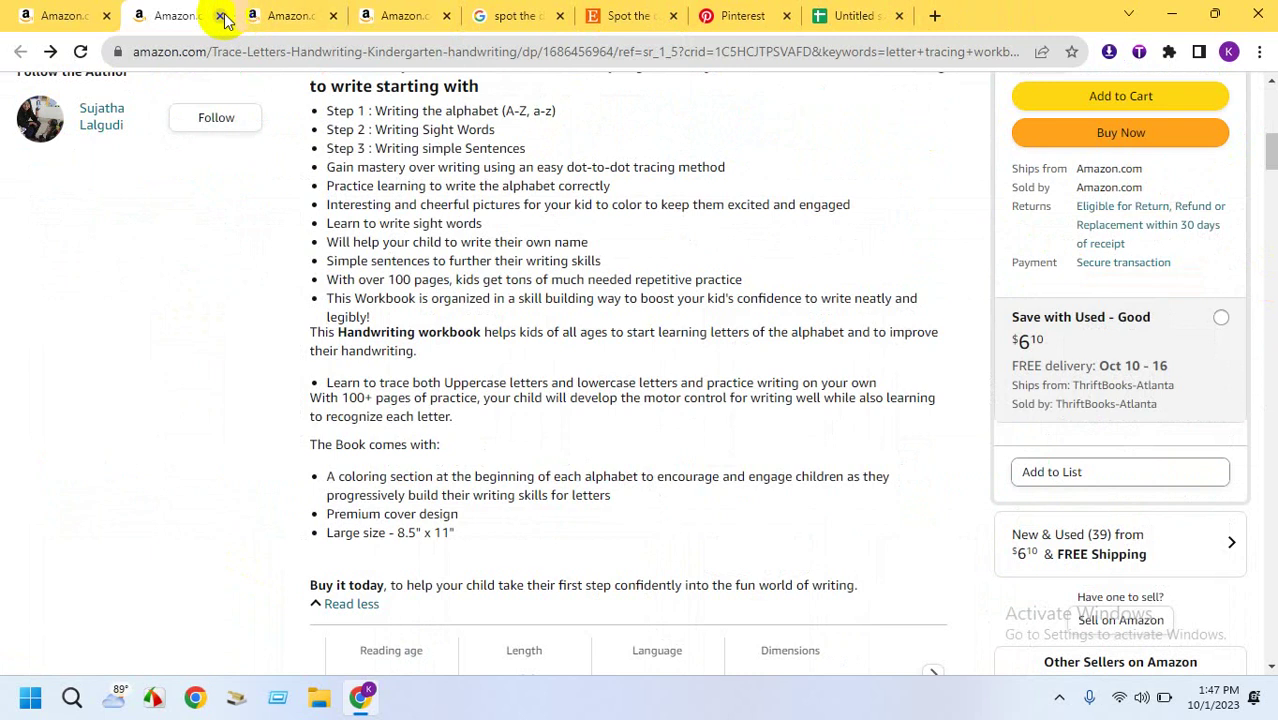
pyautogui.click(224, 16)
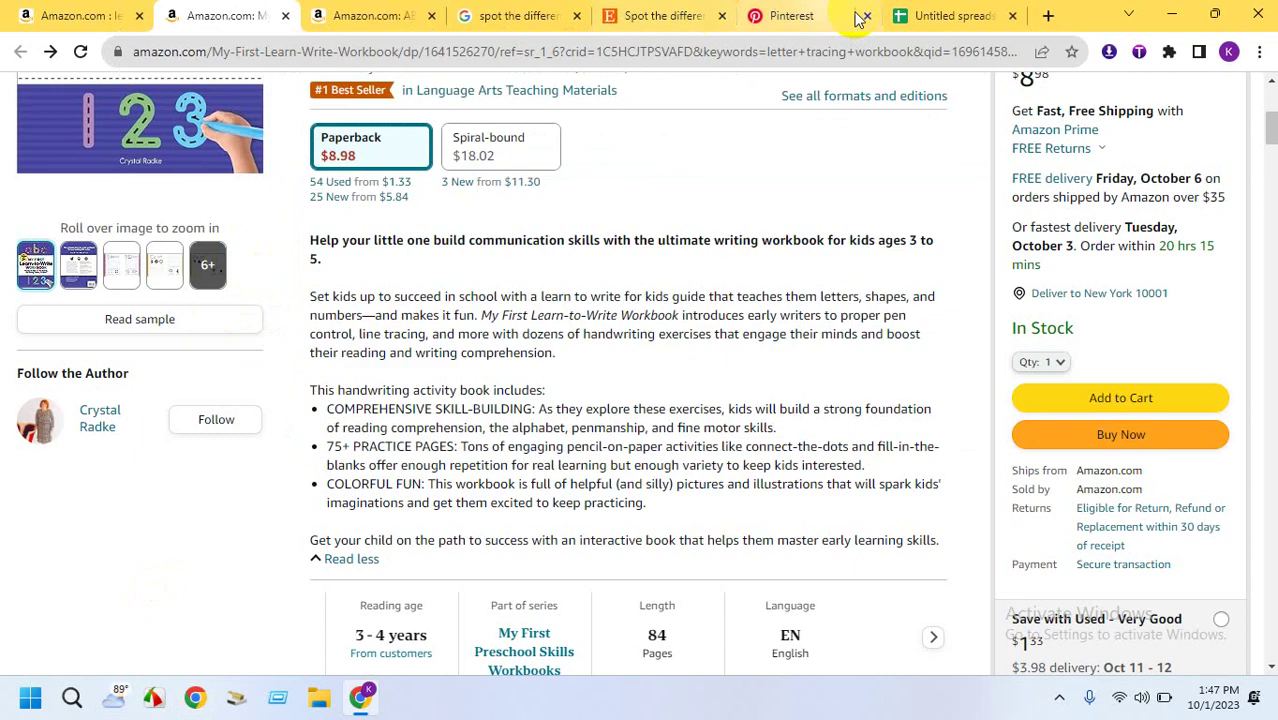
pyautogui.click(948, 12)
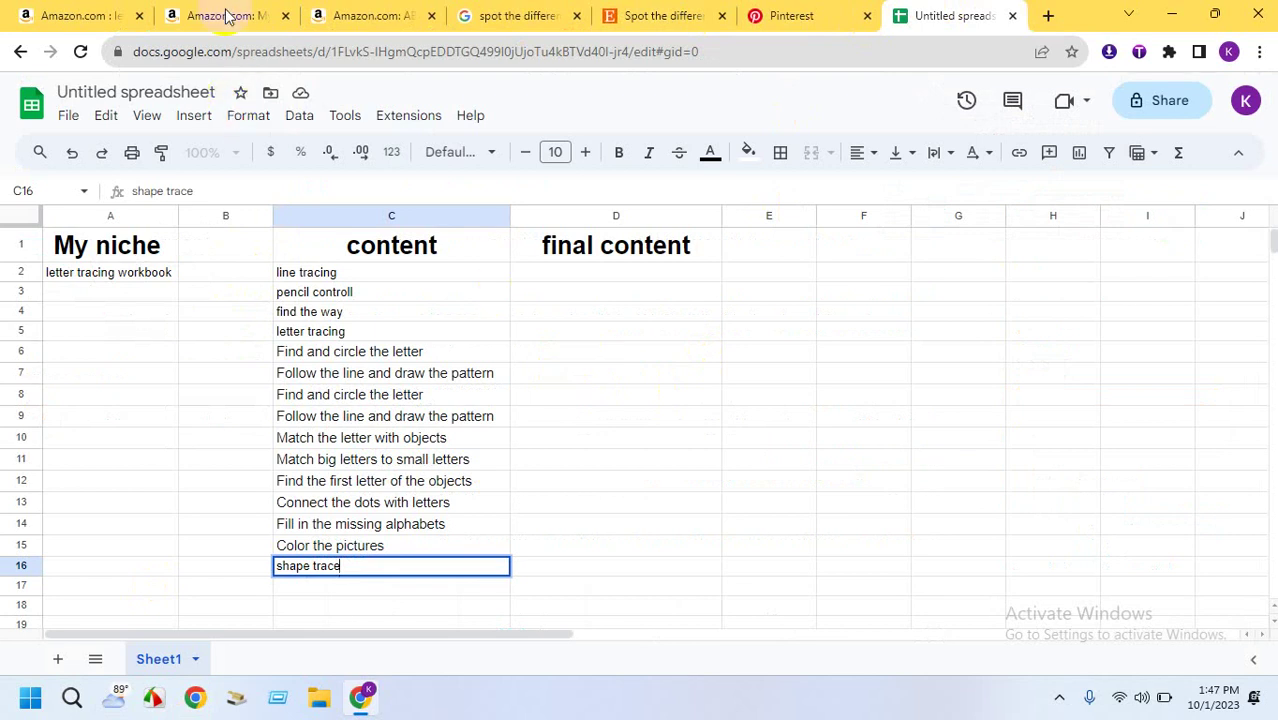
pyautogui.moveTo(226, 8)
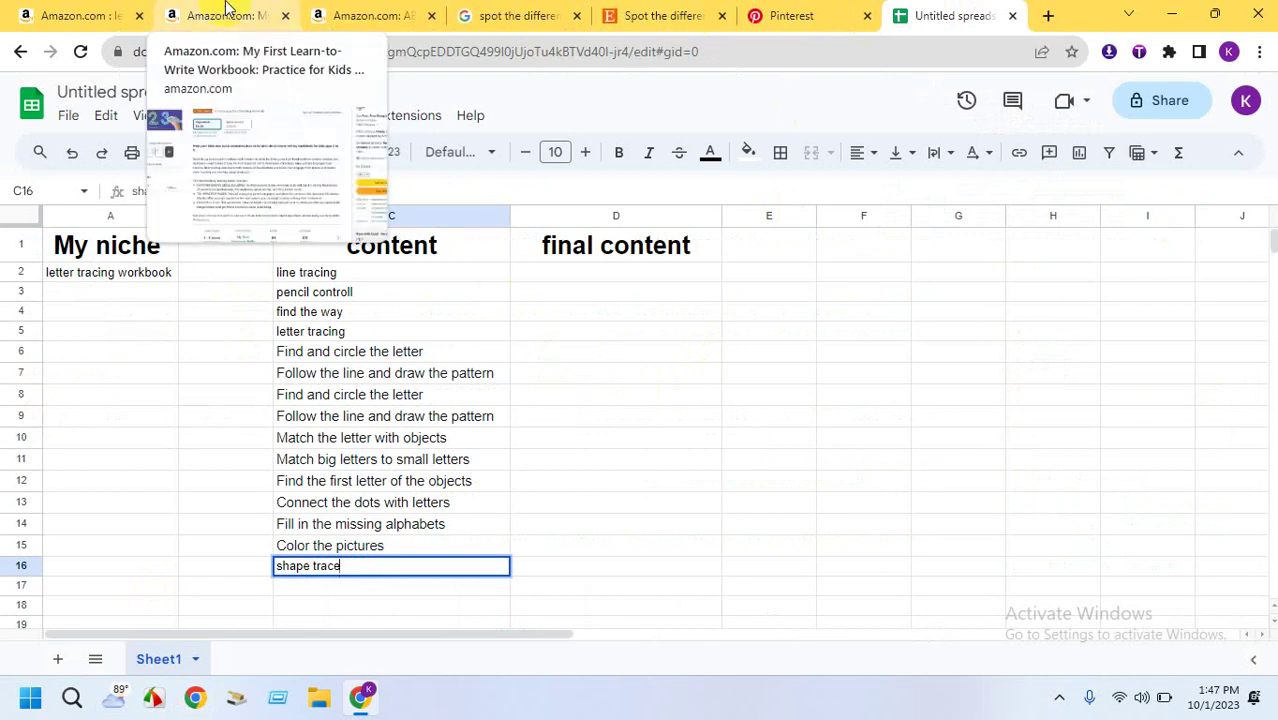
pyautogui.click(236, 10)
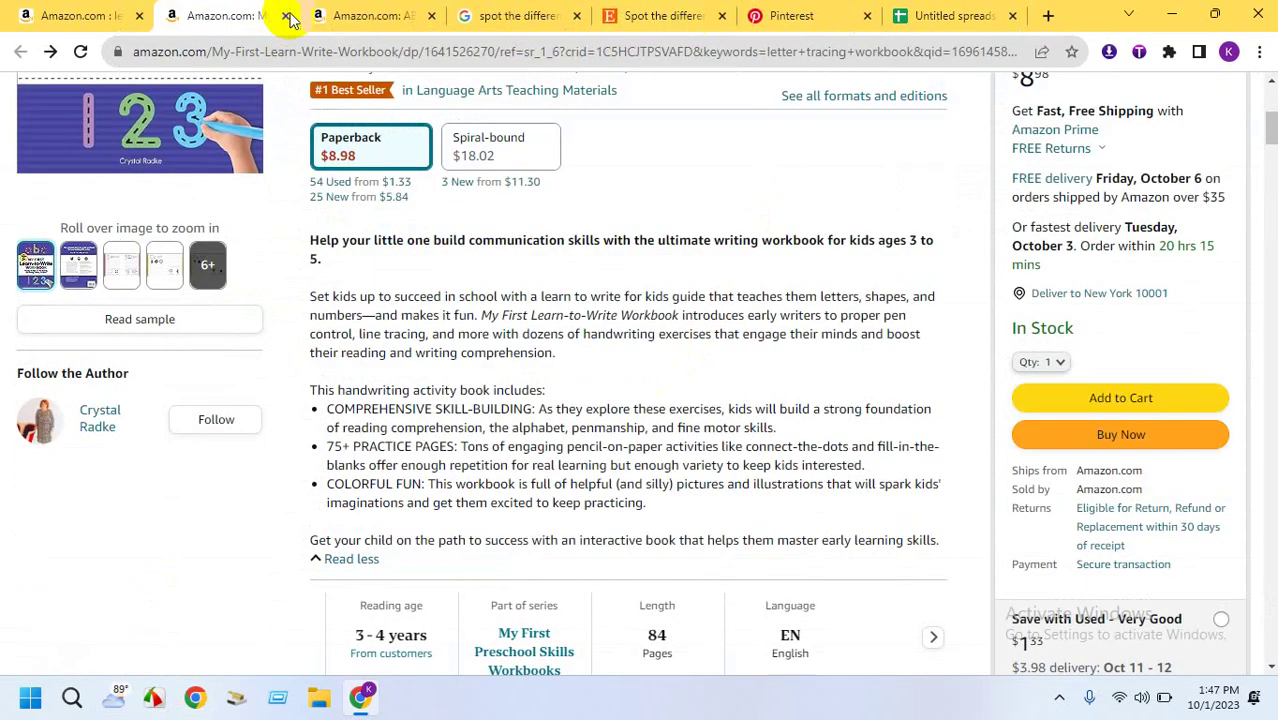
pyautogui.click(287, 16)
pyautogui.click(284, 15)
pyautogui.click(86, 14)
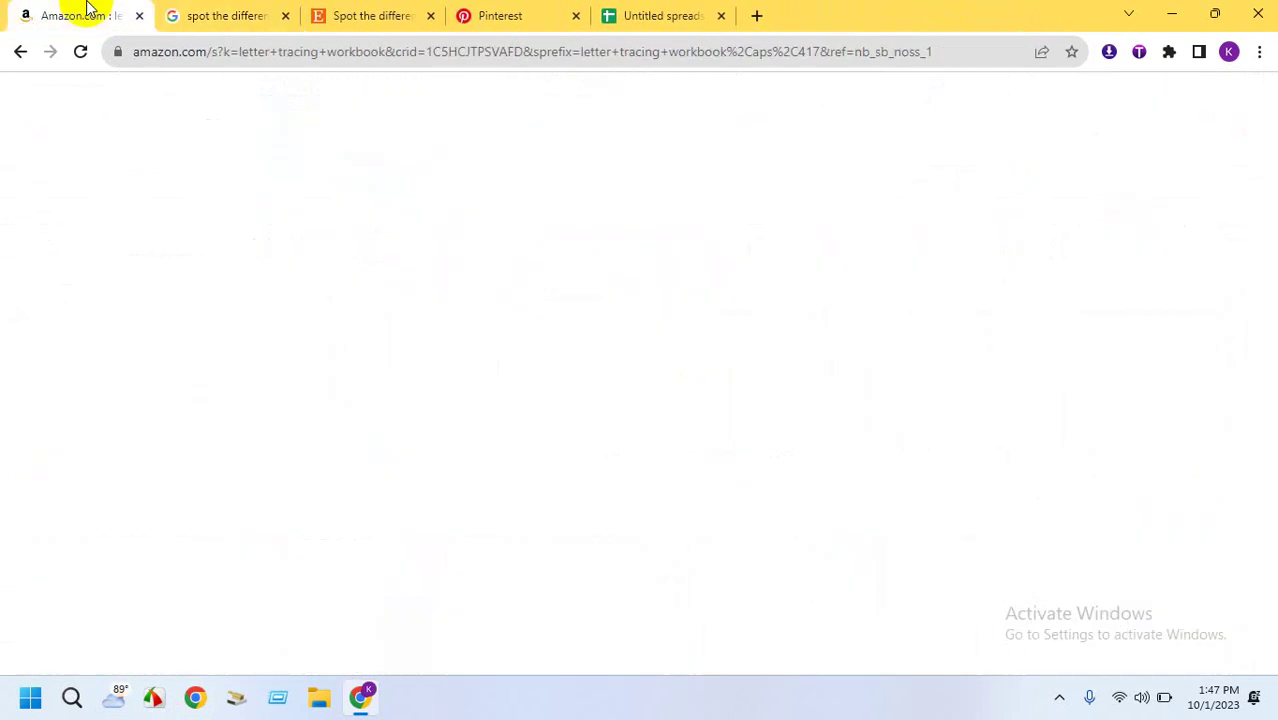
# Open the ABC Letter Tracing Practice Workbook for Kids from the search results in a new browser tab
pyautogui.click(502, 585)
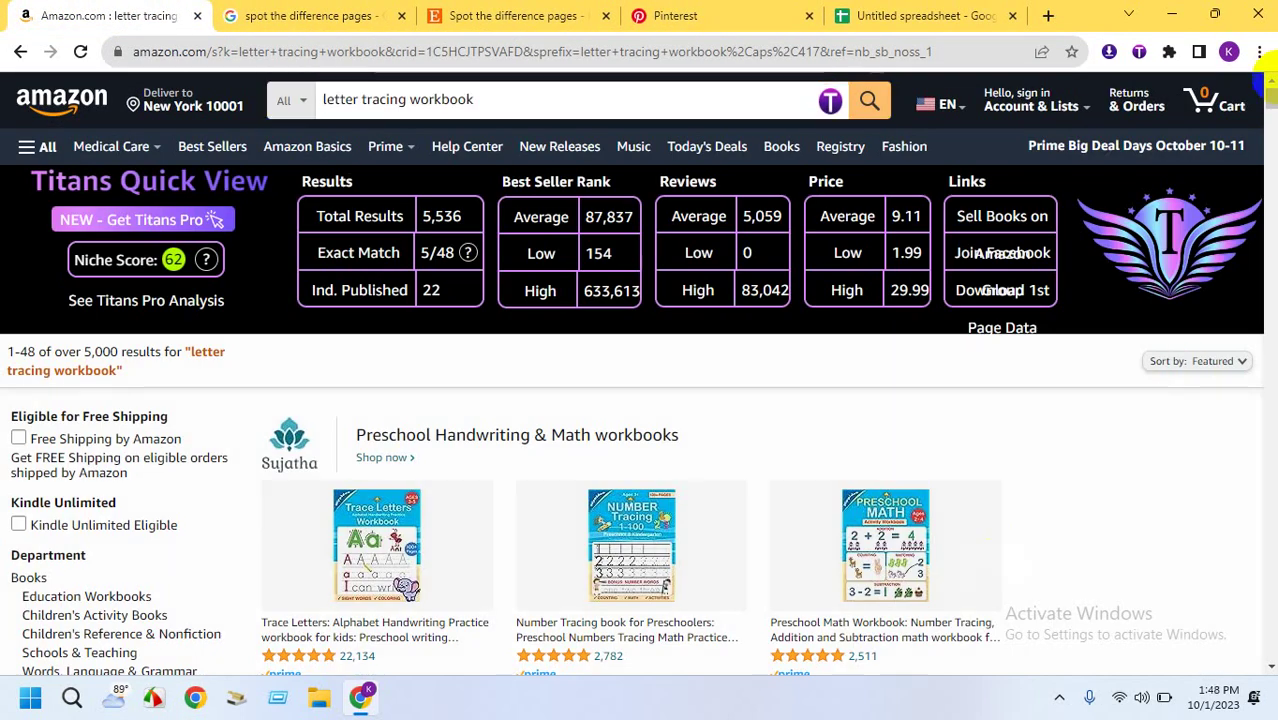
pyautogui.moveTo(1270, 112); pyautogui.dragTo(1268, 226)
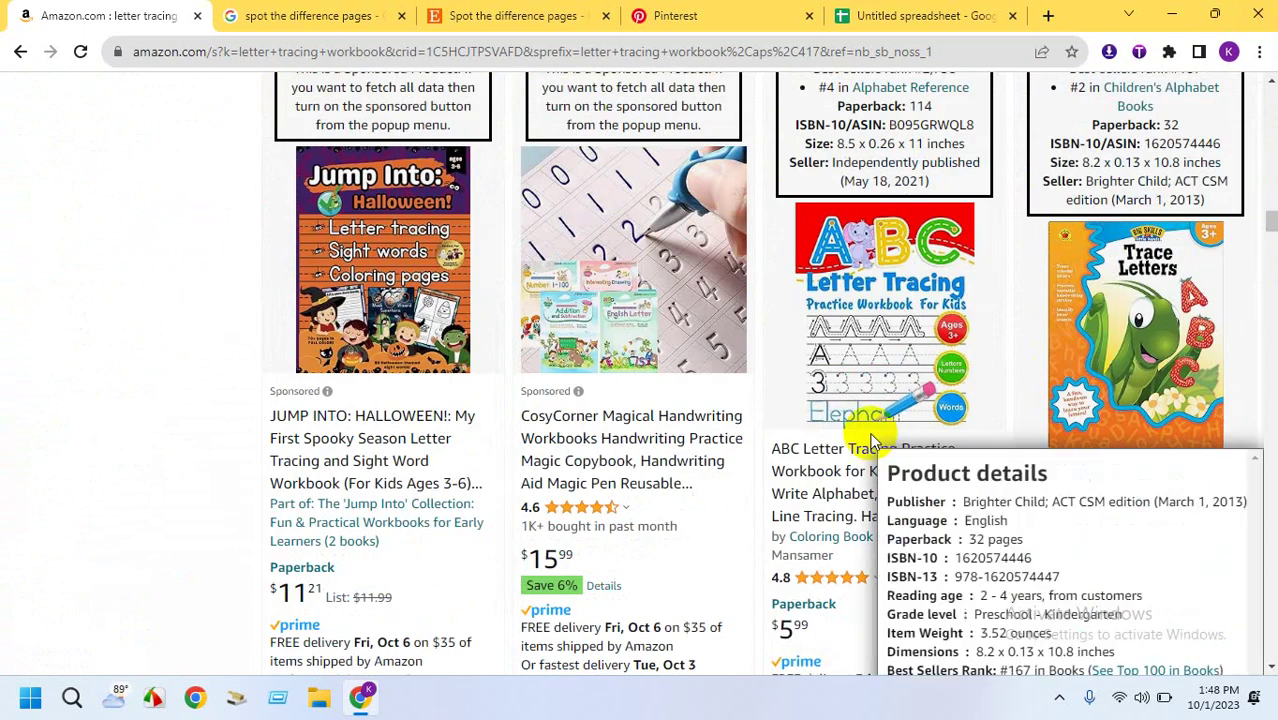
pyautogui.rightClick(800, 76)
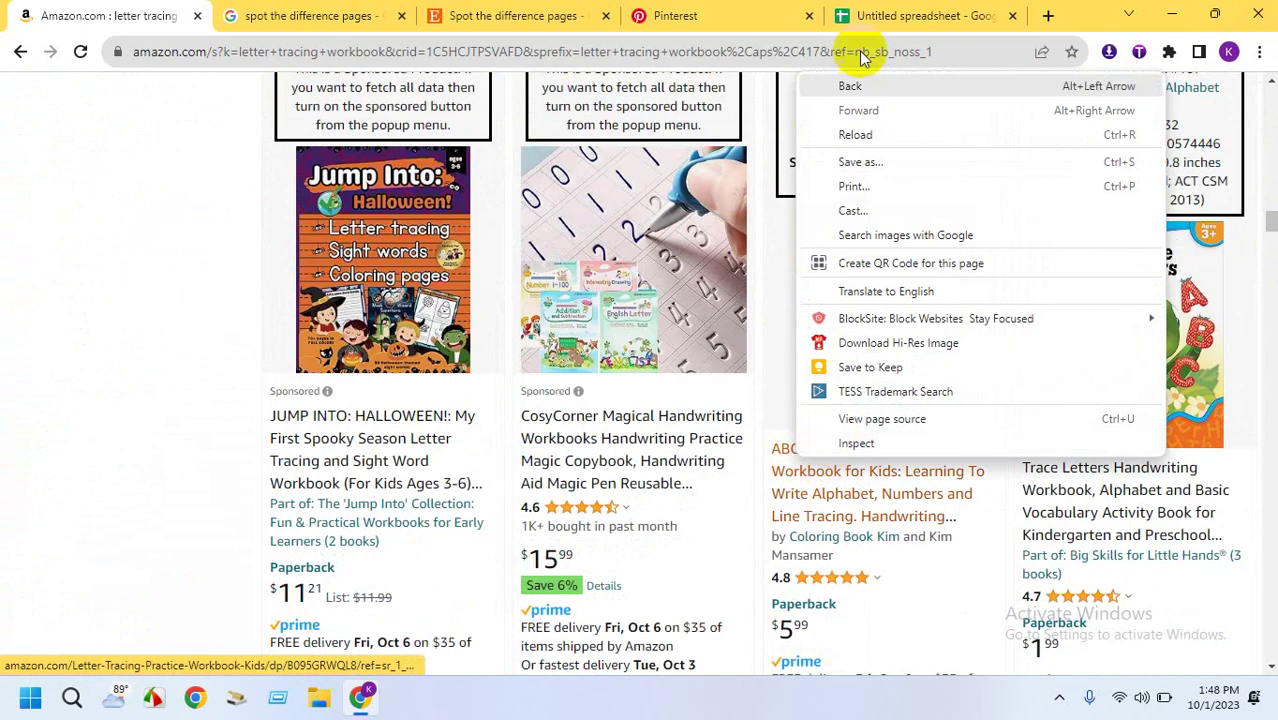
pyautogui.click(788, 494)
pyautogui.rightClick(791, 491)
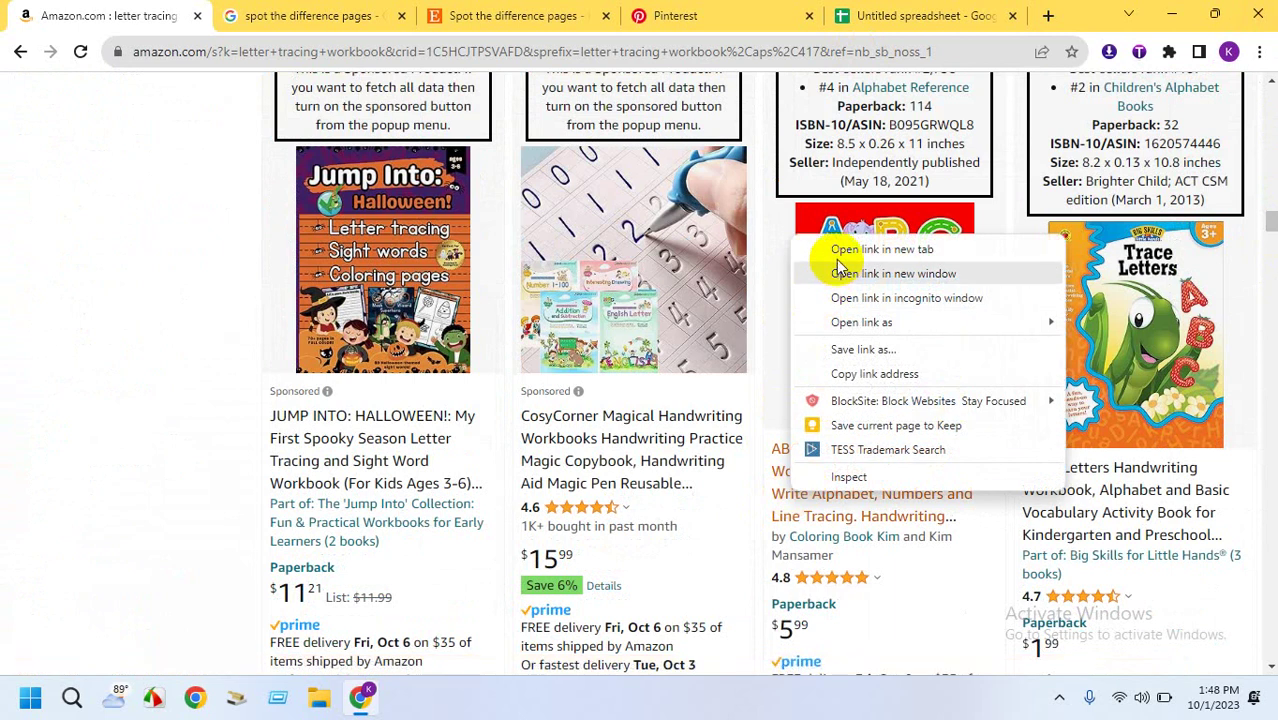
pyautogui.click(856, 258)
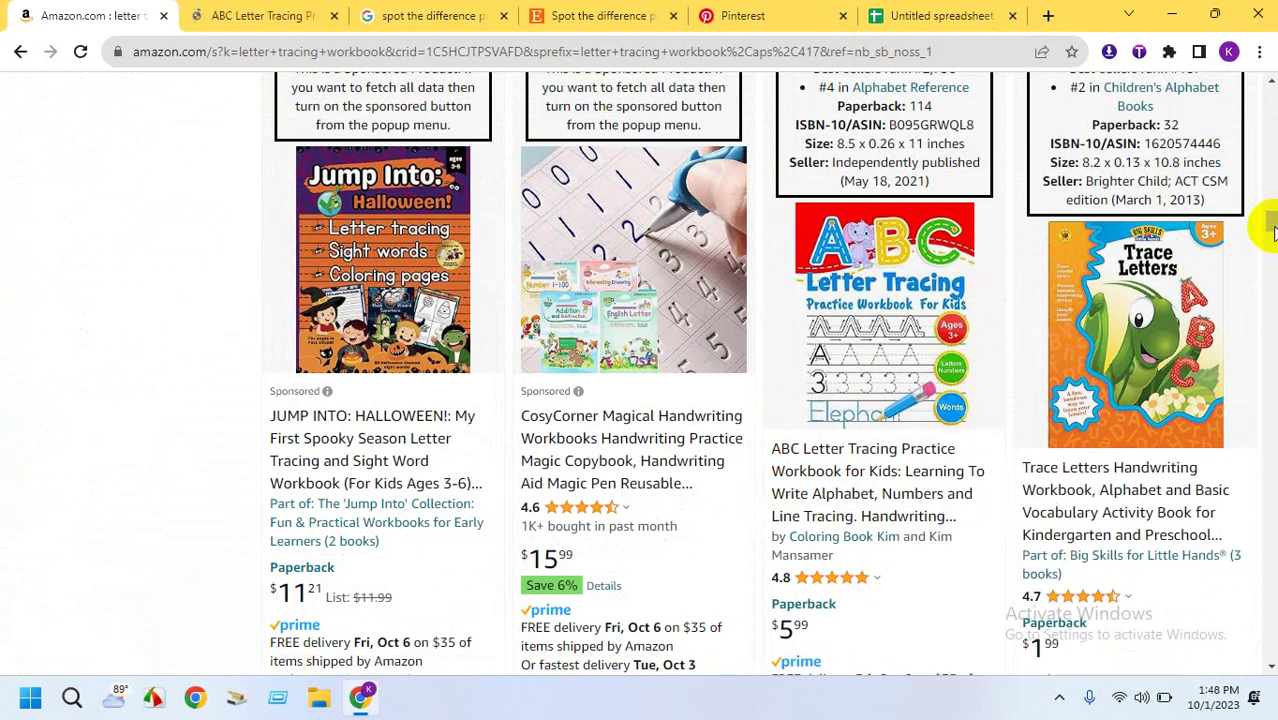
# Open My First Giant Tracing Workbook from the search results in a new browser tab
pyautogui.moveTo(1272, 232); pyautogui.dragTo(1266, 262)
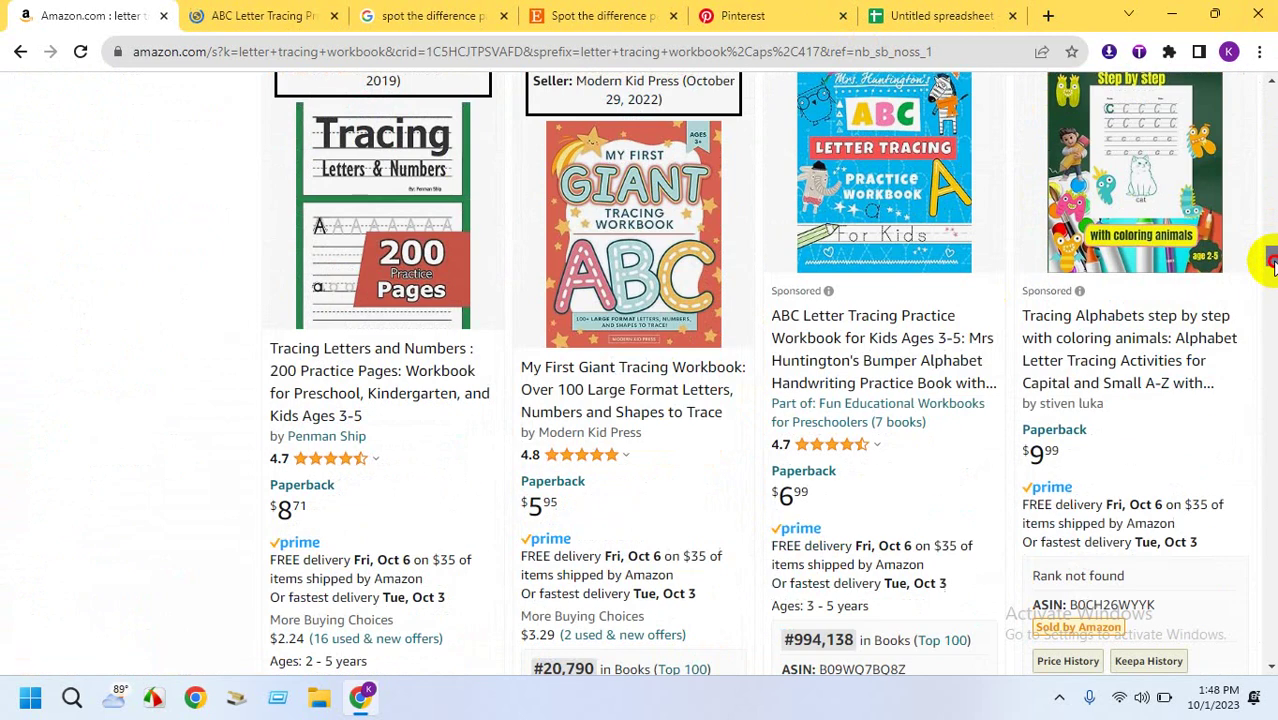
pyautogui.moveTo(525, 345)
pyautogui.rightClick(530, 345)
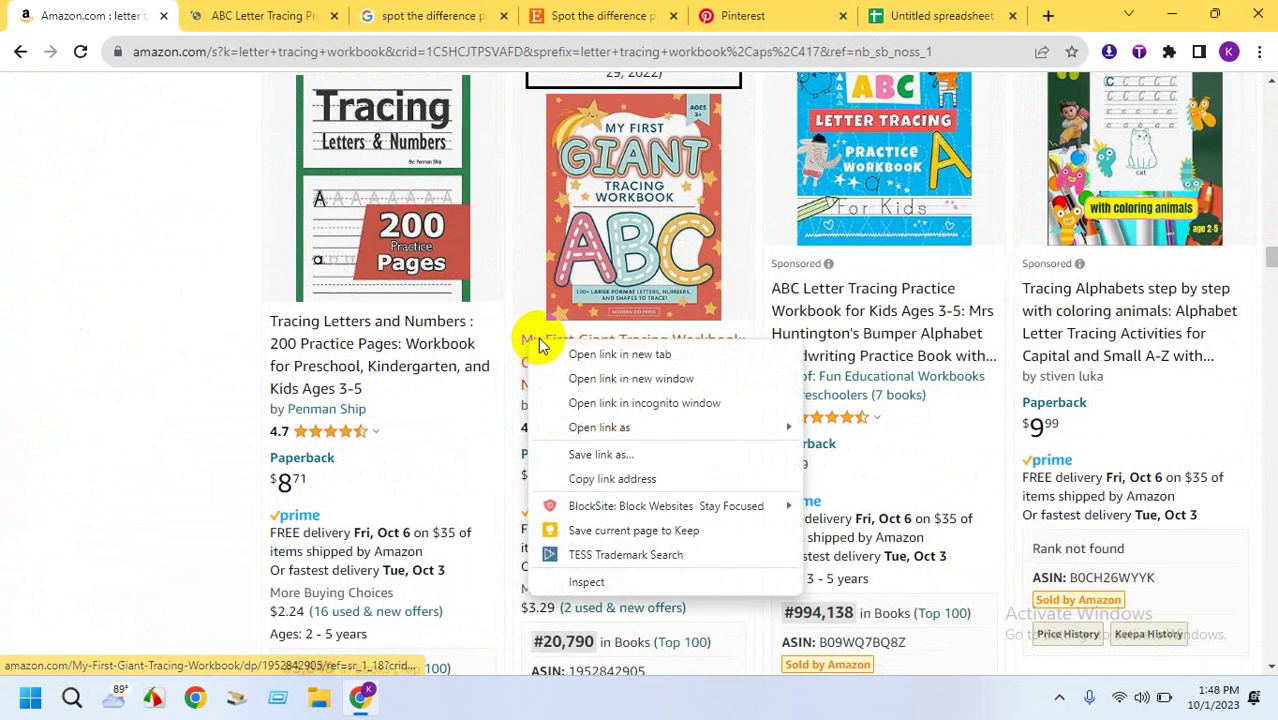
pyautogui.click(553, 354)
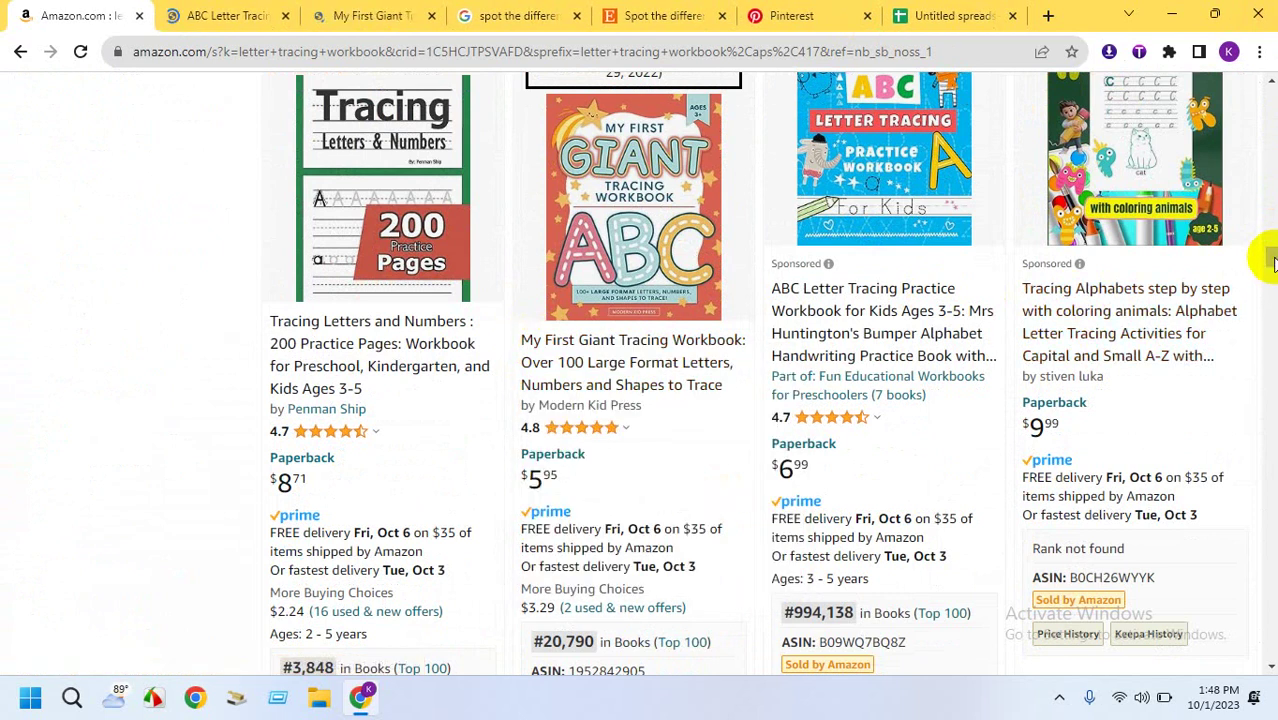
# Open the ABC Activity Book & Alphabet Letter Tracing workbook from the search results in a new browser tab
pyautogui.moveTo(1272, 262); pyautogui.dragTo(1272, 285)
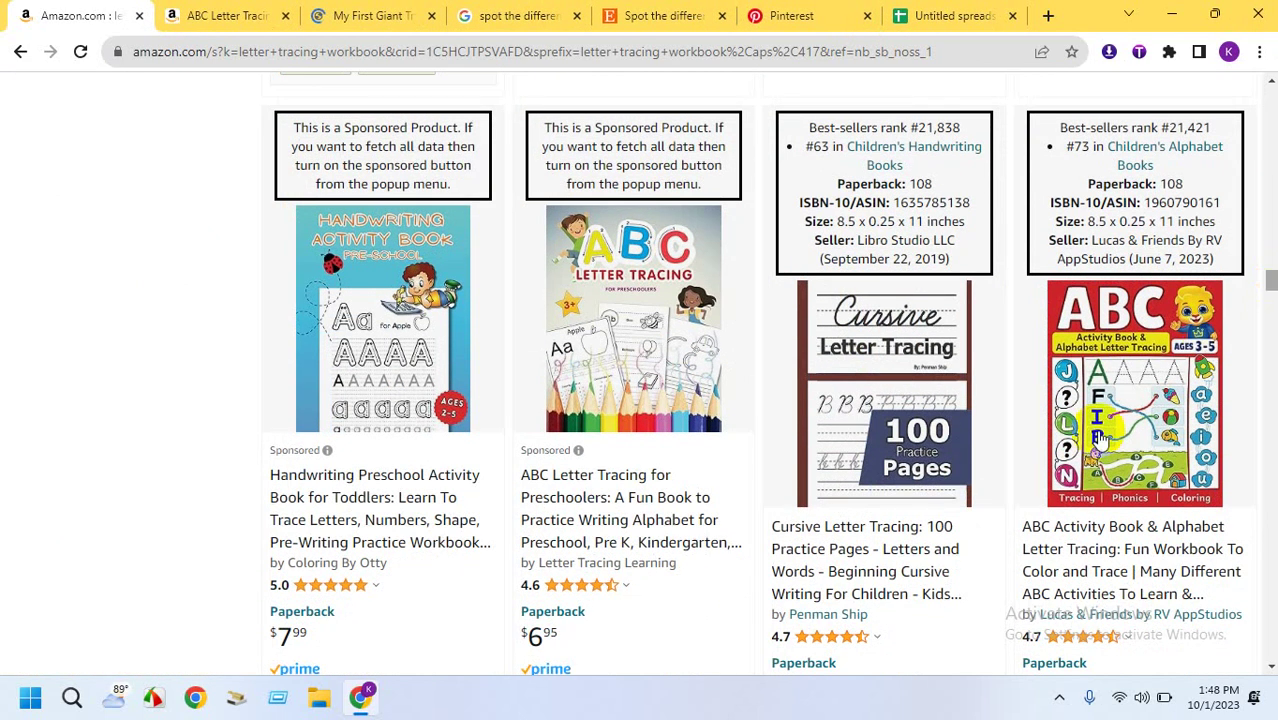
pyautogui.rightClick(1050, 516)
pyautogui.click(866, 290)
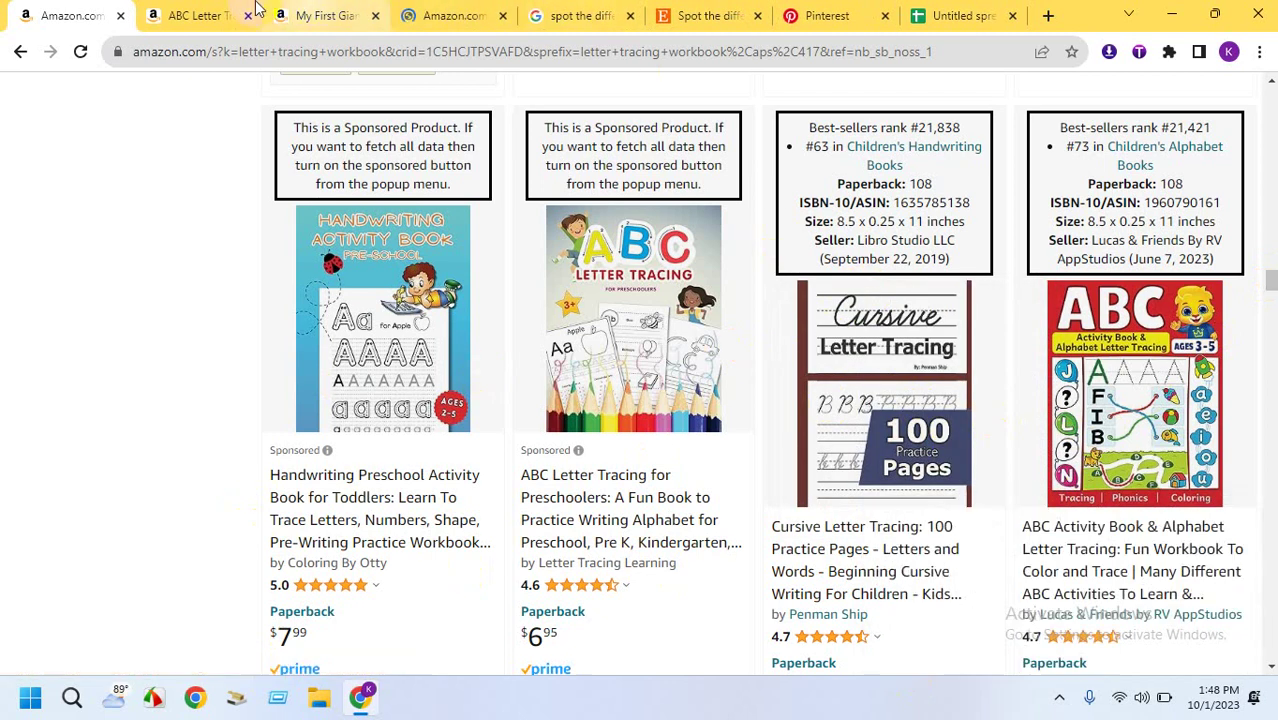
# Expand the ABC Letter Tracing Practice Workbook's full description and examine which exercises the book includes
pyautogui.click(210, 12)
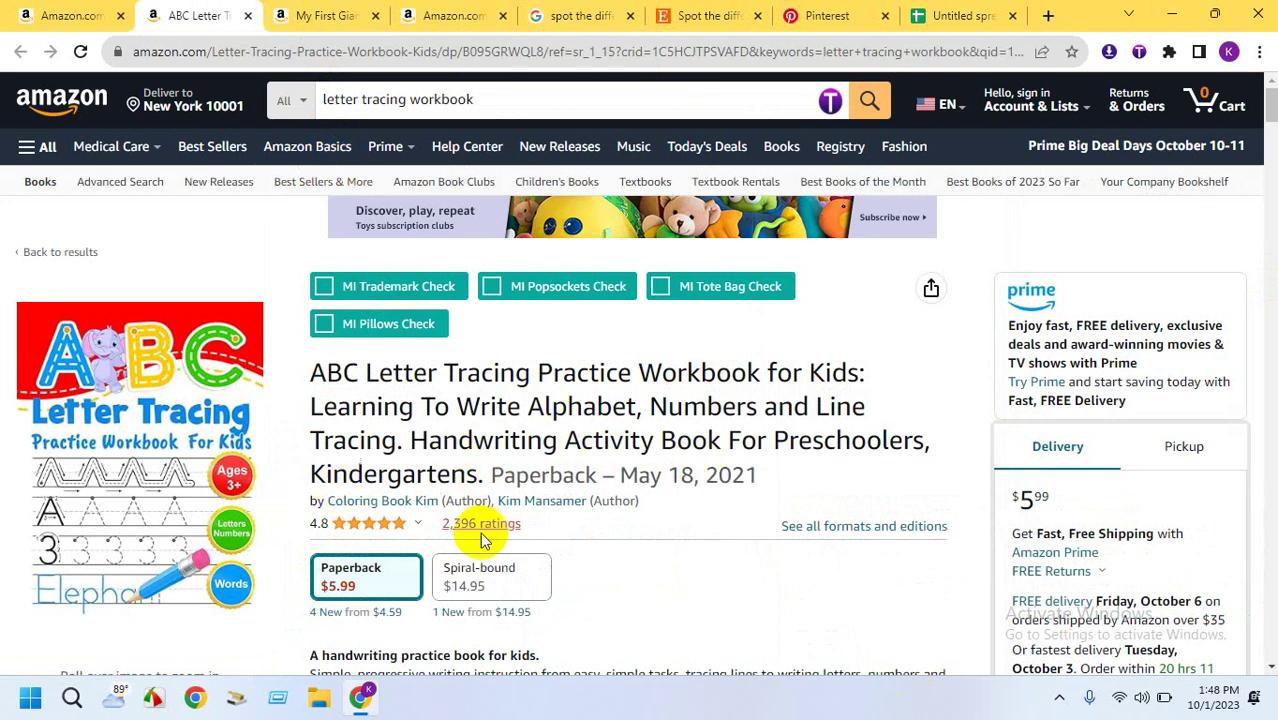
pyautogui.scroll(-2, 485, 614)
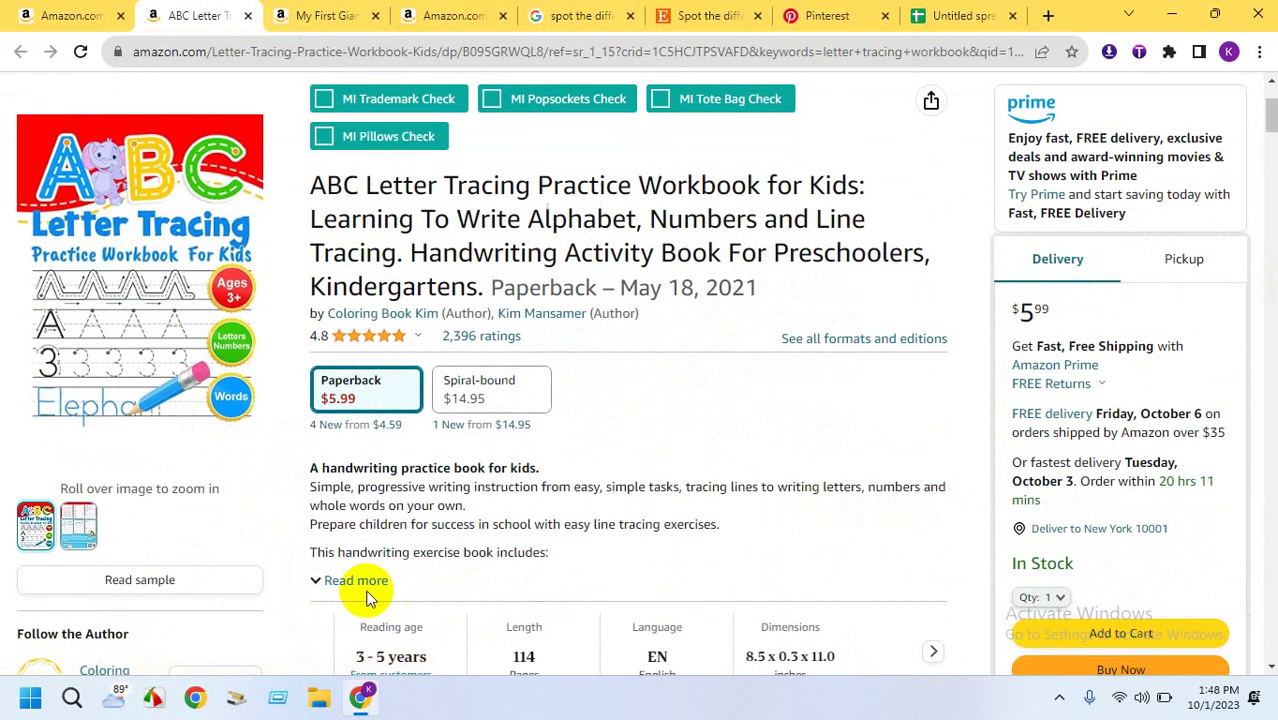
pyautogui.click(353, 580)
pyautogui.scroll(-4, 494, 500)
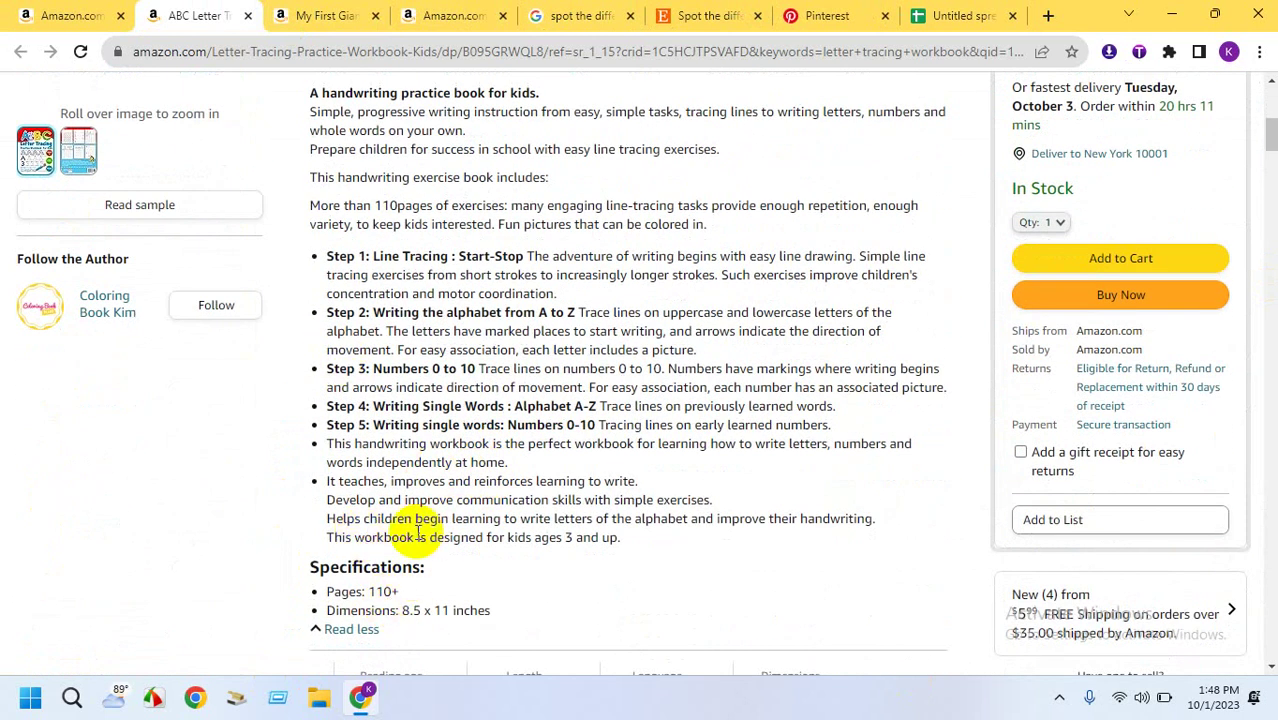
pyautogui.scroll(1, 418, 533)
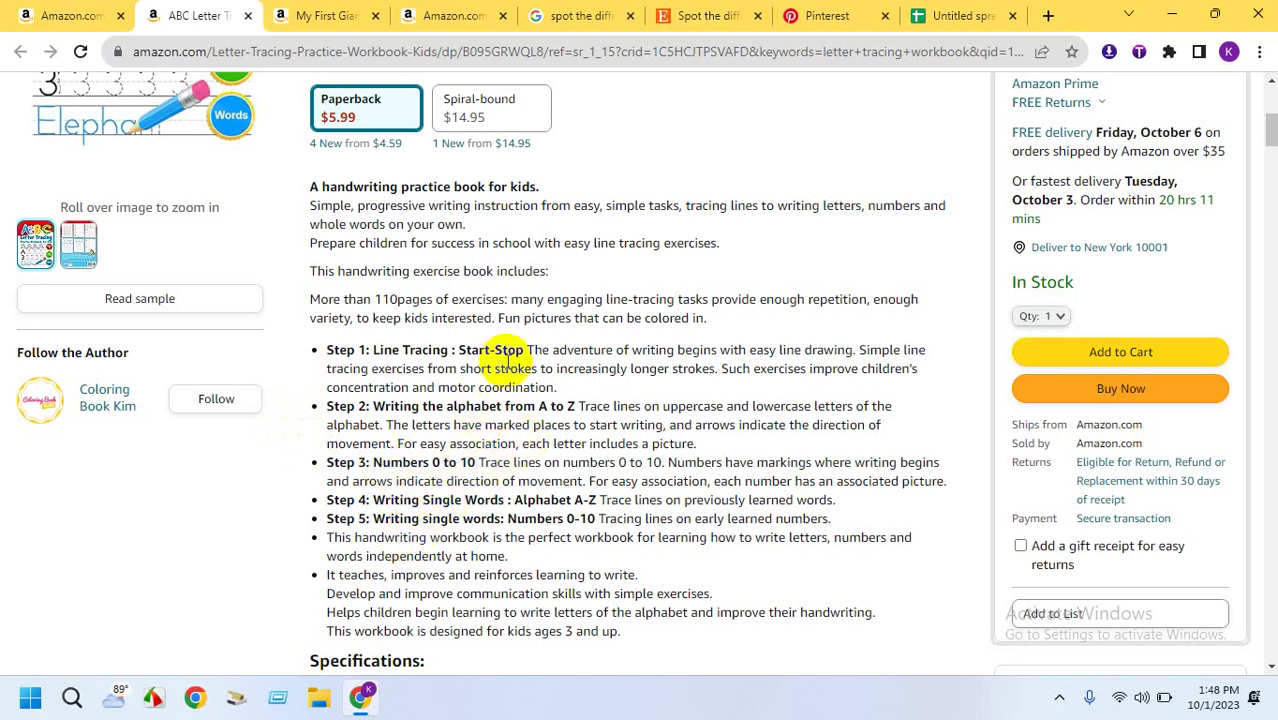
pyautogui.scroll(1, 389, 370)
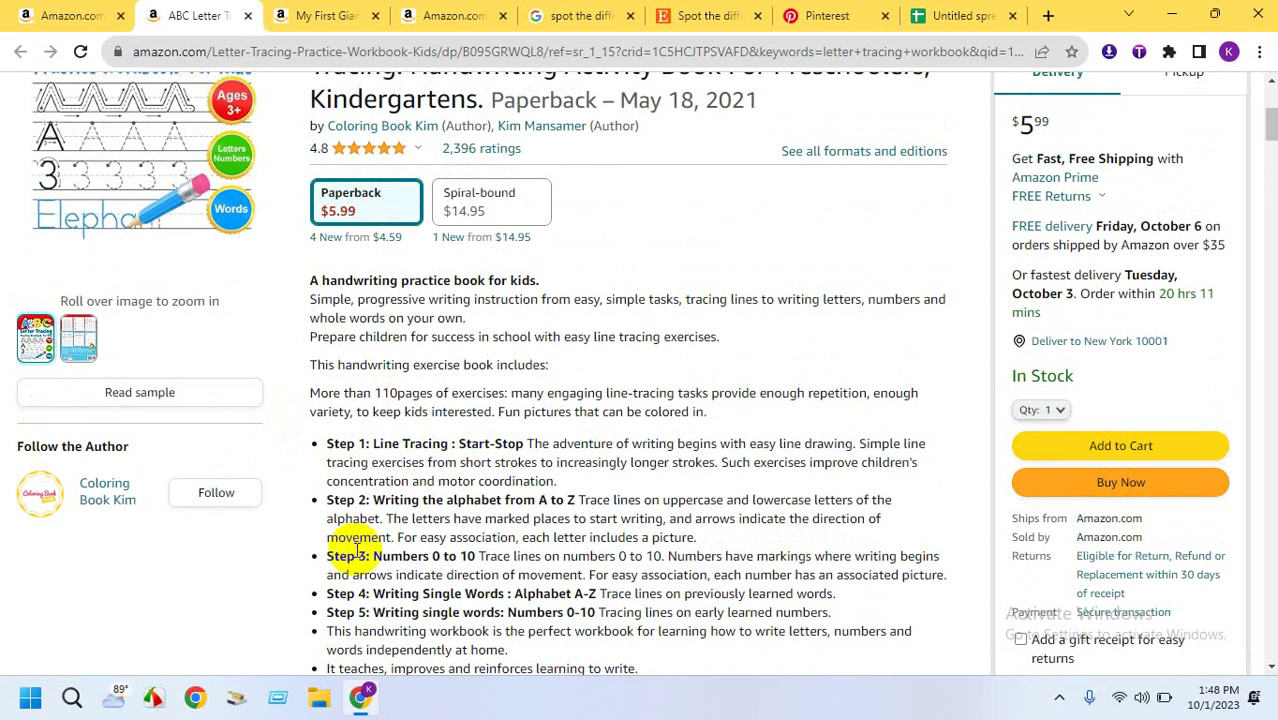
# Open the sample of the ABC Letter Tracing Practice Workbook and look through its preview pages
pyautogui.click(117, 392)
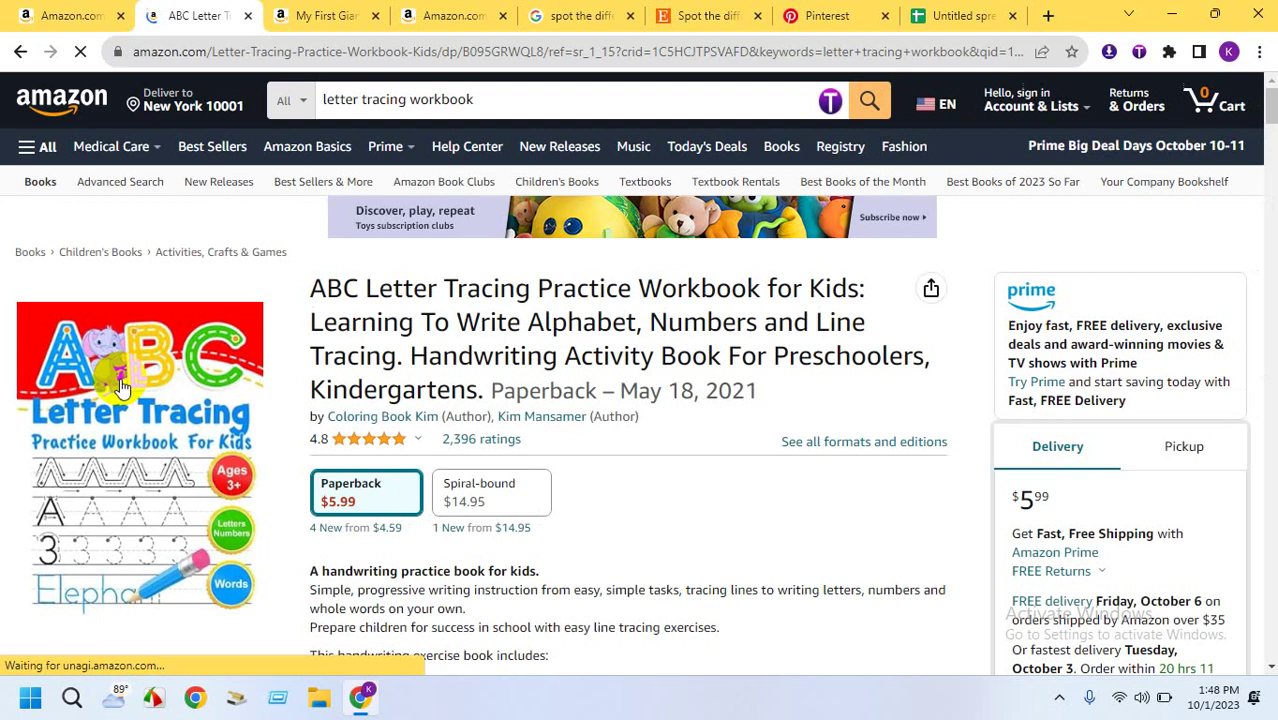
pyautogui.click(121, 386)
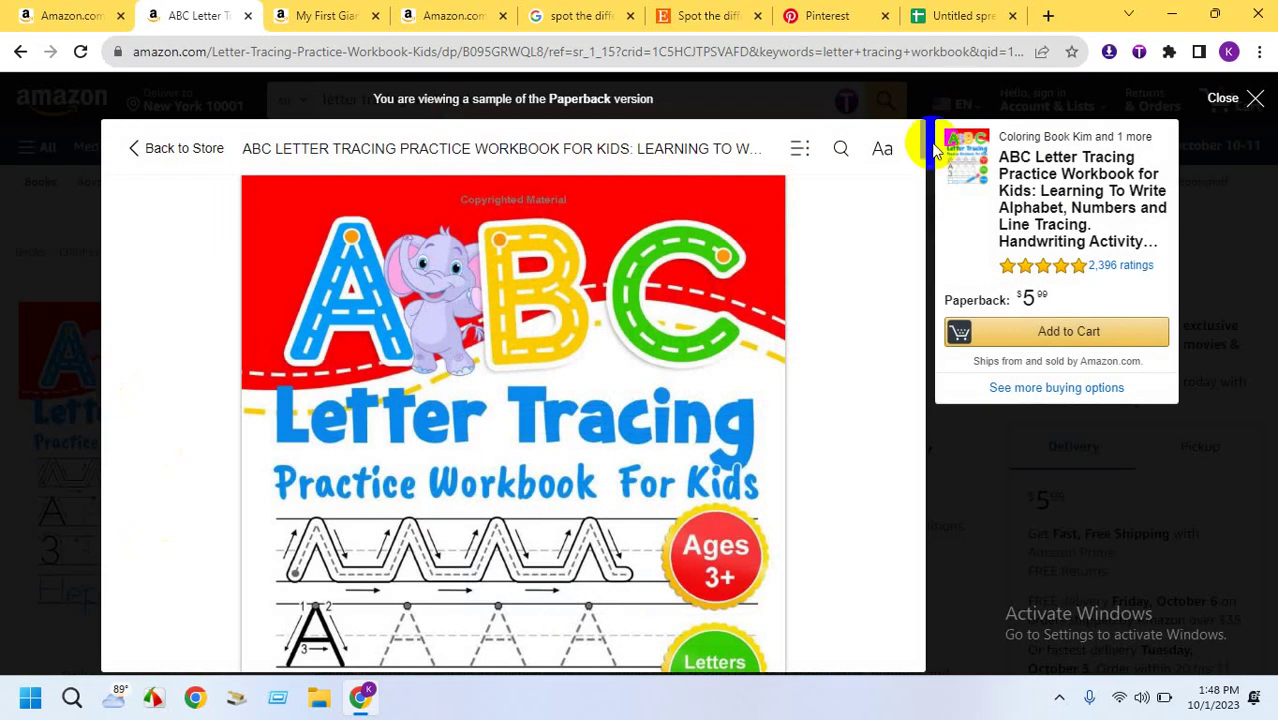
pyautogui.moveTo(925, 135)
pyautogui.mouseDown()
pyautogui.moveTo(948, 310)
pyautogui.moveTo(930, 365)
pyautogui.moveTo(933, 542)
pyautogui.moveTo(947, 536)
pyautogui.mouseUp()
pyautogui.click(947, 536)
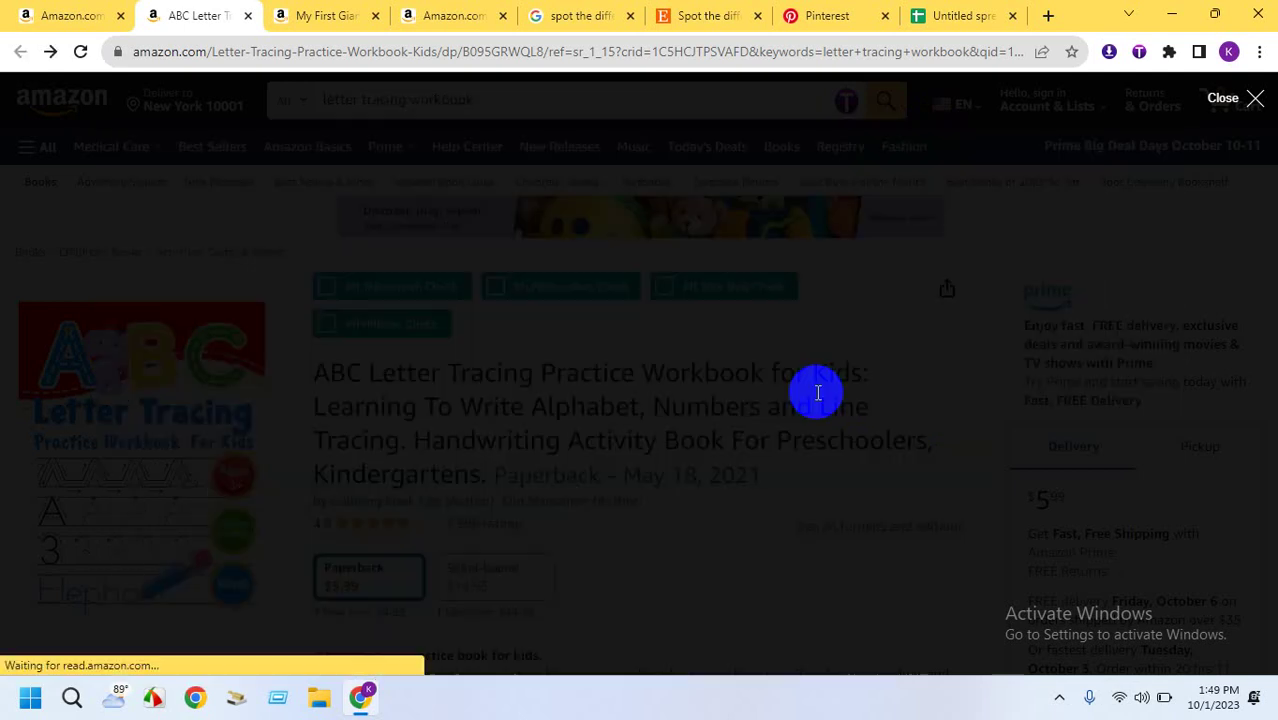
# Expand the full description of My First Giant Tracing Workbook and examine its contents and features
pyautogui.click(322, 16)
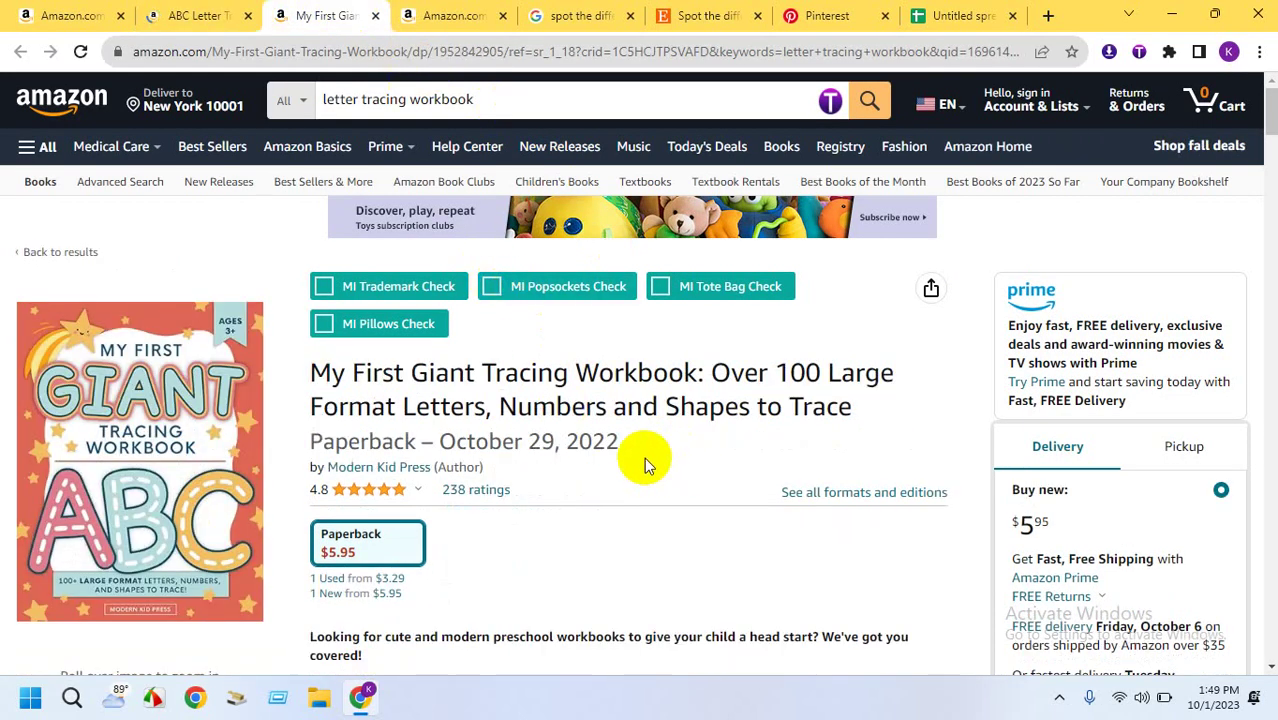
pyautogui.scroll(-3, 508, 540)
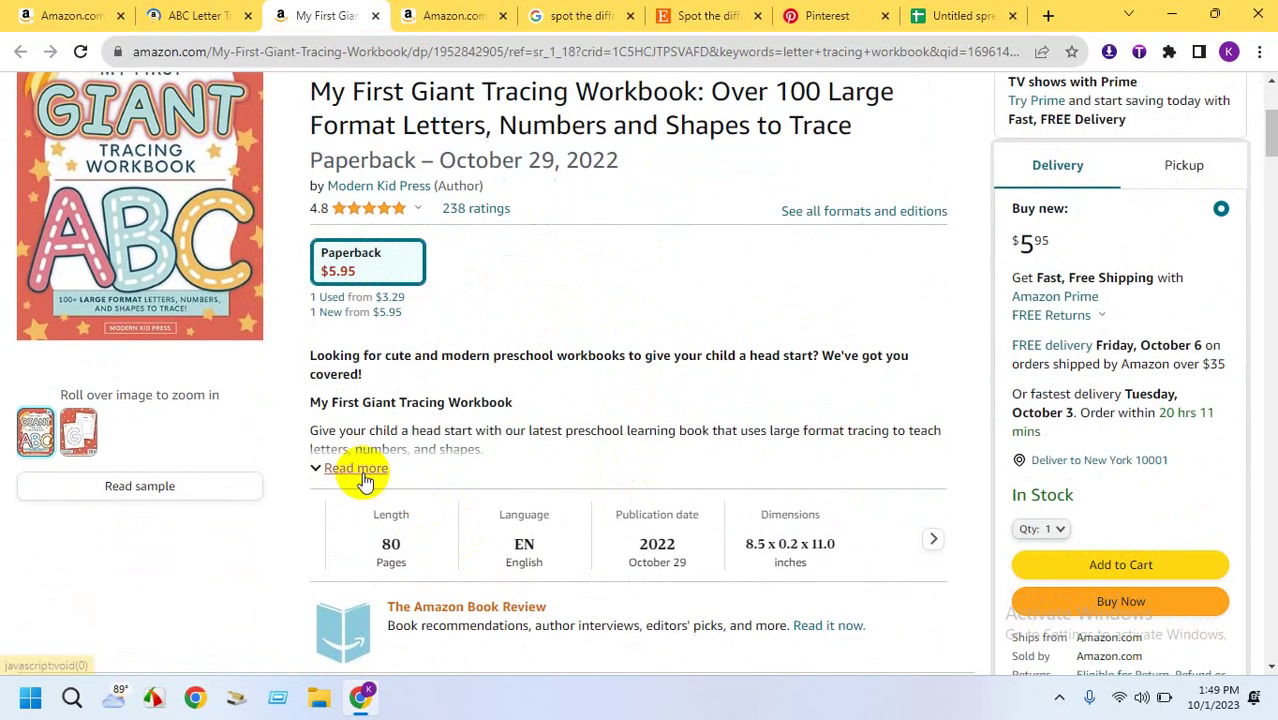
pyautogui.click(356, 468)
pyautogui.scroll(-3, 503, 348)
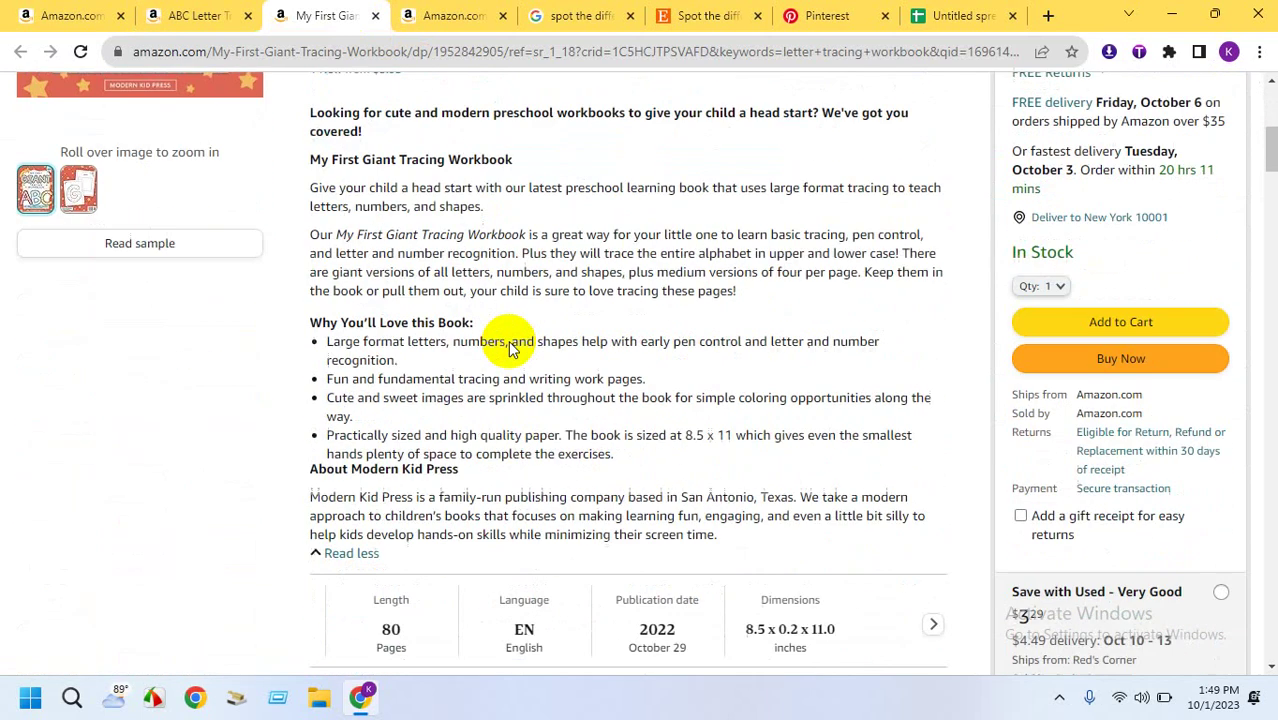
pyautogui.scroll(3, 239, 427)
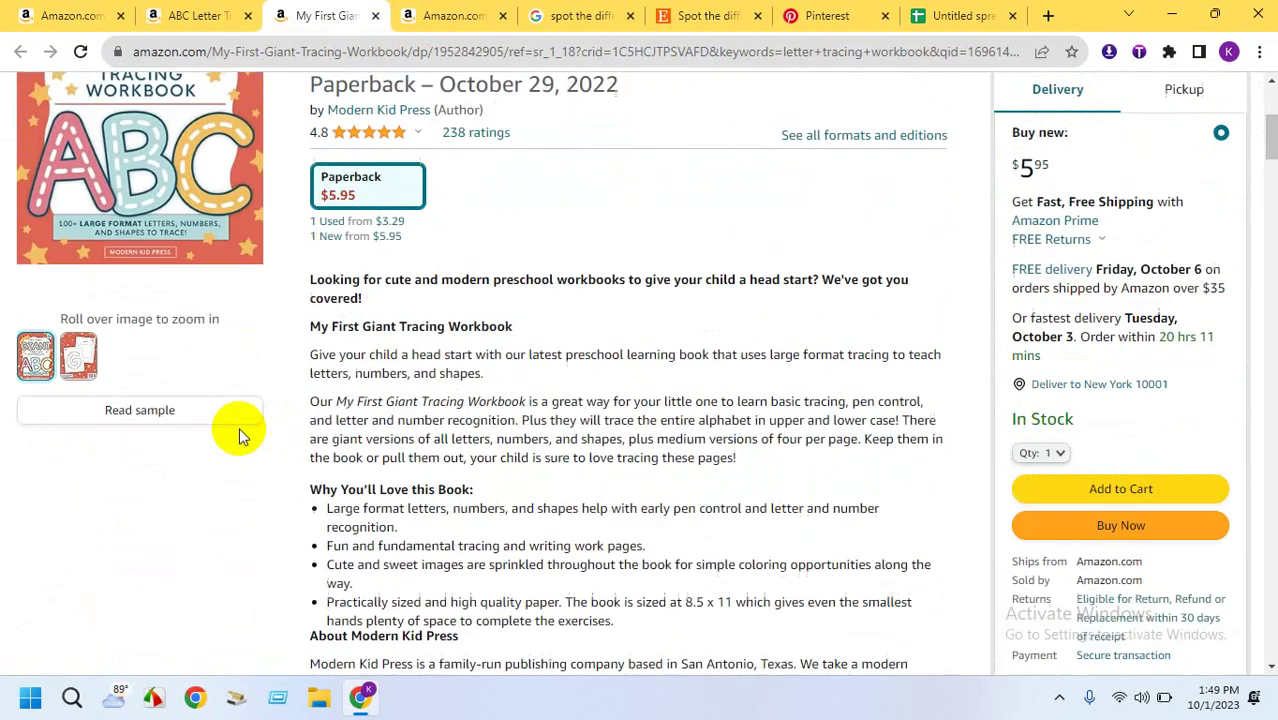
# Open the sample of My First Giant Tracing Workbook and look through its interior pages
pyautogui.click(200, 487)
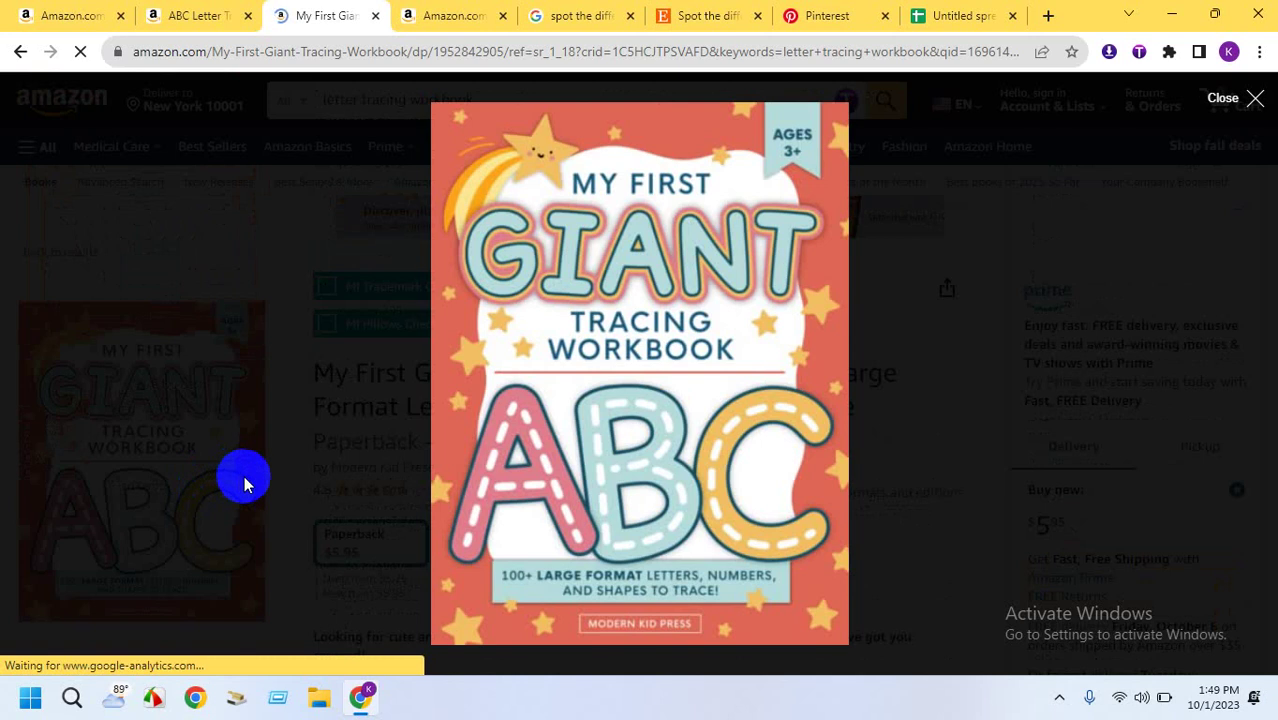
pyautogui.click(244, 476)
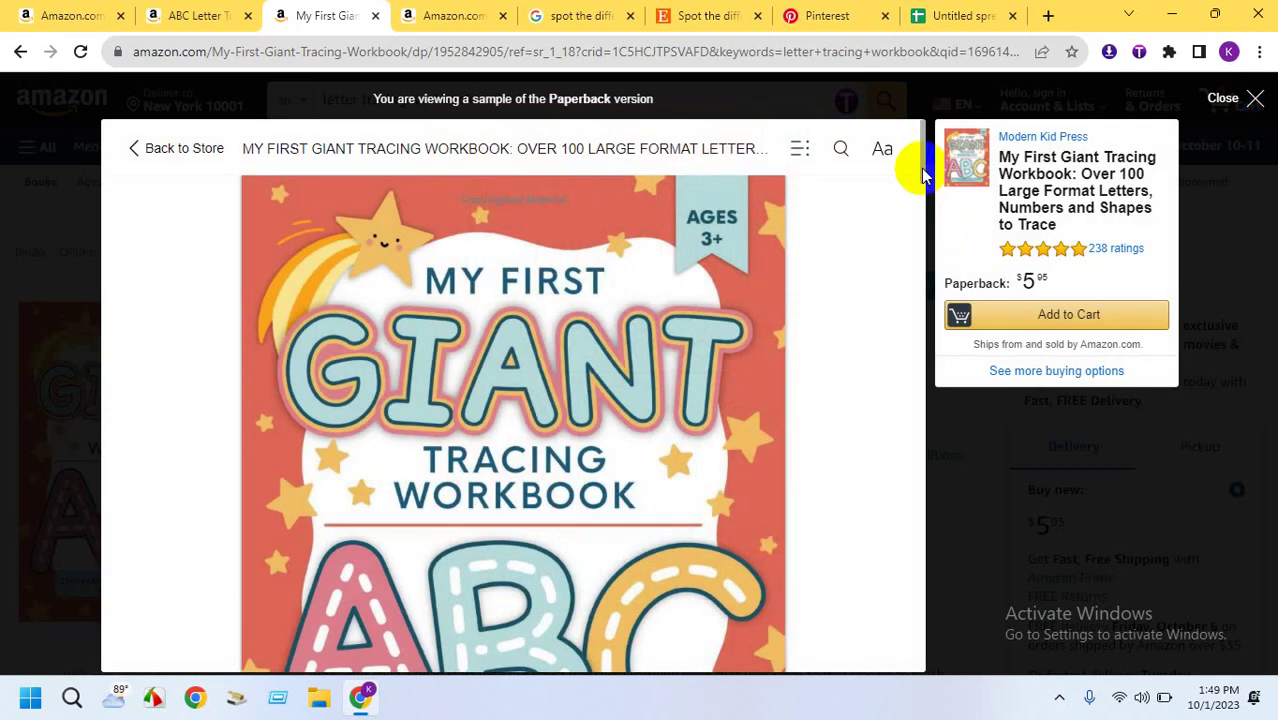
pyautogui.moveTo(922, 177); pyautogui.dragTo(895, 415)
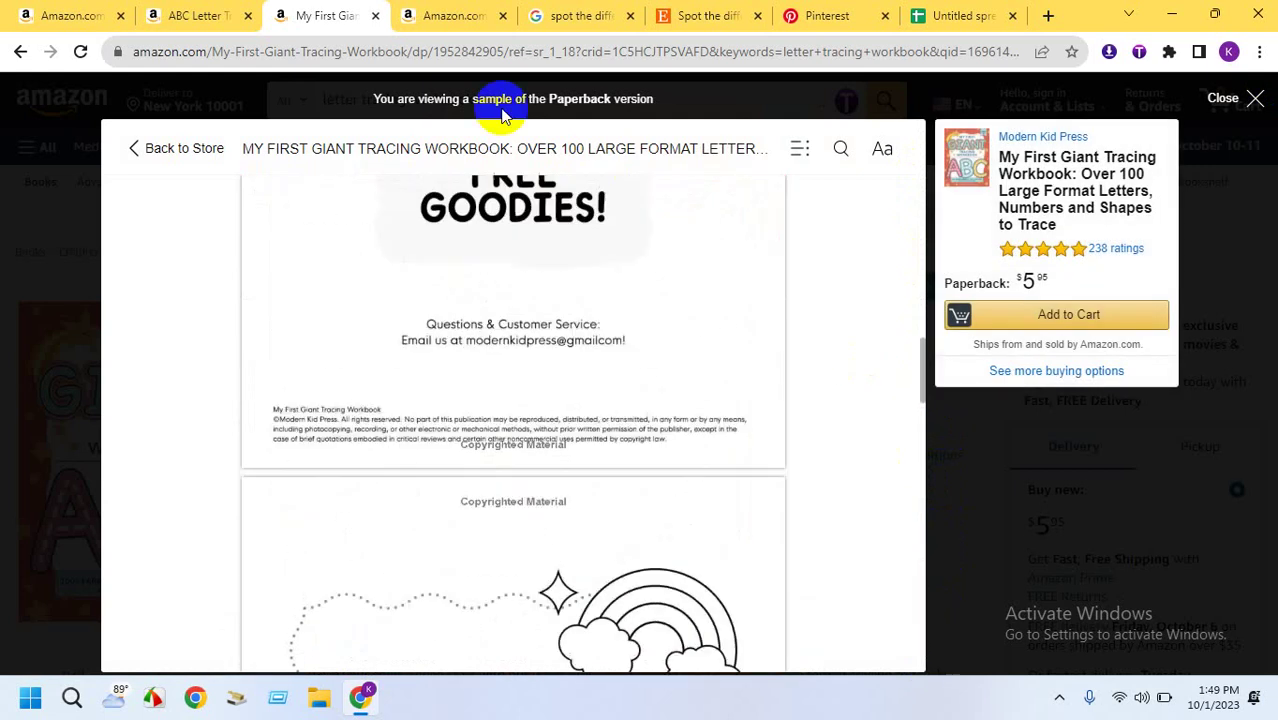
# Expand the ABC Activity Book & Alphabet Letter Tracing description and examine its list of features and activities
pyautogui.click(443, 15)
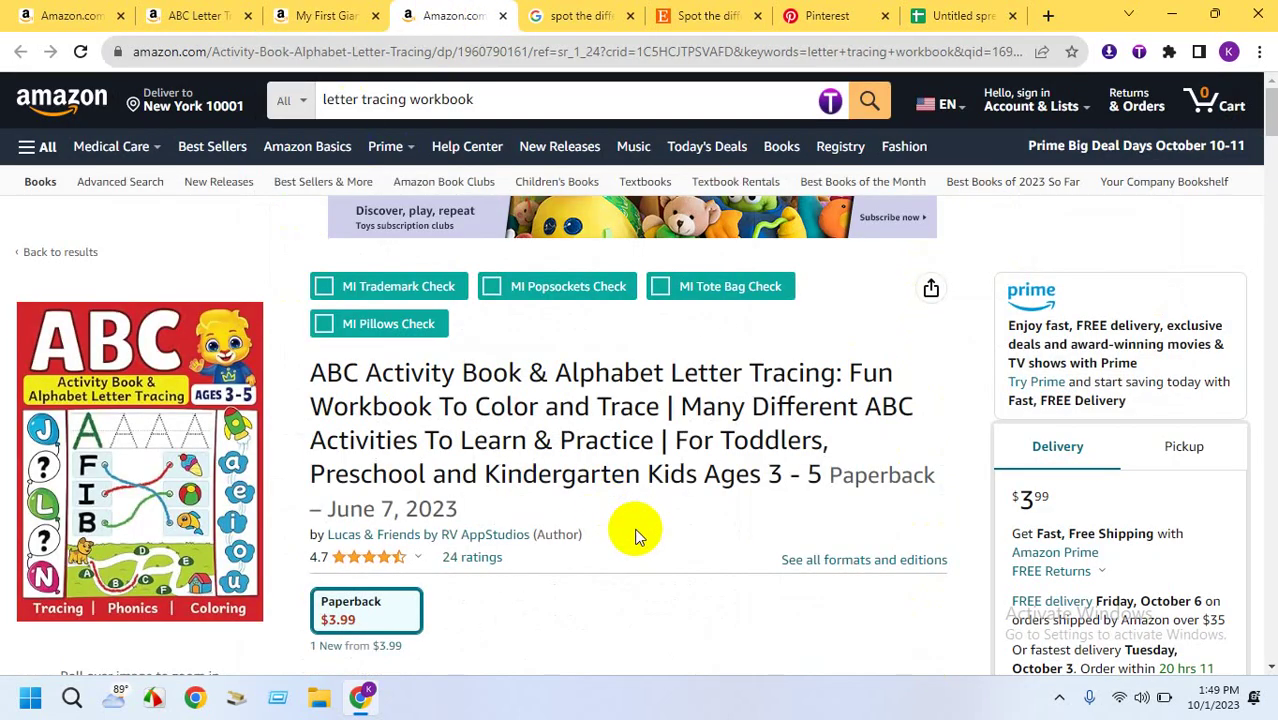
pyautogui.scroll(-2, 622, 511)
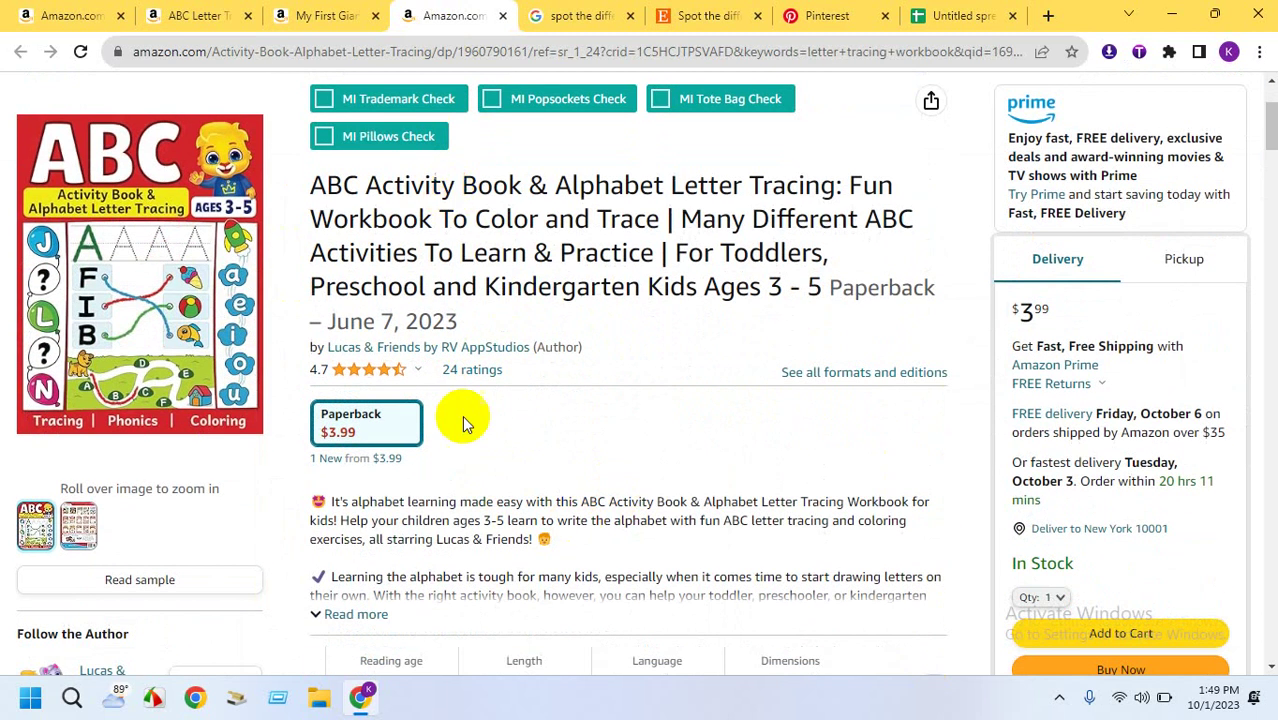
pyautogui.click(350, 615)
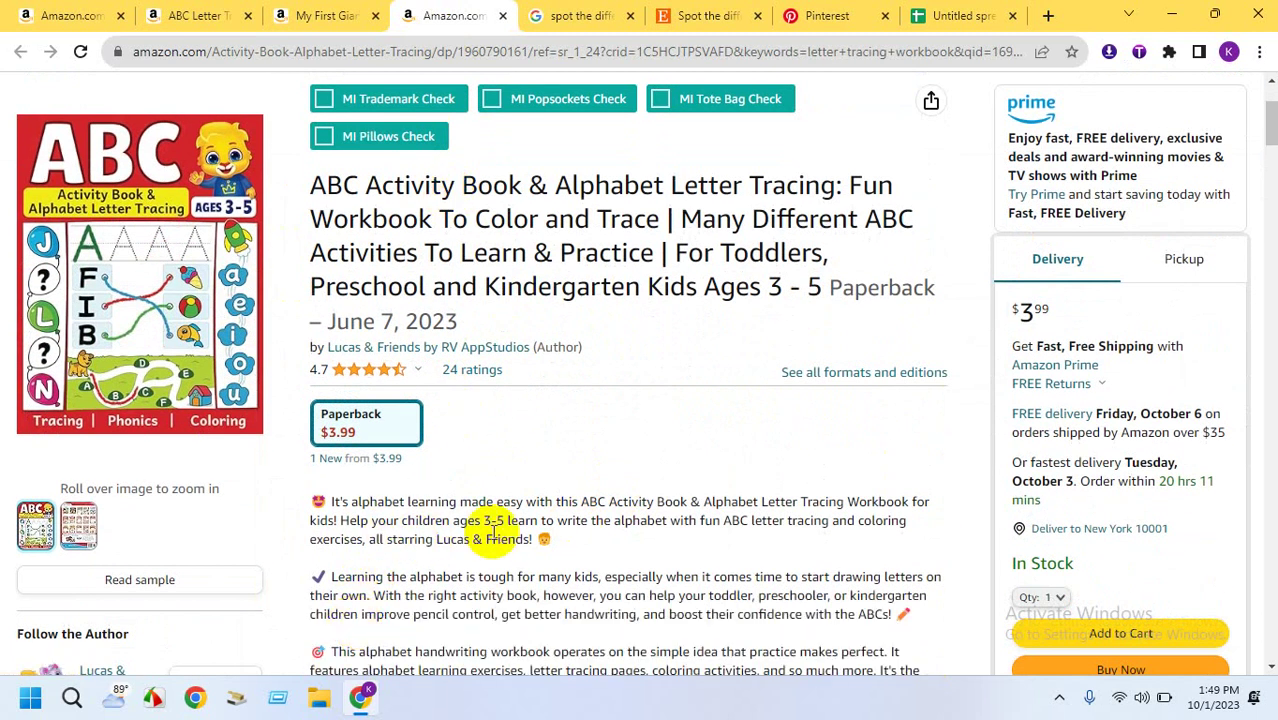
pyautogui.scroll(-3, 497, 535)
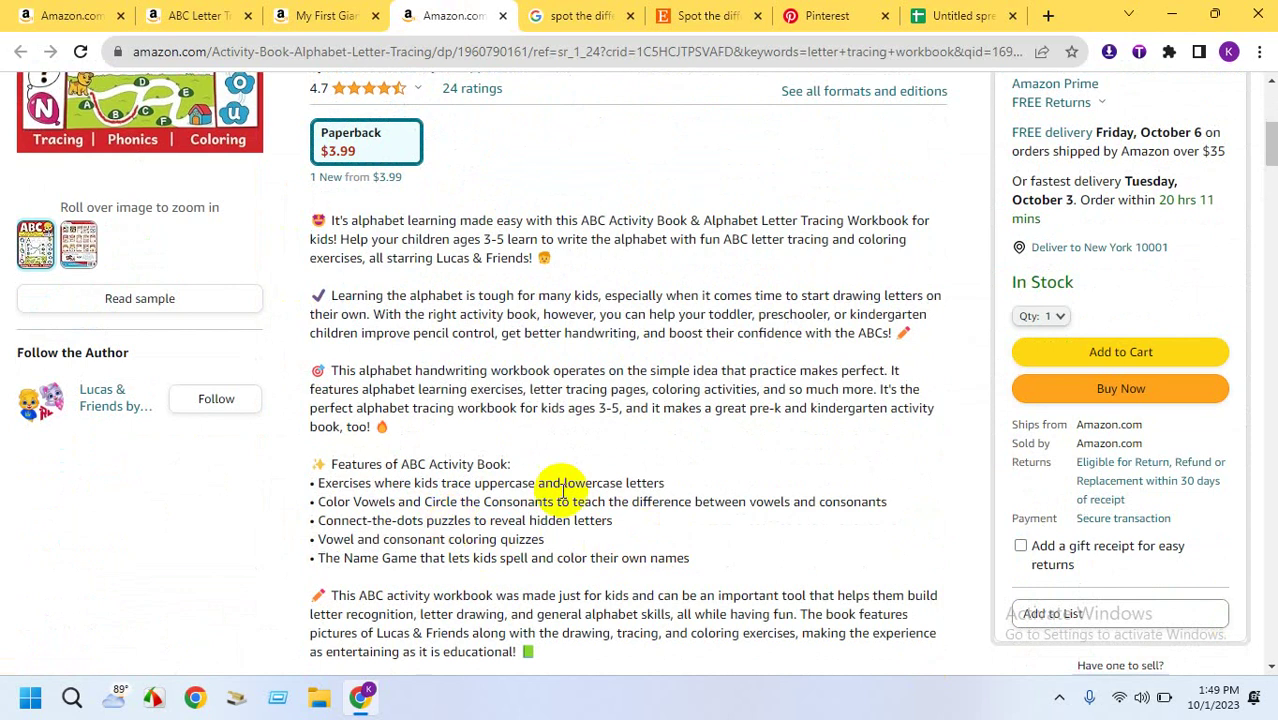
pyautogui.scroll(-2, 579, 485)
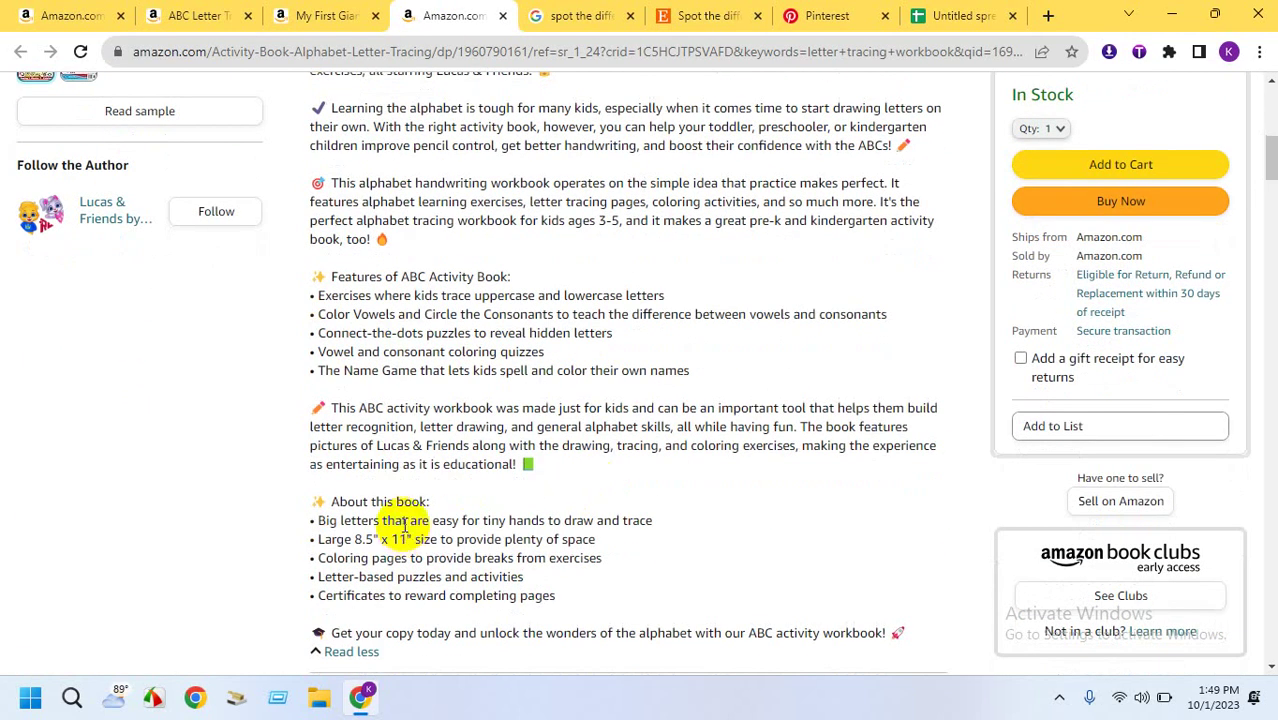
# Open the sample of the ABC Activity Book & Alphabet Letter Tracing and look through its first pages
pyautogui.click(104, 118)
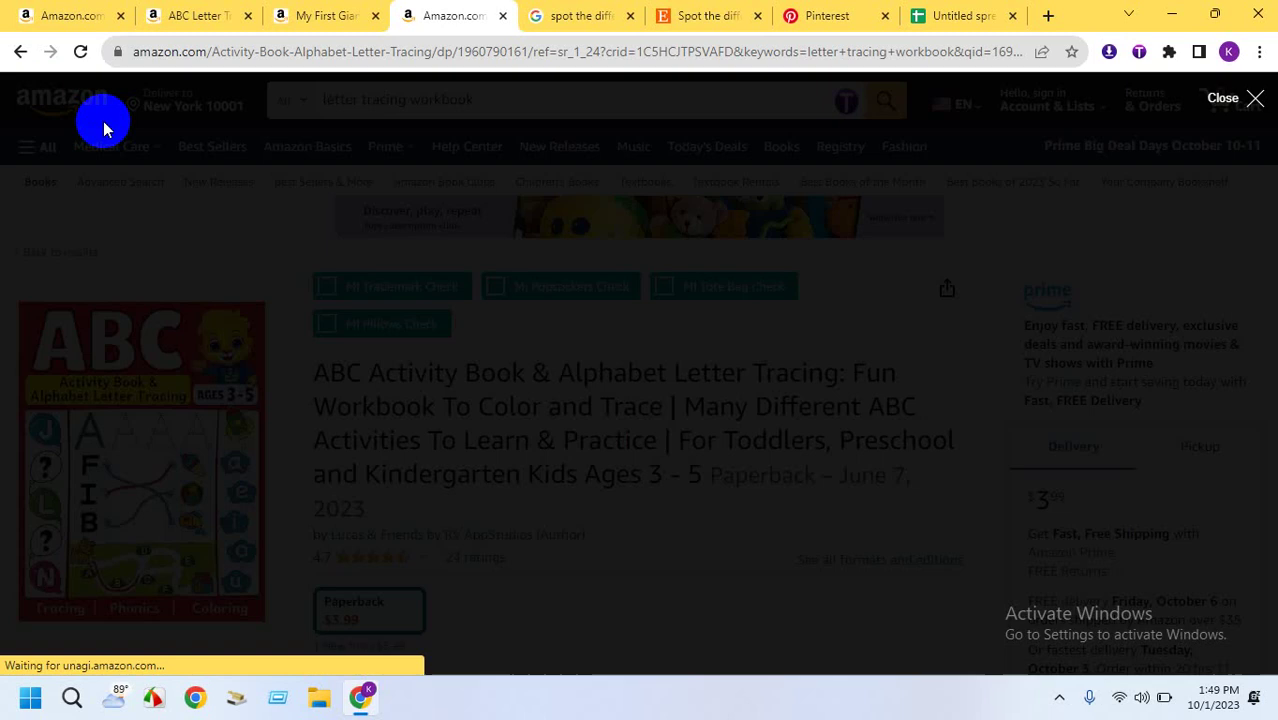
pyautogui.click(84, 124)
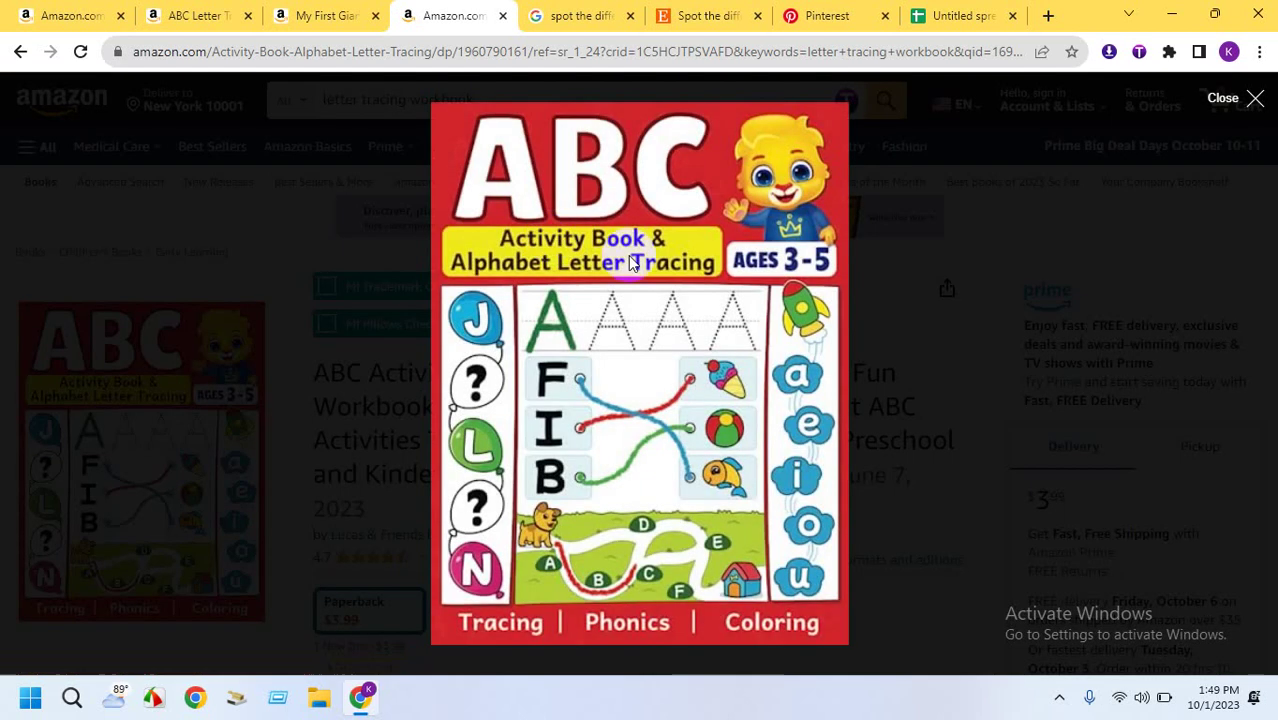
pyautogui.click(1027, 262)
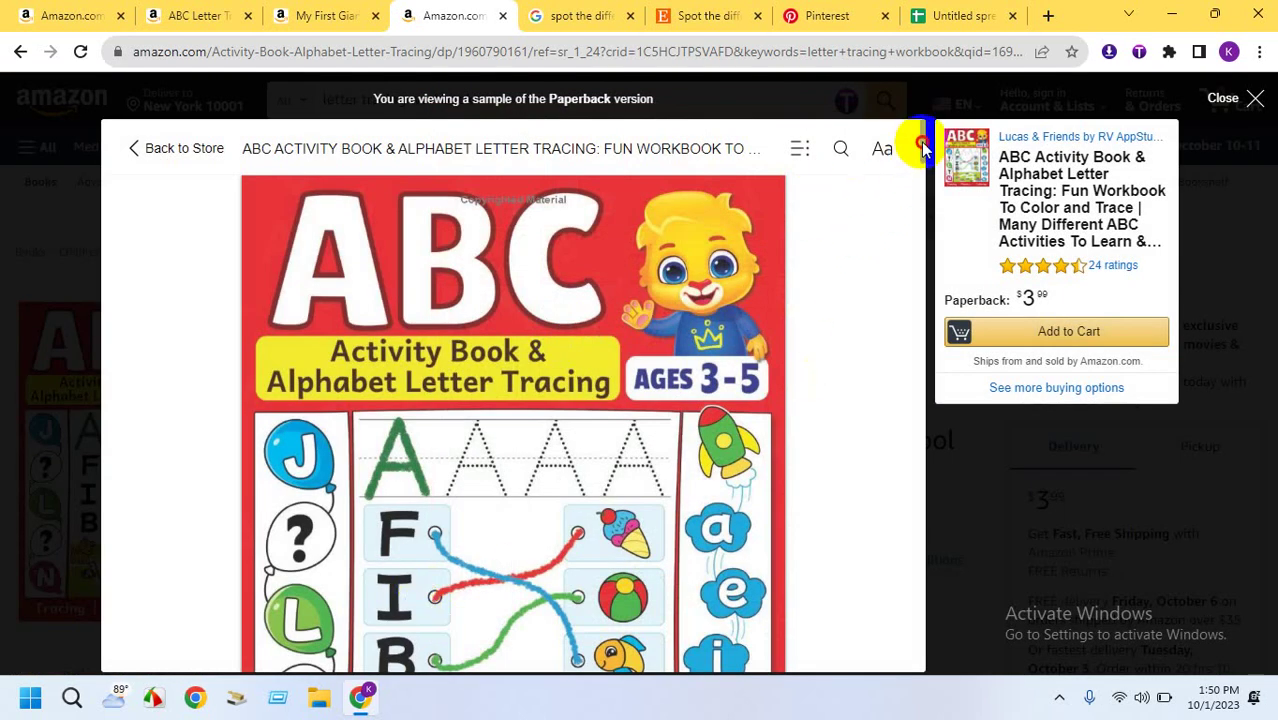
pyautogui.moveTo(922, 146)
pyautogui.mouseDown()
pyautogui.moveTo(901, 491)
pyautogui.moveTo(893, 157)
pyautogui.mouseUp()
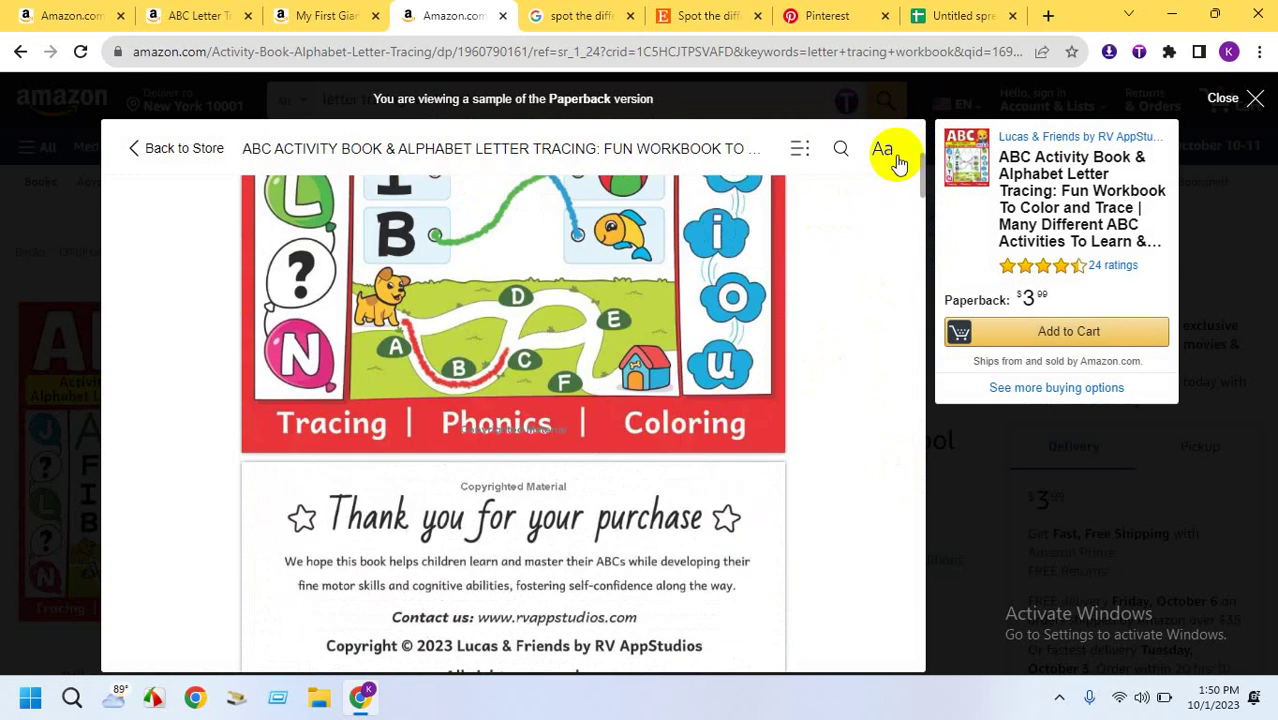
pyautogui.click(603, 14)
pyautogui.click(455, 15)
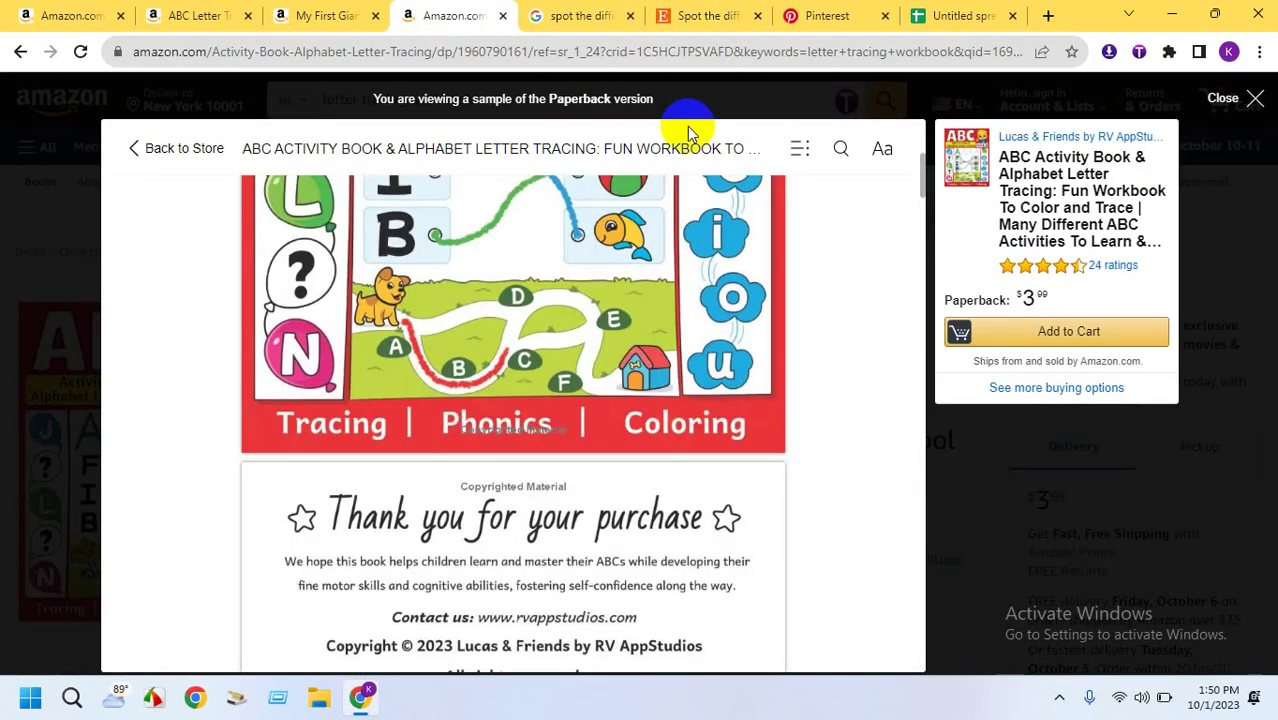
# Move the spreadsheet's browser tab directly after the Amazon book pages and commit the "shape trace" entry in the content column
pyautogui.click(574, 9)
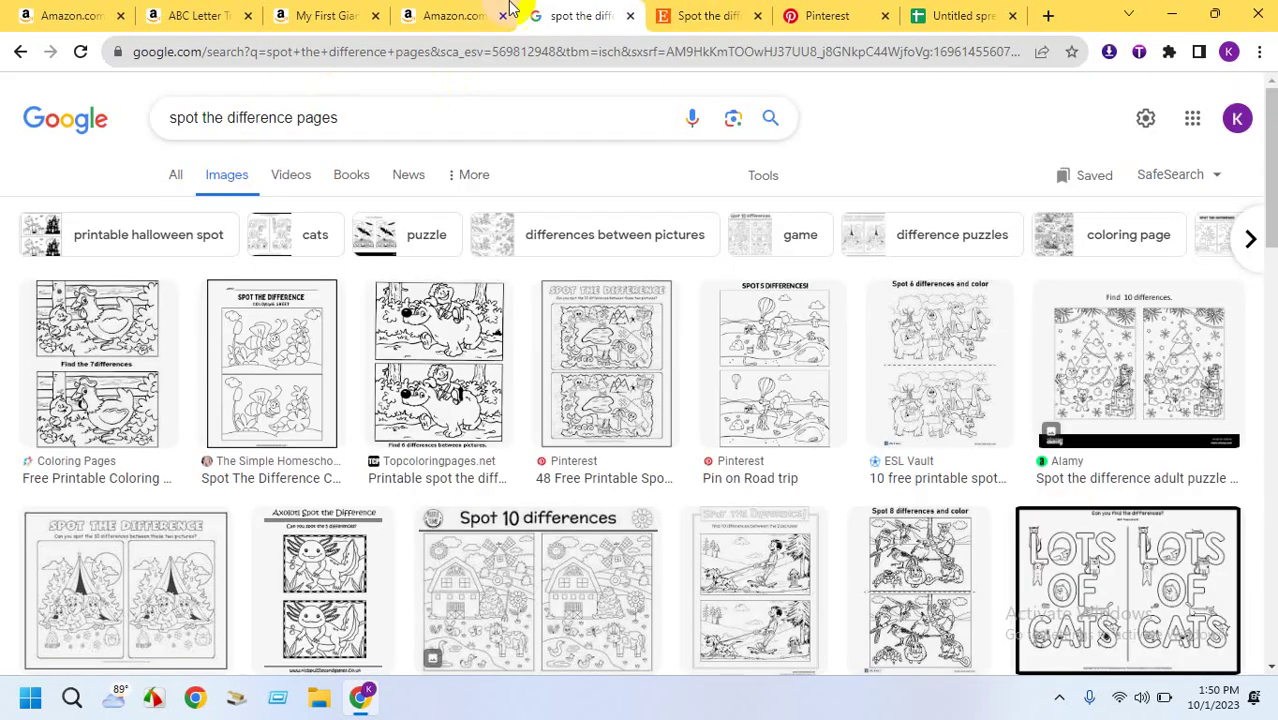
pyautogui.moveTo(930, 12); pyautogui.dragTo(553, 15)
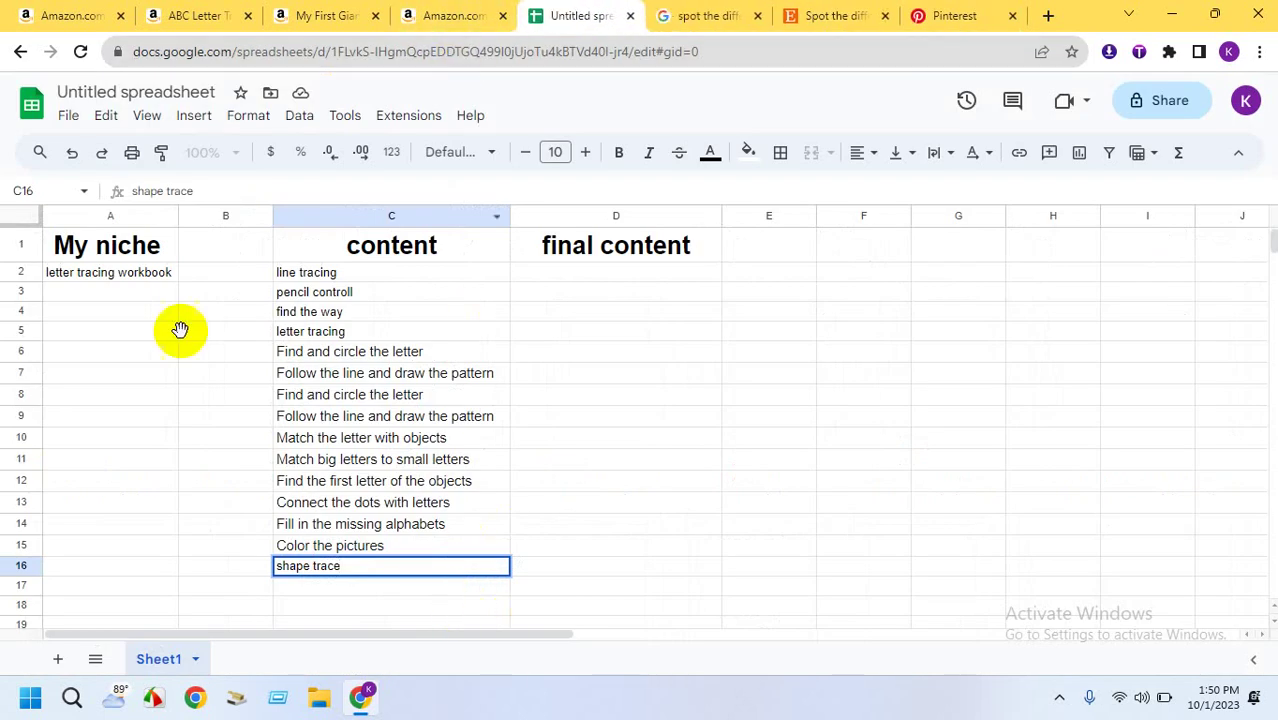
pyautogui.press('Return')
pyautogui.hotkey('shift', 'Down')
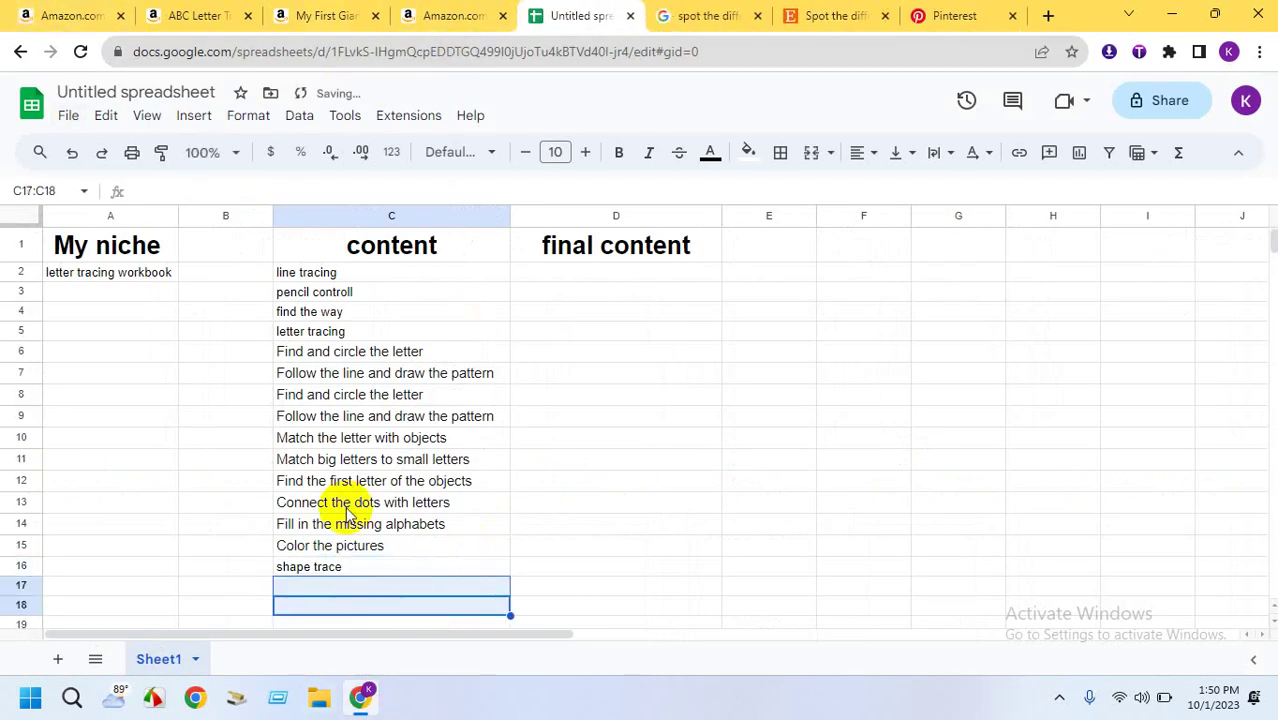
pyautogui.click(668, 8)
pyautogui.click(575, 12)
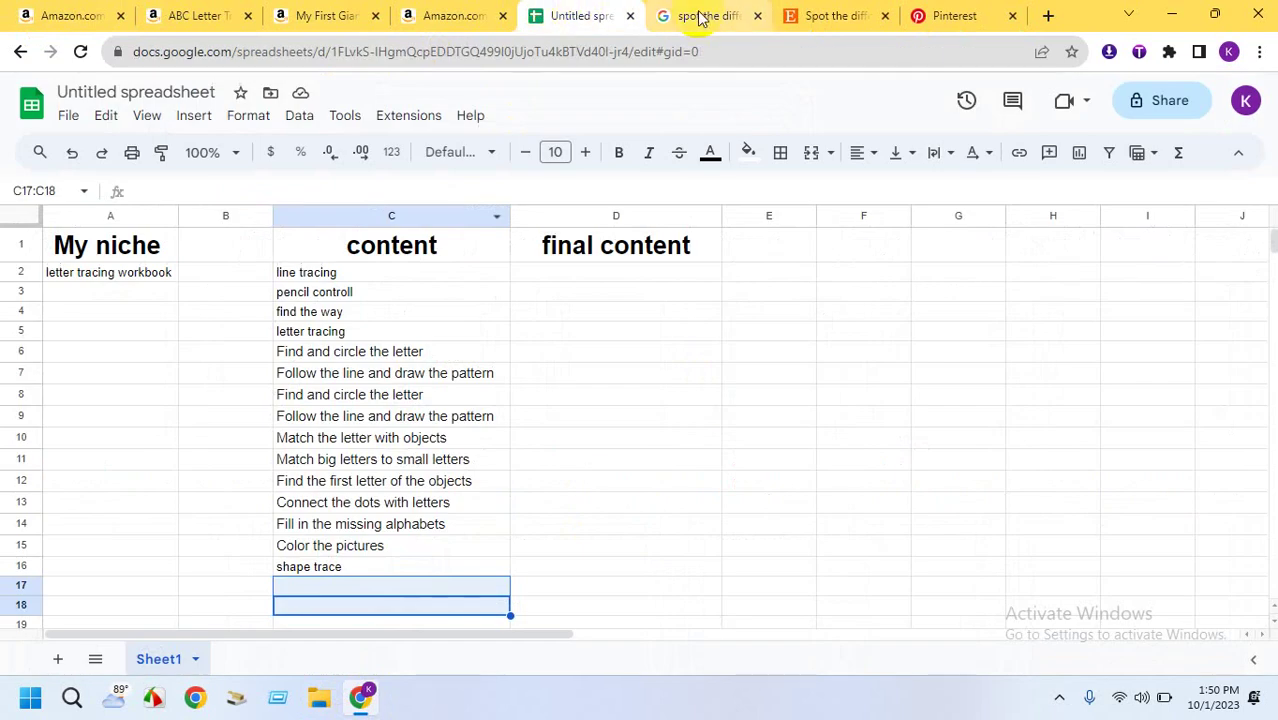
pyautogui.click(606, 504)
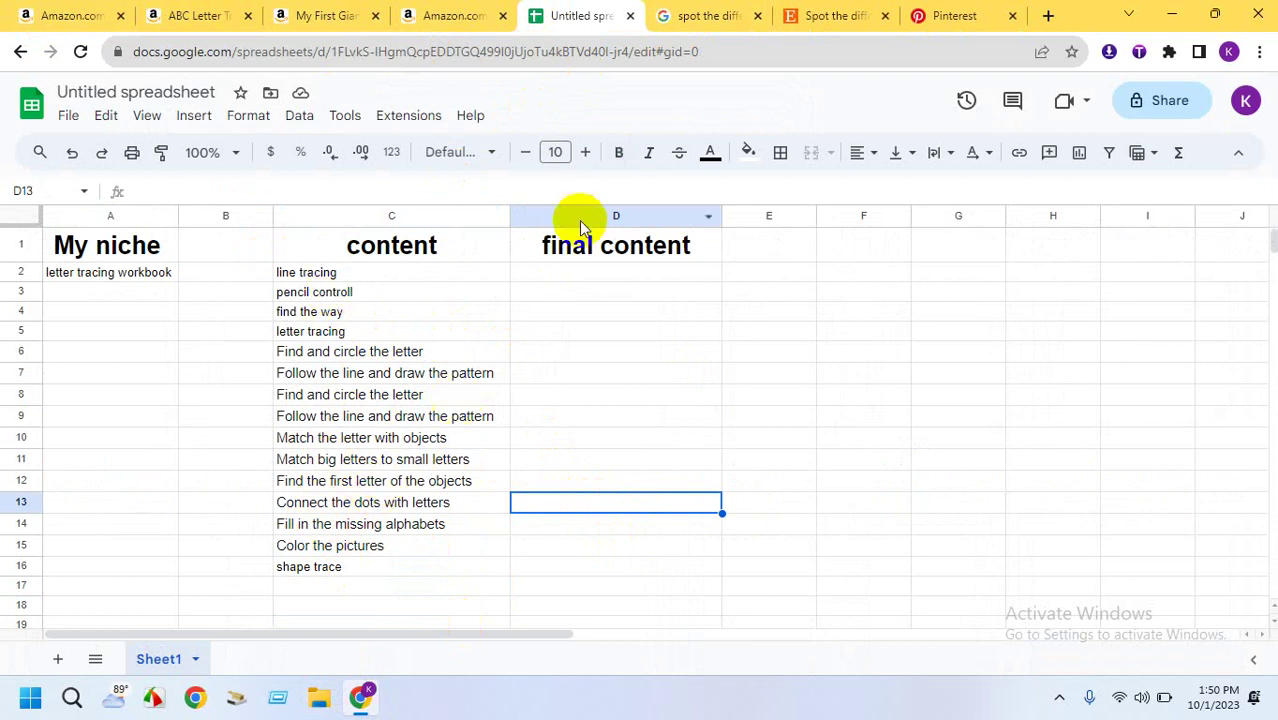
# Copy the "line tracing" entry from the content column and search Google Images for "line tracing pages"
pyautogui.click(364, 272)
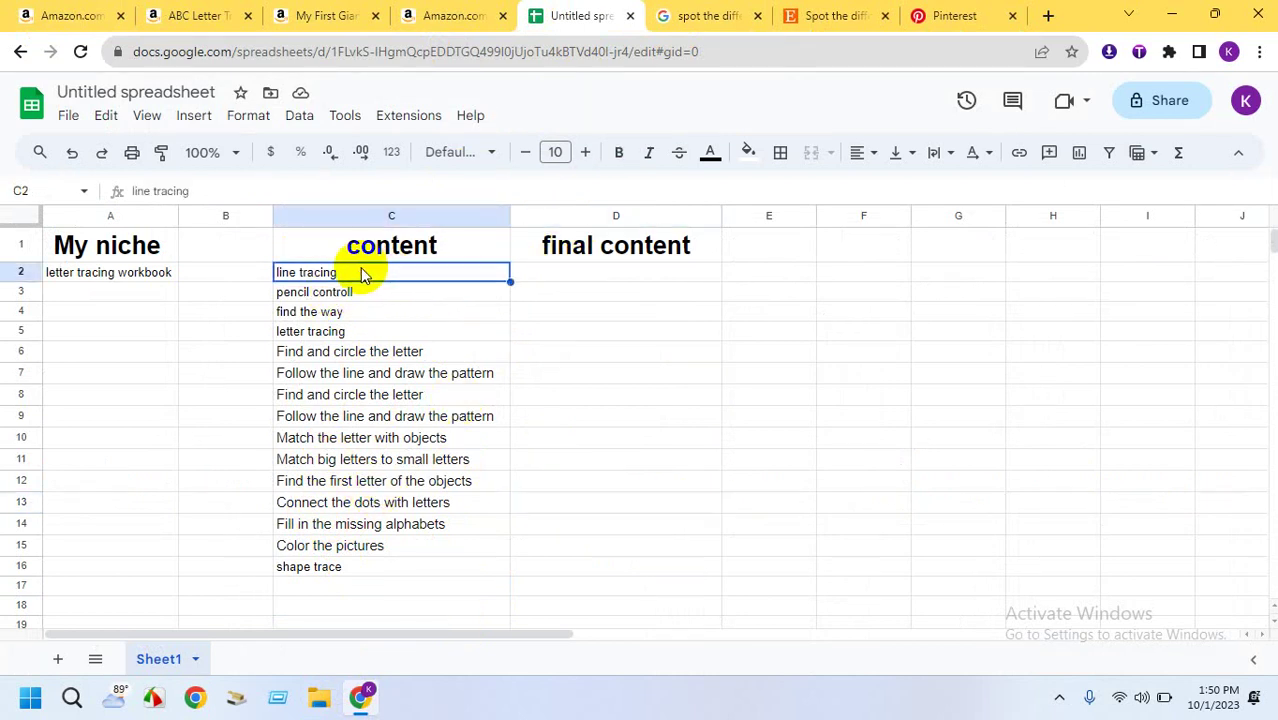
pyautogui.rightClick(364, 272)
pyautogui.click(412, 198)
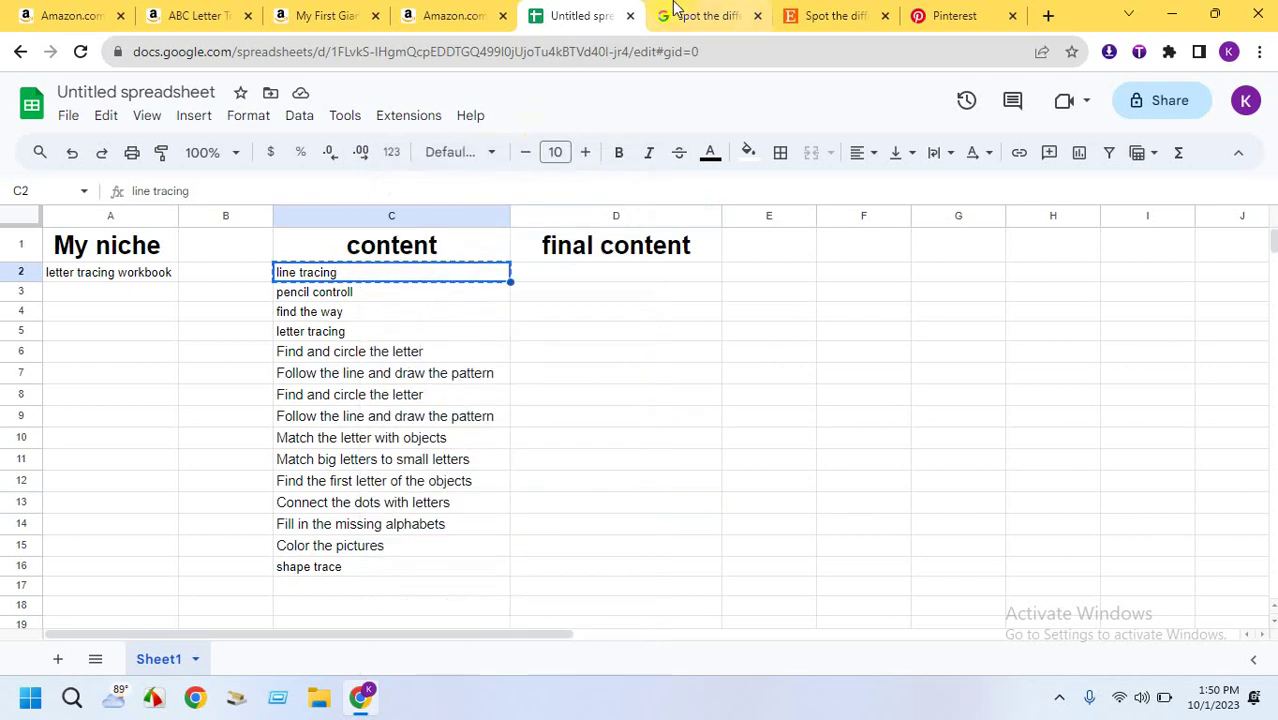
pyautogui.click(705, 15)
pyautogui.tripleClick(393, 114)
pyautogui.rightClick(417, 118)
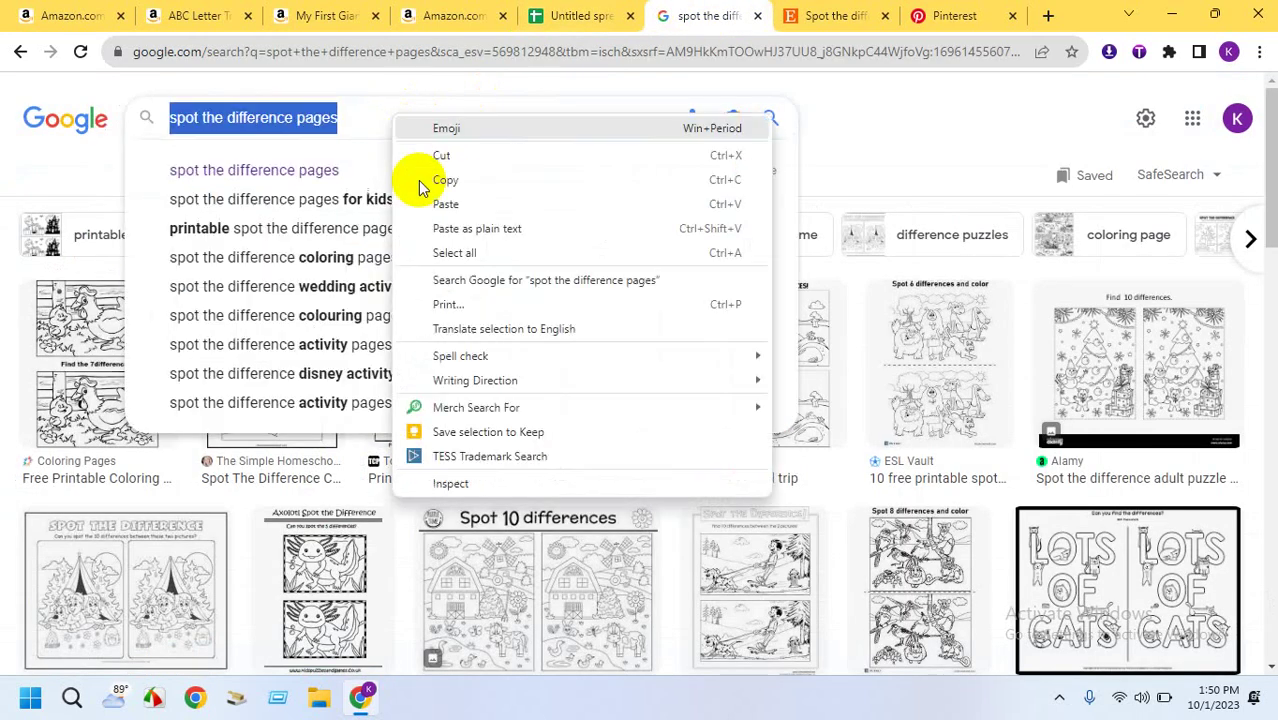
pyautogui.click(422, 201)
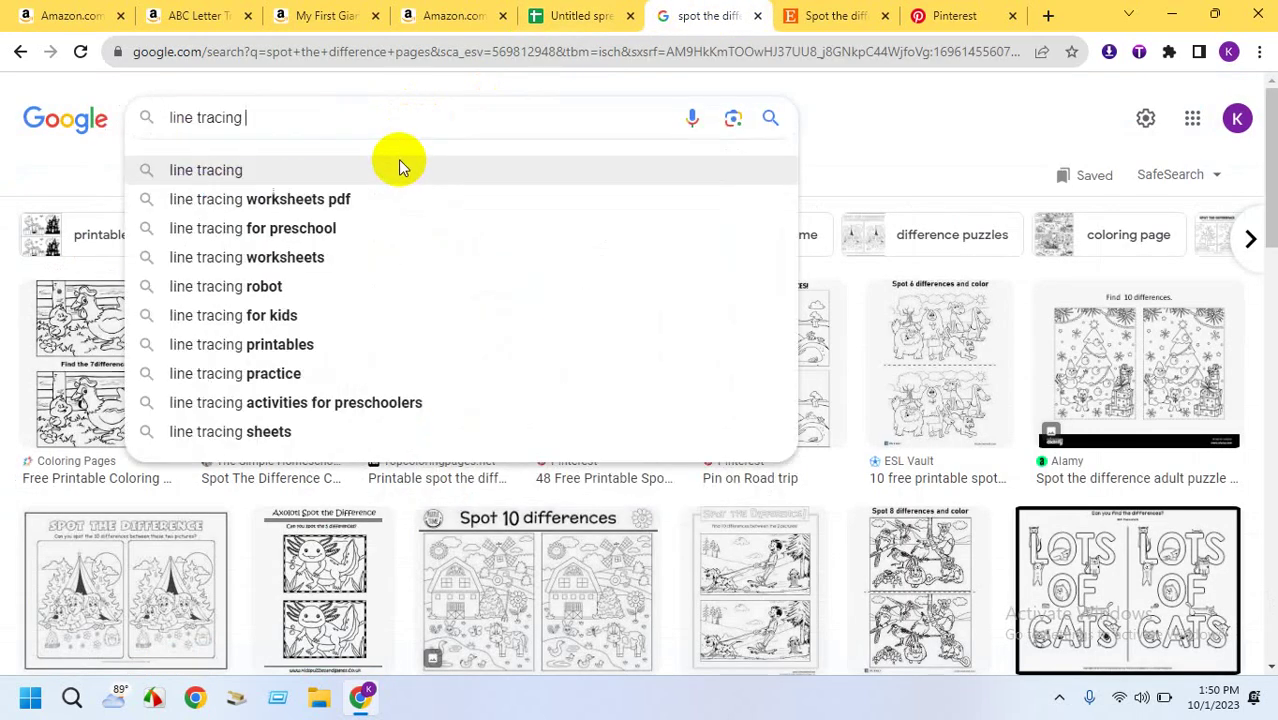
pyautogui.write('pages')
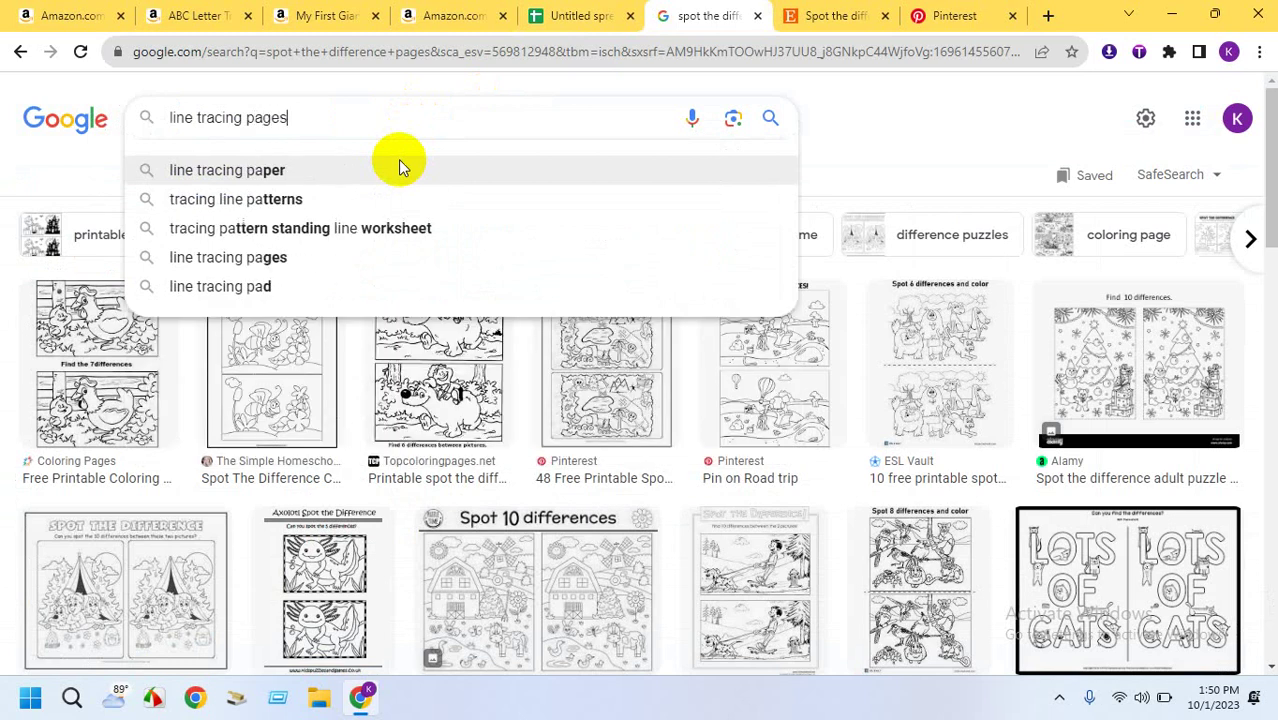
pyautogui.press('Return')
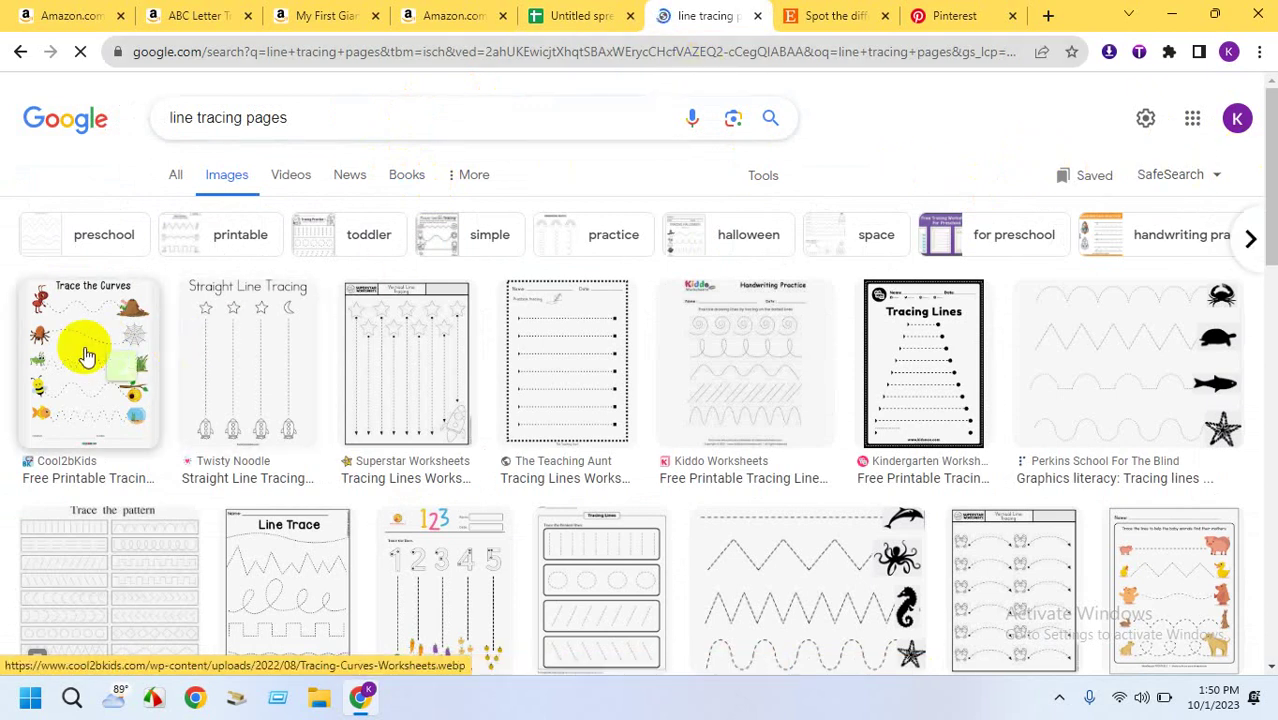
# Preview several line tracing worksheets in the image results to examine their page layouts
pyautogui.moveTo(87, 355)
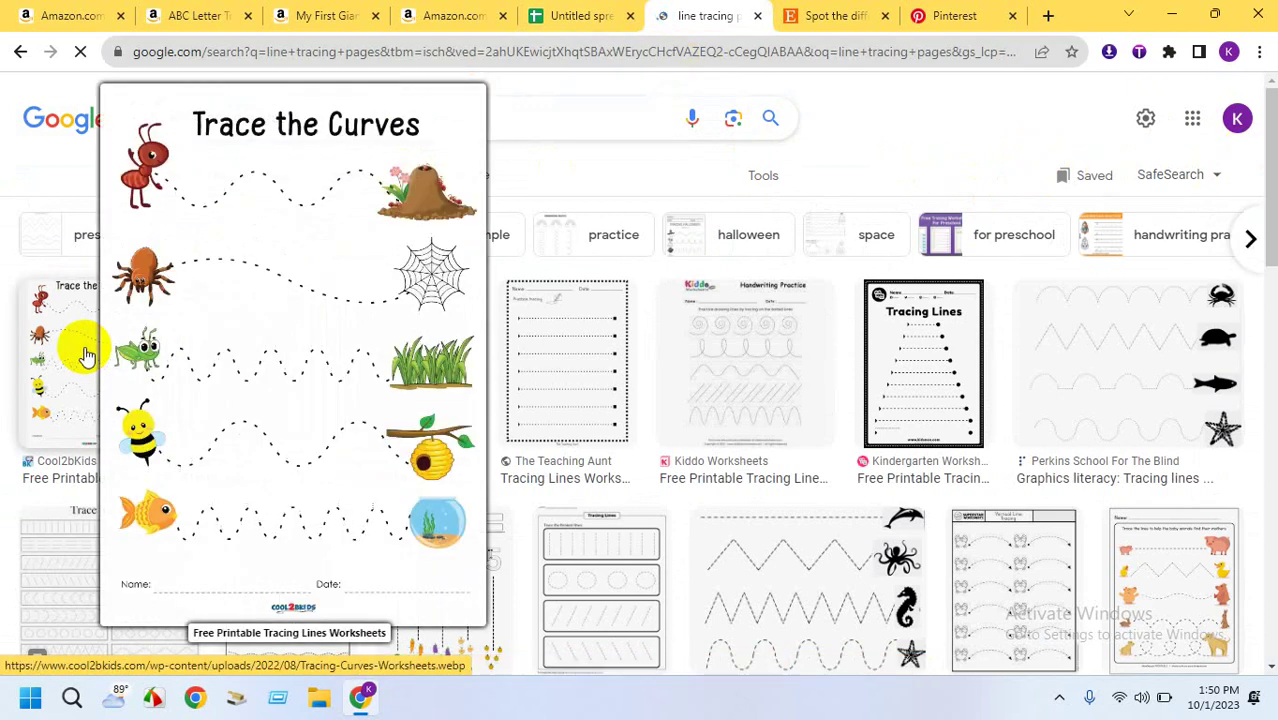
pyautogui.moveTo(248, 362)
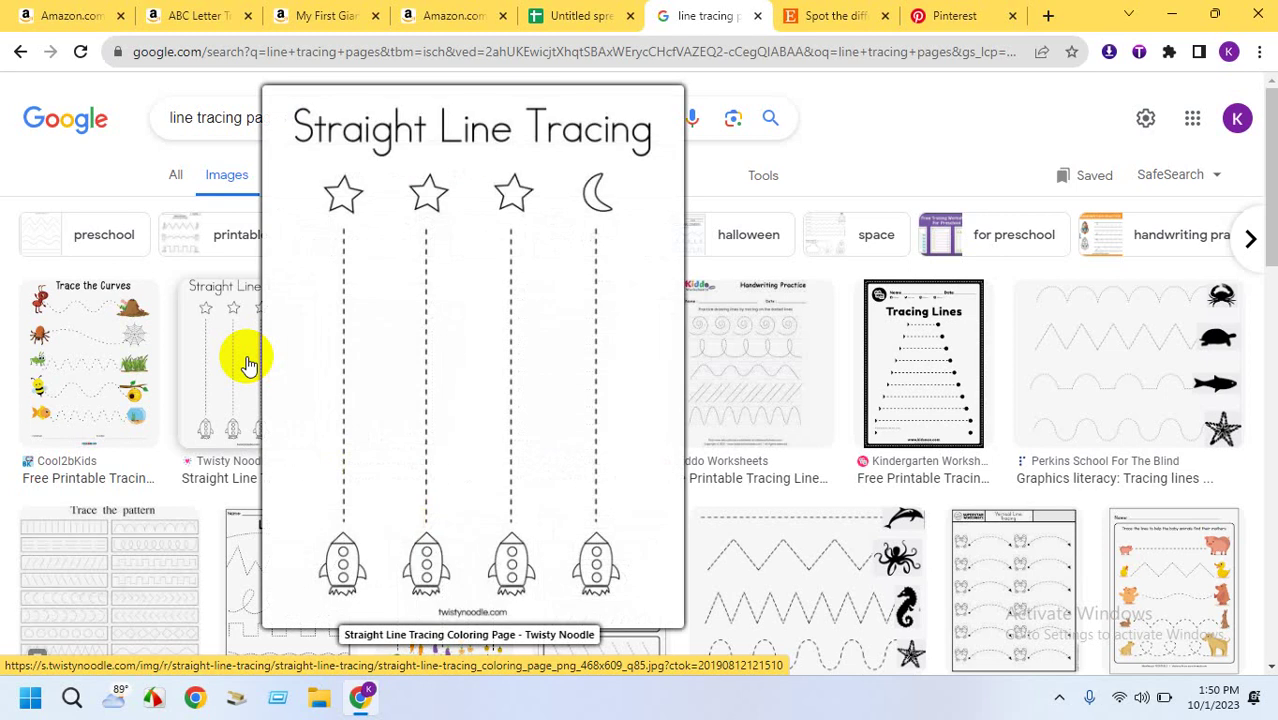
pyautogui.moveTo(414, 365)
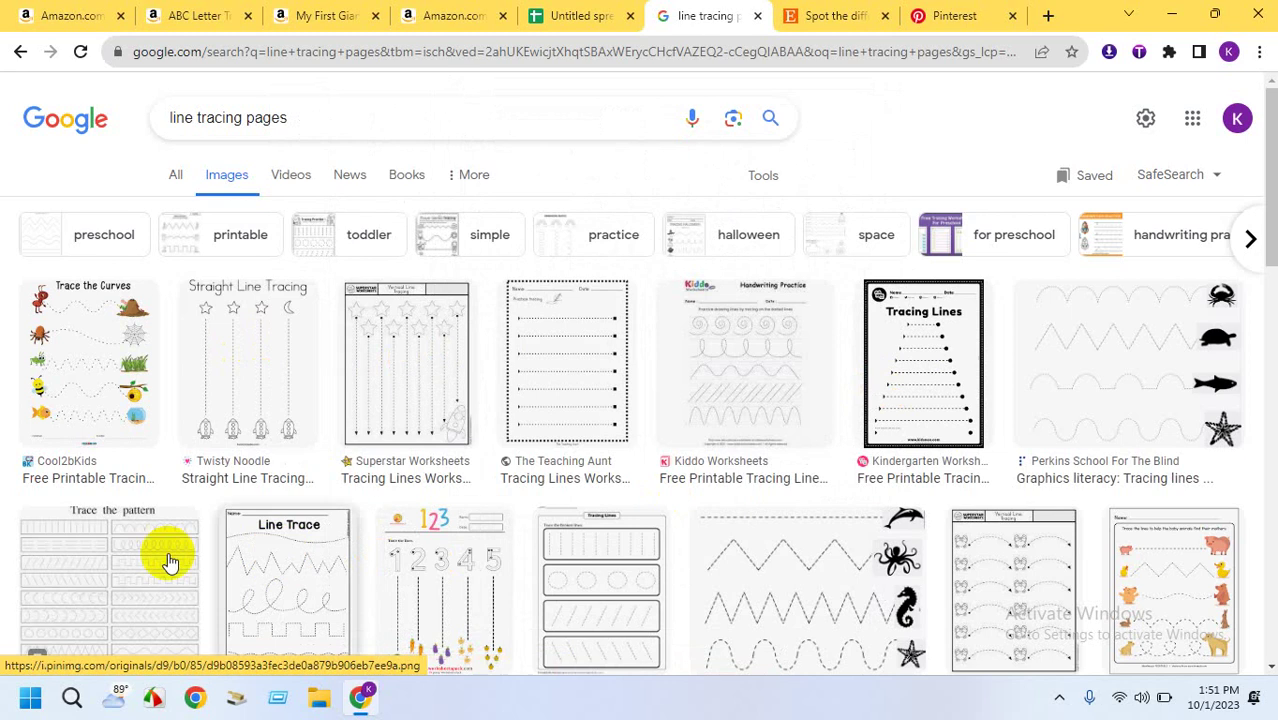
pyautogui.scroll(-1, 135, 560)
pyautogui.scroll(-2, 135, 560)
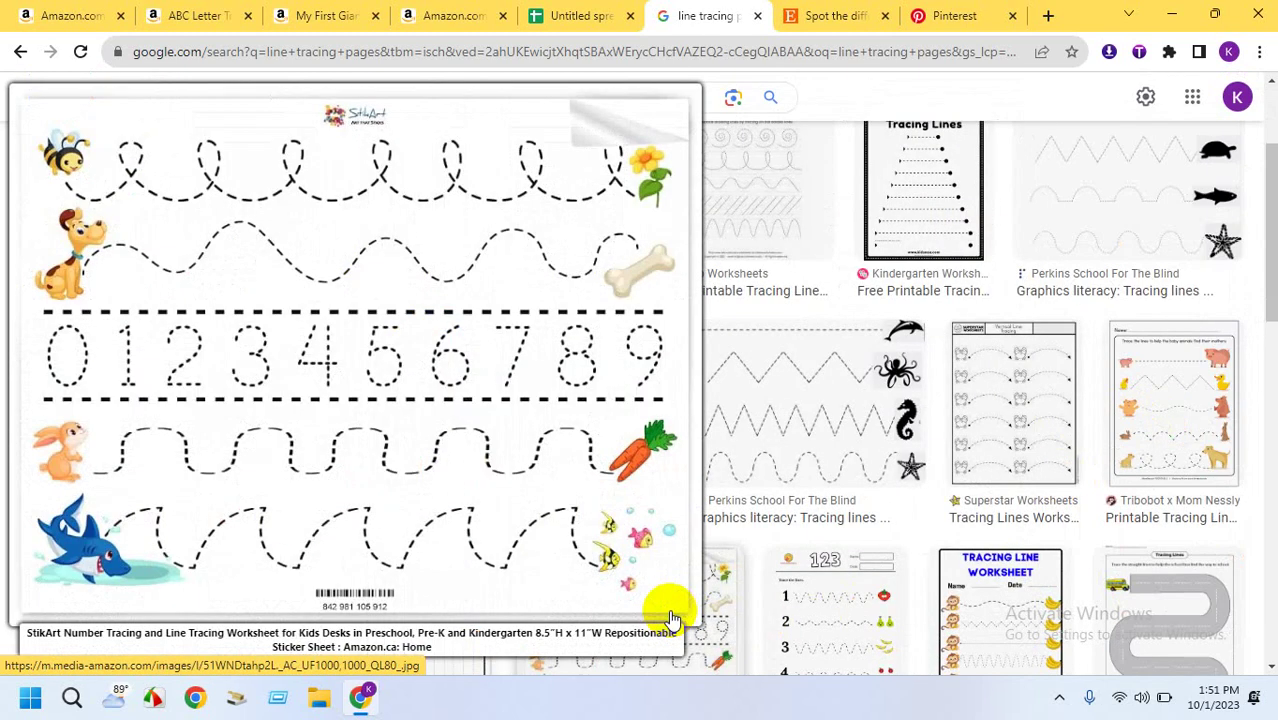
pyautogui.scroll(1, 551, 148)
# Return to the spreadsheet and copy "line tracing" from the content column into cell D2 under final content
pyautogui.click(545, 12)
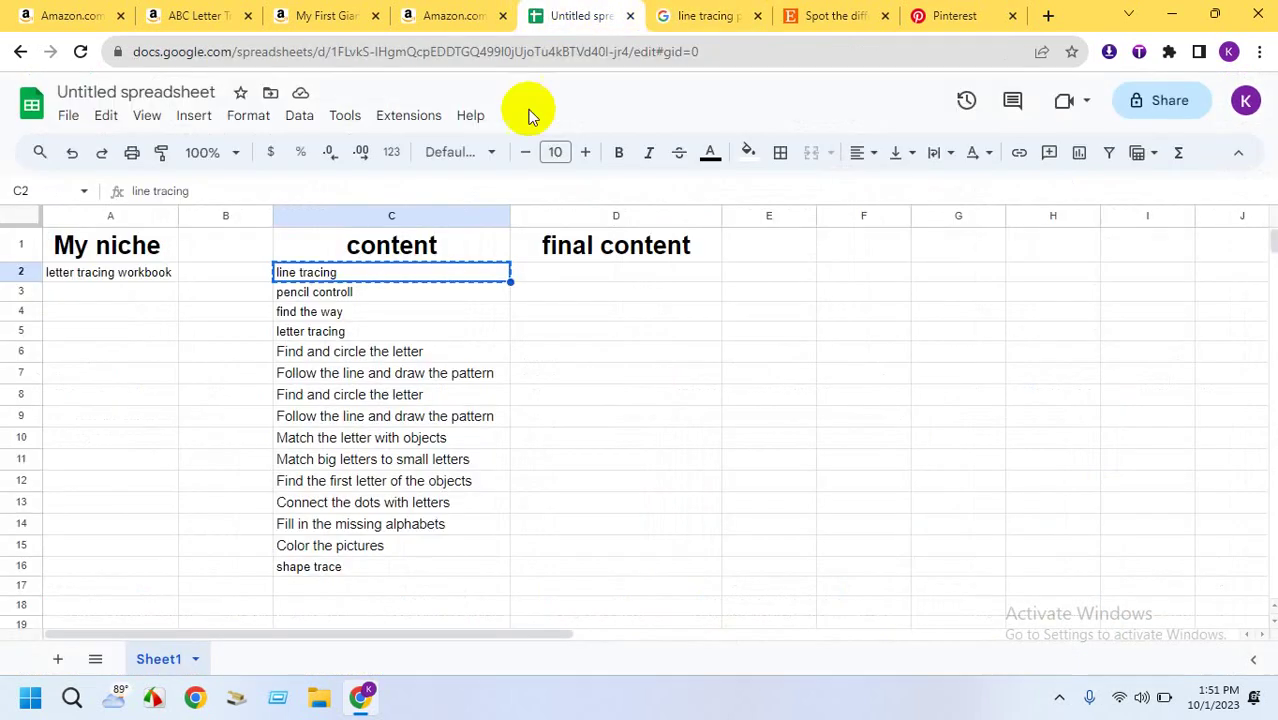
pyautogui.rightClick(350, 285)
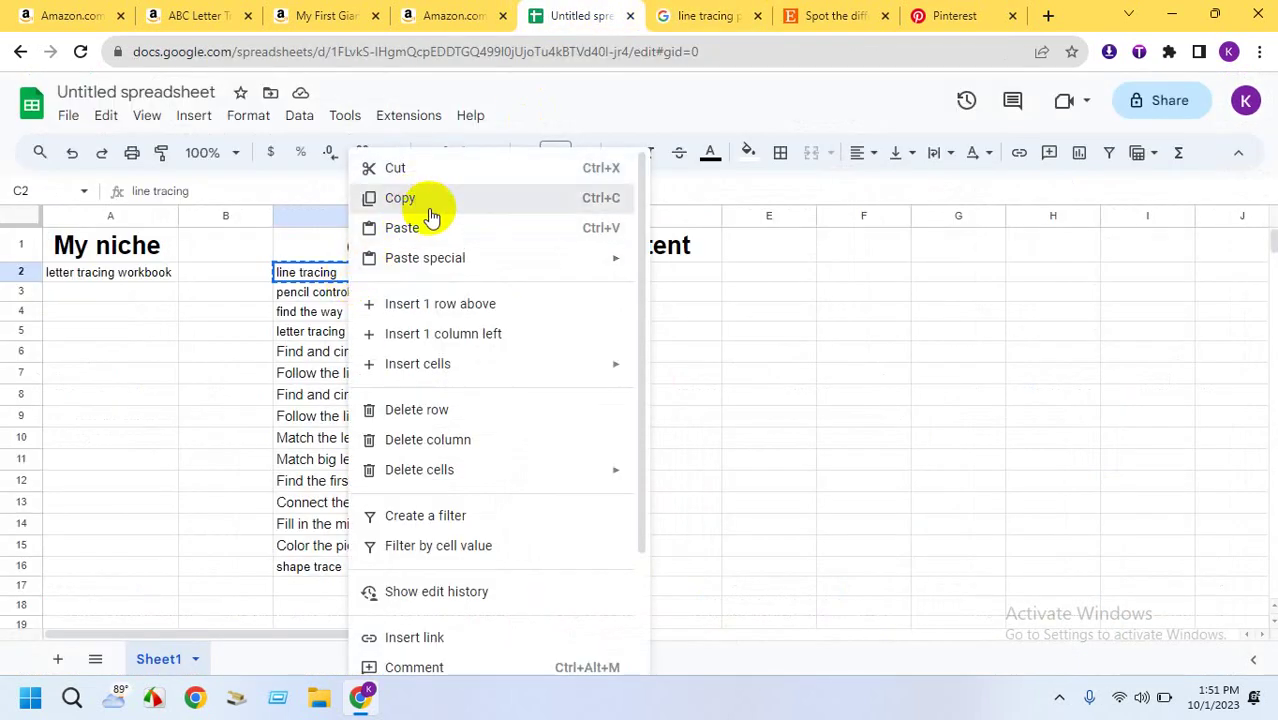
pyautogui.click(425, 201)
pyautogui.click(660, 272)
pyautogui.rightClick(658, 272)
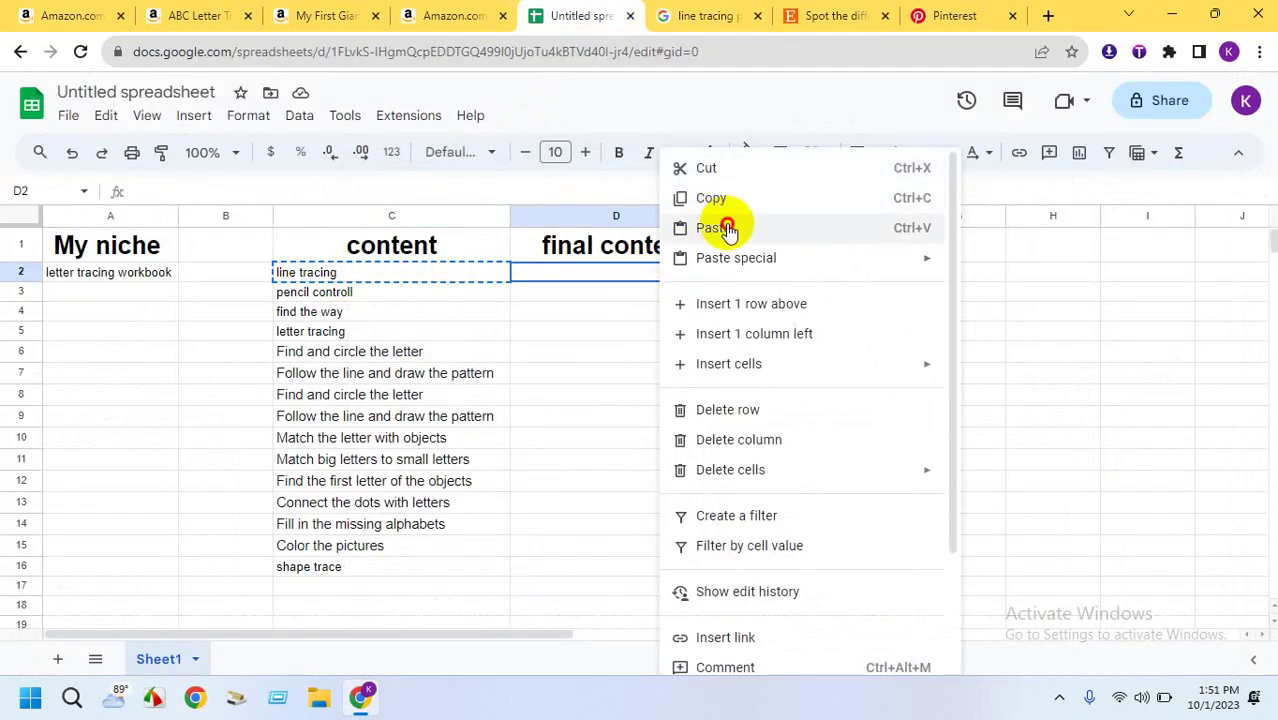
pyautogui.click(727, 228)
pyautogui.press('Return')
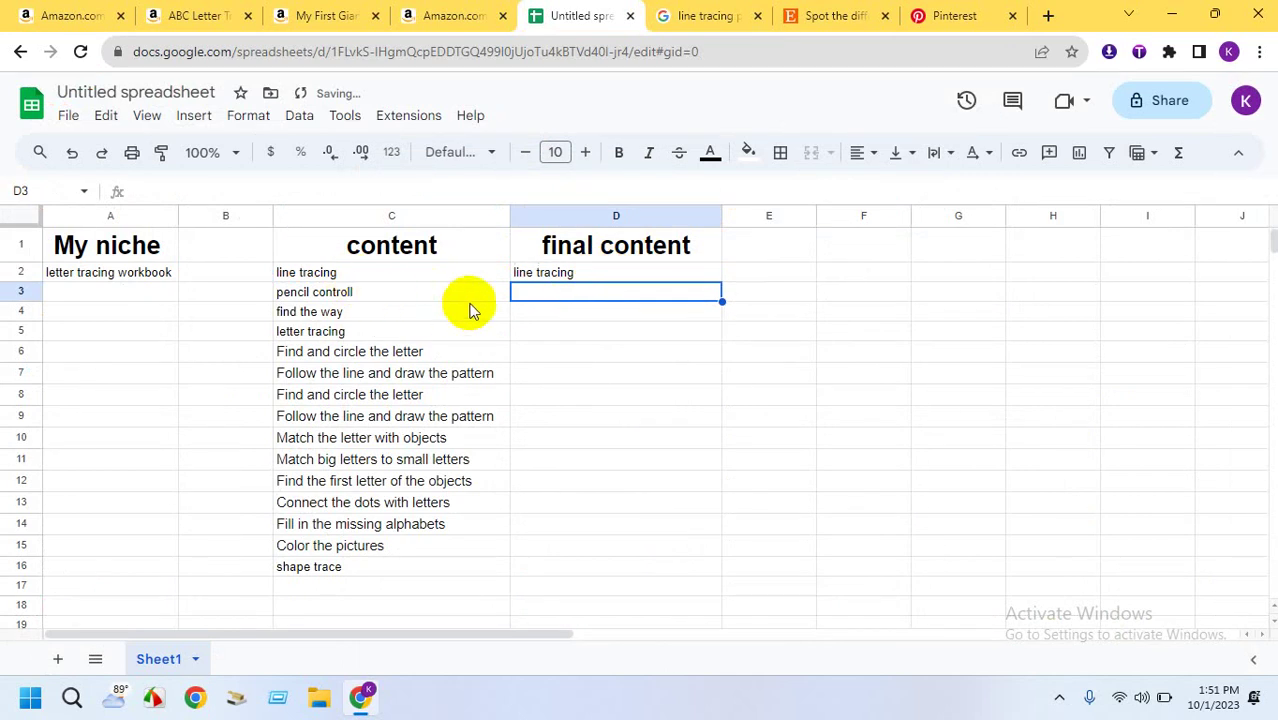
# Copy the "find the way" entry from the content column and search Google Images for "find the way pages"
pyautogui.click(347, 297)
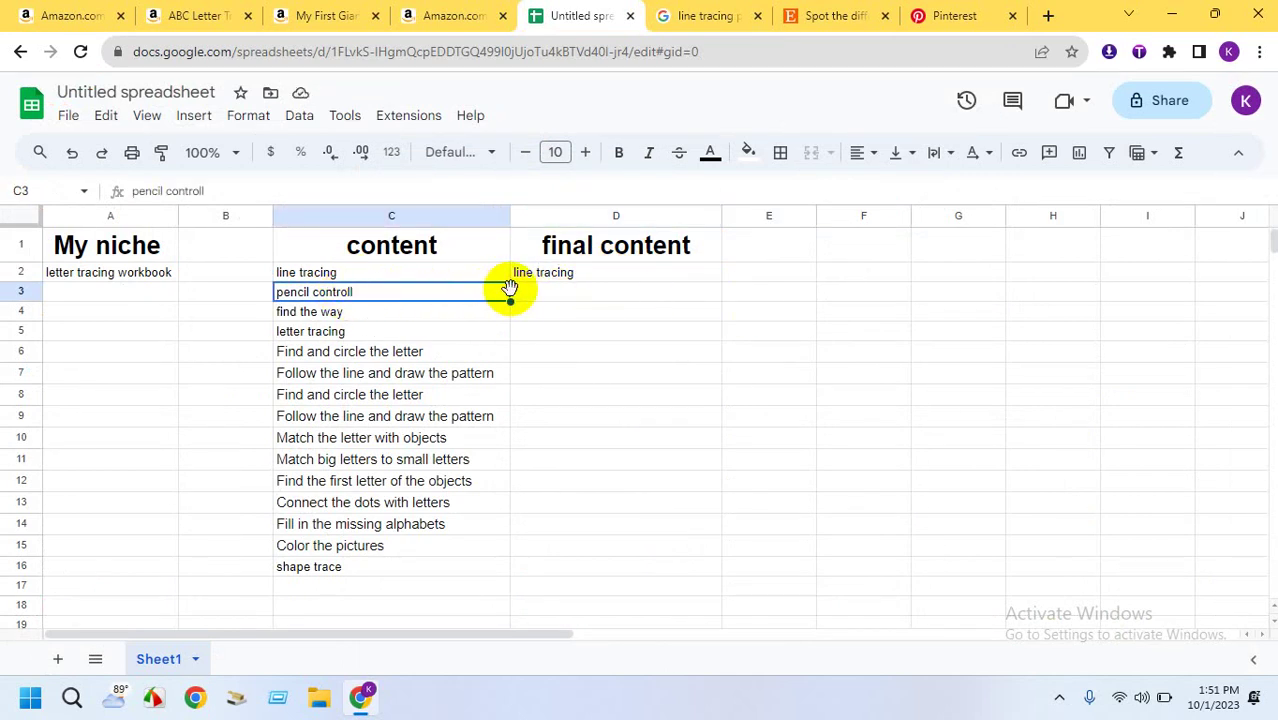
pyautogui.click(354, 311)
pyautogui.rightClick(354, 311)
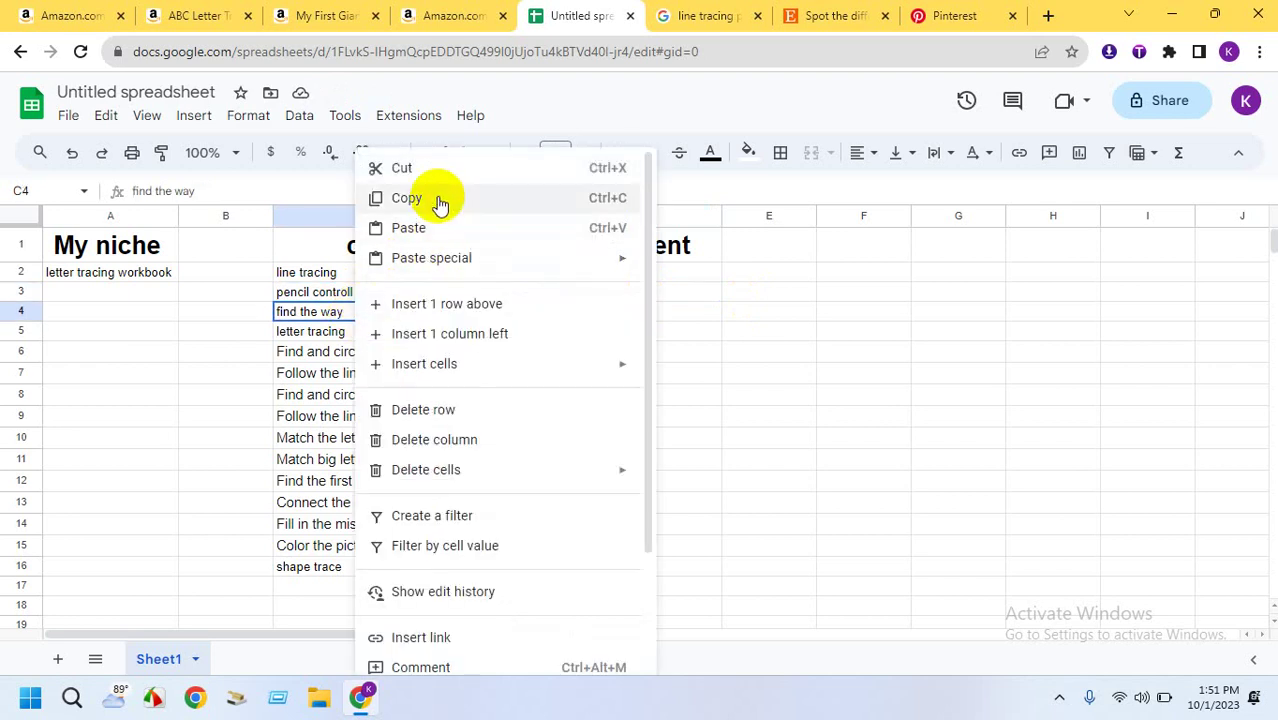
pyautogui.click(438, 203)
pyautogui.click(695, 16)
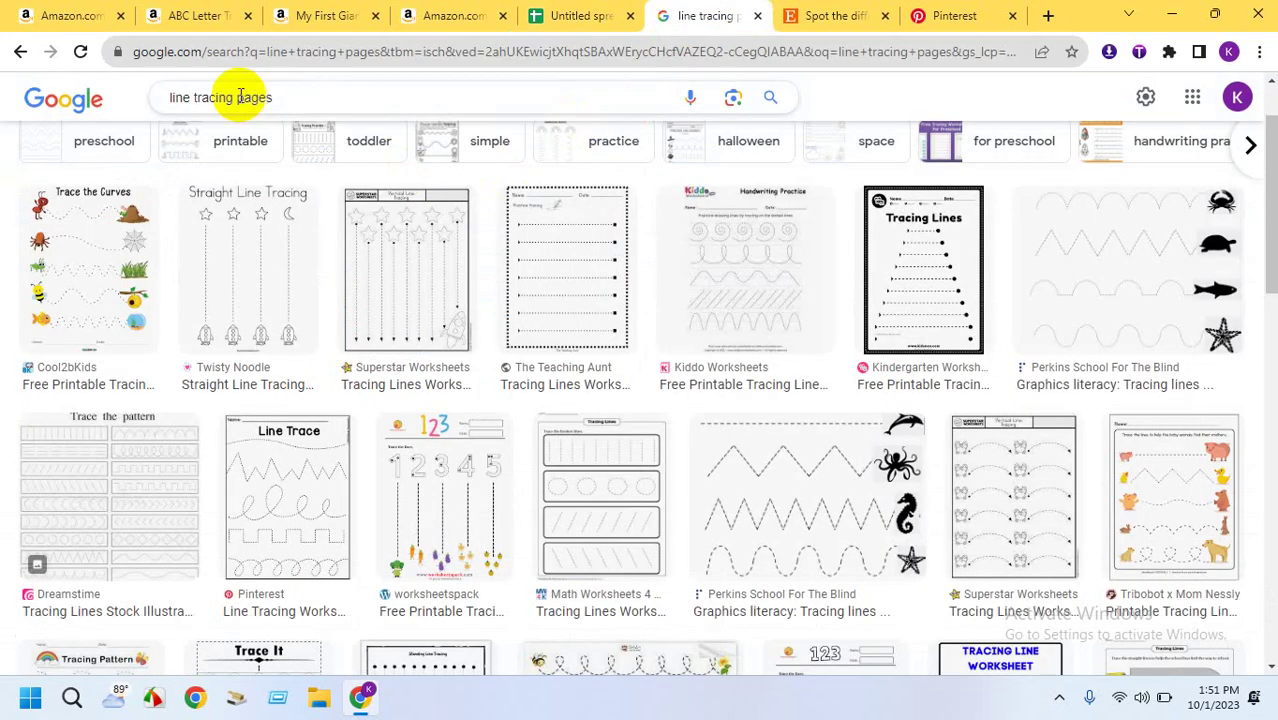
pyautogui.moveTo(233, 95); pyautogui.dragTo(165, 97)
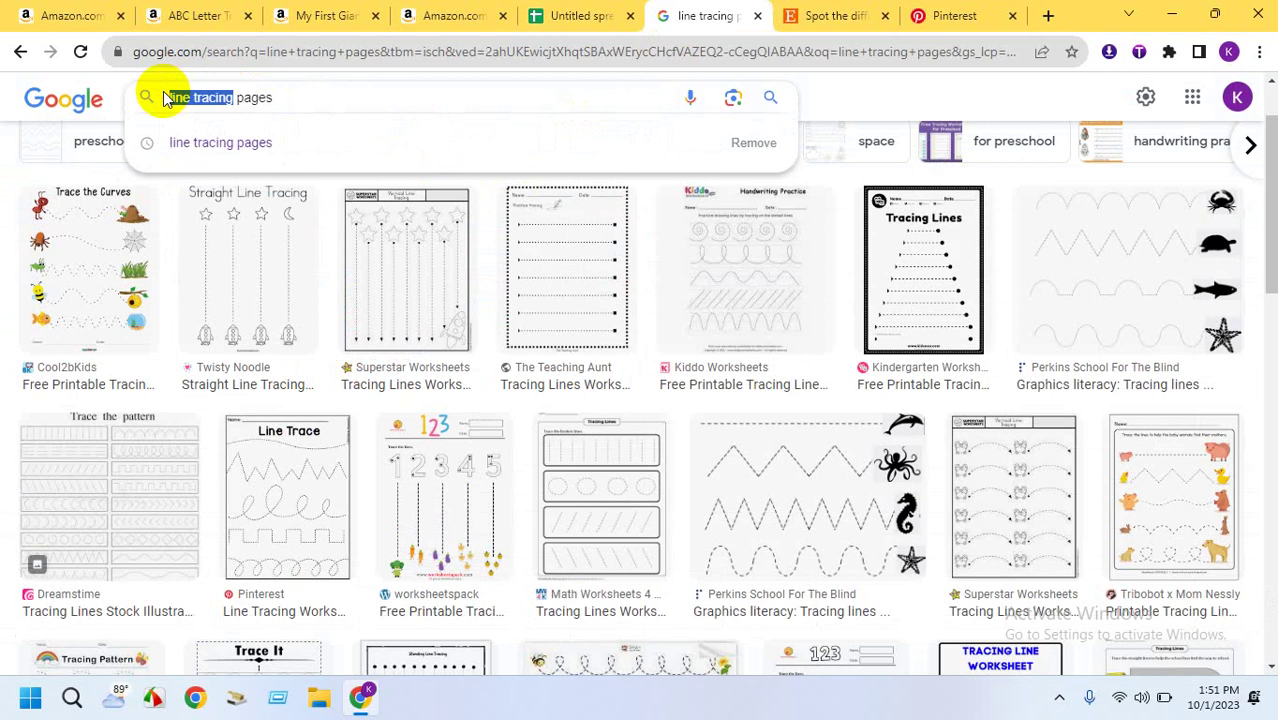
pyautogui.press('Return')
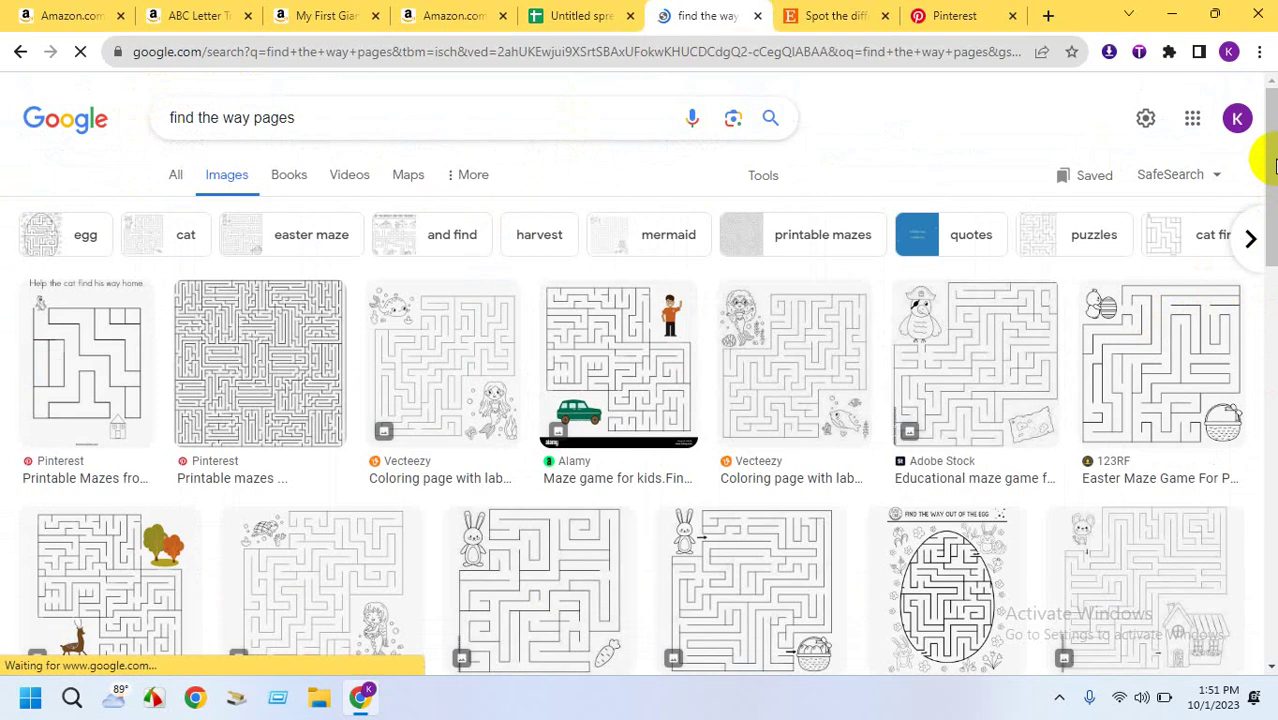
# Look through the "find the way pages" image results for suitable maze page examples
pyautogui.moveTo(1272, 165); pyautogui.dragTo(1272, 275)
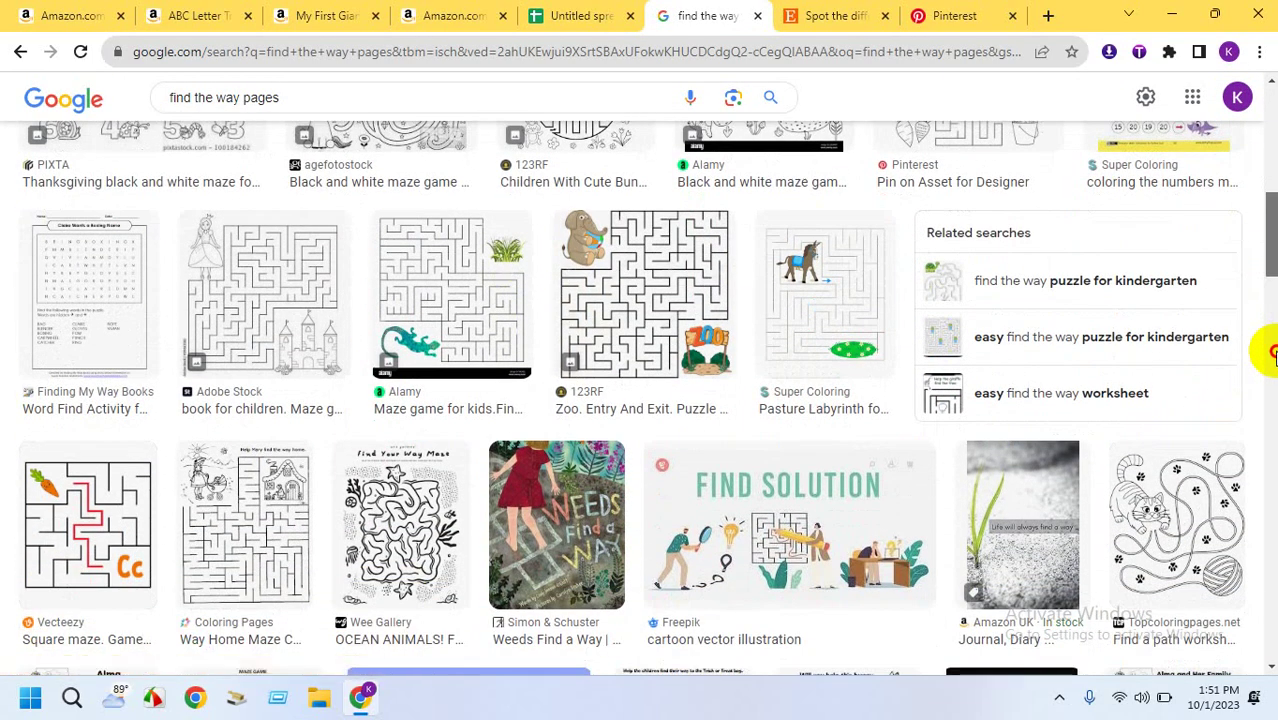
pyautogui.scroll(-2, 1273, 360)
pyautogui.scroll(-4, 1273, 372)
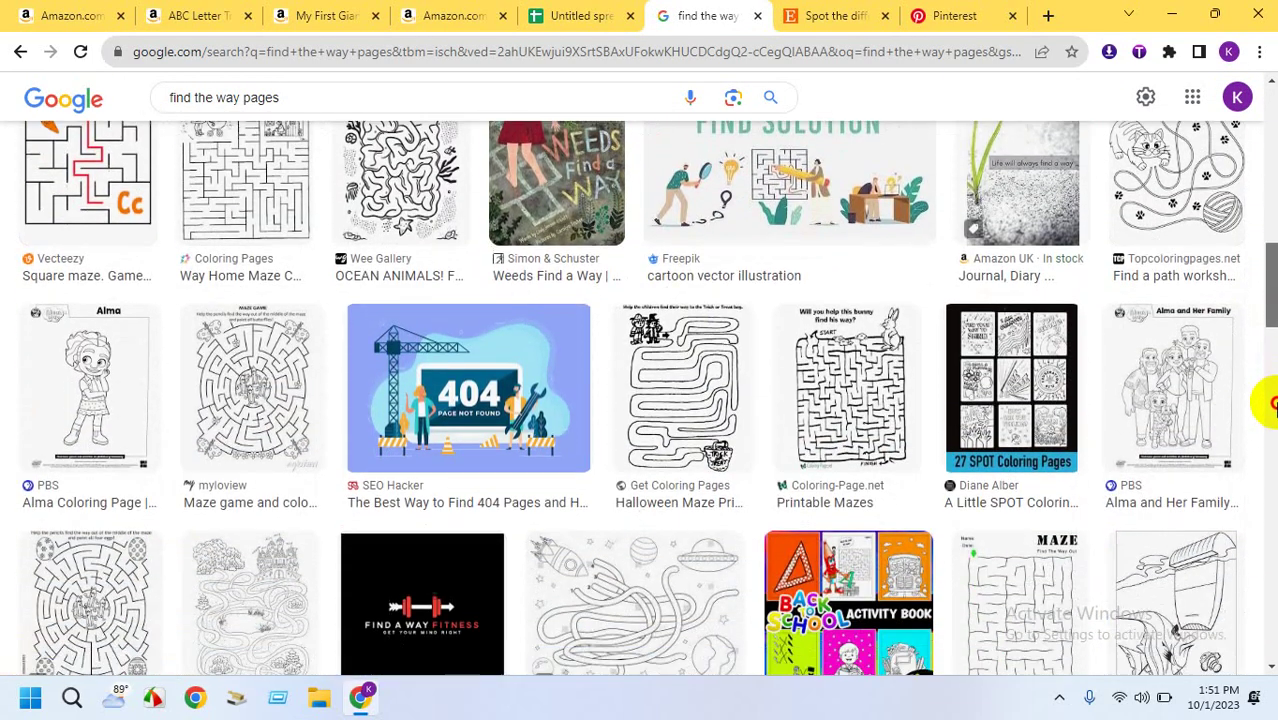
pyautogui.scroll(10, 1266, 427)
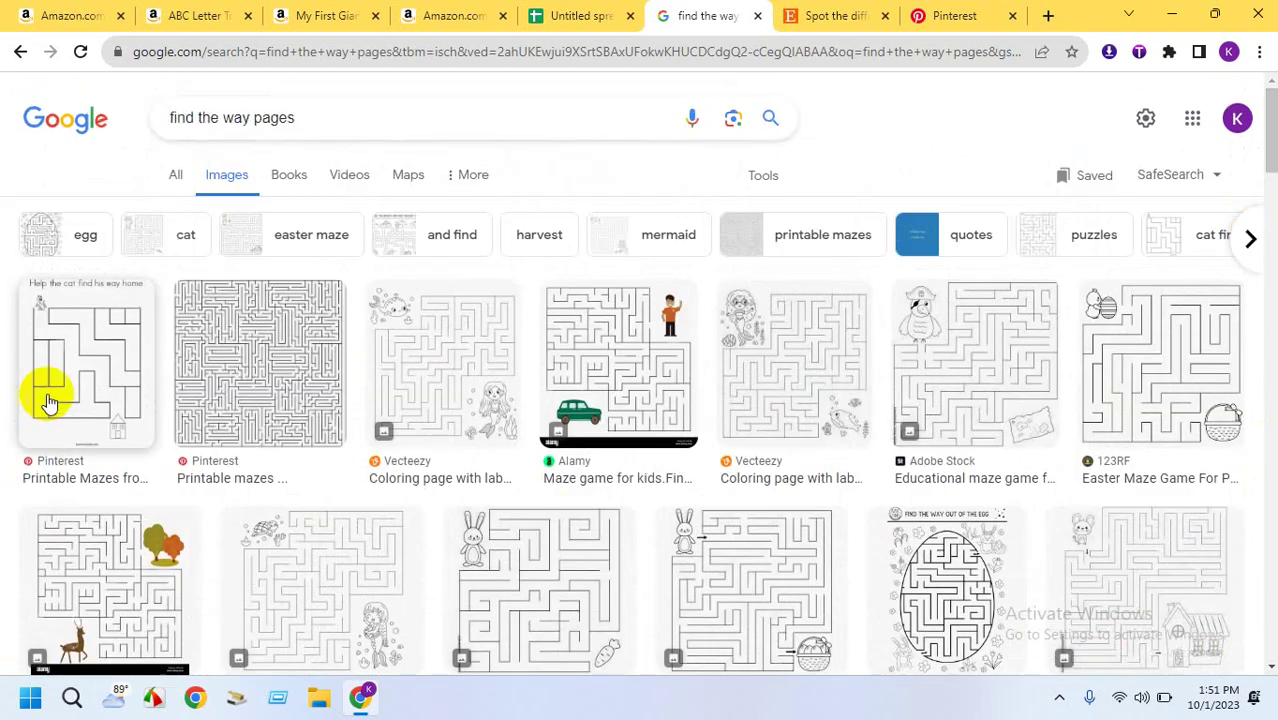
pyautogui.moveTo(1268, 148)
pyautogui.mouseDown()
pyautogui.moveTo(1268, 557)
pyautogui.moveTo(1268, 160)
pyautogui.mouseUp()
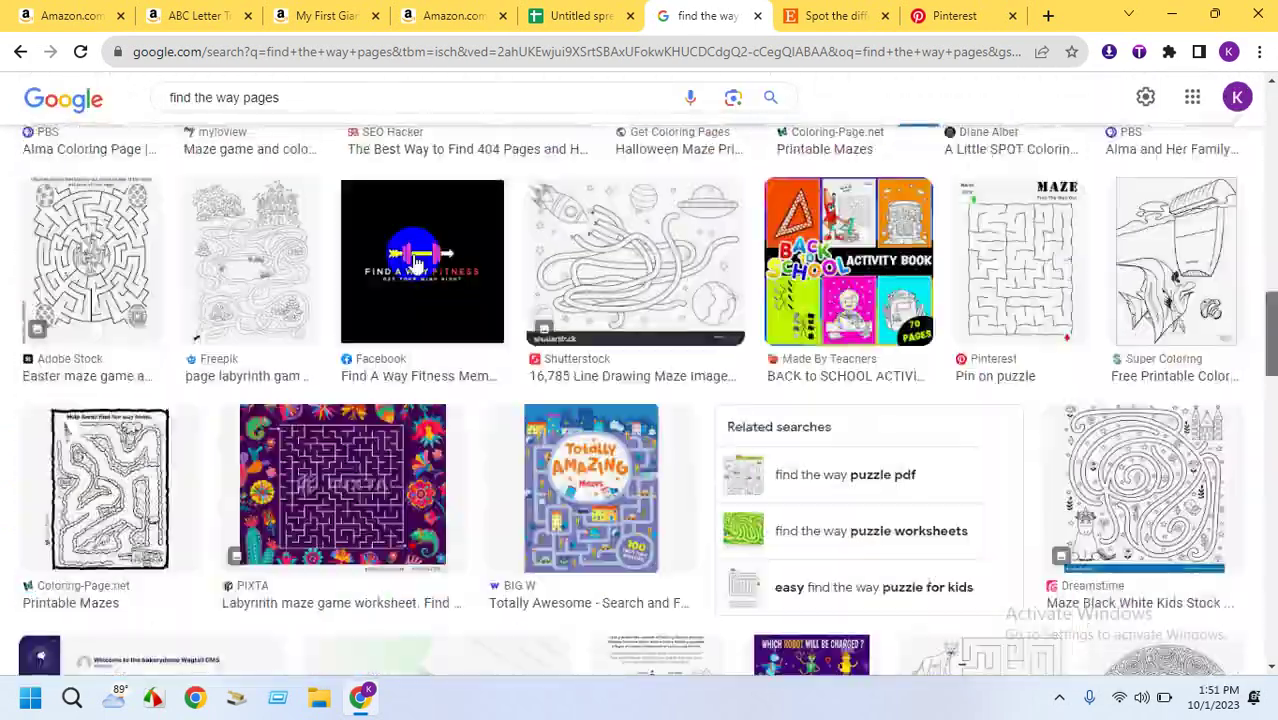
# Change the image search to "find the way for kids" and examine the maze and path puzzle examples
pyautogui.moveTo(285, 86); pyautogui.dragTo(245, 93)
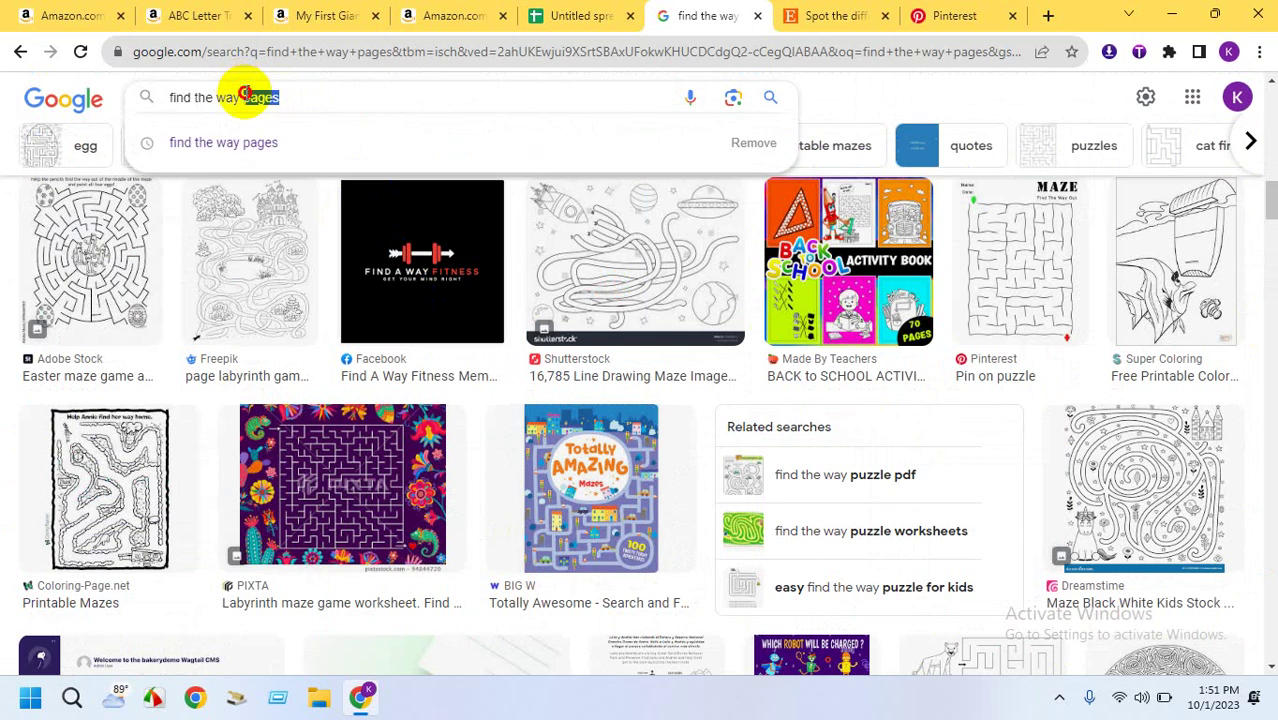
pyautogui.write('for k')
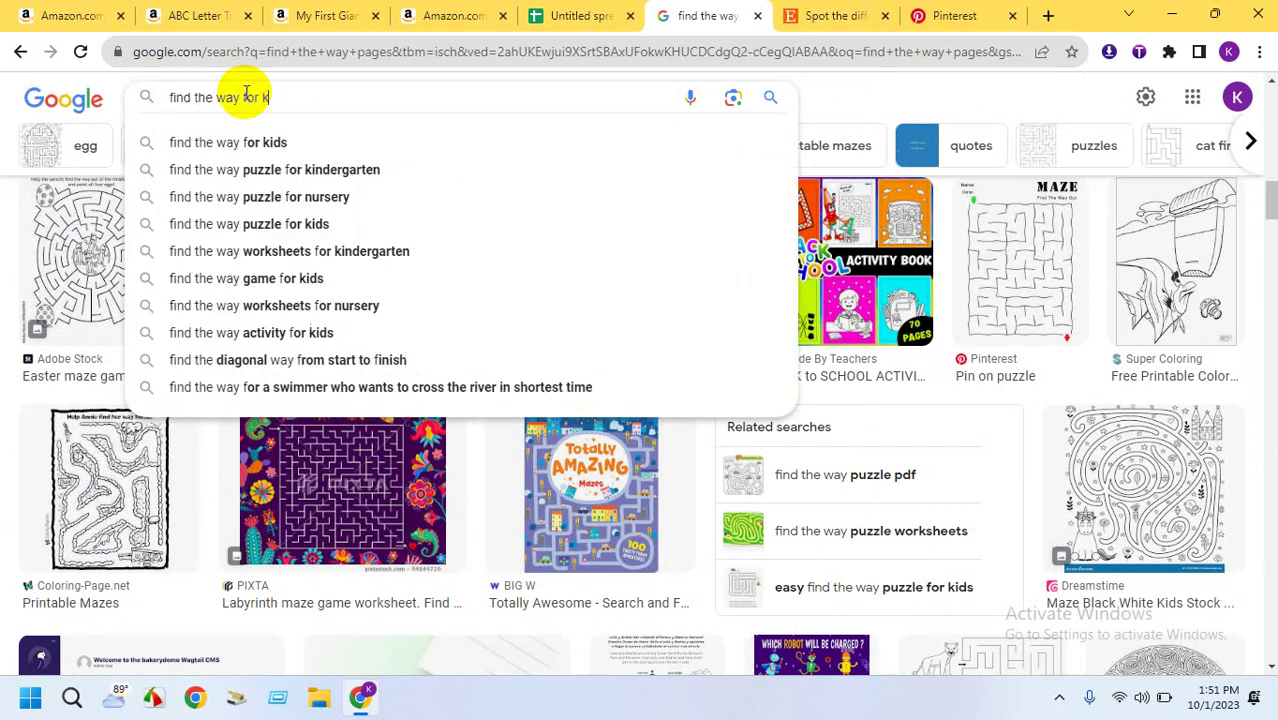
pyautogui.write('ids')
pyautogui.press('Return')
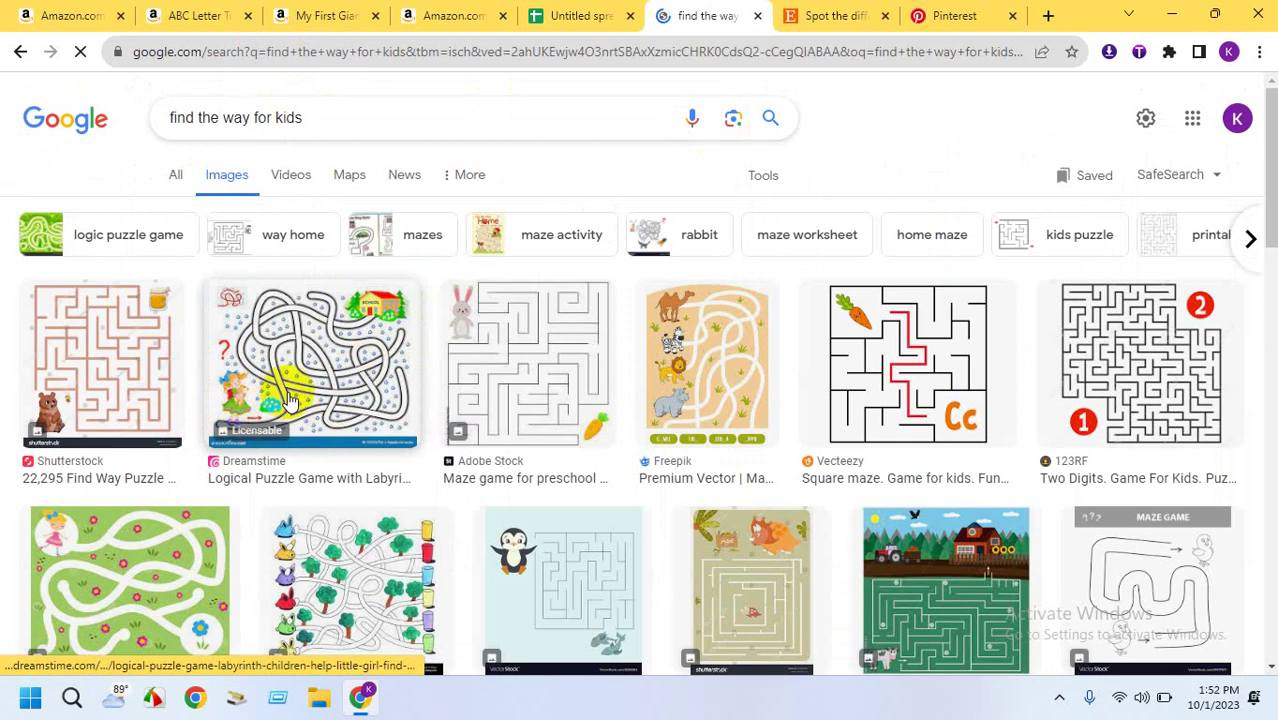
pyautogui.moveTo(289, 400)
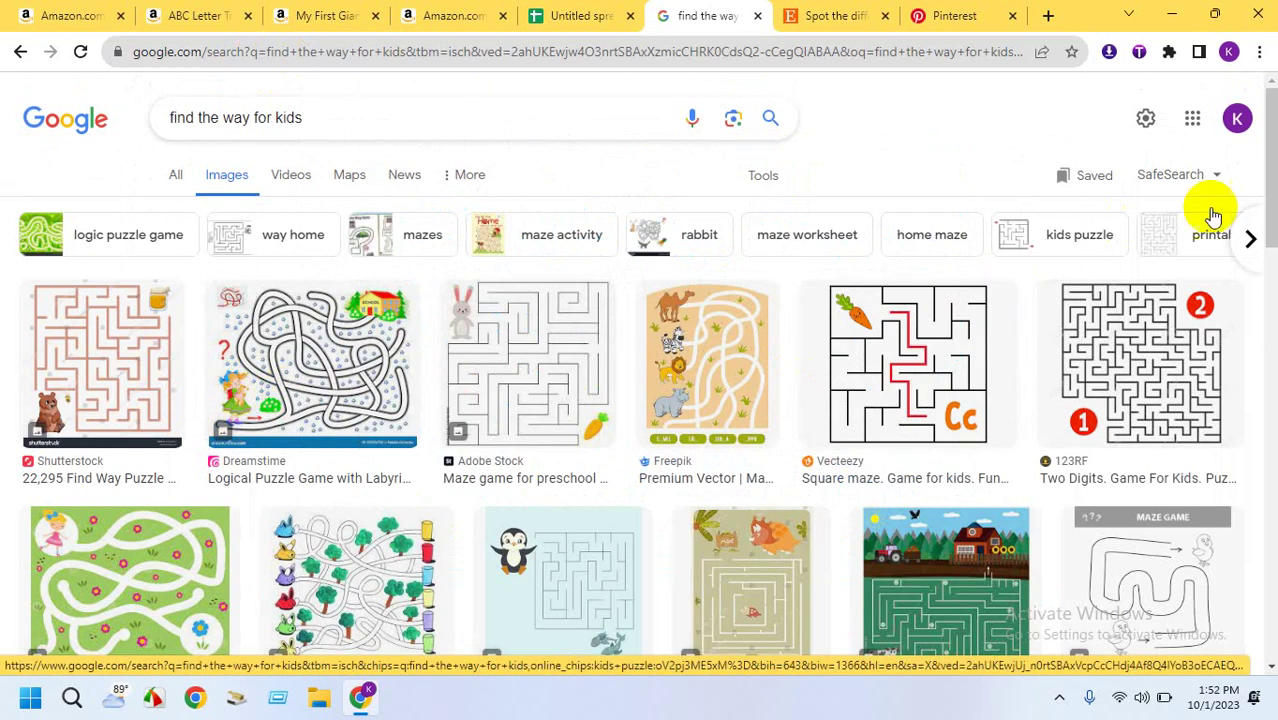
pyautogui.scroll(-2, 1273, 168)
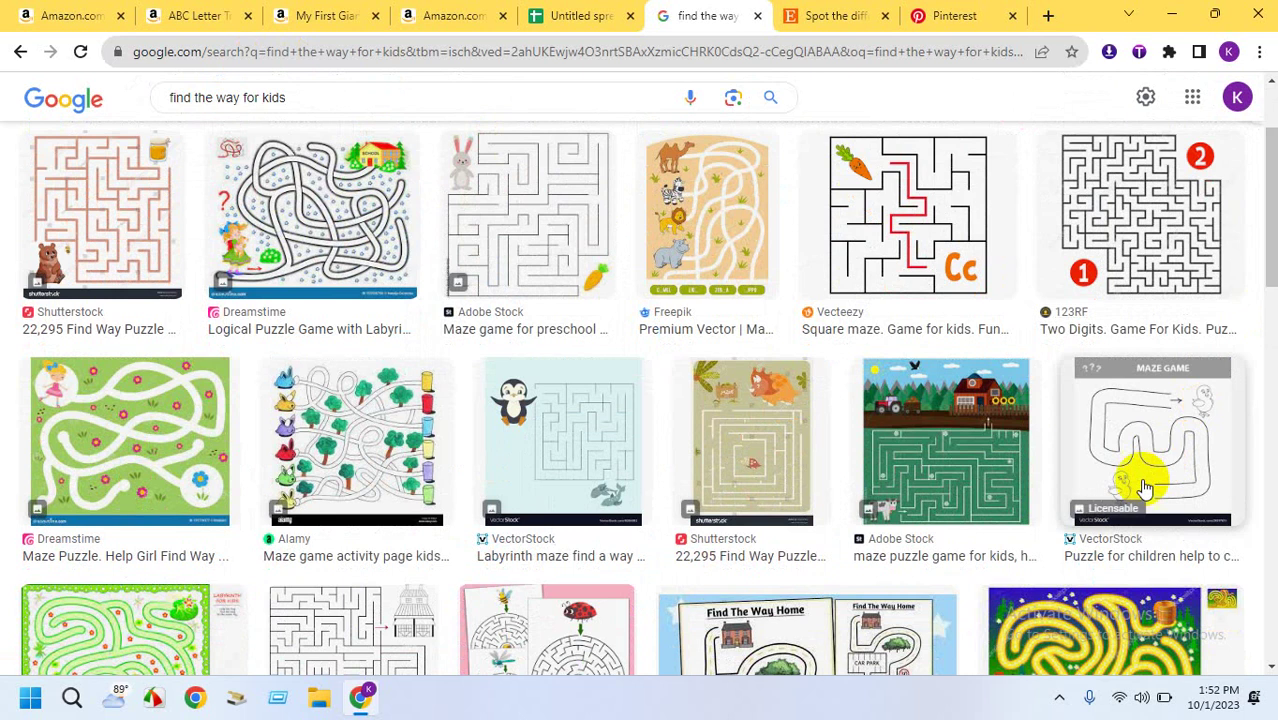
pyautogui.moveTo(1145, 487)
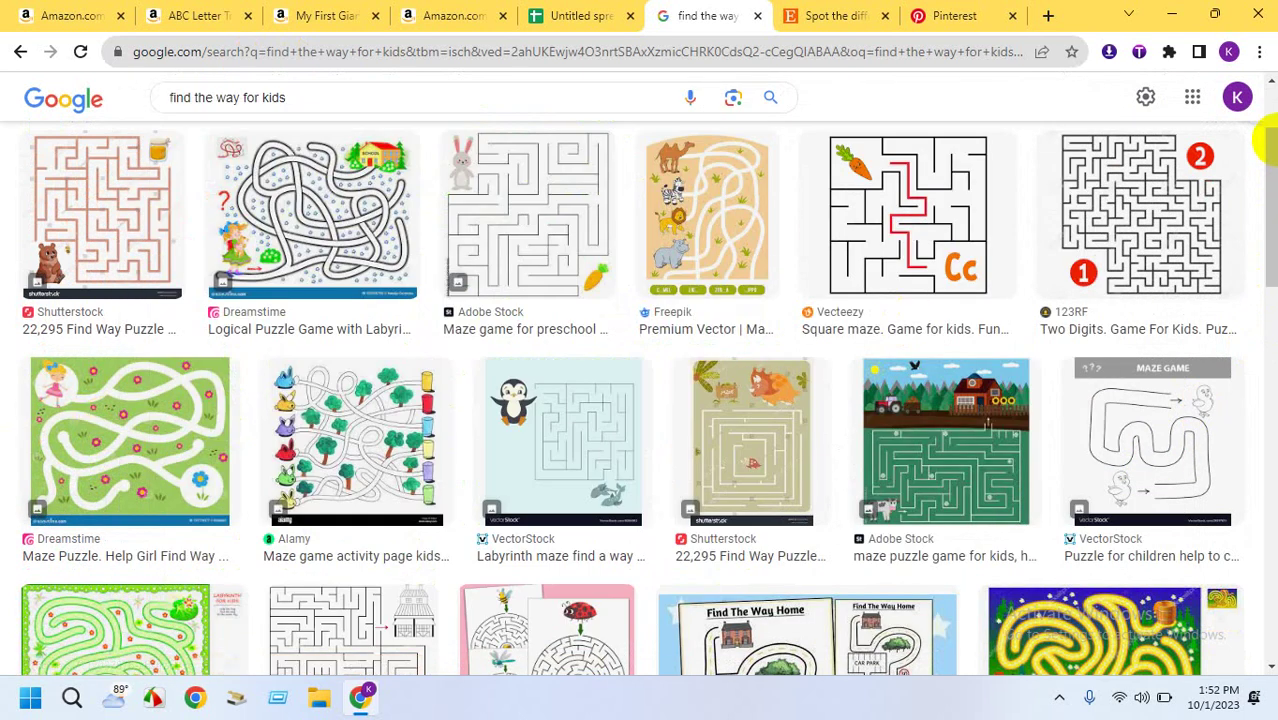
pyautogui.moveTo(1265, 140); pyautogui.dragTo(1265, 205)
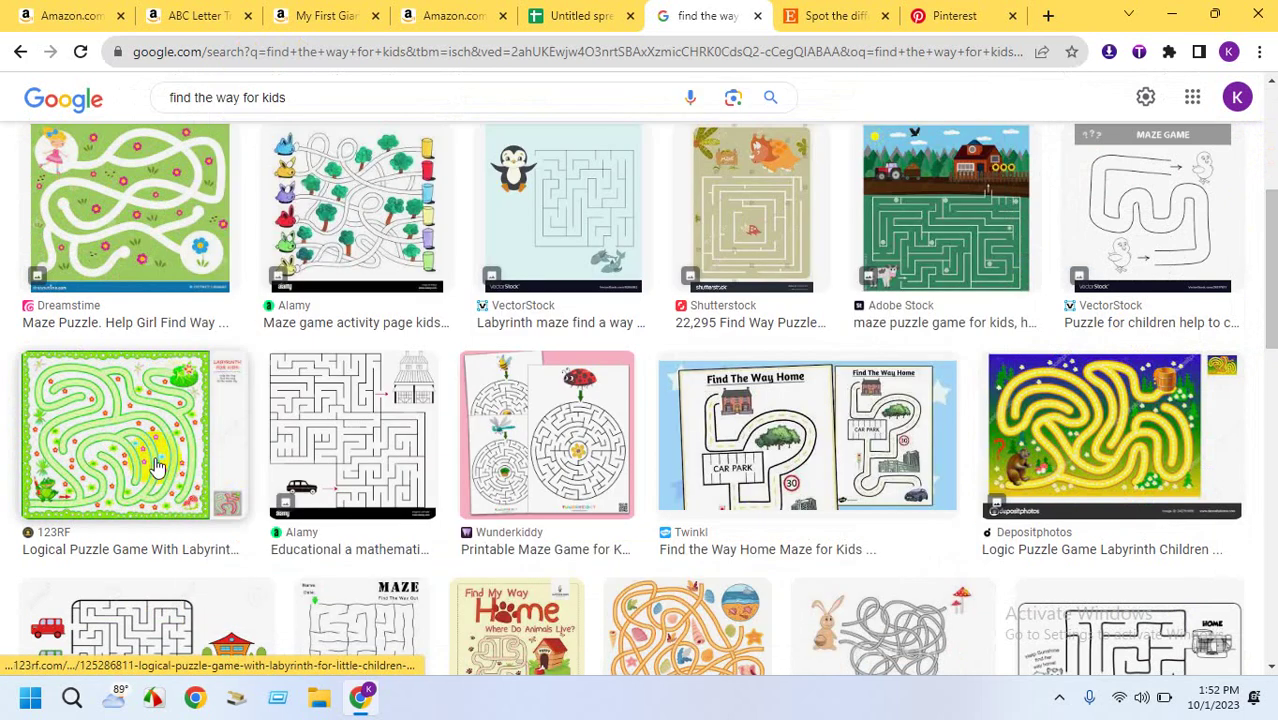
pyautogui.scroll(-2, 3, 462)
pyautogui.scroll(-5, 3, 462)
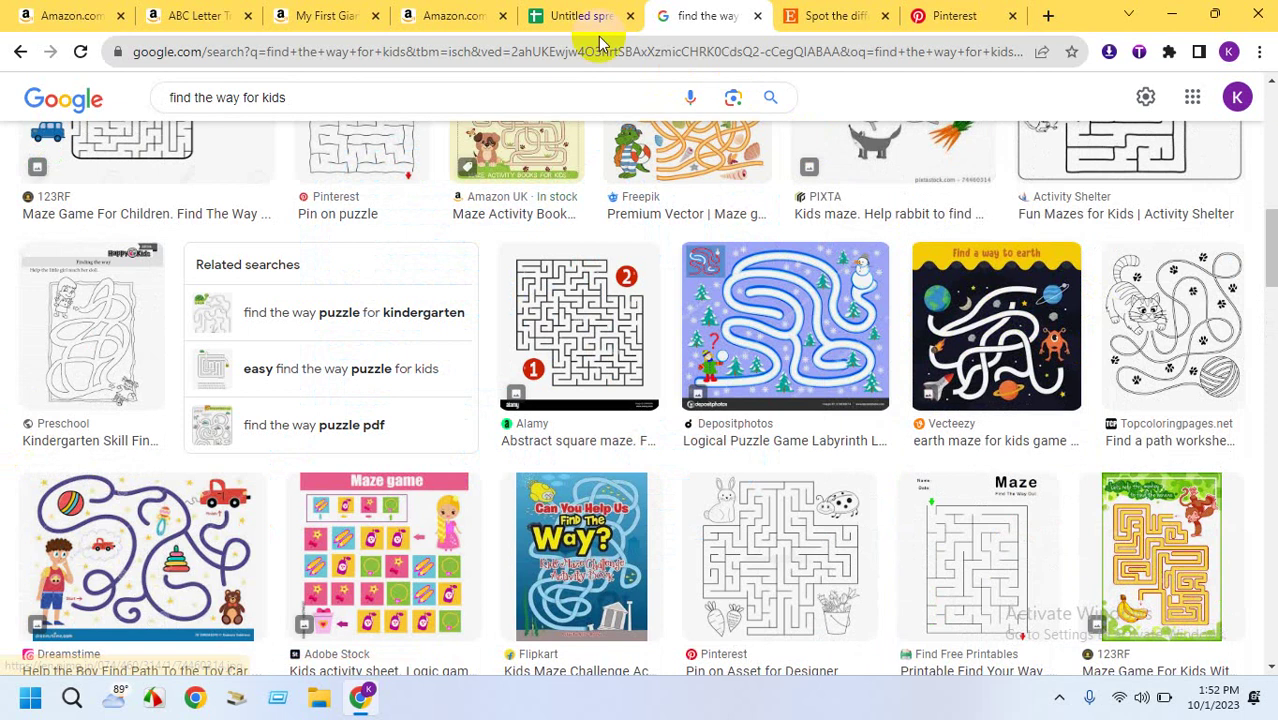
# Return to the spreadsheet and copy "find the way" into cell D3 under final content, then select the "letter tracing" entry
pyautogui.click(580, 17)
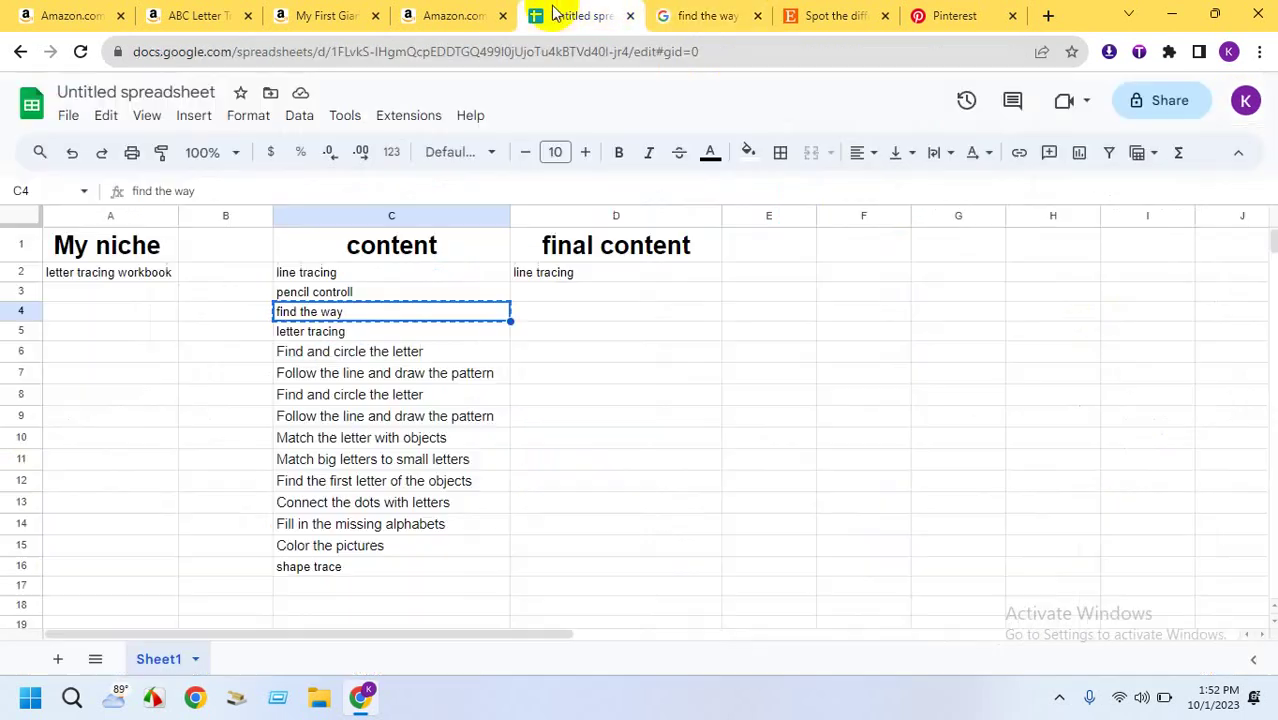
pyautogui.rightClick(368, 313)
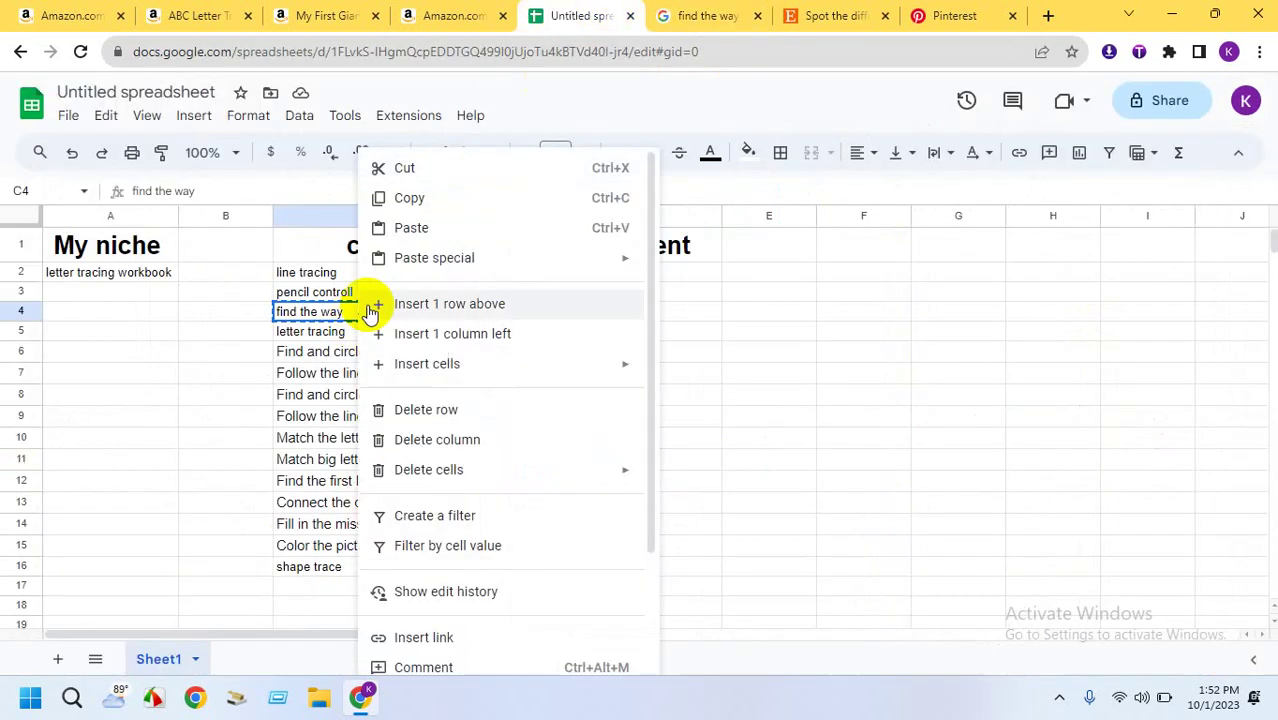
pyautogui.click(412, 199)
pyautogui.rightClick(563, 296)
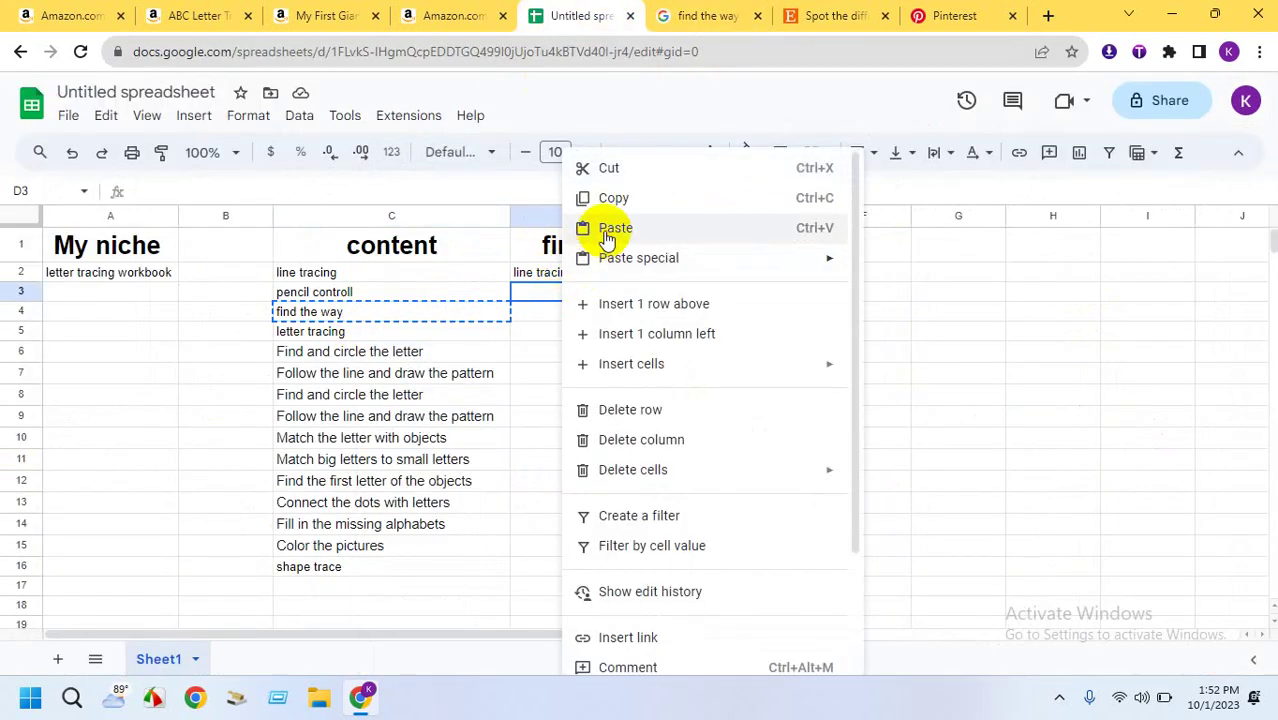
pyautogui.click(580, 228)
pyautogui.click(368, 333)
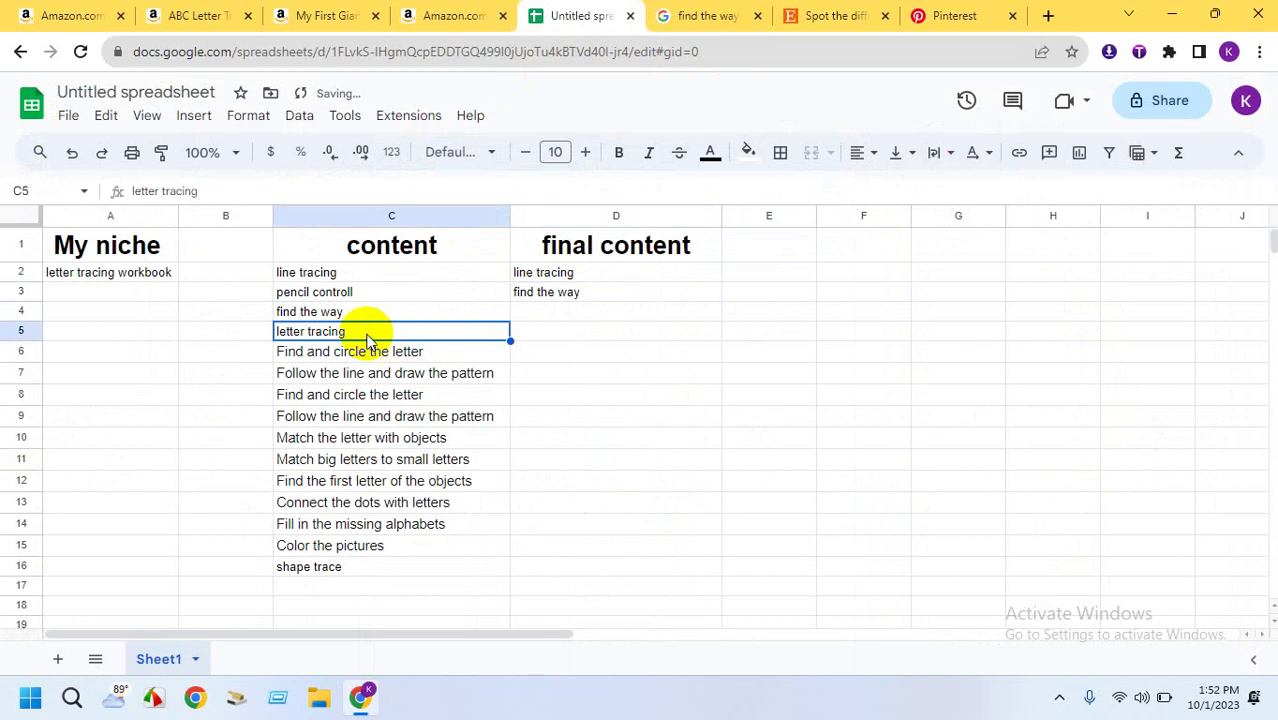
# Copy the "letter tracing" entry from the content column, search Google Images for it, and look through the worksheet examples
pyautogui.rightClick(368, 340)
pyautogui.click(425, 199)
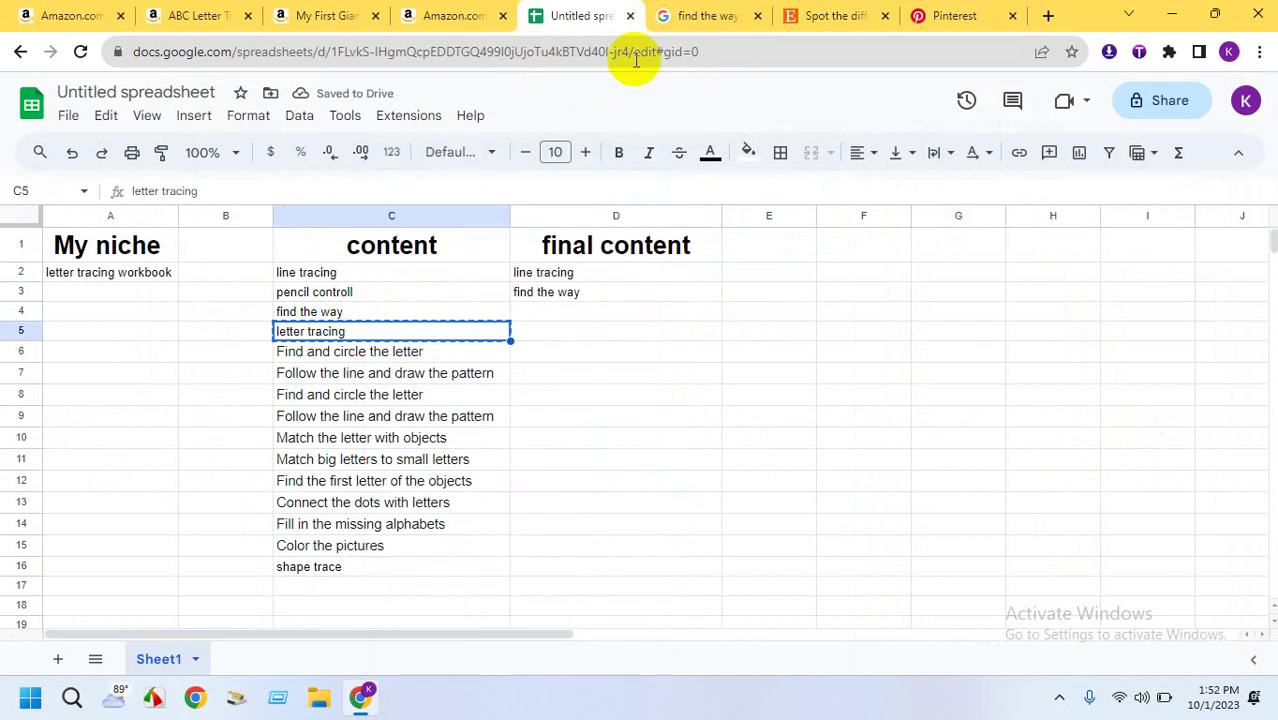
pyautogui.click(668, 16)
pyautogui.moveTo(297, 97); pyautogui.dragTo(140, 105)
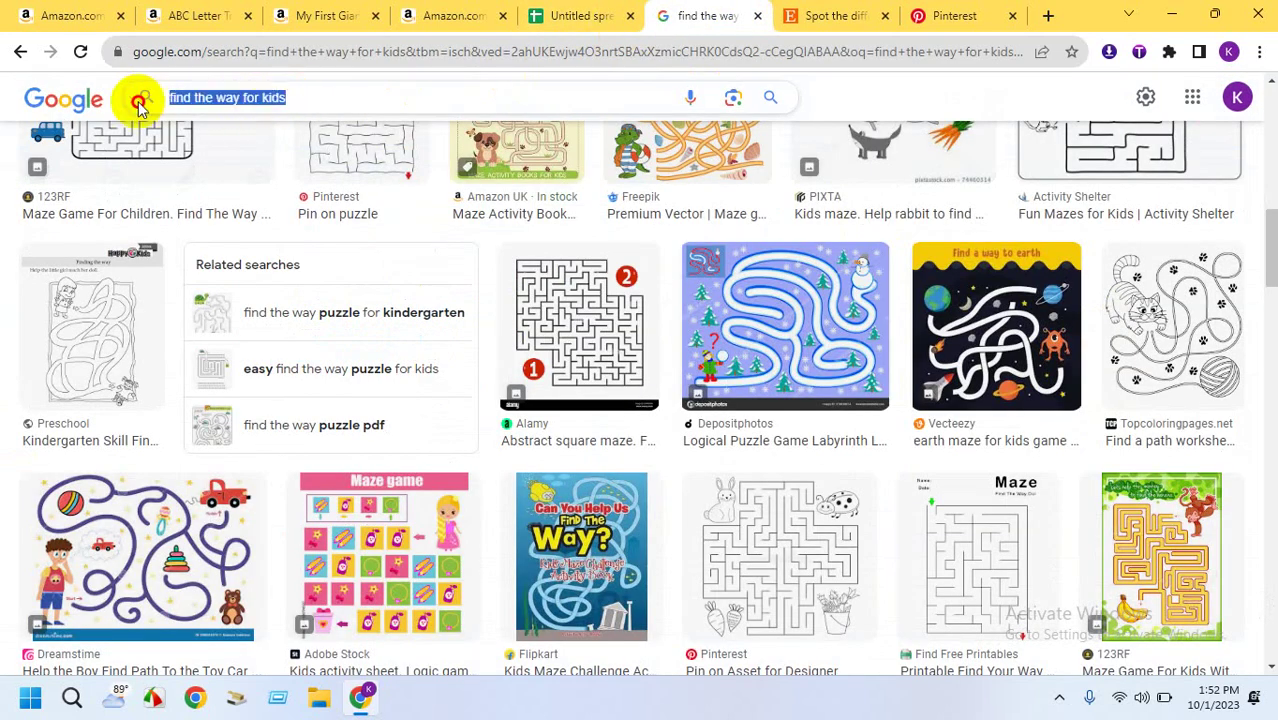
pyautogui.hotkey('ctrl', 'v')
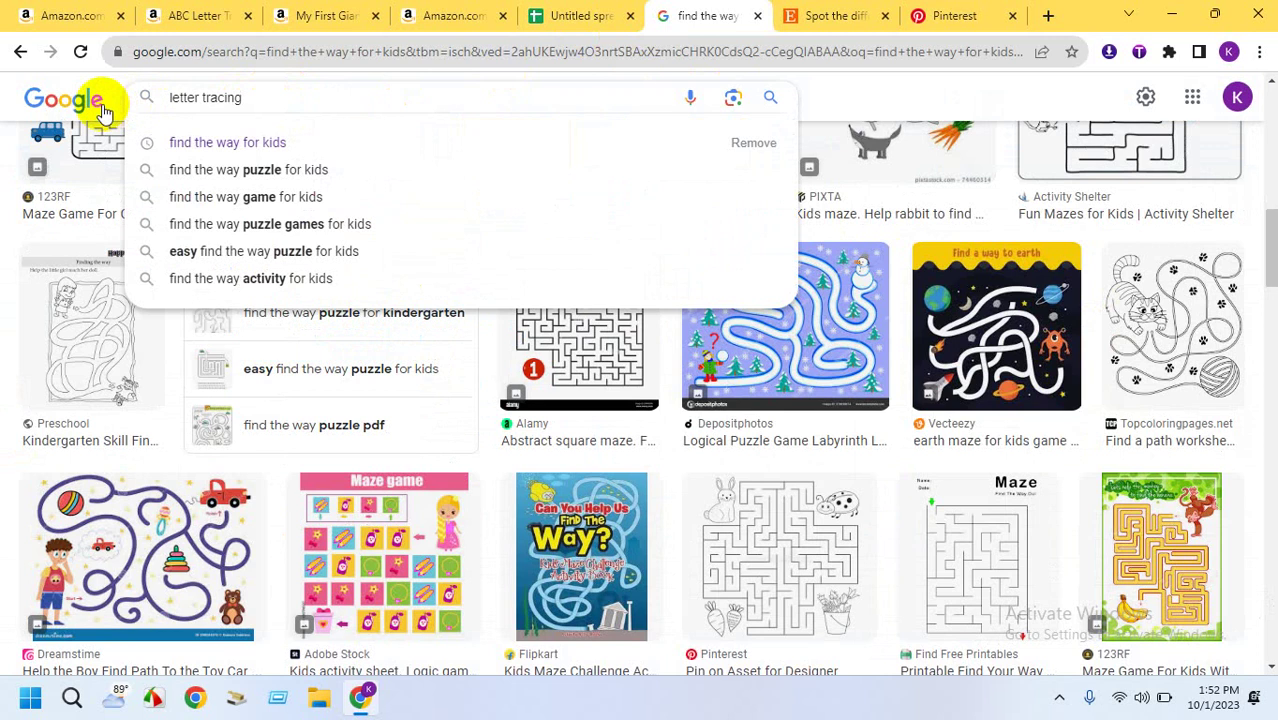
pyautogui.press('Return')
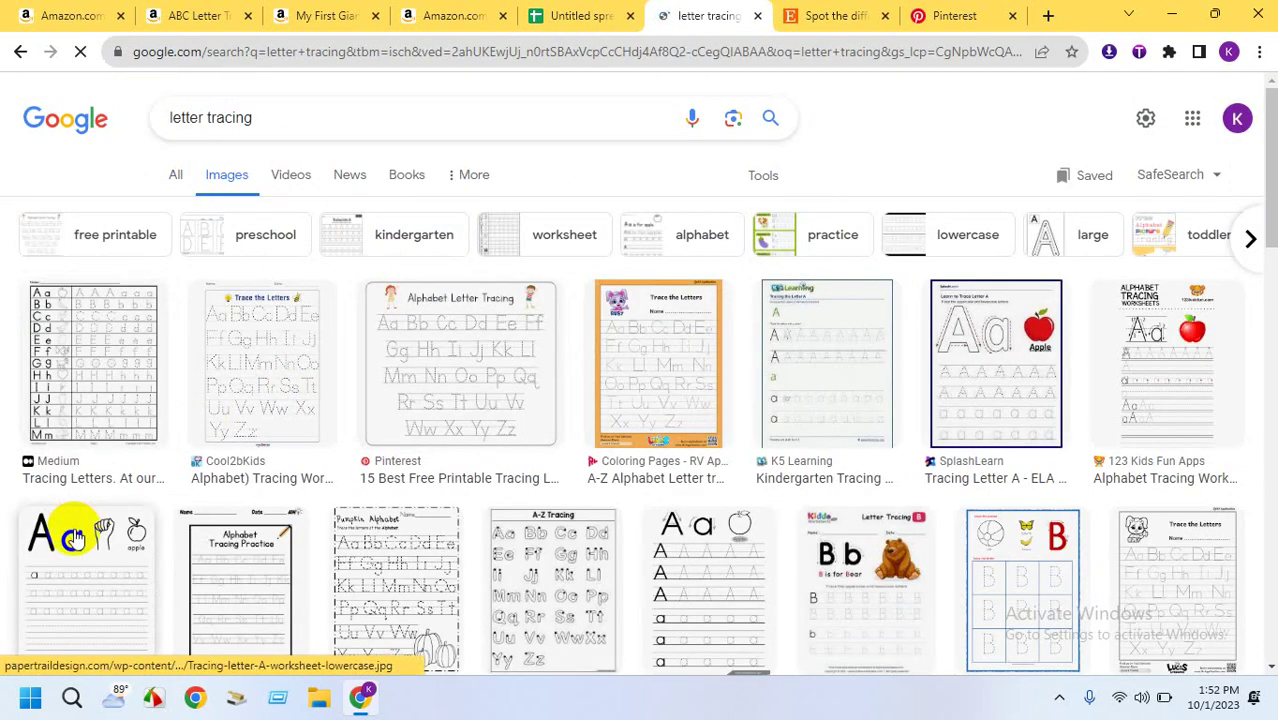
pyautogui.moveTo(75, 538)
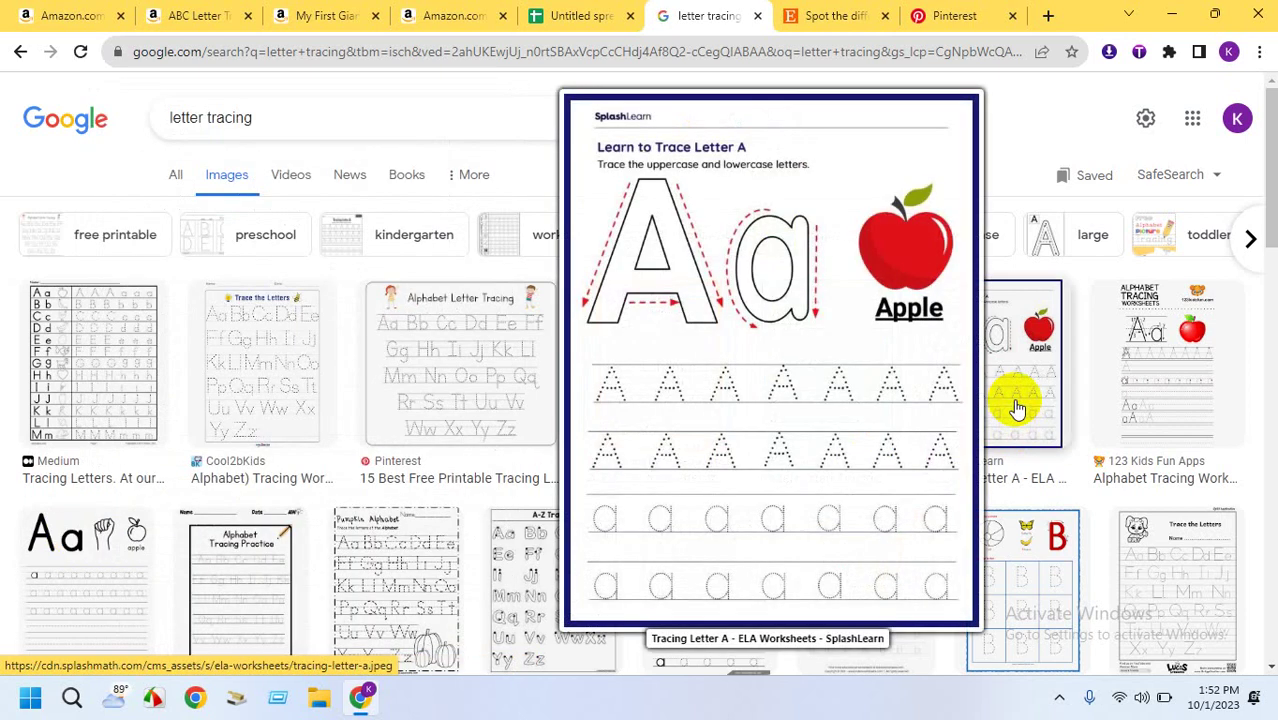
pyautogui.scroll(-4, 1190, 280)
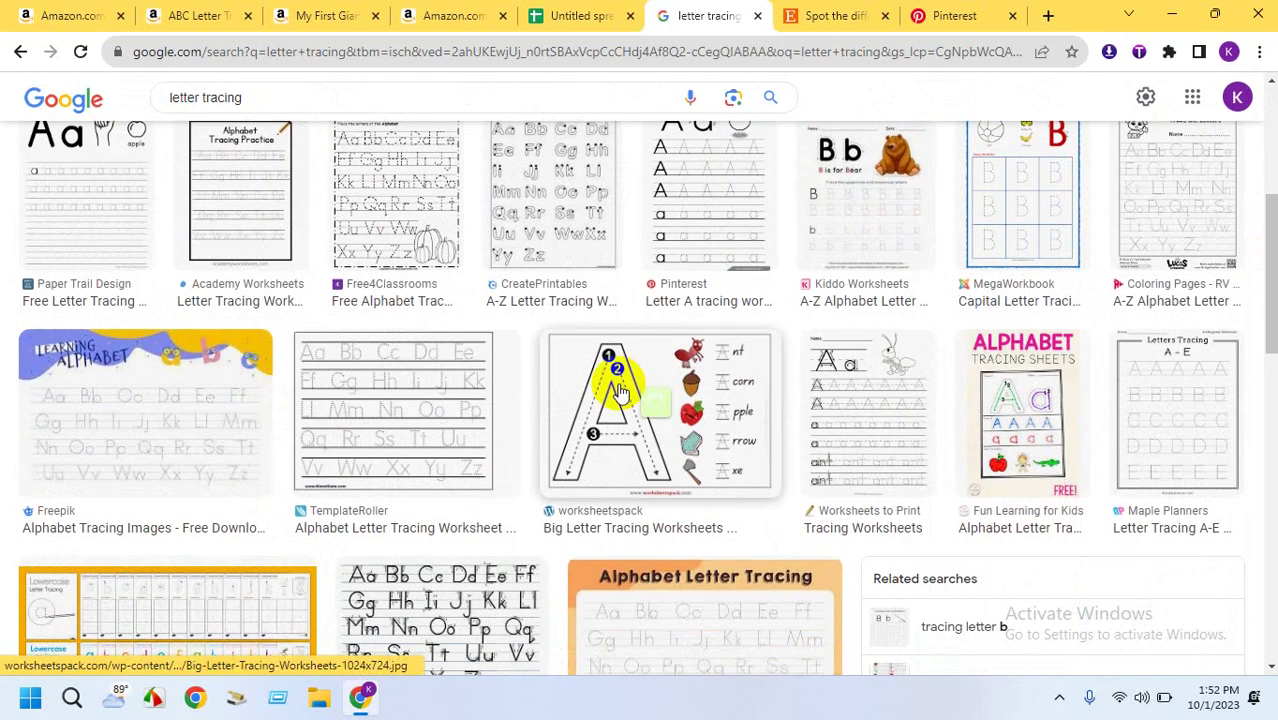
pyautogui.moveTo(1264, 205); pyautogui.dragTo(1267, 343)
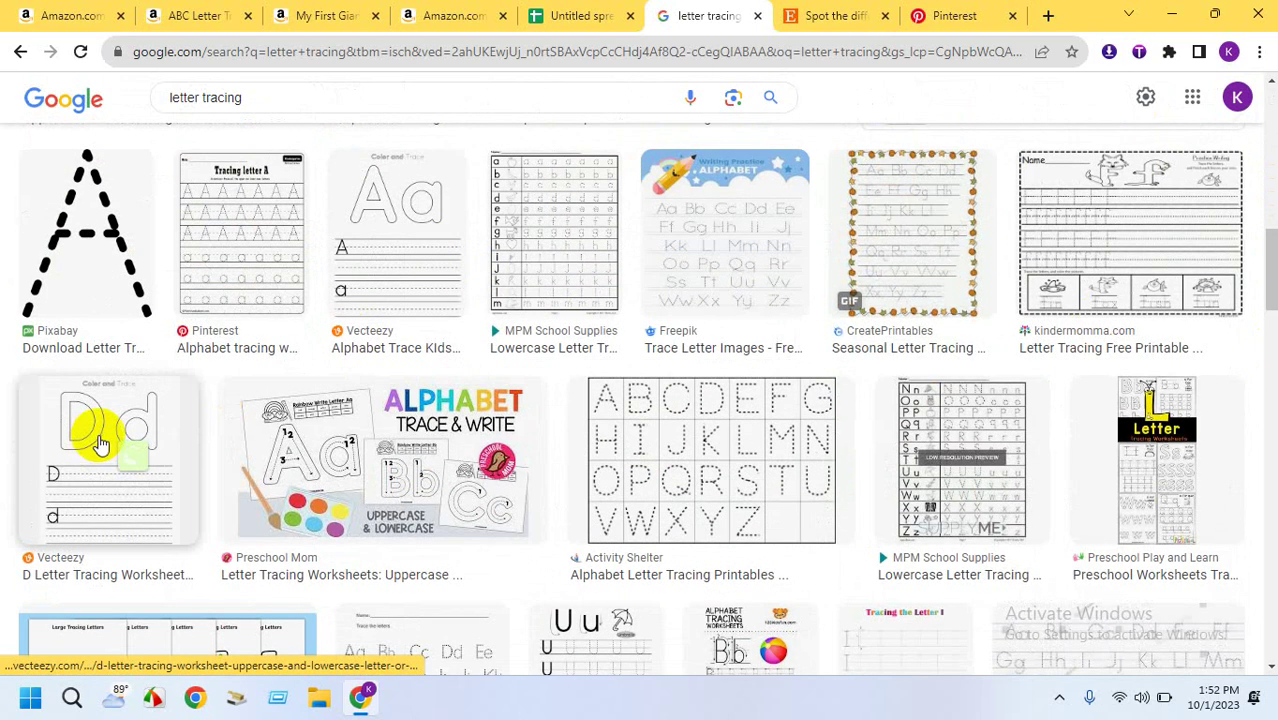
pyautogui.moveTo(1267, 257); pyautogui.dragTo(1267, 330)
# Return to the spreadsheet and paste "letter tracing" into cell D4 under final content
pyautogui.click(575, 15)
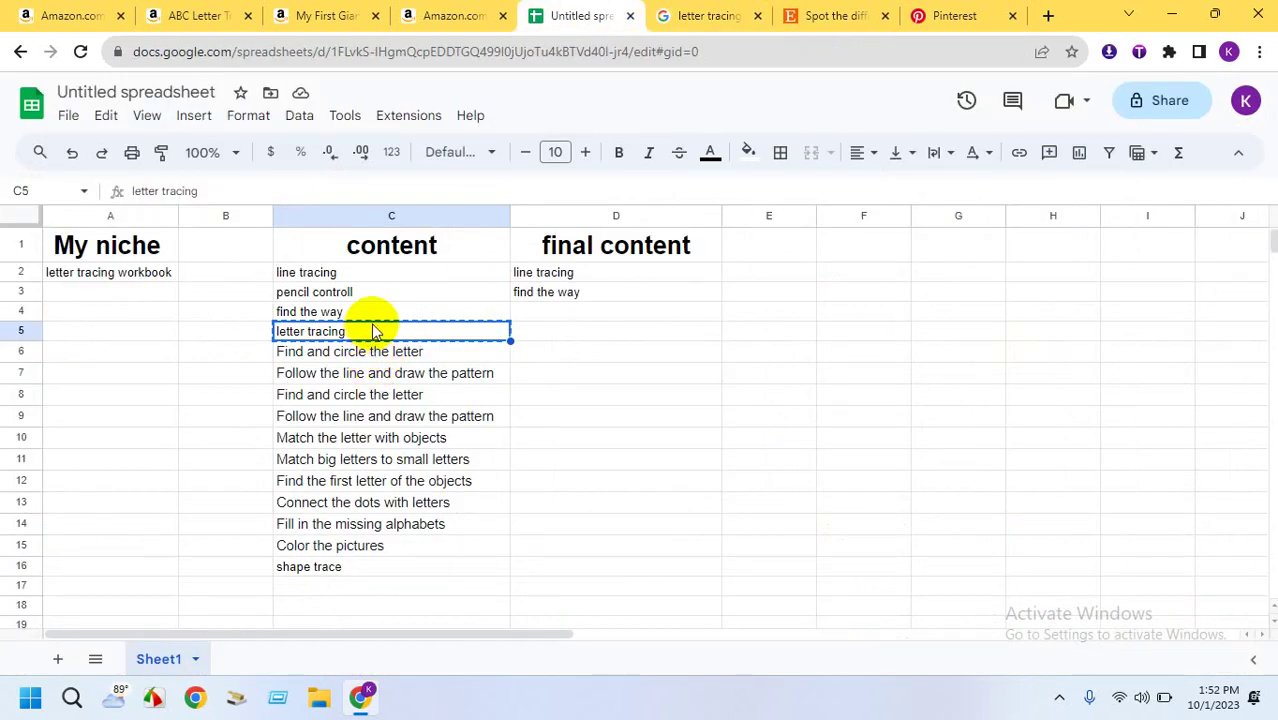
pyautogui.rightClick(533, 308)
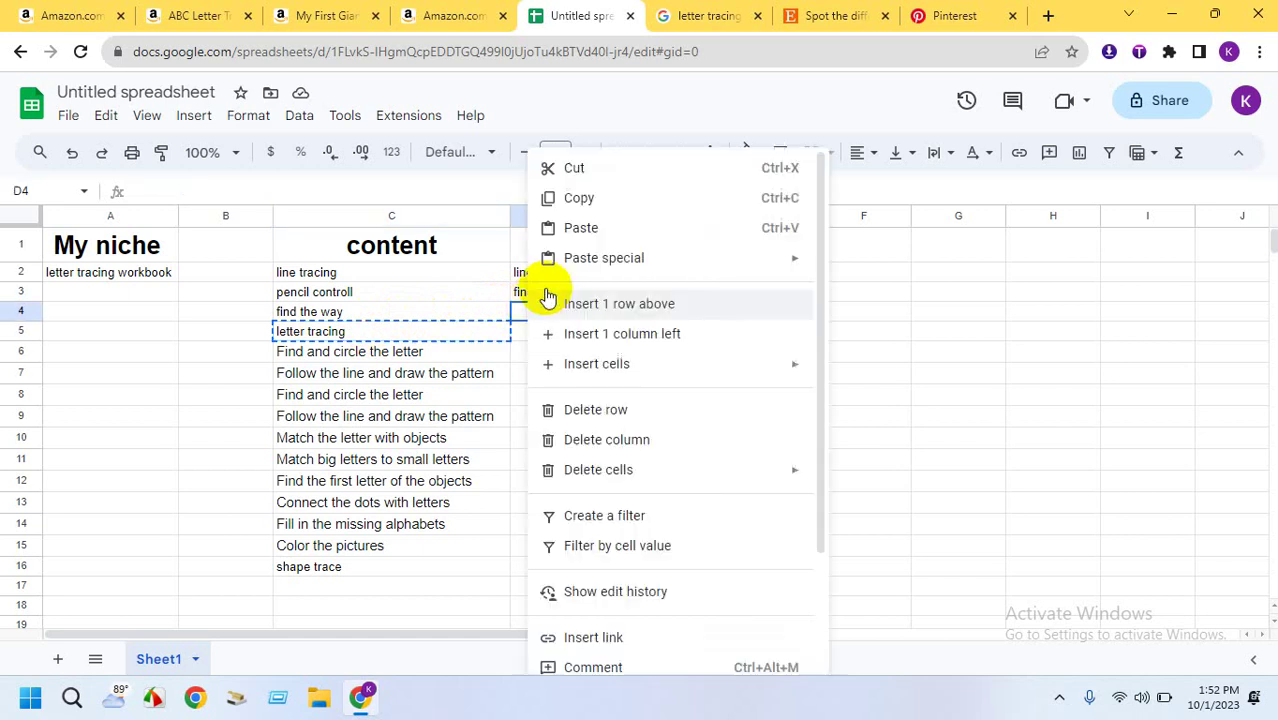
pyautogui.click(585, 227)
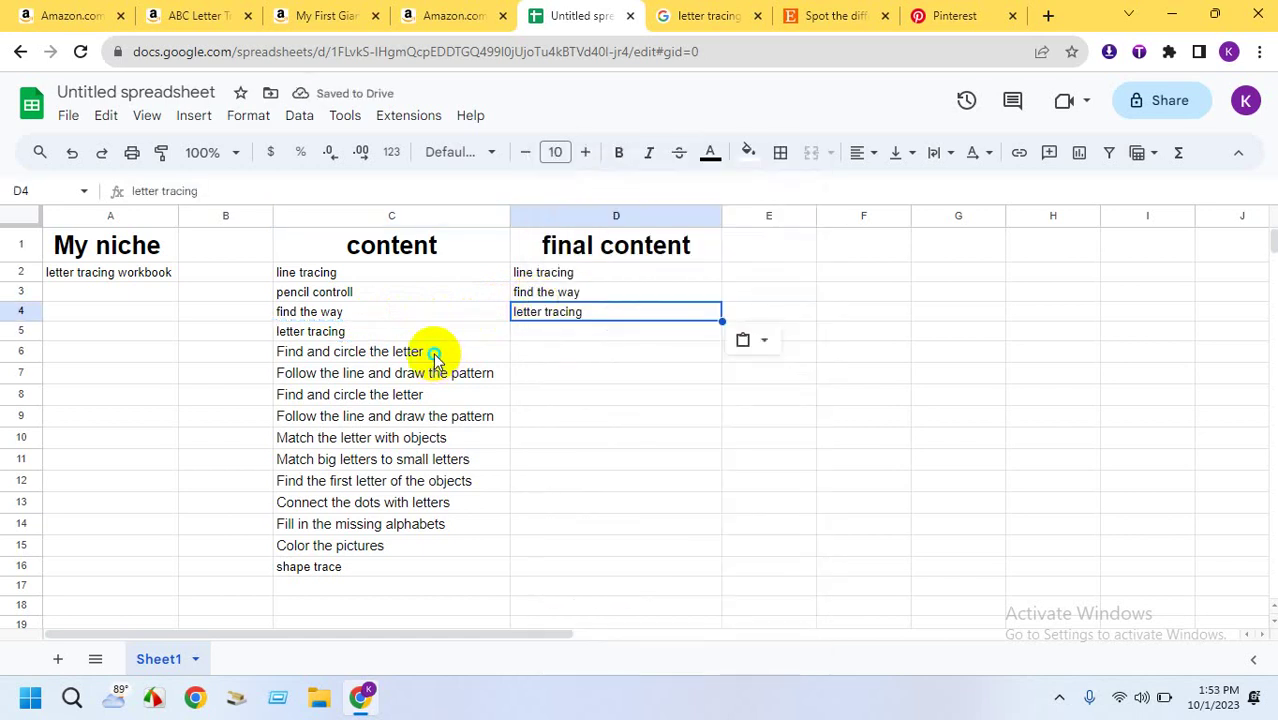
# Copy "Find and circle the letter" from cell C6, search Google Images for it, and examine the worksheet examples
pyautogui.rightClick(436, 356)
pyautogui.click(520, 198)
pyautogui.click(703, 12)
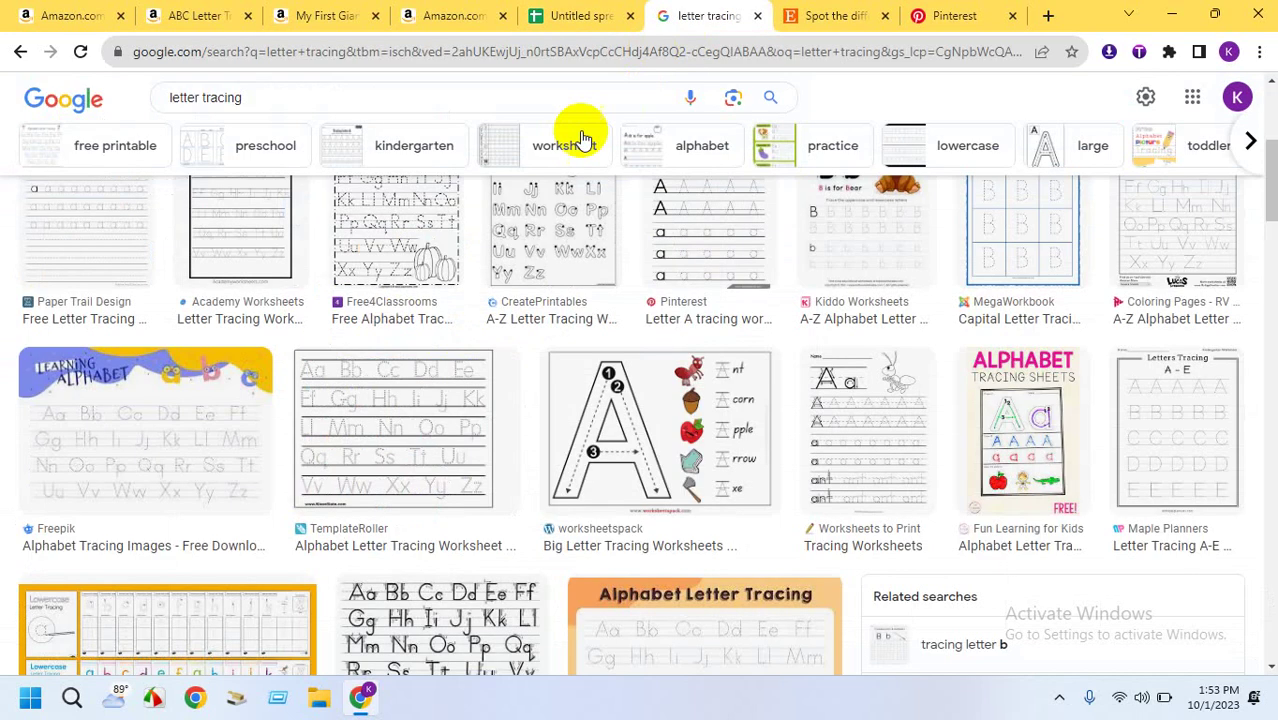
pyautogui.click(553, 18)
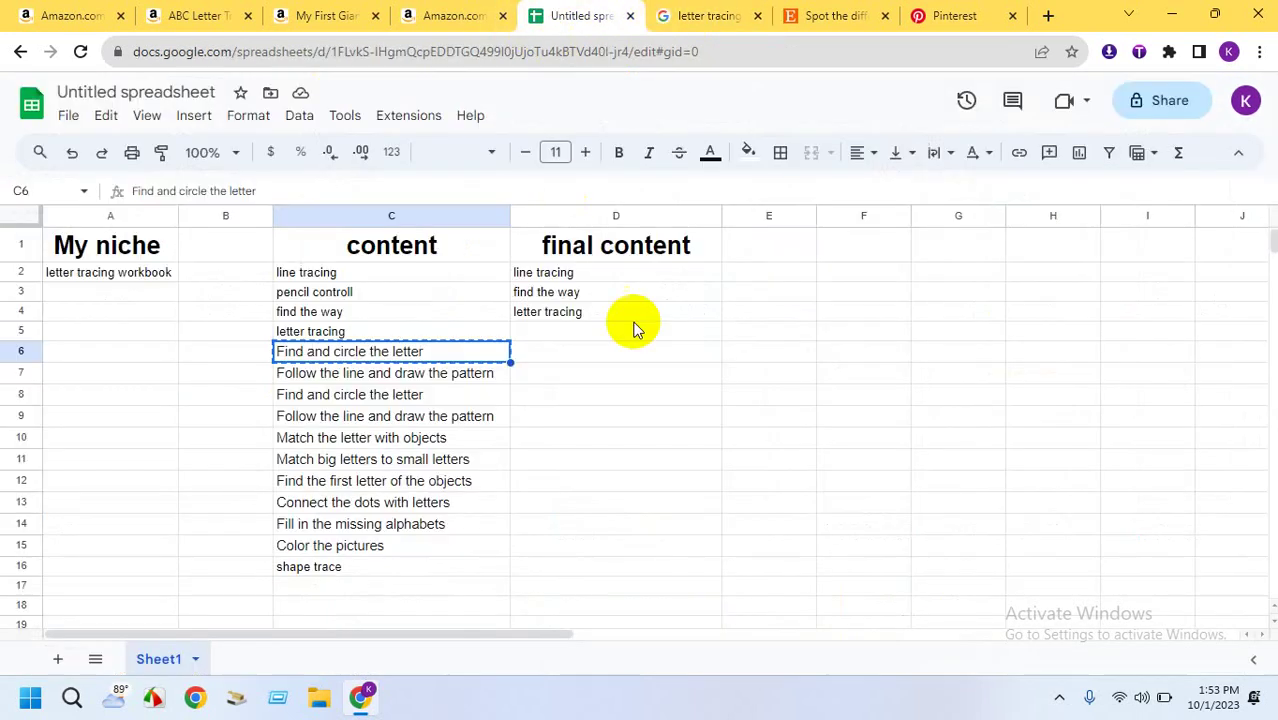
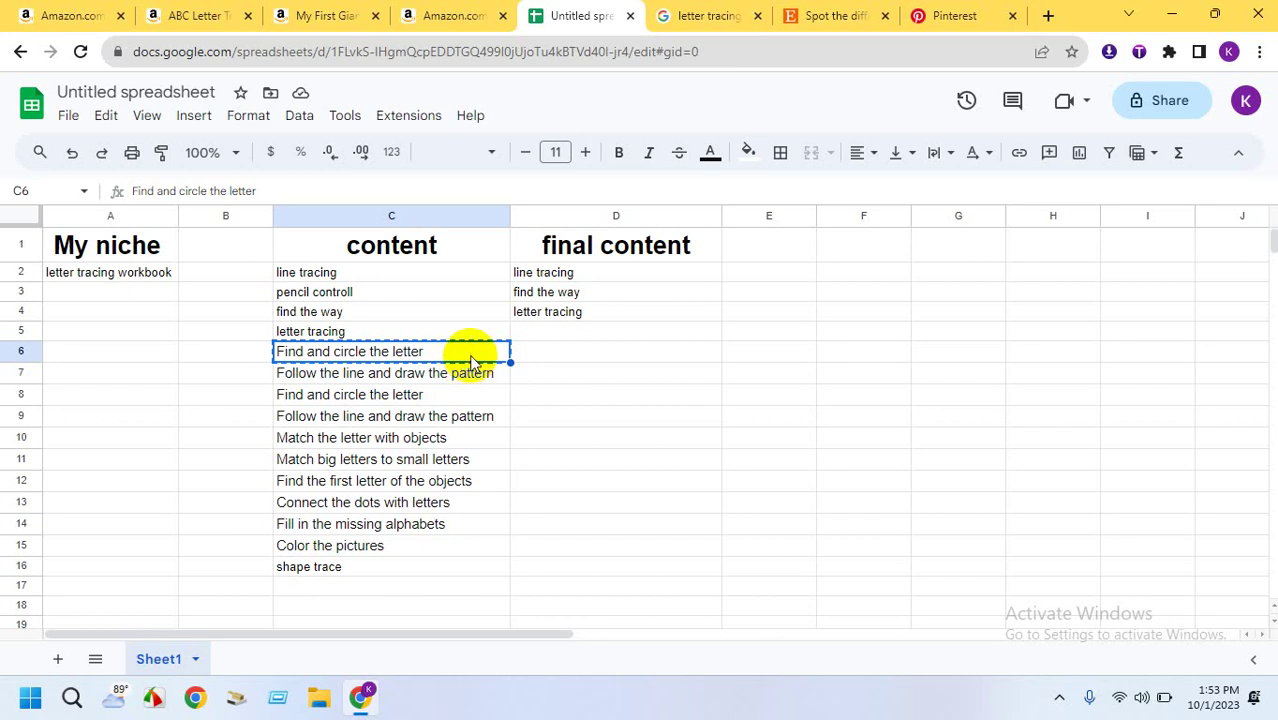
pyautogui.click(695, 12)
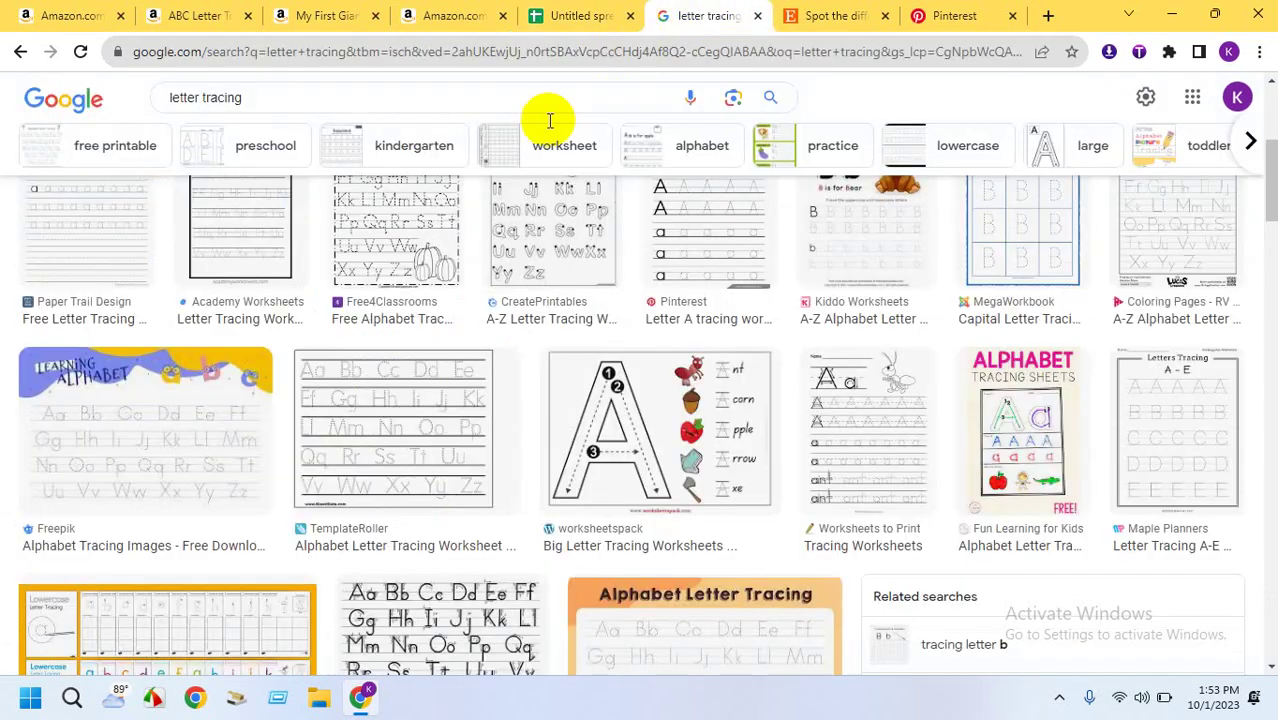
pyautogui.rightClick(406, 100)
pyautogui.doubleClick(358, 97)
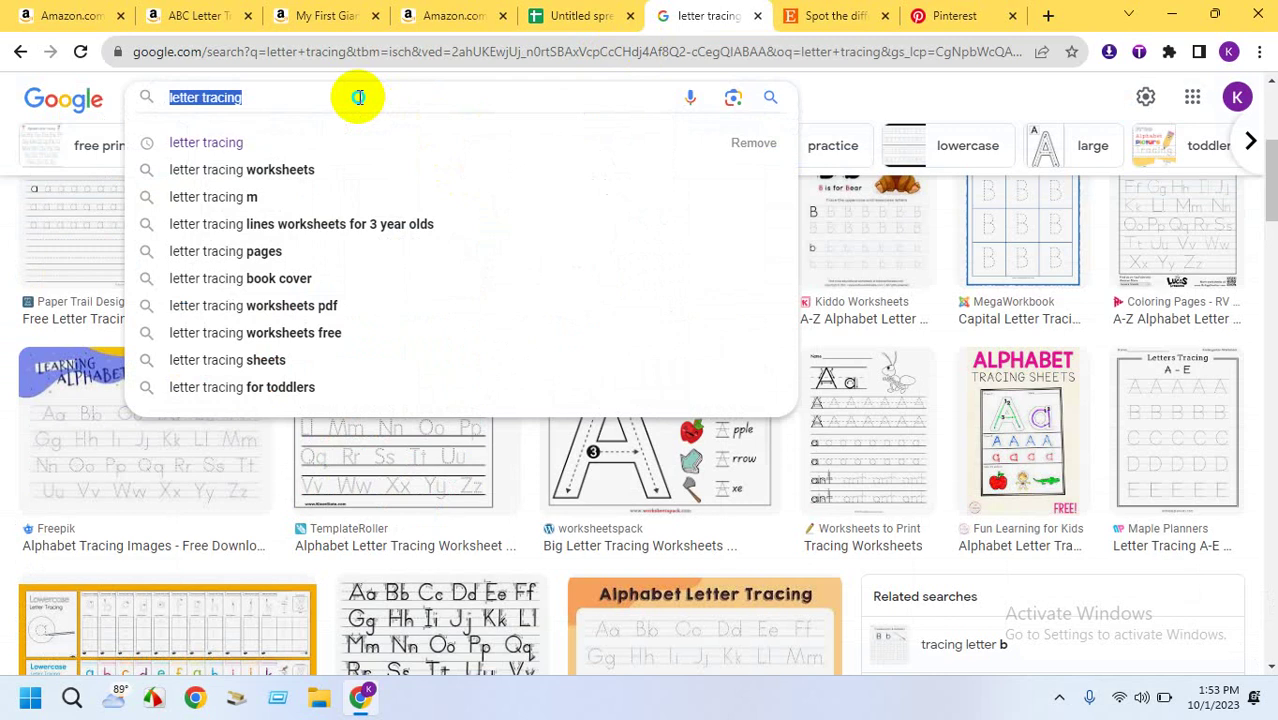
pyautogui.rightClick(358, 97)
pyautogui.click(391, 190)
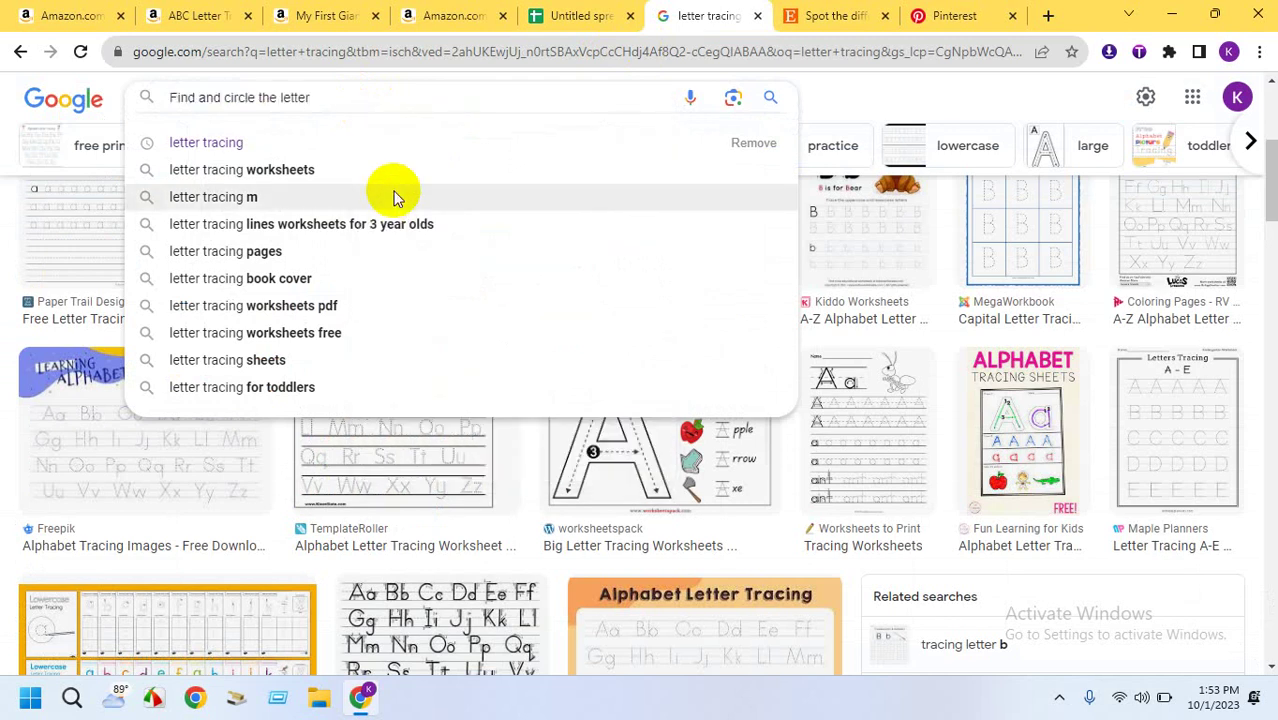
pyautogui.press('Return')
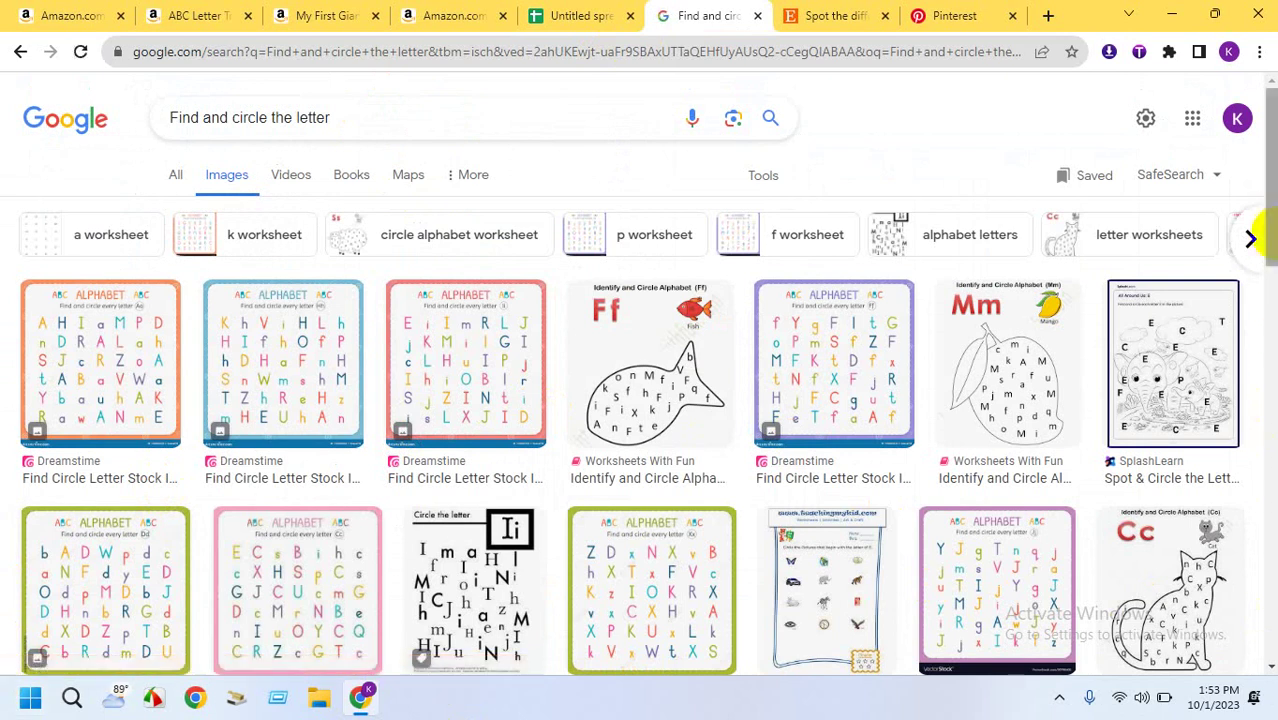
pyautogui.moveTo(1268, 222); pyautogui.dragTo(1265, 304)
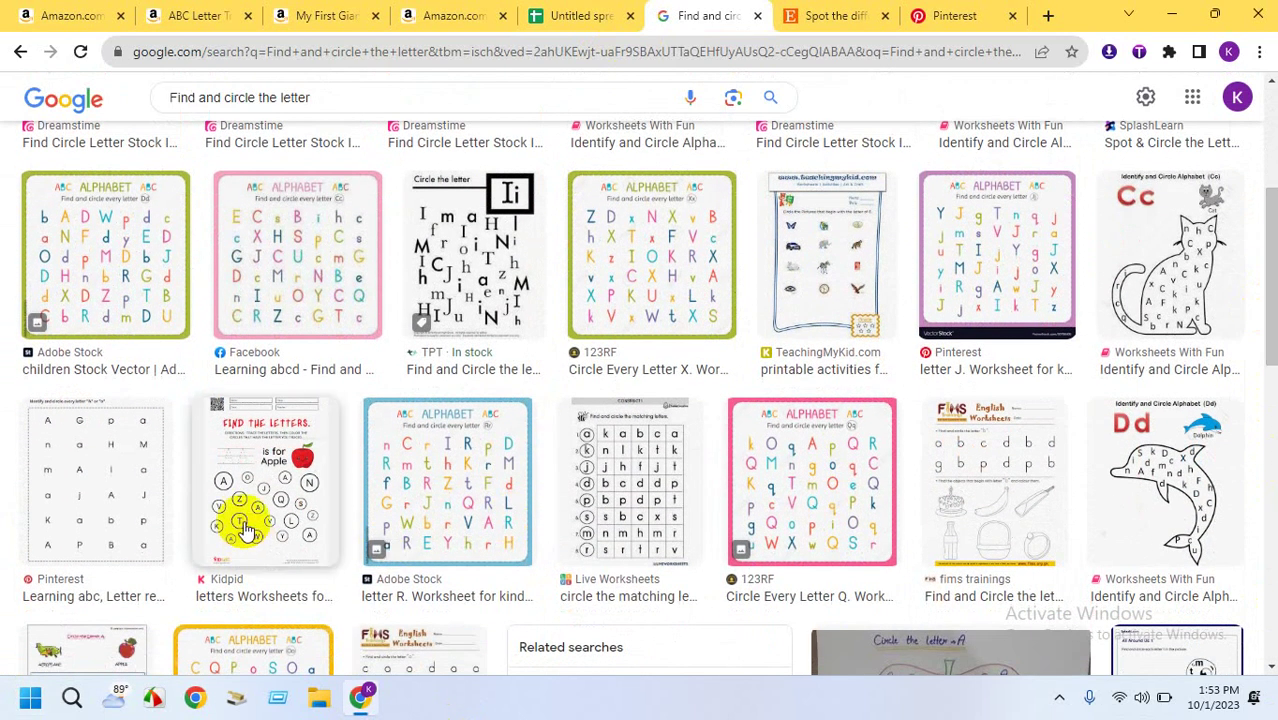
pyautogui.moveTo(248, 530)
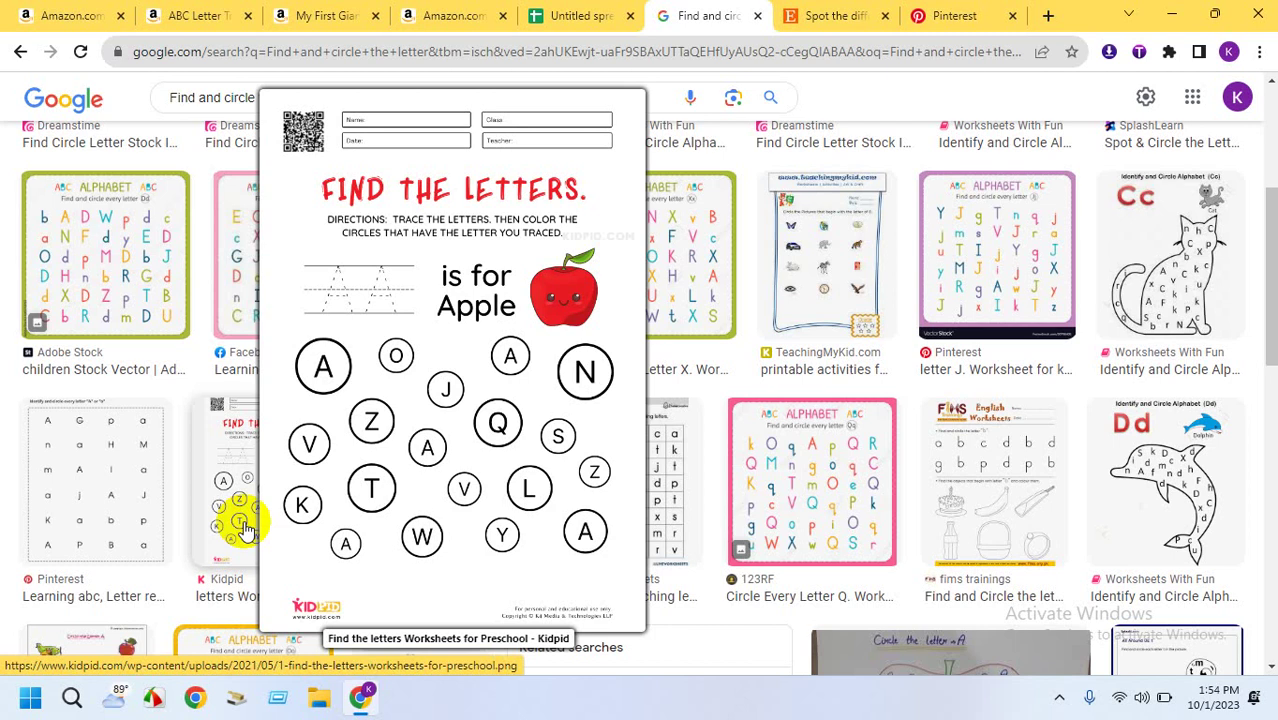
# Return to the spreadsheet and paste "Find and circle the letter" into cell D5 under final content
pyautogui.click(596, 6)
pyautogui.rightClick(551, 333)
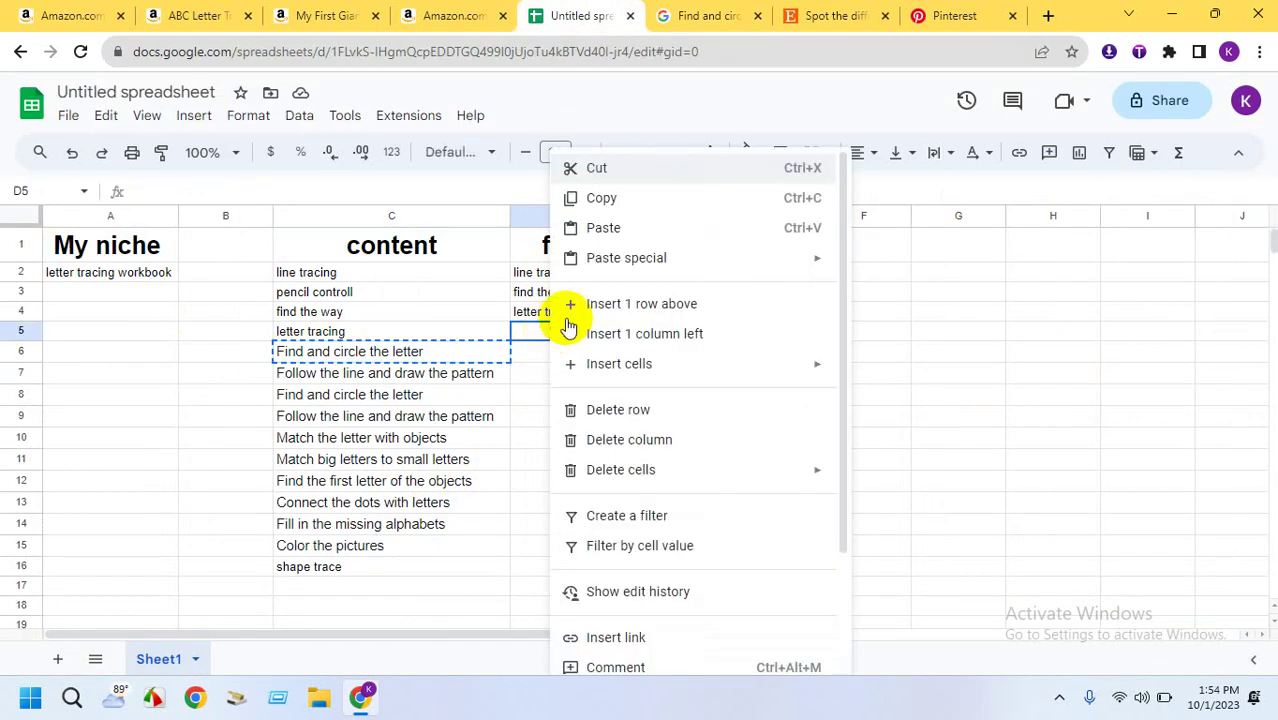
pyautogui.click(607, 230)
pyautogui.click(627, 425)
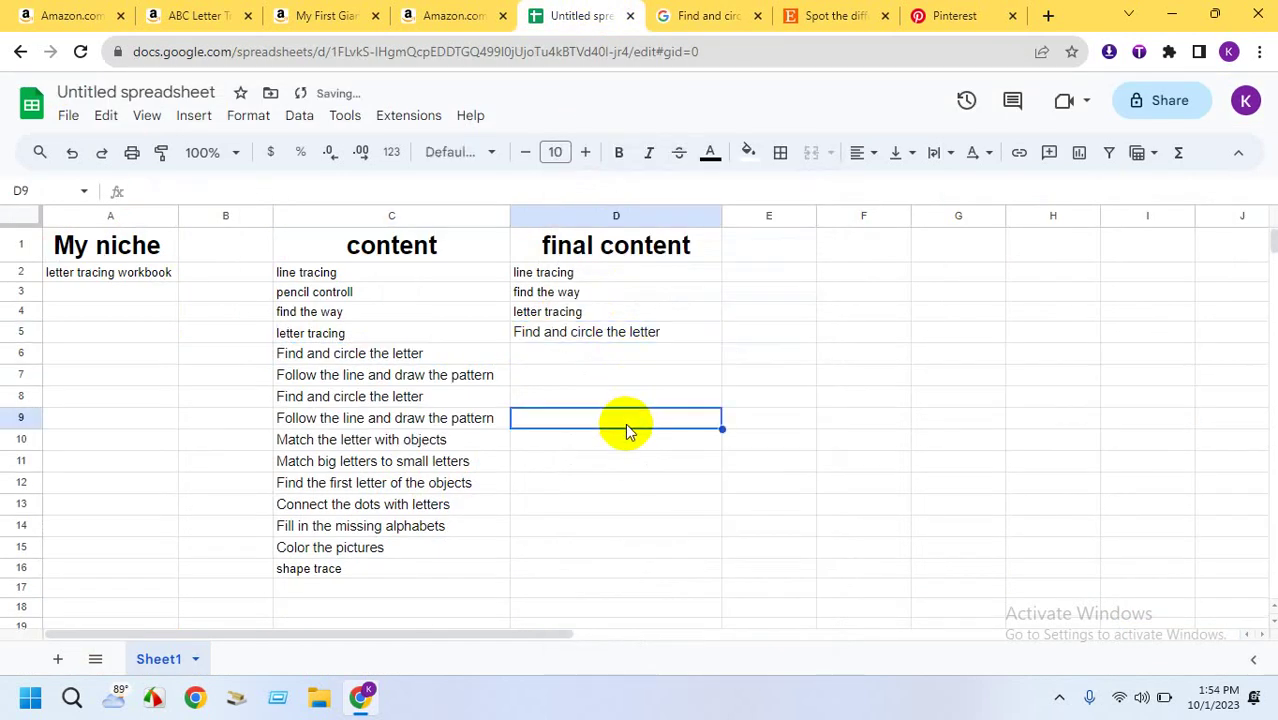
# Copy "Match the letter with objects" from cell C10, search Google Images for it, and examine the matching worksheet examples
pyautogui.click(478, 379)
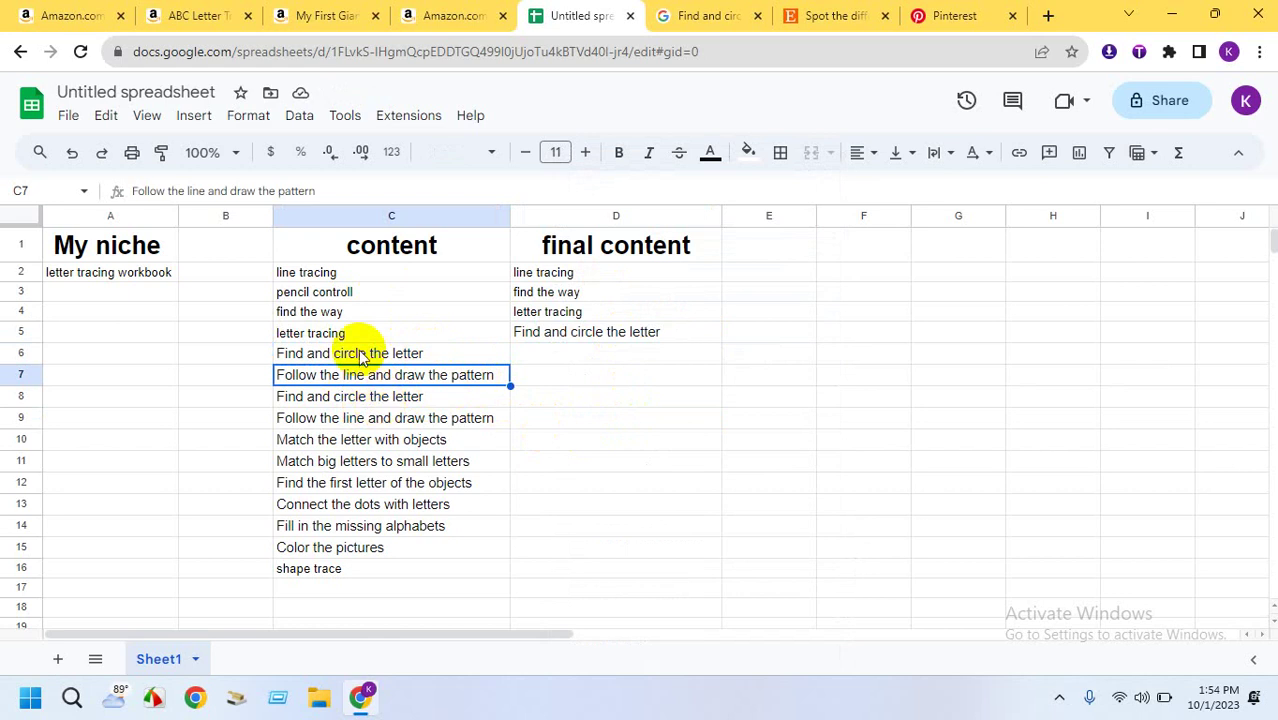
pyautogui.click(417, 423)
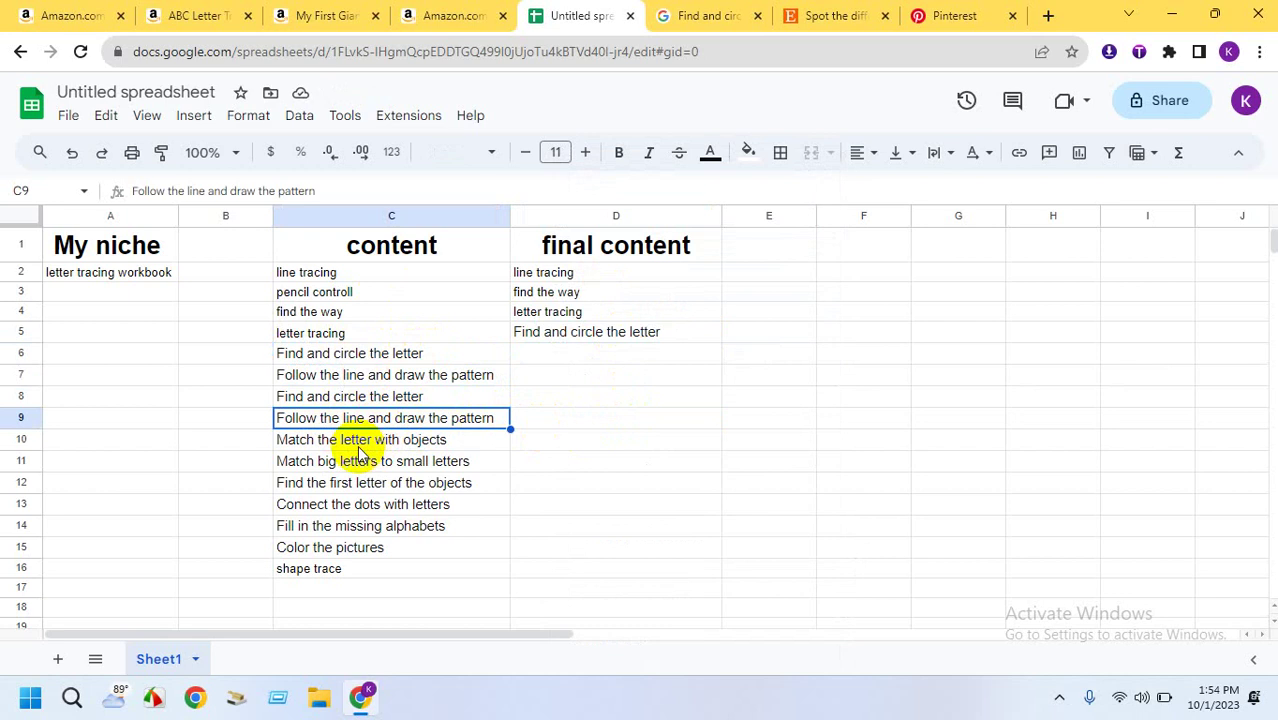
pyautogui.click(358, 447)
pyautogui.rightClick(358, 452)
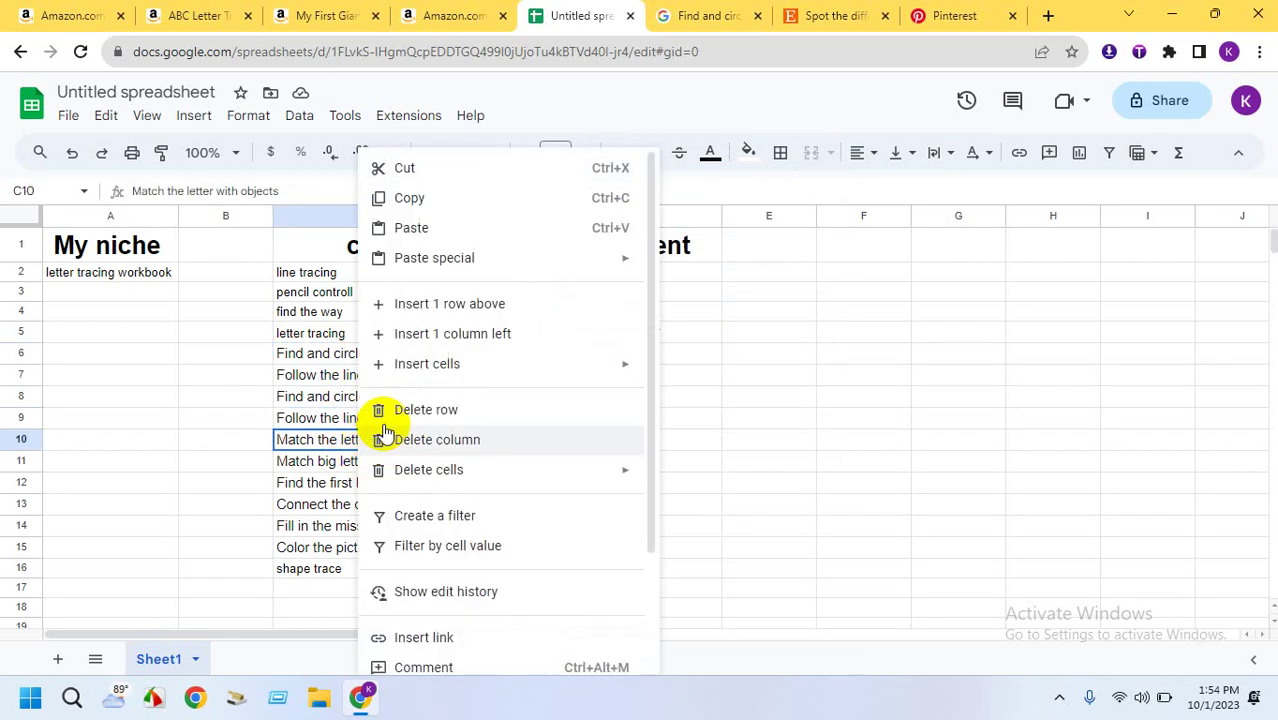
pyautogui.click(412, 197)
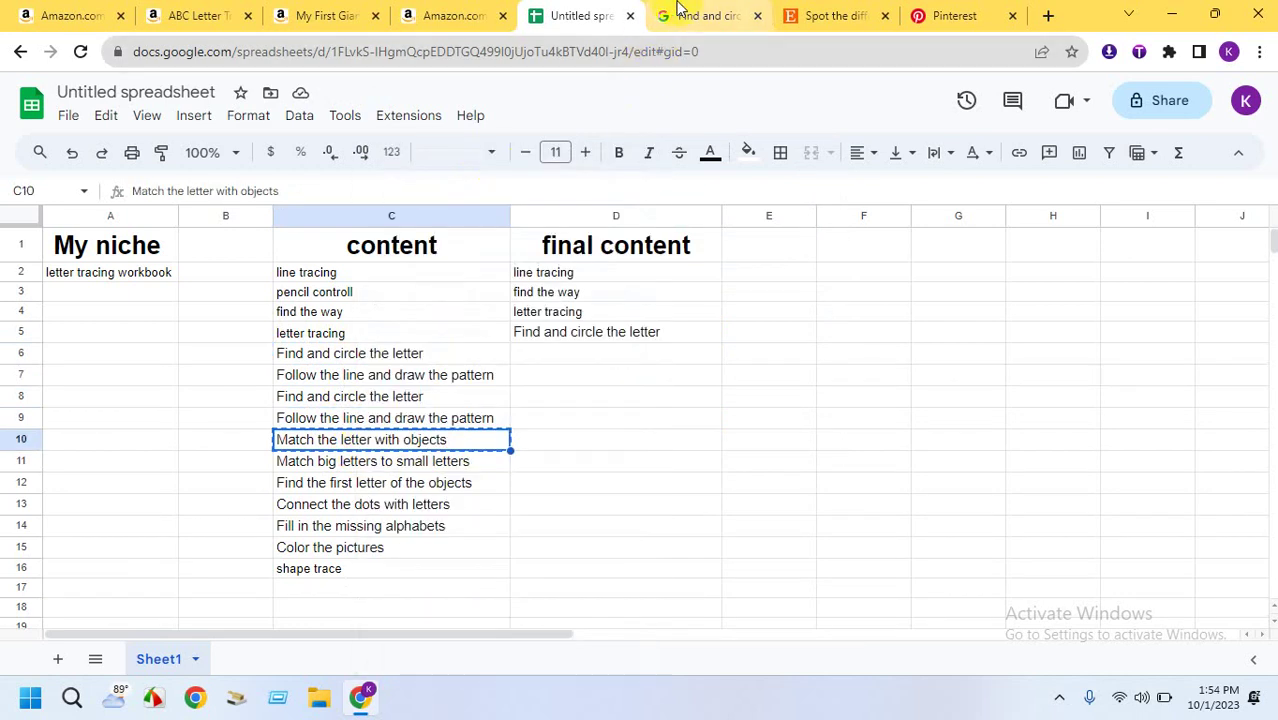
pyautogui.click(664, 15)
pyautogui.moveTo(357, 97); pyautogui.dragTo(183, 97)
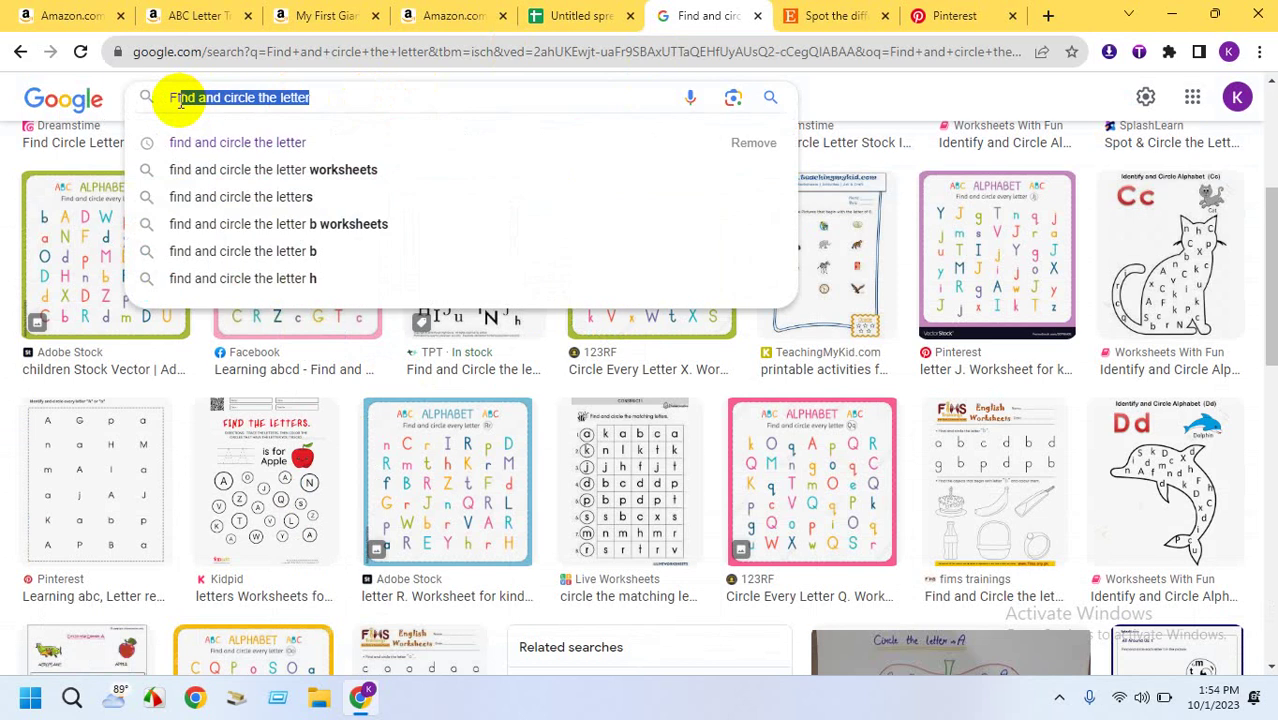
pyautogui.press('BackSpace')
pyautogui.press('BackSpace')
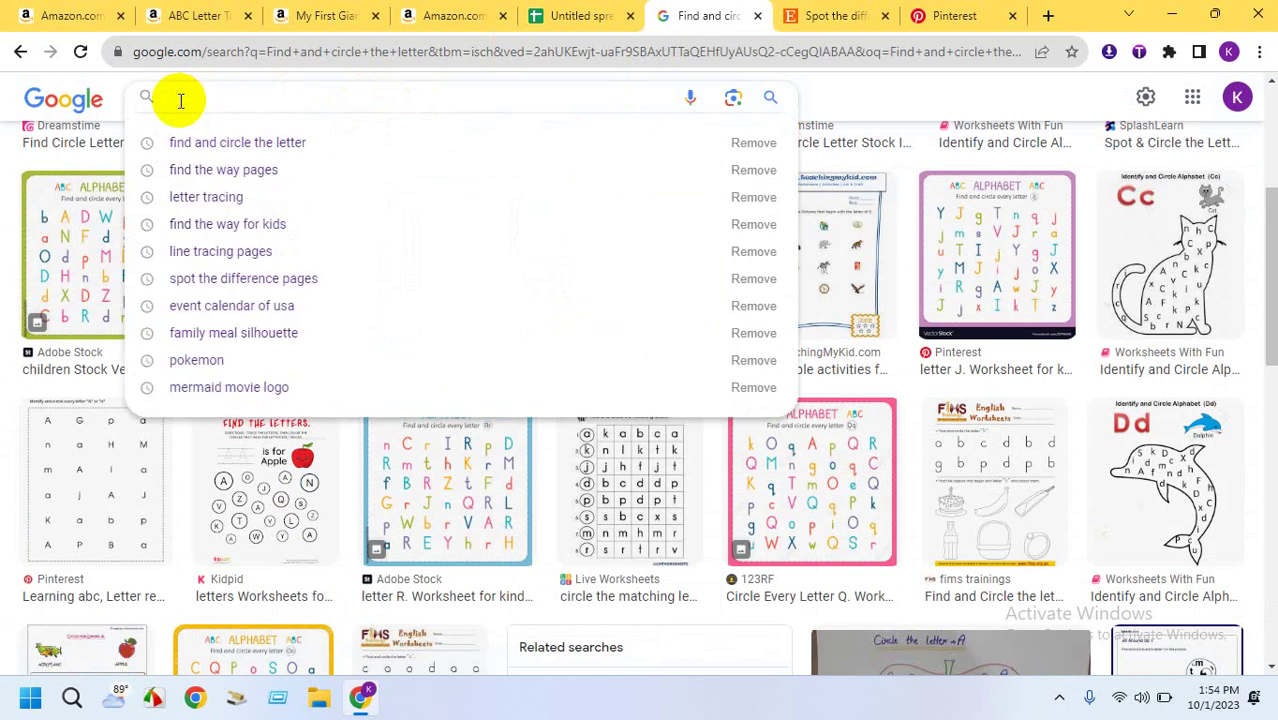
pyautogui.hotkey('ctrl', 'v')
pyautogui.press('Return')
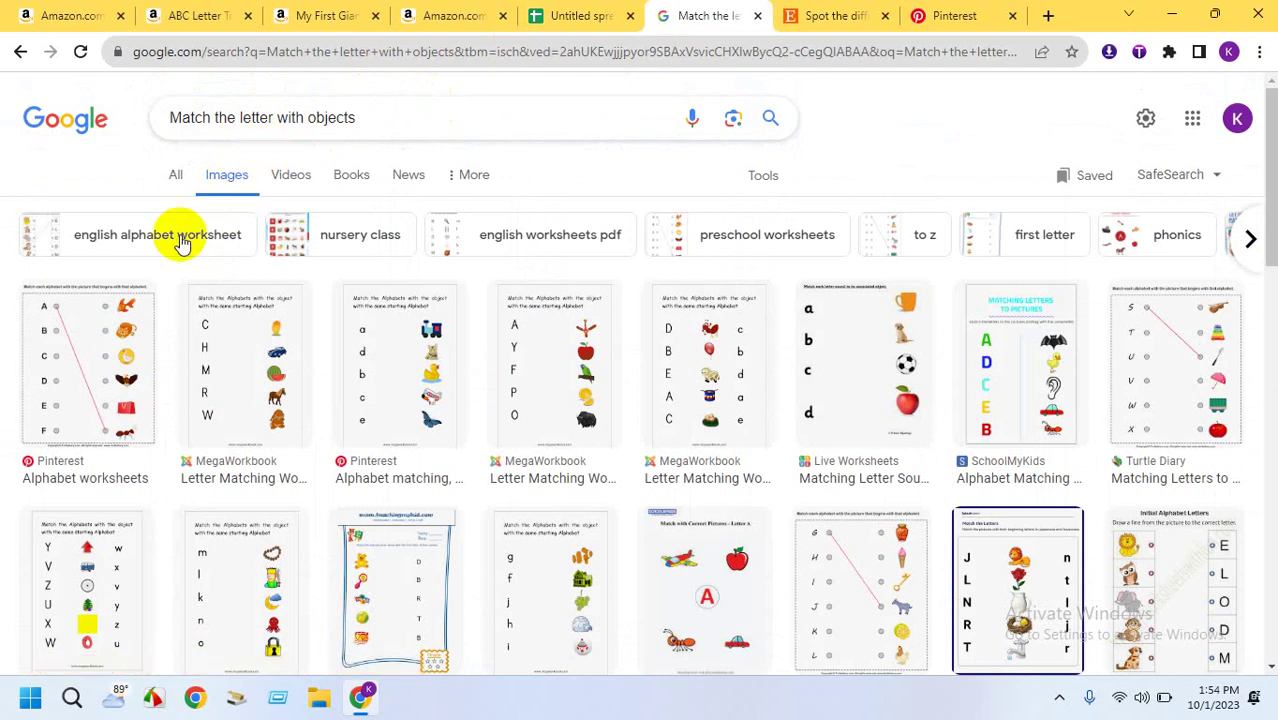
pyautogui.moveTo(78, 409)
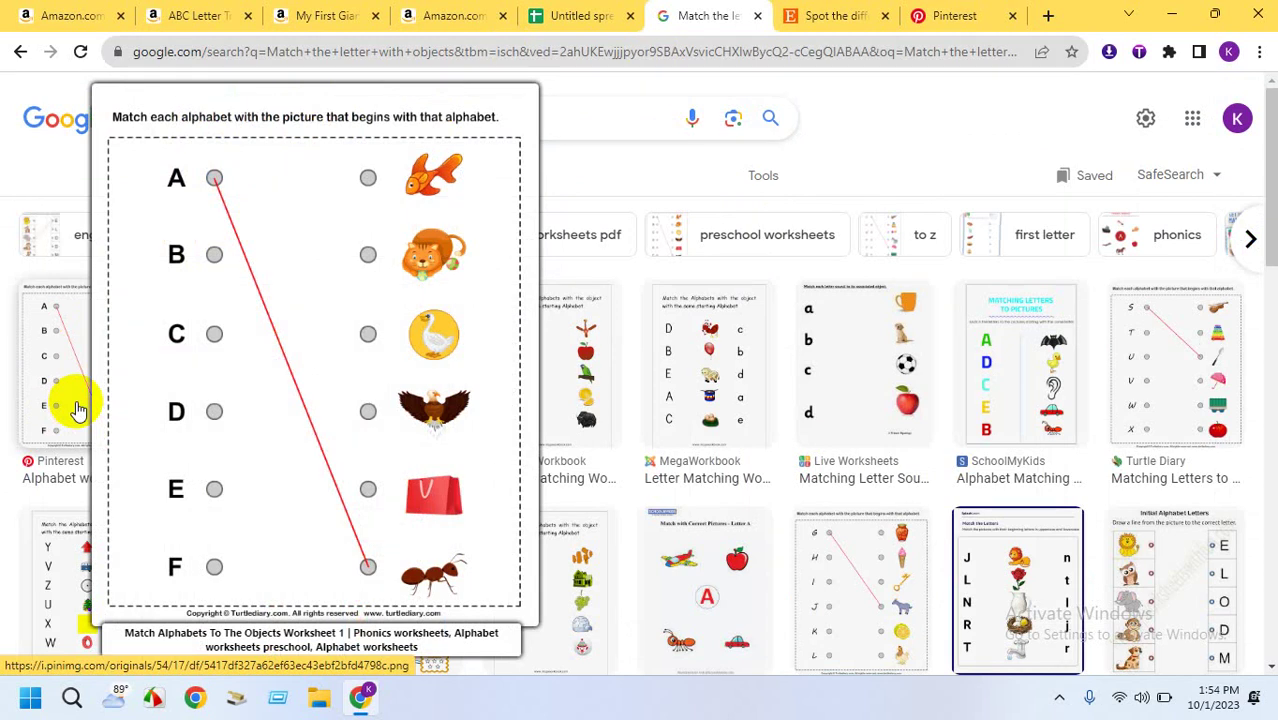
pyautogui.moveTo(537, 393)
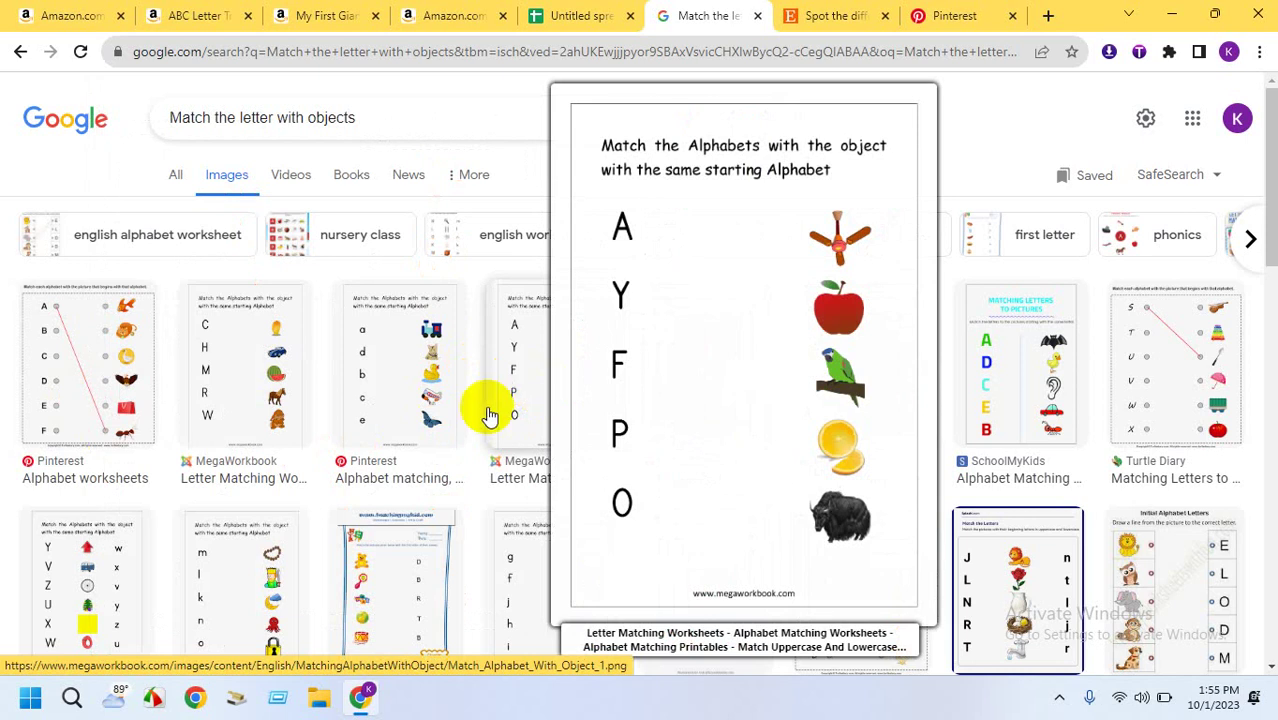
# Copy the "Match the letter with objects" search phrase and paste it into cell D6 of the spreadsheet's final content column
pyautogui.moveTo(379, 117); pyautogui.dragTo(171, 117)
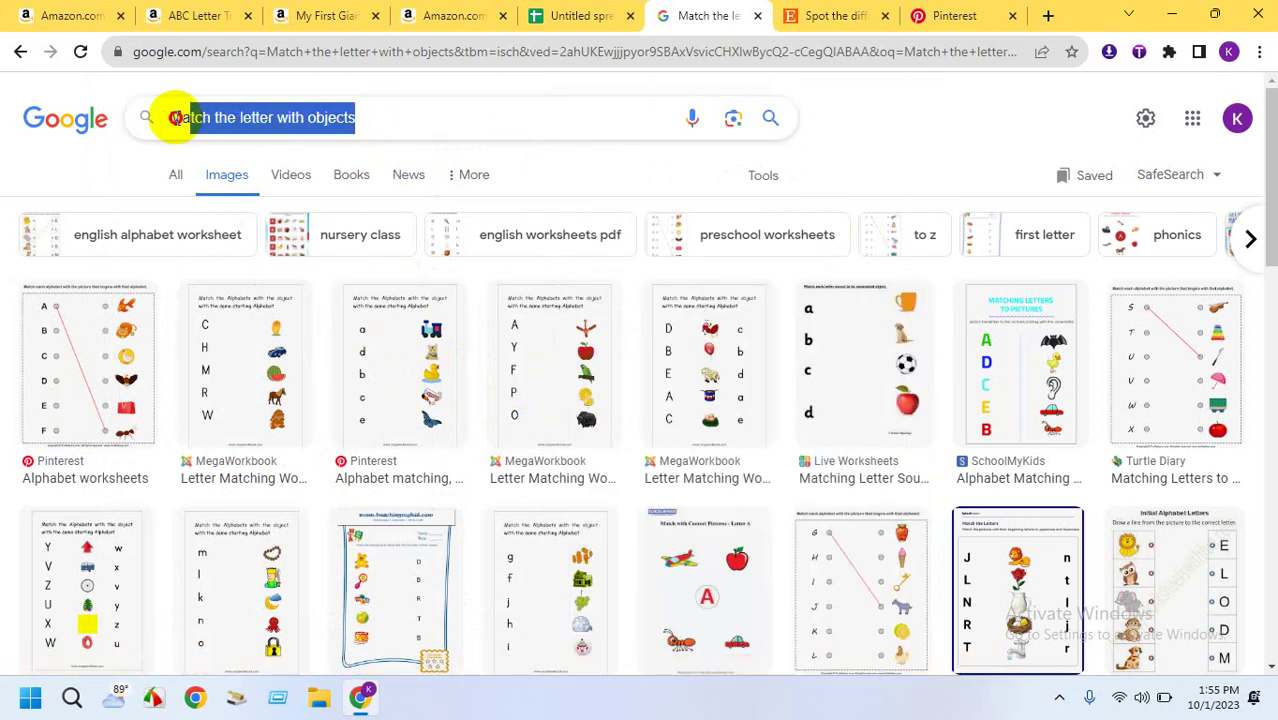
pyautogui.rightClick(187, 127)
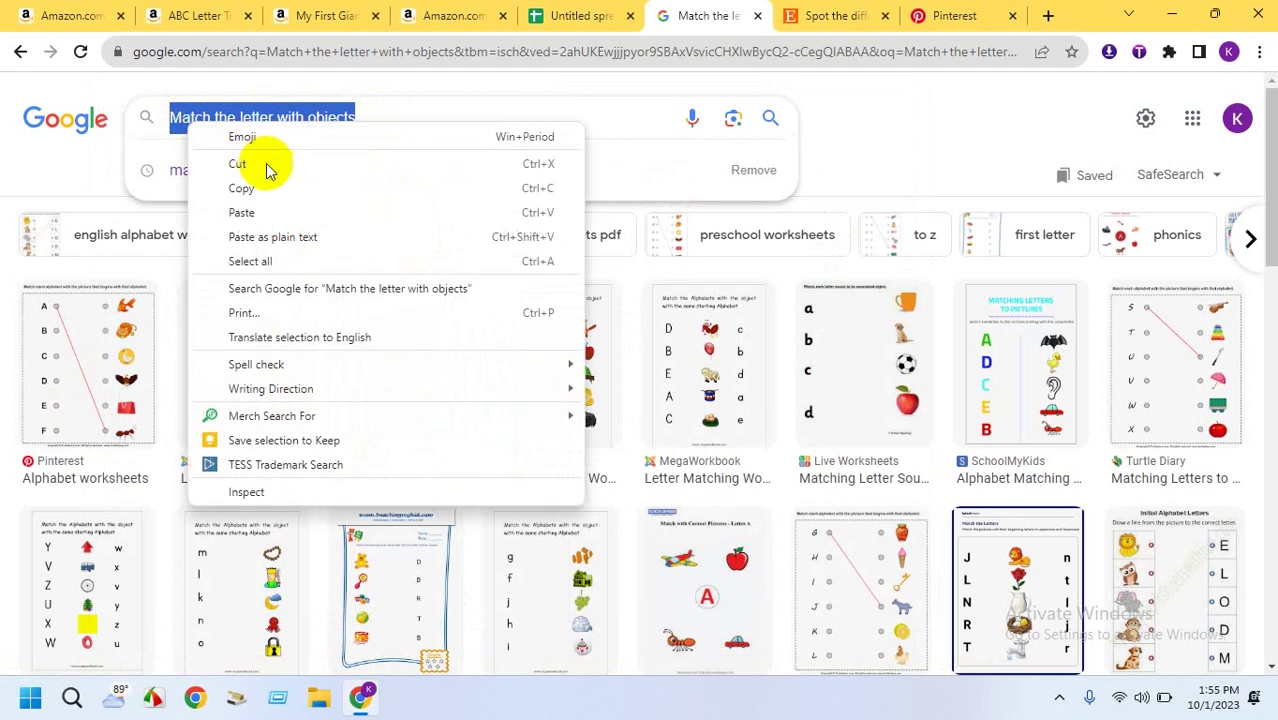
pyautogui.click(277, 185)
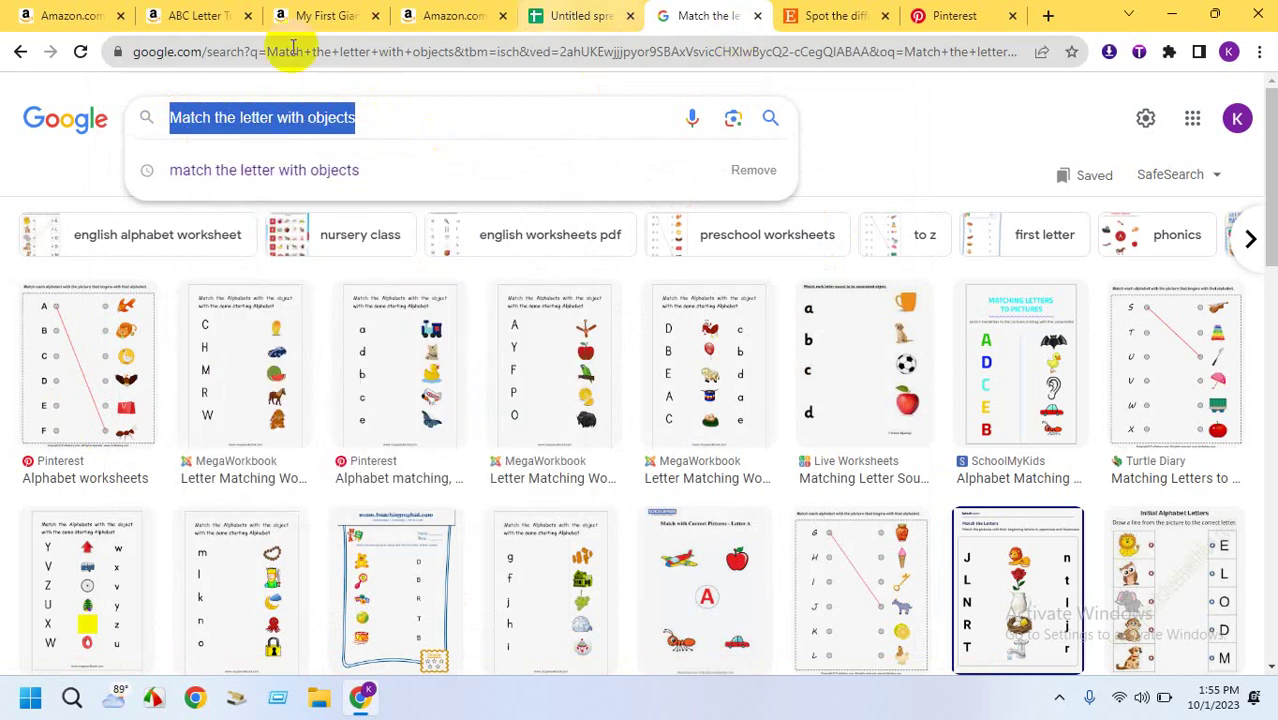
pyautogui.click(575, 14)
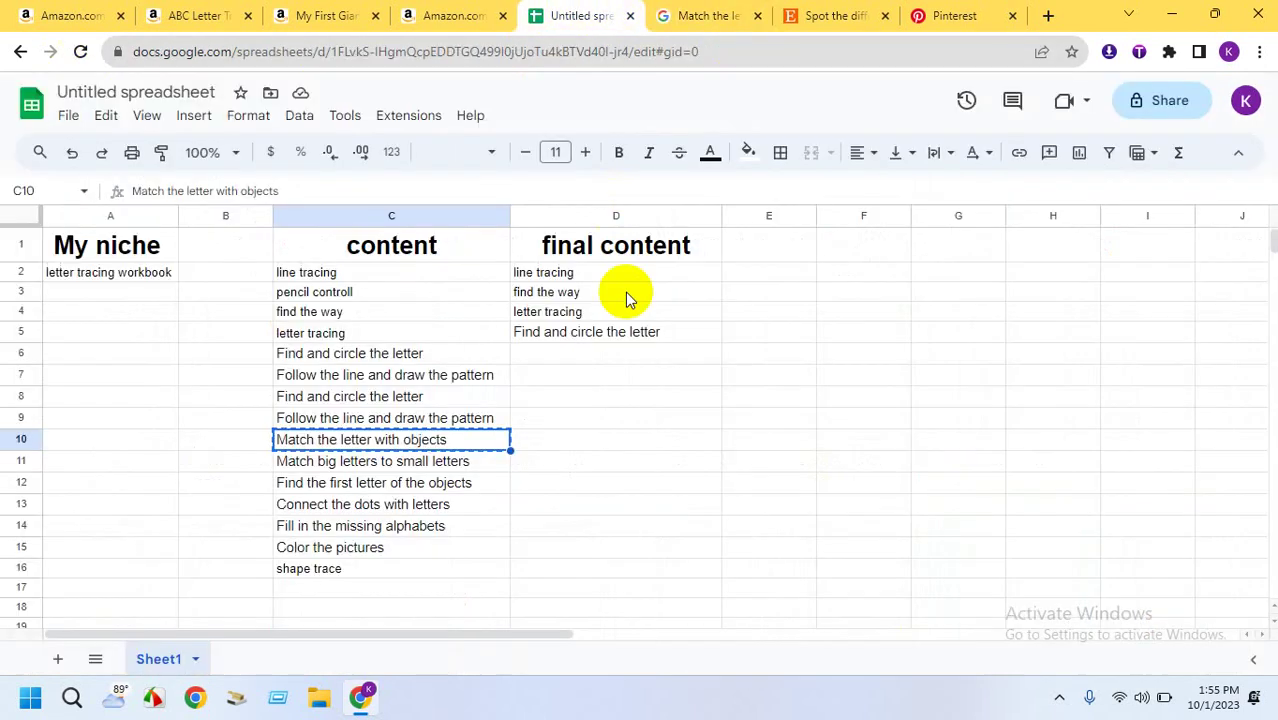
pyautogui.rightClick(558, 355)
pyautogui.click(613, 230)
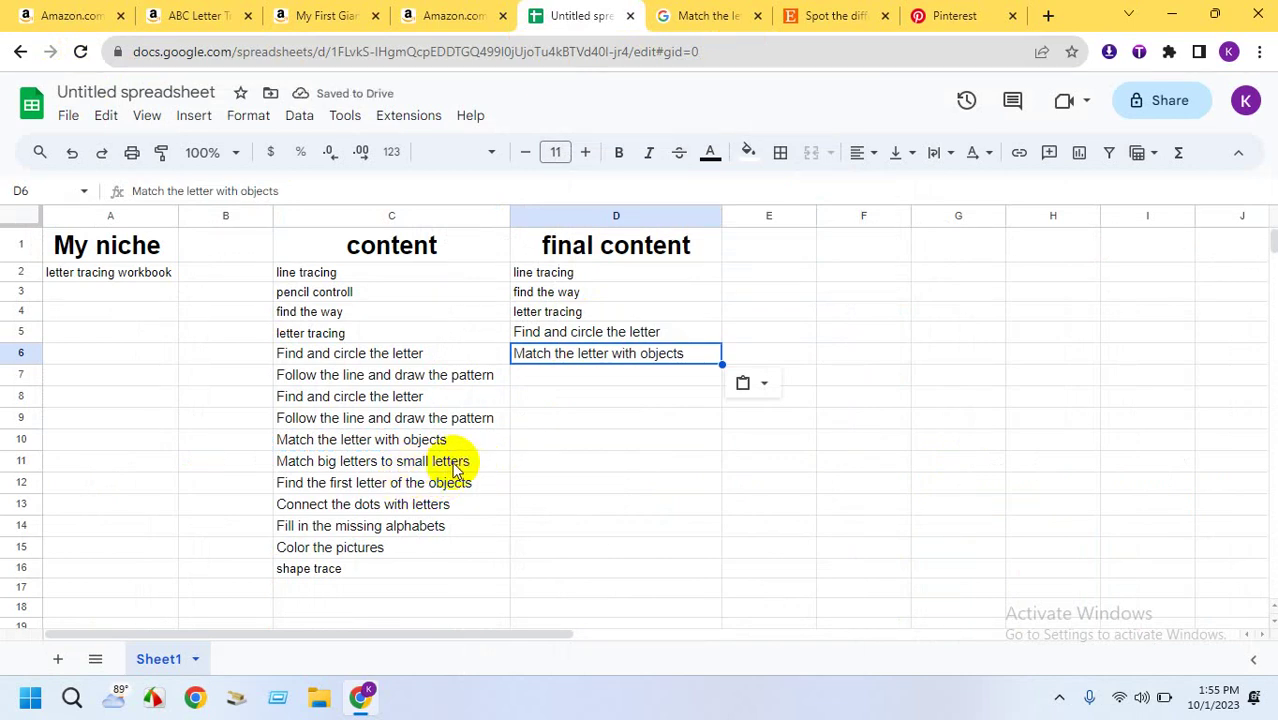
# Copy "Match big letters to small letters" from cell C11, search Google Images for it, and examine the worksheet examples
pyautogui.click(458, 462)
pyautogui.rightClick(458, 462)
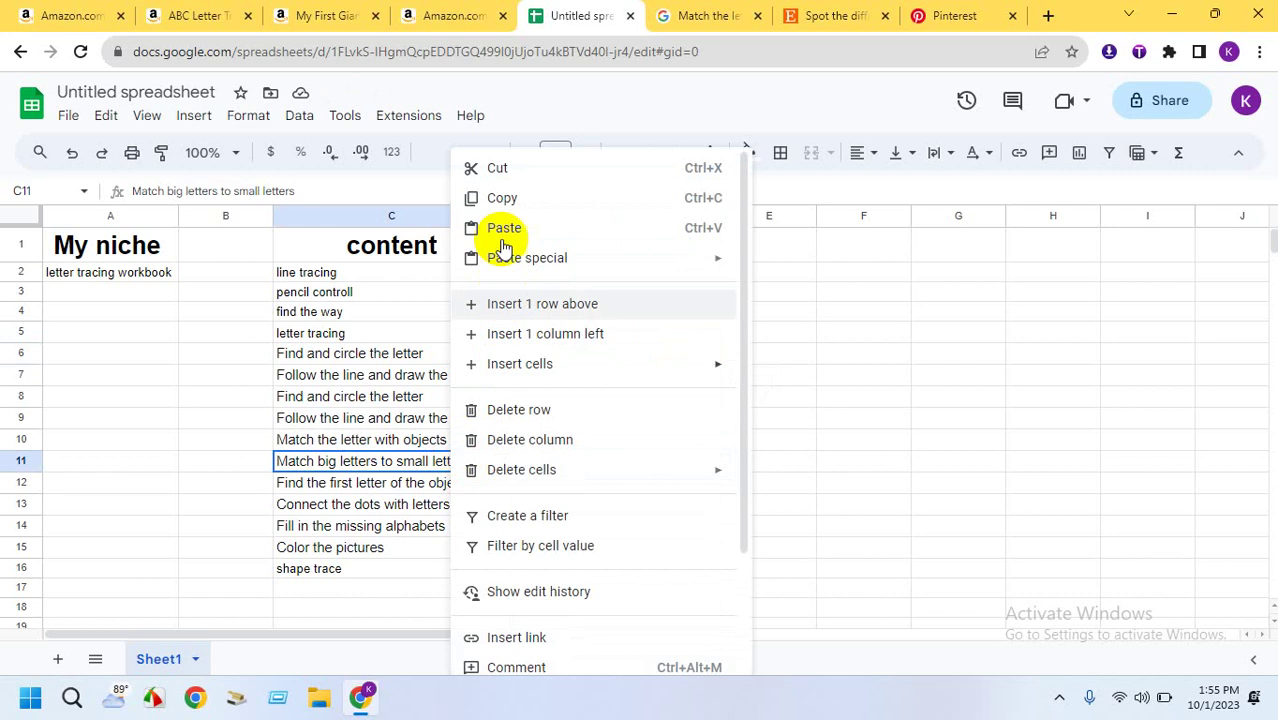
pyautogui.click(499, 199)
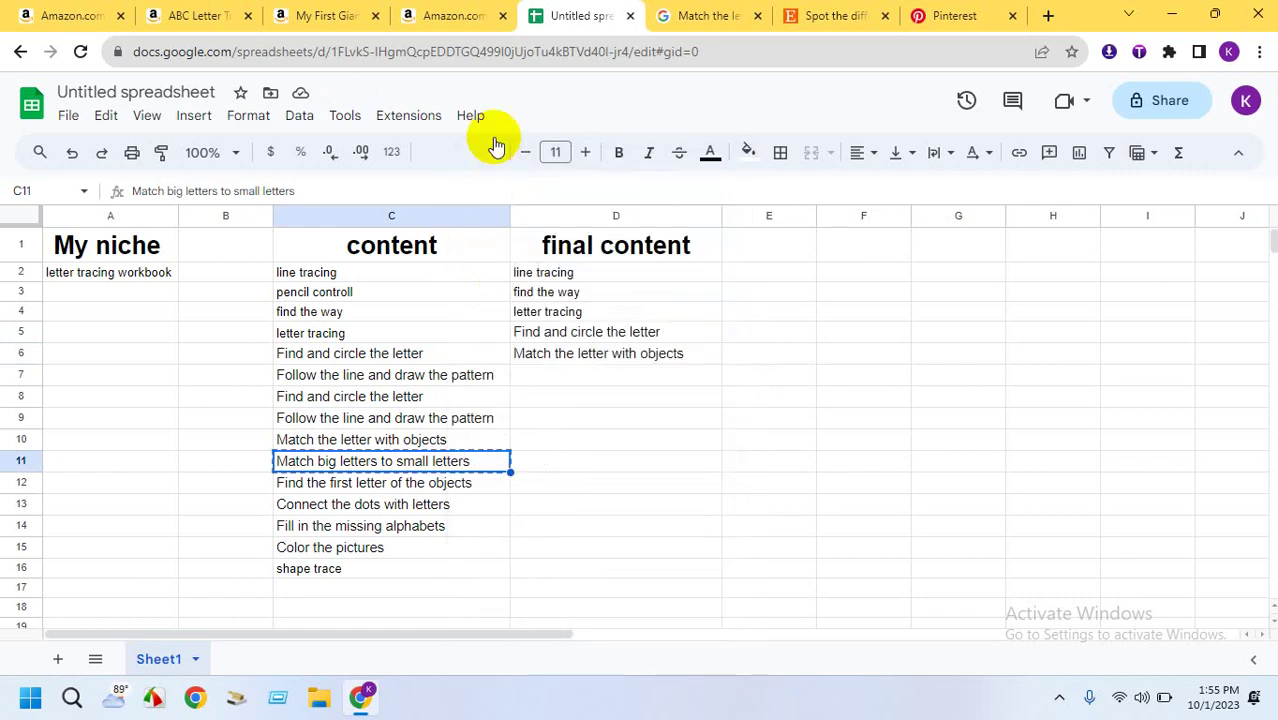
pyautogui.click(660, 12)
pyautogui.tripleClick(243, 116)
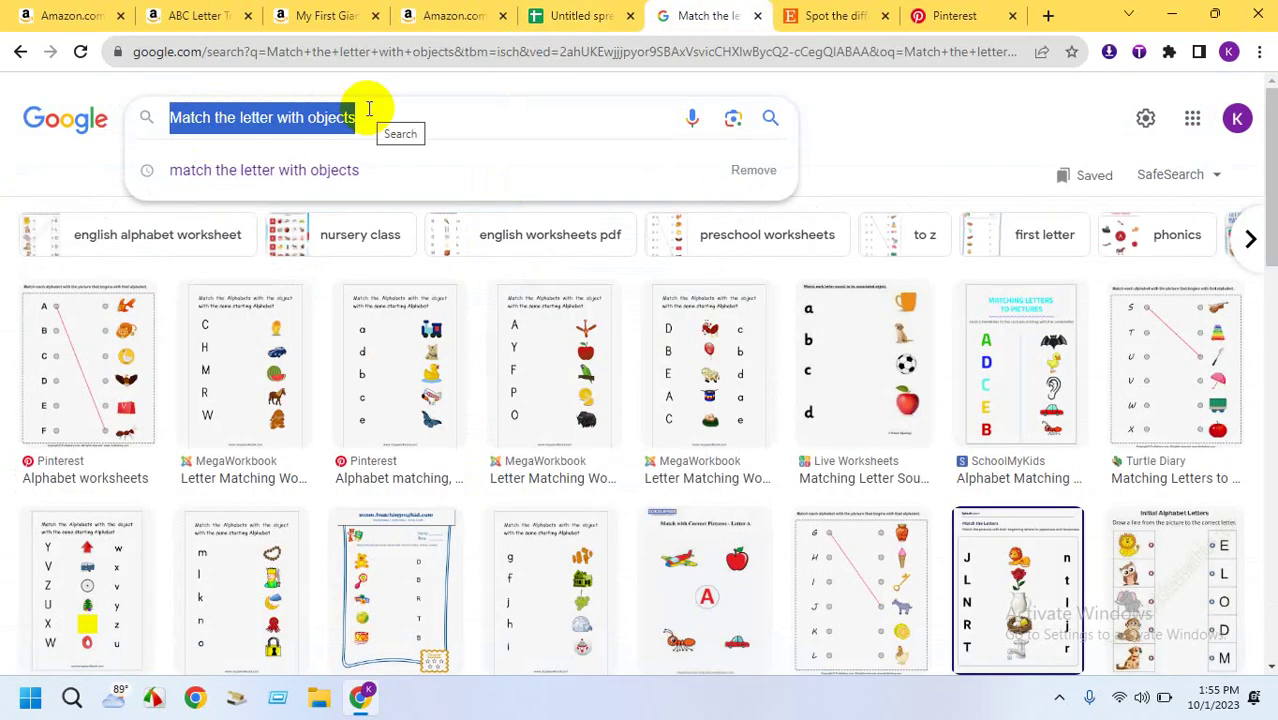
pyautogui.hotkey('ctrl', 'v')
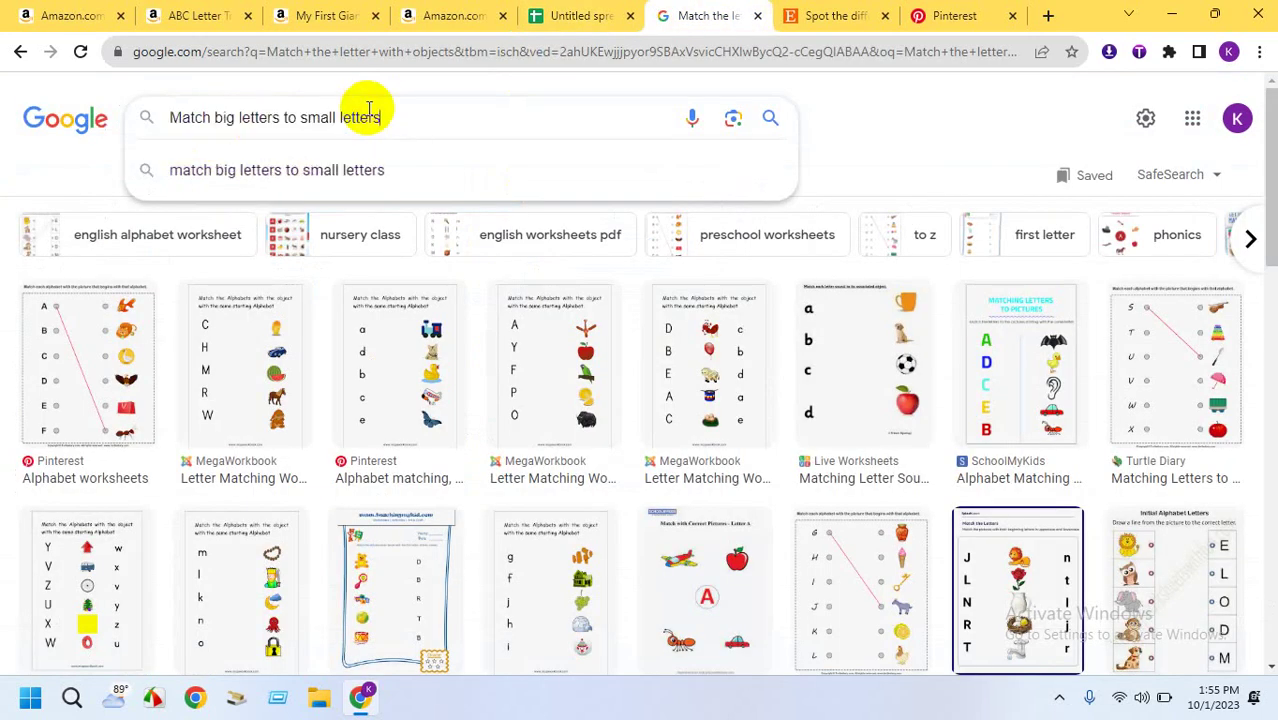
pyautogui.press('Return')
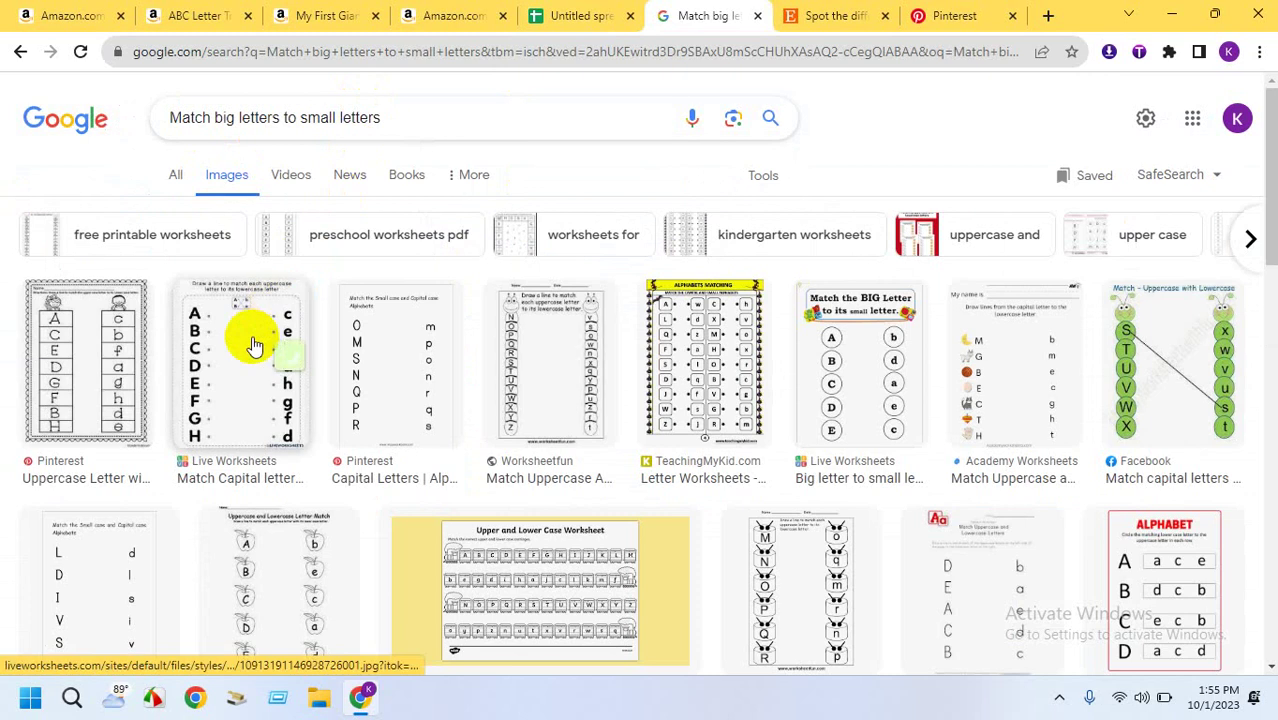
pyautogui.moveTo(254, 344)
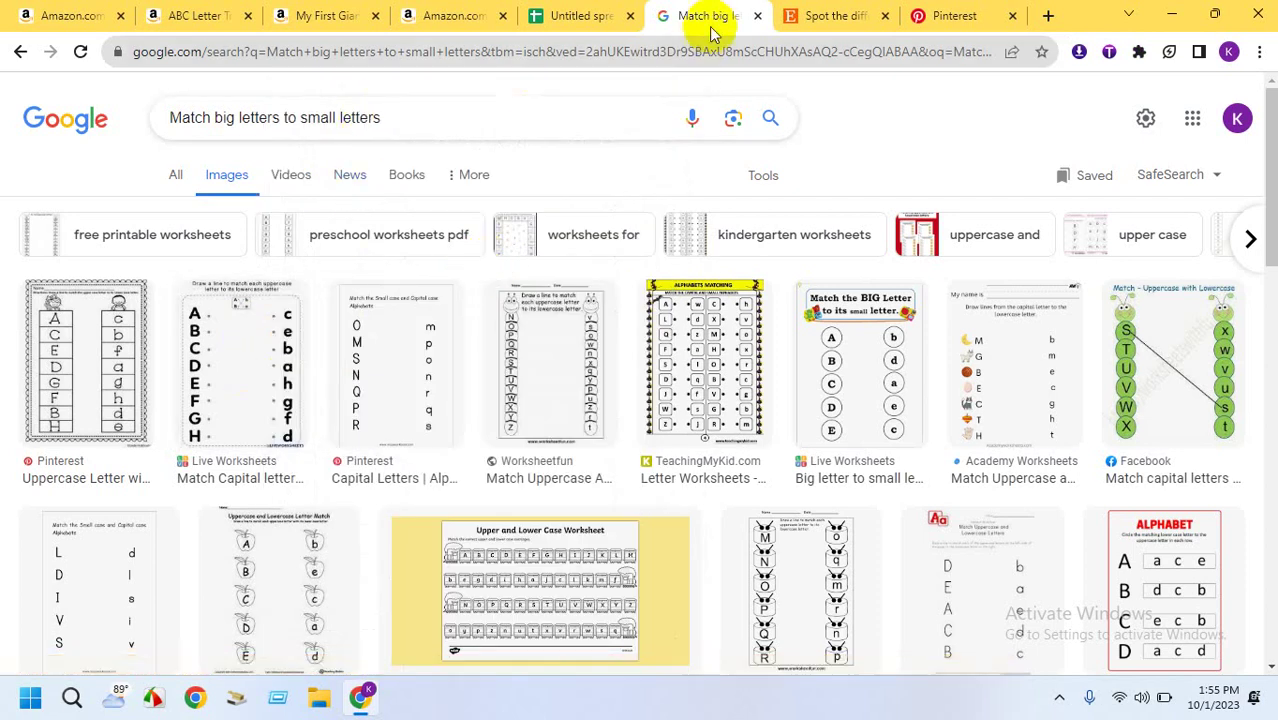
# Return to the spreadsheet and paste "Match big letters to small letters" into cell D7 under final content
pyautogui.click(582, 8)
pyautogui.click(571, 374)
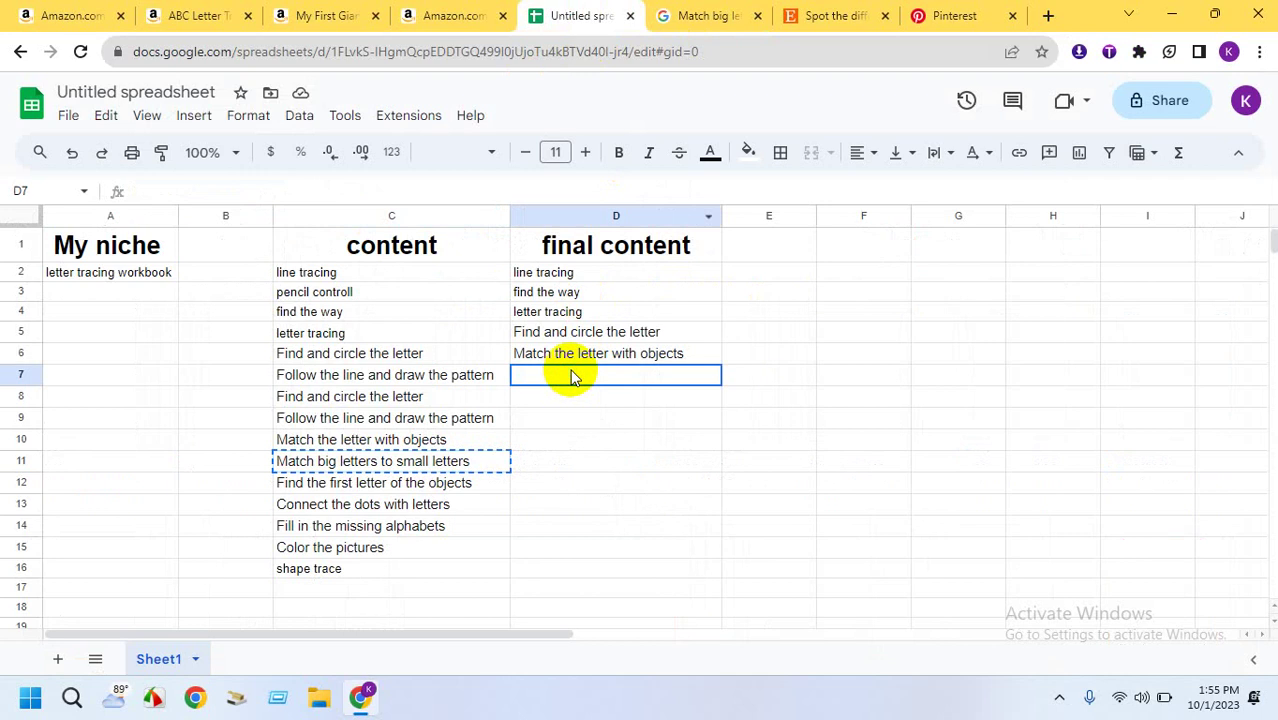
pyautogui.rightClick(571, 374)
pyautogui.click(638, 228)
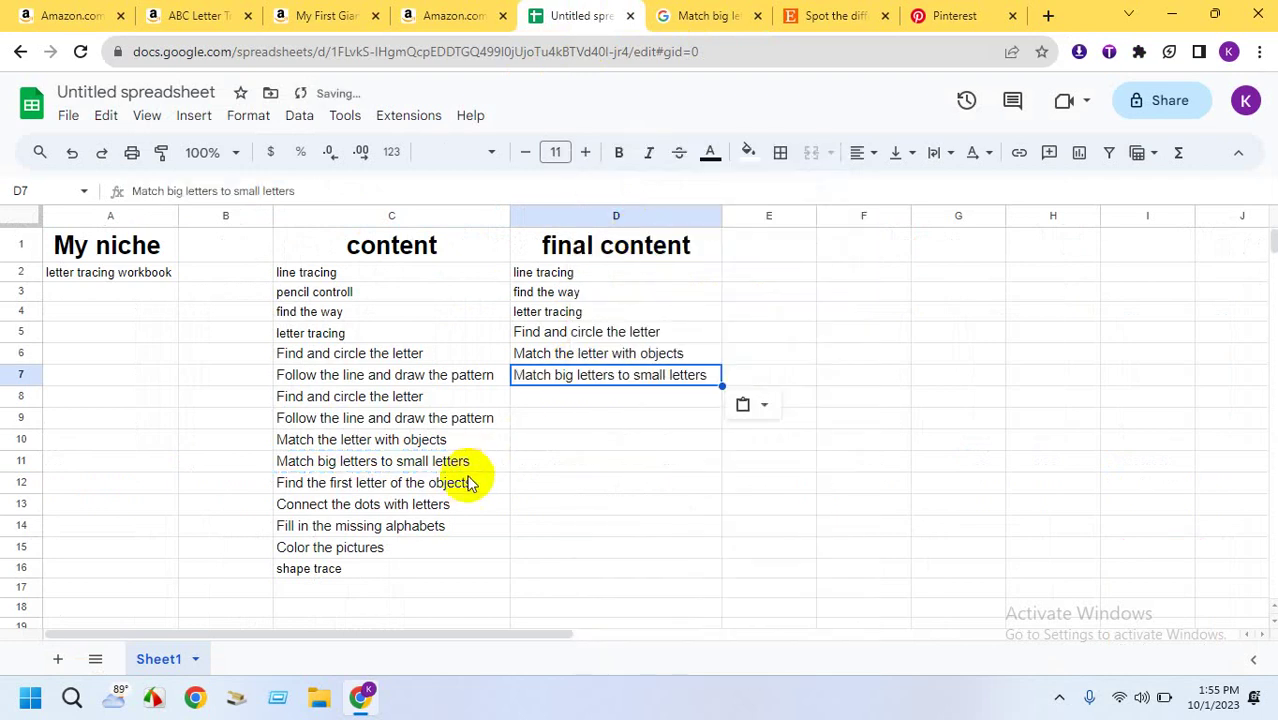
# Copy "Find the first letter of the objects" from cell C12, search Google Images for it, and examine the first worksheet example
pyautogui.click(410, 487)
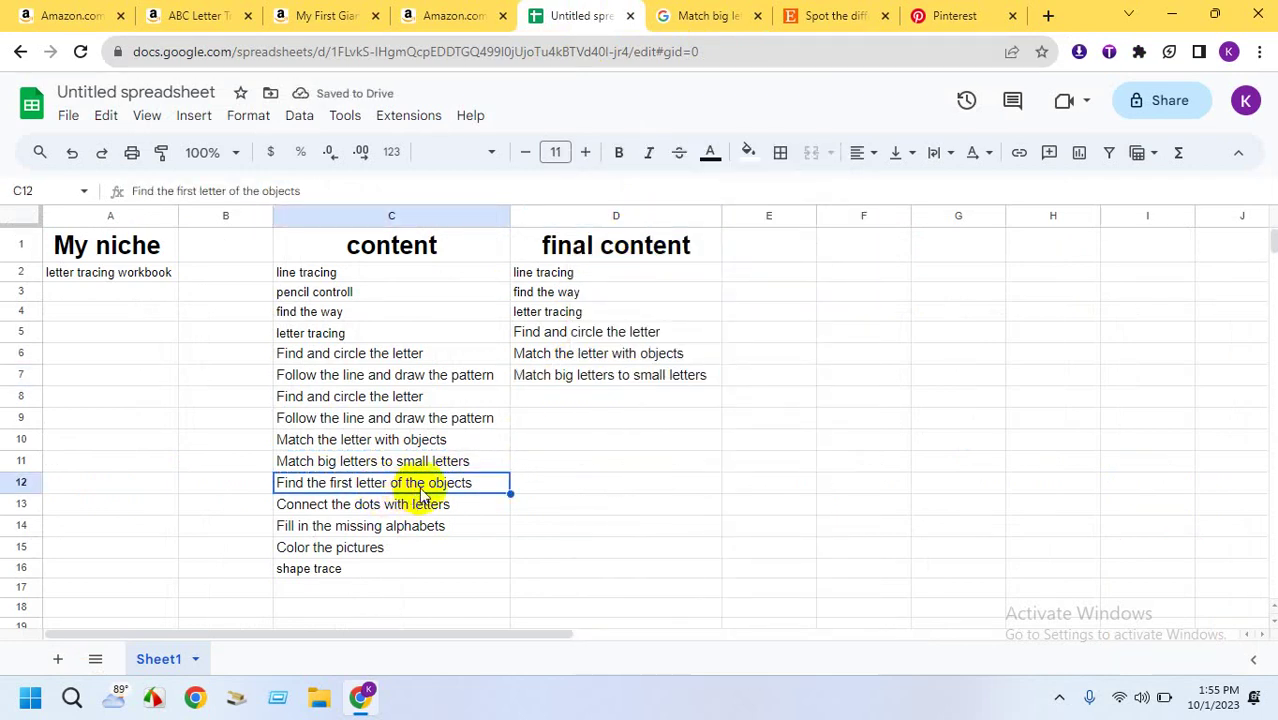
pyautogui.rightClick(420, 490)
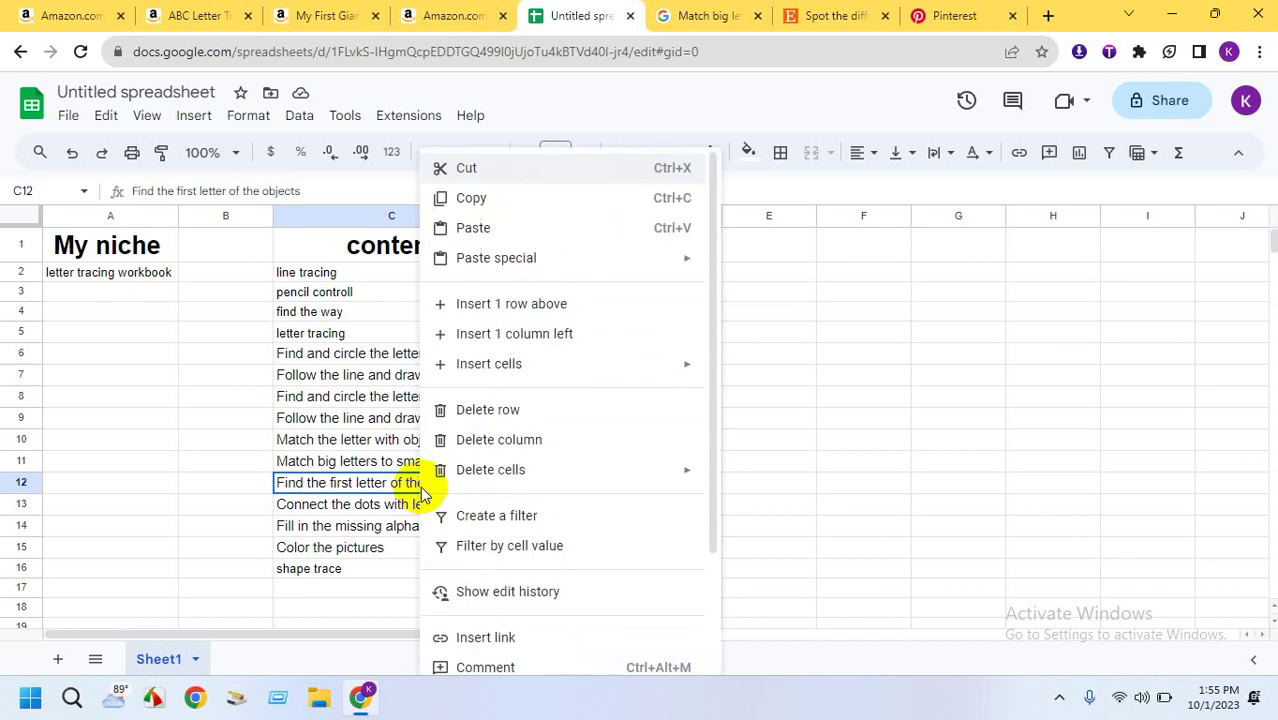
pyautogui.click(493, 200)
pyautogui.click(710, 15)
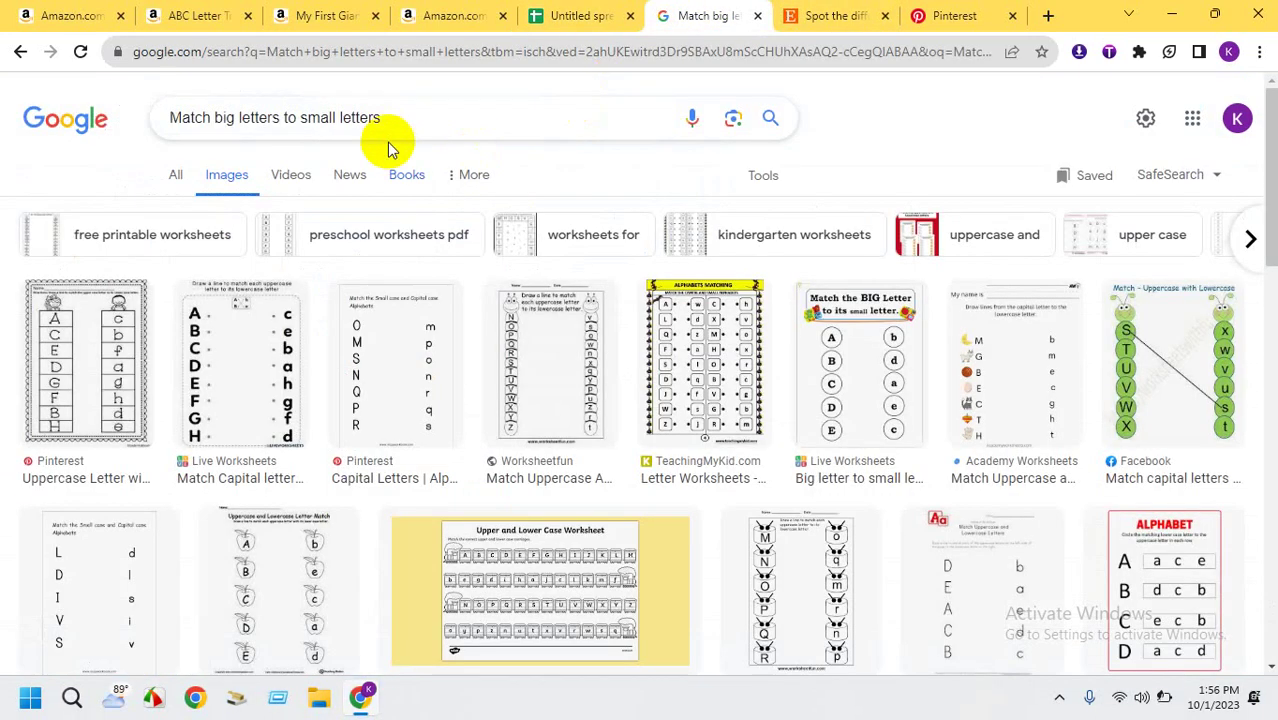
pyautogui.click(386, 117)
pyautogui.tripleClick(386, 117)
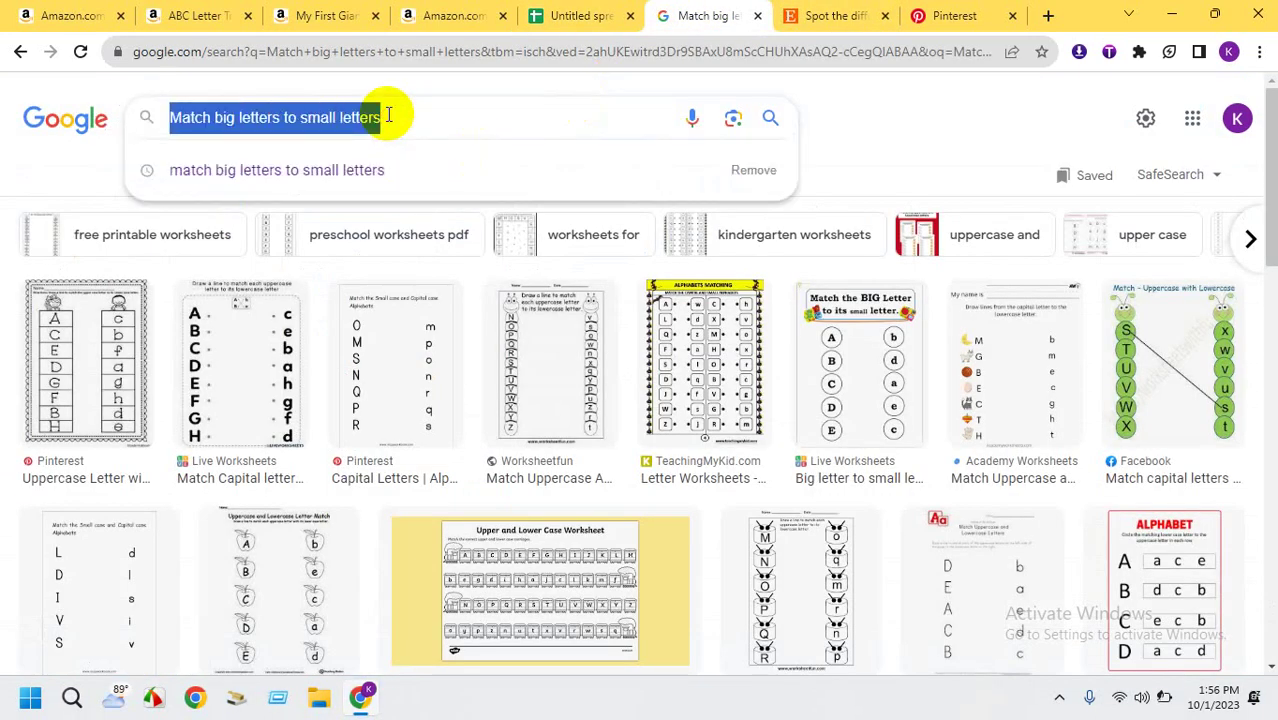
pyautogui.hotkey('ctrl', 'v')
pyautogui.press('Return')
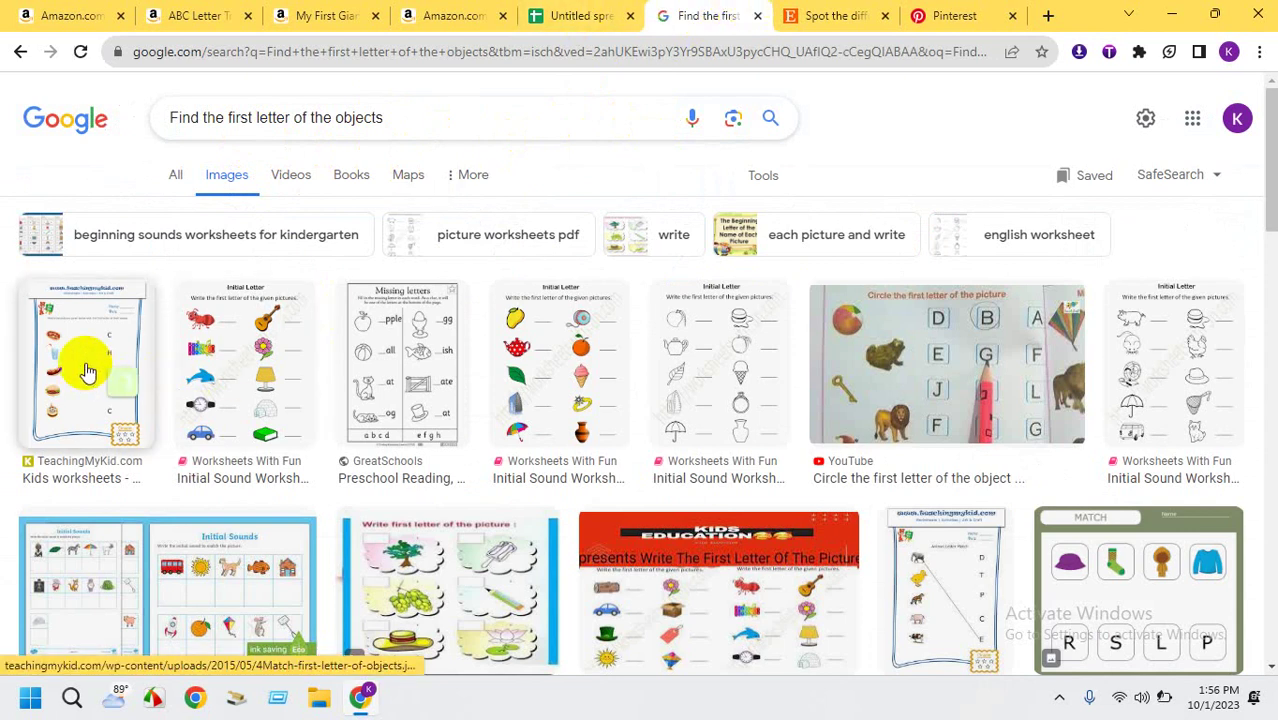
pyautogui.moveTo(88, 372)
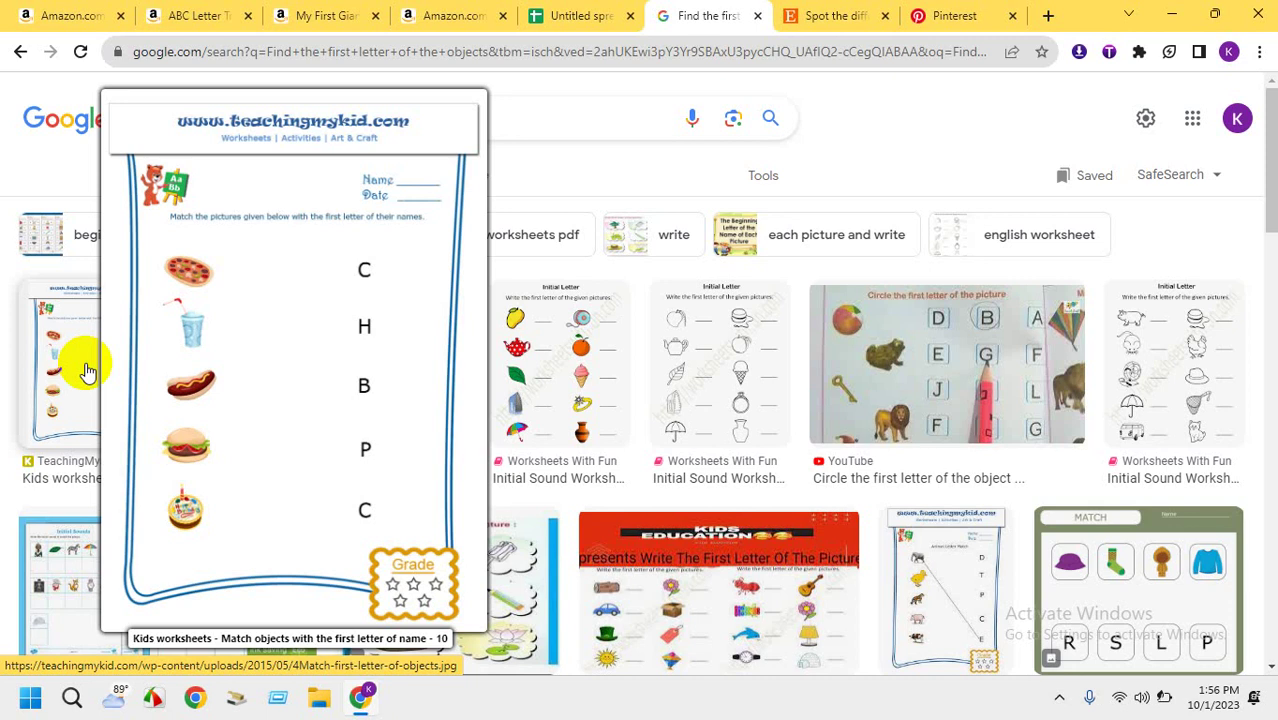
# Copy "Connect the dots with letters" from cell C13 of the spreadsheet, search Google Images for it, and examine the dot-to-dot examples
pyautogui.click(593, 12)
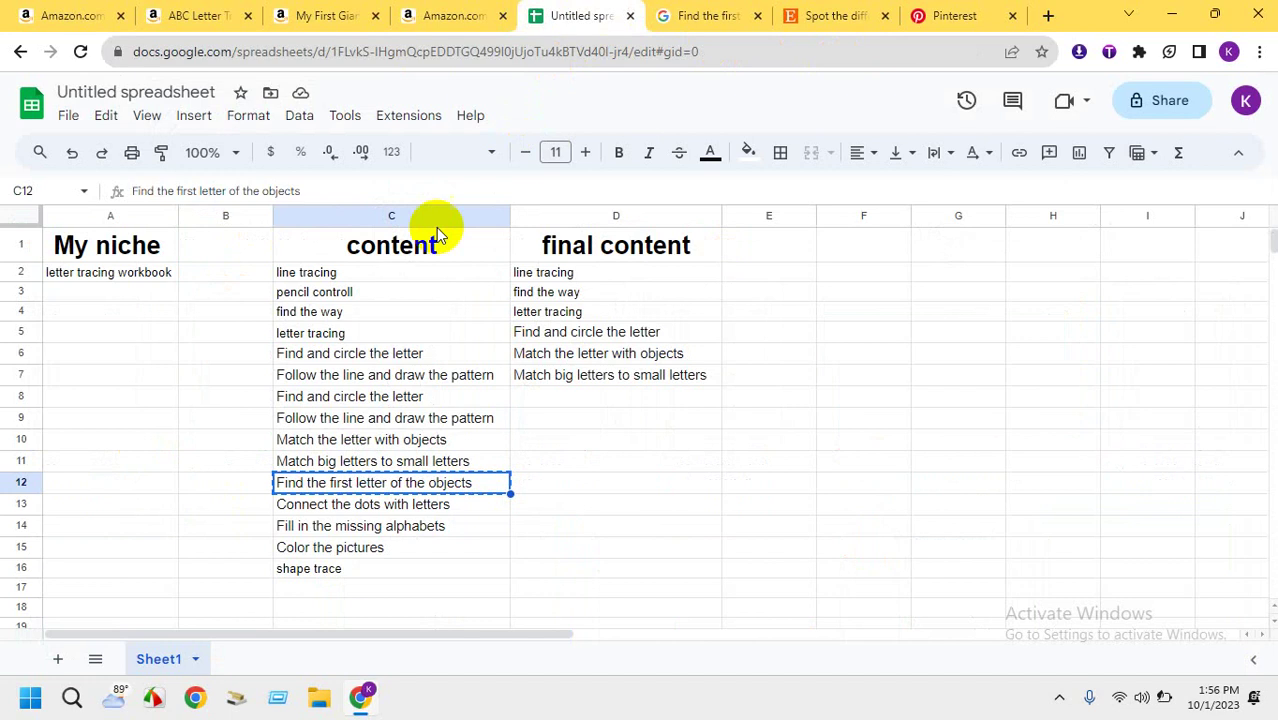
pyautogui.click(361, 512)
pyautogui.rightClick(360, 512)
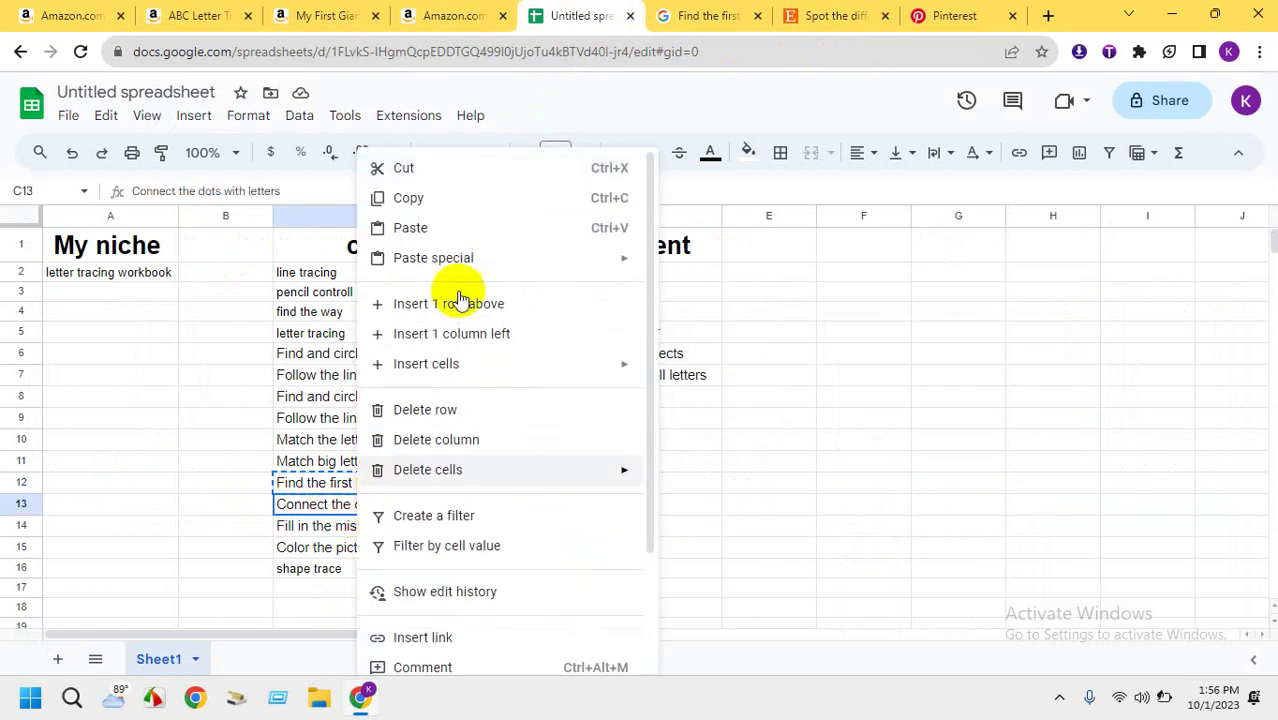
pyautogui.click(451, 199)
pyautogui.click(705, 15)
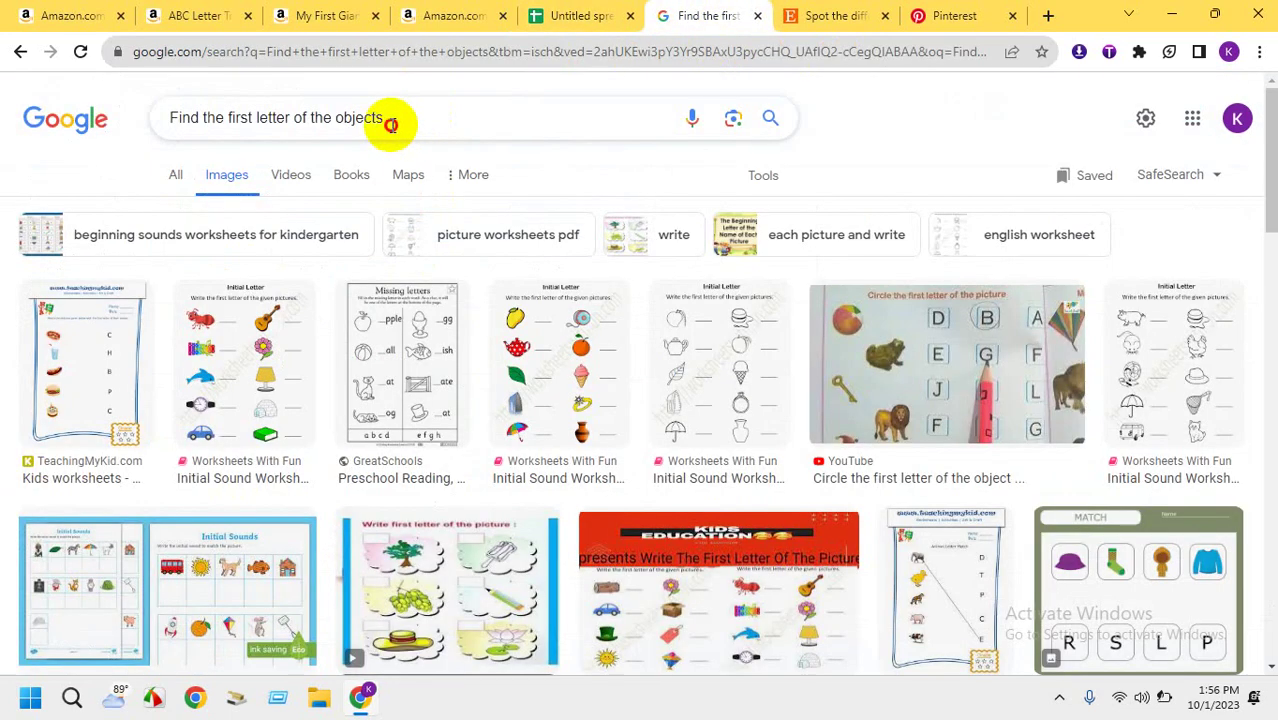
pyautogui.tripleClick(391, 123)
pyautogui.hotkey('ctrl', 'v')
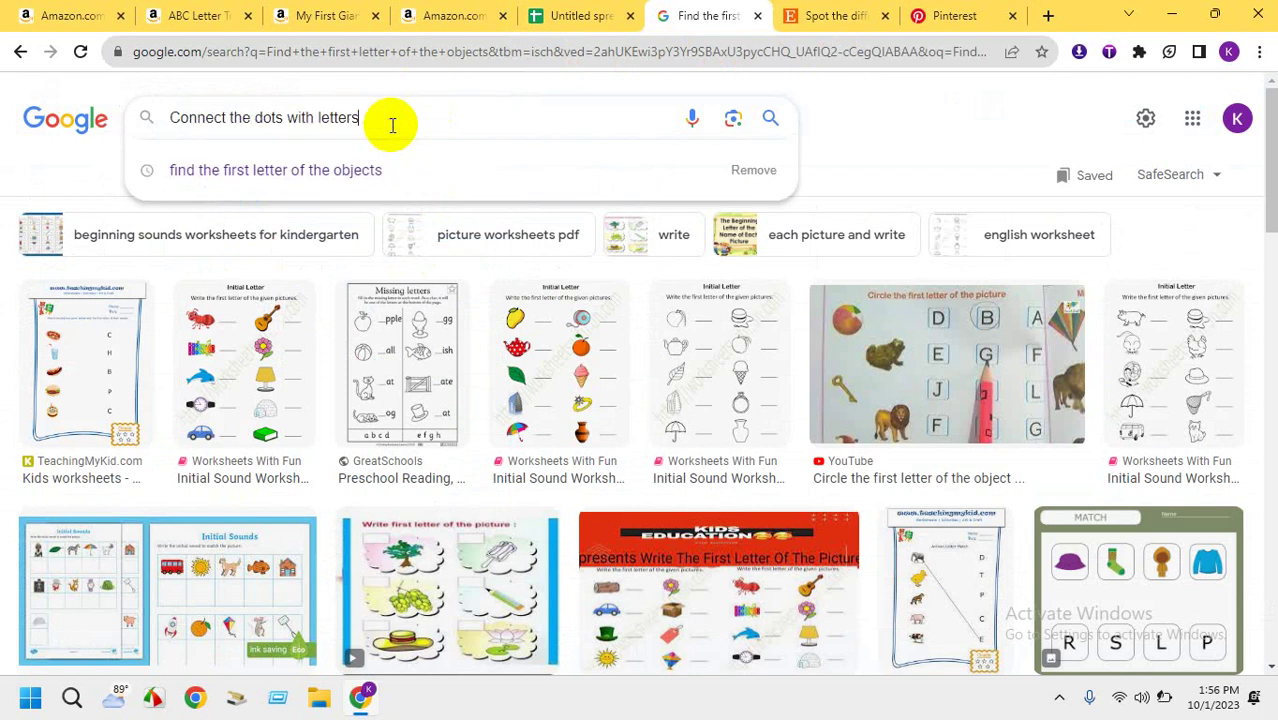
pyautogui.press('Return')
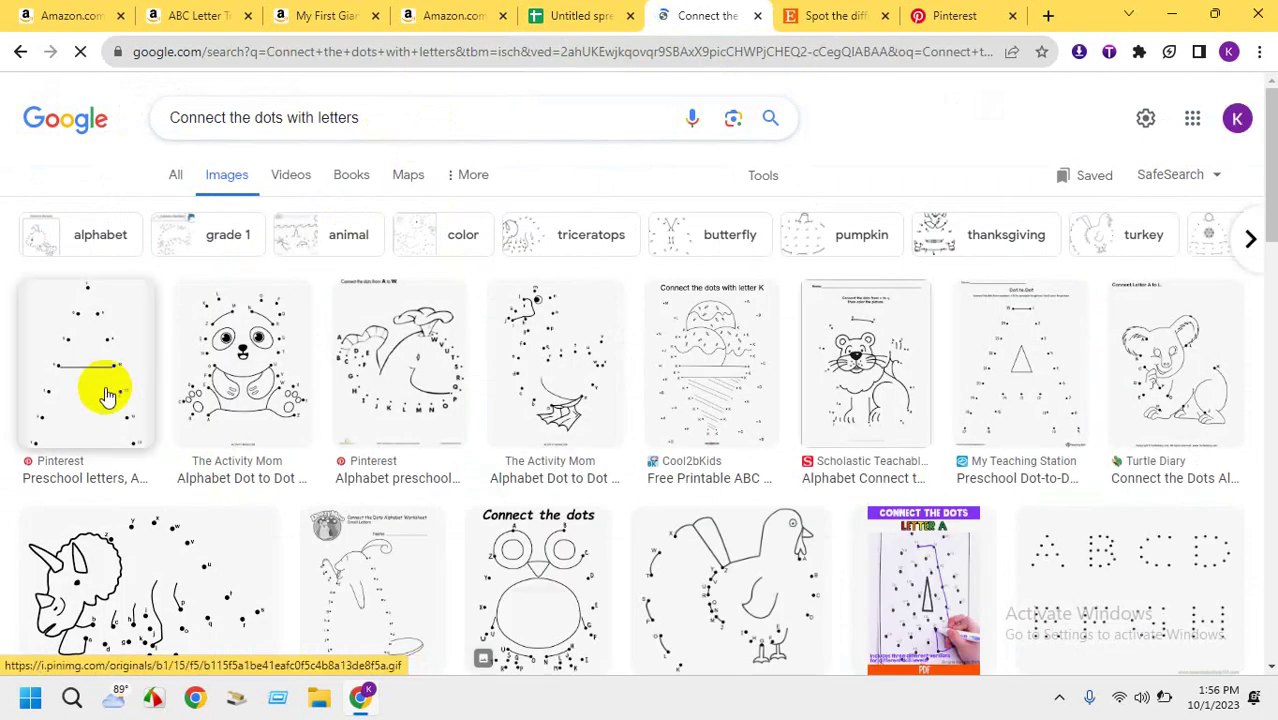
pyautogui.moveTo(108, 395)
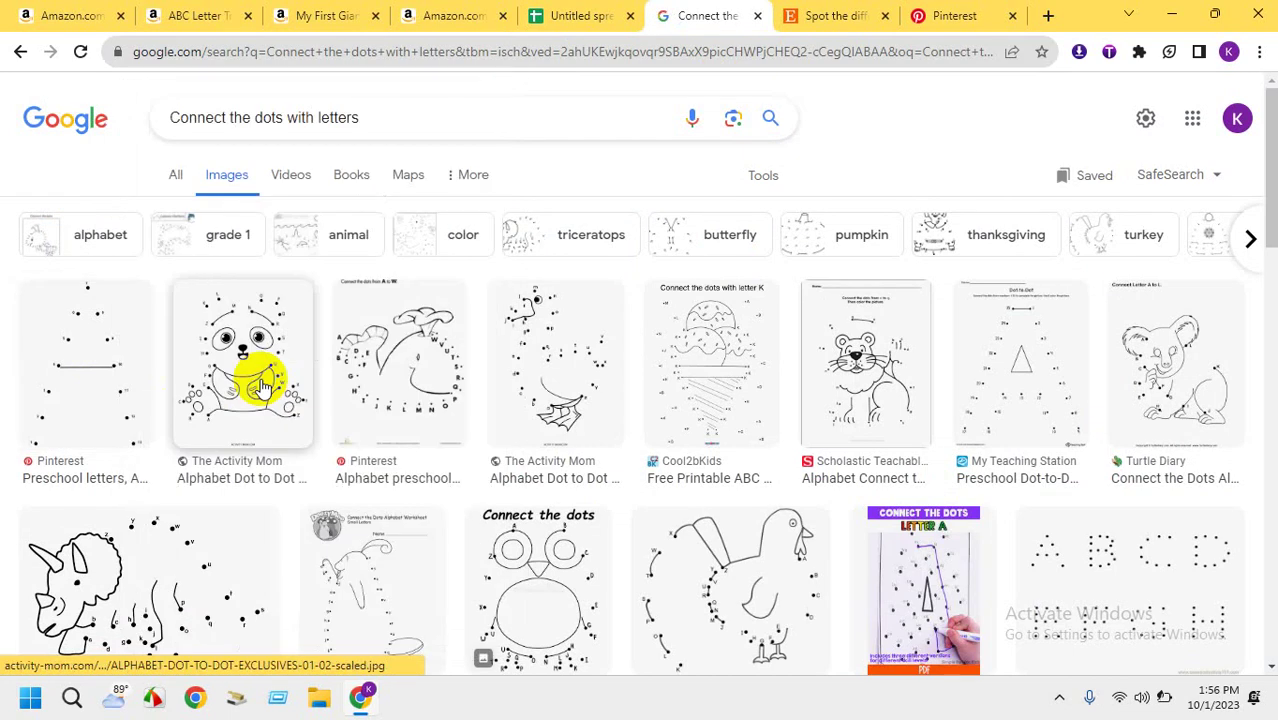
pyautogui.click(262, 385)
pyautogui.moveTo(262, 385)
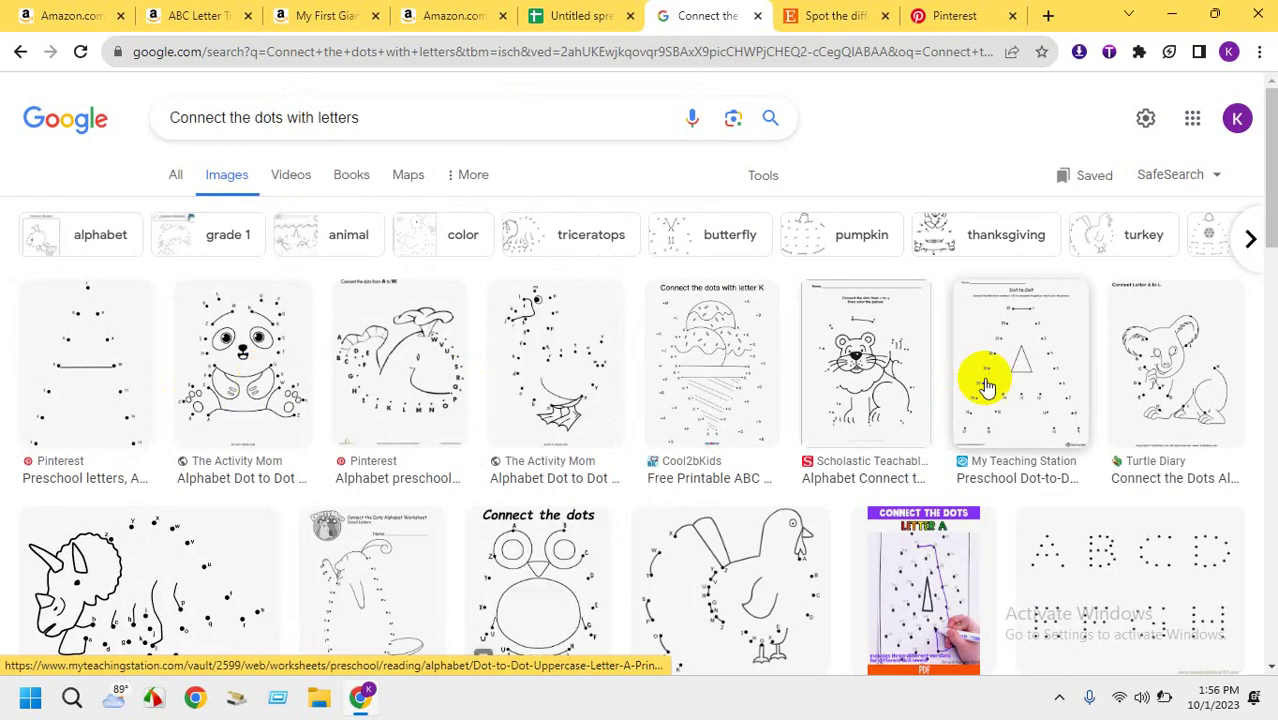
pyautogui.moveTo(988, 386)
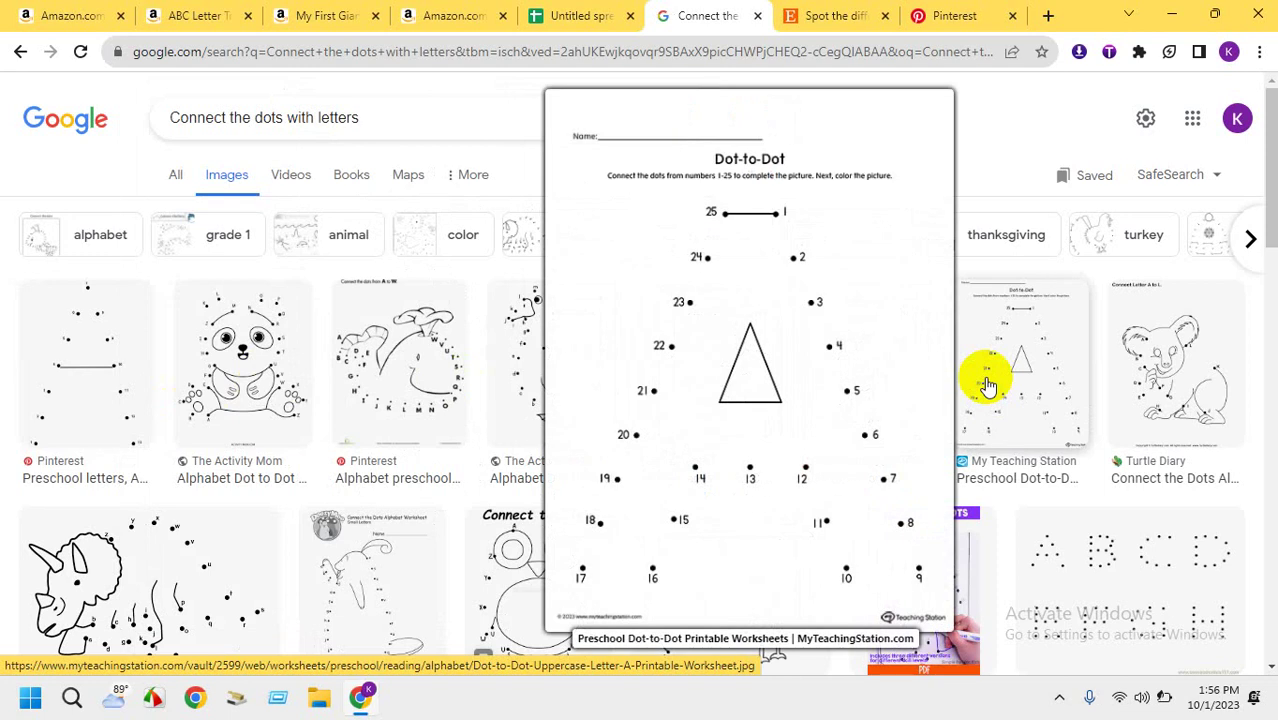
# Return to the spreadsheet and copy "Connect the dots with letters" from cell C13 into cell D8 under final content
pyautogui.click(570, 15)
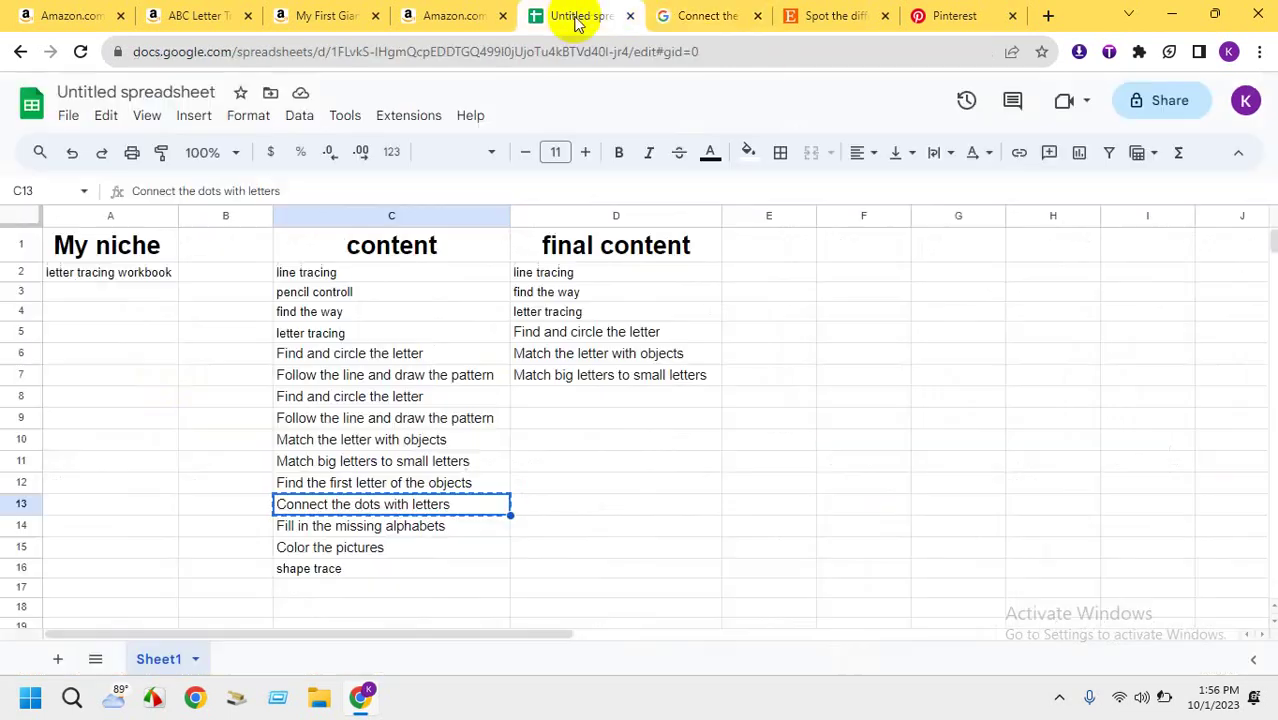
pyautogui.rightClick(445, 510)
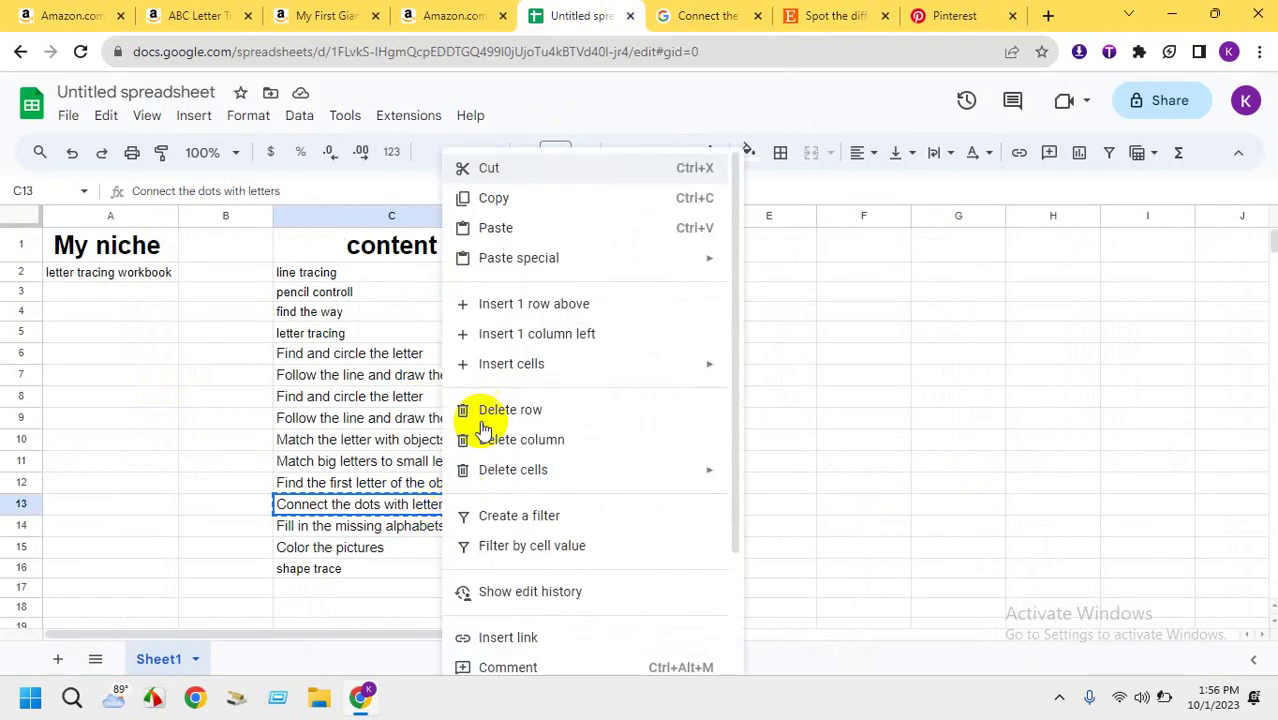
pyautogui.click(505, 200)
pyautogui.click(605, 400)
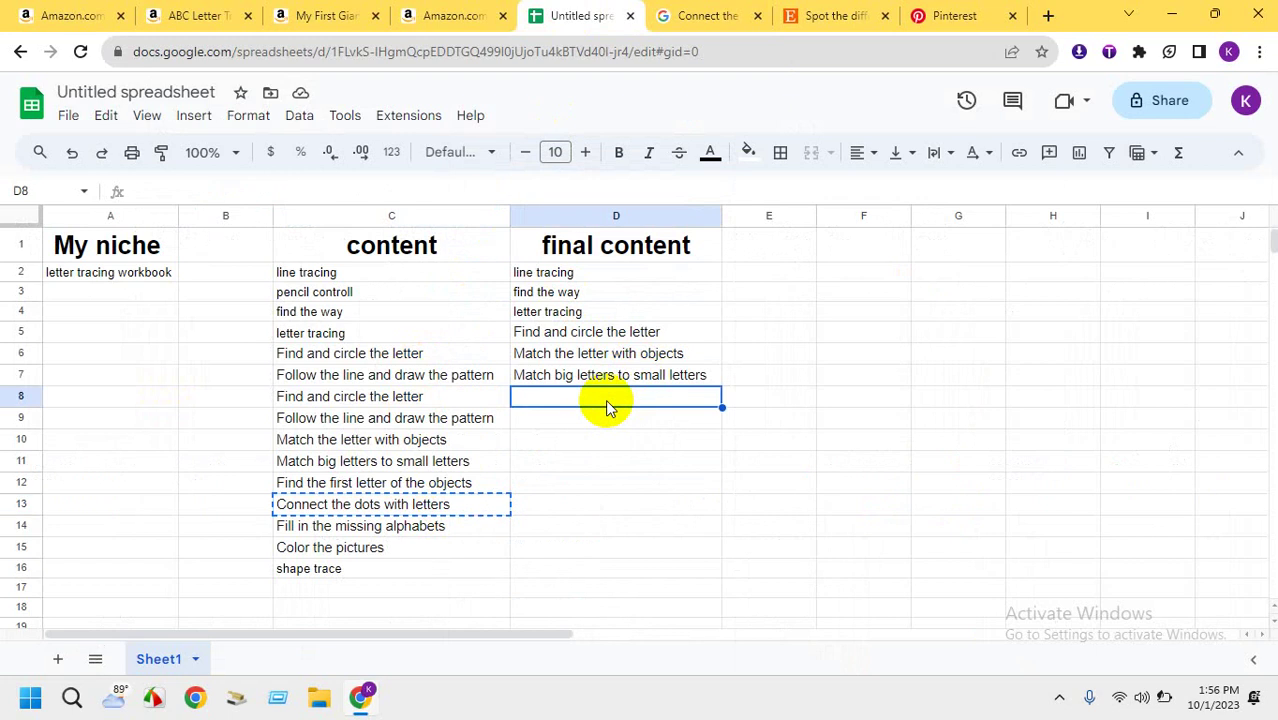
pyautogui.hotkey('ctrl', 'v')
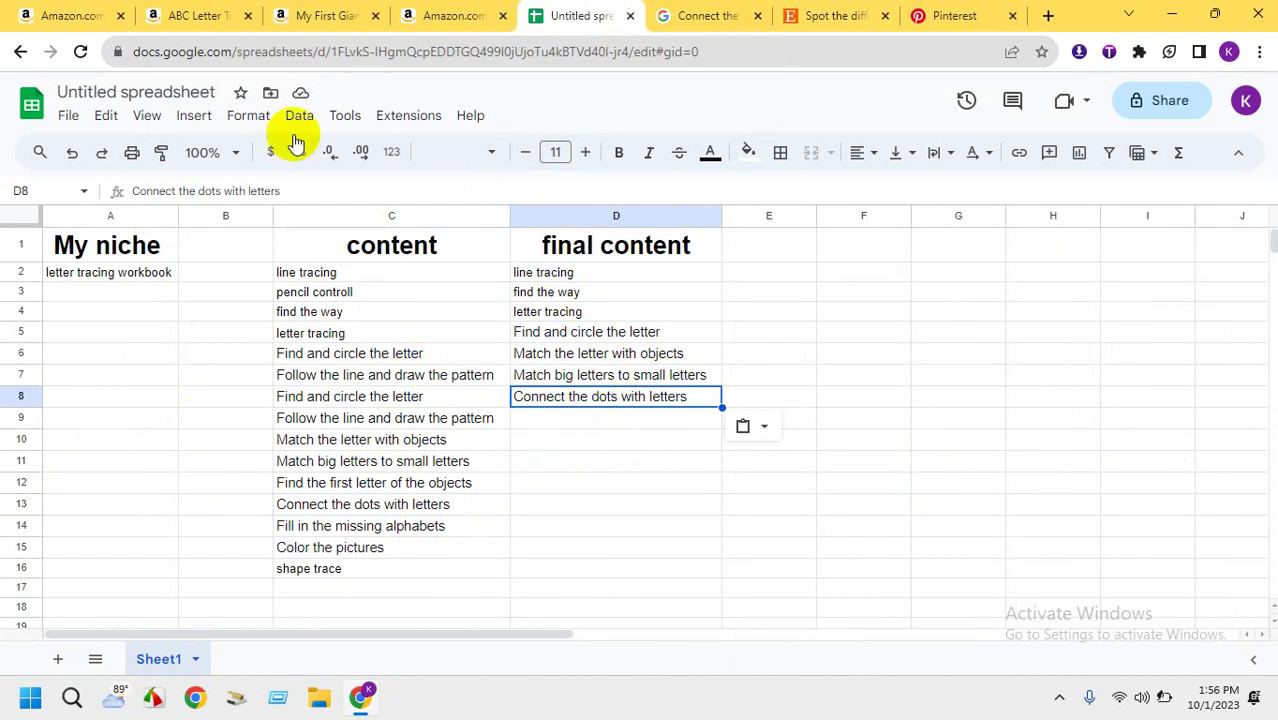
# Copy "Fill in the missing alphabets" from cell C14, search Google Images for it, and examine the worksheet examples
pyautogui.click(340, 537)
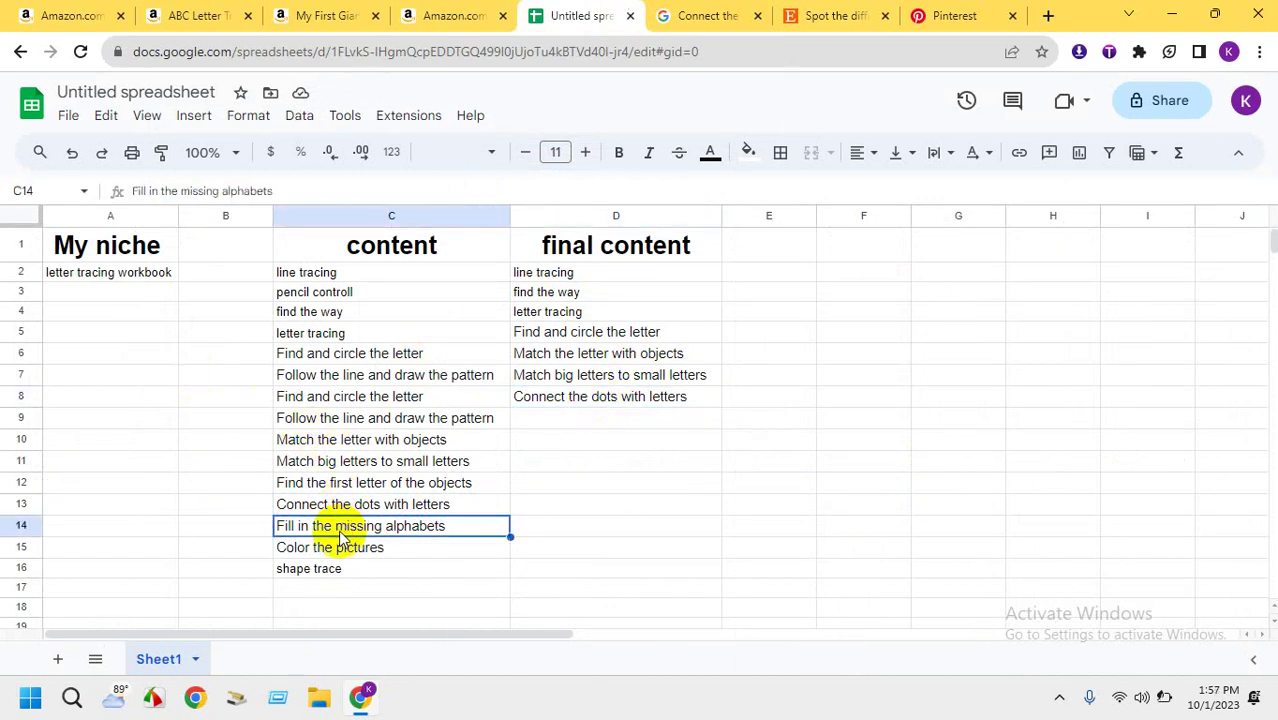
pyautogui.rightClick(340, 537)
pyautogui.click(398, 200)
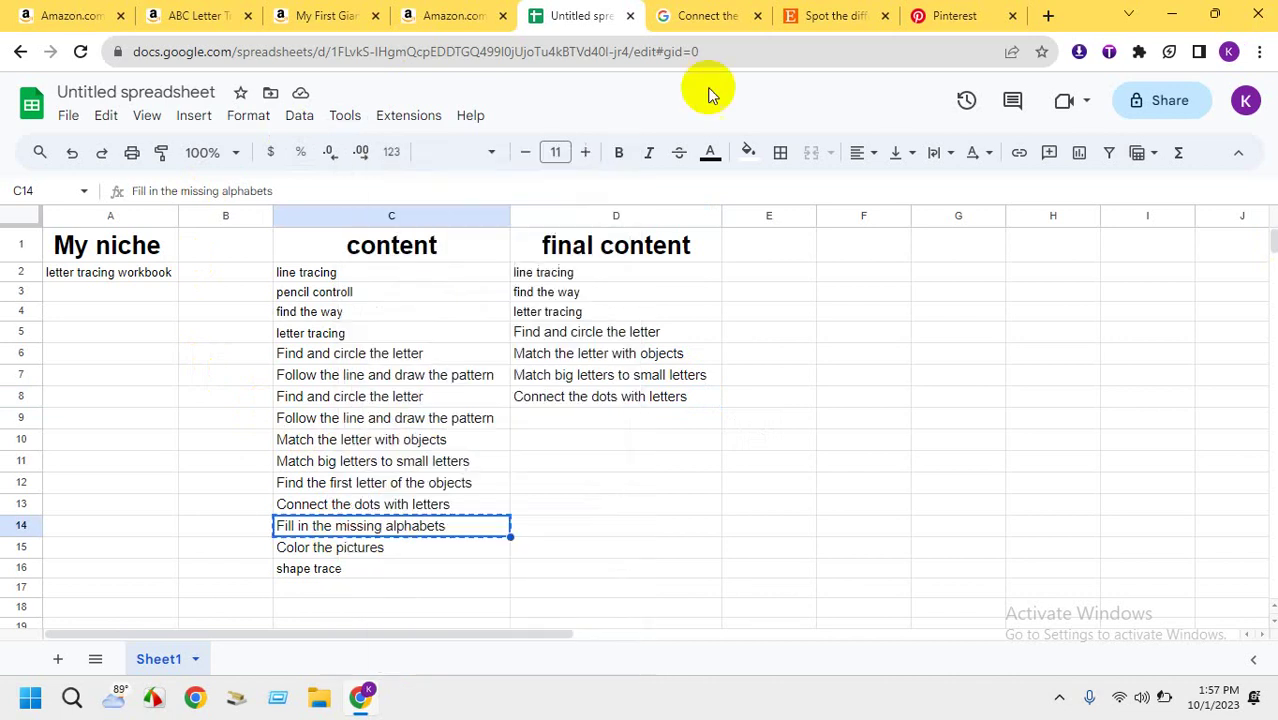
pyautogui.click(704, 12)
pyautogui.moveTo(385, 117); pyautogui.dragTo(157, 118)
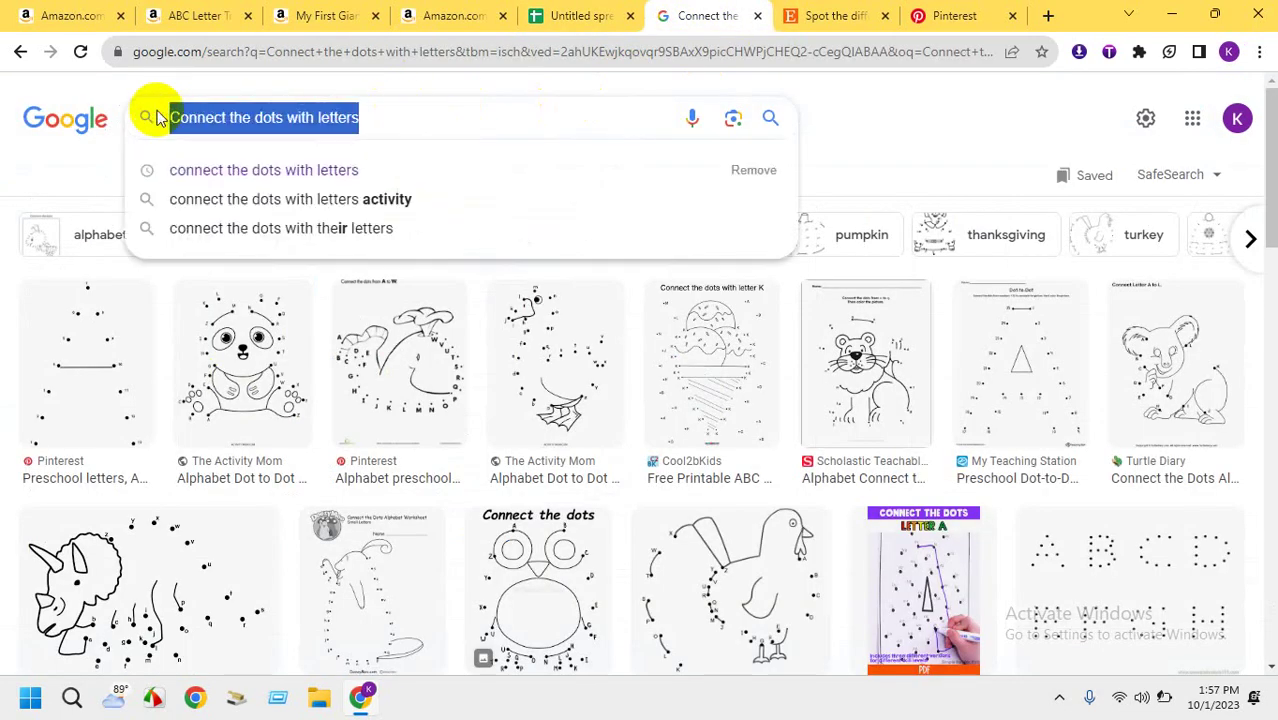
pyautogui.hotkey('ctrl', 'v')
pyautogui.press('Return')
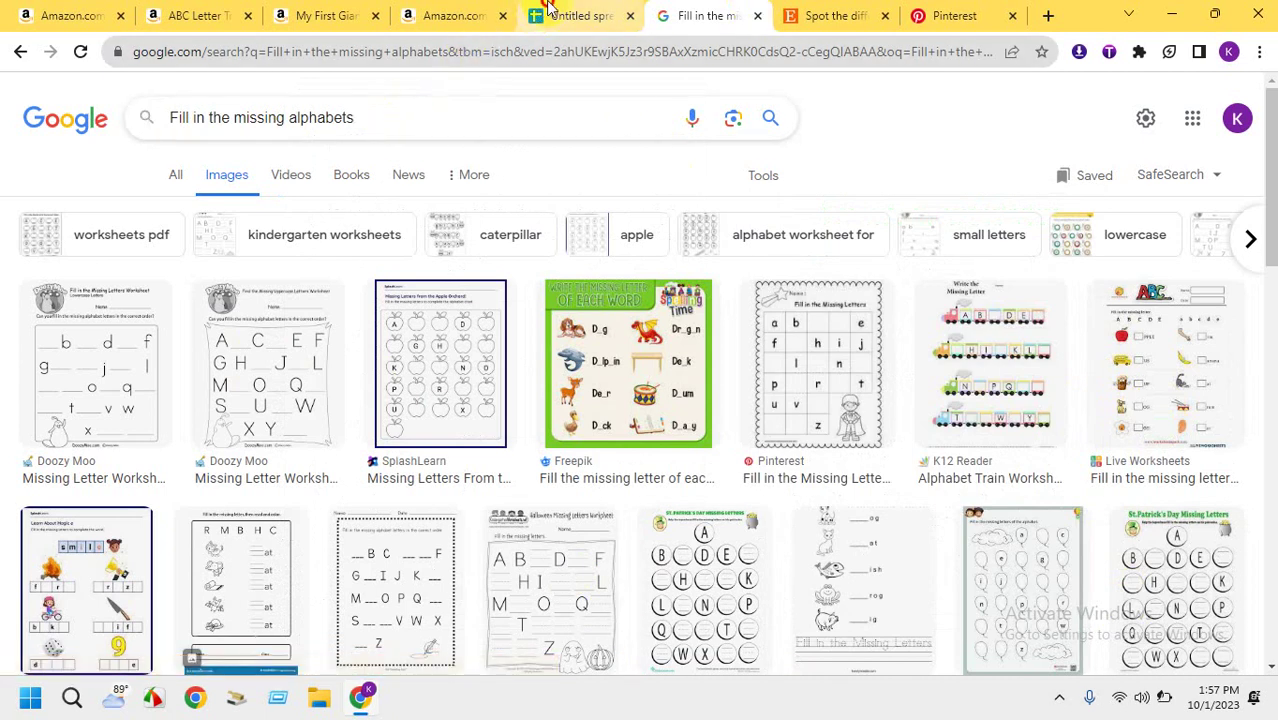
# Return to the spreadsheet and paste "Fill in the missing alphabets" into cell D9 under final content
pyautogui.click(580, 15)
pyautogui.rightClick(596, 424)
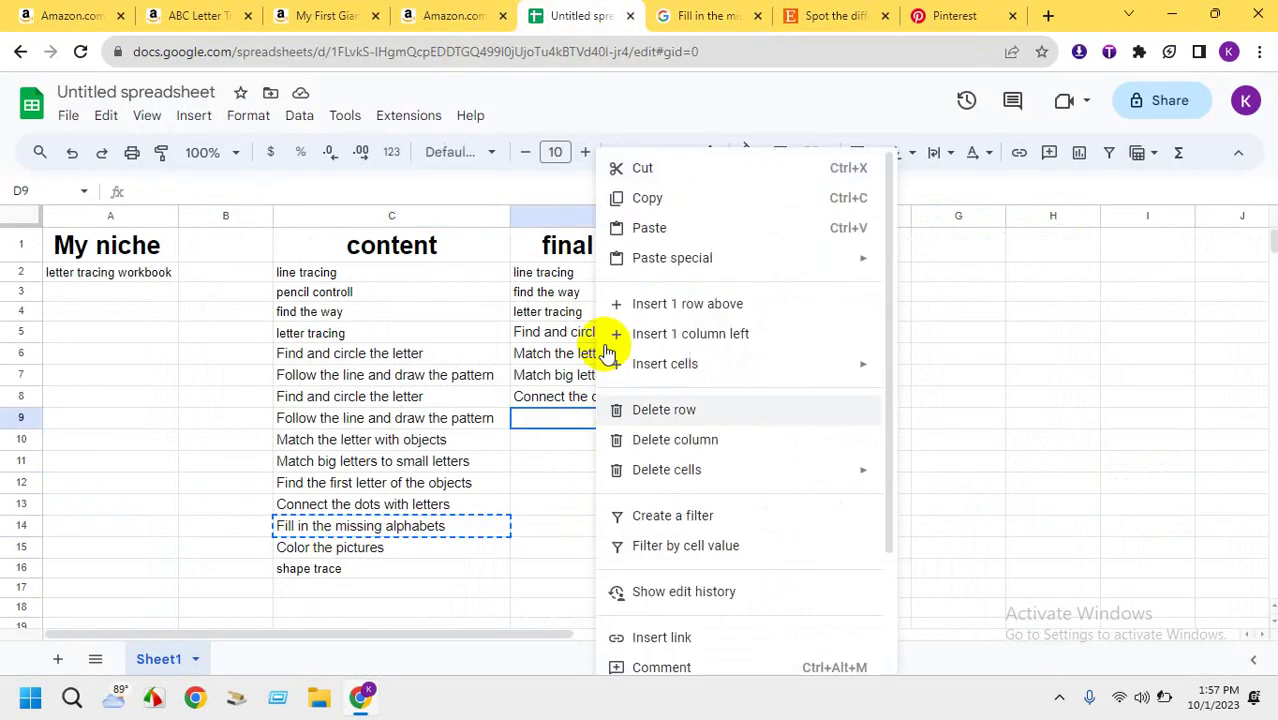
# Paste the copied "Fill in the missing alphabets" entry into D9 and copy "Color the pictures" from C15
pyautogui.click(650, 228)
pyautogui.click(423, 555)
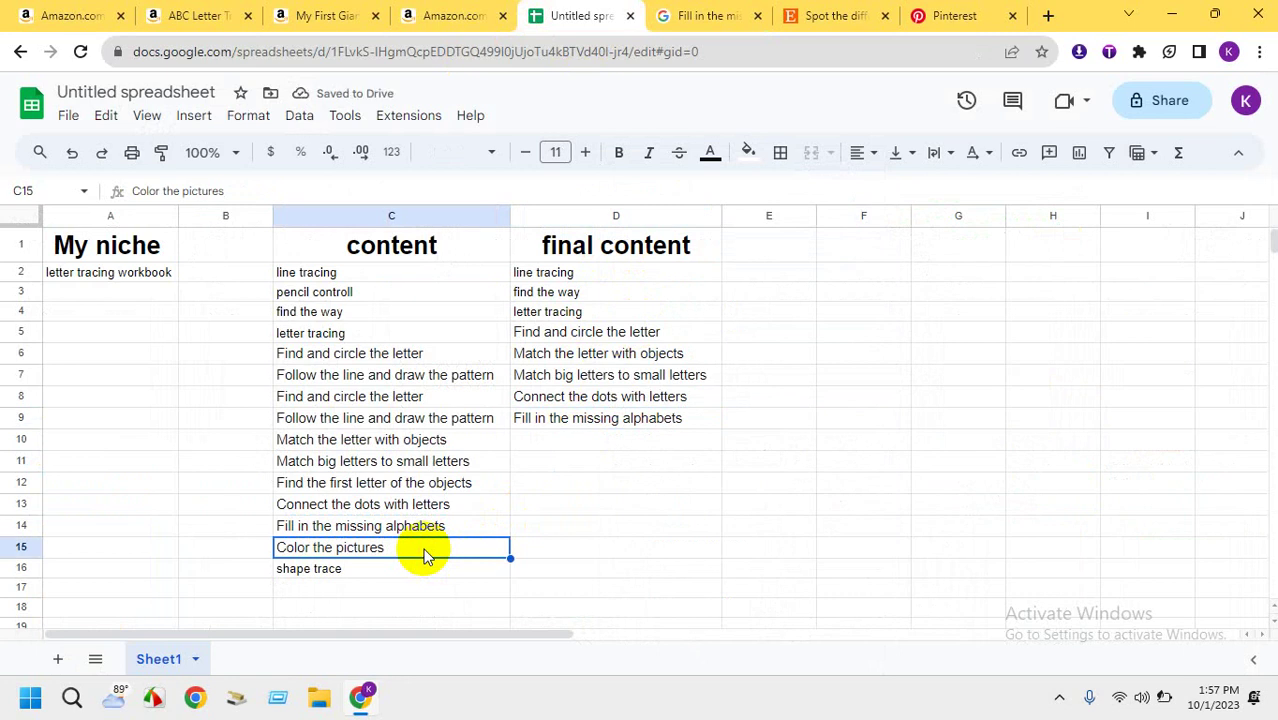
pyautogui.rightClick(423, 555)
pyautogui.click(516, 201)
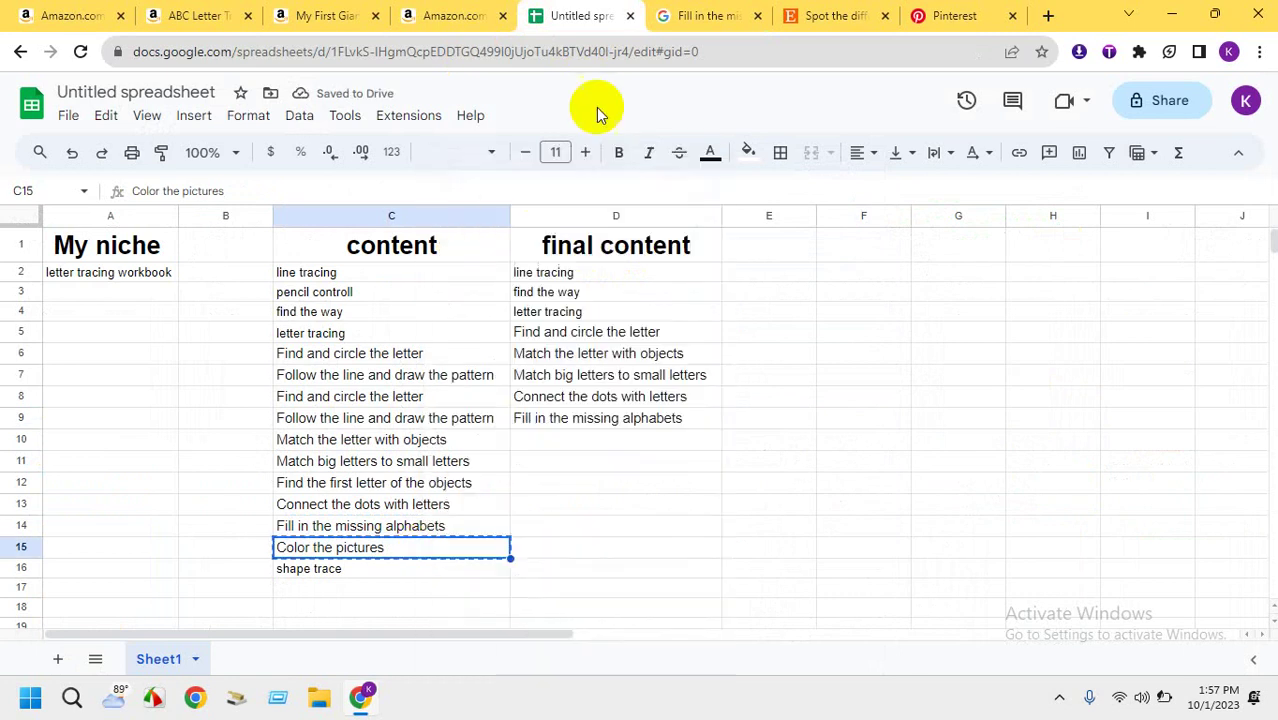
# Switch to Google Images, search for the copied phrase "Color the pictures" and examine the worksheet results
pyautogui.click(700, 15)
pyautogui.moveTo(359, 117); pyautogui.dragTo(133, 122)
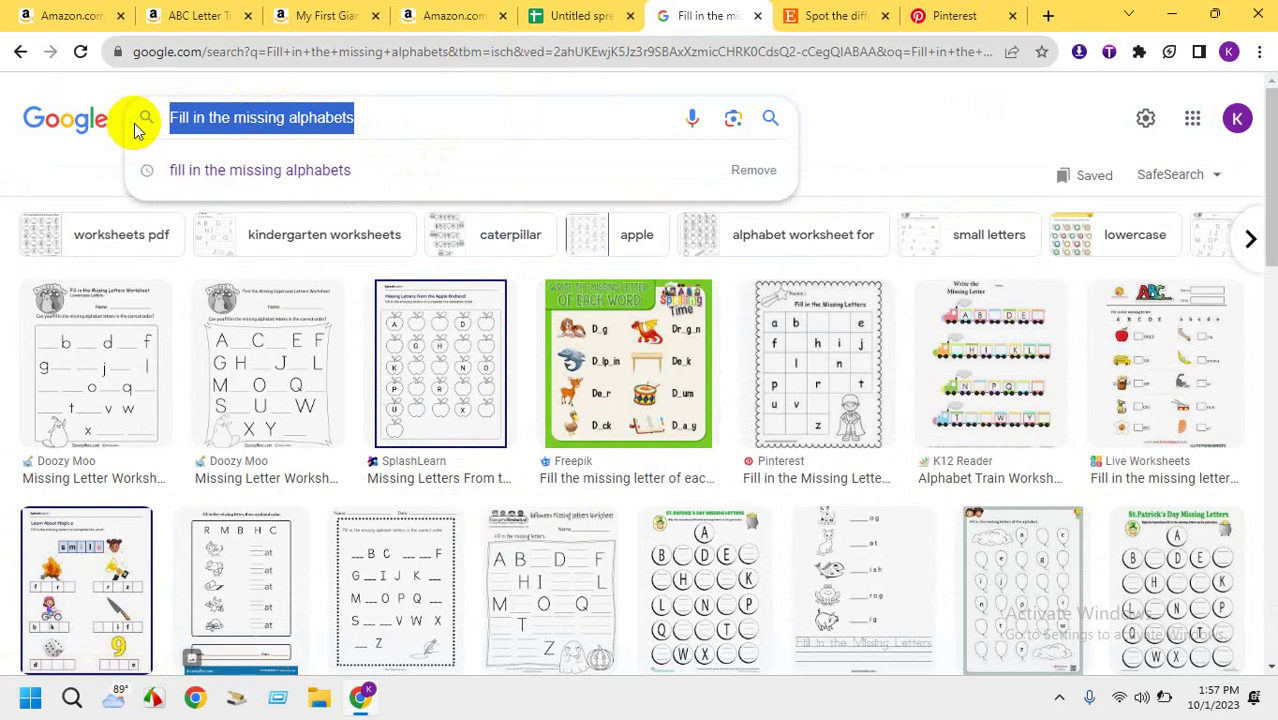
pyautogui.hotkey('ctrl', 'v')
pyautogui.press('Return')
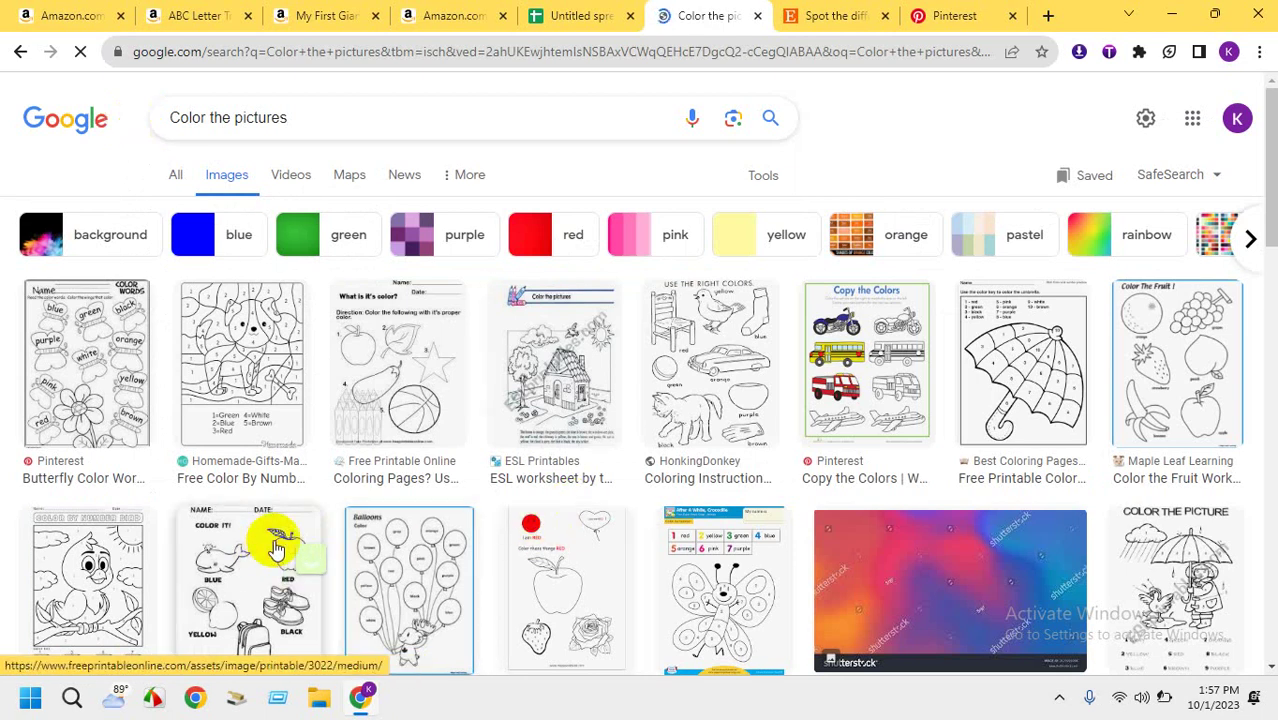
pyautogui.moveTo(277, 548)
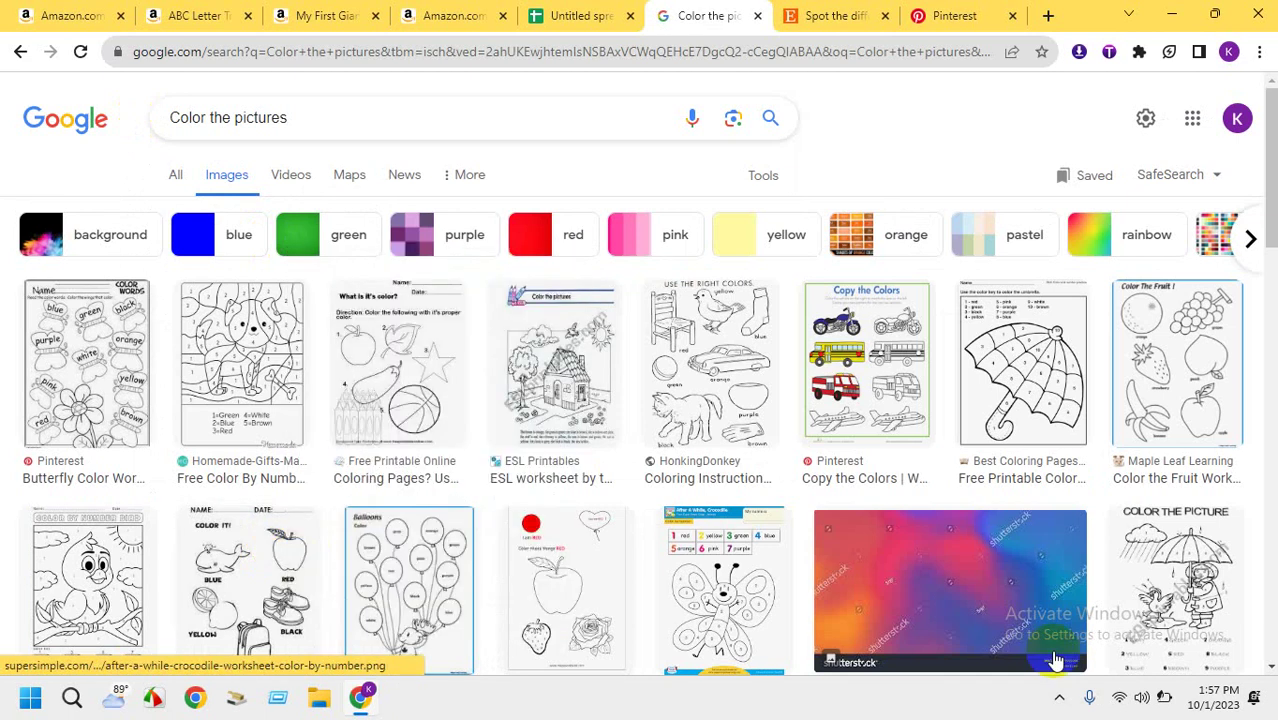
pyautogui.moveTo(1110, 670)
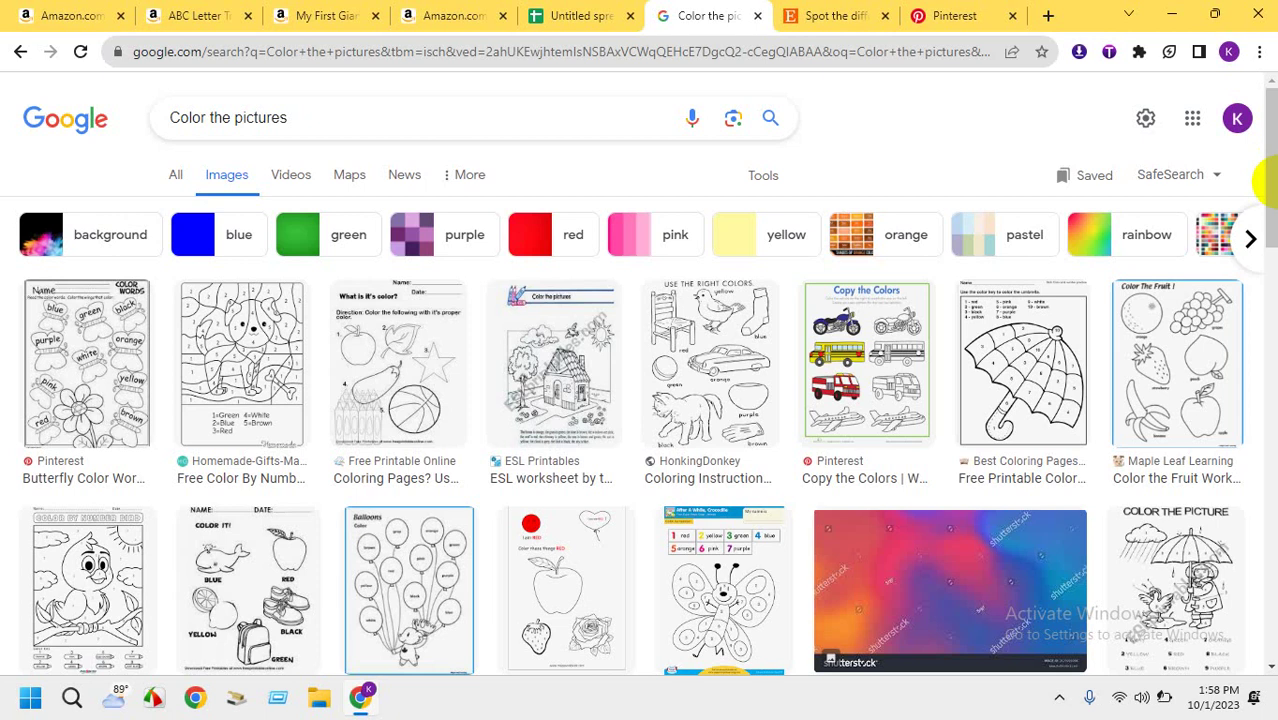
pyautogui.click(1270, 128)
pyautogui.moveTo(1270, 128); pyautogui.dragTo(1272, 408)
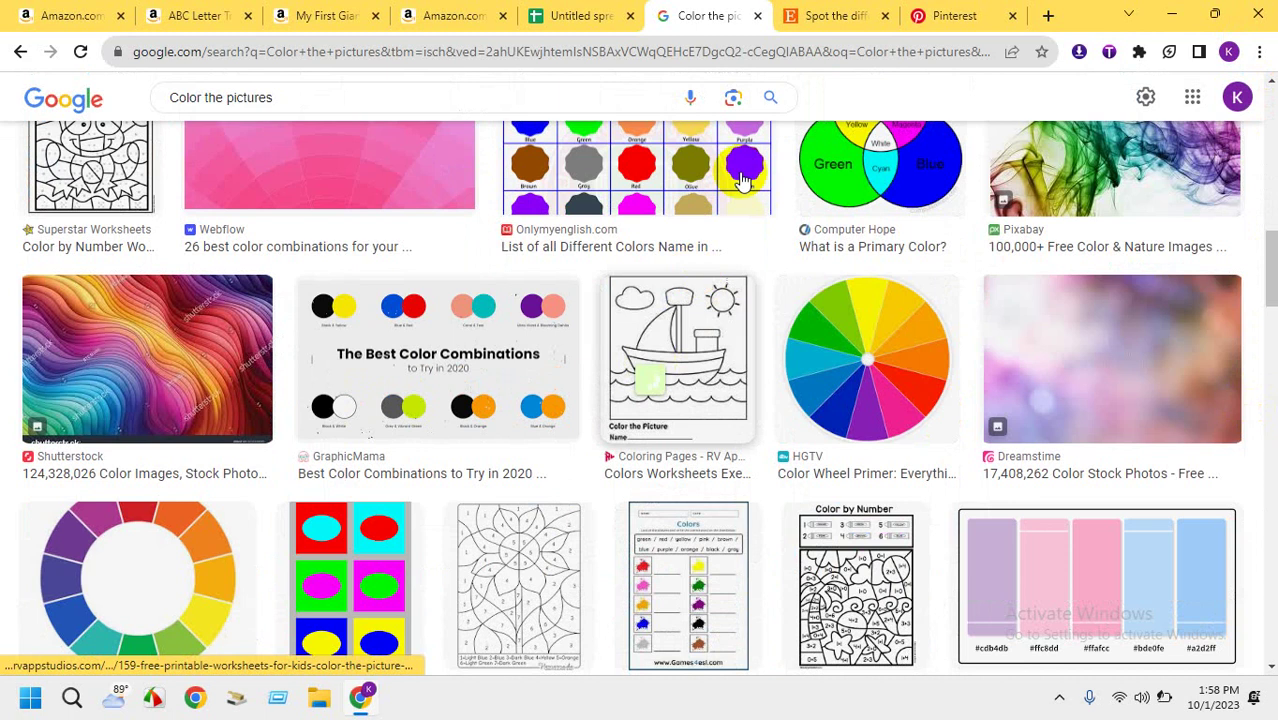
# Back in the spreadsheet, paste "Color the pictures" into D10 and copy "shape trace" from C16
pyautogui.click(572, 15)
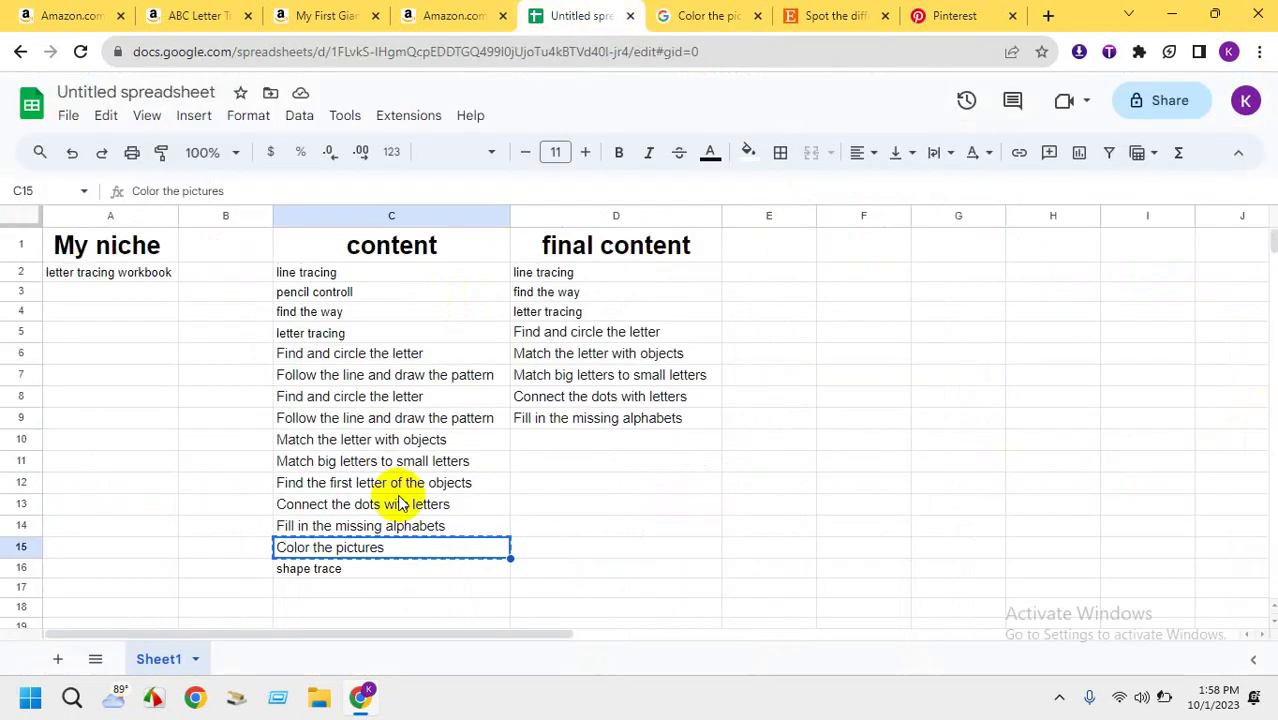
pyautogui.rightClick(572, 444)
pyautogui.click(640, 232)
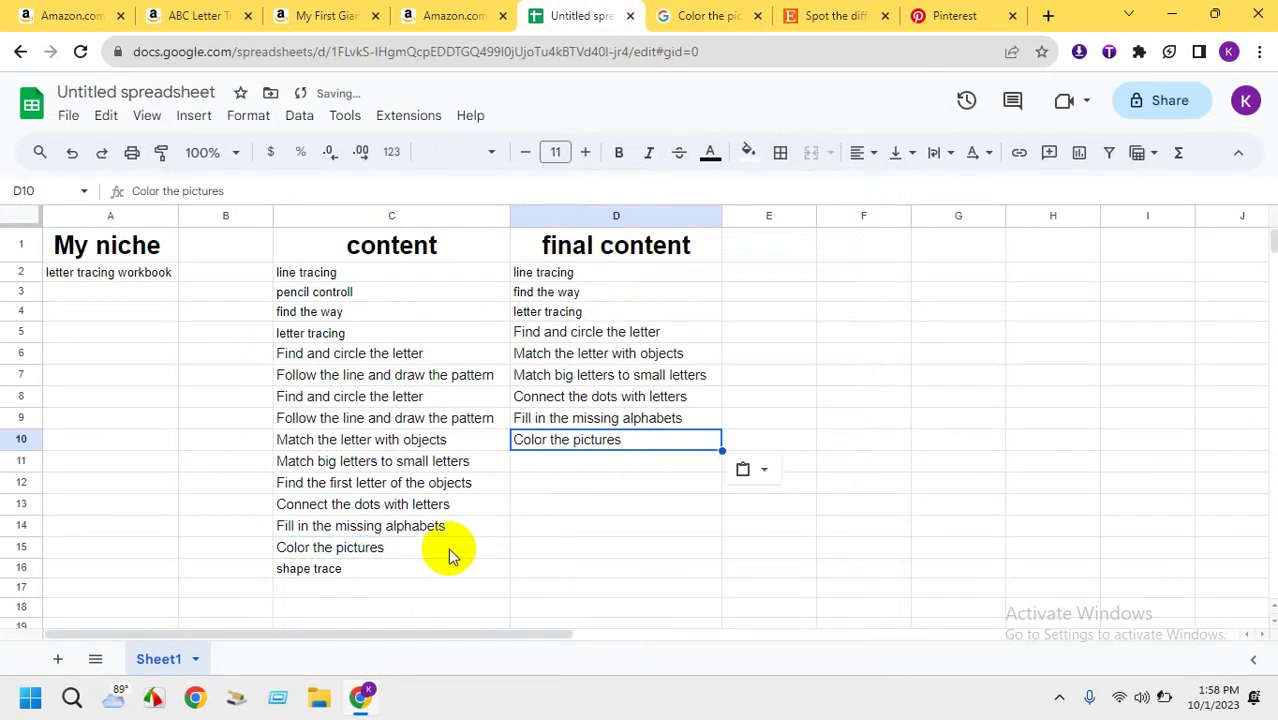
pyautogui.click(418, 569)
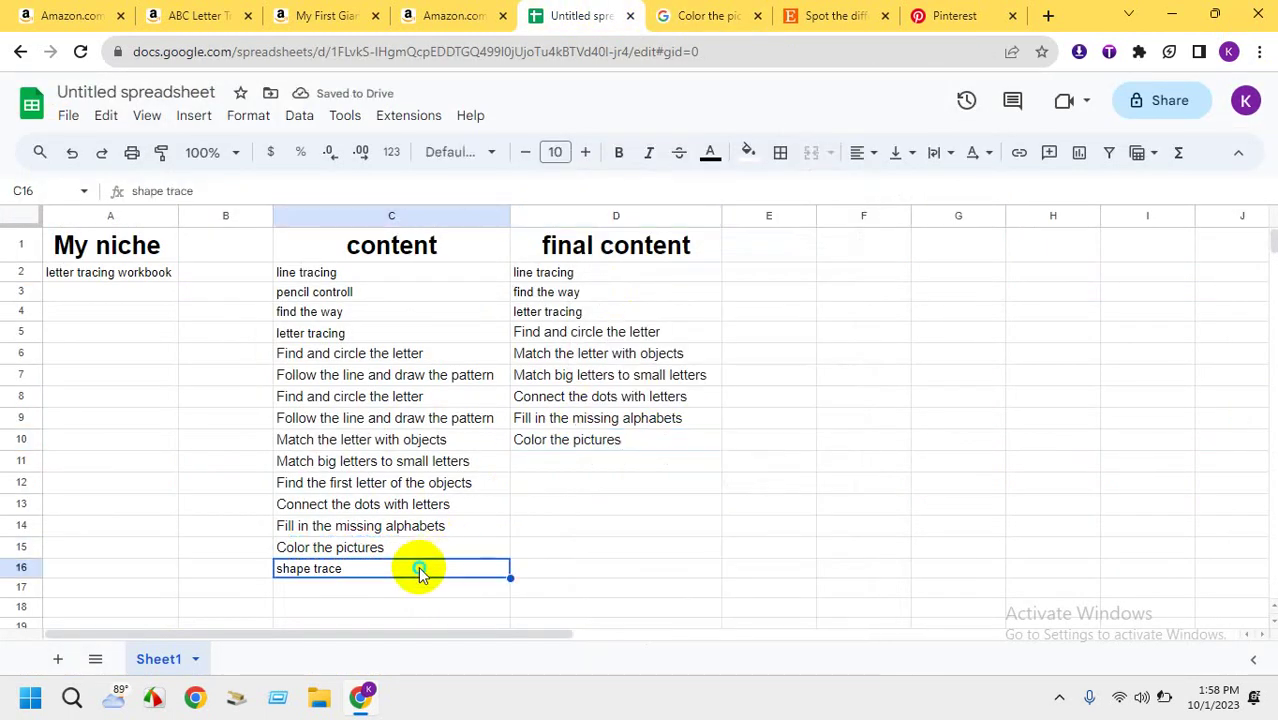
pyautogui.rightClick(418, 566)
pyautogui.click(472, 198)
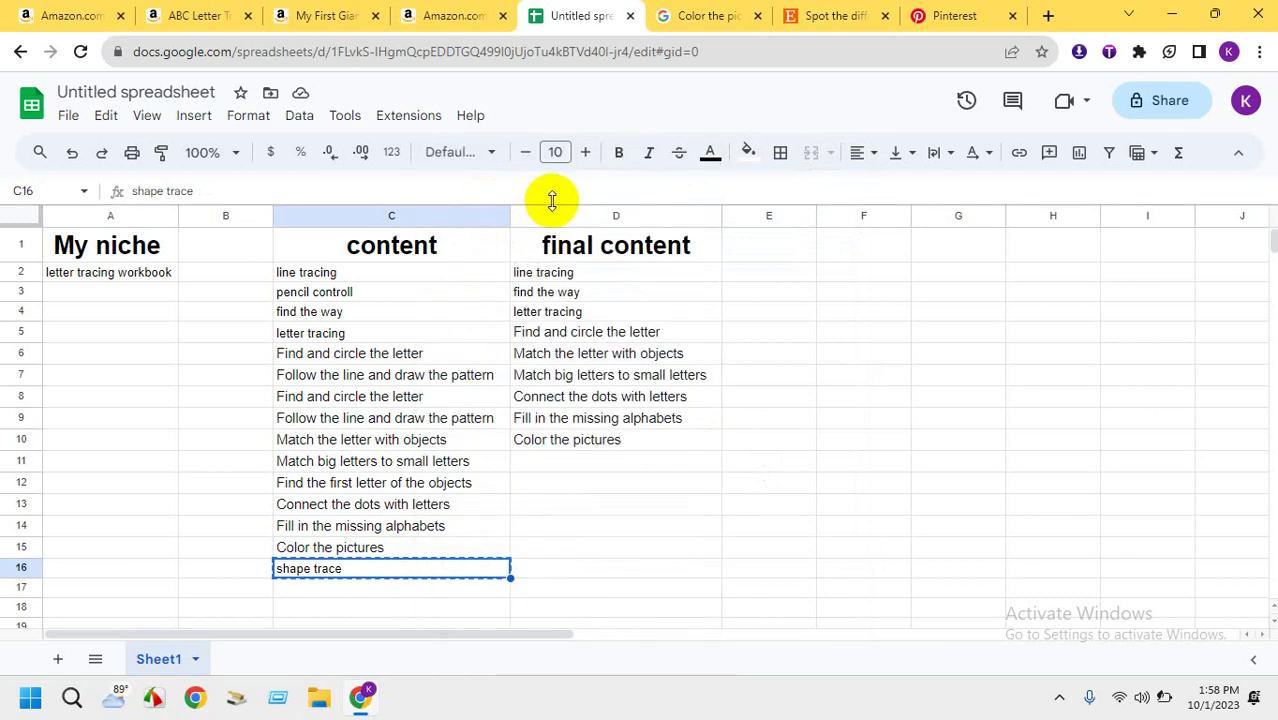
# Switch to Google Images, search for "shape trace" and preview the shape tracing worksheets
pyautogui.click(705, 17)
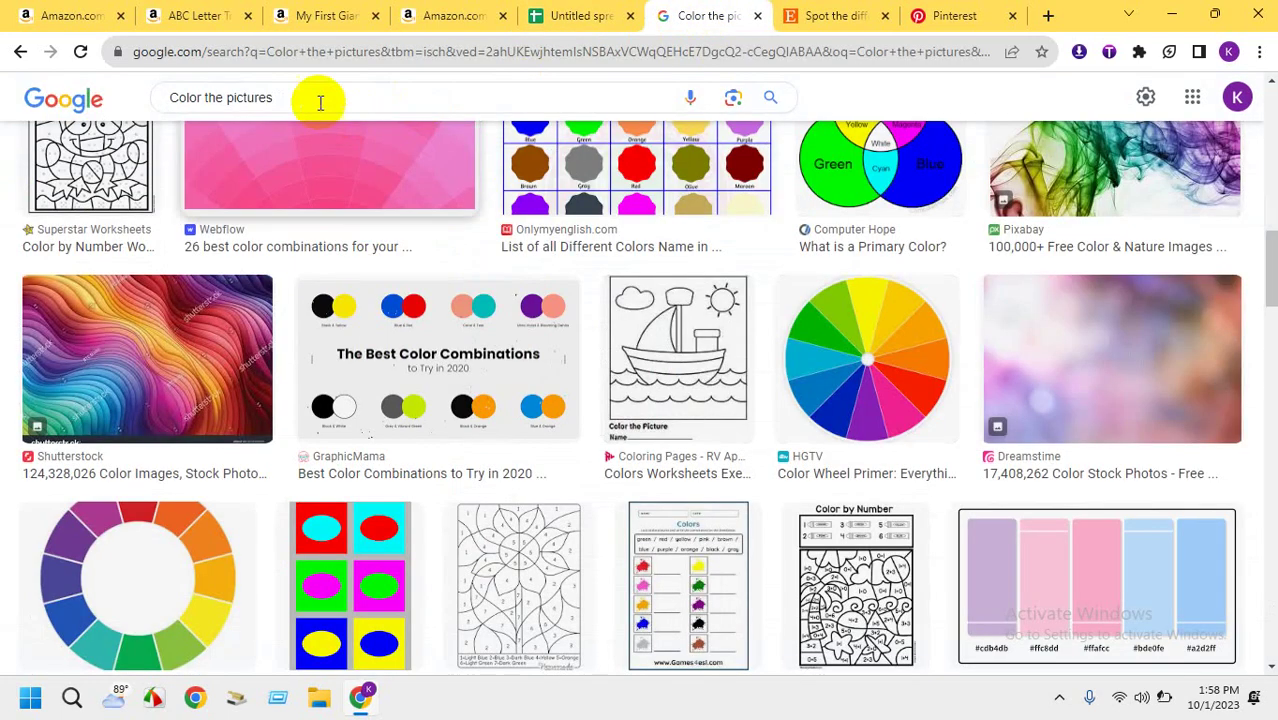
pyautogui.moveTo(320, 101); pyautogui.dragTo(162, 100)
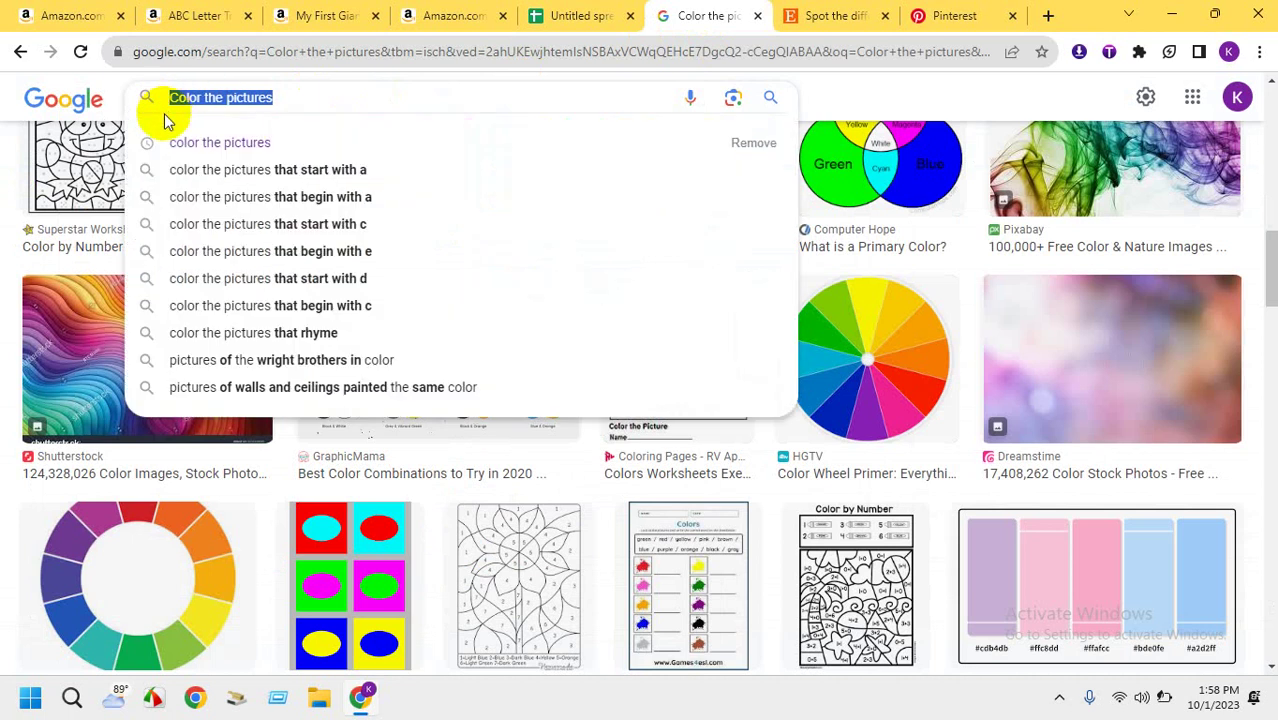
pyautogui.hotkey('ctrl', 'v')
pyautogui.press('Return')
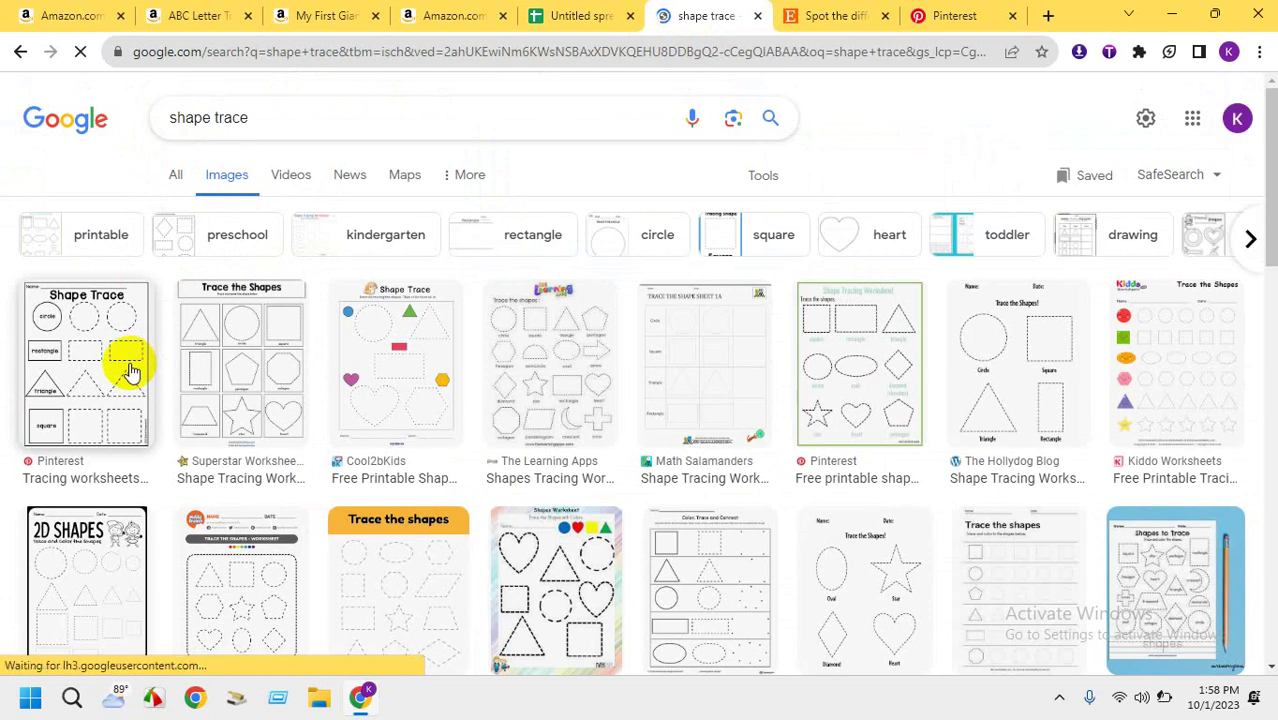
pyautogui.moveTo(128, 370)
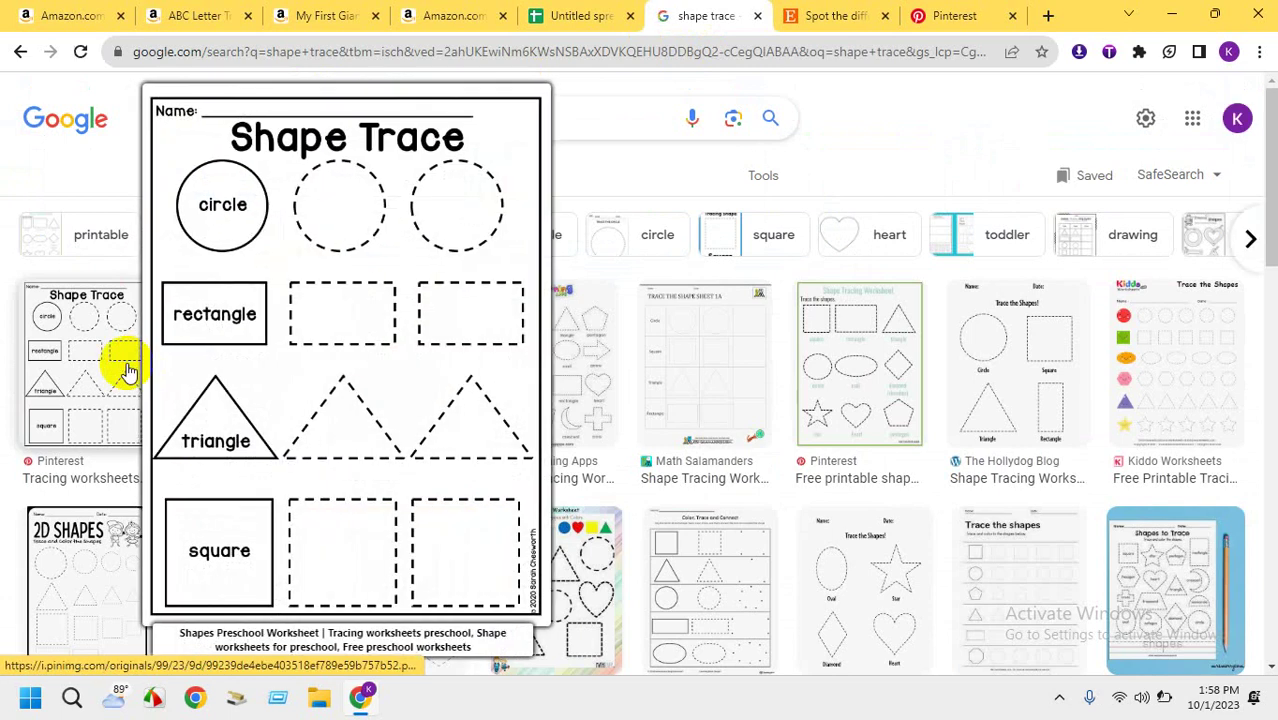
pyautogui.click(538, 415)
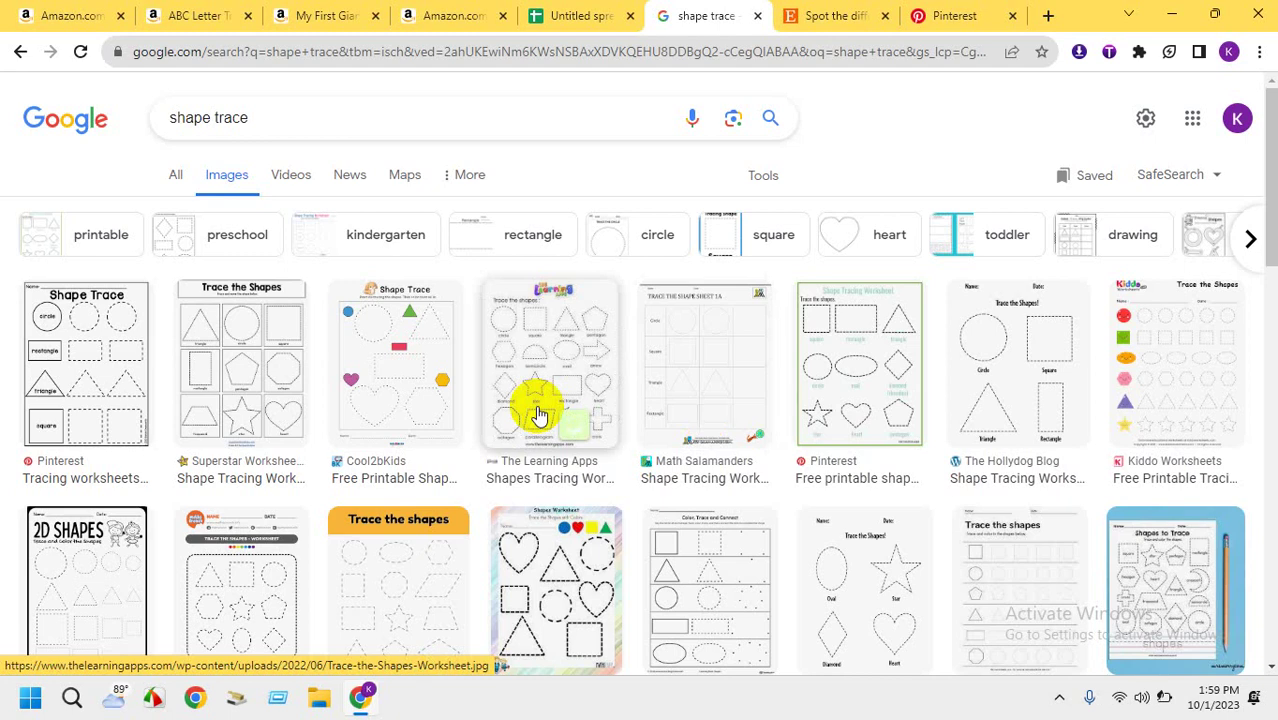
# Return to the spreadsheet and paste "shape trace" into D11 of the final content list
pyautogui.click(577, 15)
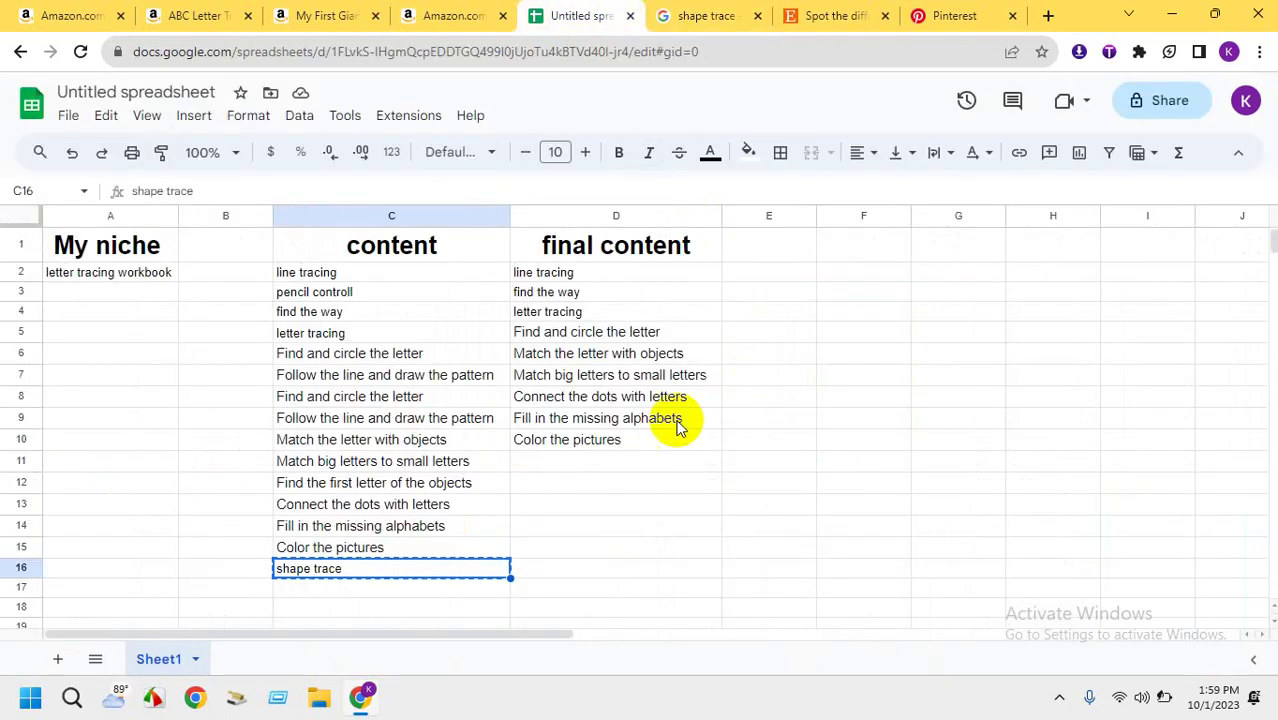
pyautogui.click(615, 466)
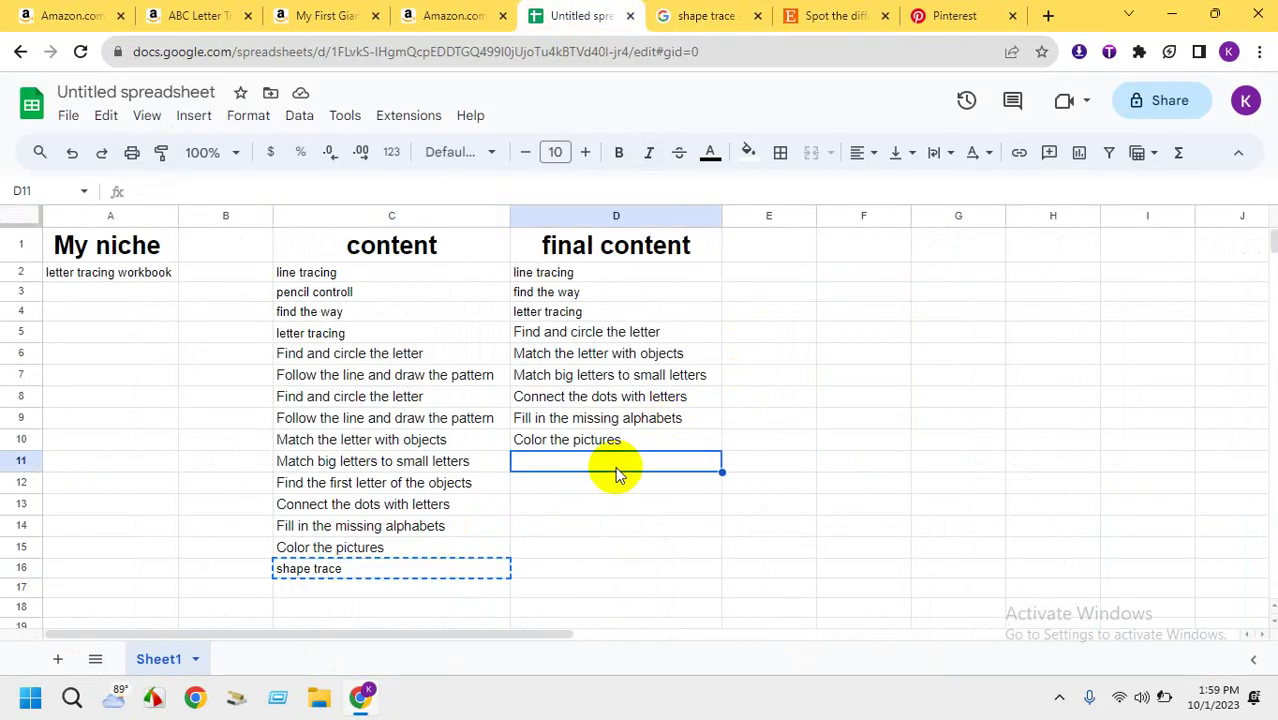
pyautogui.hotkey('ctrl', 'v')
pyautogui.press('Down')
pyautogui.press('Down')
pyautogui.press('Down')
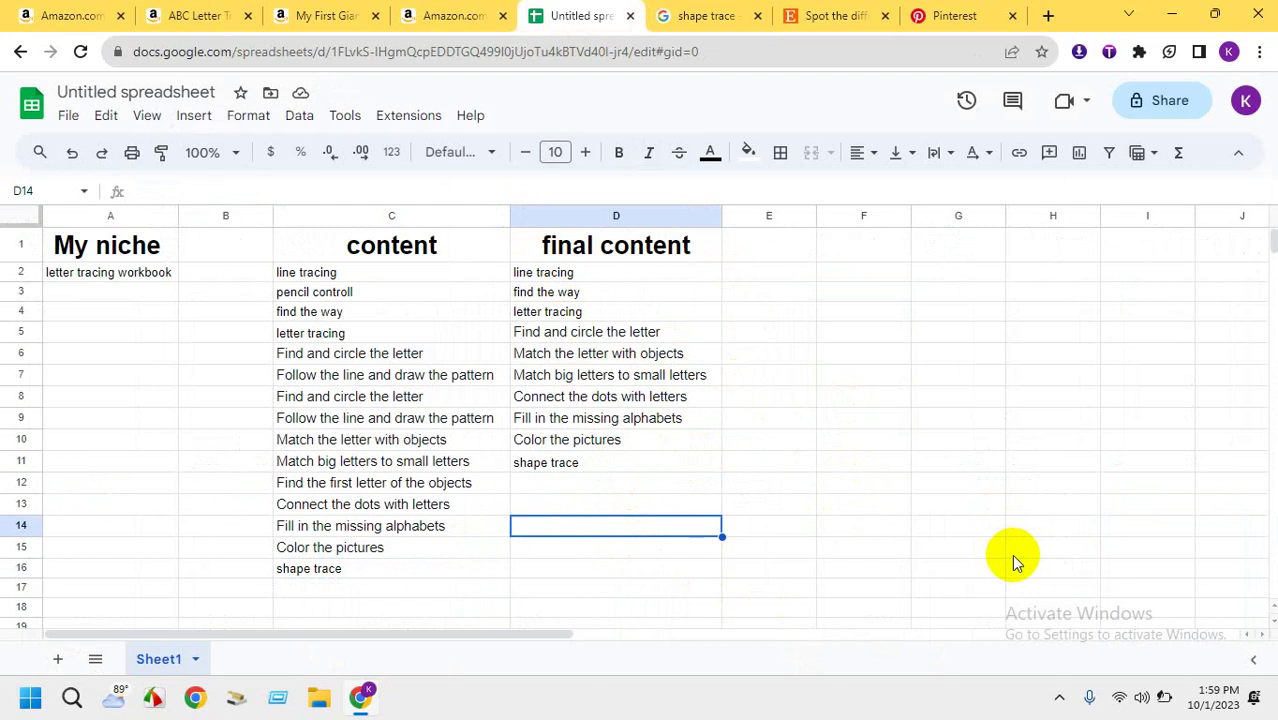
# Enter the header "my content" in cell E1
pyautogui.click(787, 248)
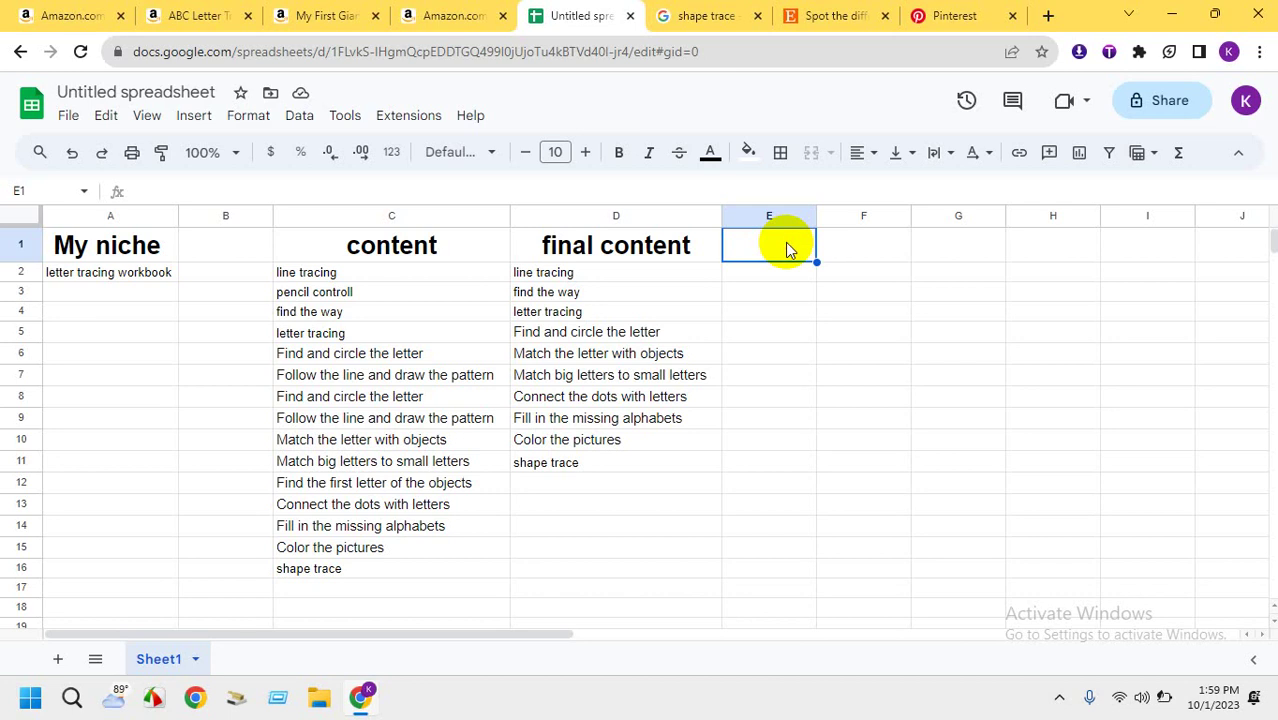
pyautogui.write('my')
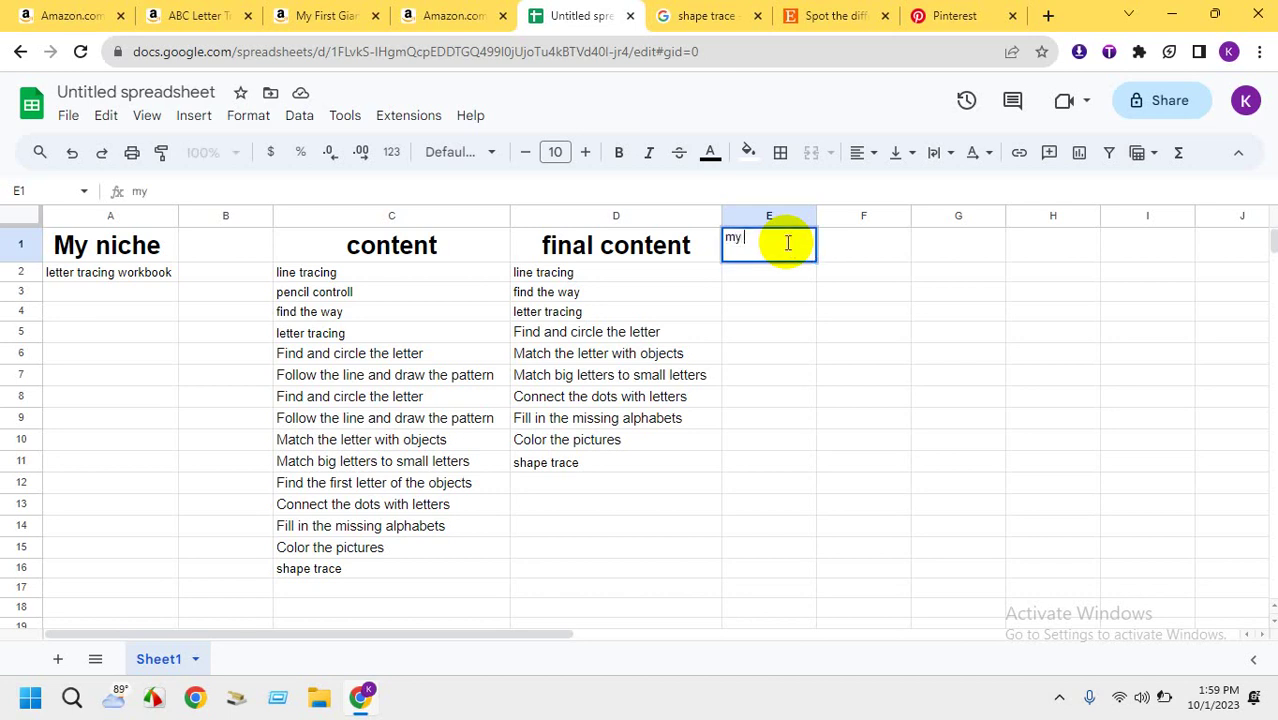
pyautogui.write(' content')
pyautogui.press('Return')
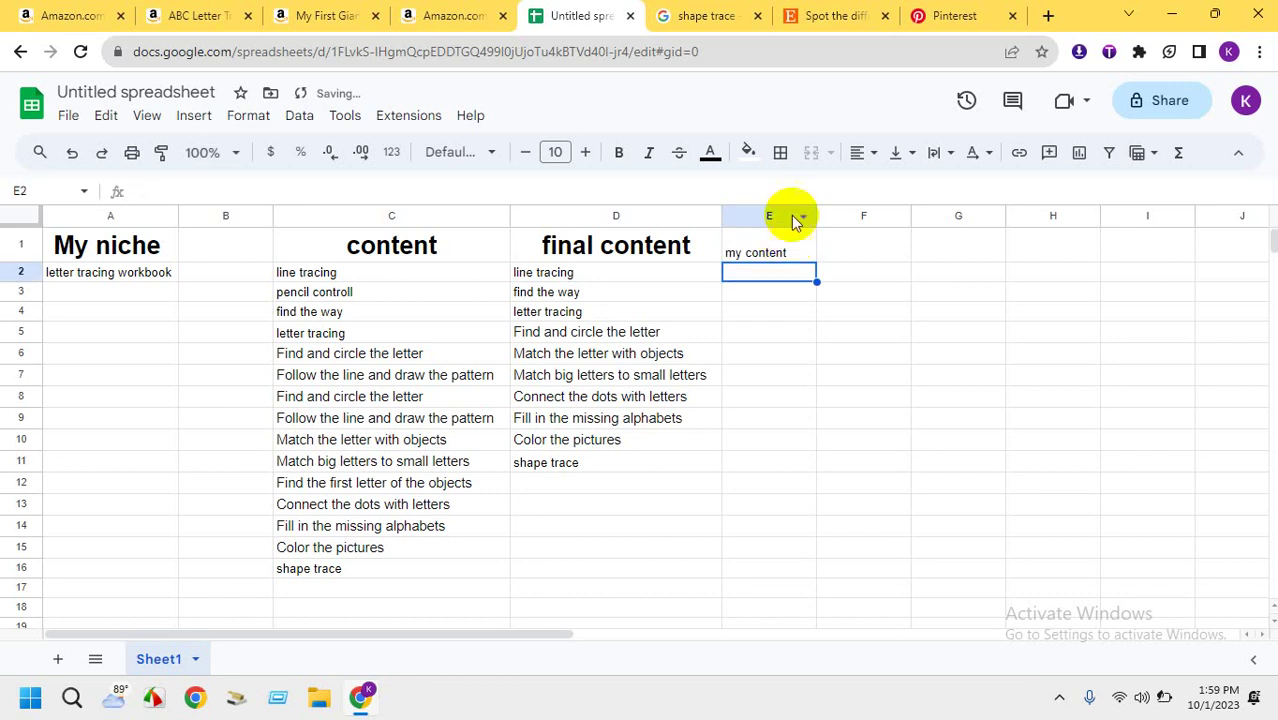
# Set the font size of the "my content" header in E1 to 23
pyautogui.click(748, 250)
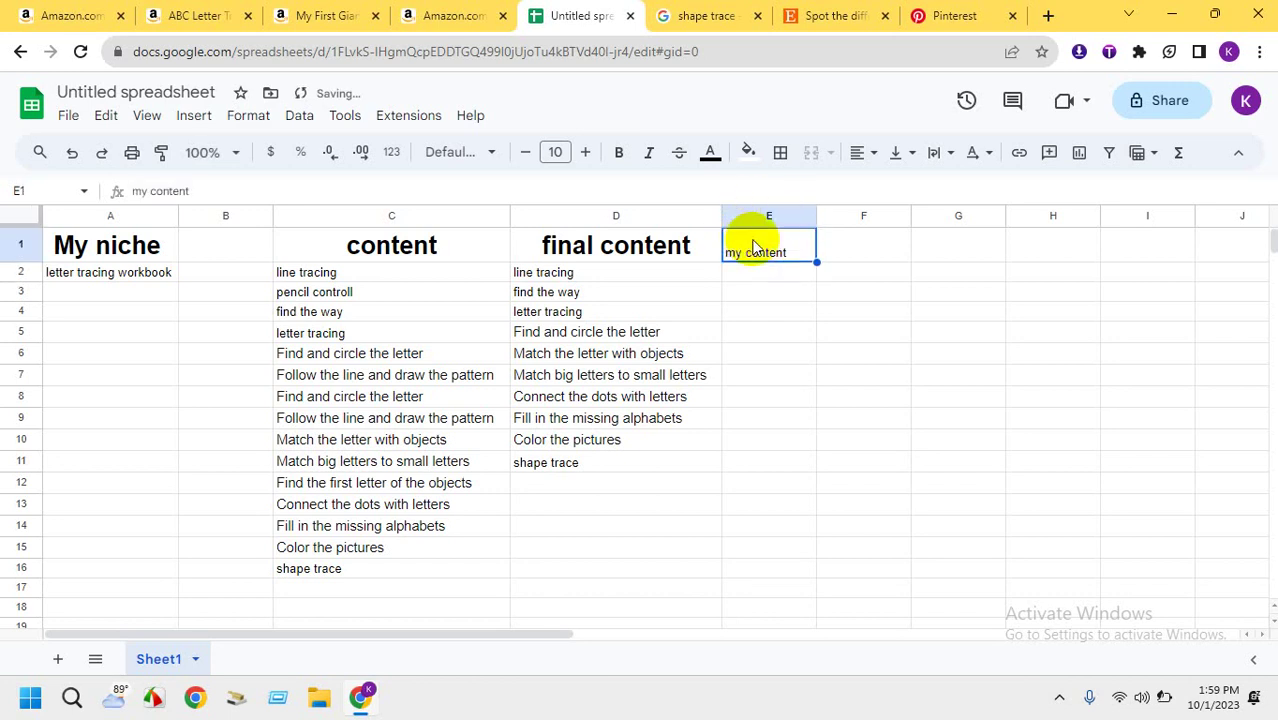
pyautogui.click(584, 152)
pyautogui.click(584, 152)
pyautogui.click(584, 152)
pyautogui.click(584, 152)
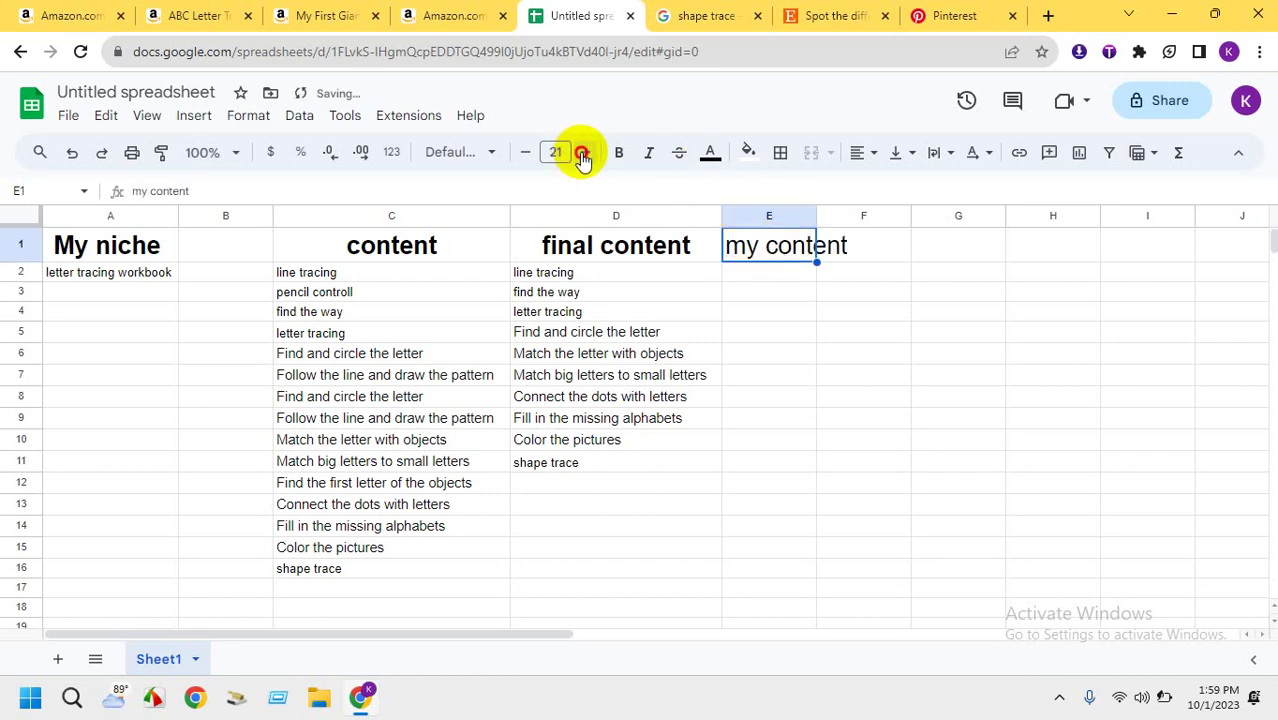
pyautogui.click(584, 152)
pyautogui.click(584, 152)
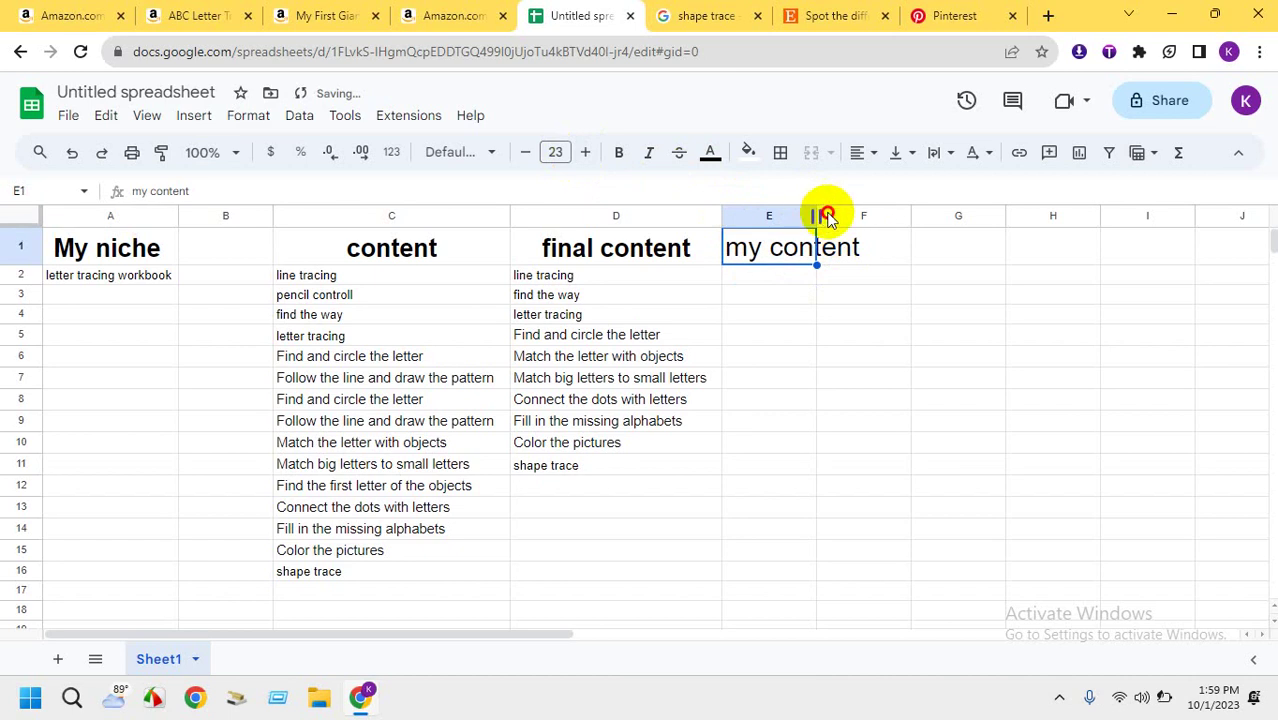
# Widen column E so the "my content" header fits inside it, and make the header bold
pyautogui.moveTo(826, 214); pyautogui.dragTo(893, 216)
pyautogui.click(921, 246)
pyautogui.click(921, 246)
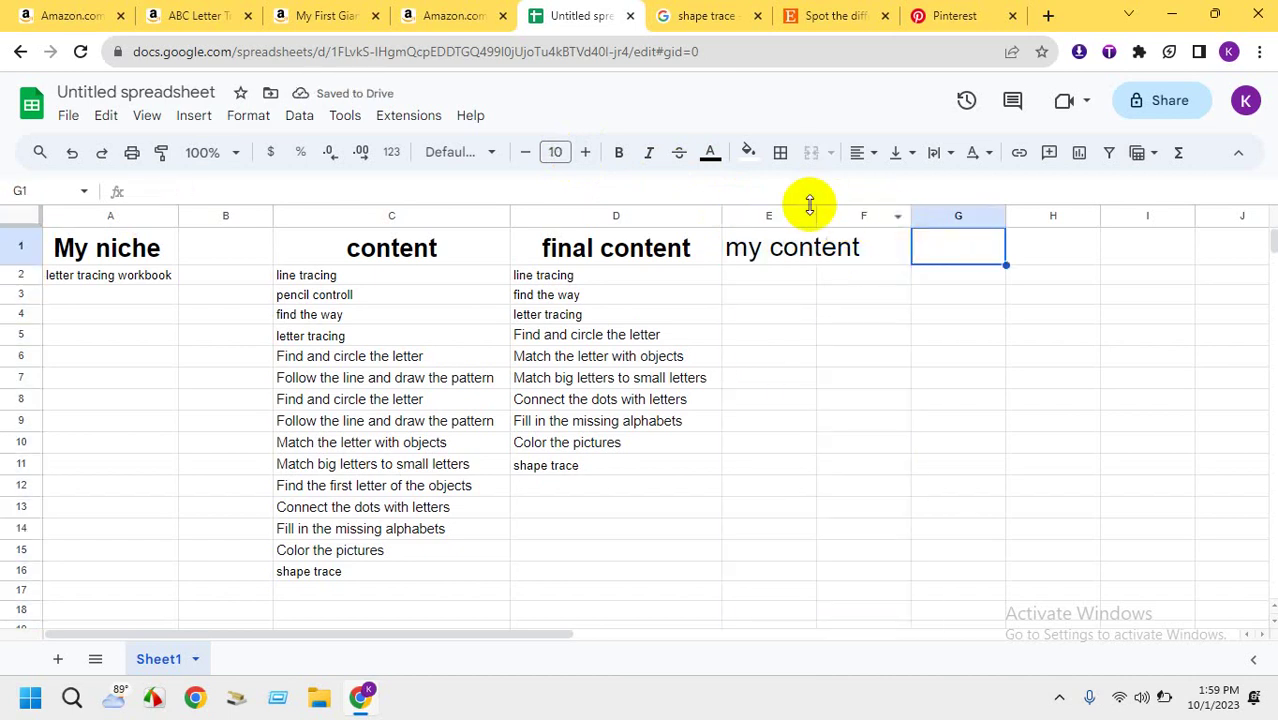
pyautogui.moveTo(817, 210); pyautogui.dragTo(913, 215)
pyautogui.click(888, 243)
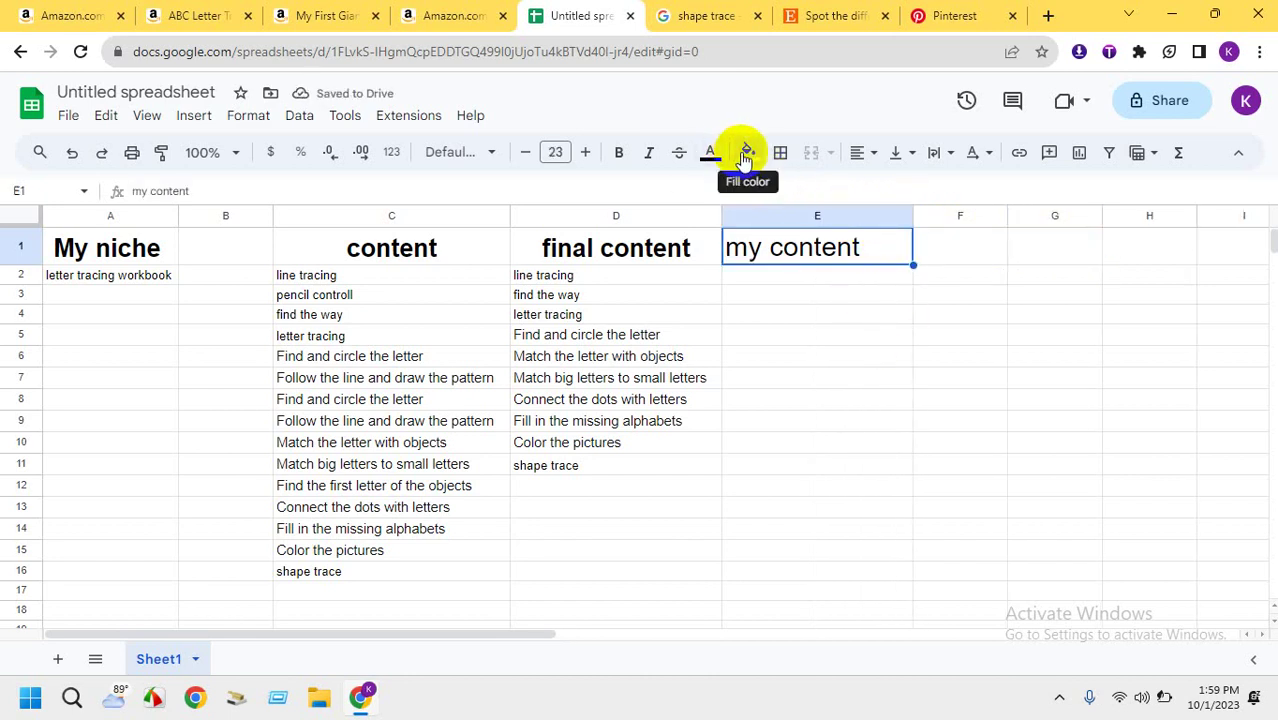
pyautogui.click(619, 152)
pyautogui.click(842, 362)
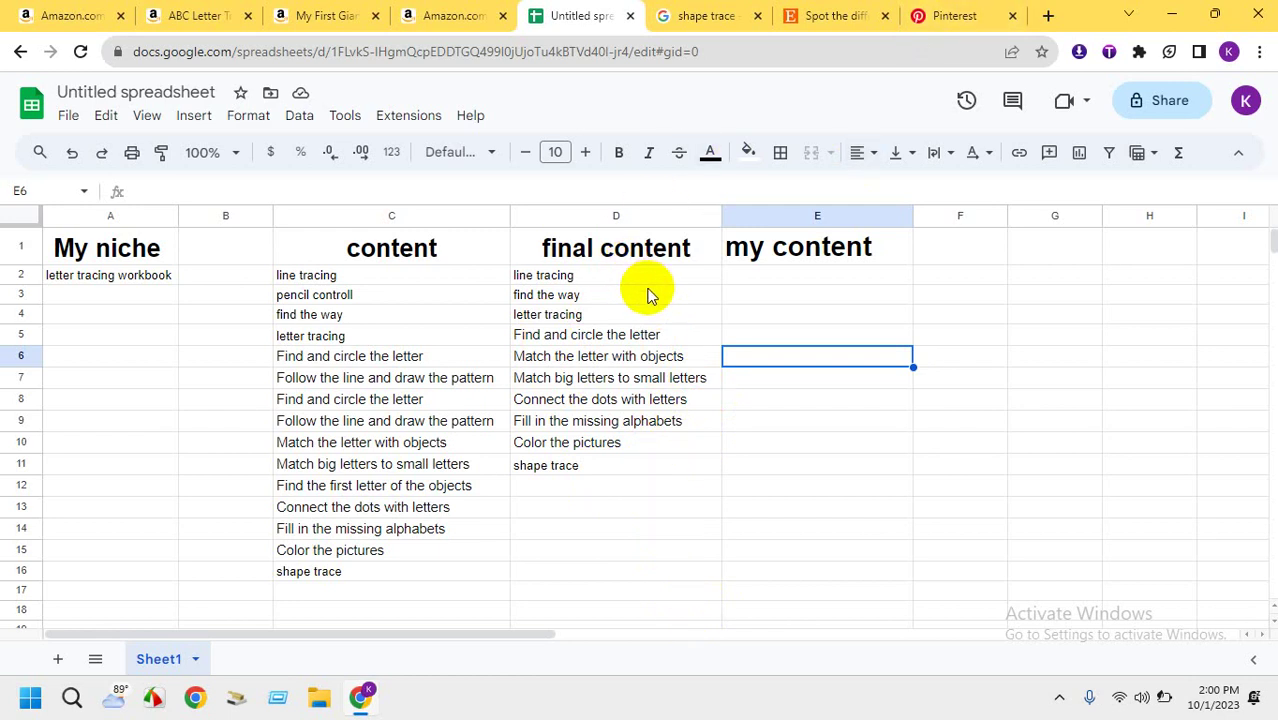
# Copy "line tracing" from D2 of the final content list into E2 under "my content"
pyautogui.click(68, 15)
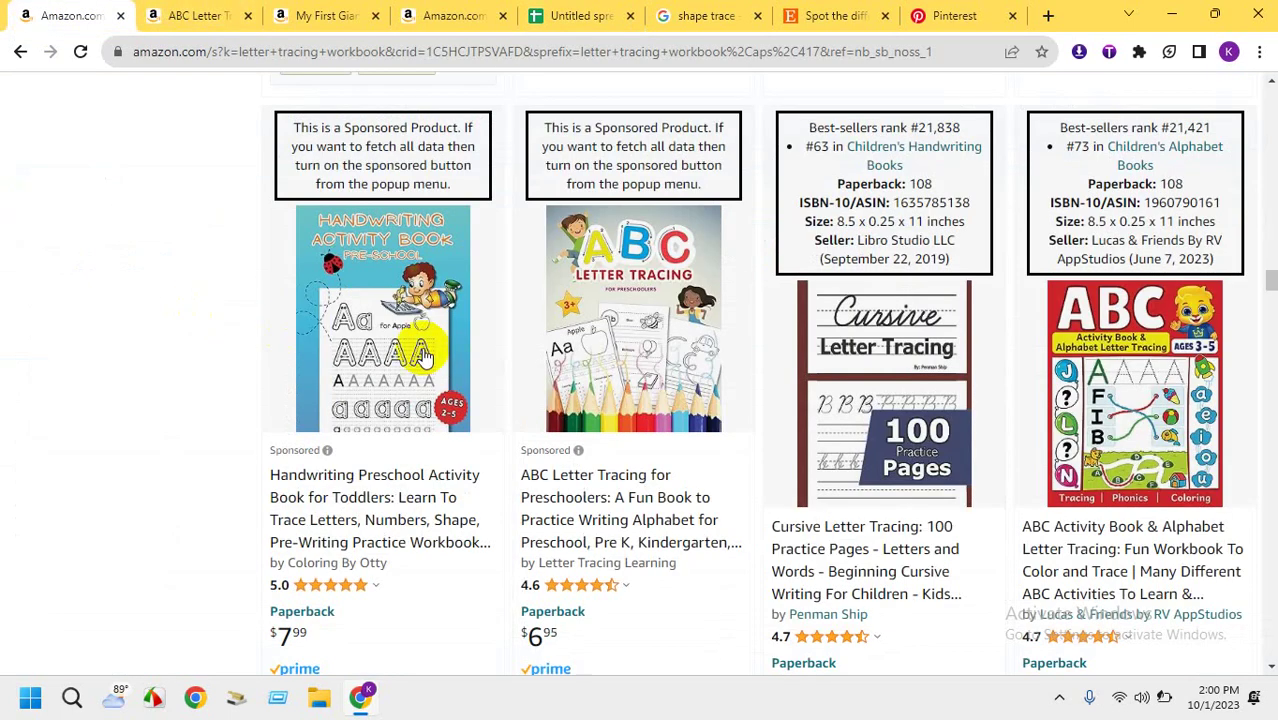
pyautogui.click(583, 14)
pyautogui.click(583, 275)
pyautogui.rightClick(583, 275)
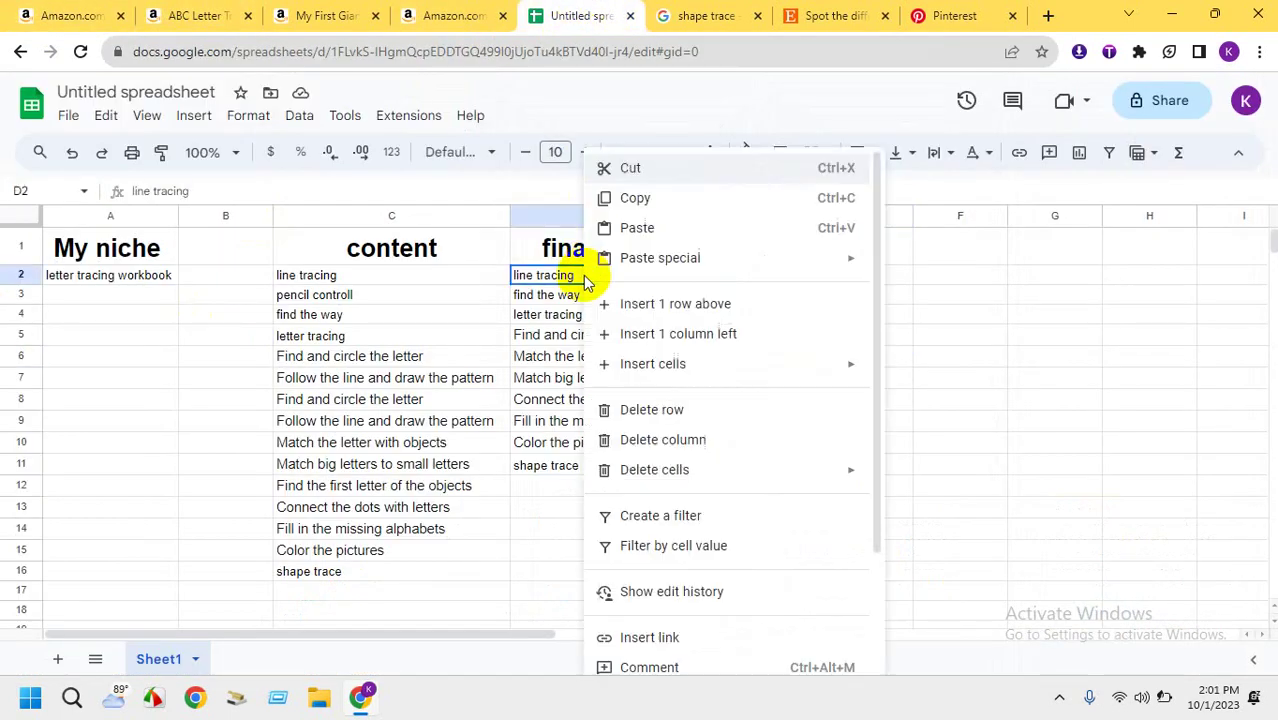
pyautogui.click(668, 200)
pyautogui.rightClick(786, 273)
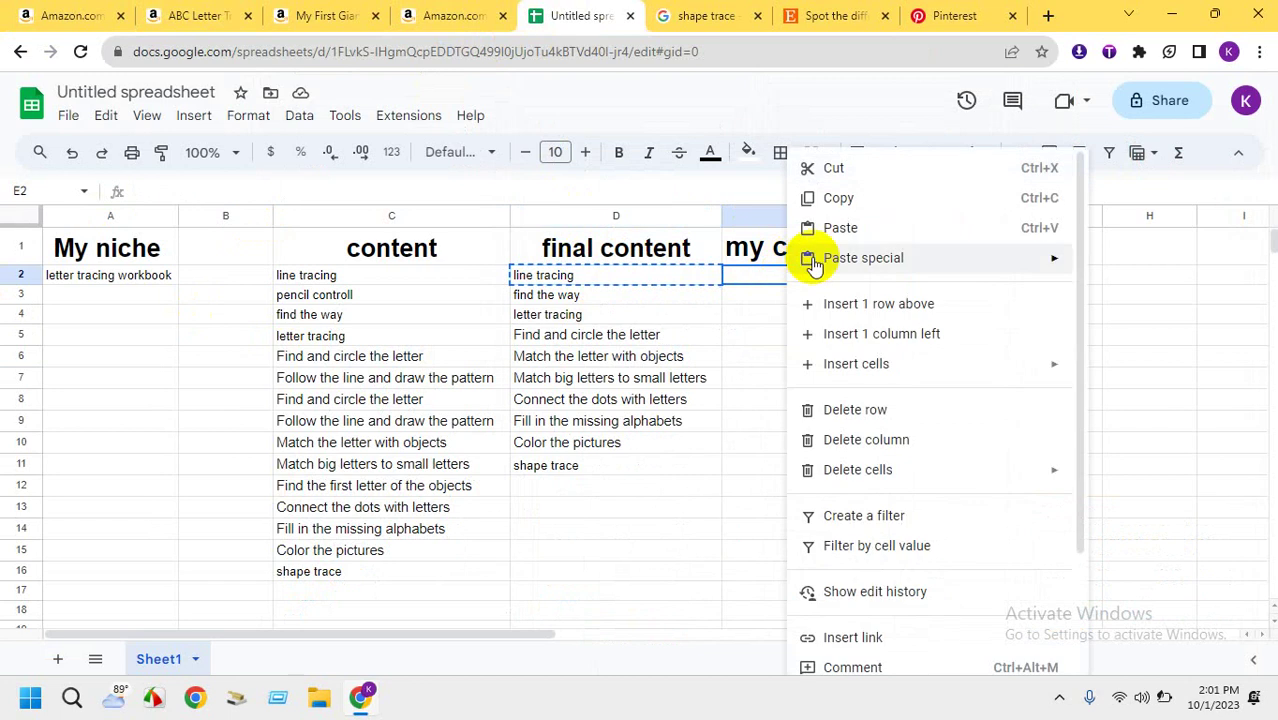
pyautogui.click(830, 238)
pyautogui.click(716, 510)
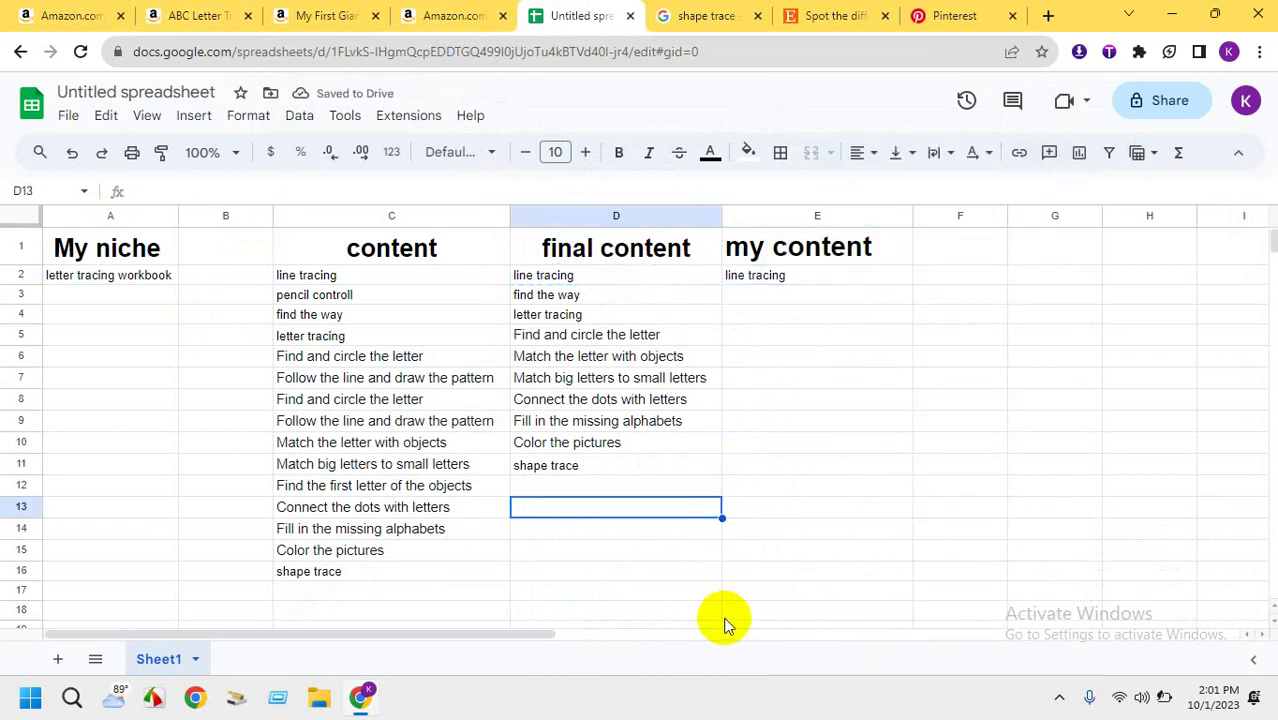
# Copy "shape trace" from D11 of the final content list into E3 under "my content"
pyautogui.click(621, 461)
pyautogui.rightClick(621, 461)
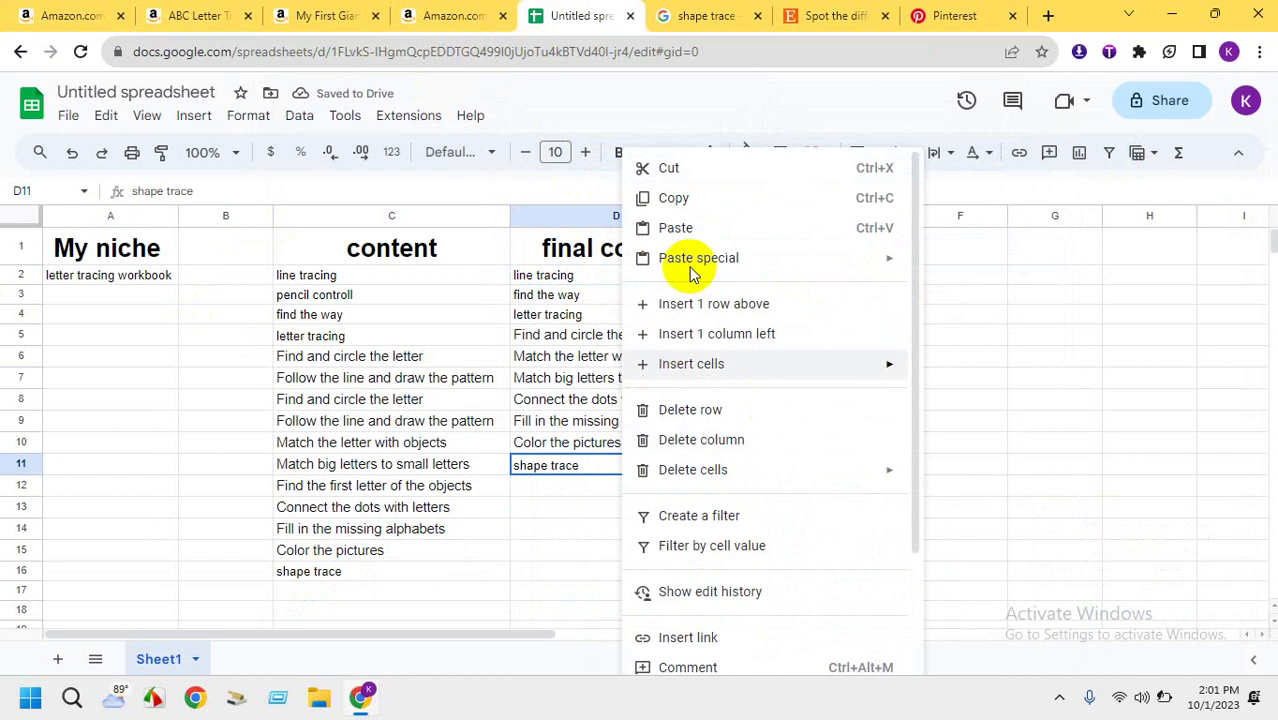
pyautogui.click(685, 198)
pyautogui.rightClick(770, 298)
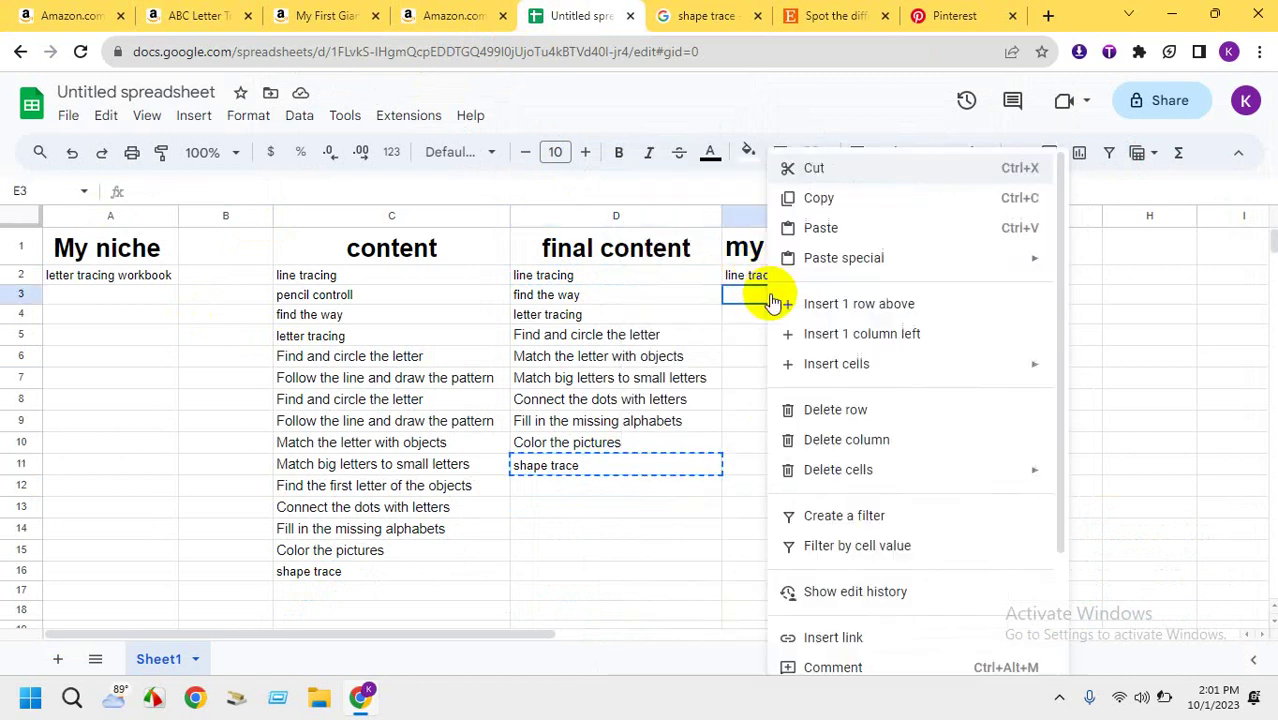
pyautogui.click(800, 228)
pyautogui.click(718, 527)
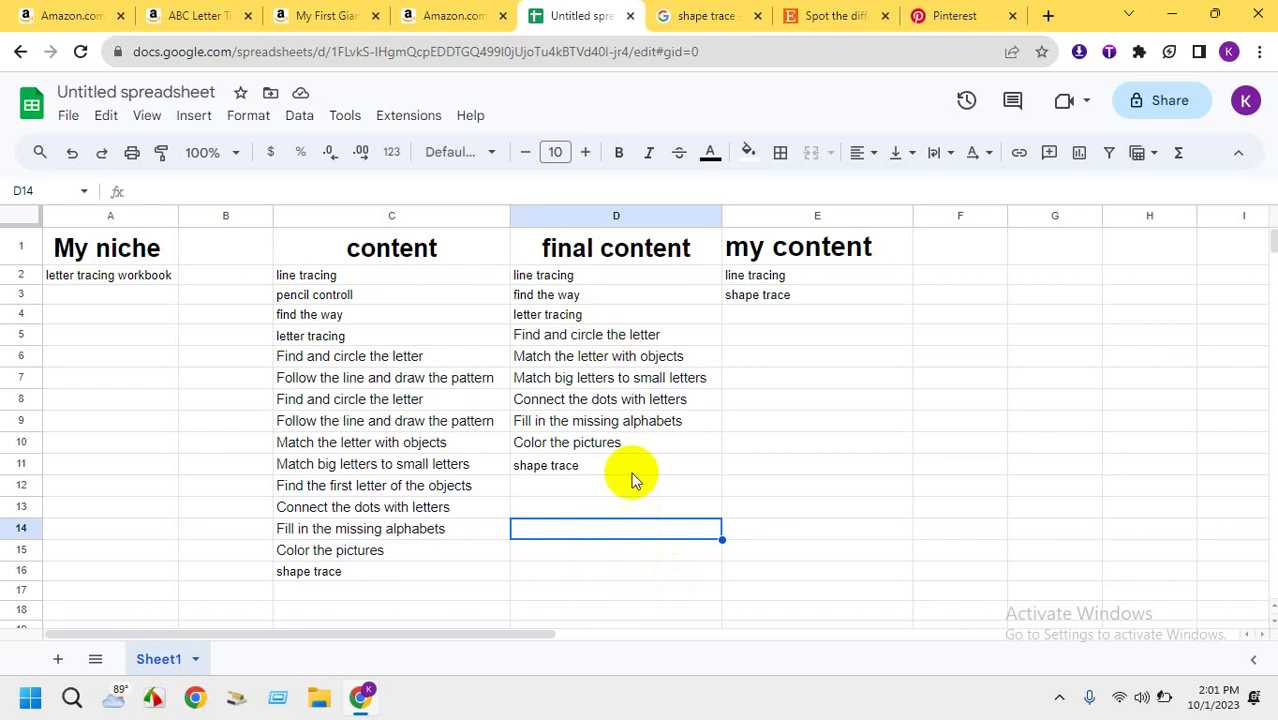
# Copy "find the way" from D3 of the final content list
pyautogui.click(571, 335)
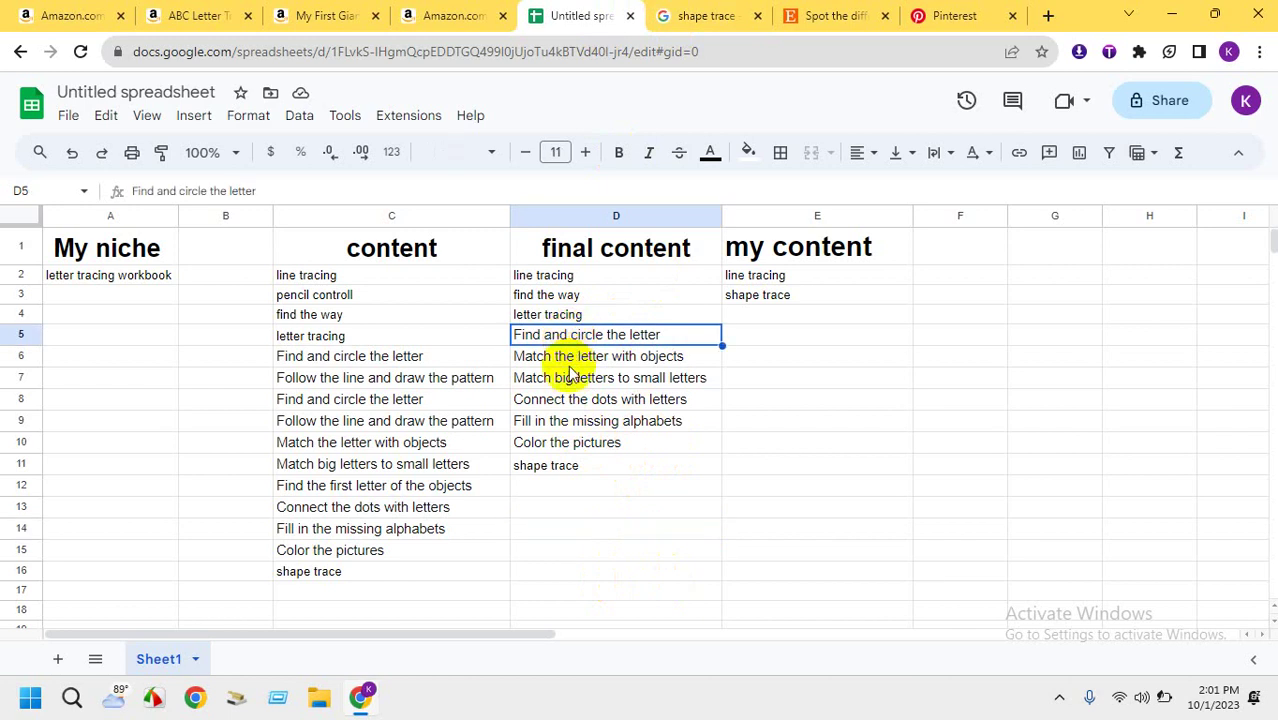
pyautogui.click(555, 303)
pyautogui.rightClick(555, 303)
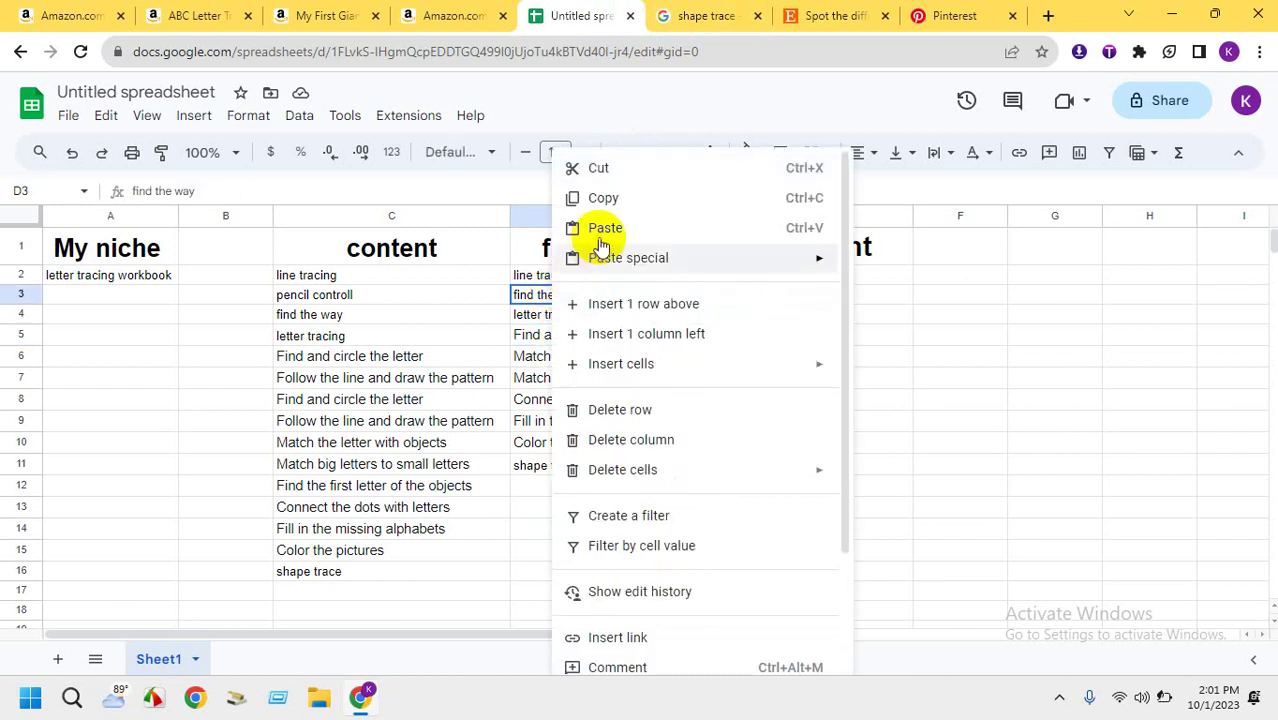
pyautogui.click(607, 196)
# Search Google Images for "find the way" and look through the maze activity examples
pyautogui.click(706, 16)
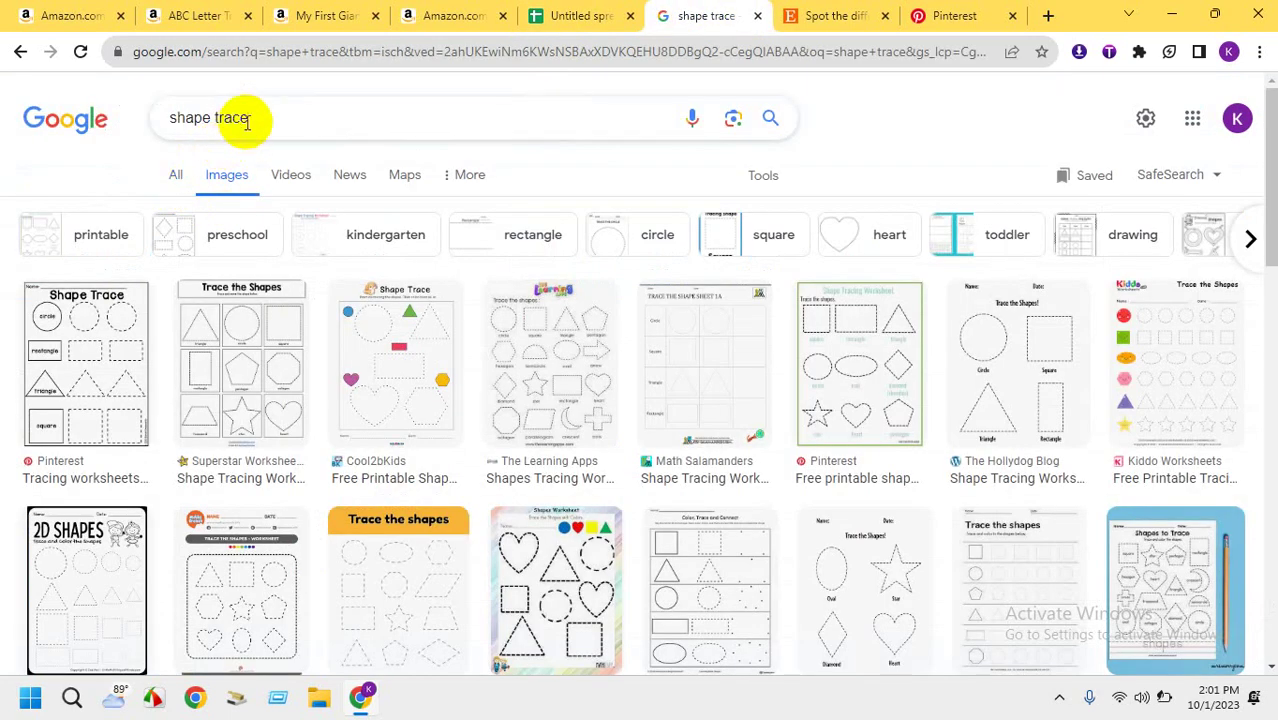
pyautogui.doubleClick(240, 118)
pyautogui.tripleClick(268, 122)
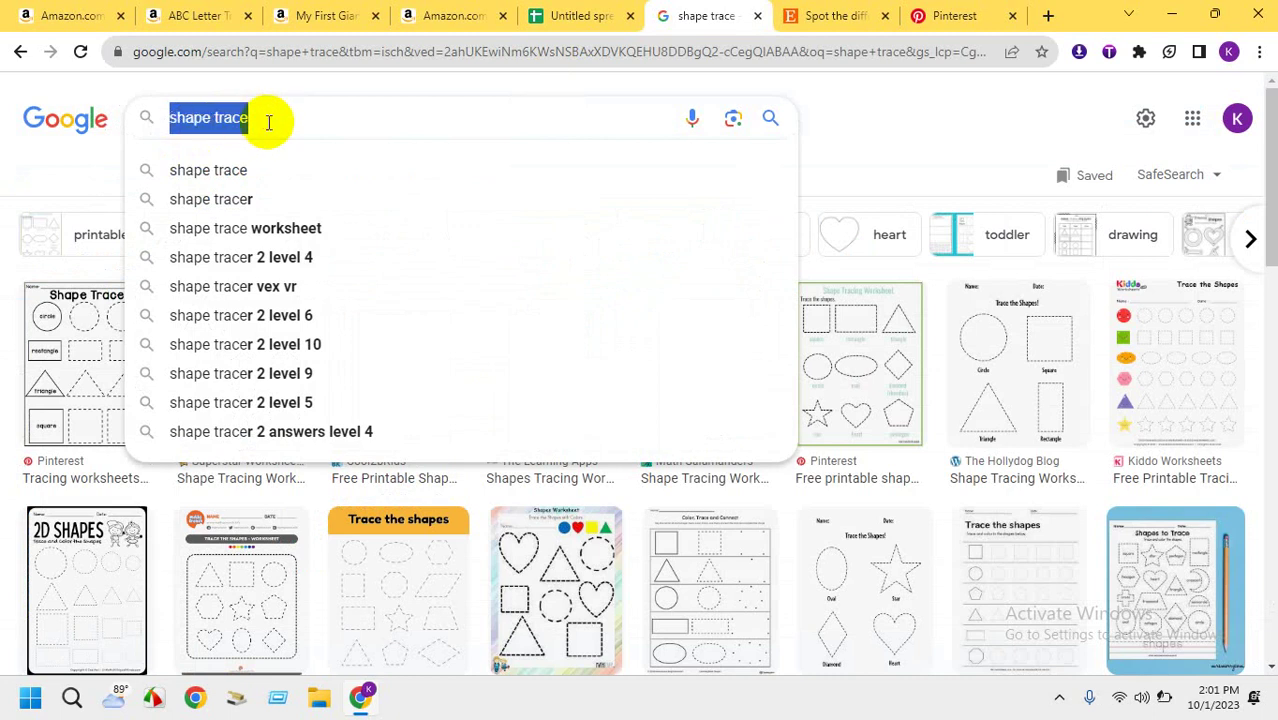
pyautogui.hotkey('ctrl', 'v')
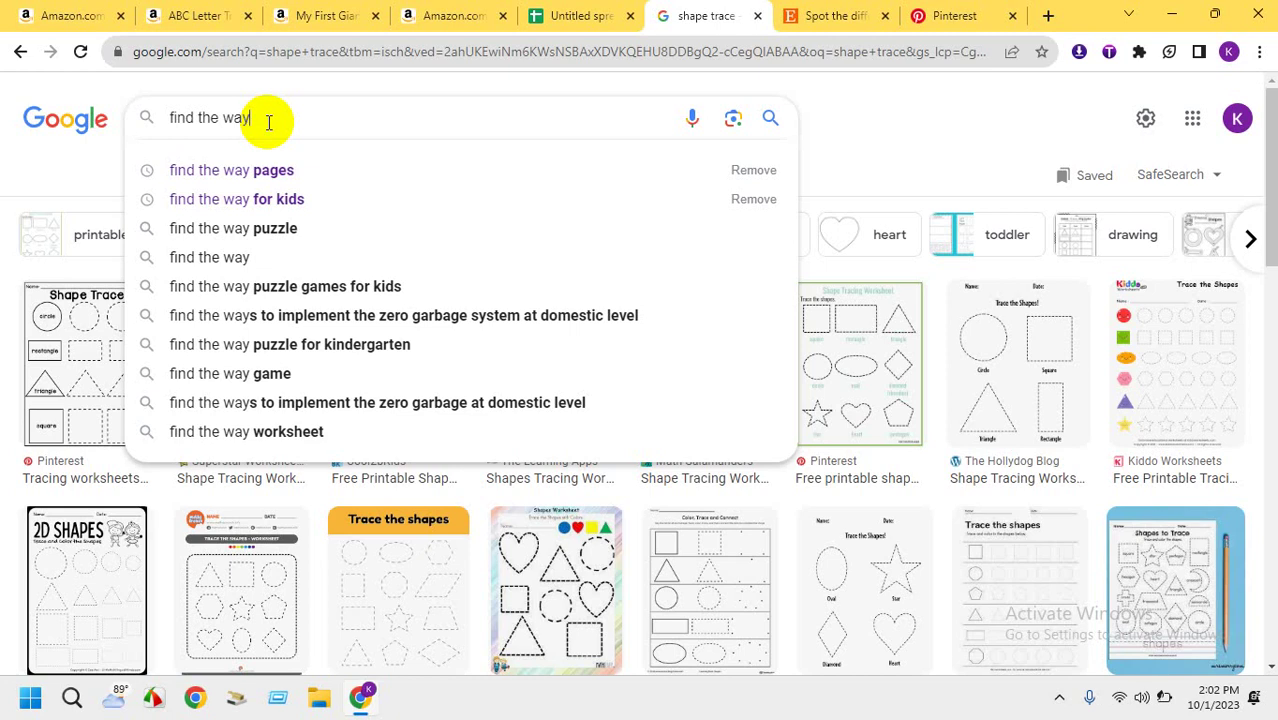
pyautogui.press('BackSpace')
pyautogui.press('BackSpace')
pyautogui.press('BackSpace')
pyautogui.press('BackSpace')
pyautogui.press('BackSpace')
pyautogui.press('BackSpace')
pyautogui.press('BackSpace')
pyautogui.press('BackSpace')
pyautogui.press('BackSpace')
pyautogui.press('BackSpace')
pyautogui.press('BackSpace')
pyautogui.press('BackSpace')
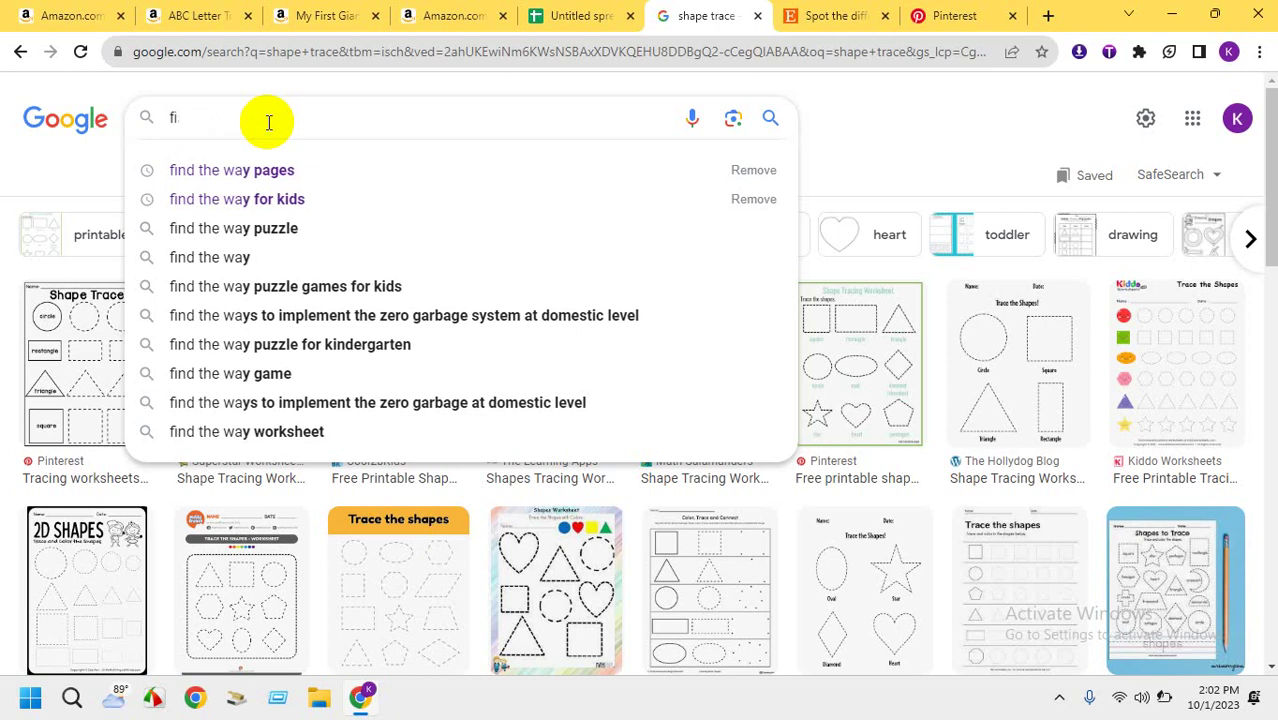
pyautogui.write('find the way')
pyautogui.press('Return')
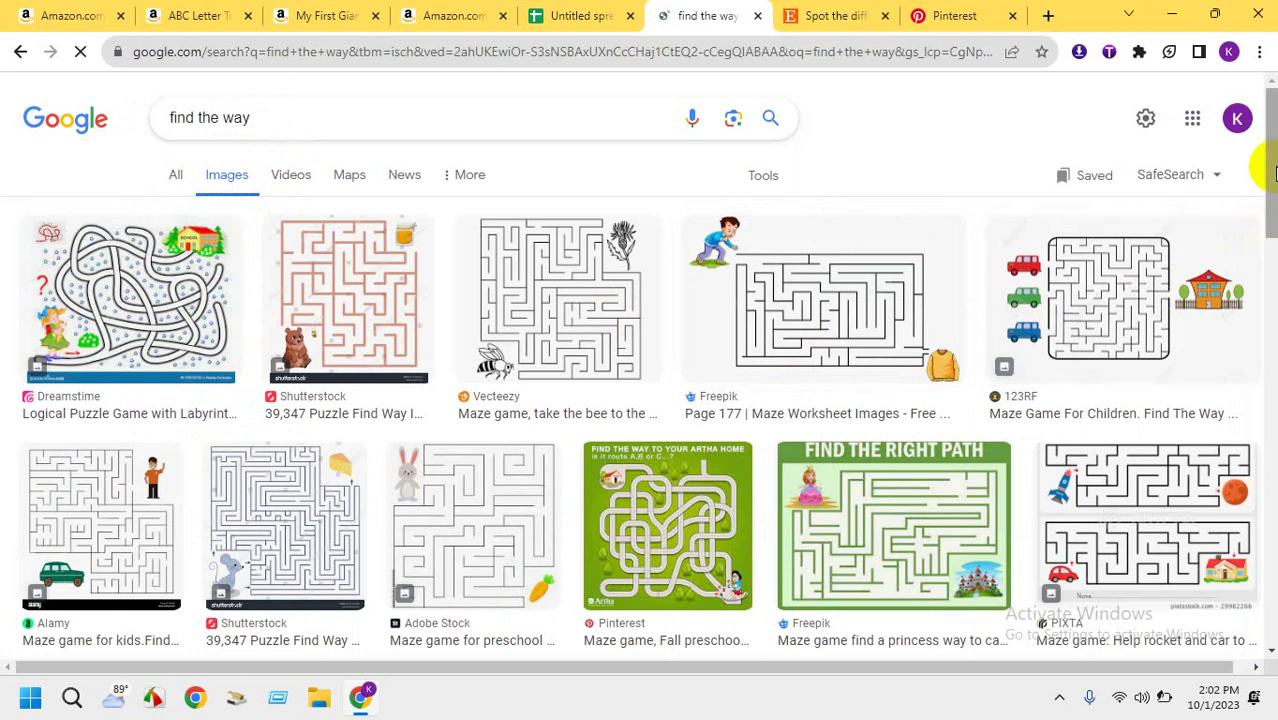
pyautogui.moveTo(1274, 172); pyautogui.dragTo(1122, 355)
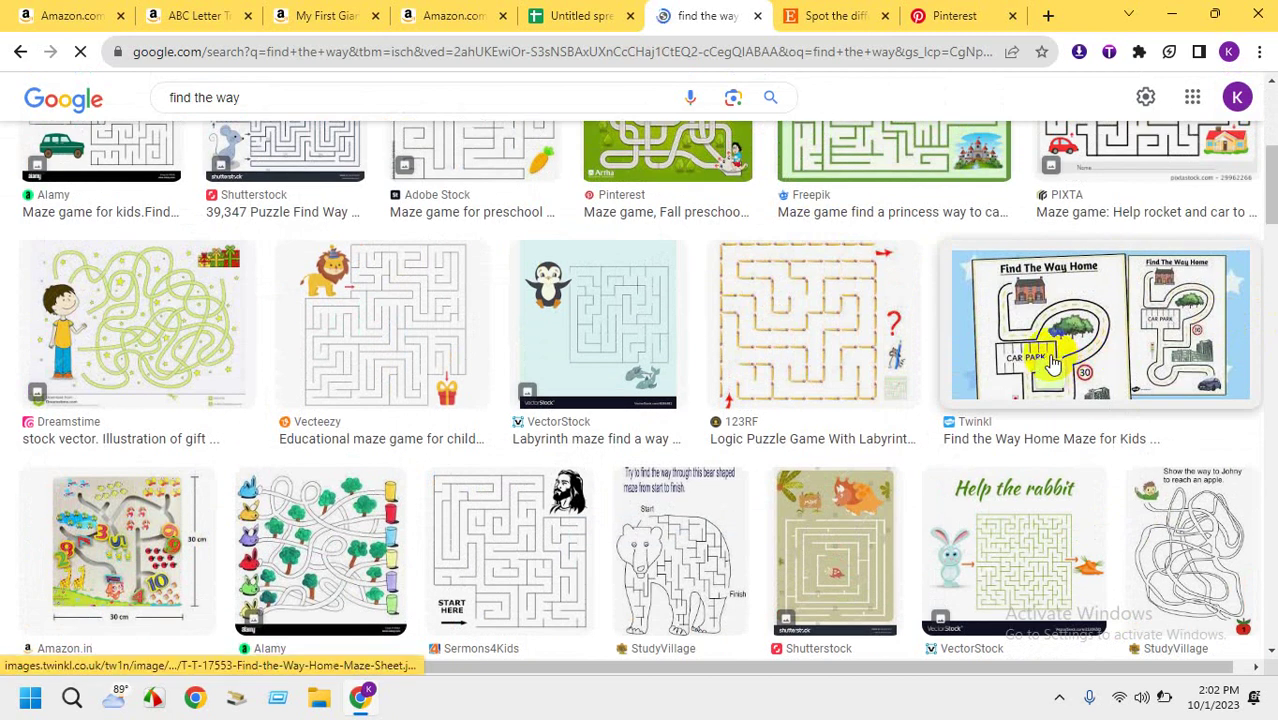
pyautogui.moveTo(1050, 365)
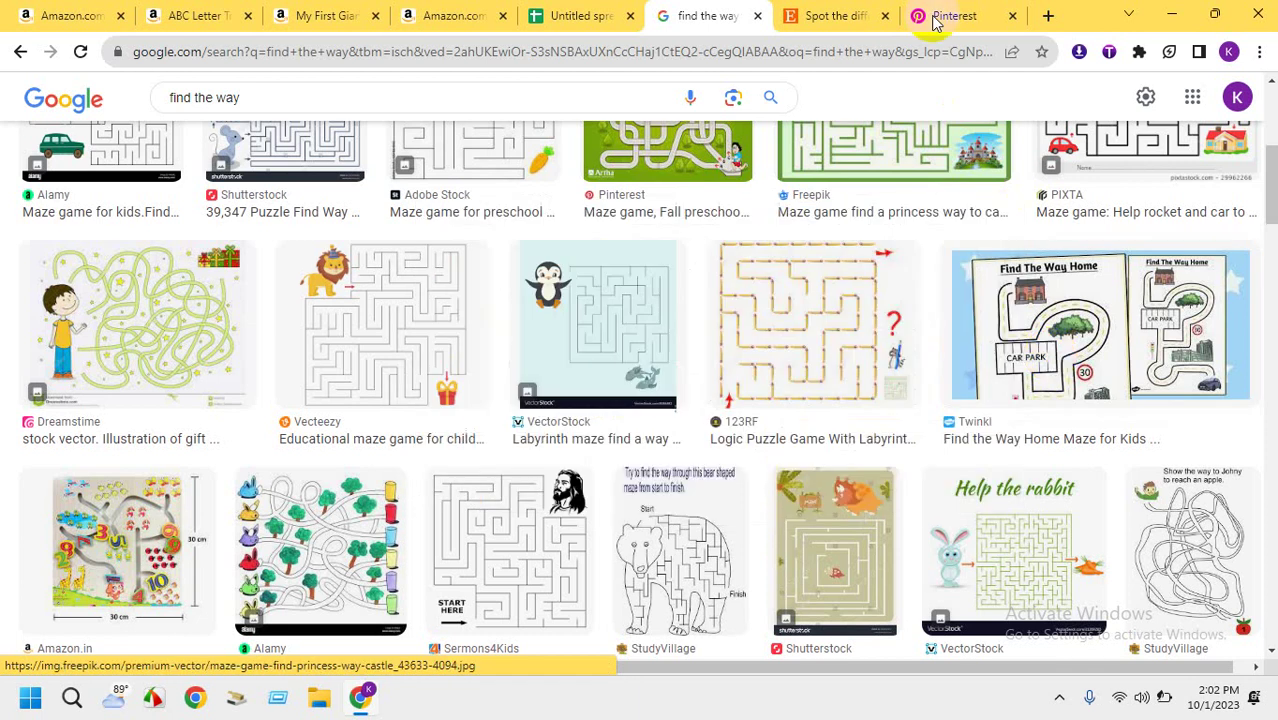
# Return to the spreadsheet and paste the copied "find the way" into E4 under "my content"
pyautogui.click(578, 16)
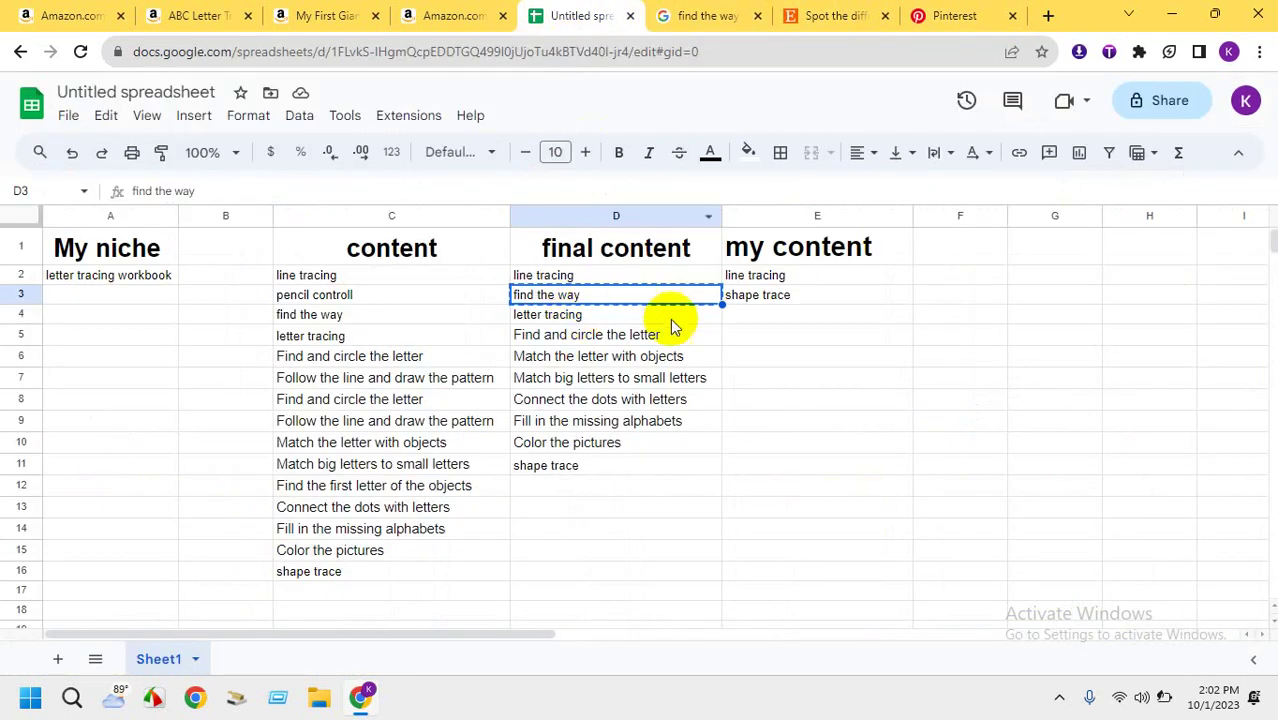
pyautogui.click(756, 320)
pyautogui.rightClick(756, 320)
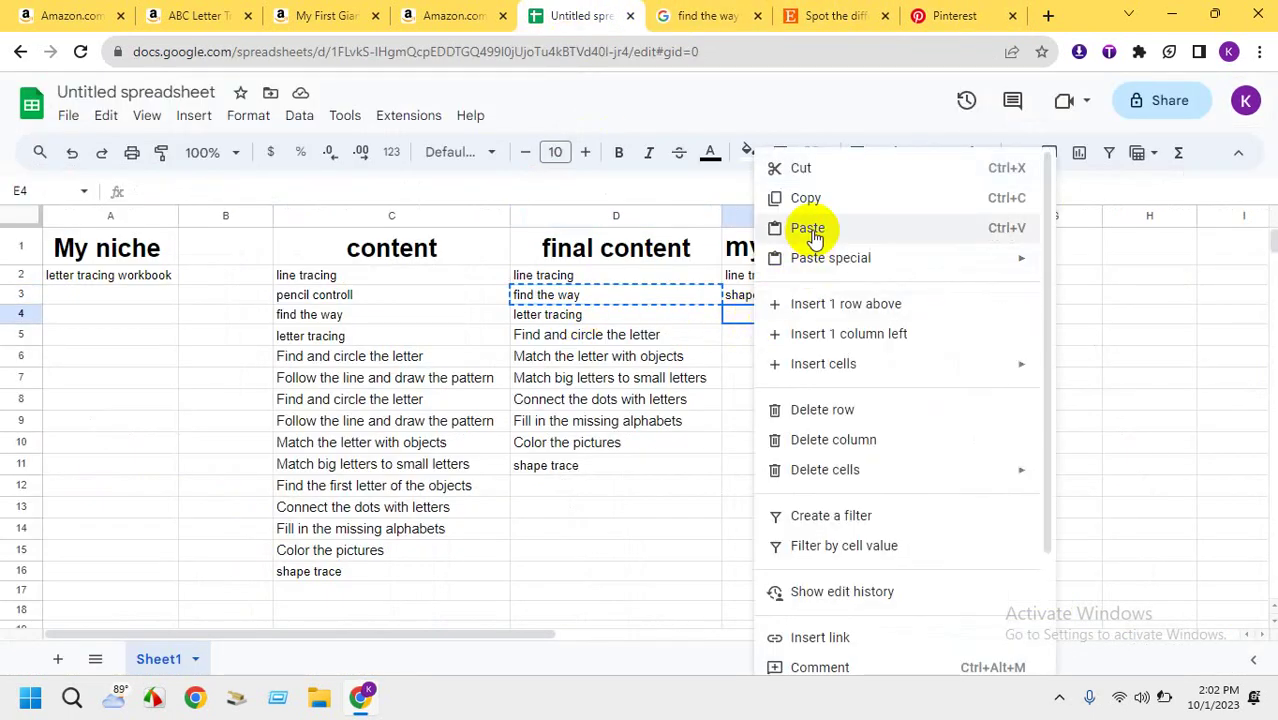
pyautogui.click(808, 228)
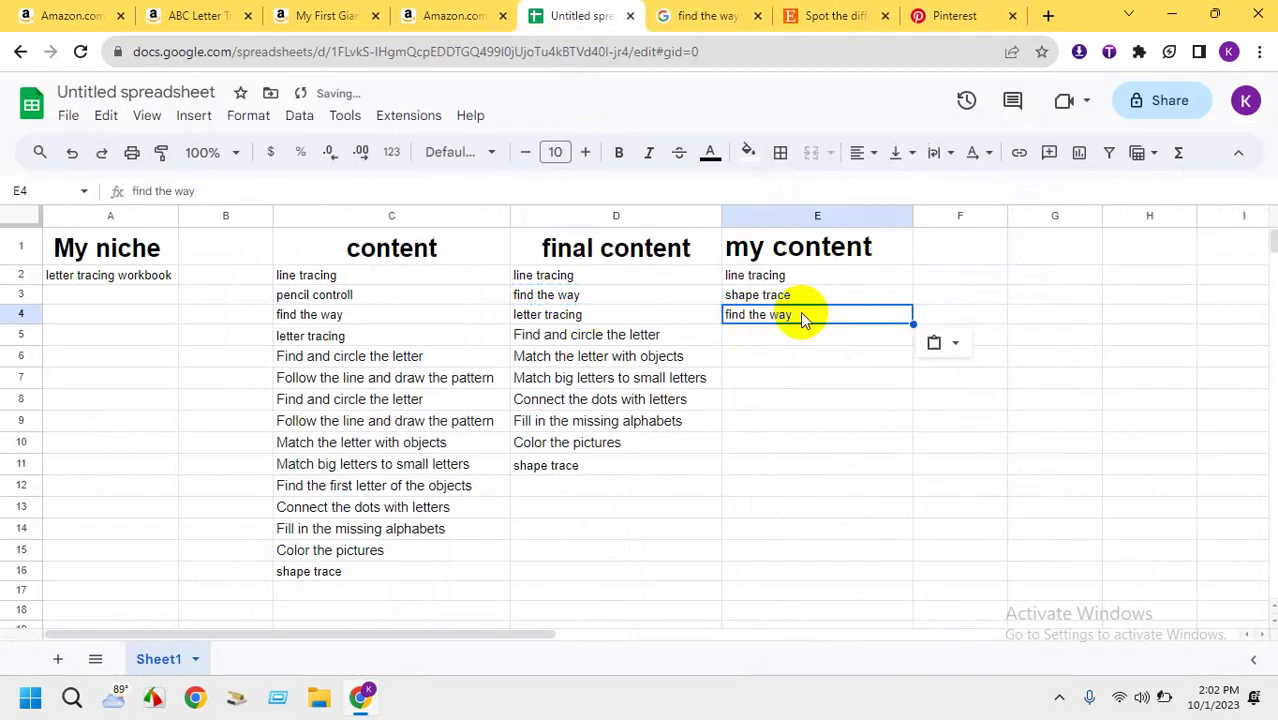
# Copy "letter tracing" from D4 of the final content list into E5 under "my content"
pyautogui.click(601, 321)
pyautogui.rightClick(603, 328)
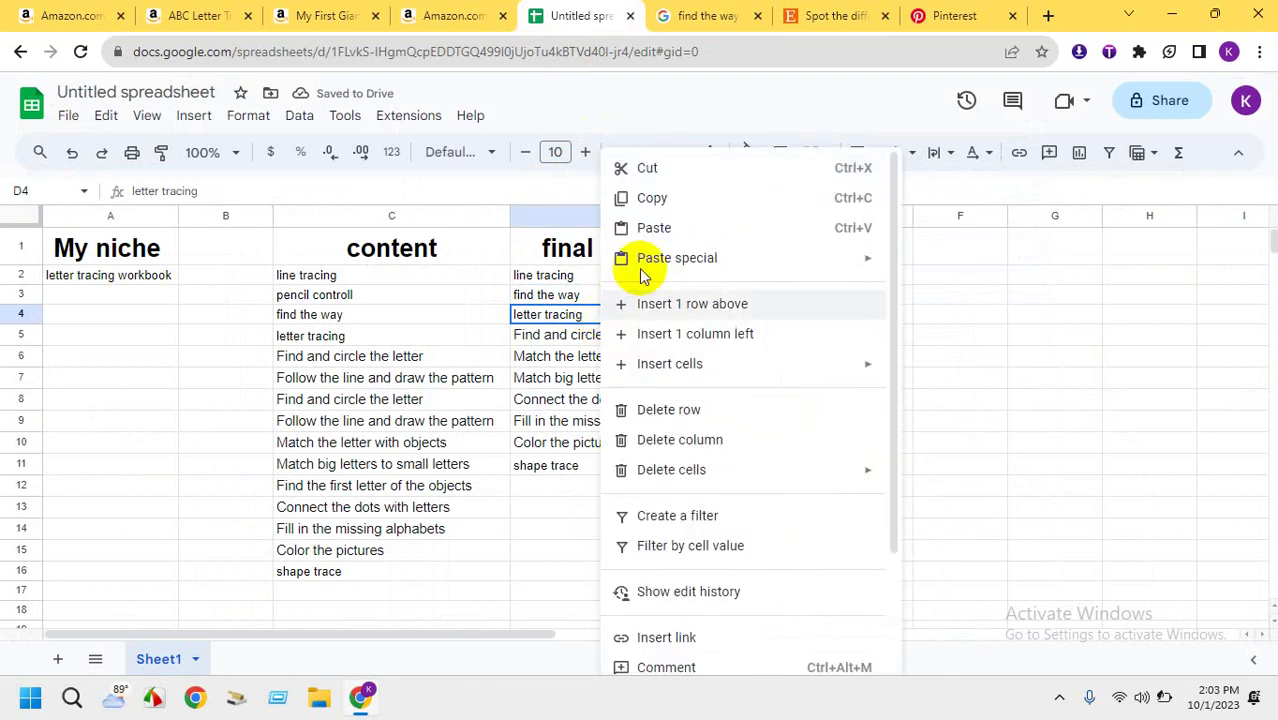
pyautogui.click(656, 200)
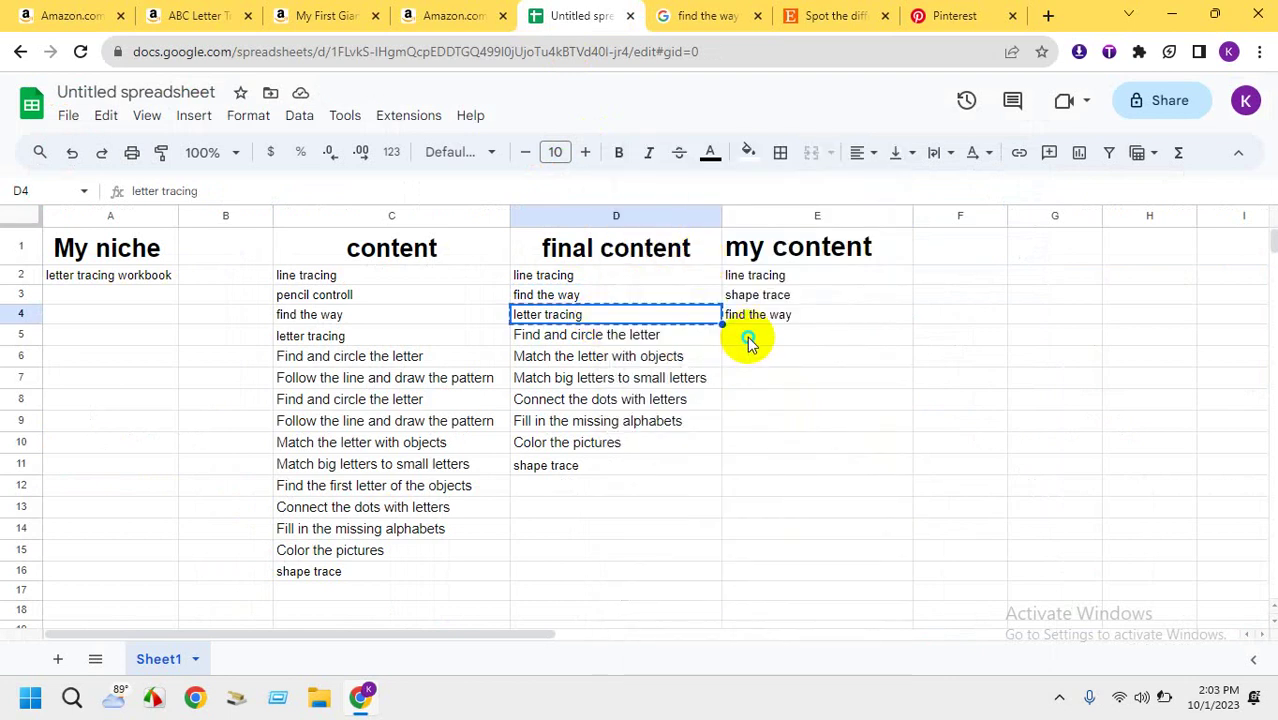
pyautogui.rightClick(747, 337)
pyautogui.click(829, 229)
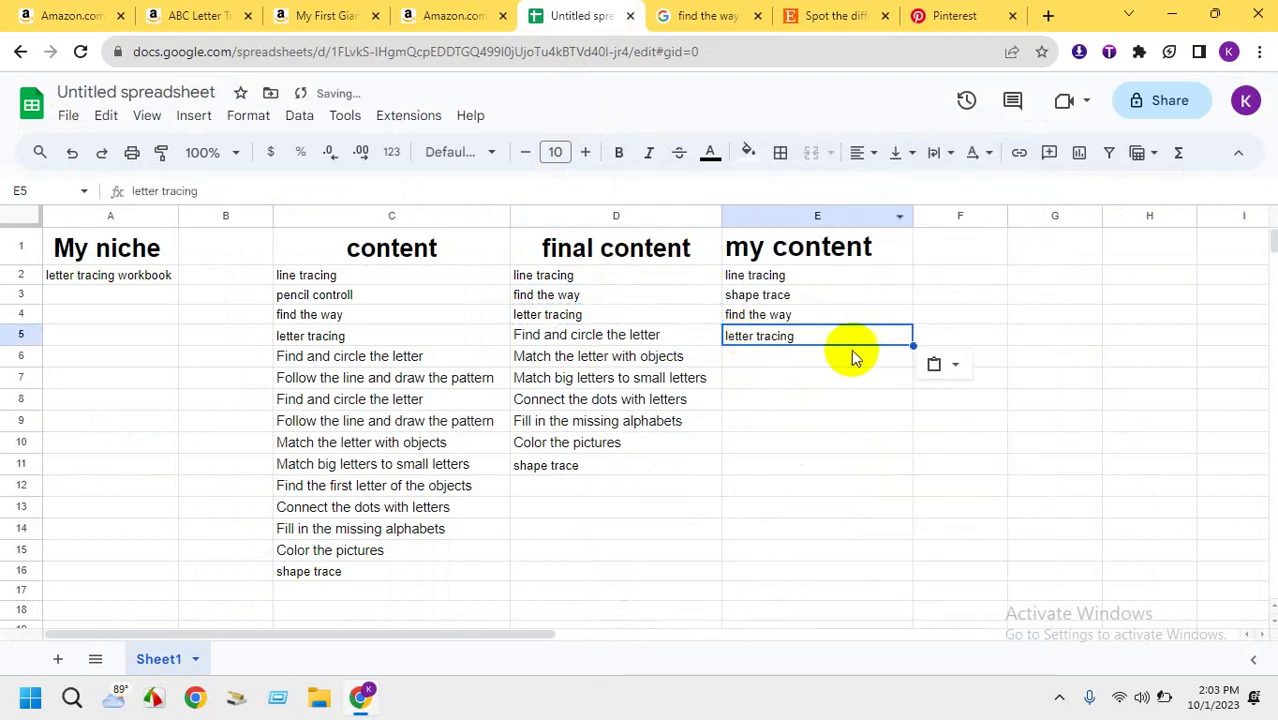
pyautogui.click(753, 365)
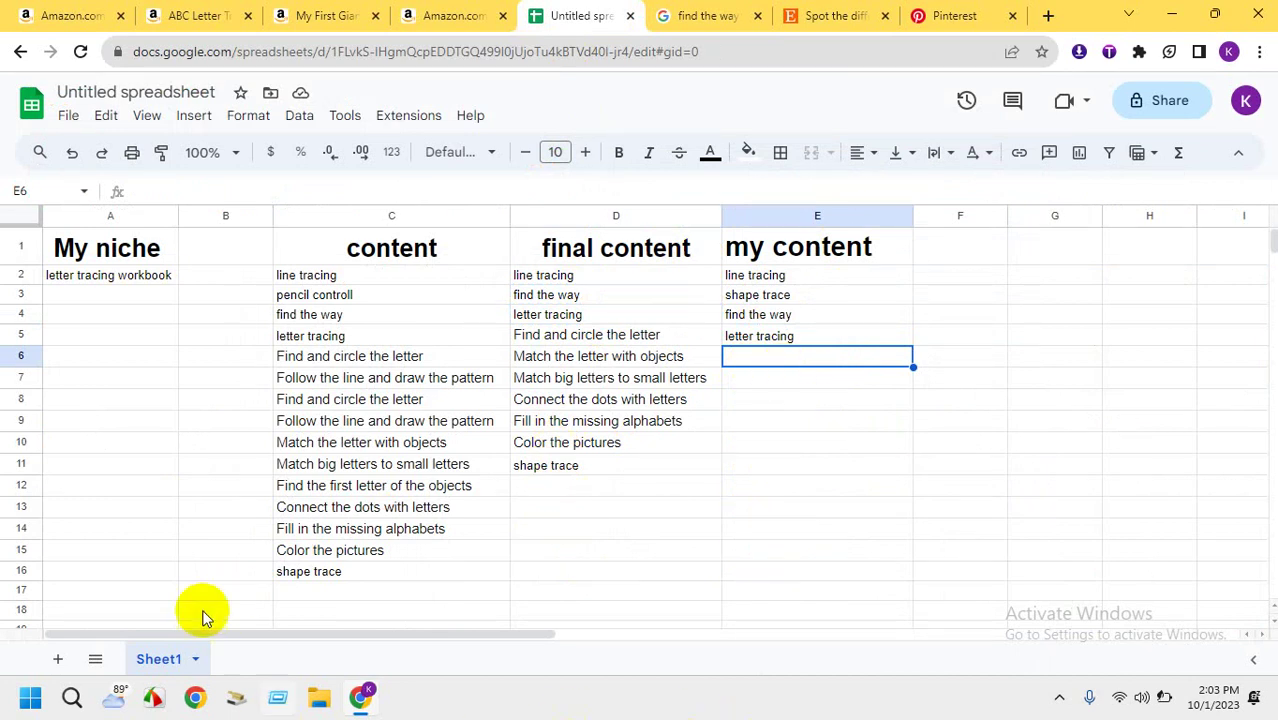
# Search Google Images for "number tracing" and browse the number worksheet examples
pyautogui.click(718, 8)
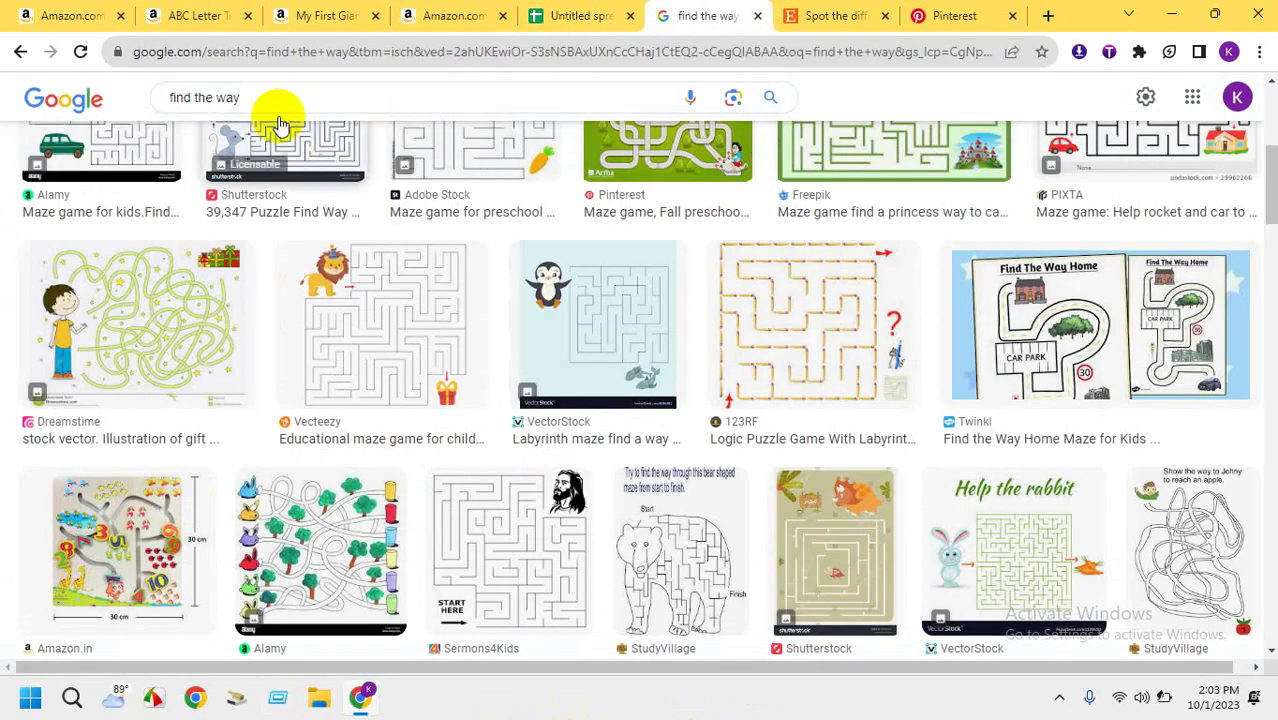
pyautogui.click(155, 97)
pyautogui.write('nu')
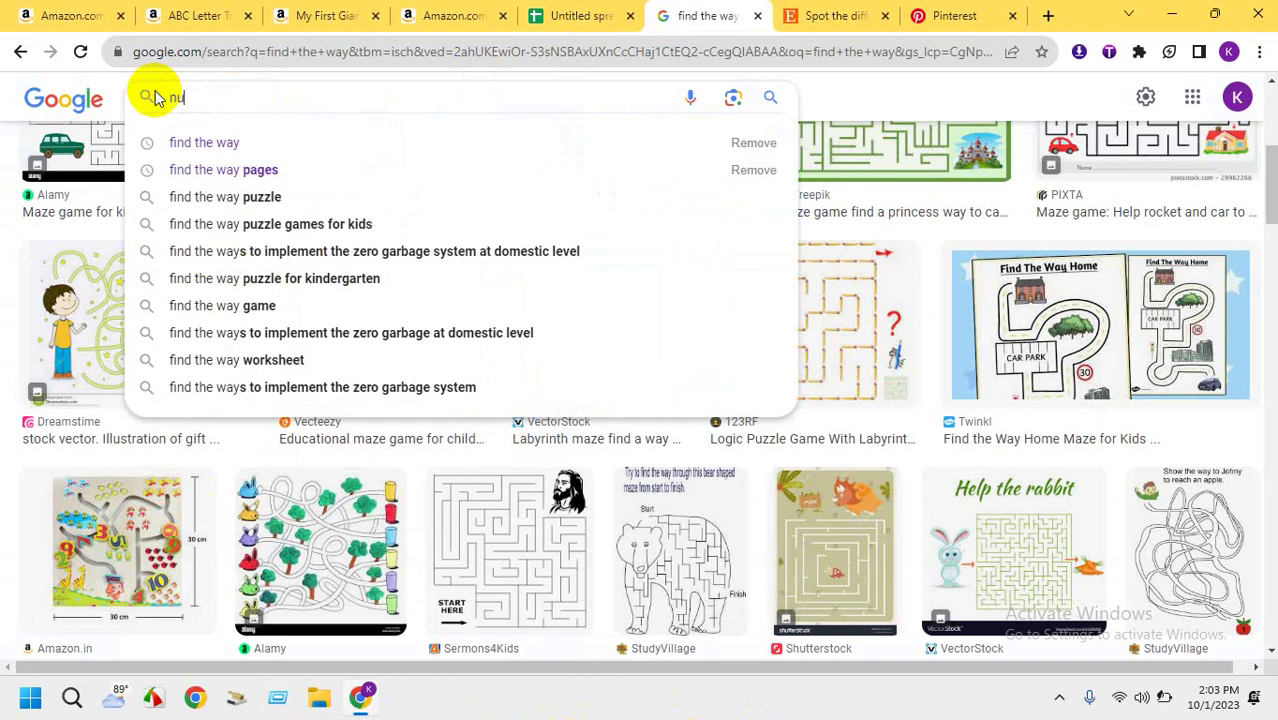
pyautogui.write('mber tracing')
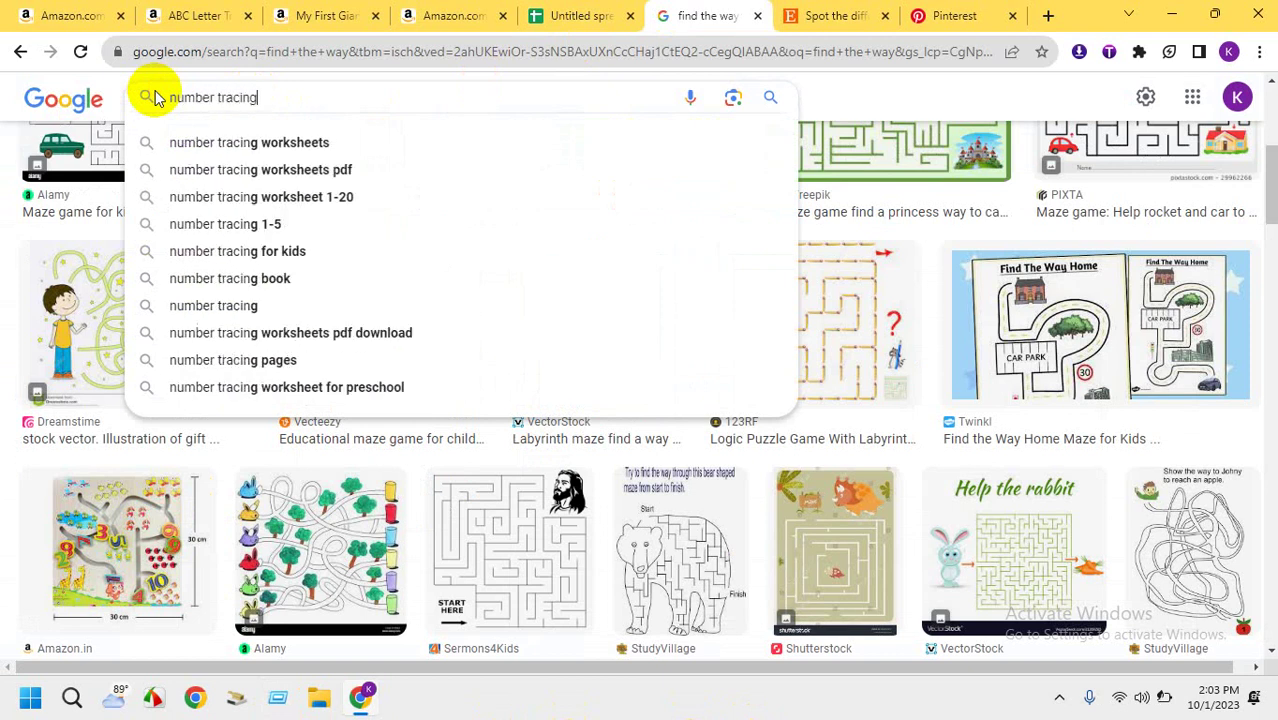
pyautogui.press('Return')
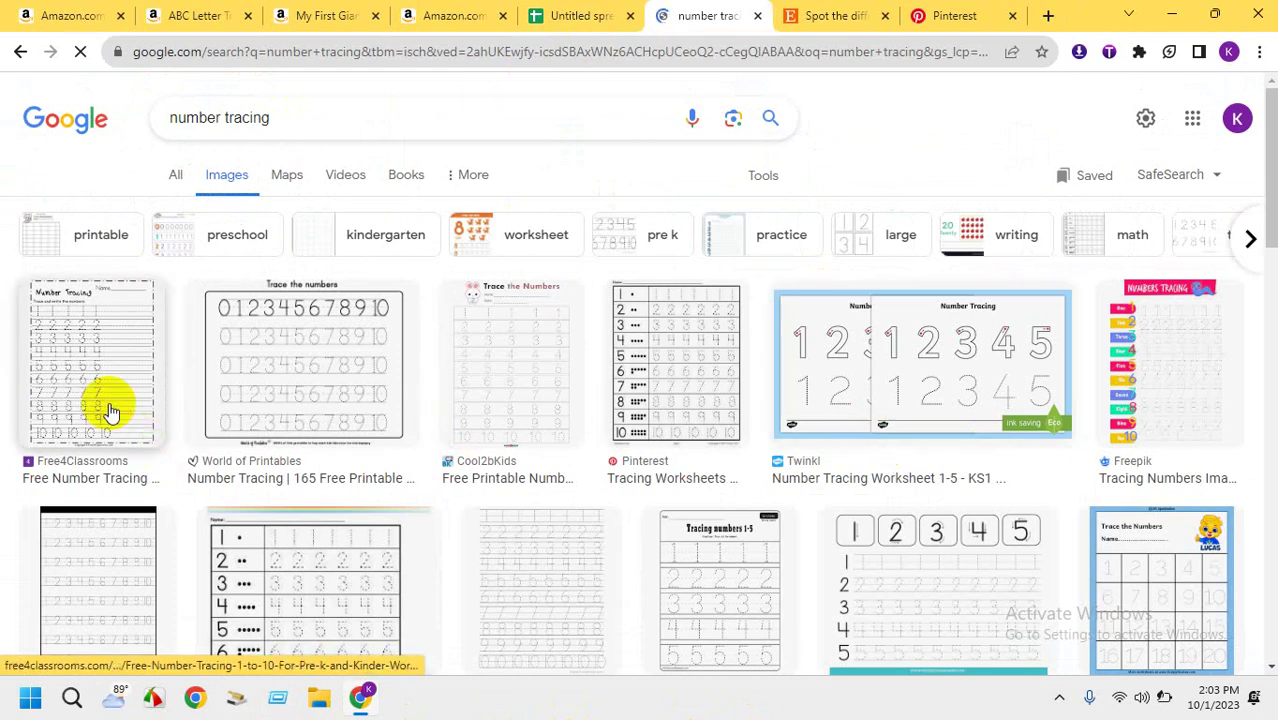
pyautogui.moveTo(1266, 212); pyautogui.dragTo(1263, 320)
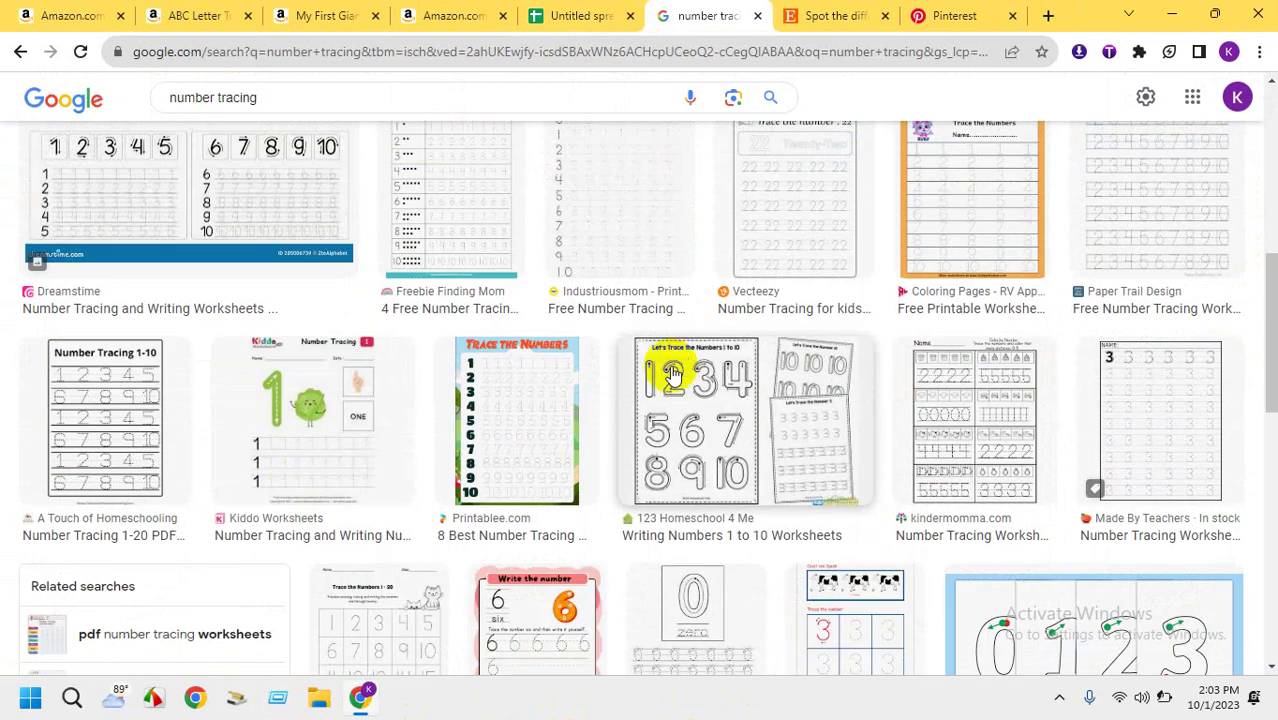
pyautogui.scroll(-2, 690, 425)
pyautogui.scroll(-3, 690, 425)
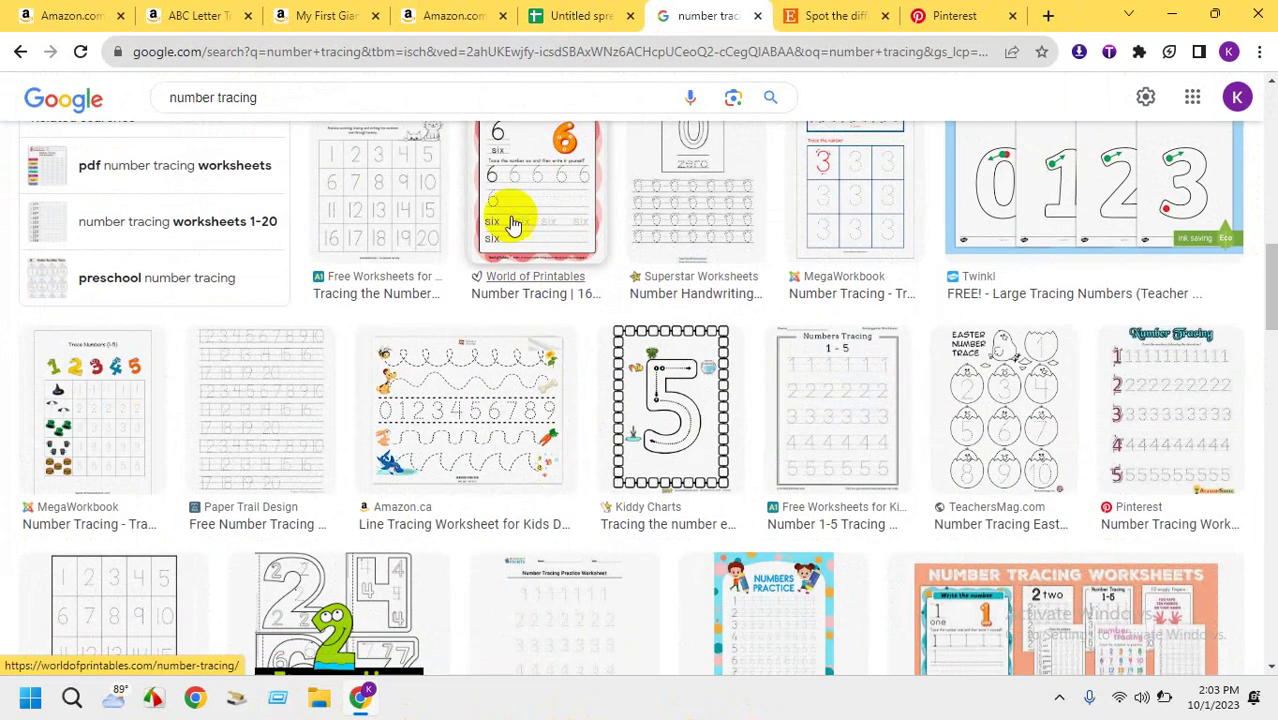
pyautogui.scroll(2, 508, 214)
pyautogui.moveTo(510, 370)
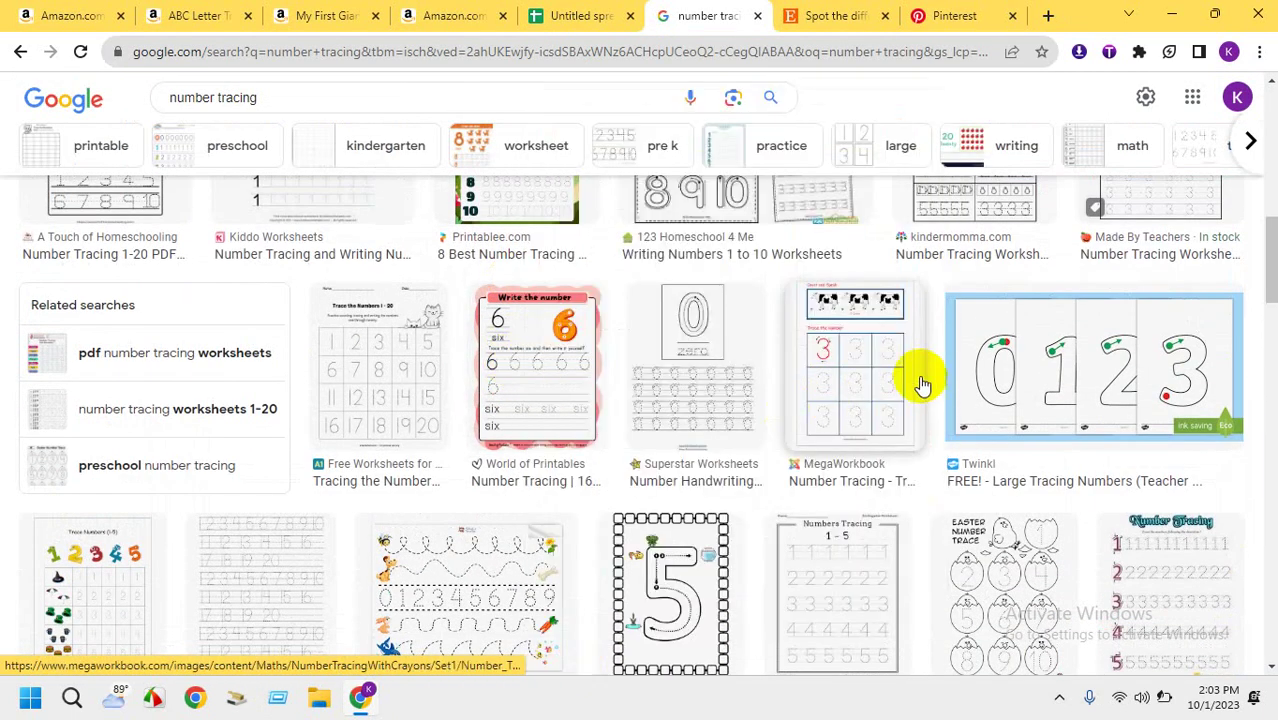
pyautogui.scroll(-3, 560, 350)
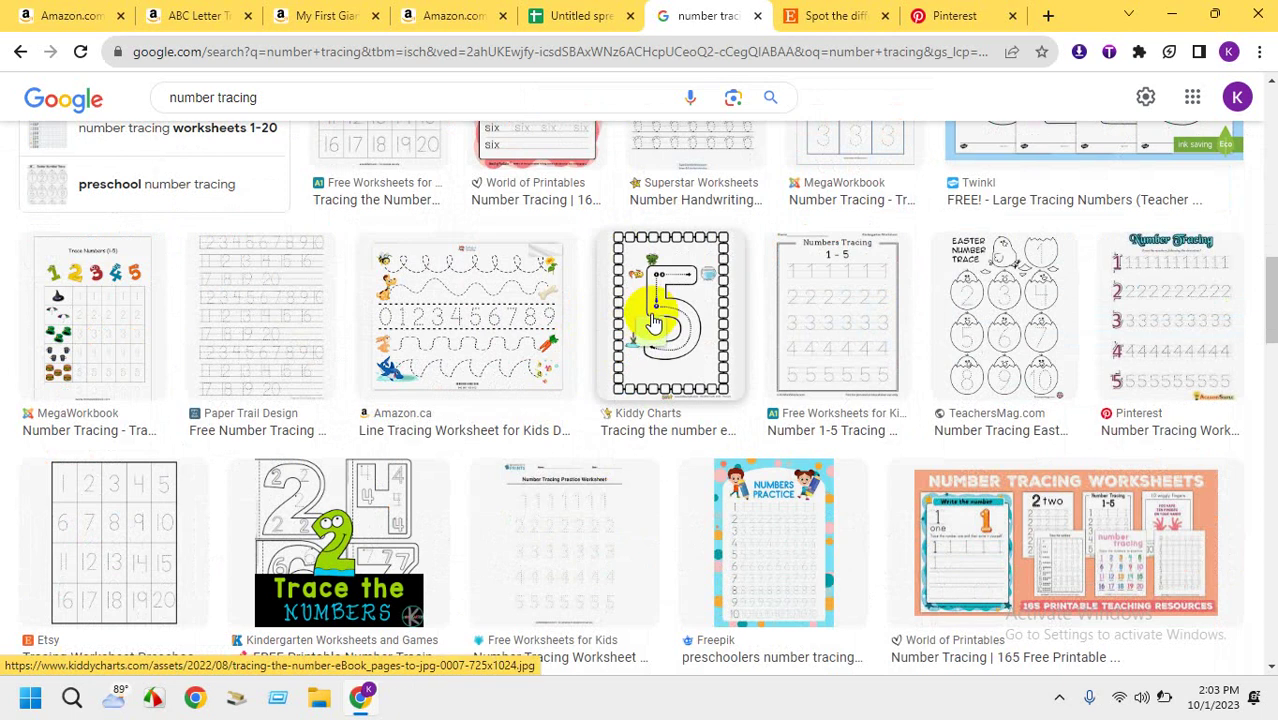
pyautogui.moveTo(652, 322)
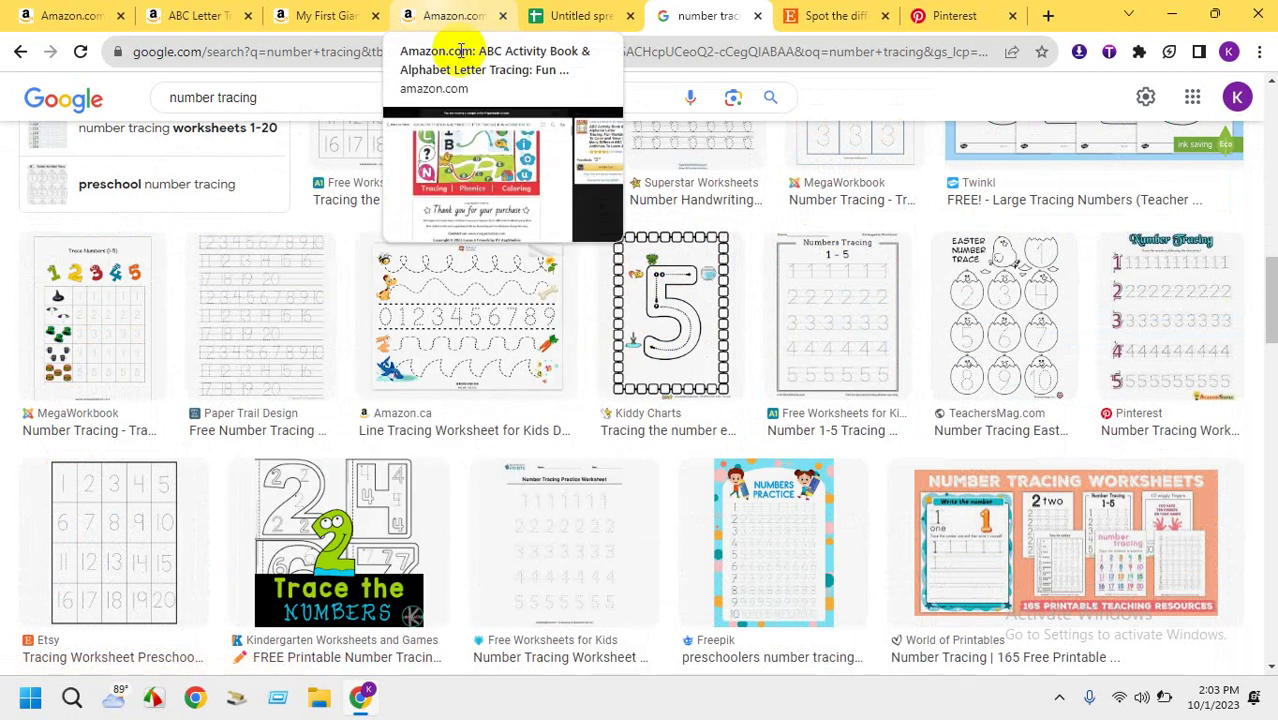
# Back in the spreadsheet, enter "number tracing" in E6 under "my content"
pyautogui.click(575, 15)
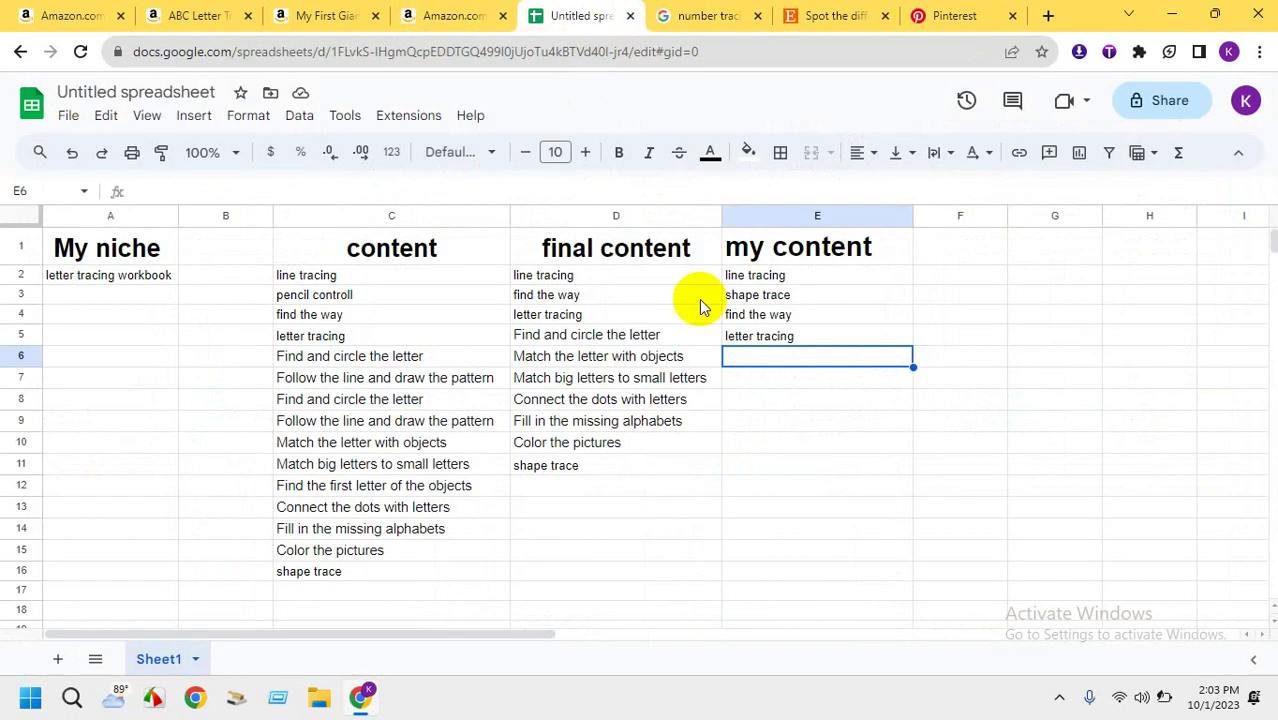
pyautogui.click(776, 355)
pyautogui.write('nu')
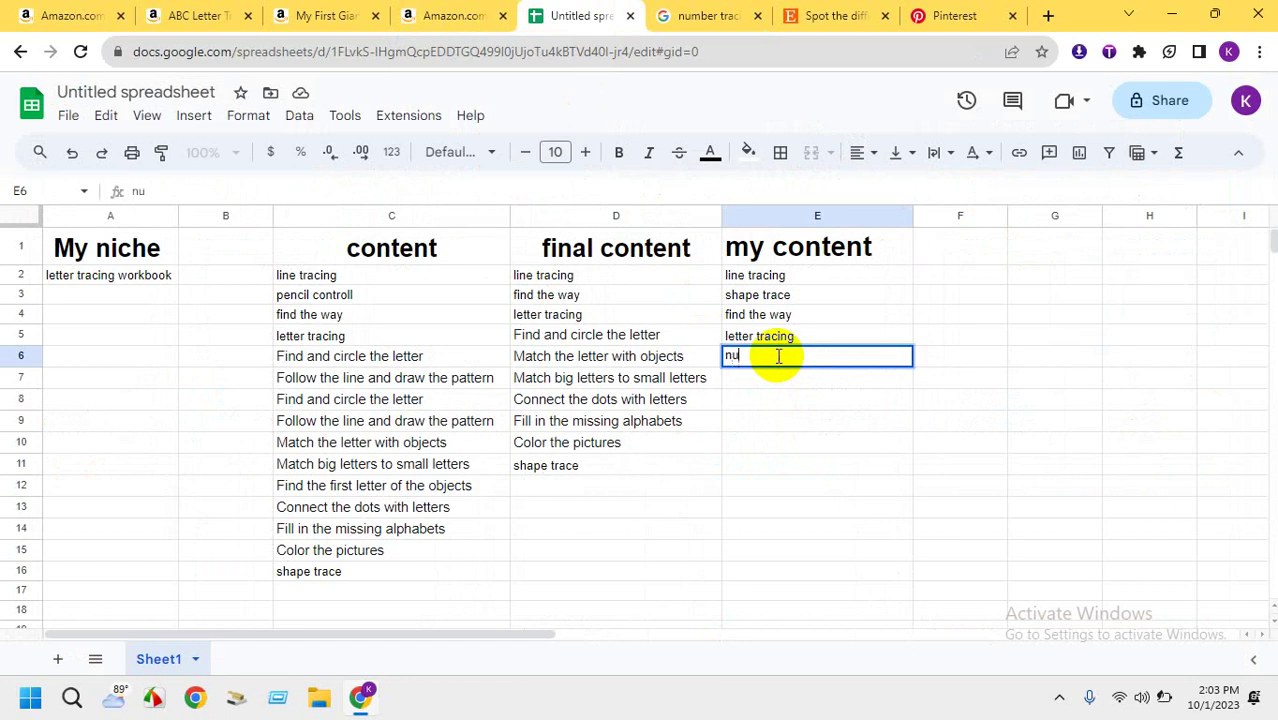
pyautogui.write('mber tracing')
pyautogui.click(803, 420)
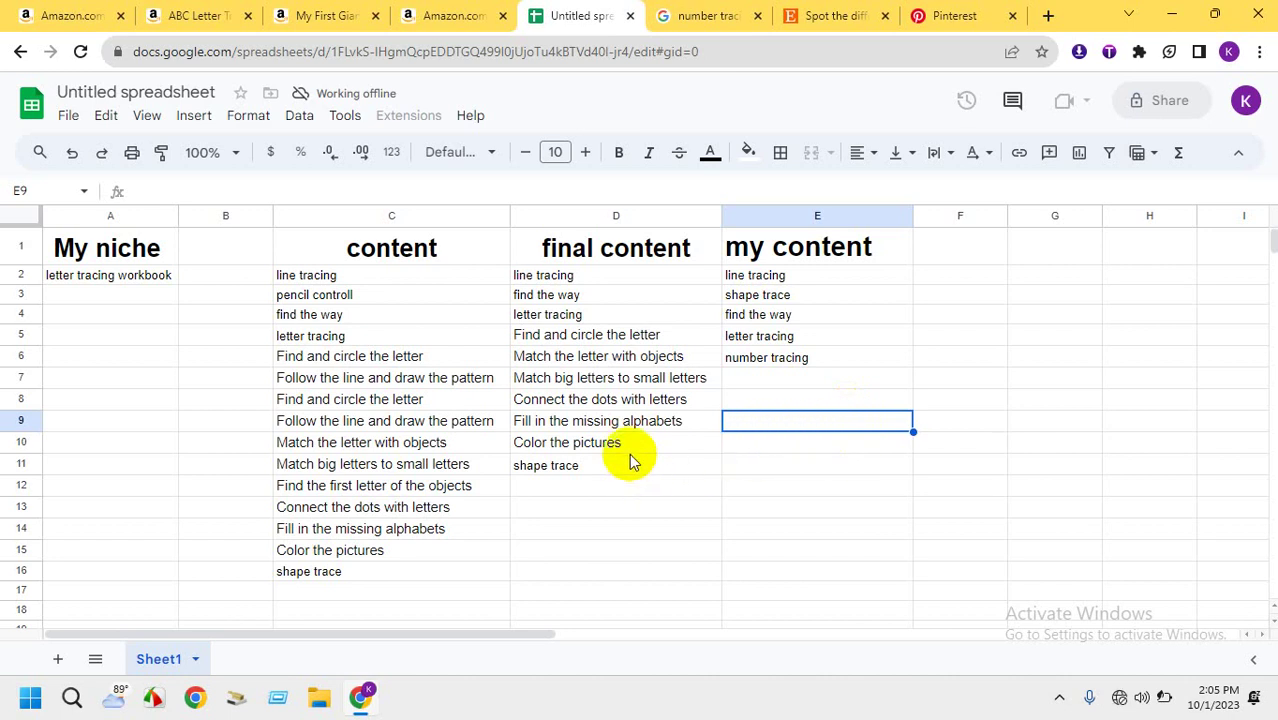
# Copy "Connect the dots with letters" from D8 of the final content list into E7 under "my content"
pyautogui.click(617, 445)
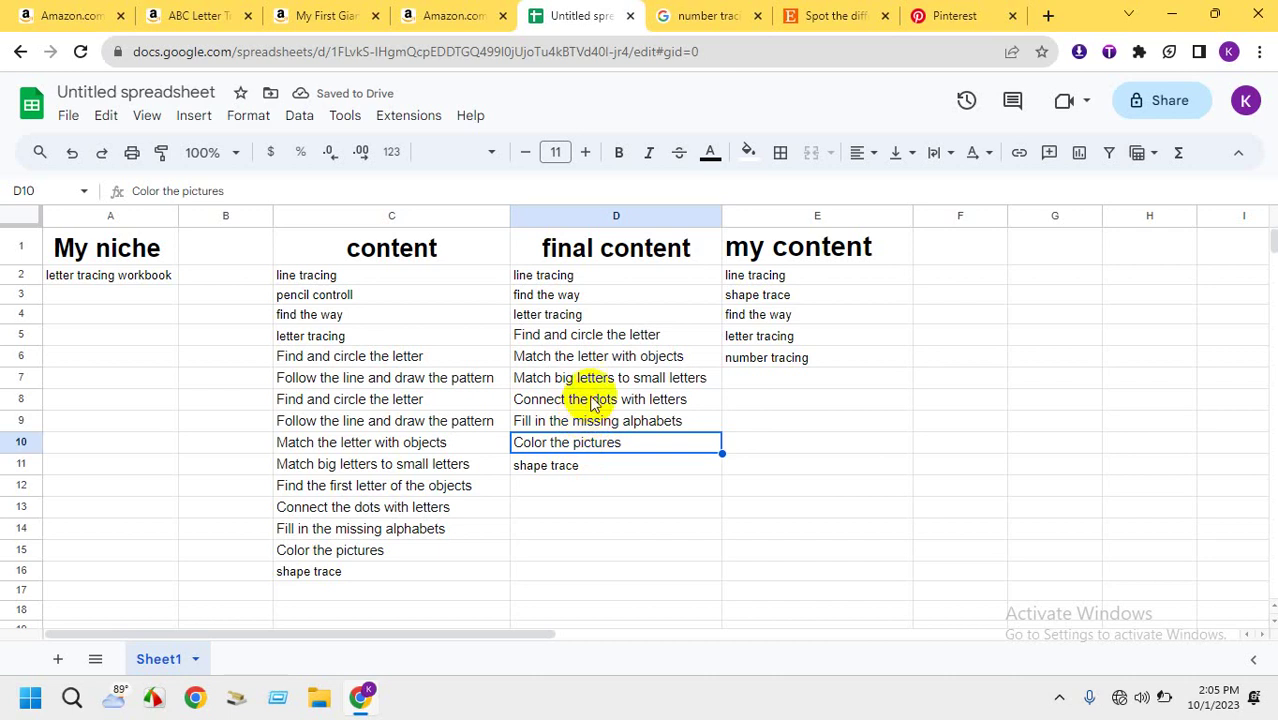
pyautogui.click(594, 401)
pyautogui.rightClick(594, 401)
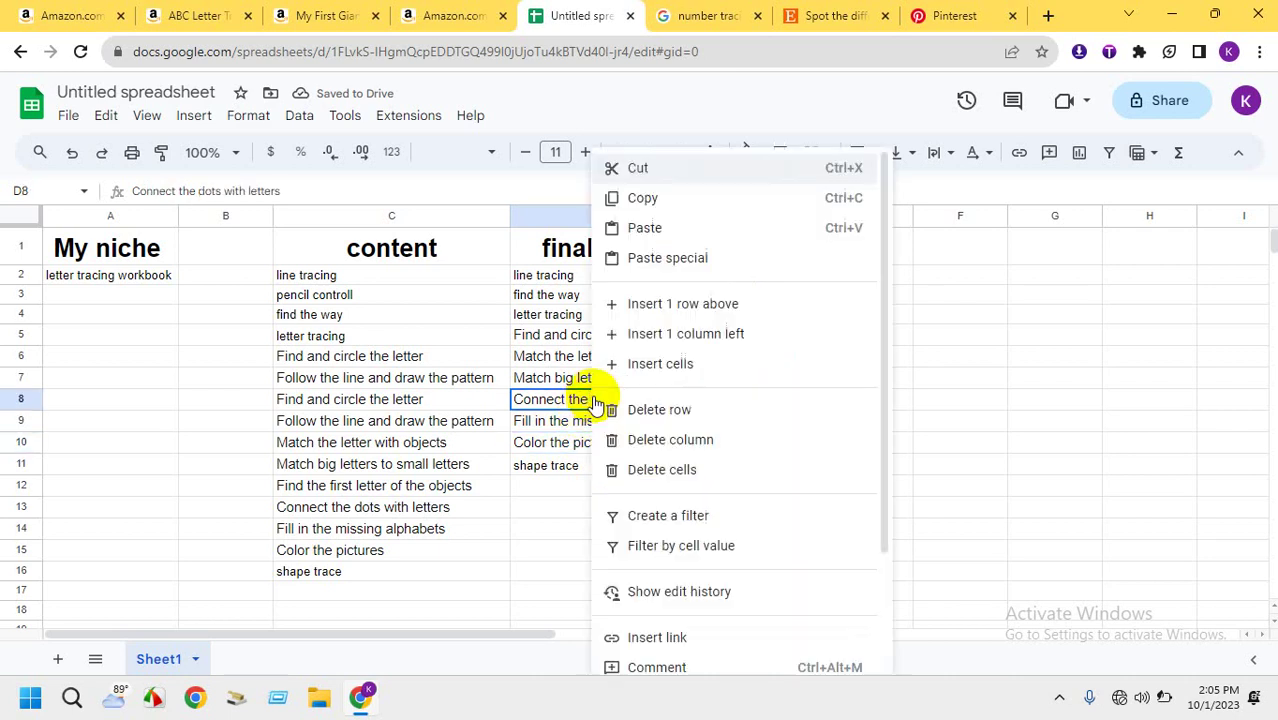
pyautogui.click(651, 199)
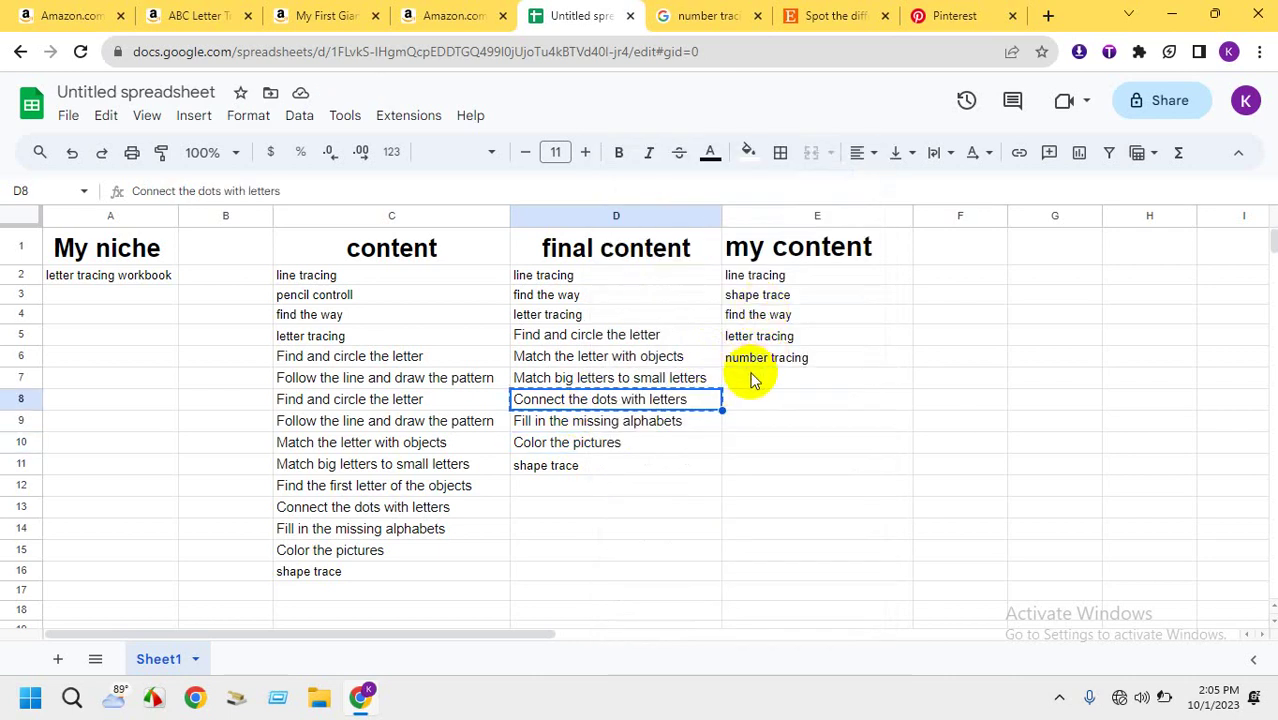
pyautogui.rightClick(752, 378)
pyautogui.click(818, 230)
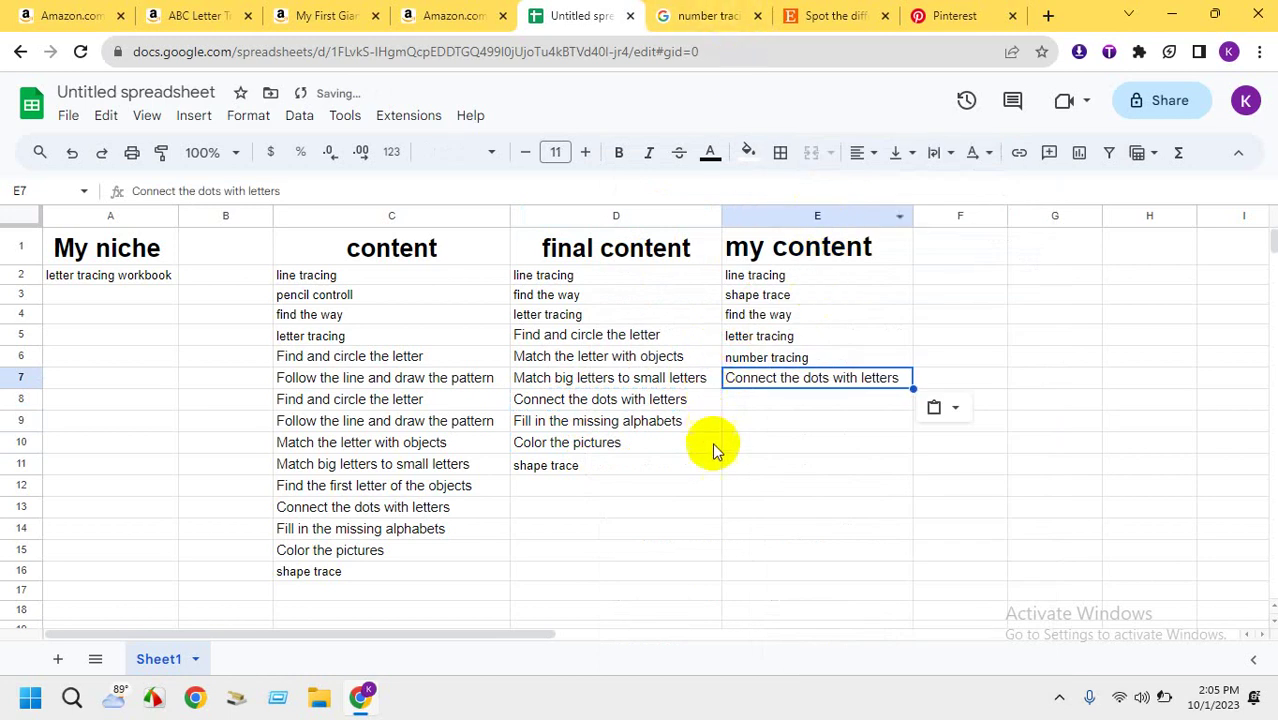
# Copy "Color the pictures" from D10 of the final content list into E8 under "my content"
pyautogui.rightClick(598, 448)
pyautogui.click(682, 196)
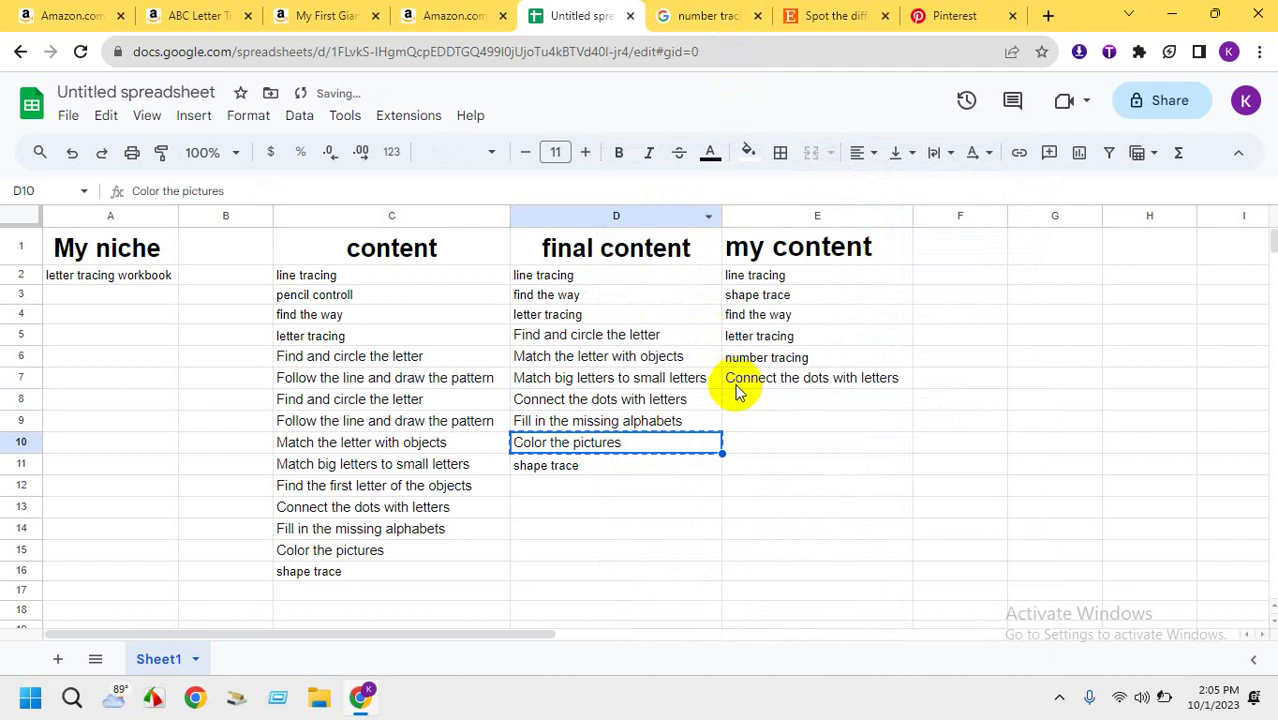
pyautogui.rightClick(742, 400)
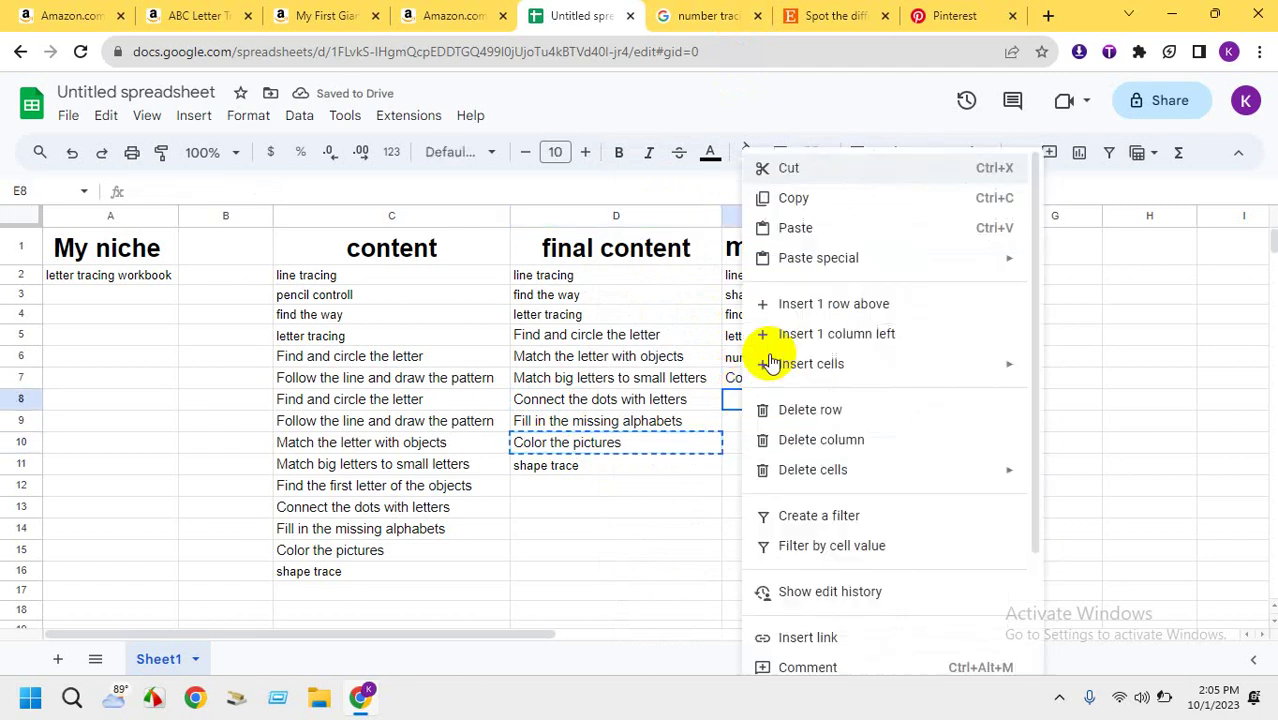
pyautogui.click(818, 227)
pyautogui.click(829, 548)
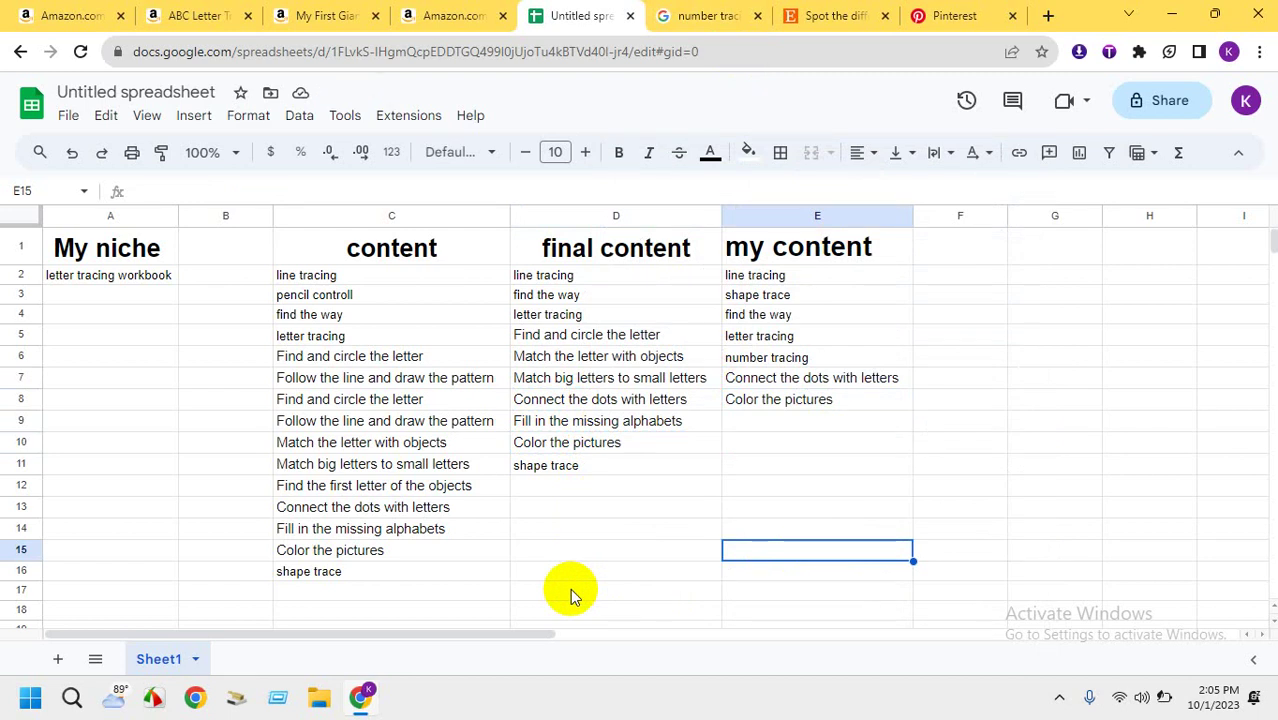
pyautogui.rightClick(628, 360)
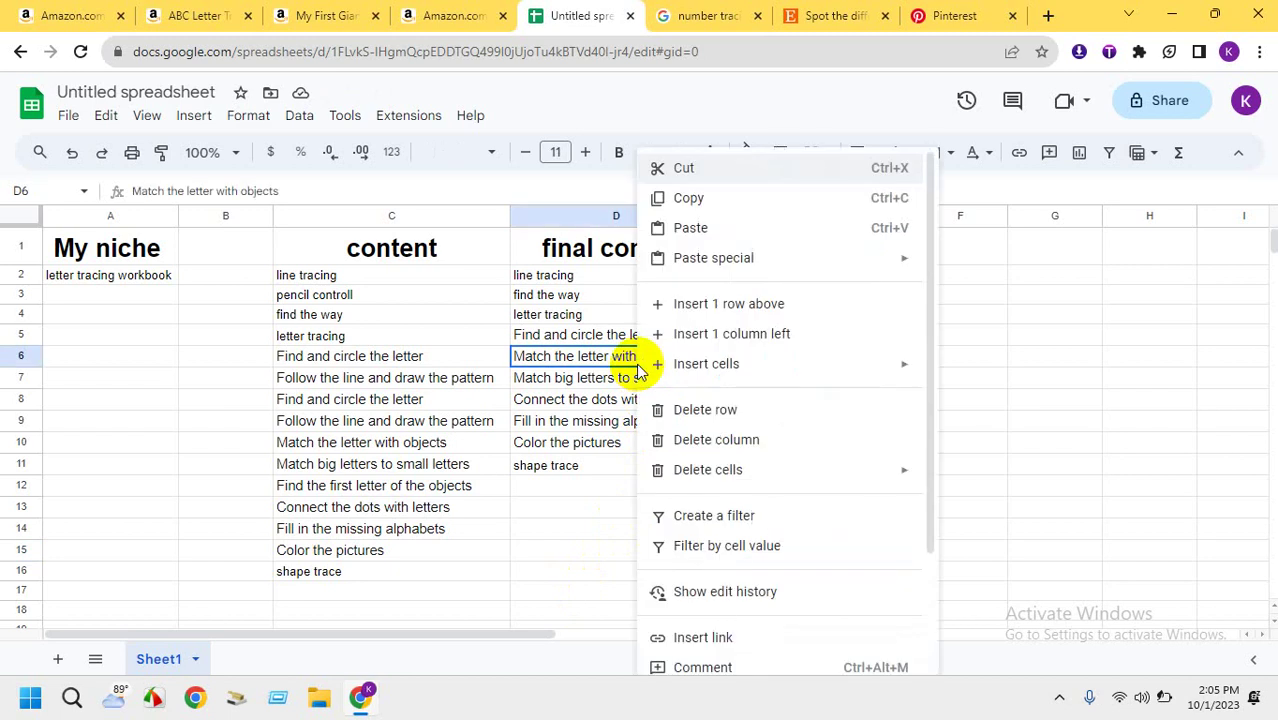
pyautogui.click(680, 198)
pyautogui.click(736, 428)
pyautogui.rightClick(736, 428)
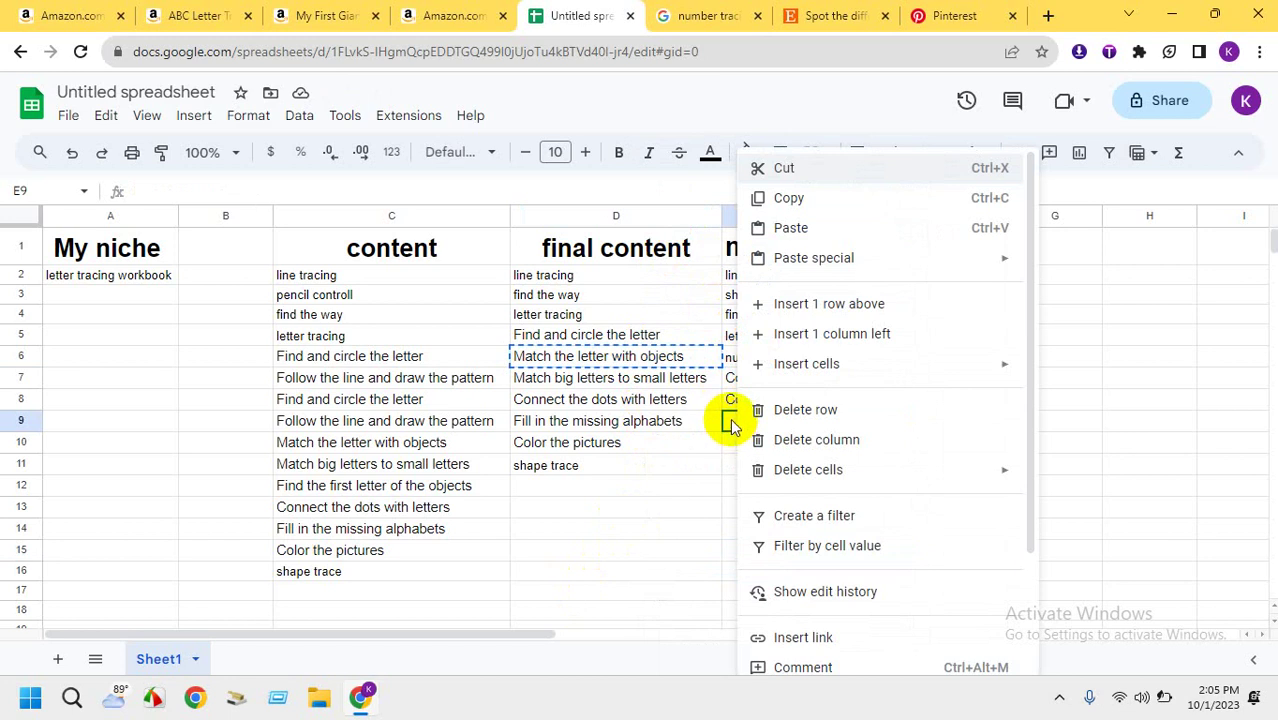
# Copy "Match big letters to small letters" from D7 of the final content list into E9 under "my content"
pyautogui.rightClick(698, 380)
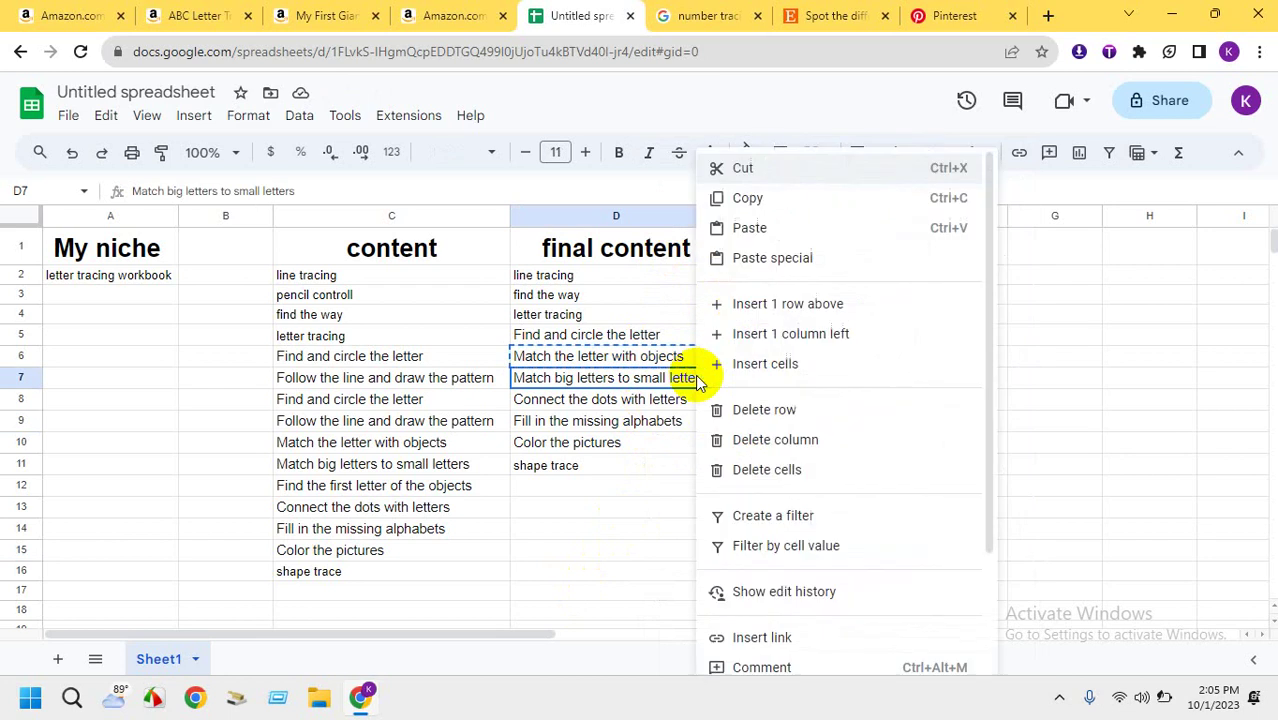
pyautogui.click(772, 207)
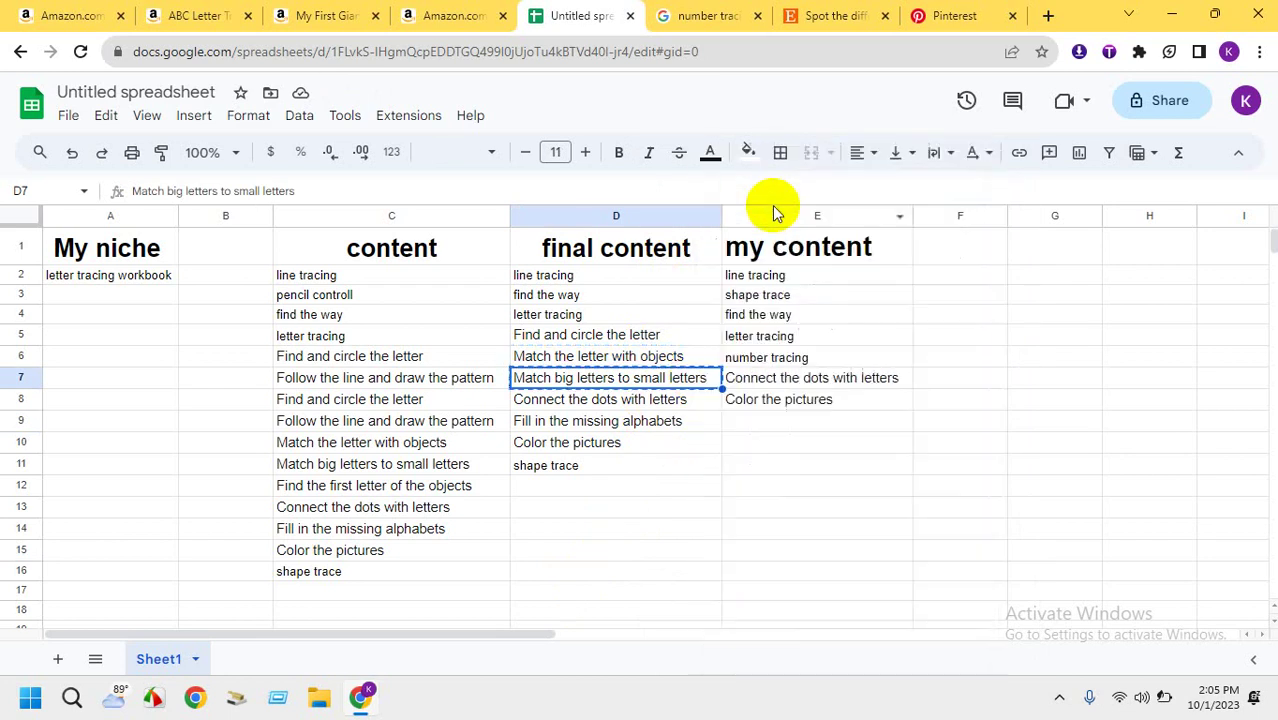
pyautogui.click(640, 427)
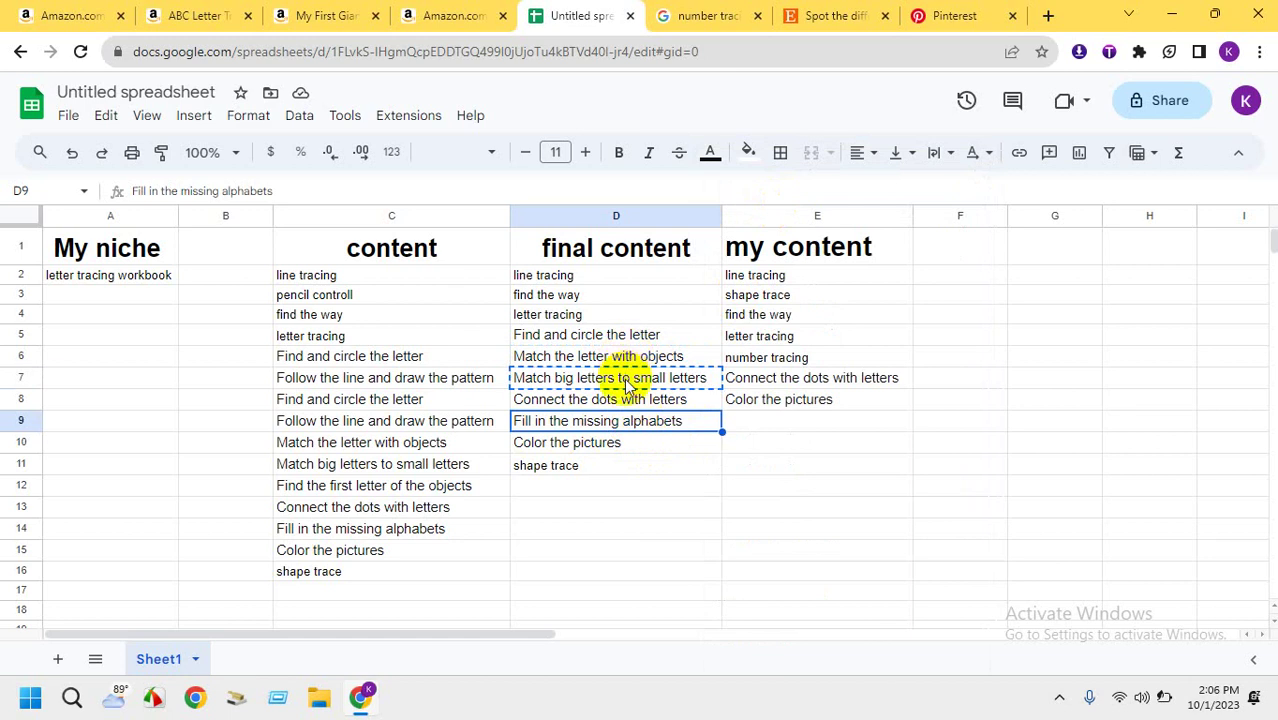
pyautogui.rightClick(627, 384)
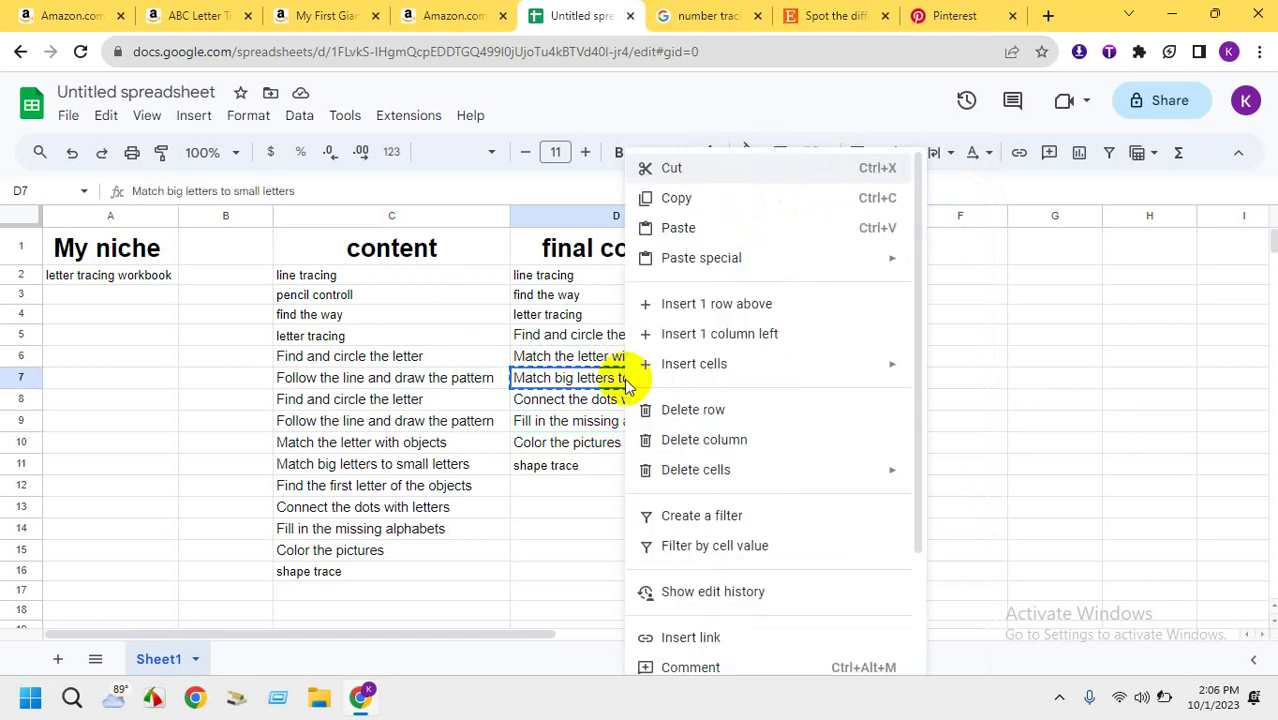
pyautogui.click(686, 200)
pyautogui.rightClick(761, 426)
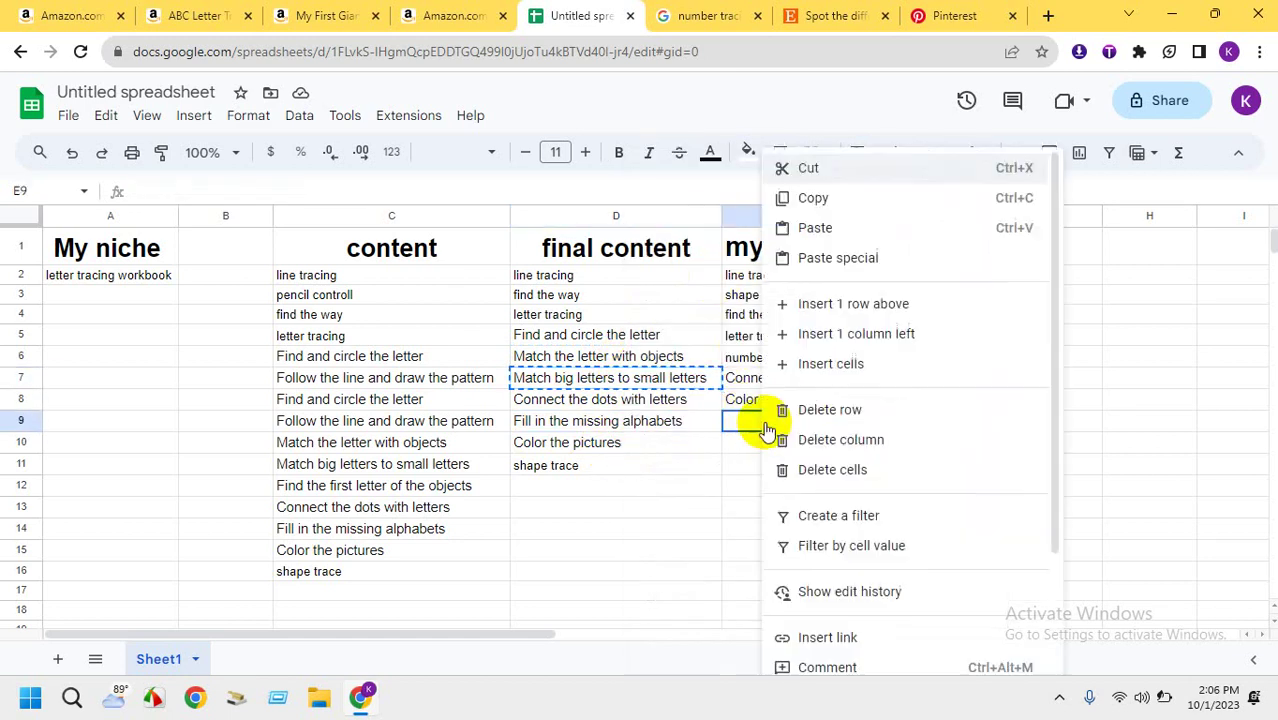
pyautogui.click(822, 238)
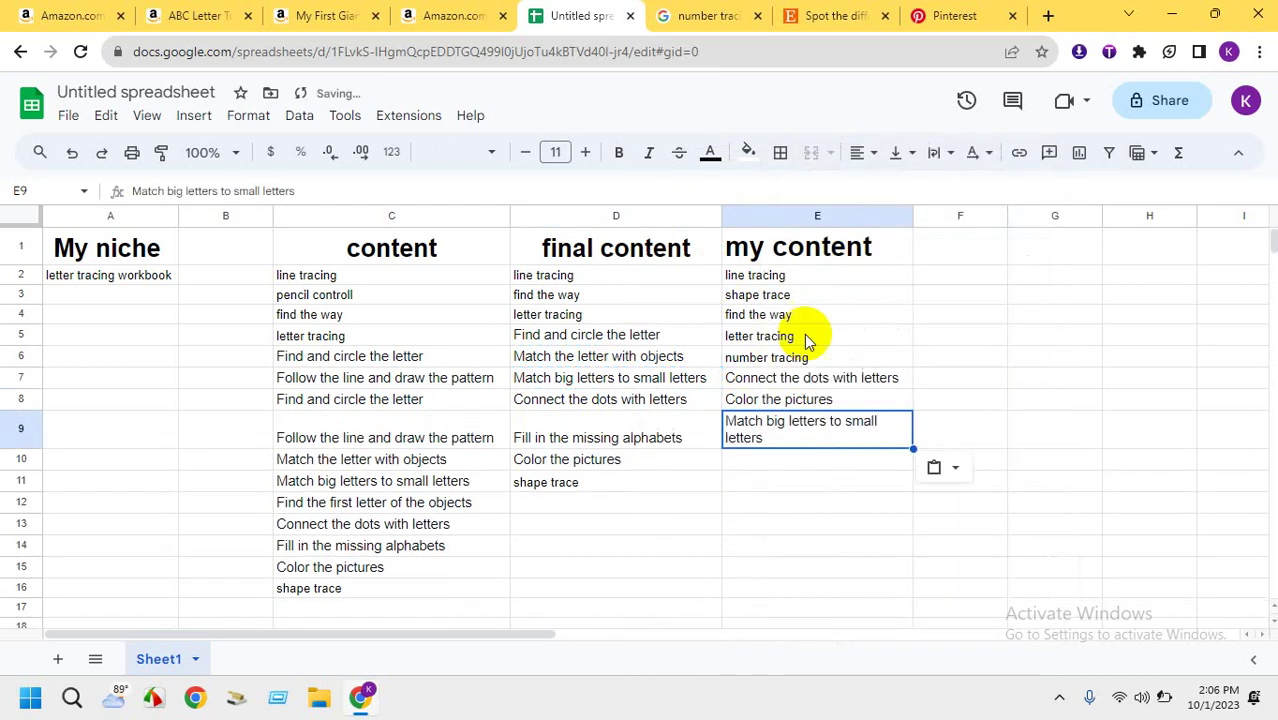
pyautogui.click(768, 462)
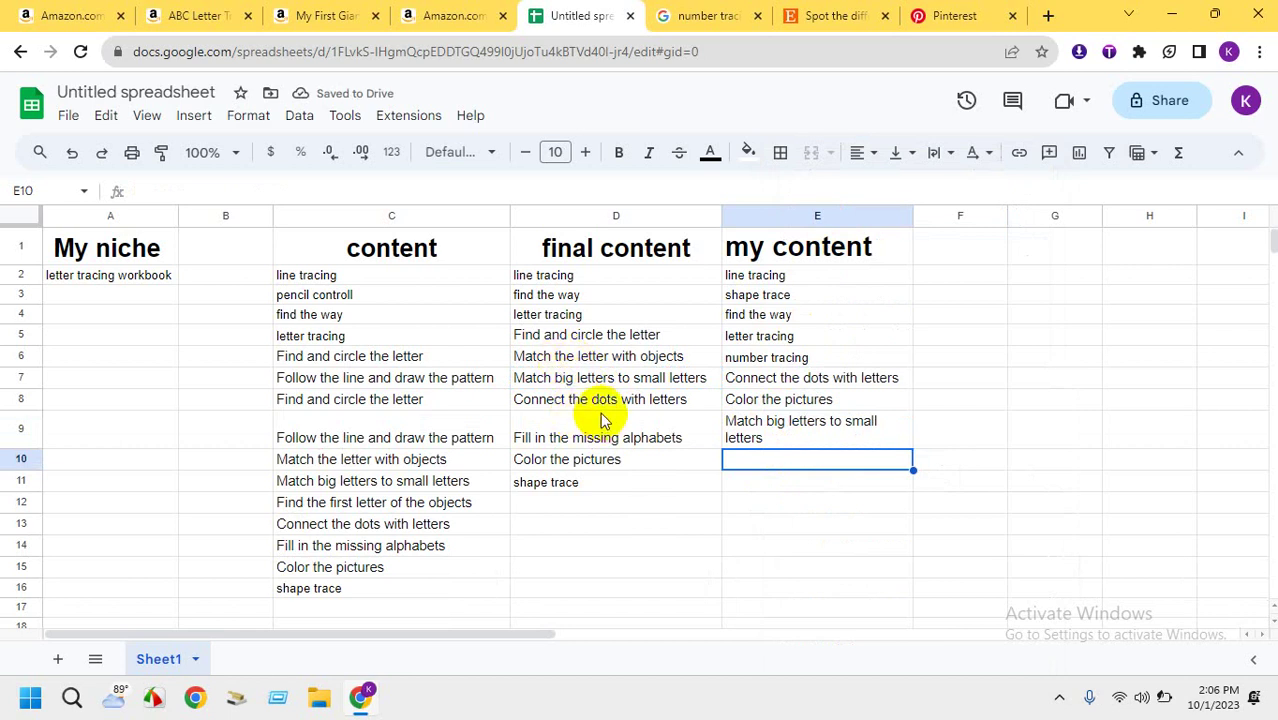
pyautogui.click(575, 364)
pyautogui.rightClick(575, 365)
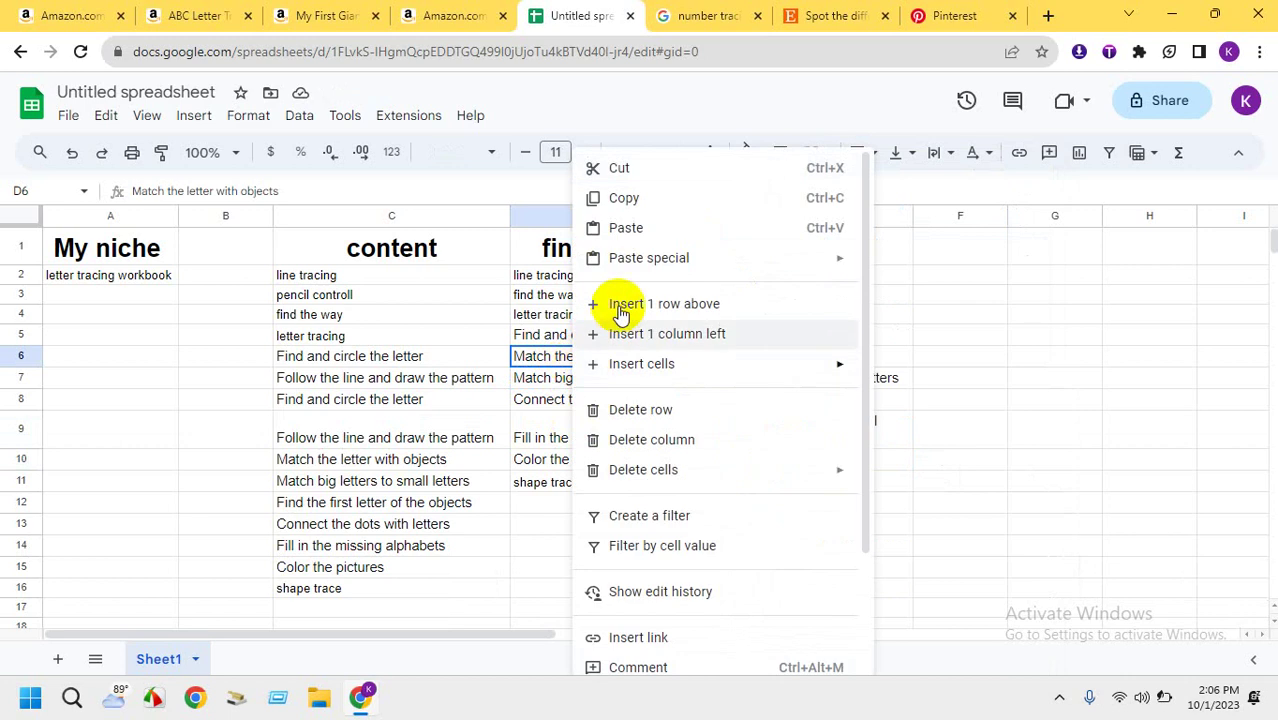
pyautogui.click(633, 202)
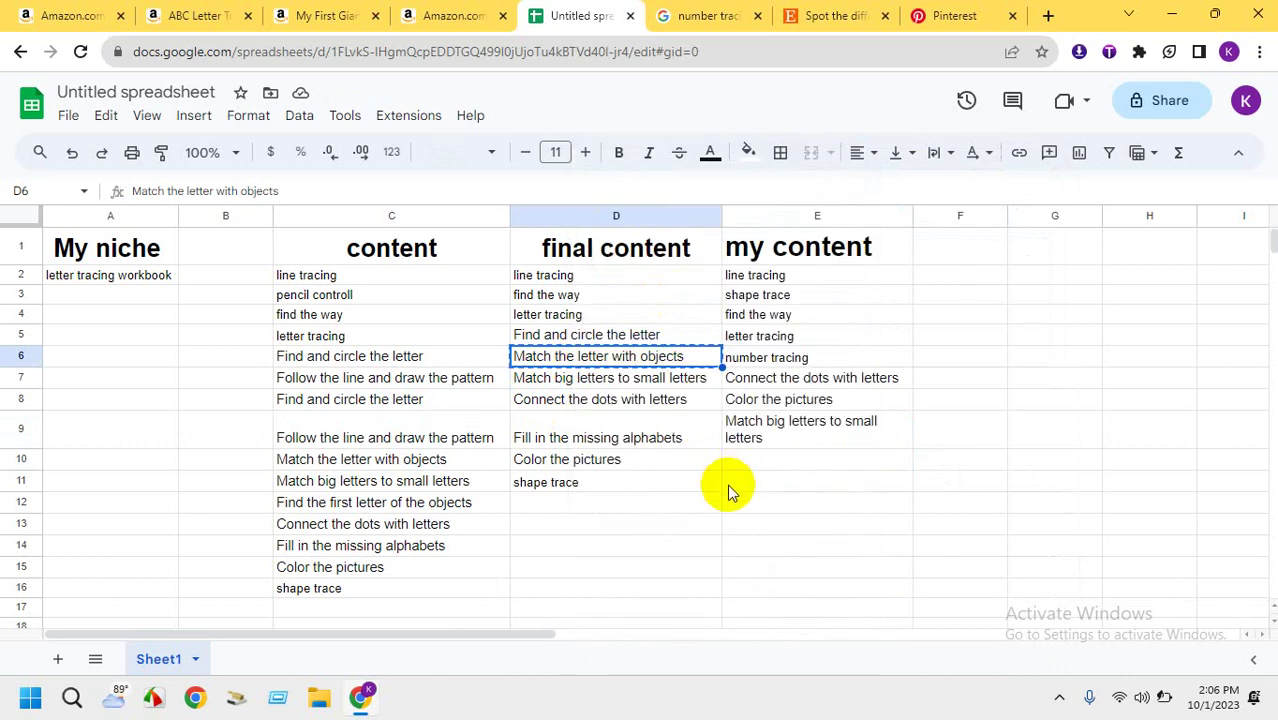
pyautogui.click(661, 546)
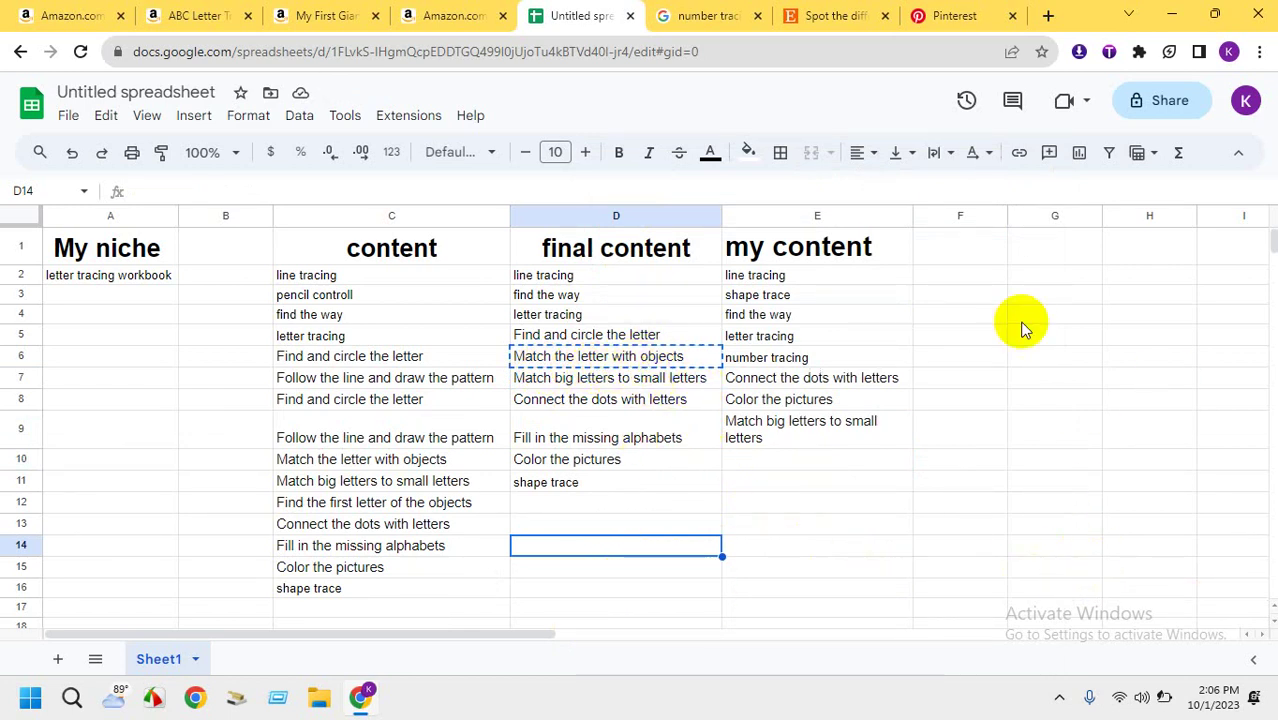
# Copy "Fill in the missing alphabets" from D9 of the final content list into E10 under "my content"
pyautogui.rightClick(546, 440)
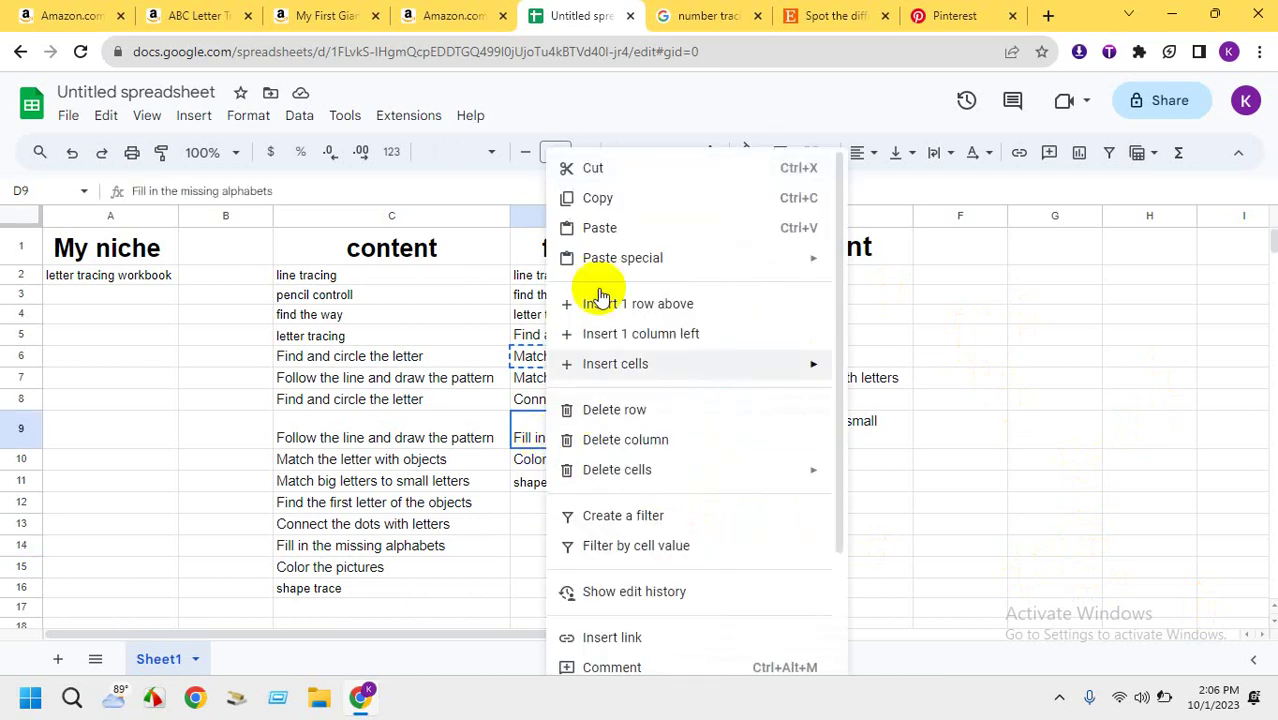
pyautogui.click(606, 199)
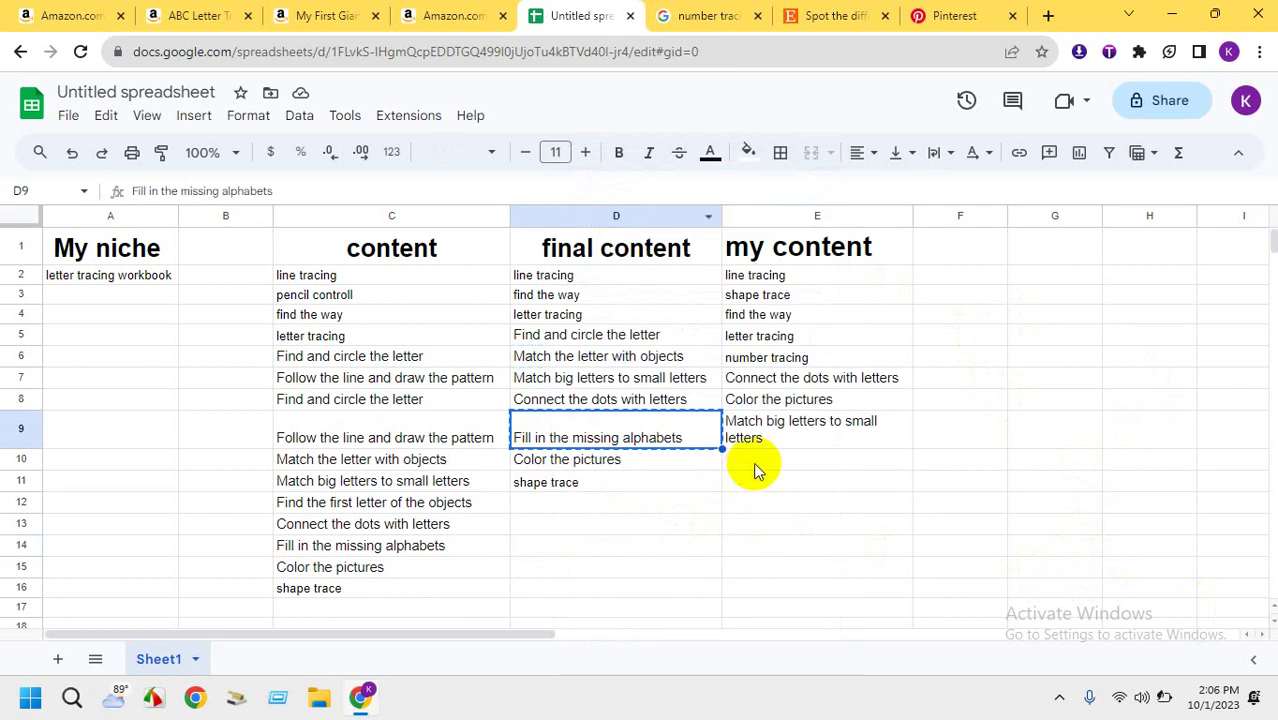
pyautogui.click(755, 467)
pyautogui.rightClick(755, 466)
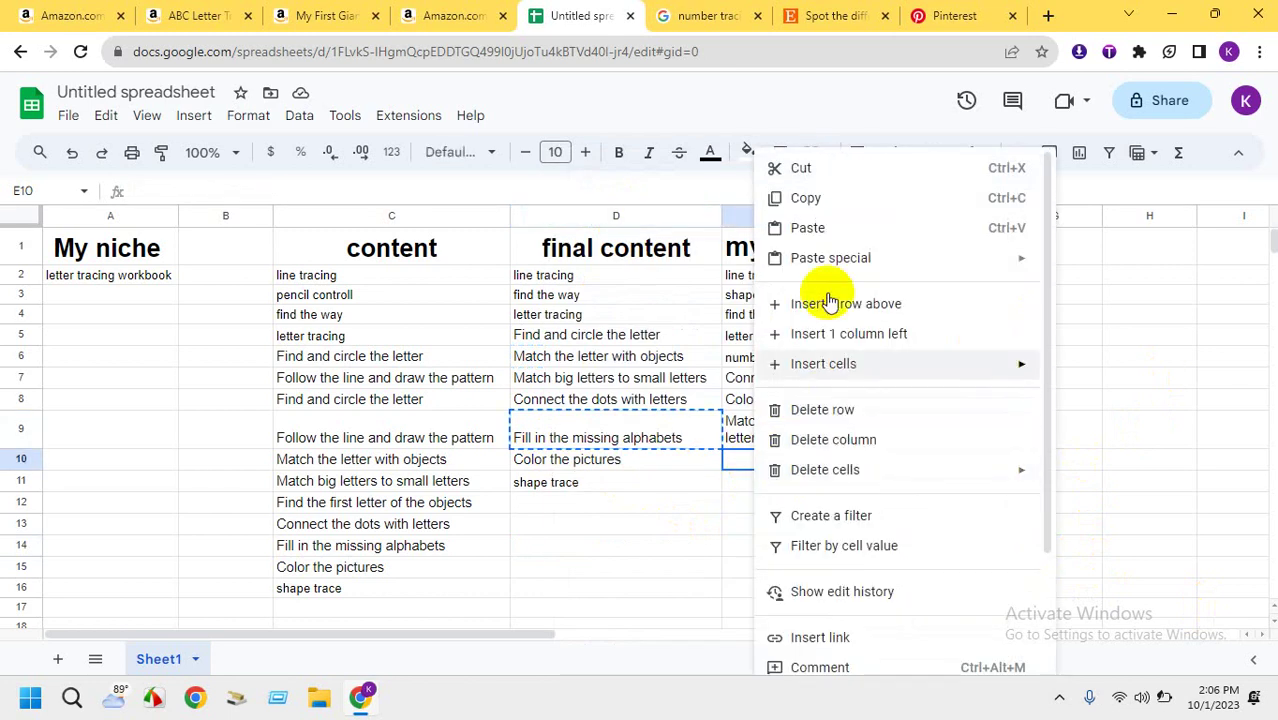
pyautogui.click(817, 226)
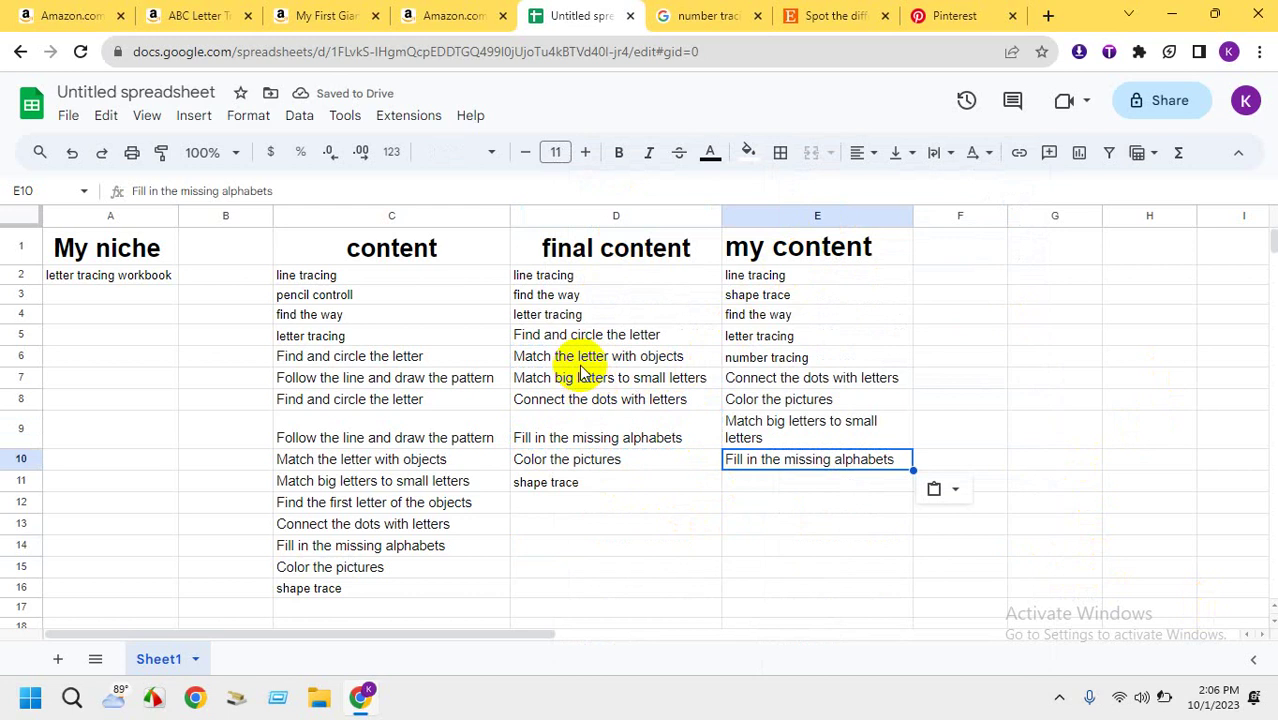
# Copy "Match the letter with objects" from D6 of the final content list into E11 under "my content"
pyautogui.click(579, 357)
pyautogui.rightClick(579, 357)
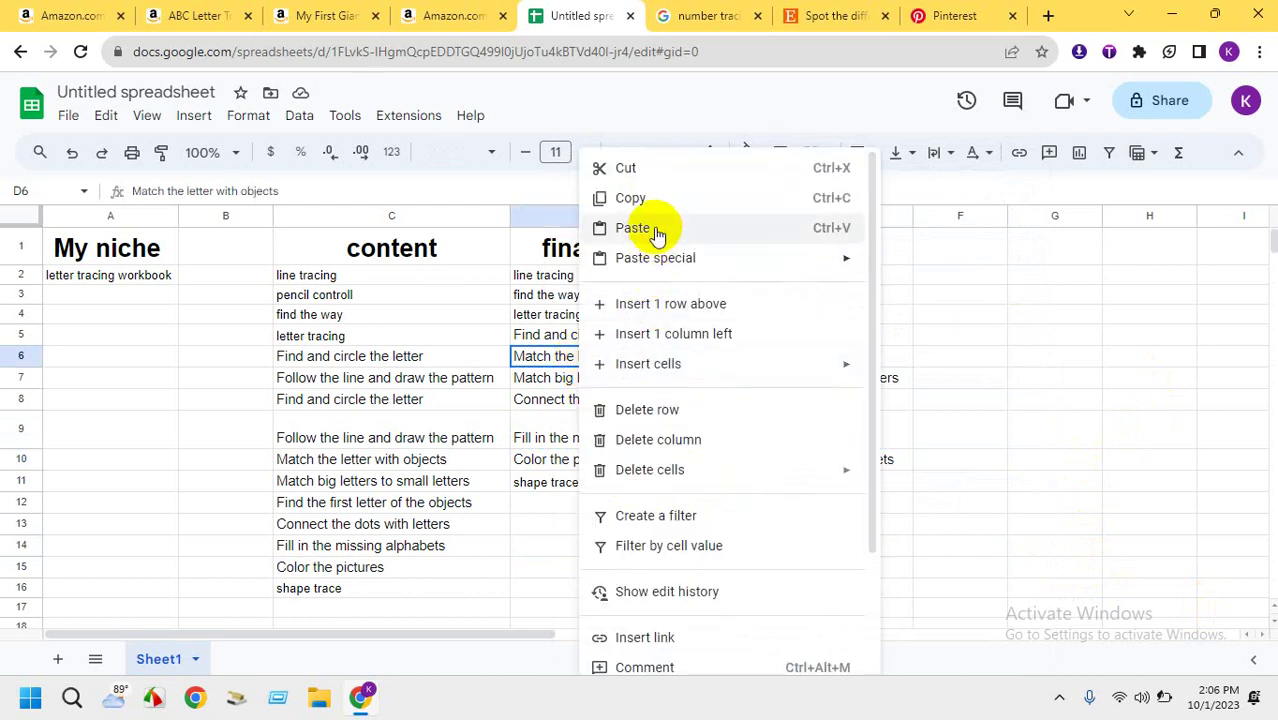
pyautogui.click(642, 200)
pyautogui.click(762, 482)
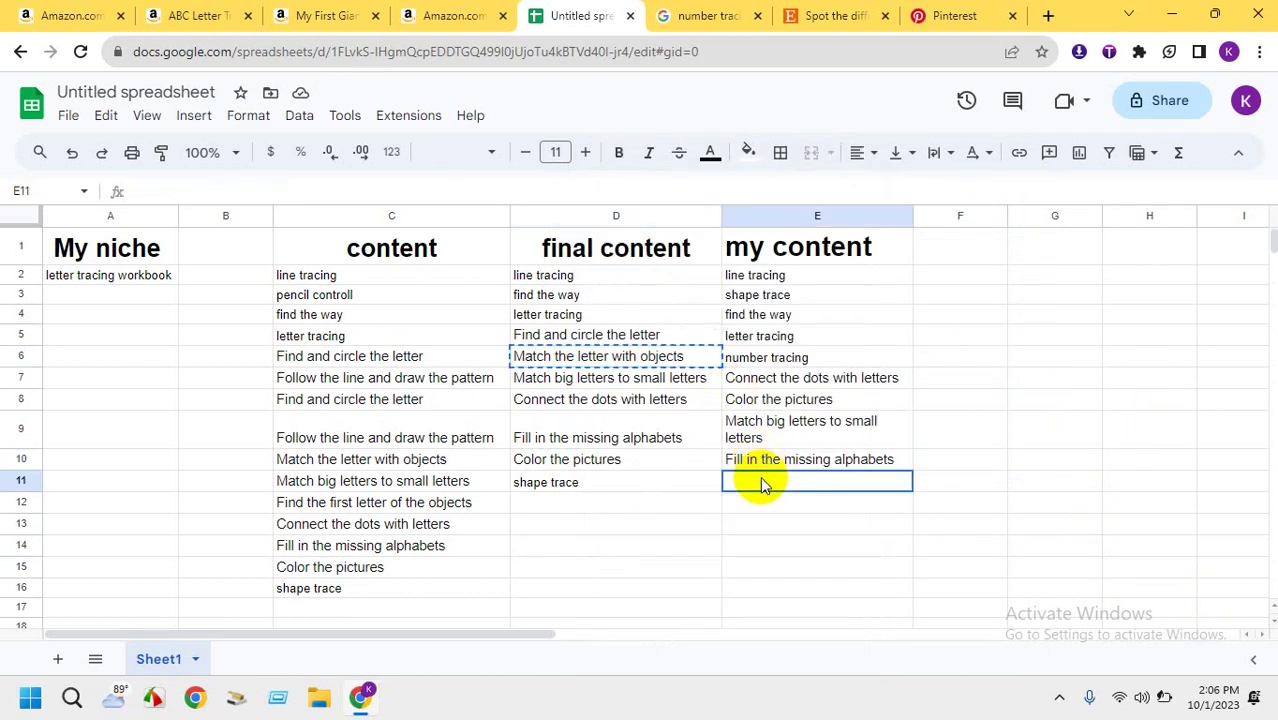
pyautogui.rightClick(760, 476)
pyautogui.click(816, 227)
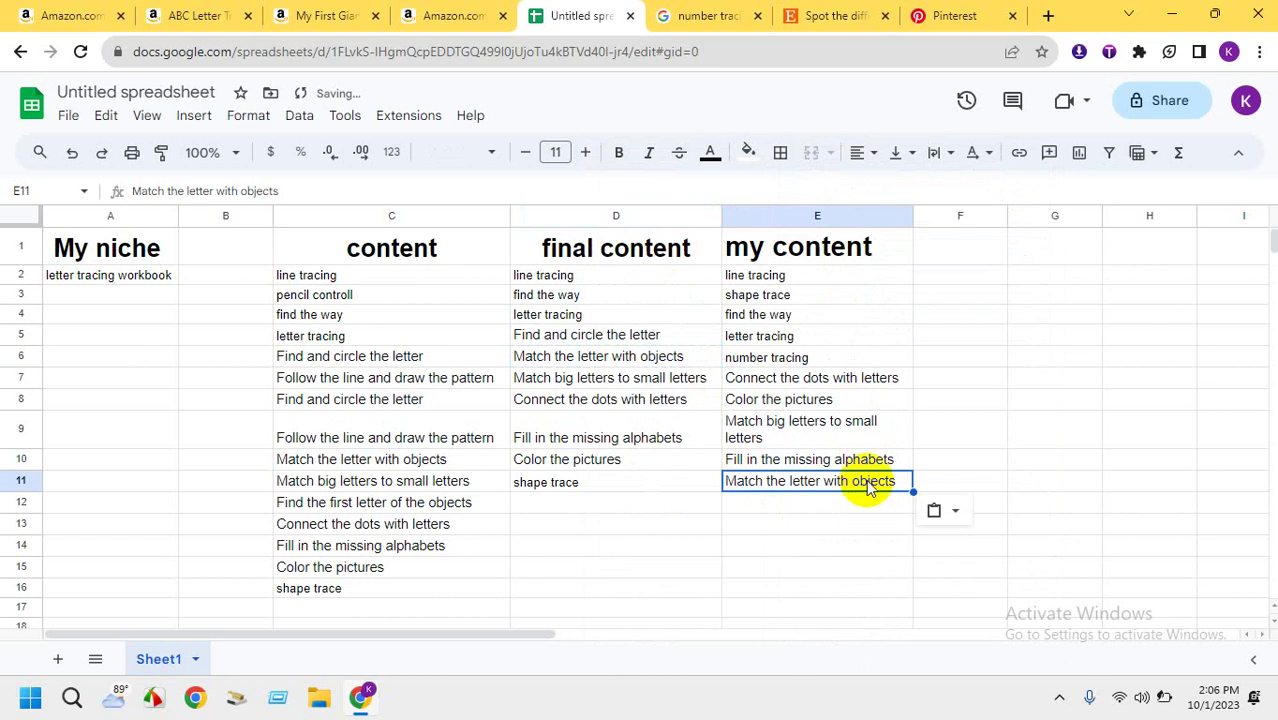
# Review the activities listed under "my content", selecting the range E2:E11 to look over the complete list
pyautogui.click(860, 502)
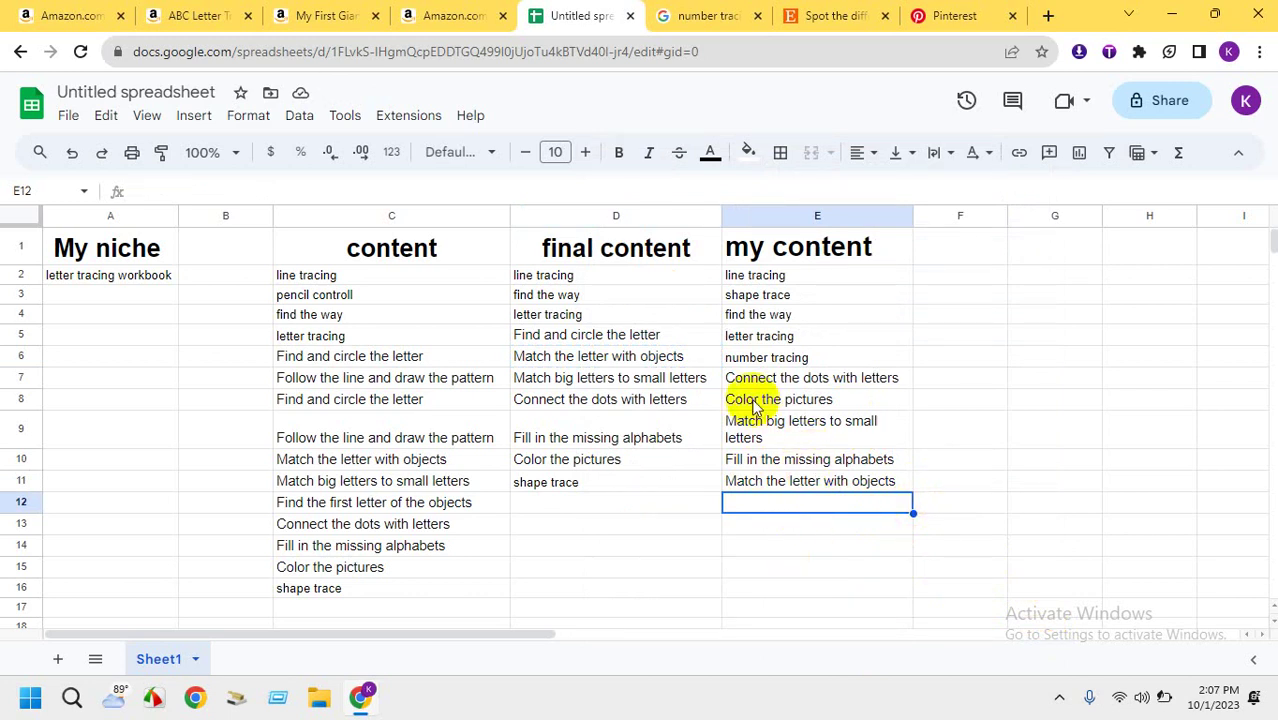
pyautogui.click(1000, 505)
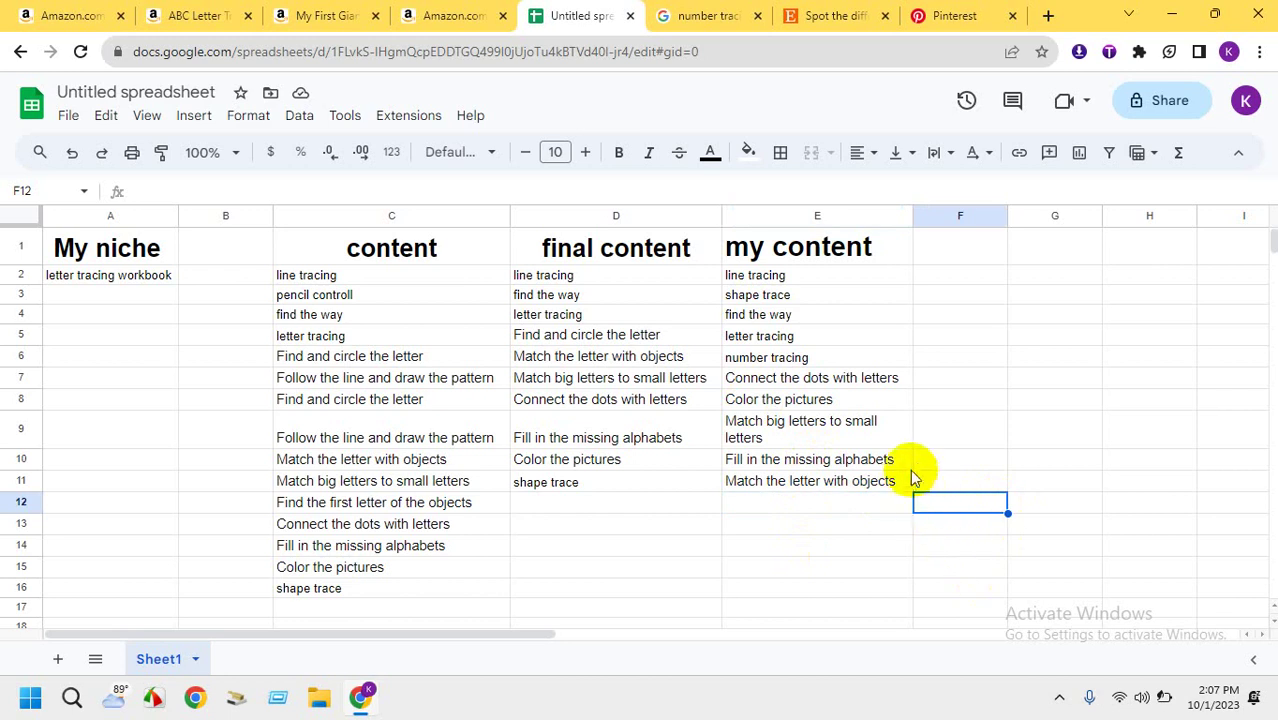
pyautogui.moveTo(910, 483); pyautogui.dragTo(779, 279)
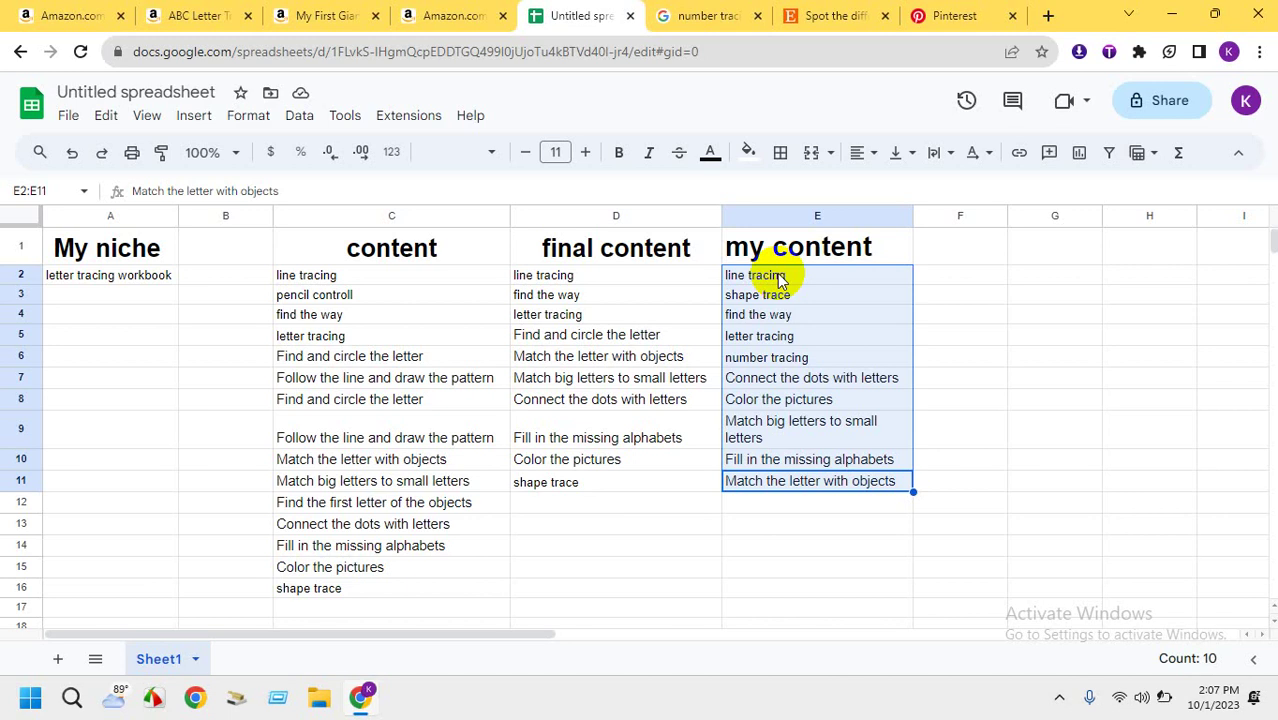
pyautogui.click(838, 566)
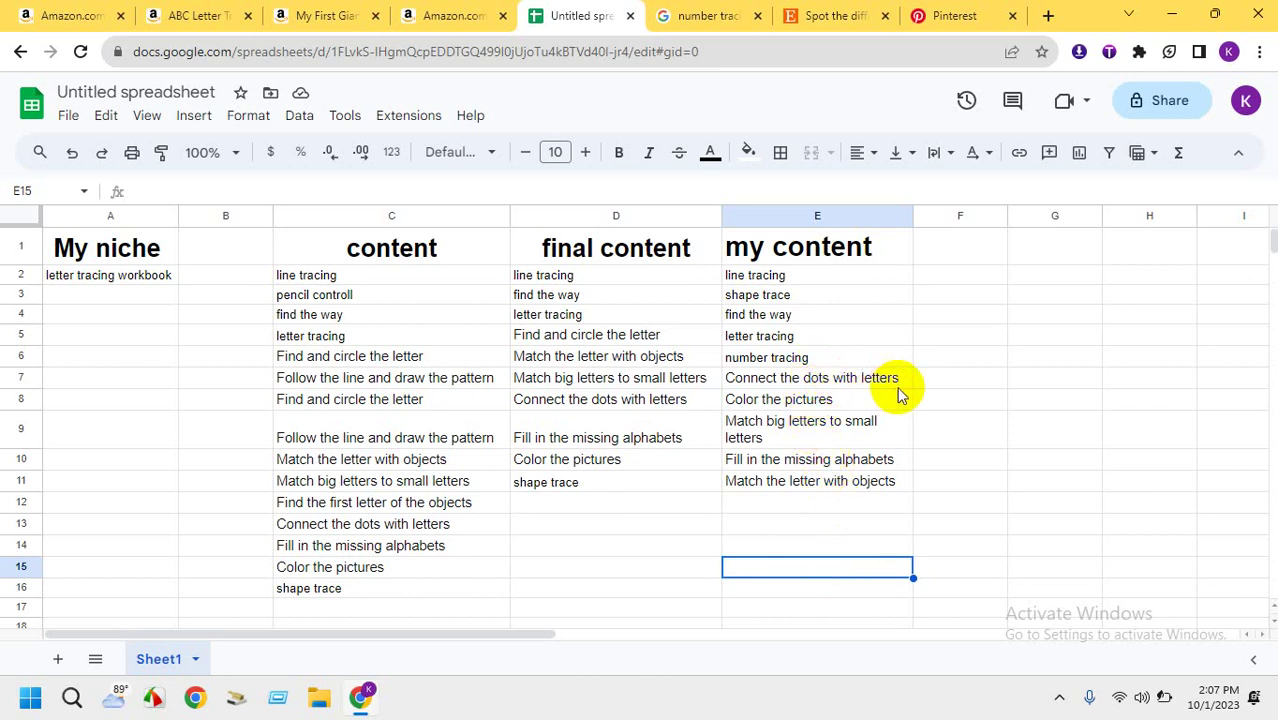
pyautogui.click(763, 443)
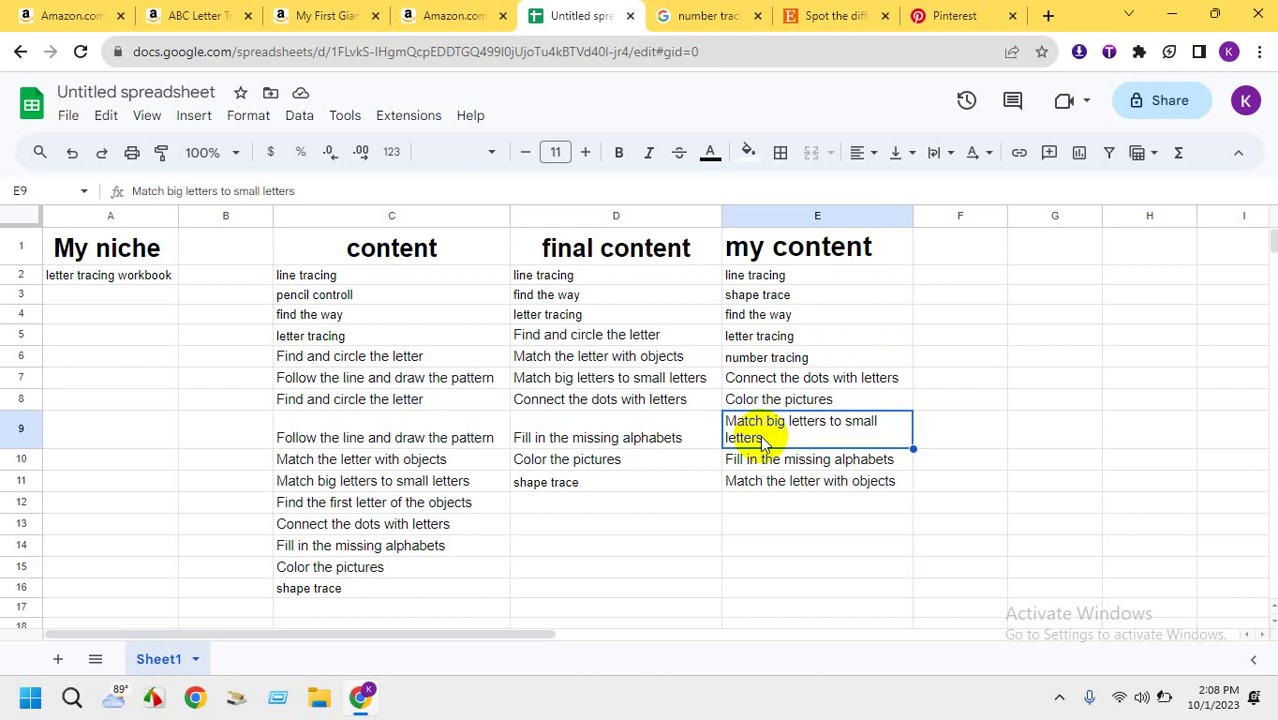
pyautogui.click(791, 503)
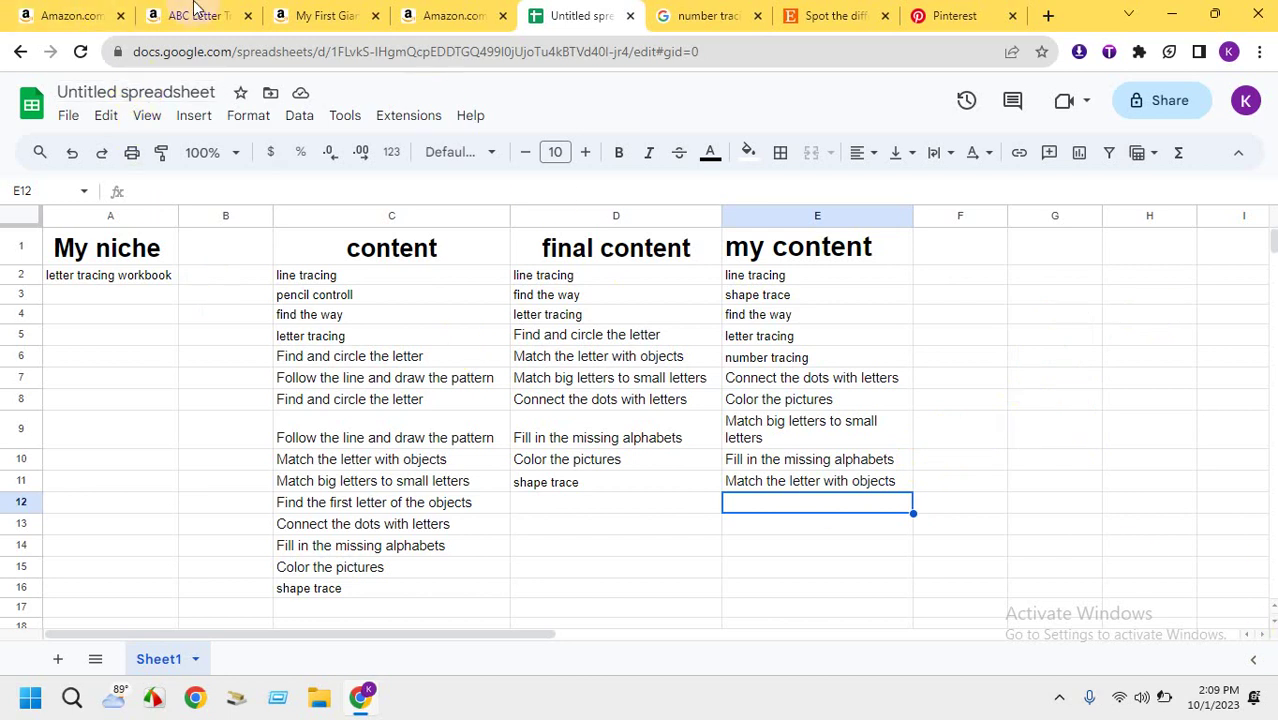
# Browse the Amazon search results for "letter tracing workbook" and return to the spreadsheet's content lists
pyautogui.click(67, 12)
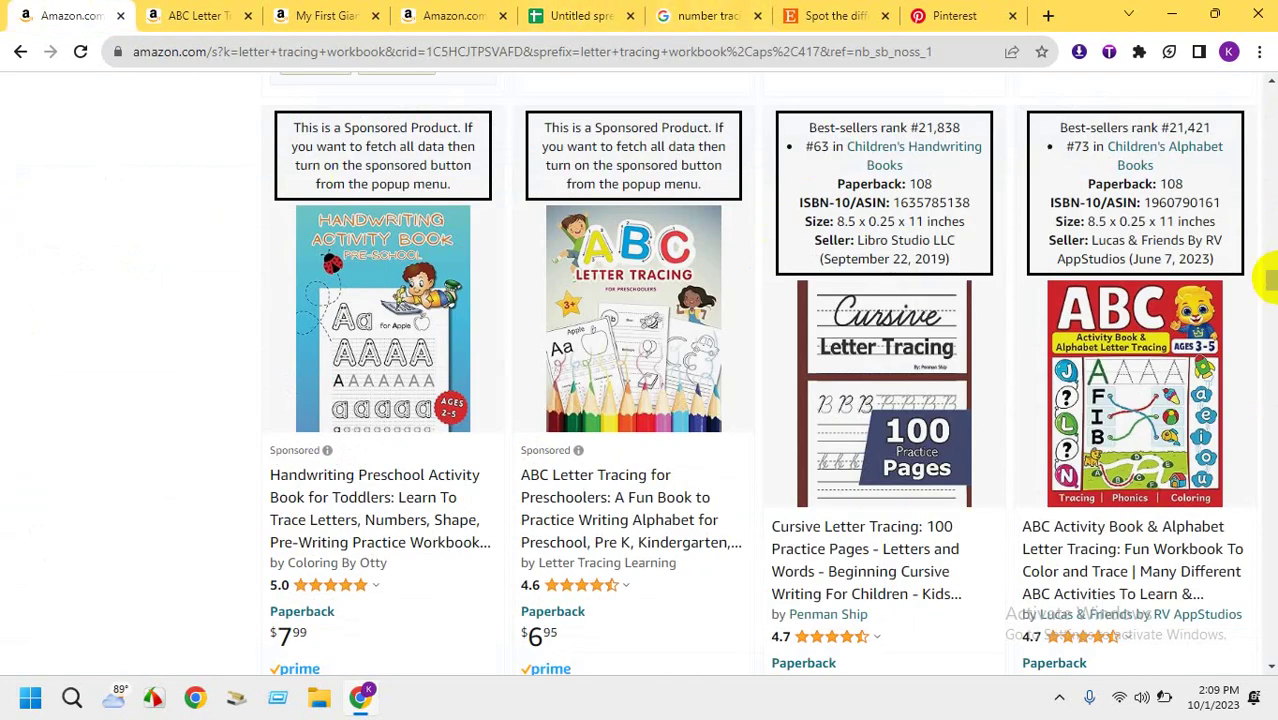
pyautogui.moveTo(1270, 280); pyautogui.dragTo(1266, 108)
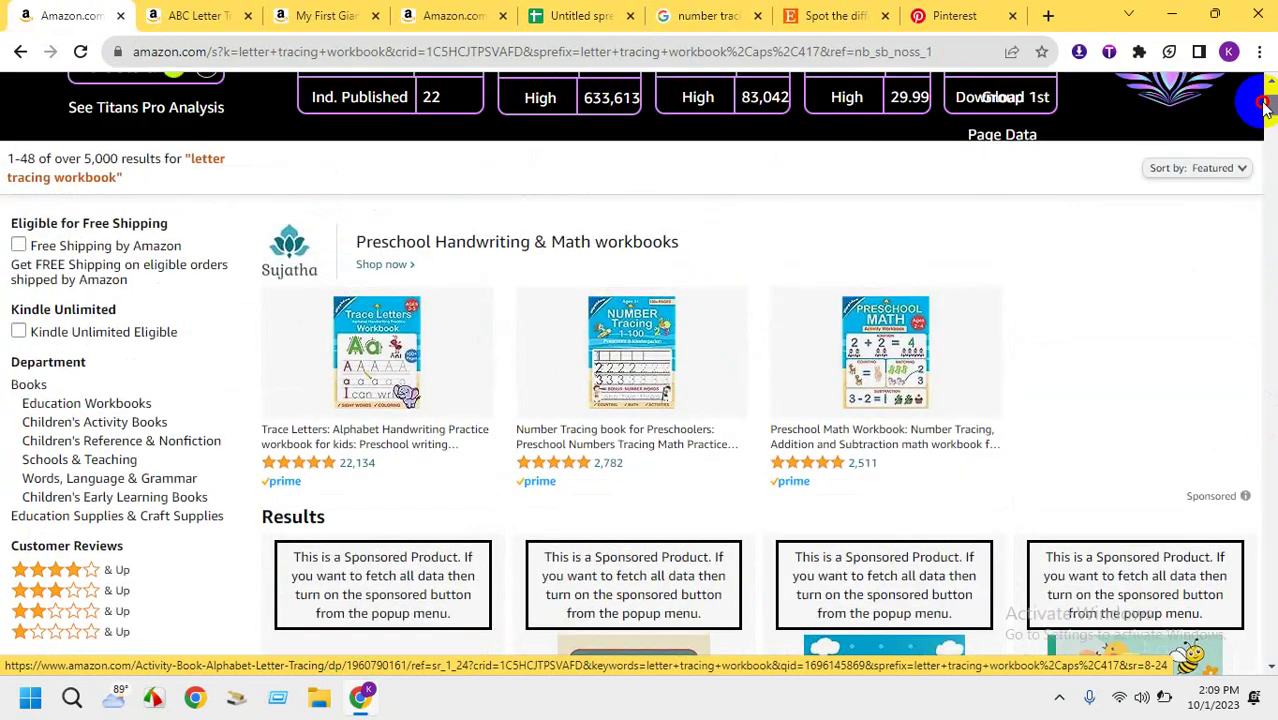
pyautogui.moveTo(1264, 106); pyautogui.dragTo(1257, 186)
pyautogui.click(572, 15)
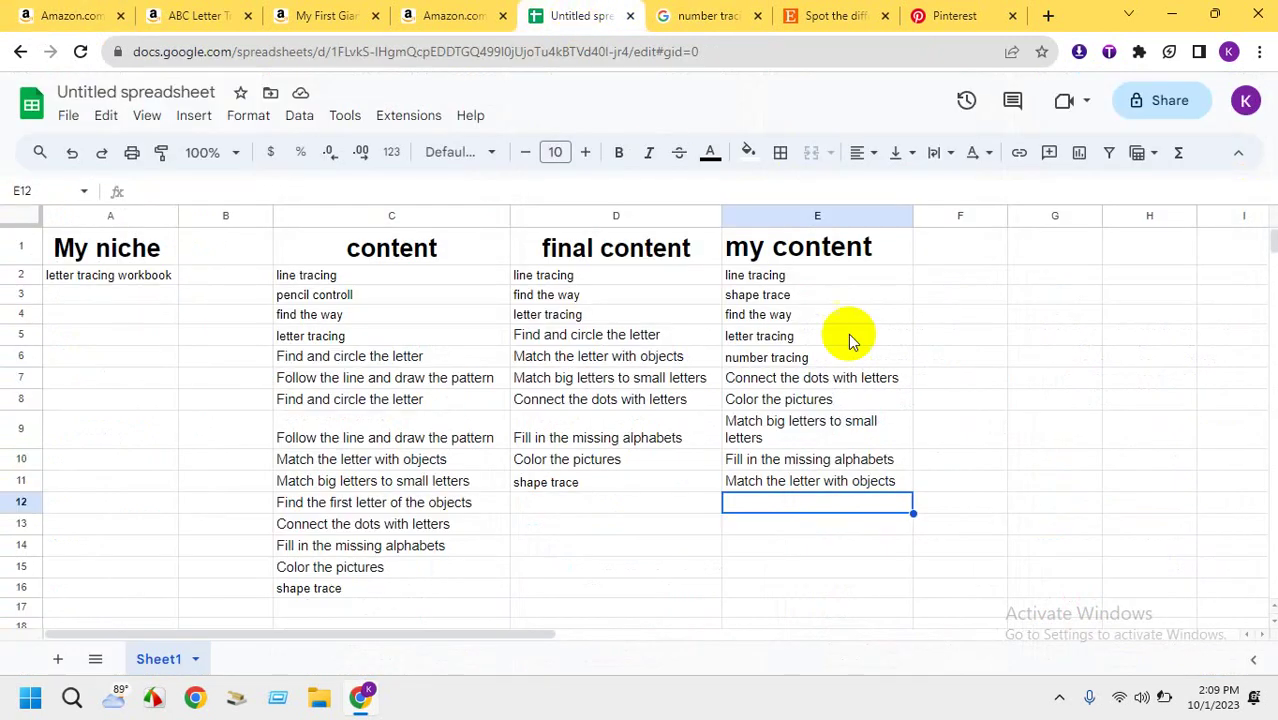
pyautogui.click(1033, 445)
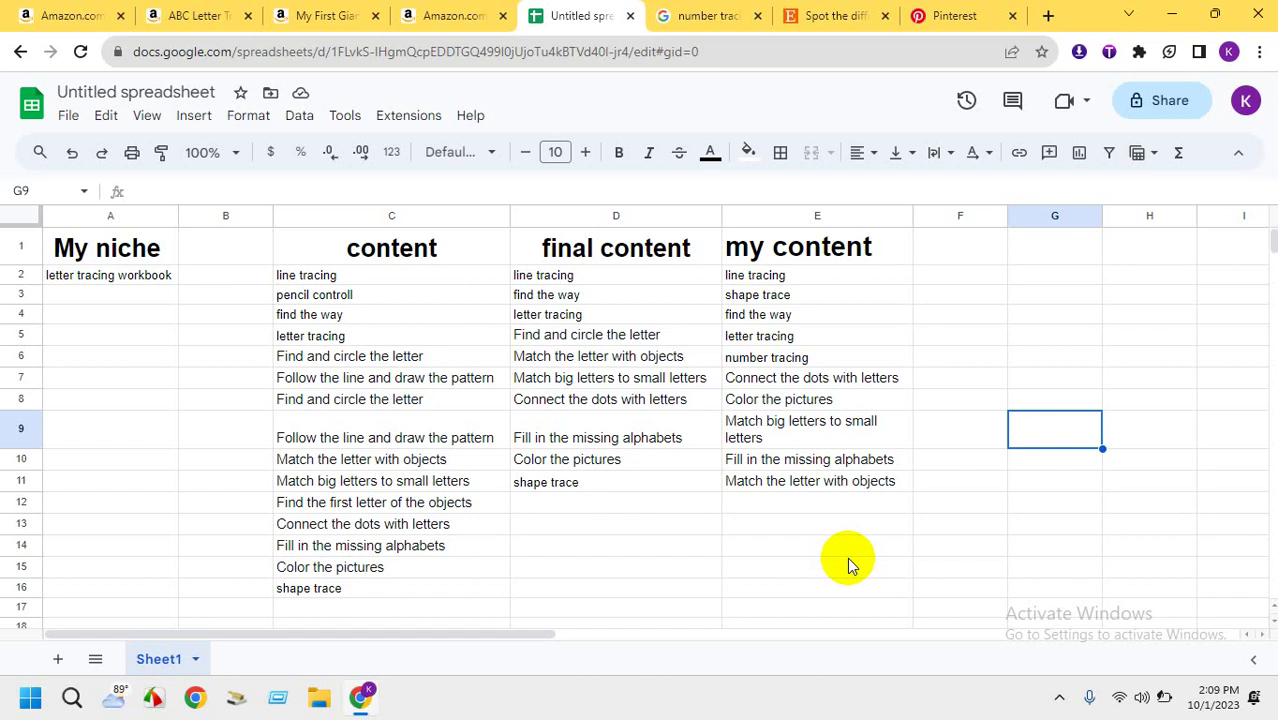
# Examine the best-seller details of the tracing workbooks on Amazon and the ABC Letter Tracing product page, and return to the spreadsheet
pyautogui.click(14, 9)
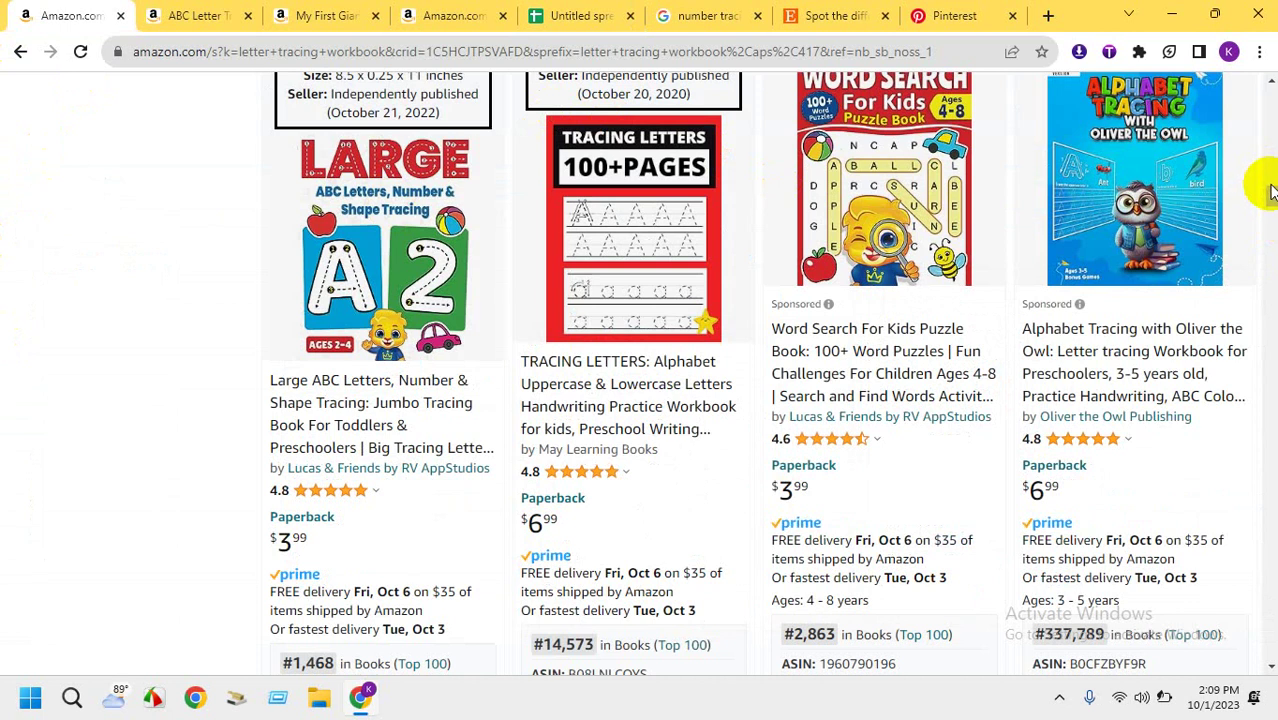
pyautogui.moveTo(1270, 192); pyautogui.dragTo(1270, 80)
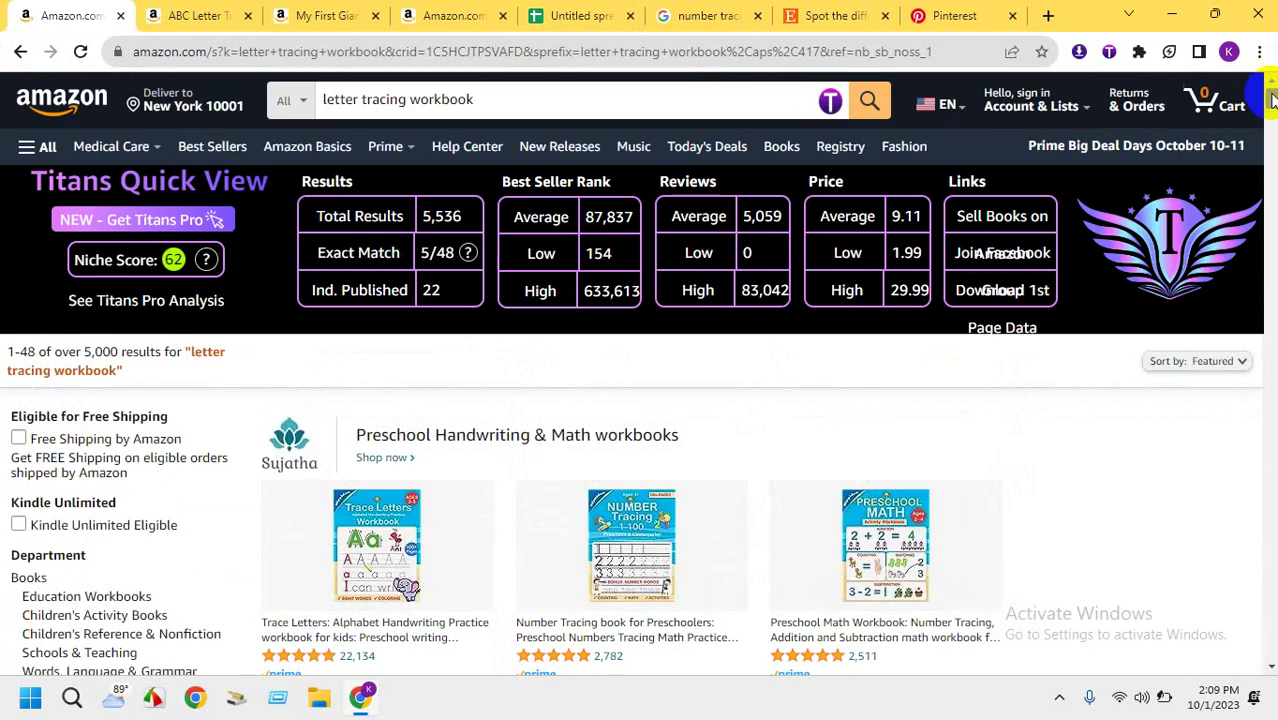
pyautogui.moveTo(1272, 97); pyautogui.dragTo(1270, 146)
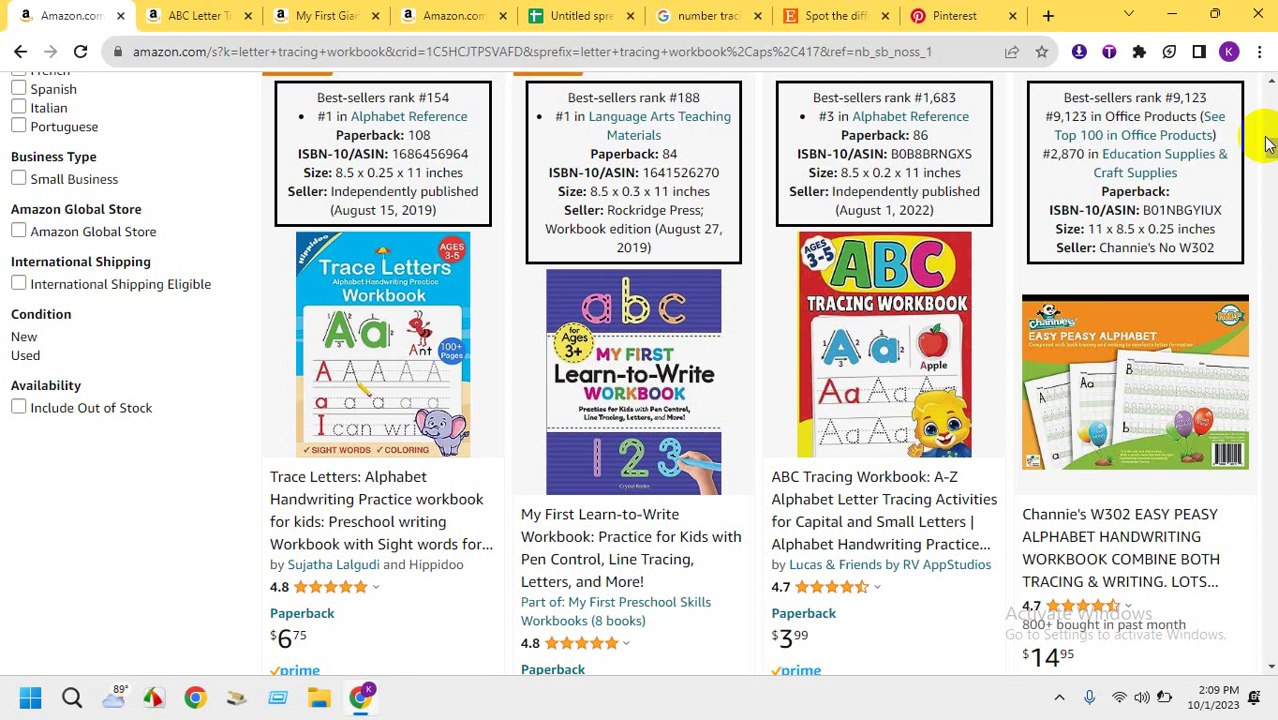
pyautogui.moveTo(860, 280)
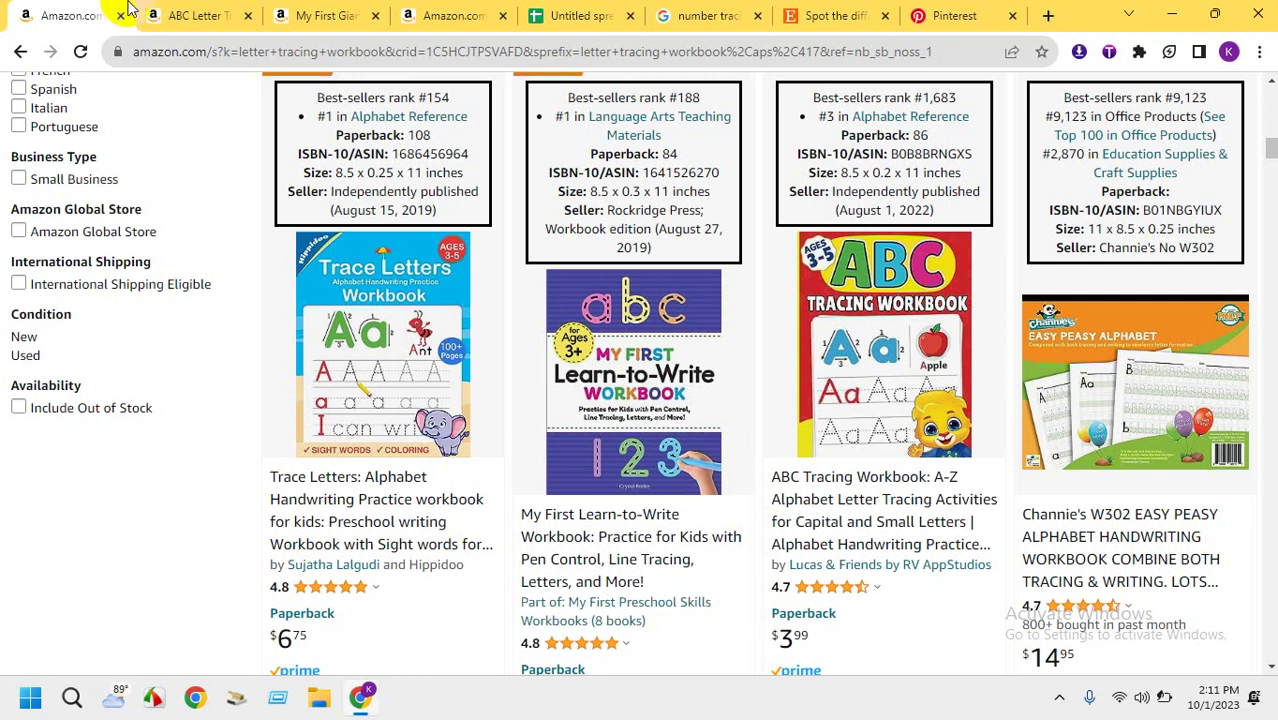
pyautogui.click(200, 12)
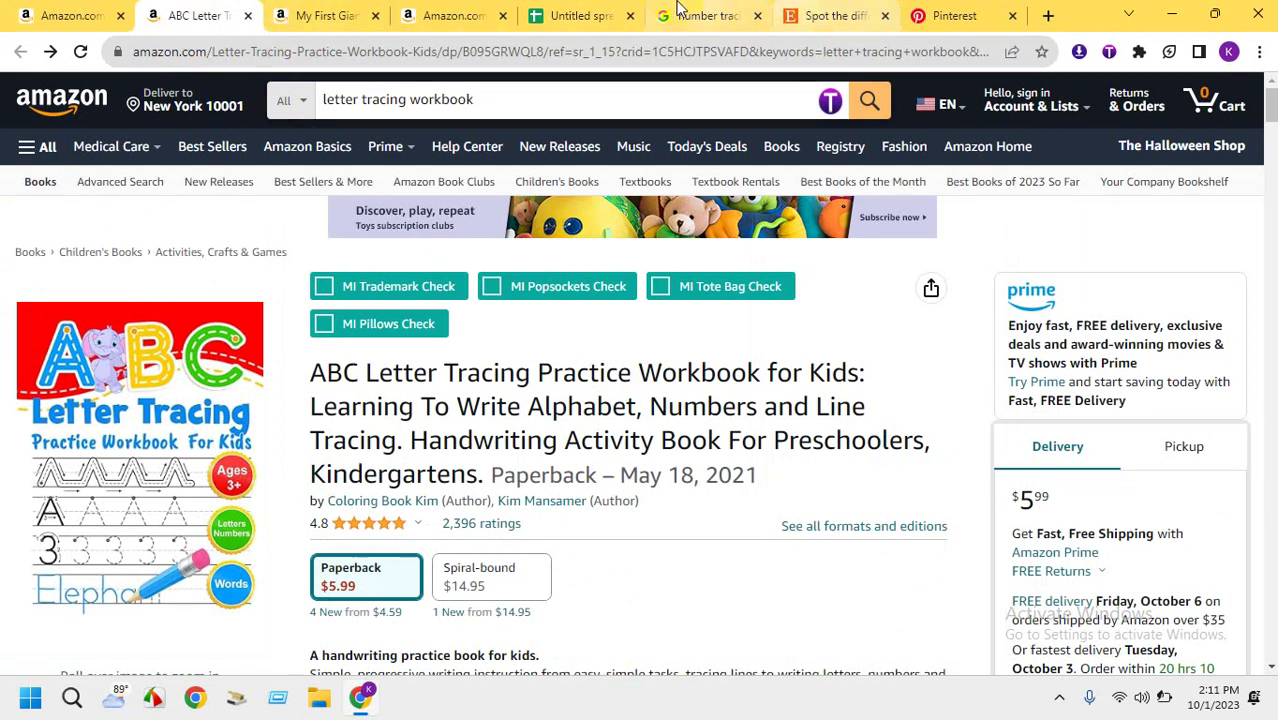
pyautogui.click(580, 15)
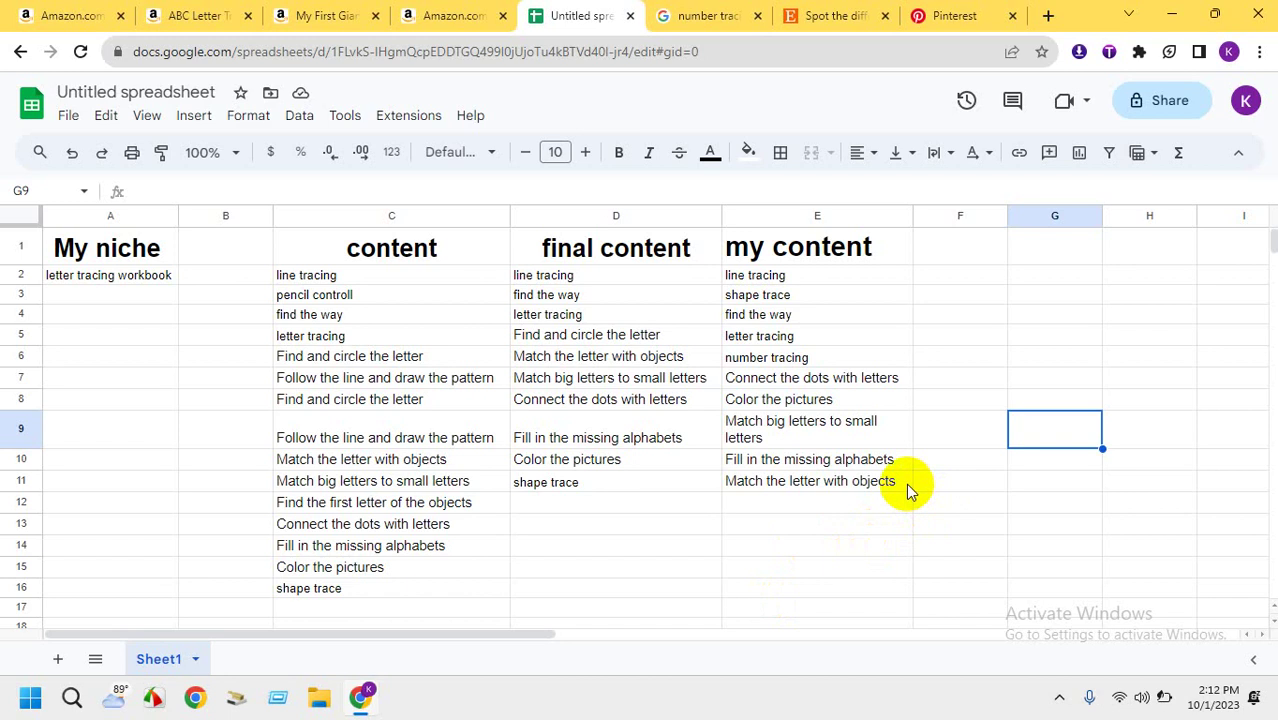
# Review the "my content" activities in E2:E11, ending on "Match the letter with objects" in E11
pyautogui.moveTo(906, 486); pyautogui.dragTo(806, 287)
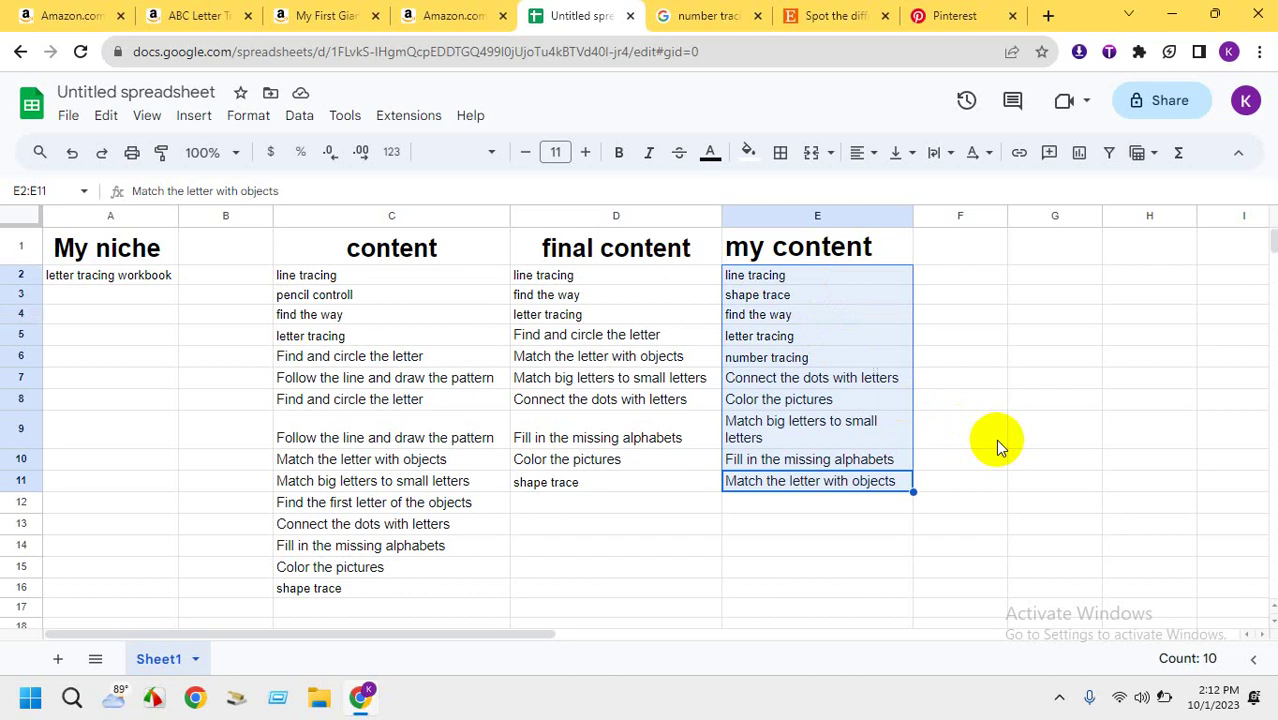
pyautogui.click(908, 548)
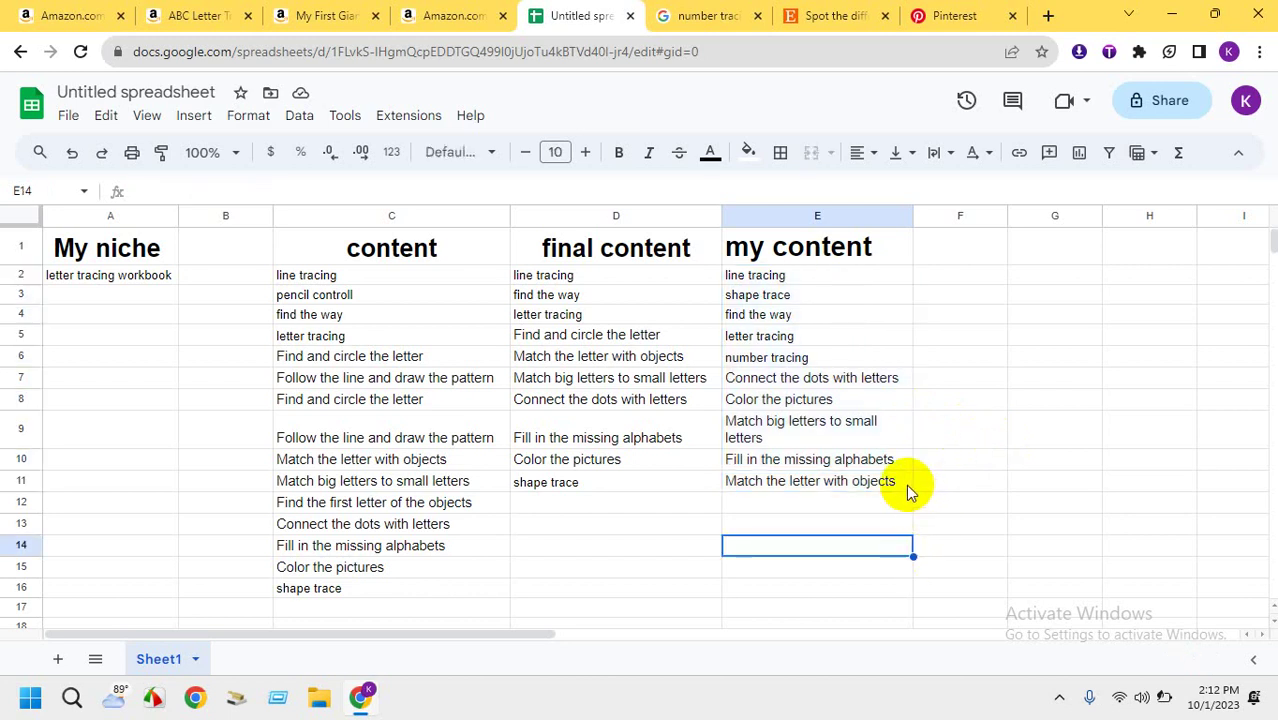
pyautogui.click(906, 484)
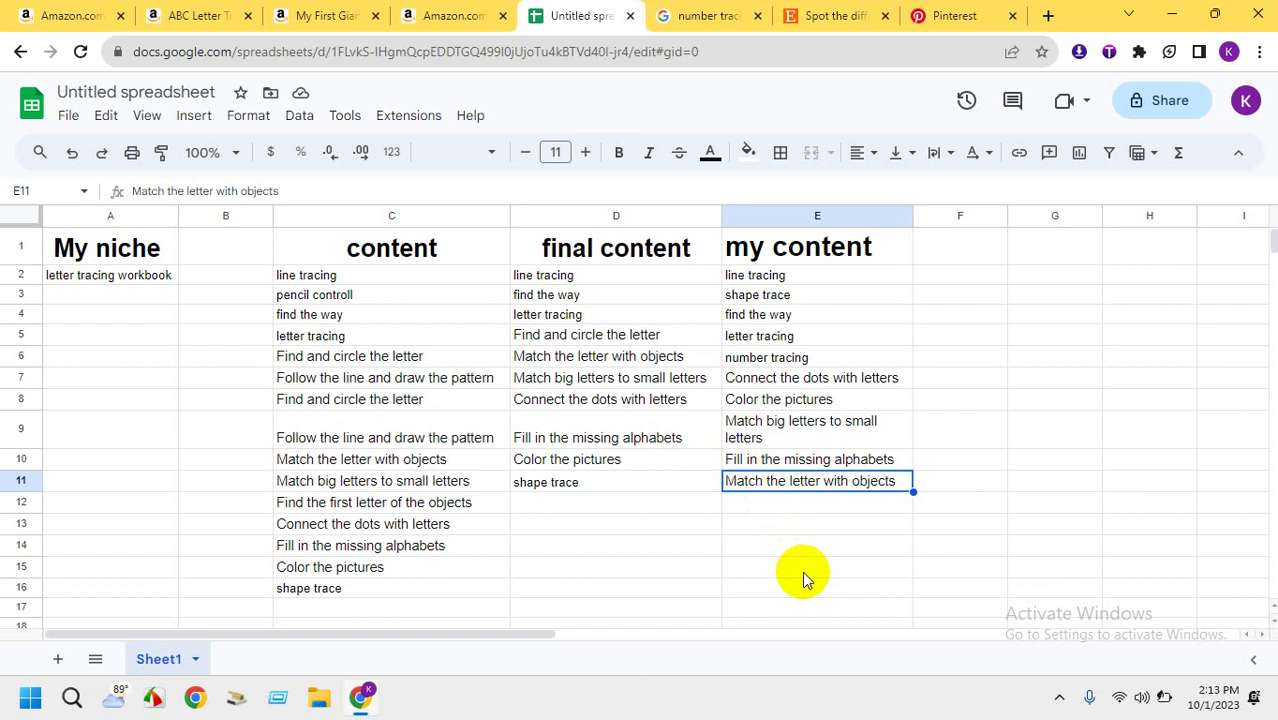
# Examine the ABC Letter Tracing product page and the best-seller details in the Amazon results for "letter tracing workbook"
pyautogui.click(200, 15)
pyautogui.moveTo(240, 498)
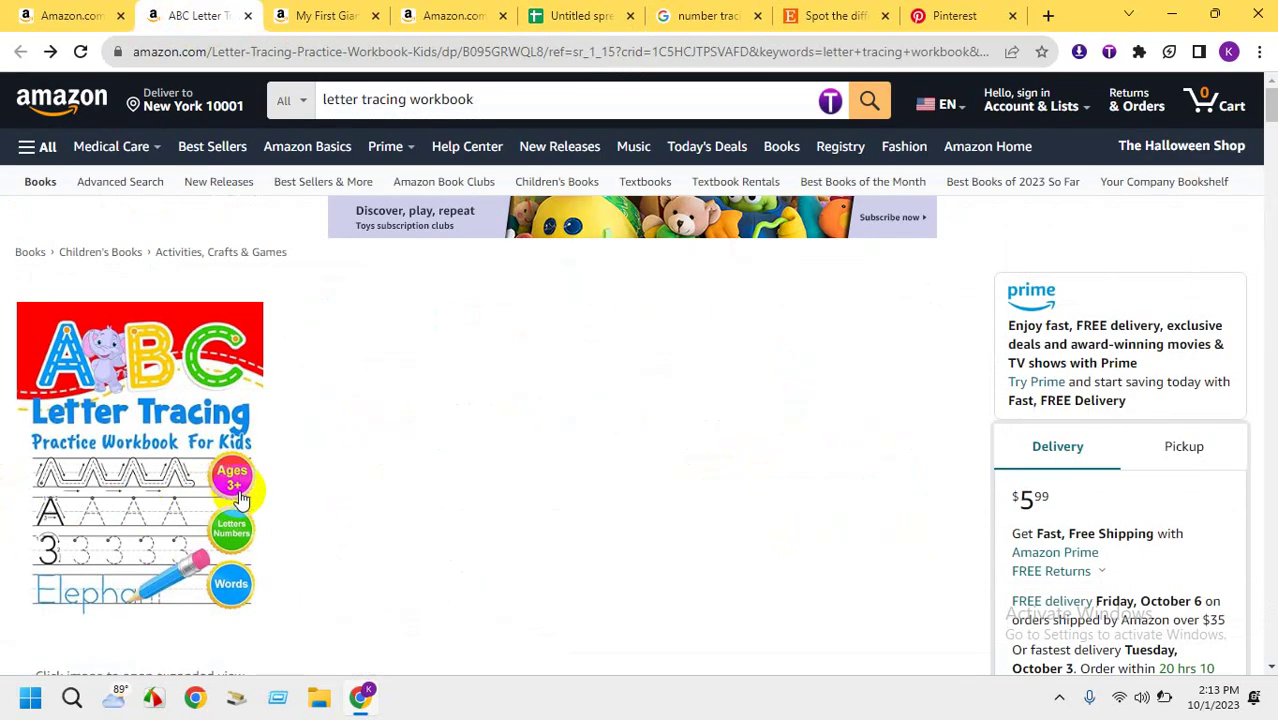
pyautogui.click(75, 15)
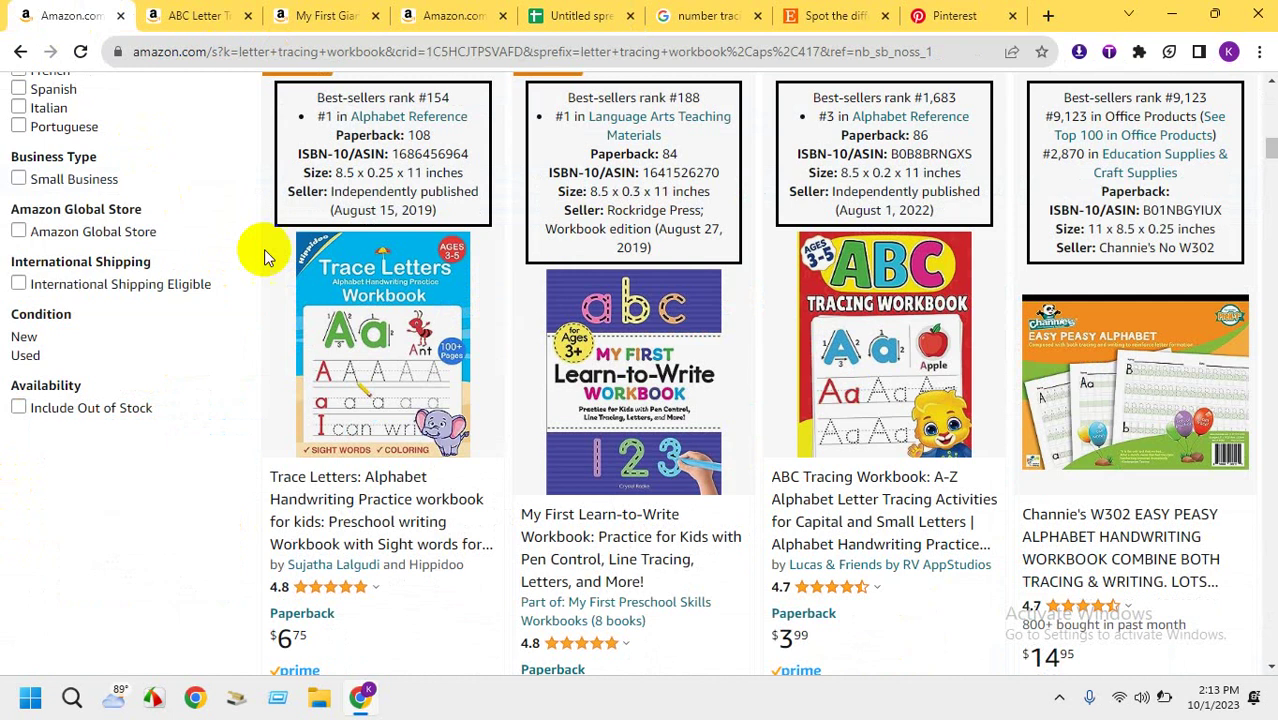
pyautogui.moveTo(450, 262)
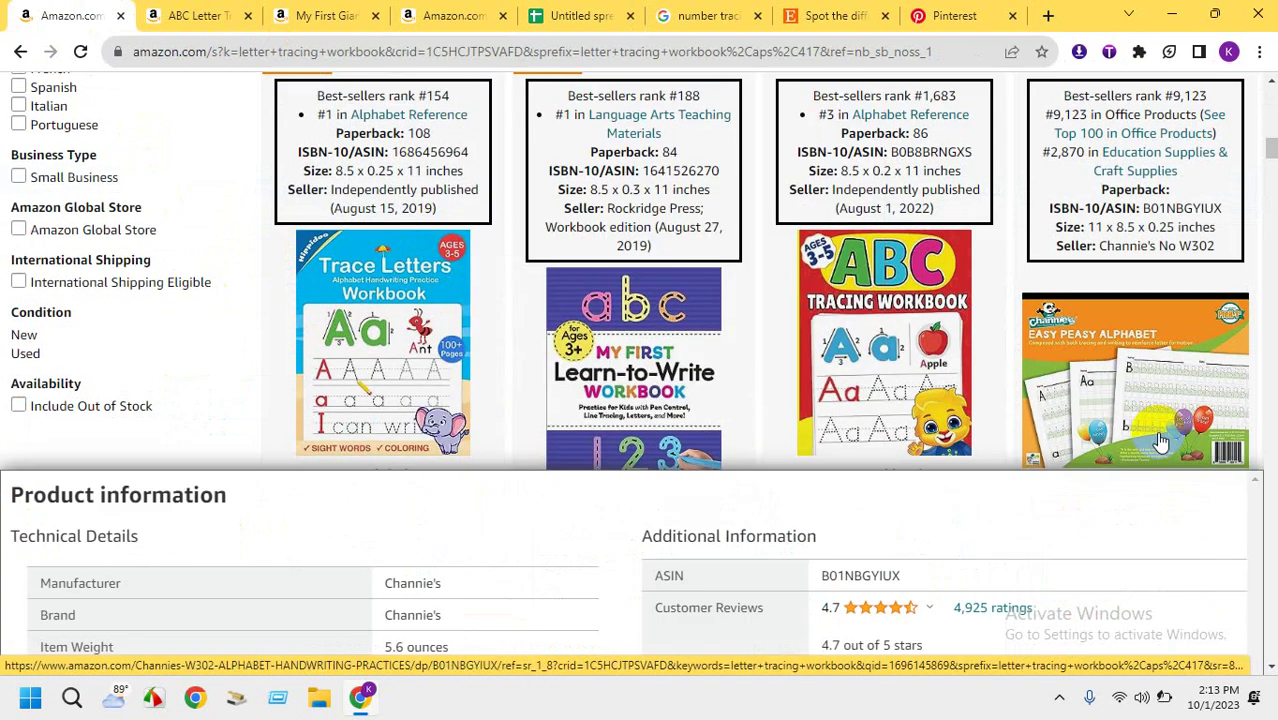
pyautogui.scroll(-1, 1158, 438)
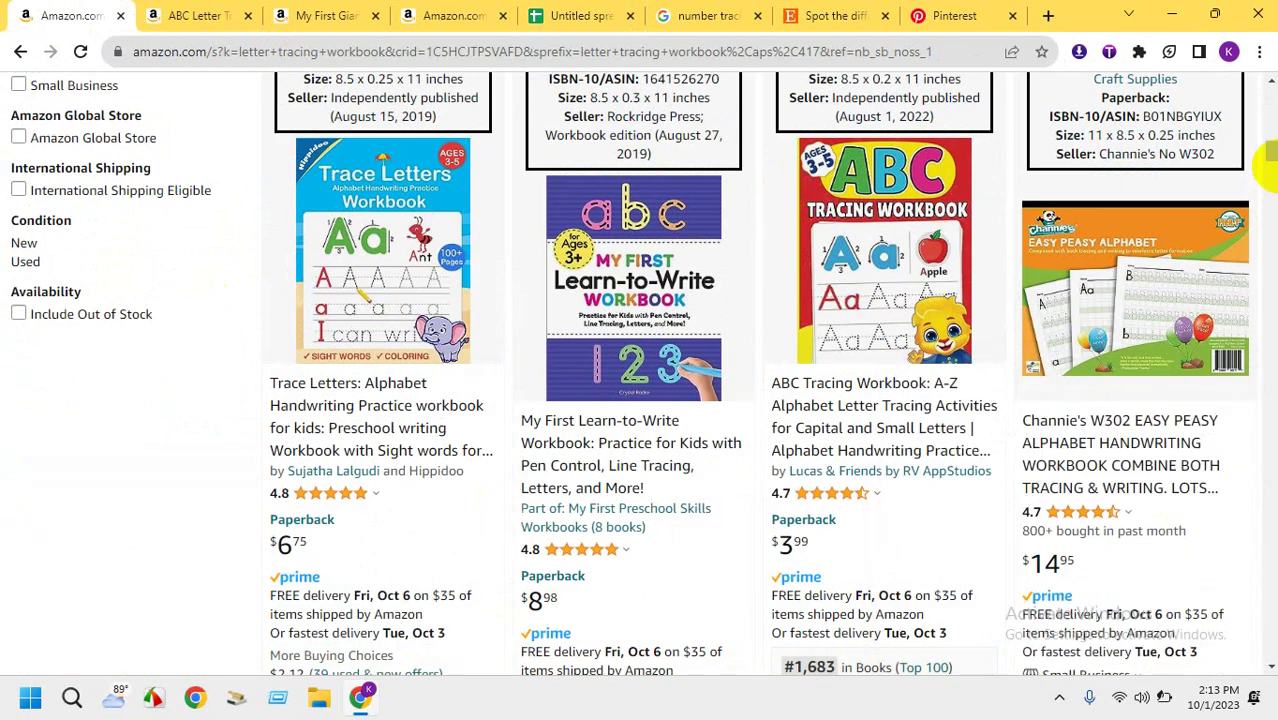
pyautogui.moveTo(1270, 158); pyautogui.dragTo(1268, 190)
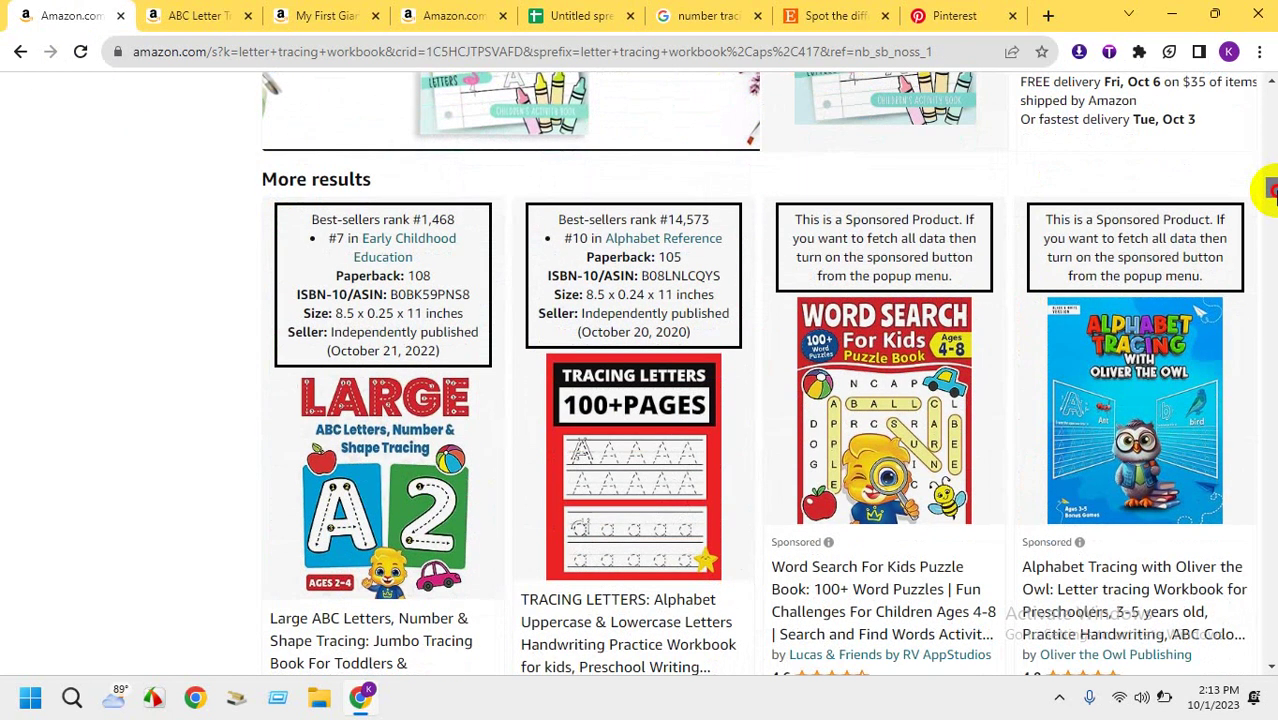
pyautogui.moveTo(360, 570)
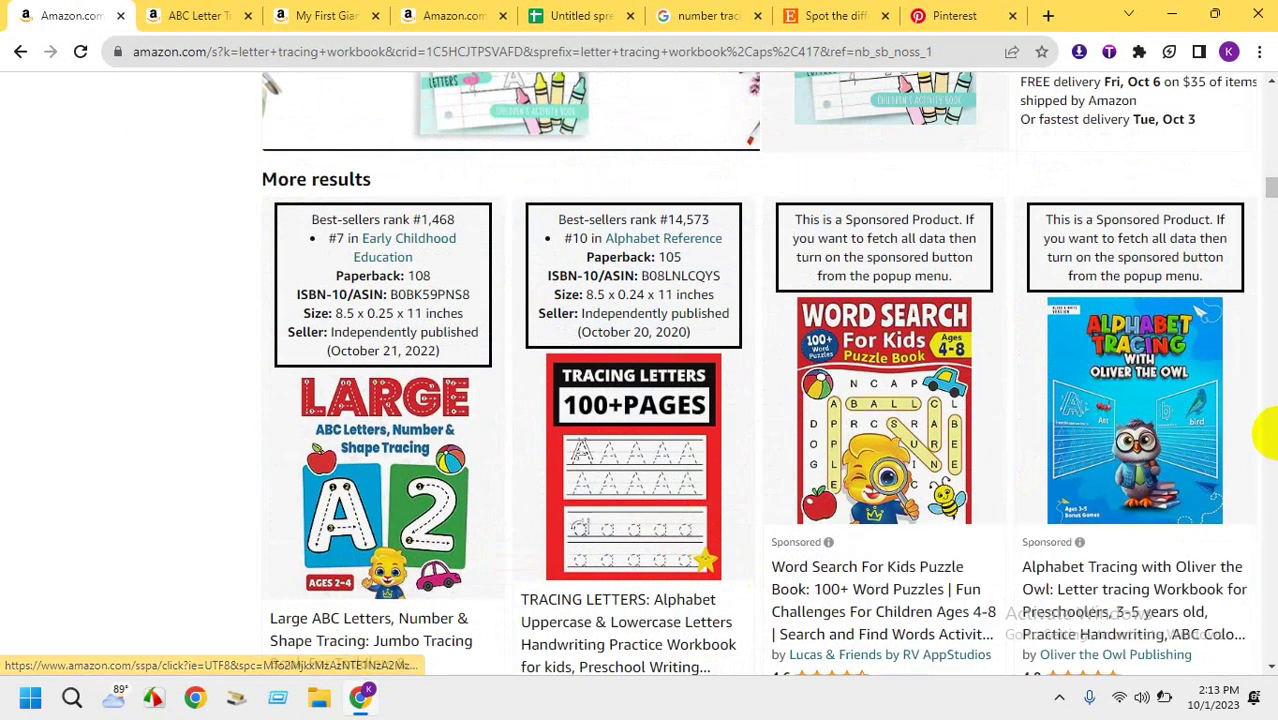
pyautogui.moveTo(340, 533)
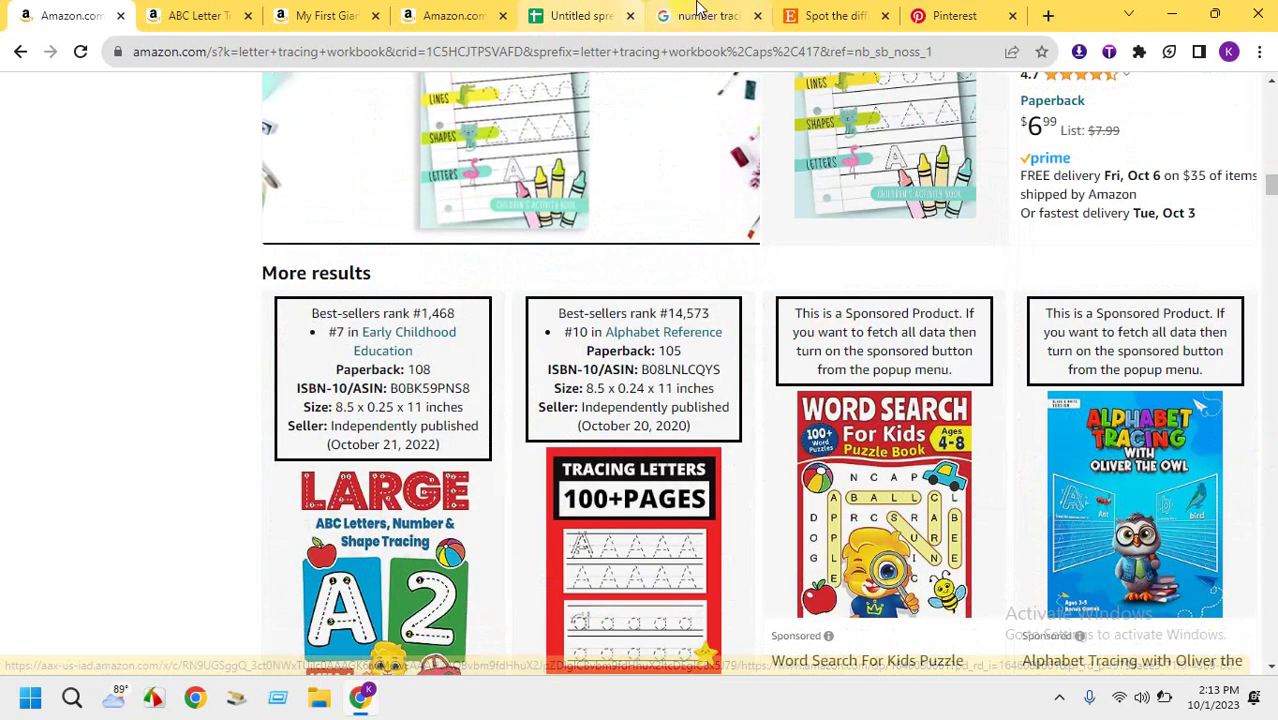
# Browse the Google Images results for "number tracing" to examine sample worksheet layouts
pyautogui.click(698, 15)
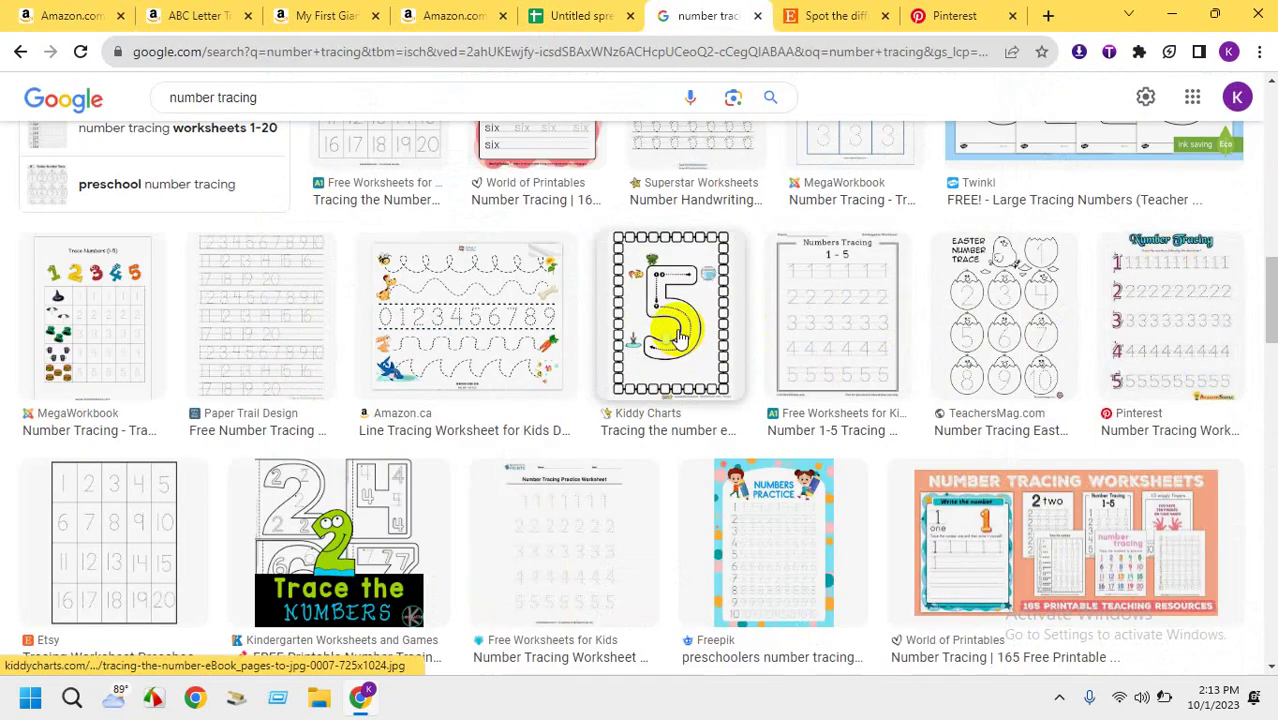
pyautogui.moveTo(680, 338)
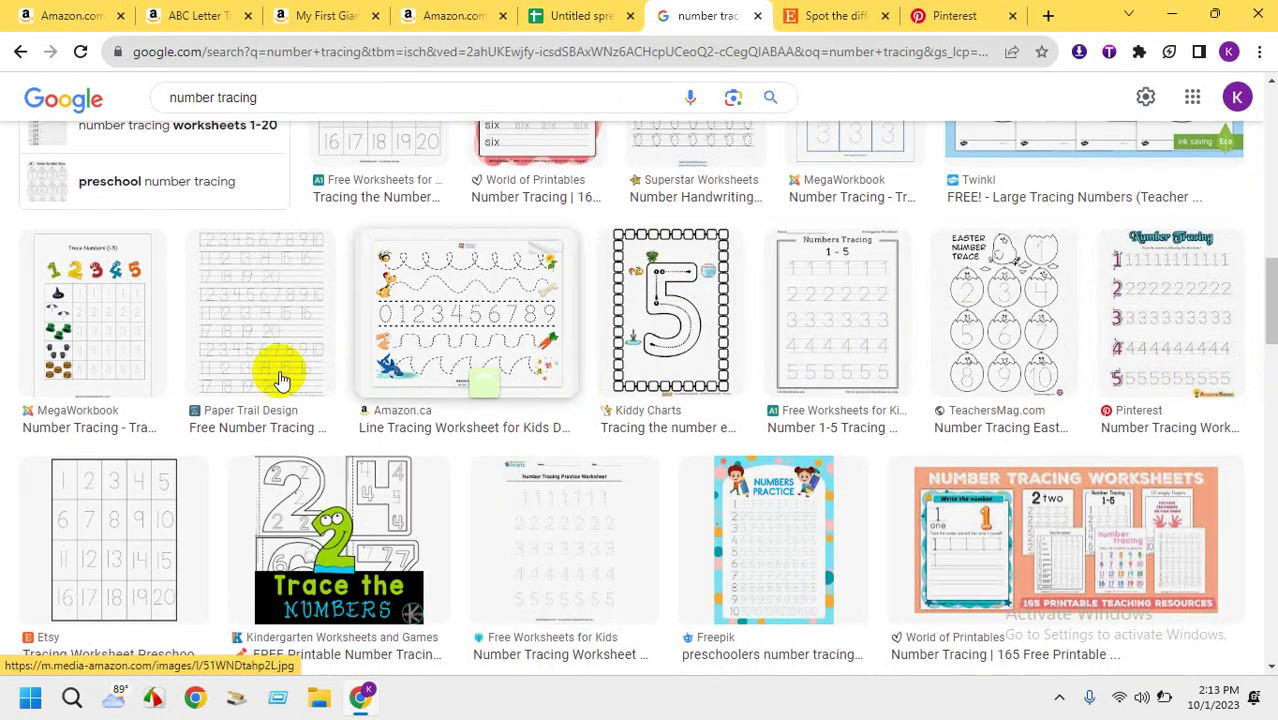
pyautogui.moveTo(1261, 314); pyautogui.dragTo(1107, 251)
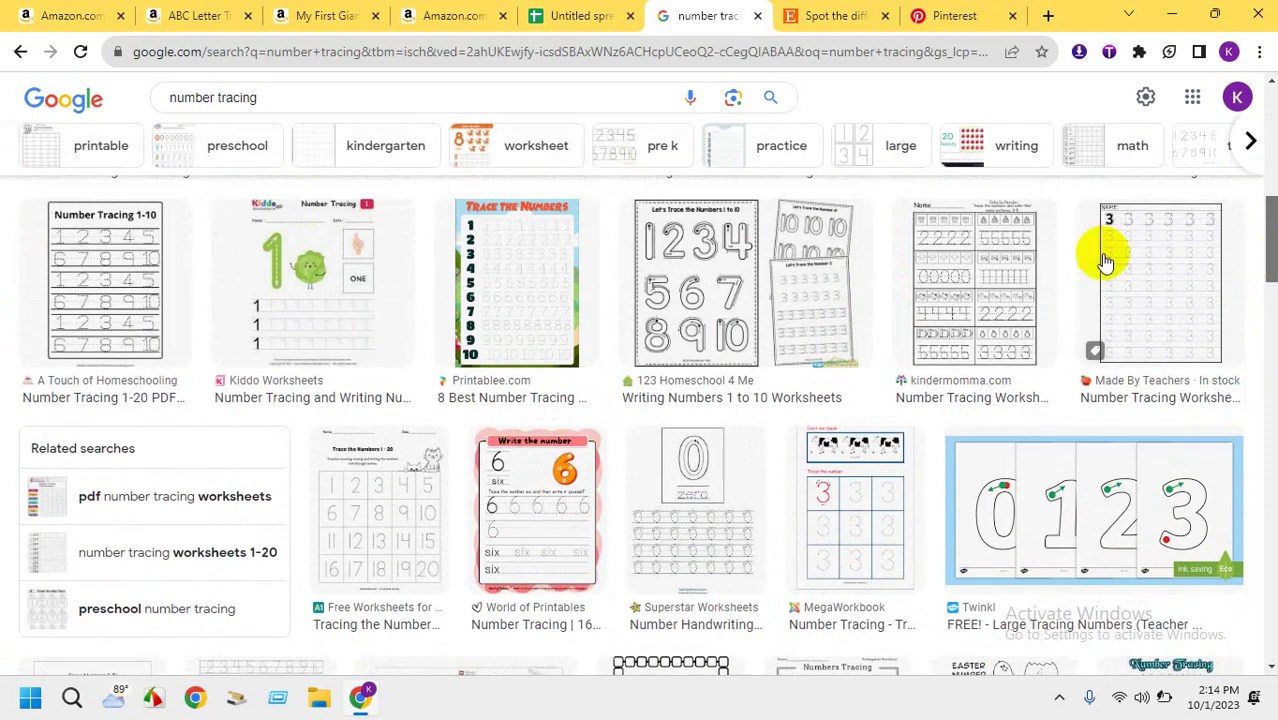
# Revisit the Amazon search results and the tracing workbook pages, and return to the spreadsheet's content lists
pyautogui.click(45, 15)
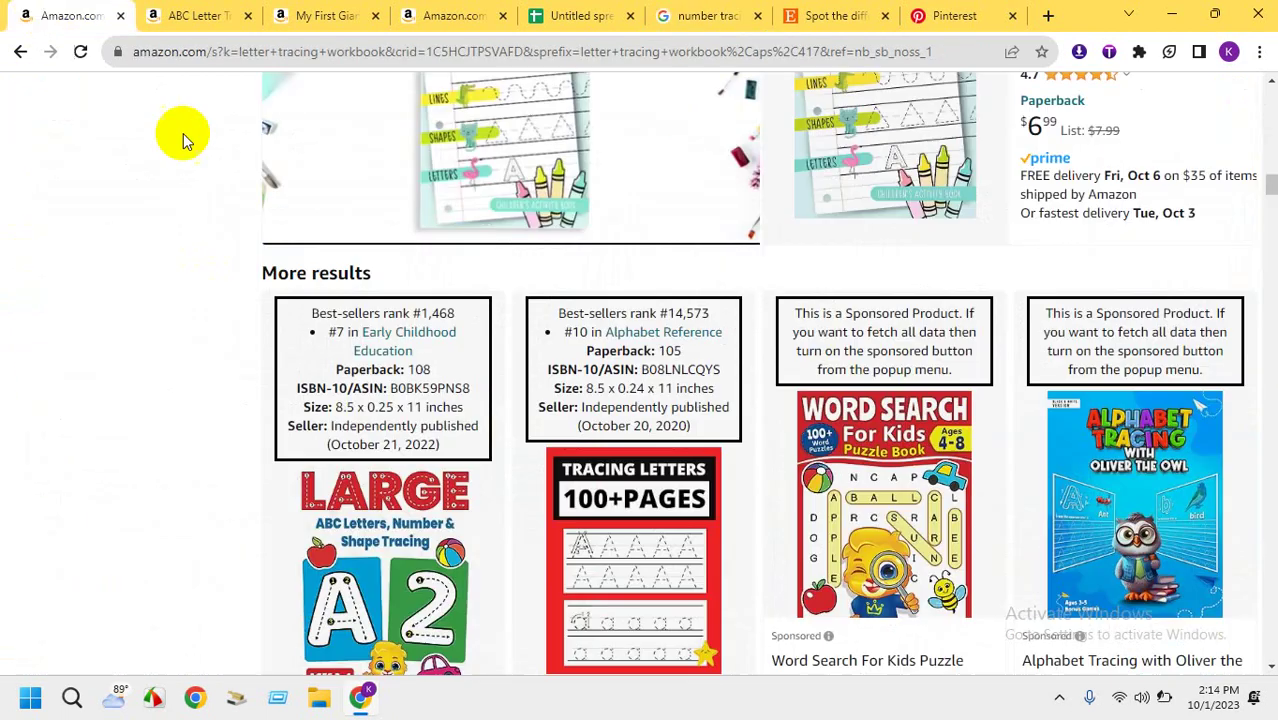
pyautogui.click(705, 22)
pyautogui.click(305, 15)
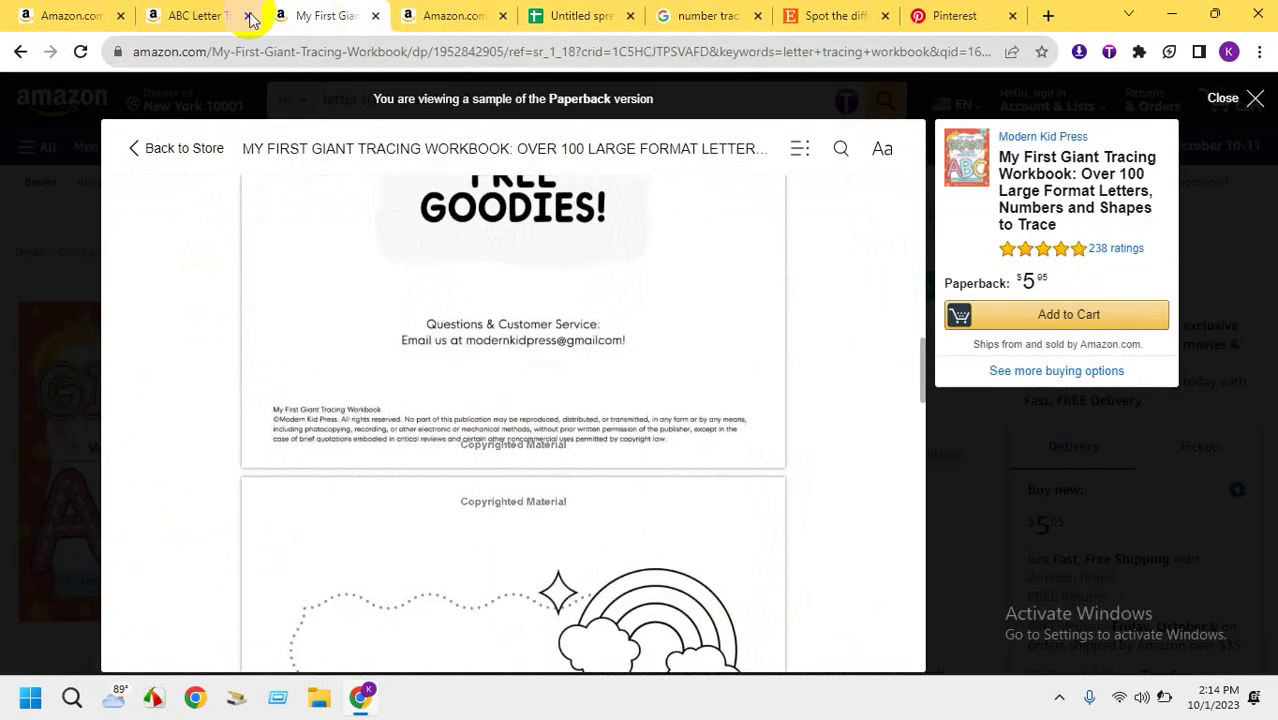
pyautogui.click(202, 15)
pyautogui.click(570, 15)
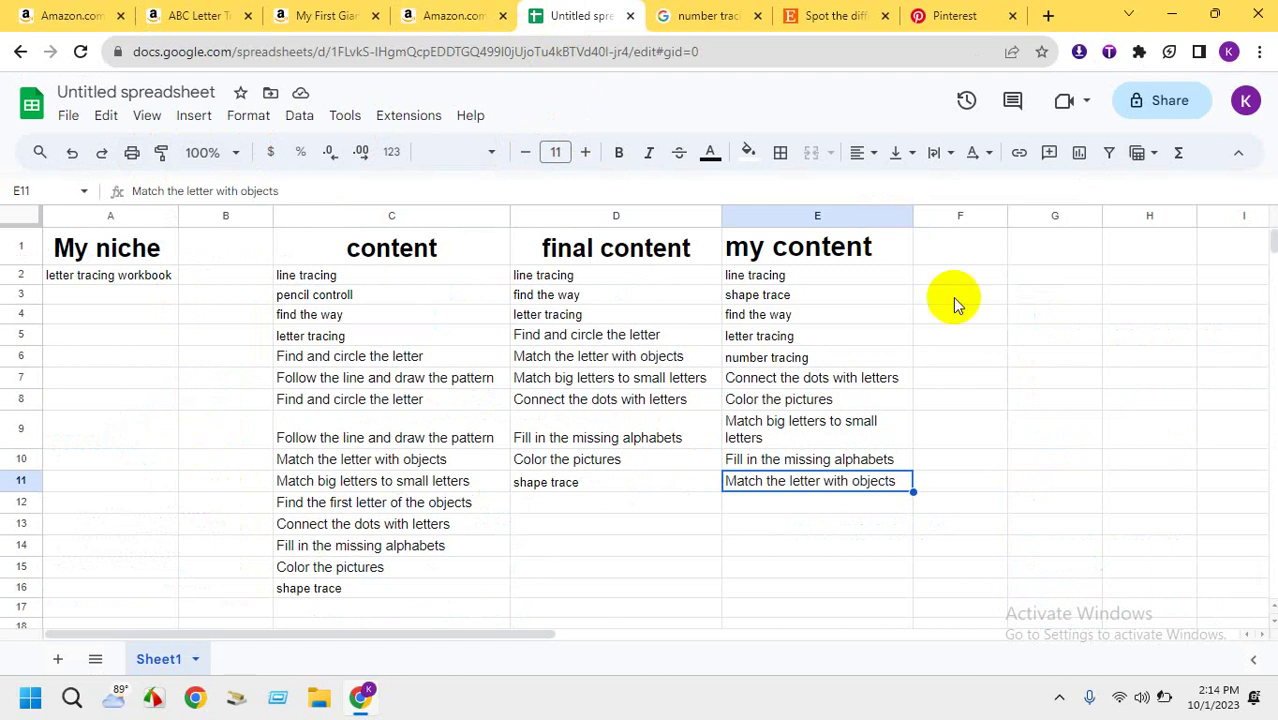
# Select the empty cell H5 in the spreadsheet and dismiss the low-battery notice
pyautogui.moveTo(1272, 241)
pyautogui.mouseDown()
pyautogui.moveTo(1270, 266)
pyautogui.moveTo(1264, 234)
pyautogui.mouseUp()
pyautogui.click(1130, 337)
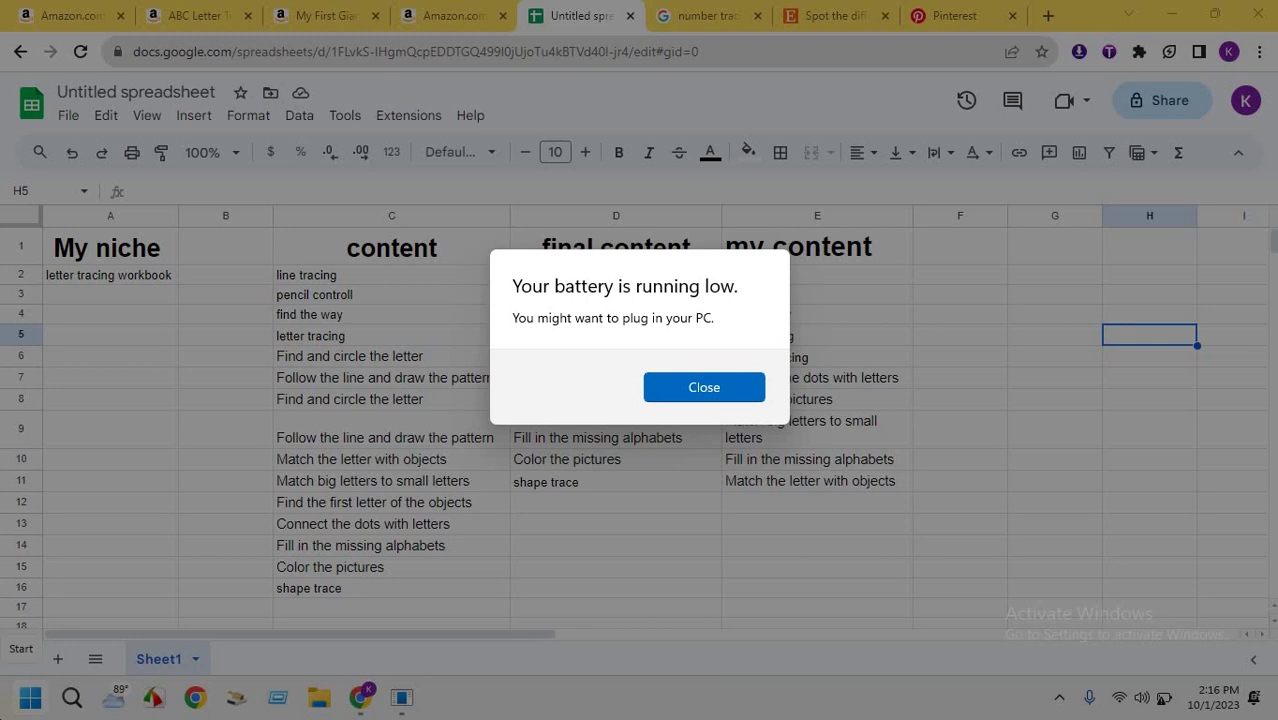
pyautogui.click(703, 388)
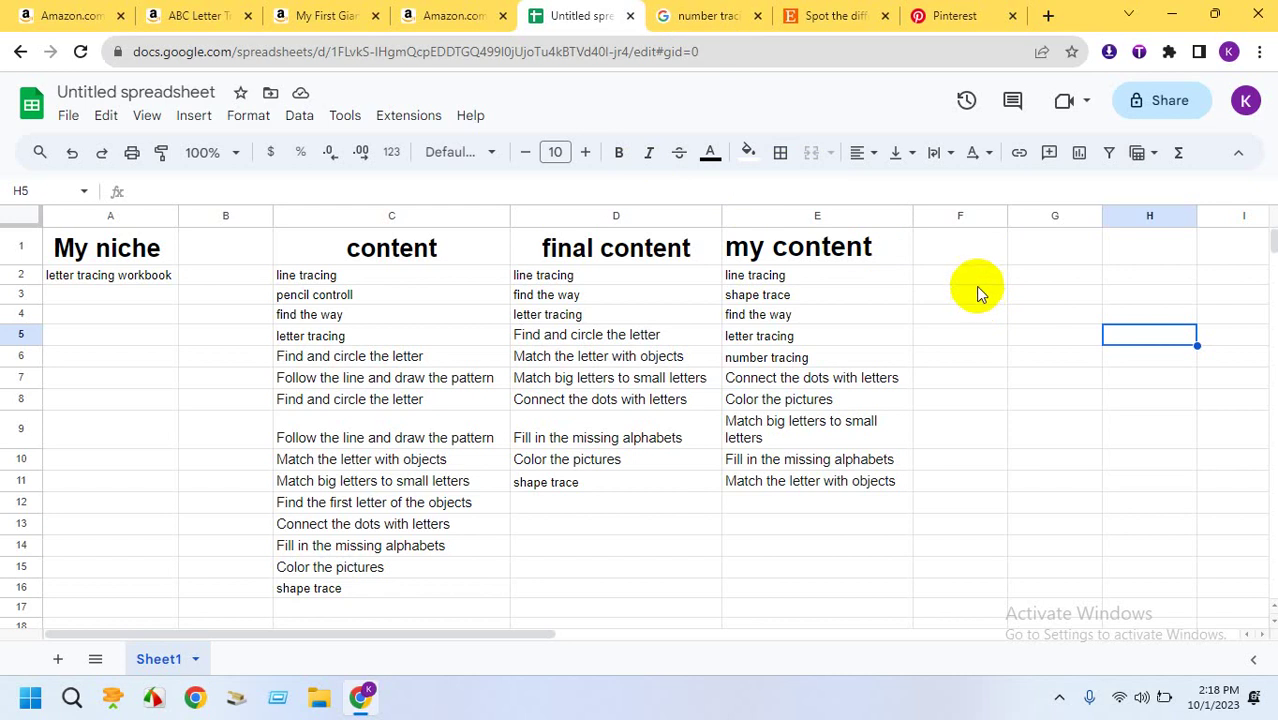
# Examine the cover in the ABC Activity Book & Alphabet Letter Tracing sample on Amazon and return to the spreadsheet
pyautogui.click(455, 12)
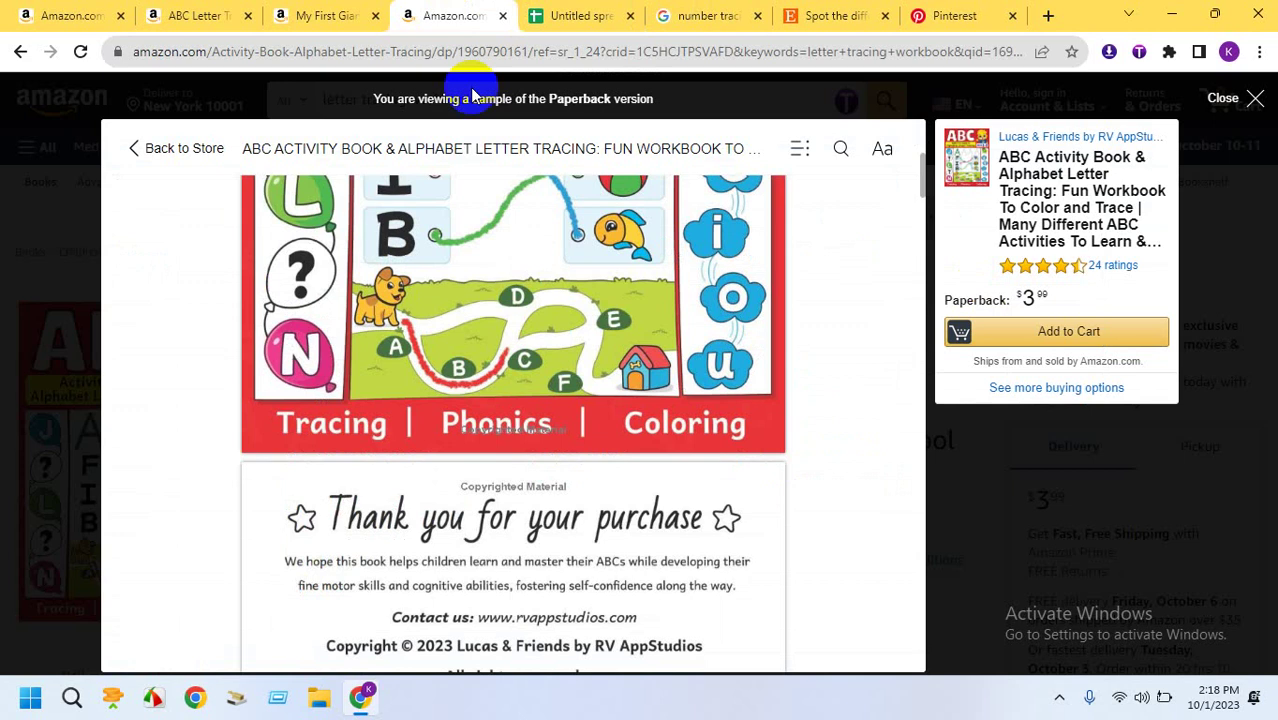
pyautogui.scroll(1, 632, 390)
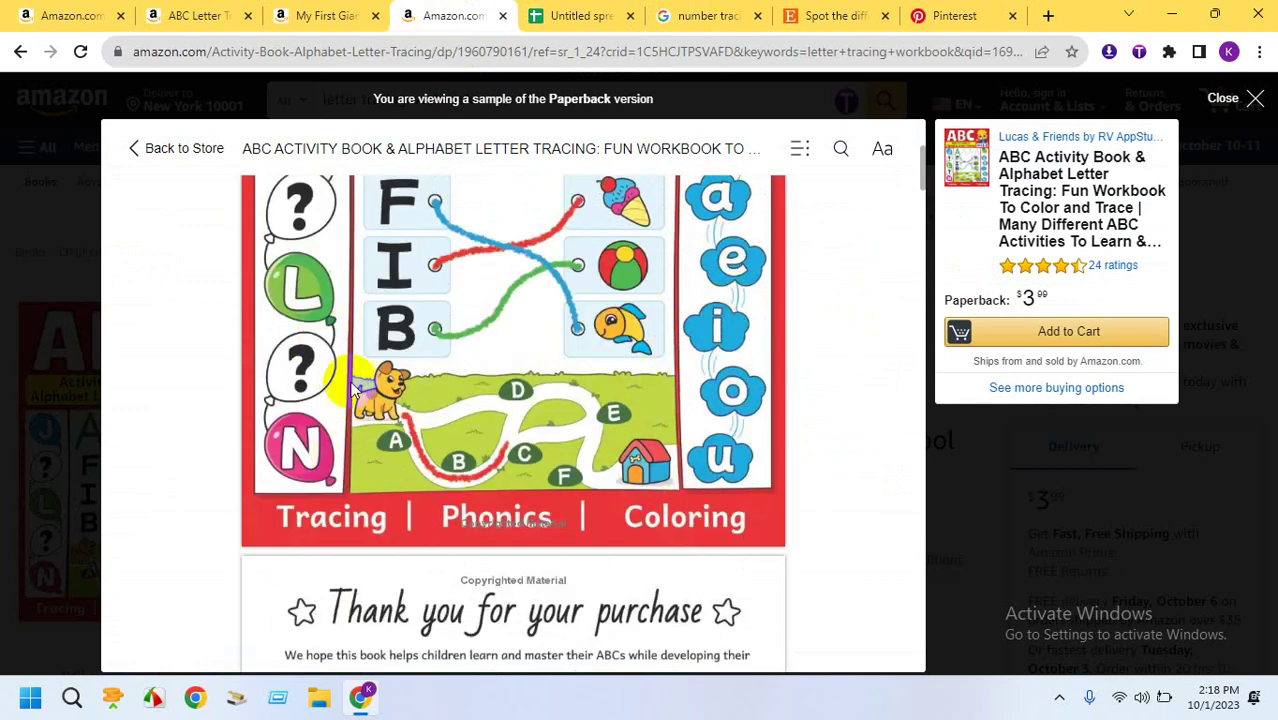
pyautogui.scroll(2, 357, 386)
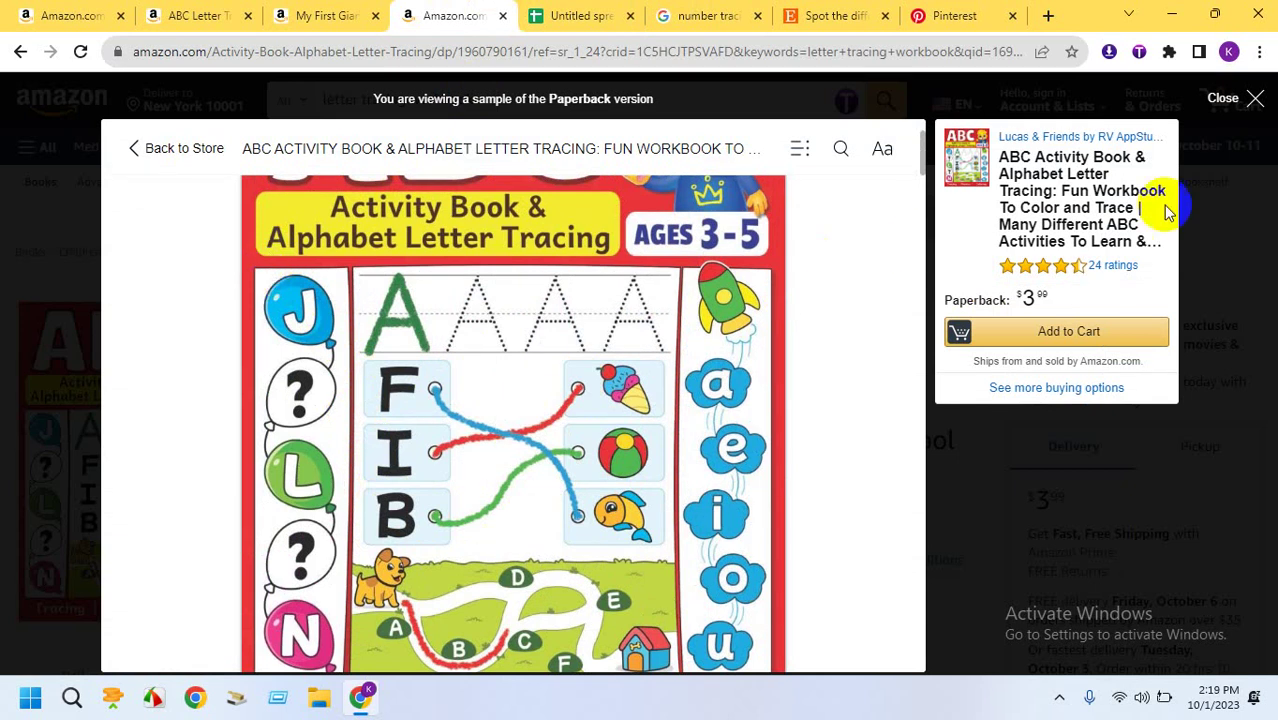
pyautogui.click(575, 20)
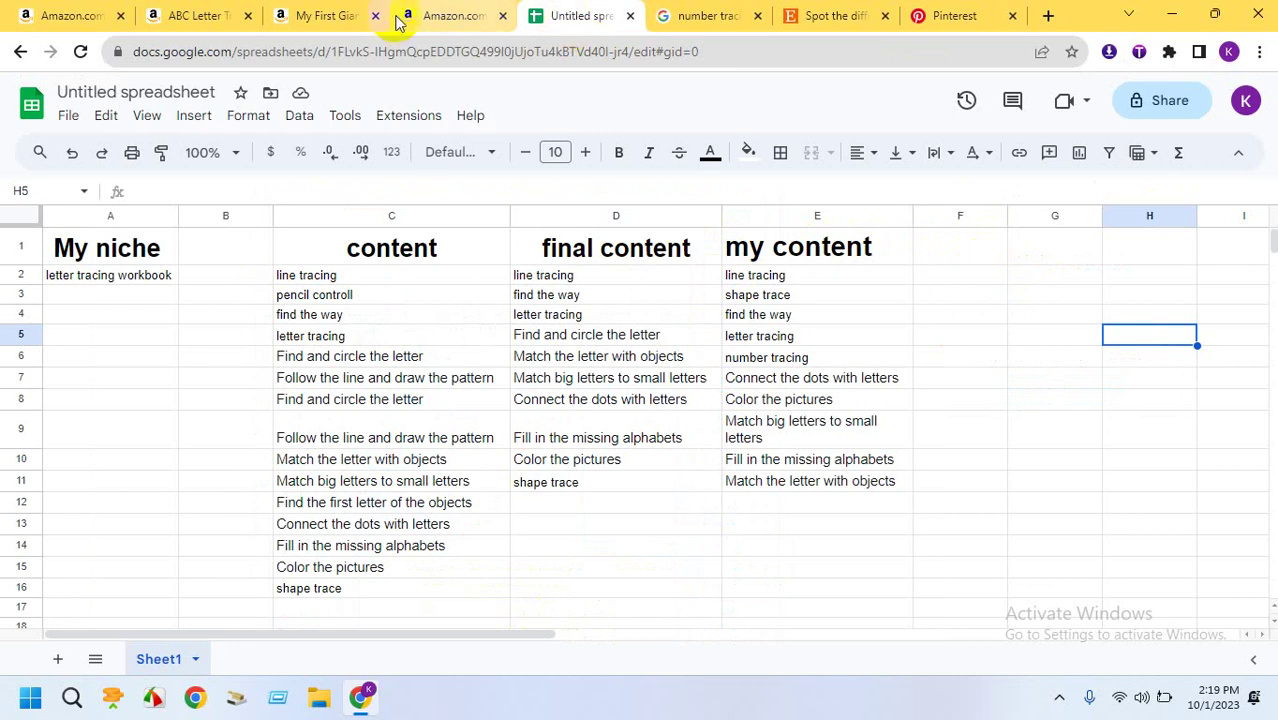
# Close the Amazon sample pages of My First Giant Tracing Workbook and the ABC Activity Book
pyautogui.click(324, 16)
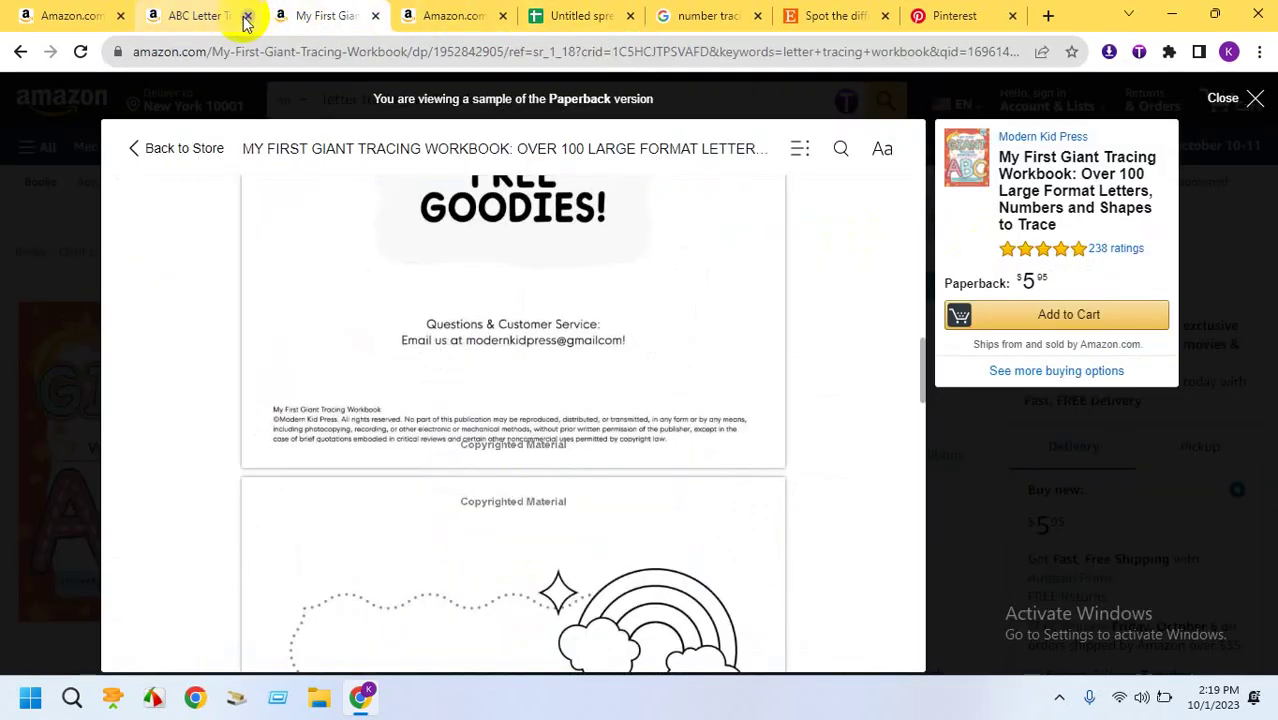
pyautogui.click(375, 16)
pyautogui.click(375, 16)
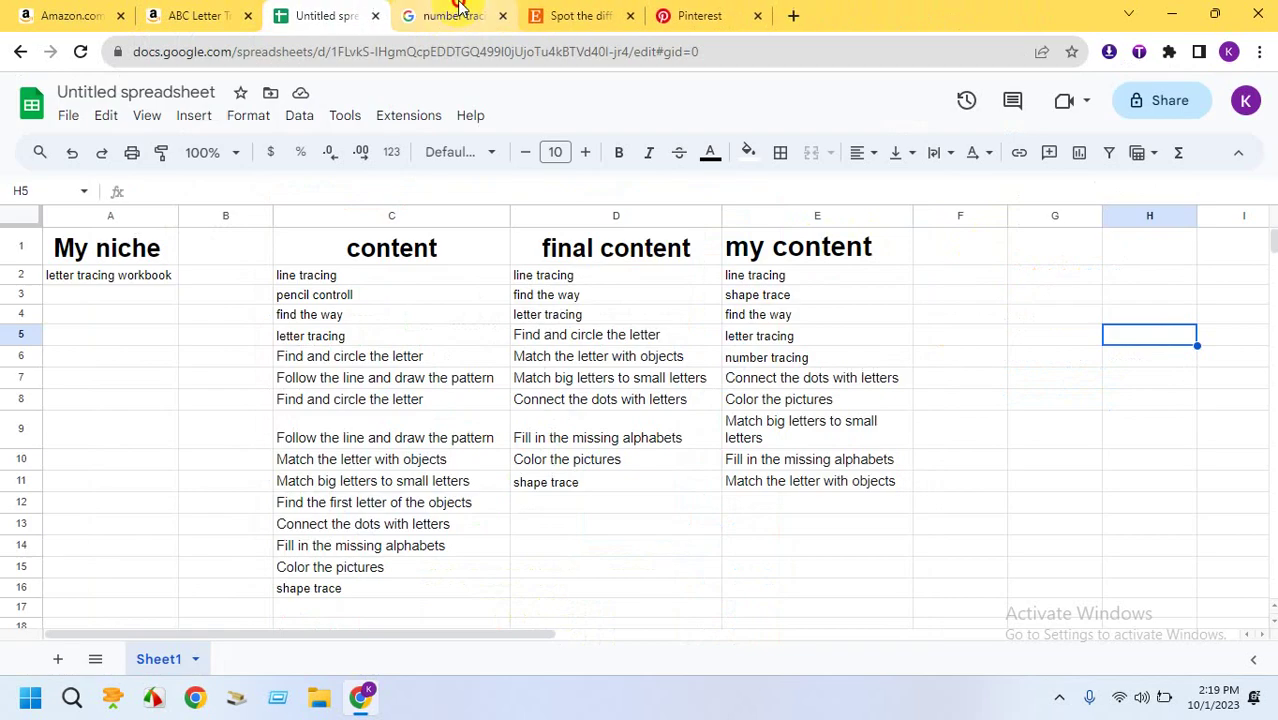
# Look through the open Google, Etsy and Pinterest pages and the ABC Letter Tracing product page, returning to the spreadsheet
pyautogui.click(452, 16)
pyautogui.click(578, 16)
pyautogui.click(680, 10)
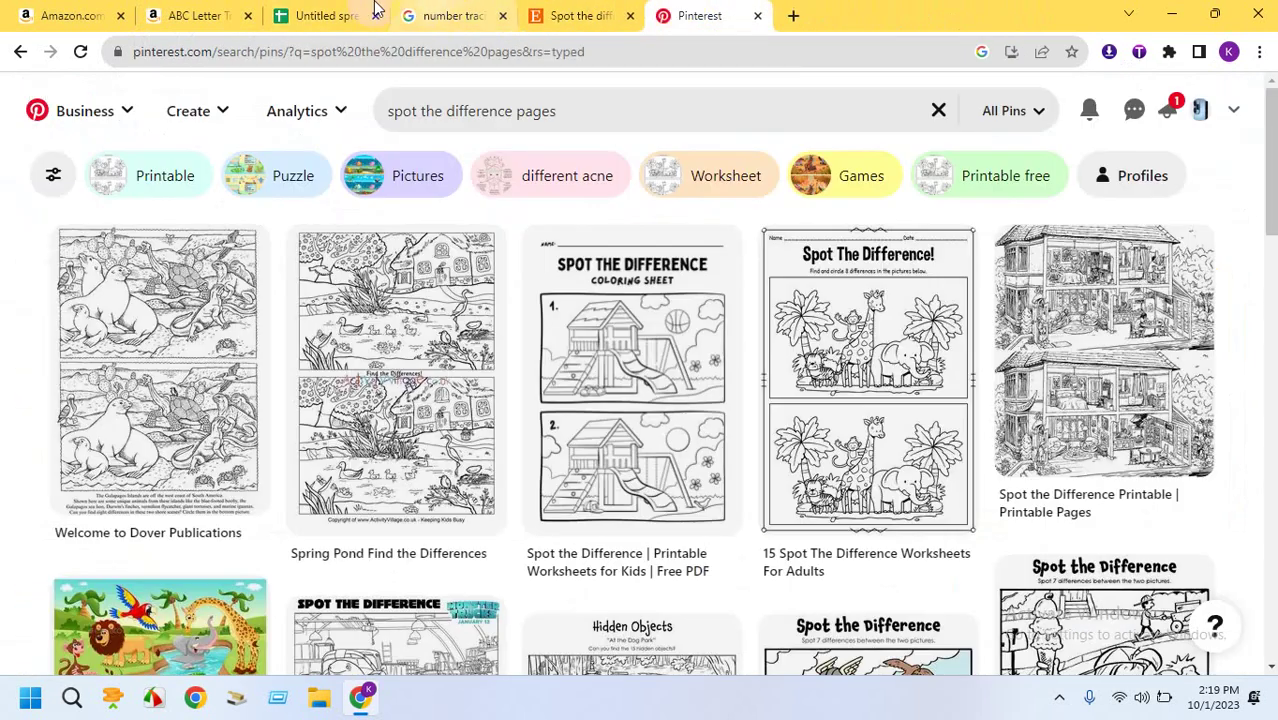
pyautogui.click(345, 15)
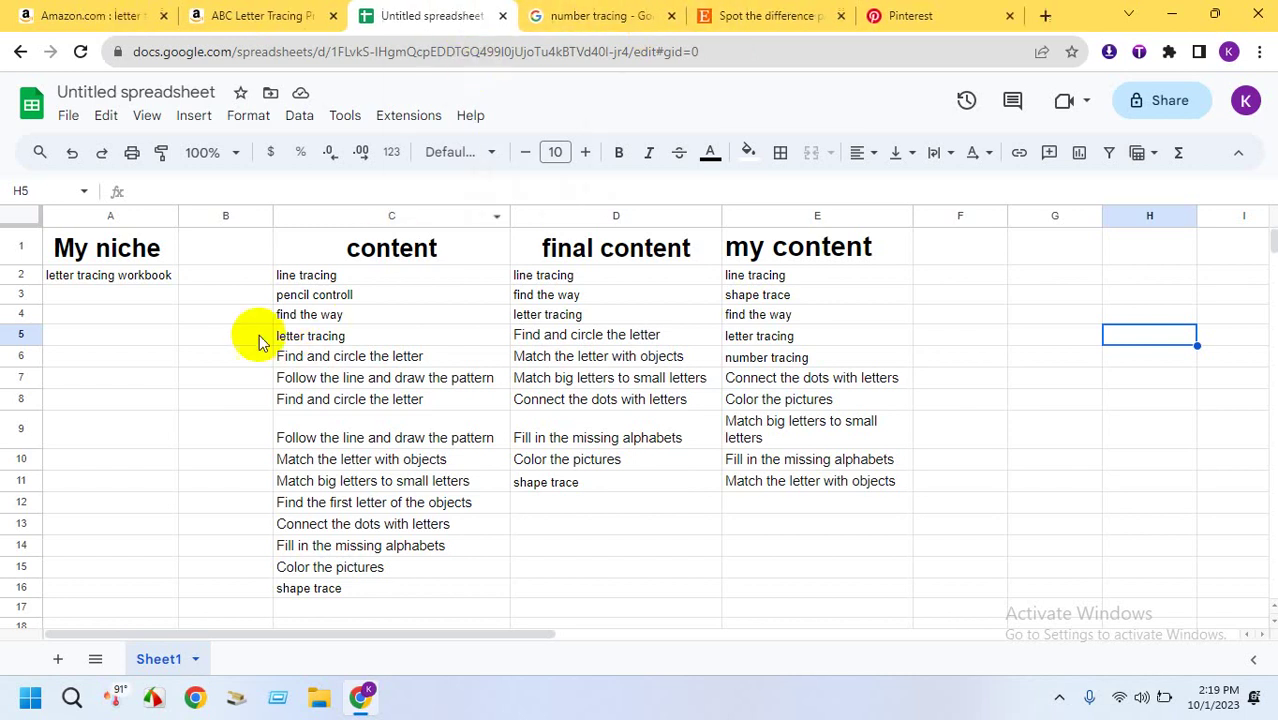
pyautogui.click(228, 12)
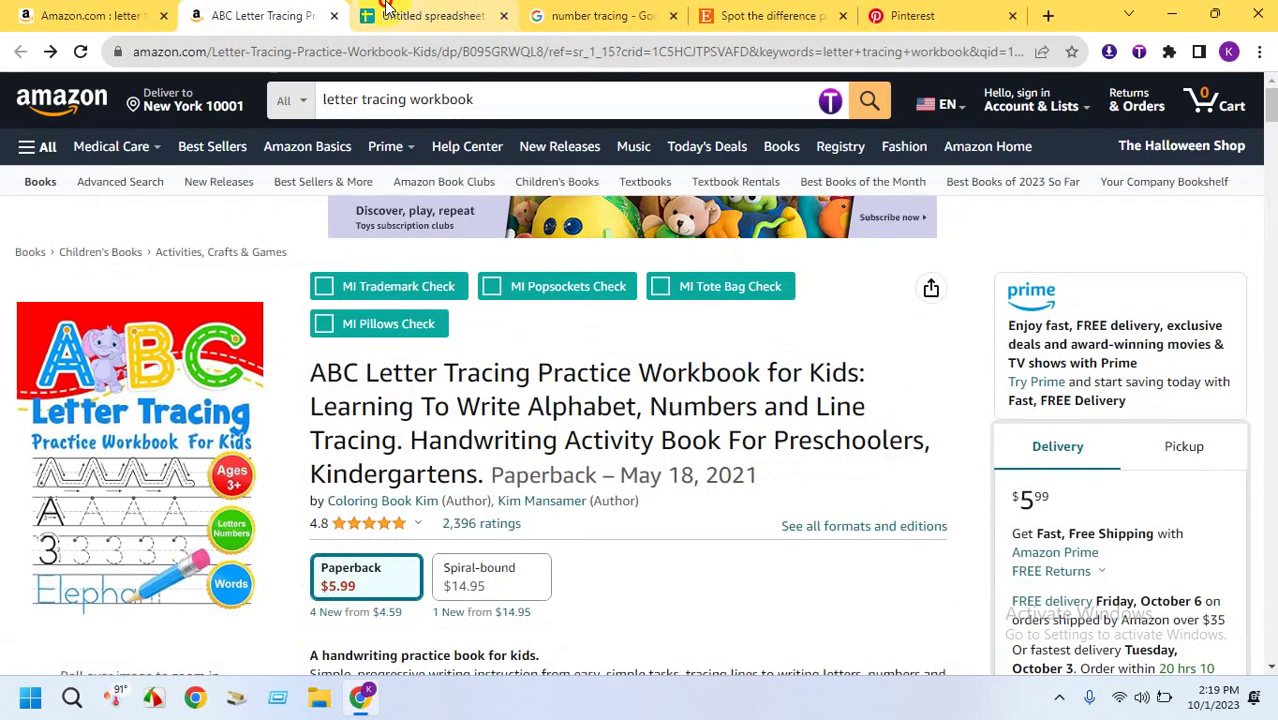
pyautogui.click(425, 15)
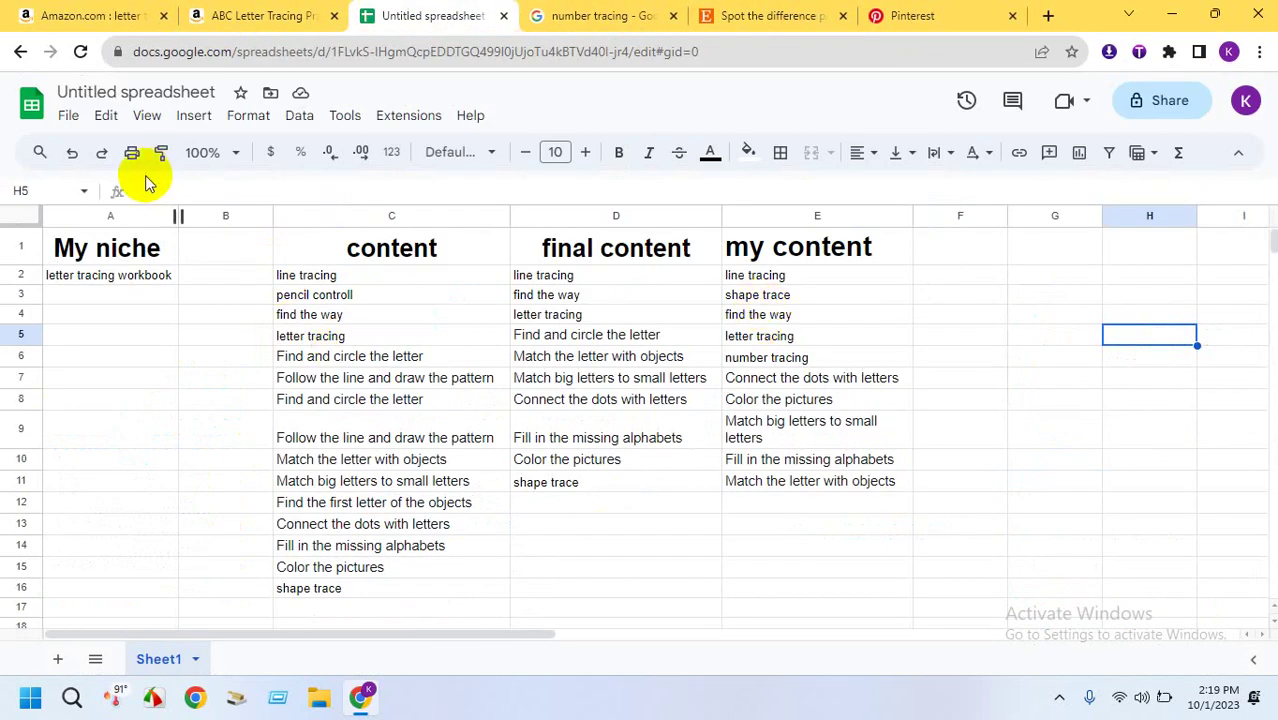
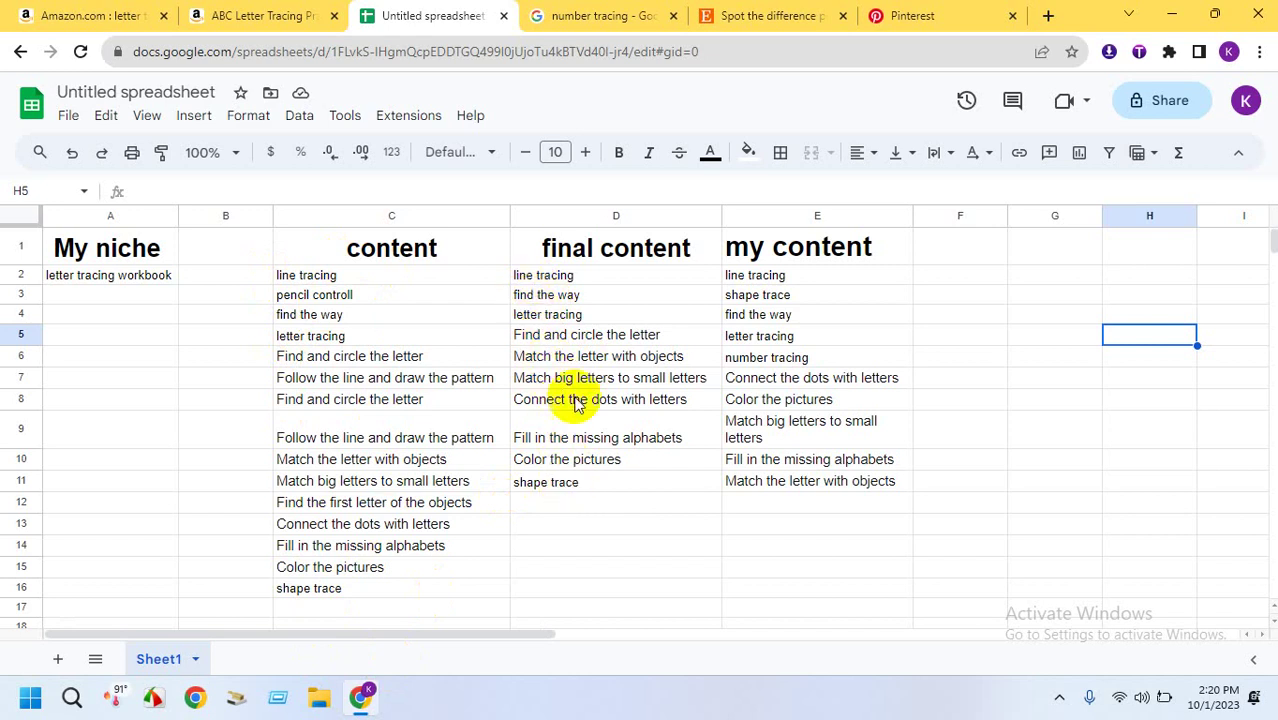
# Compare the spreadsheet's content lists with the Google number tracing images and the ABC Letter Tracing product page on Amazon
pyautogui.click(581, 17)
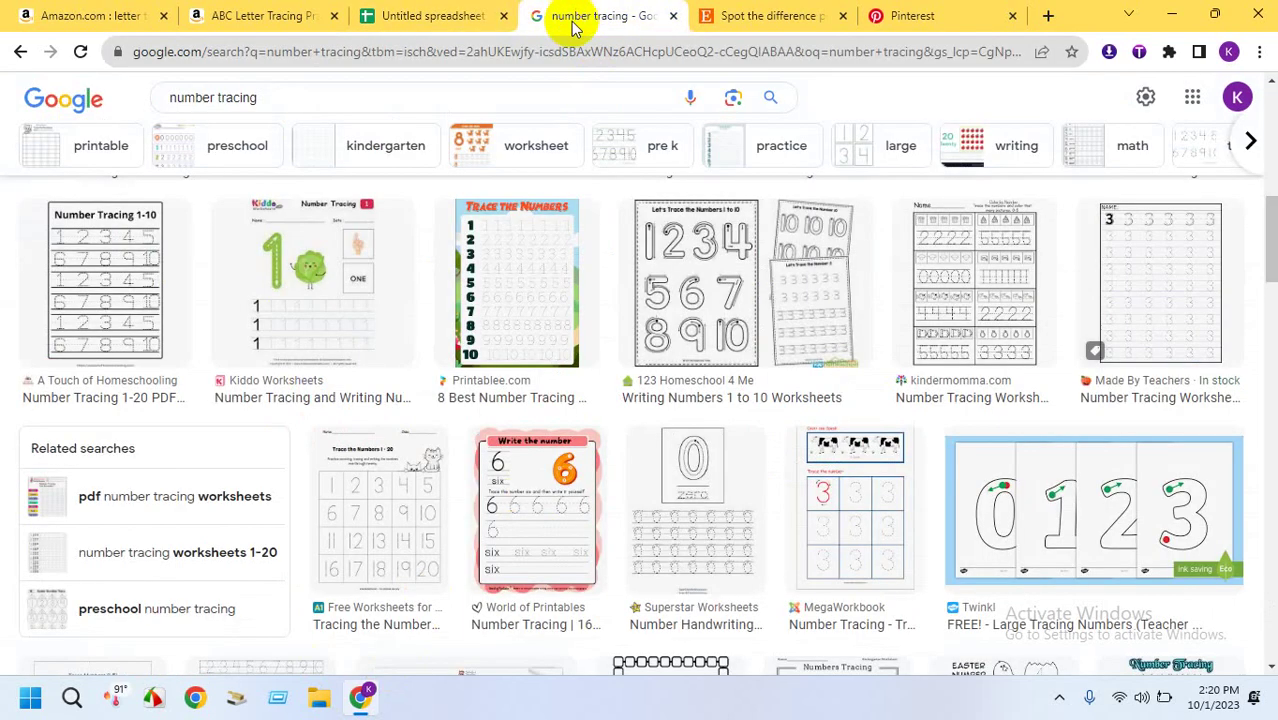
pyautogui.click(432, 15)
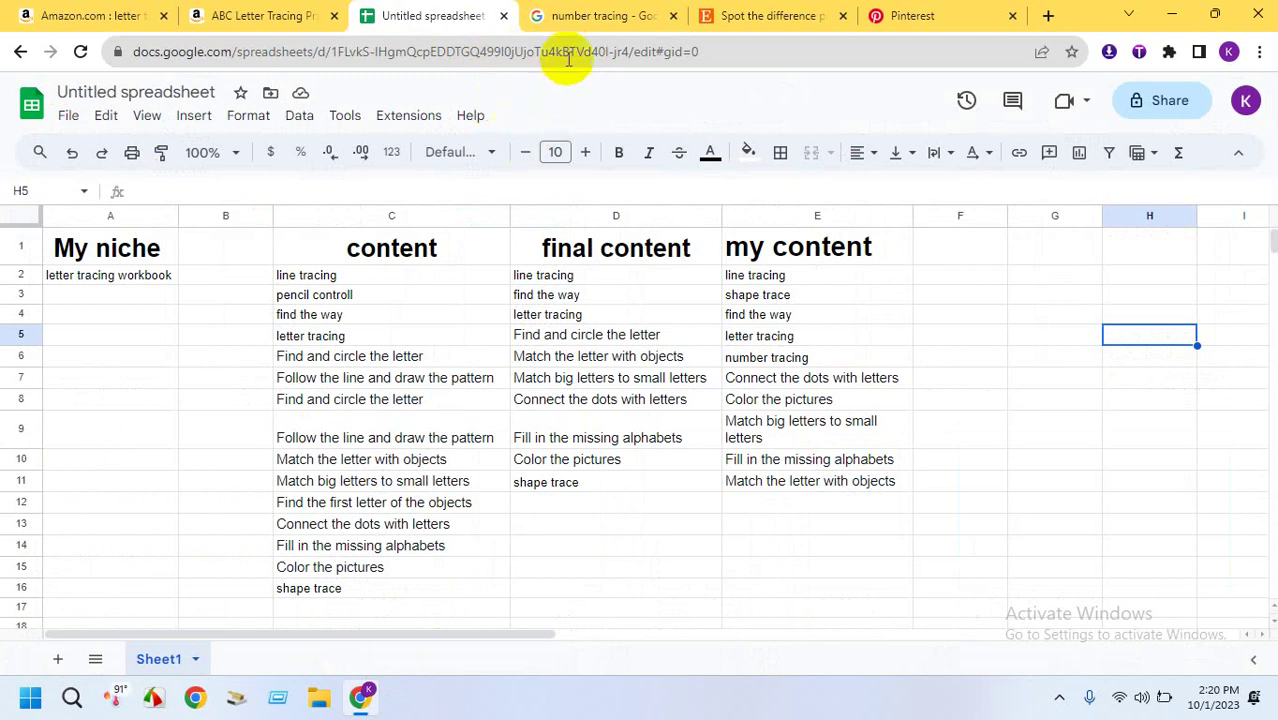
pyautogui.click(563, 22)
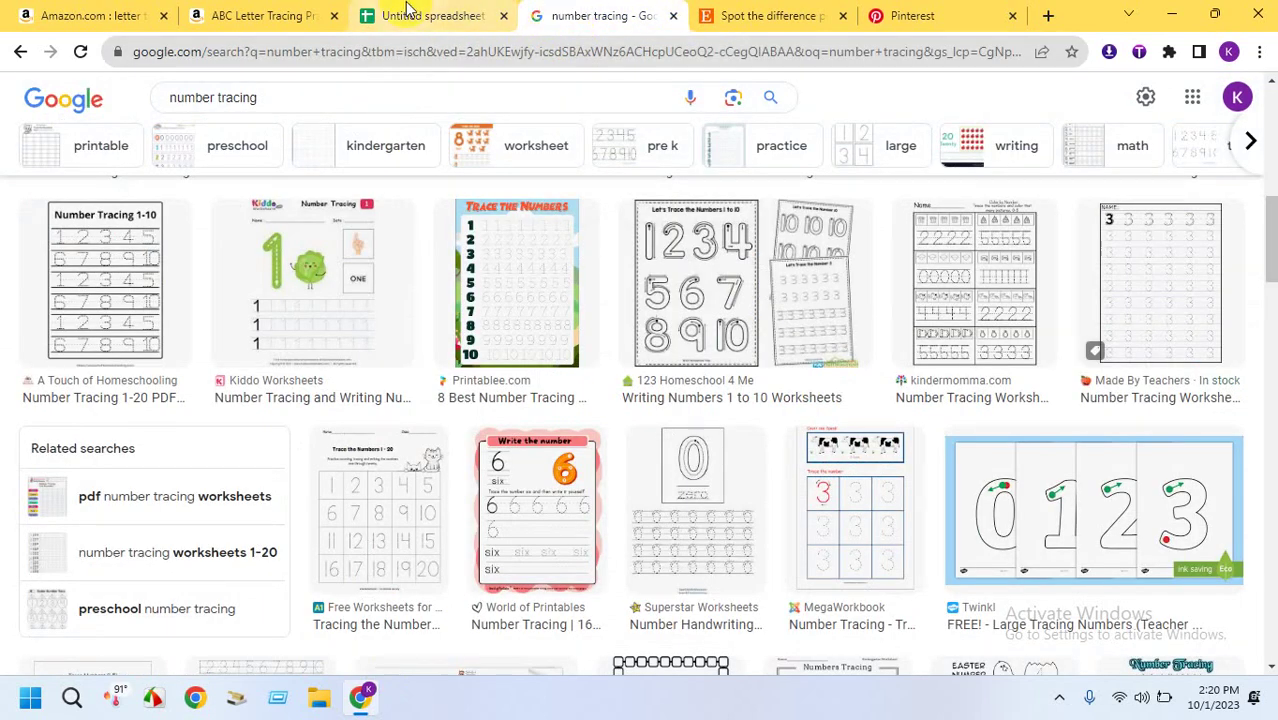
pyautogui.click(300, 14)
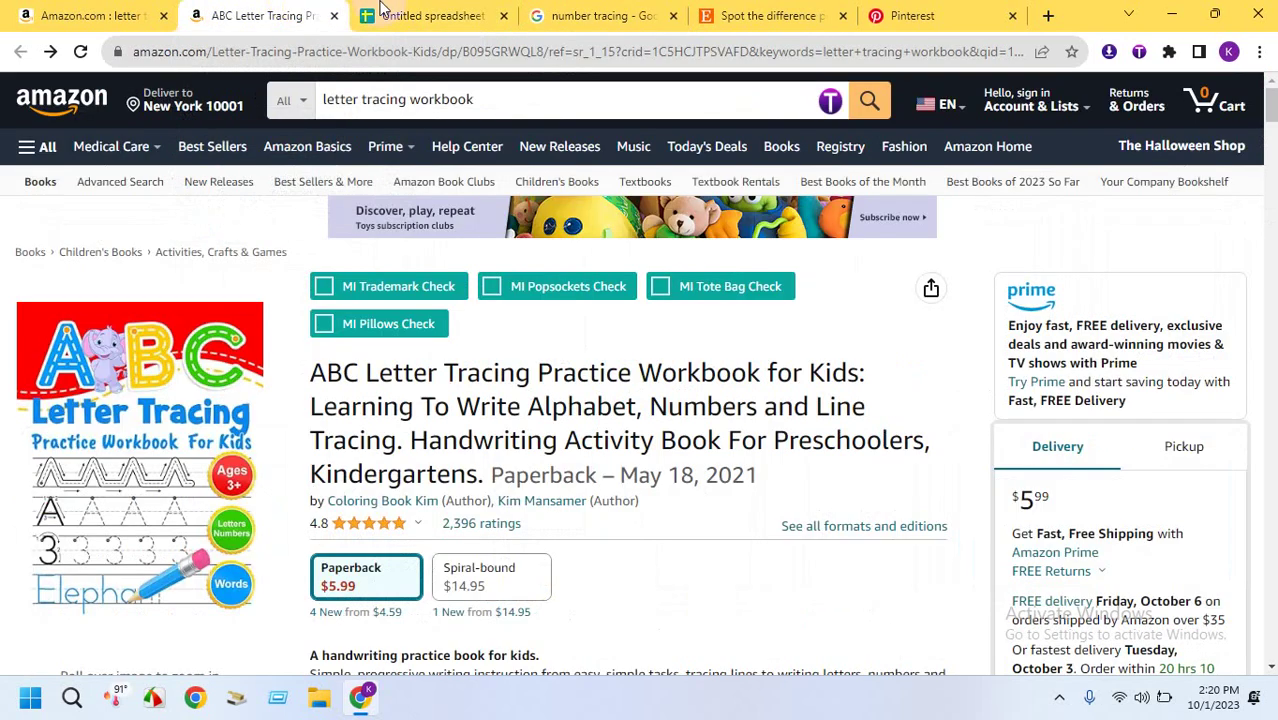
pyautogui.click(380, 10)
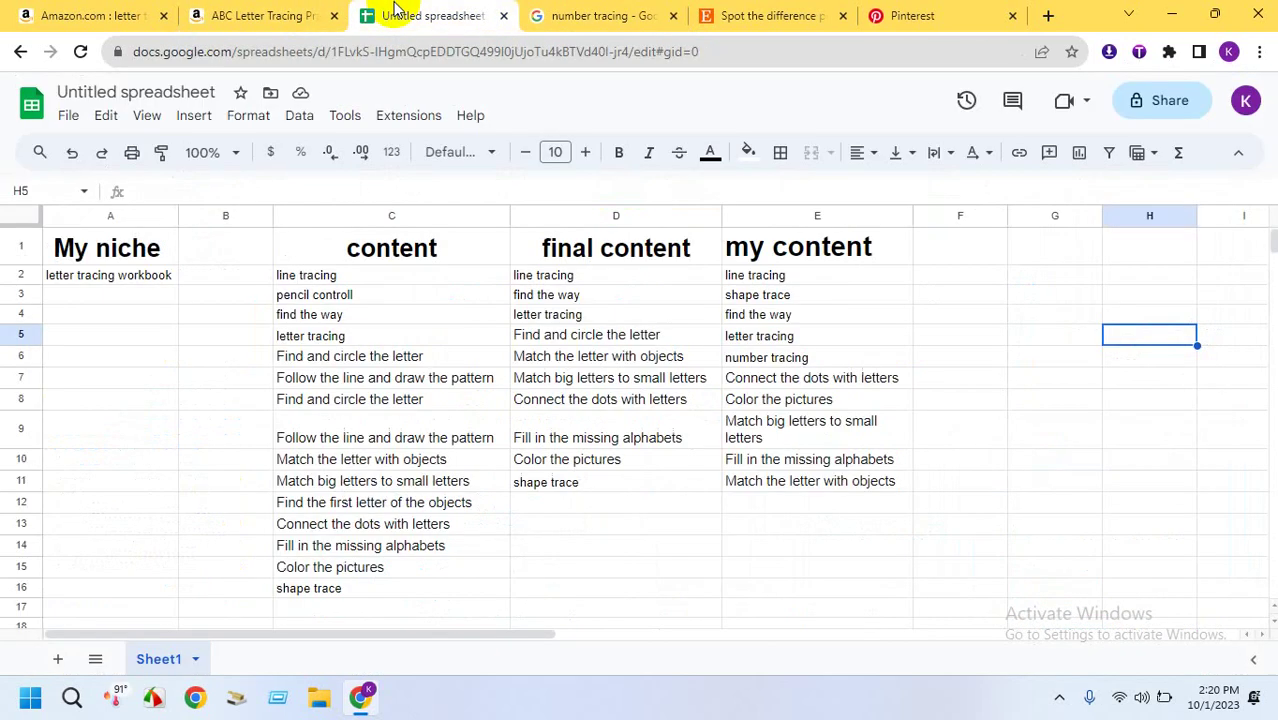
pyautogui.click(300, 24)
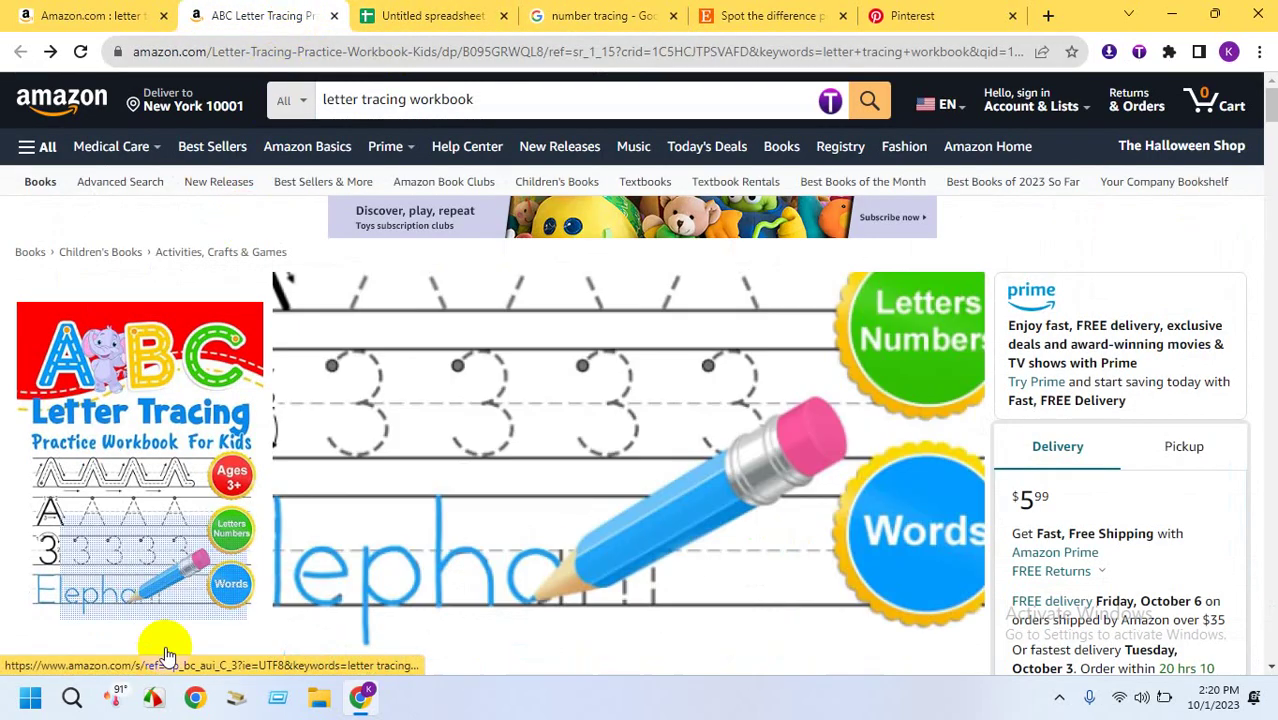
# Create a folder named content research in the Downloads folder using File Explorer
pyautogui.click(318, 698)
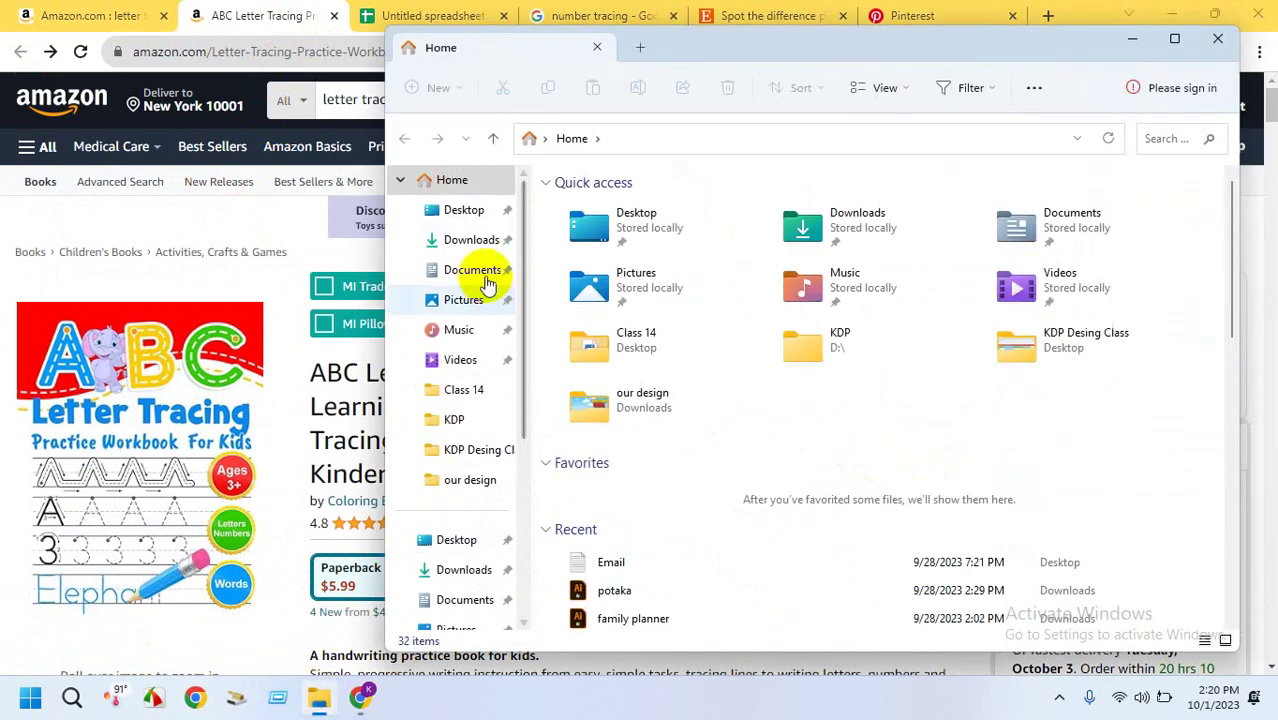
pyautogui.click(465, 241)
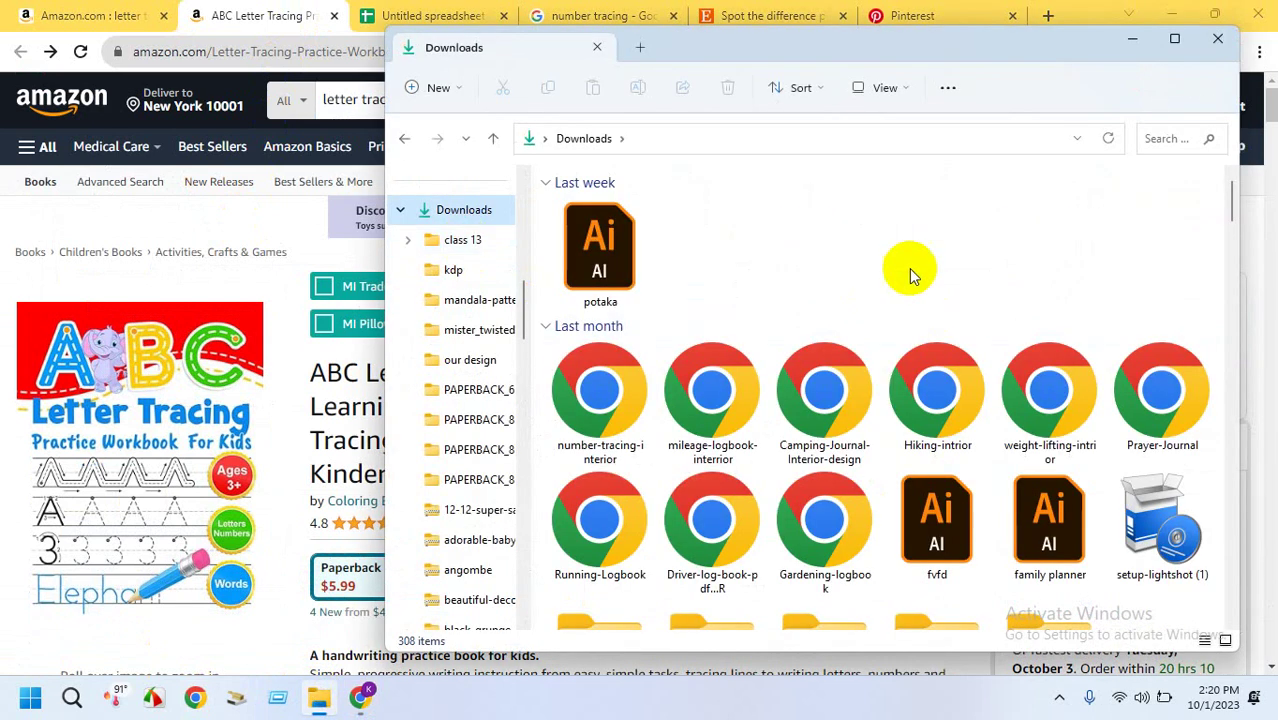
pyautogui.rightClick(877, 245)
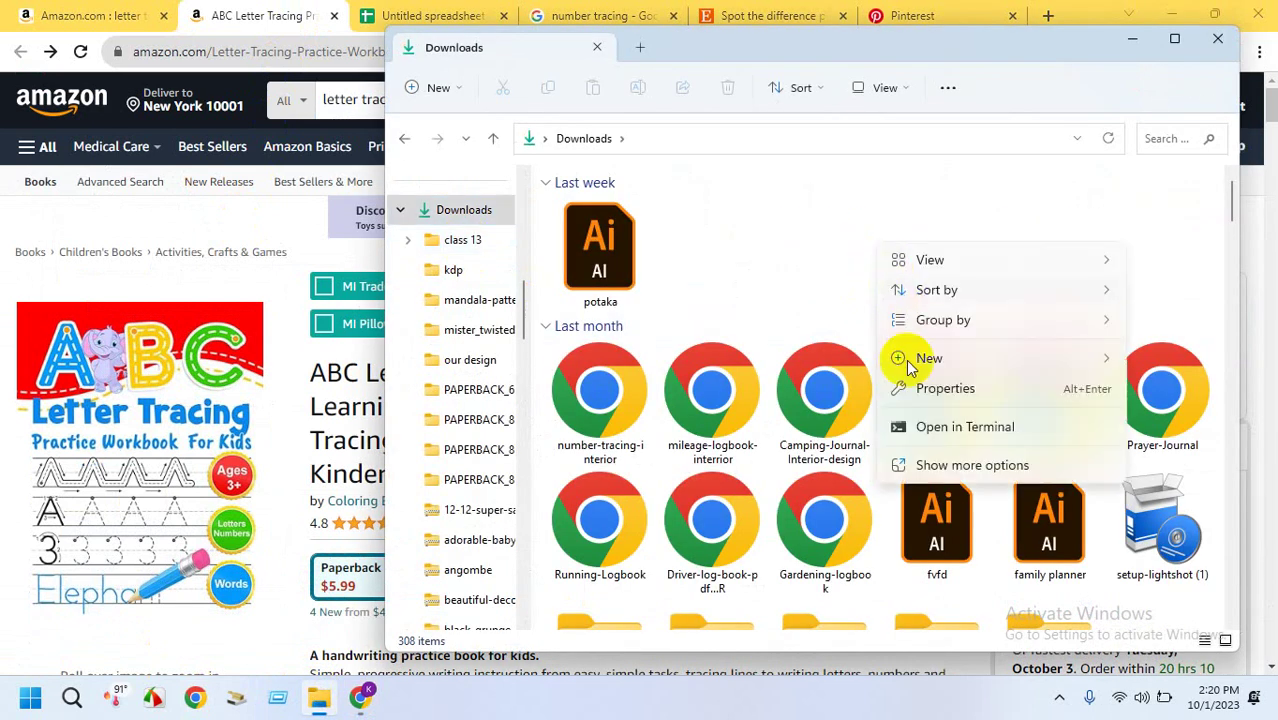
pyautogui.moveTo(929, 358)
pyautogui.click(822, 362)
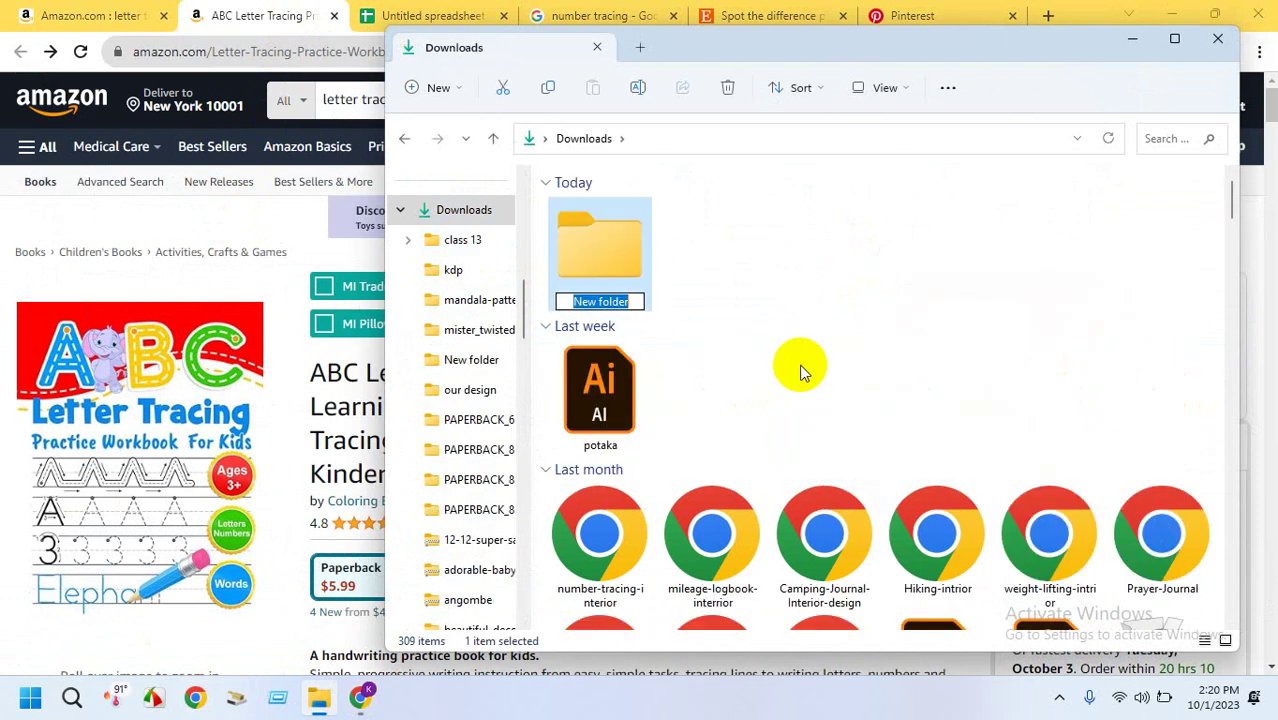
pyautogui.write('conten')
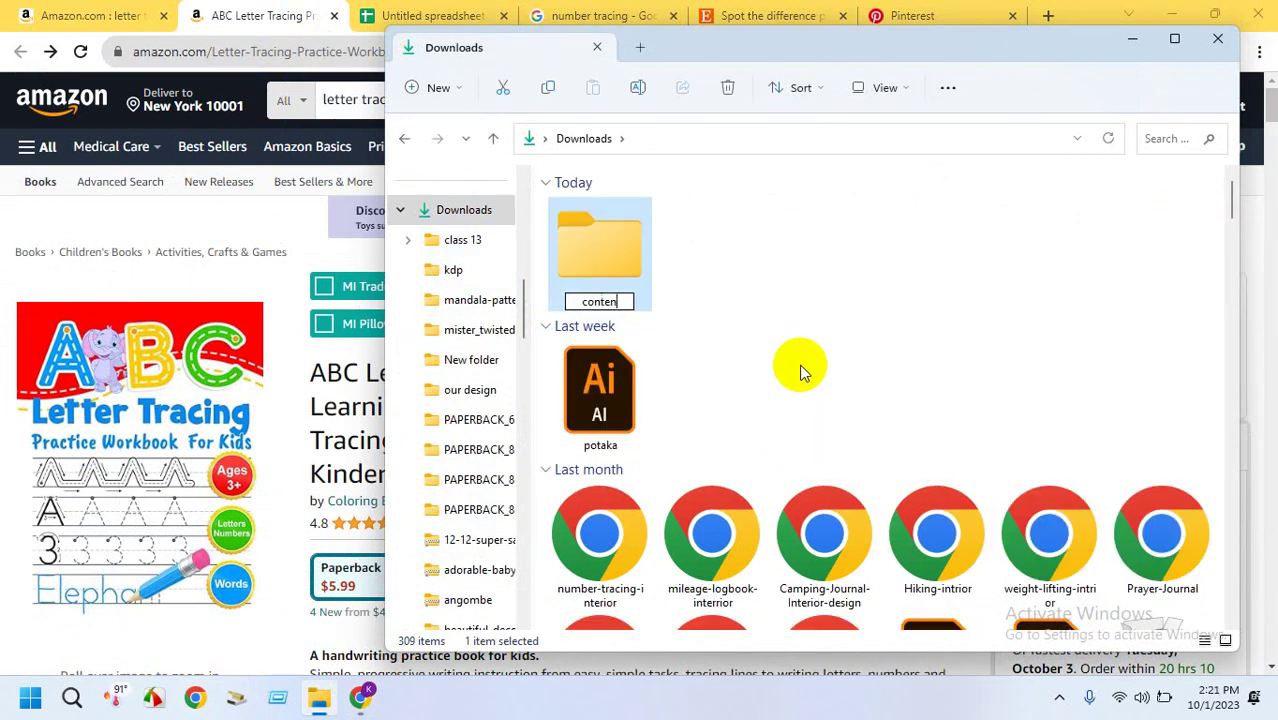
pyautogui.write('t research')
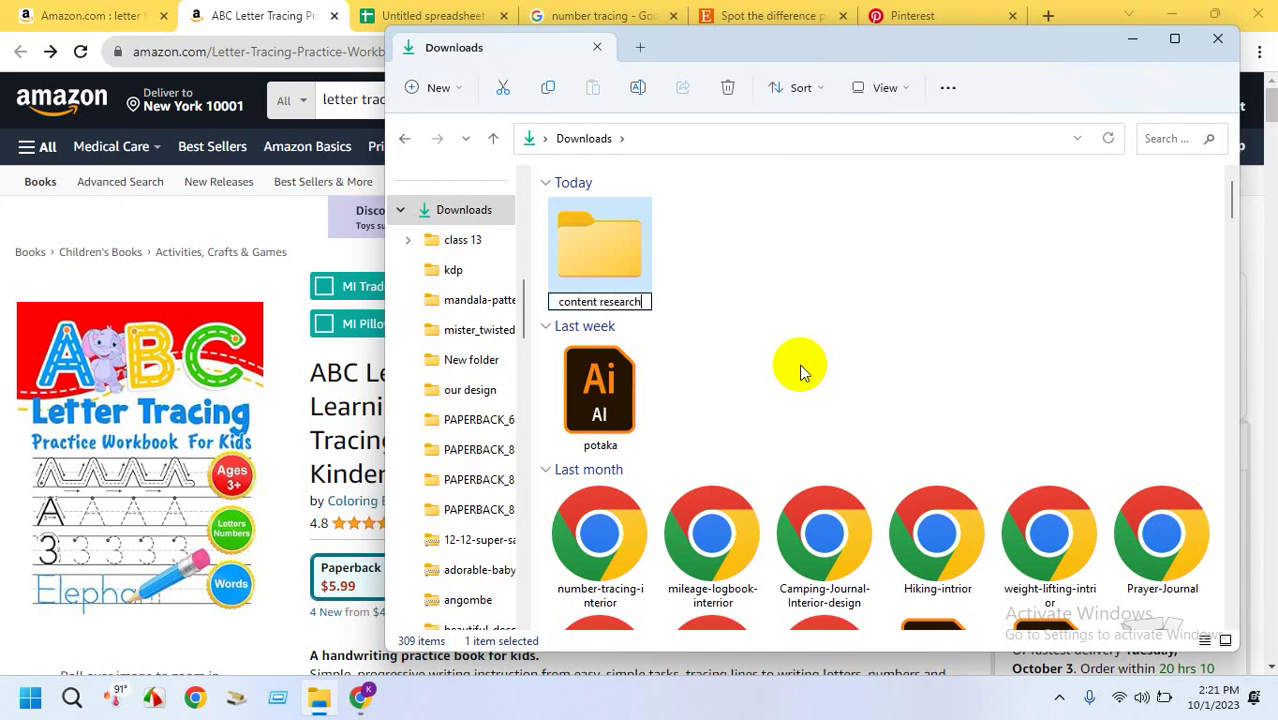
pyautogui.press('Return')
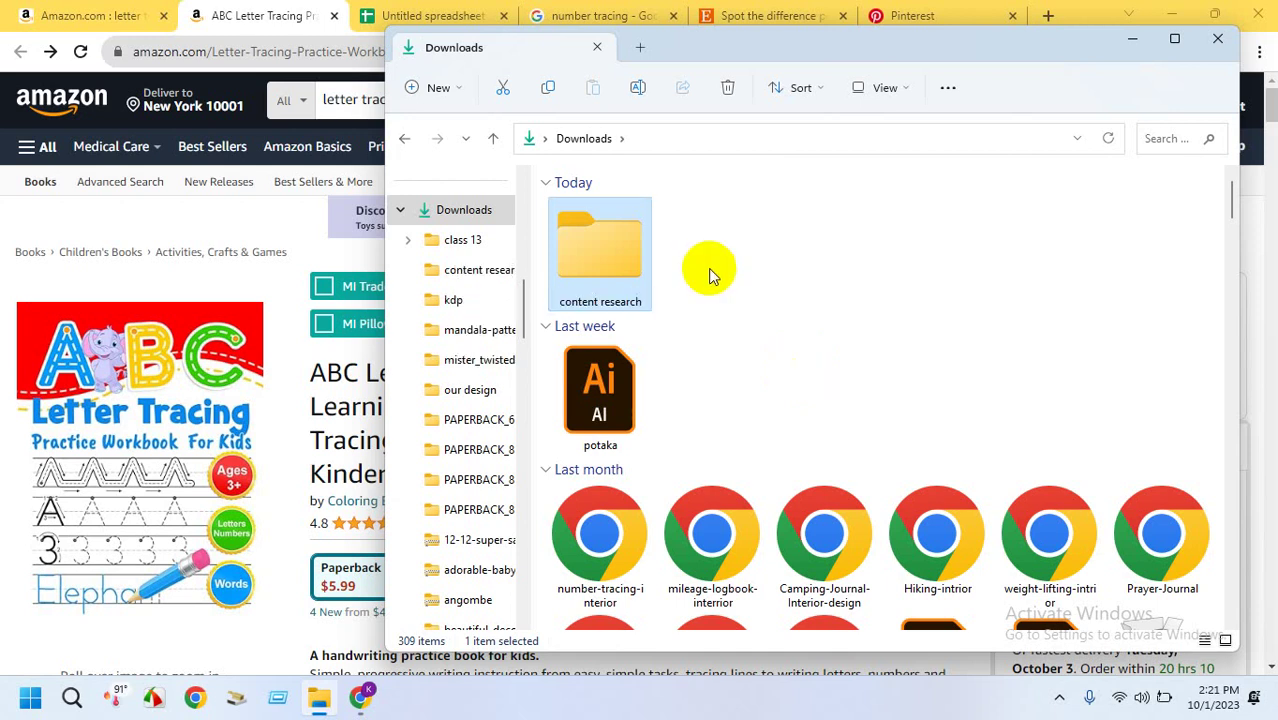
# Open the content research folder and create a new subfolder inside it
pyautogui.doubleClick(612, 245)
pyautogui.moveTo(686, 52); pyautogui.dragTo(682, 157)
pyautogui.rightClick(682, 500)
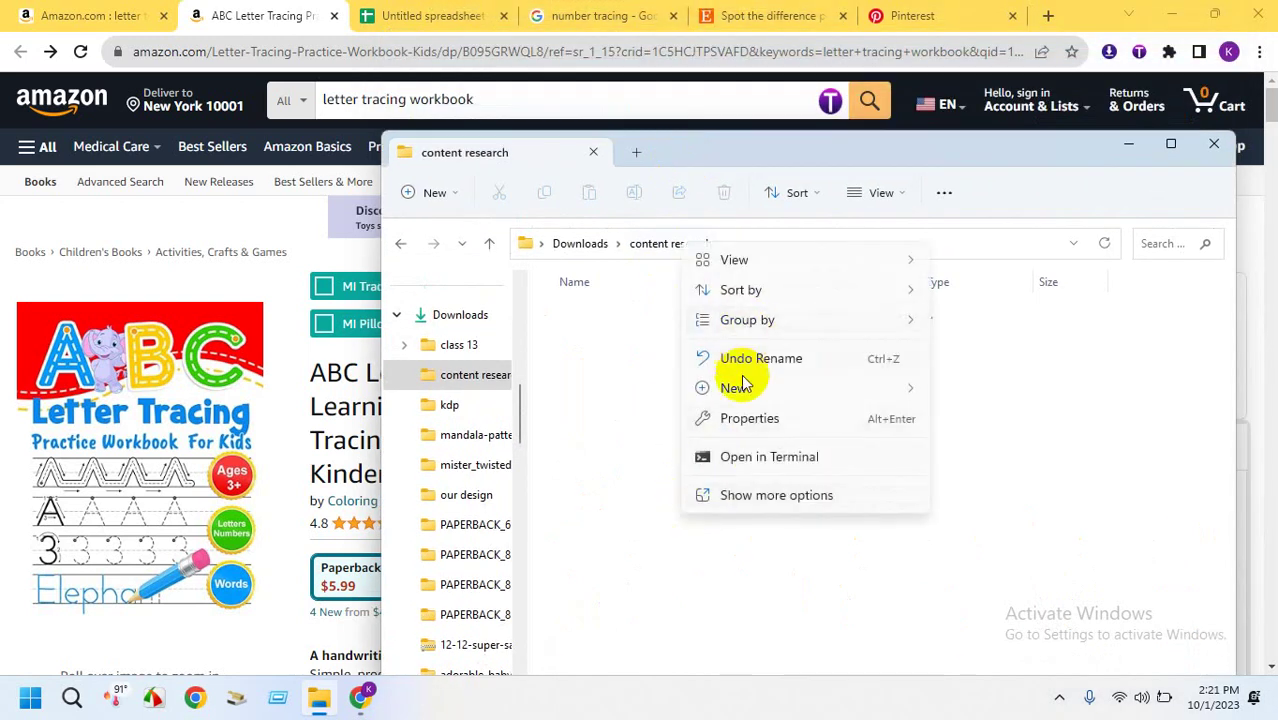
pyautogui.moveTo(742, 389)
pyautogui.click(990, 392)
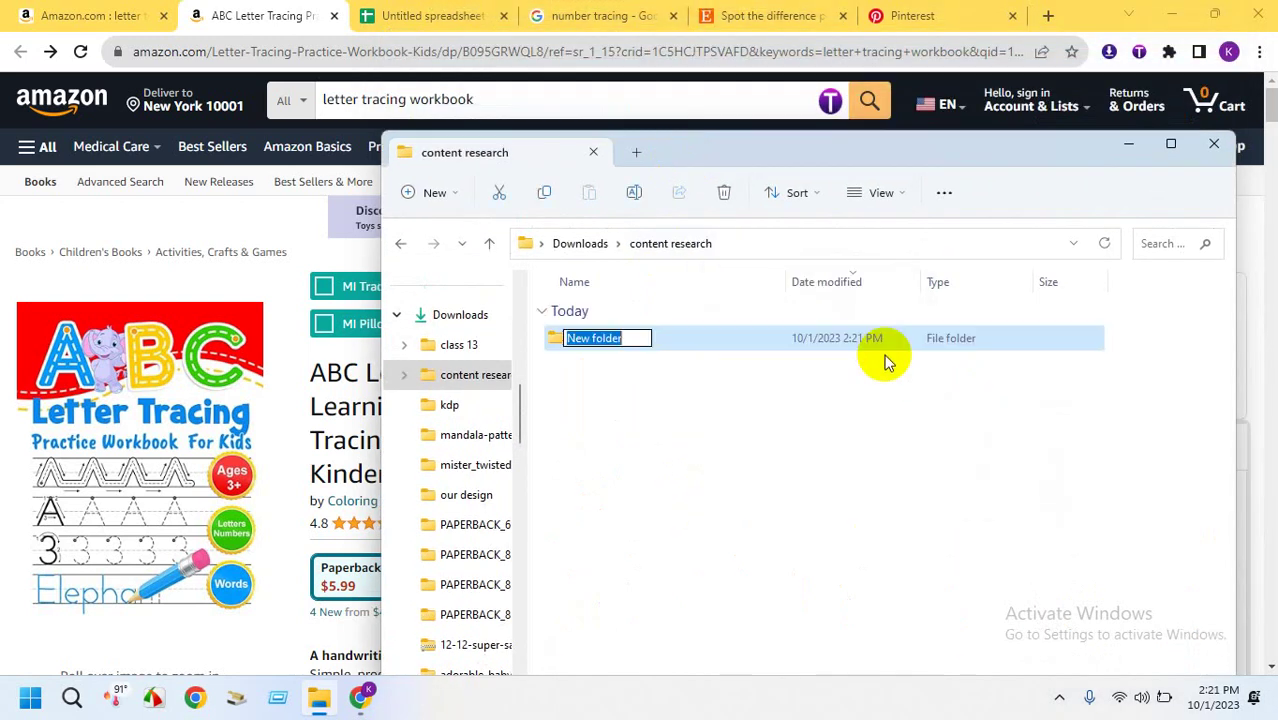
# Rename the new subfolder line tracing, copying the name from the final content list in the spreadsheet, and open it
pyautogui.click(458, 12)
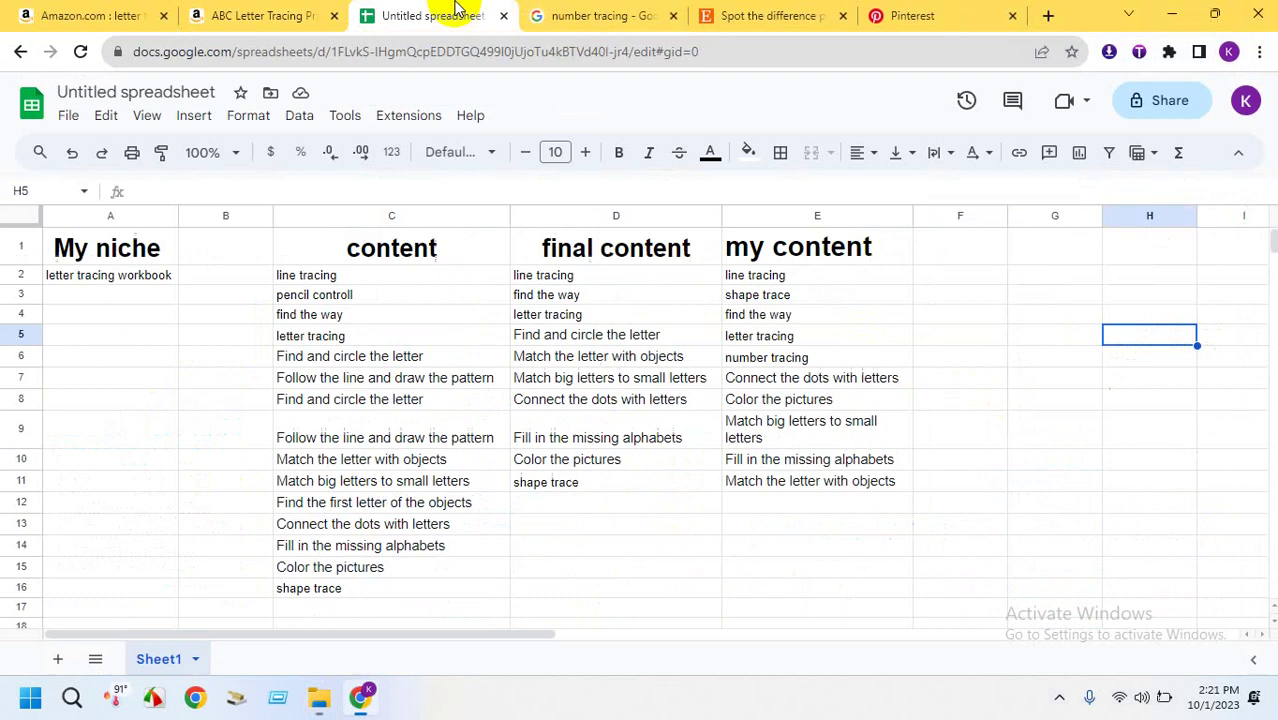
pyautogui.rightClick(573, 272)
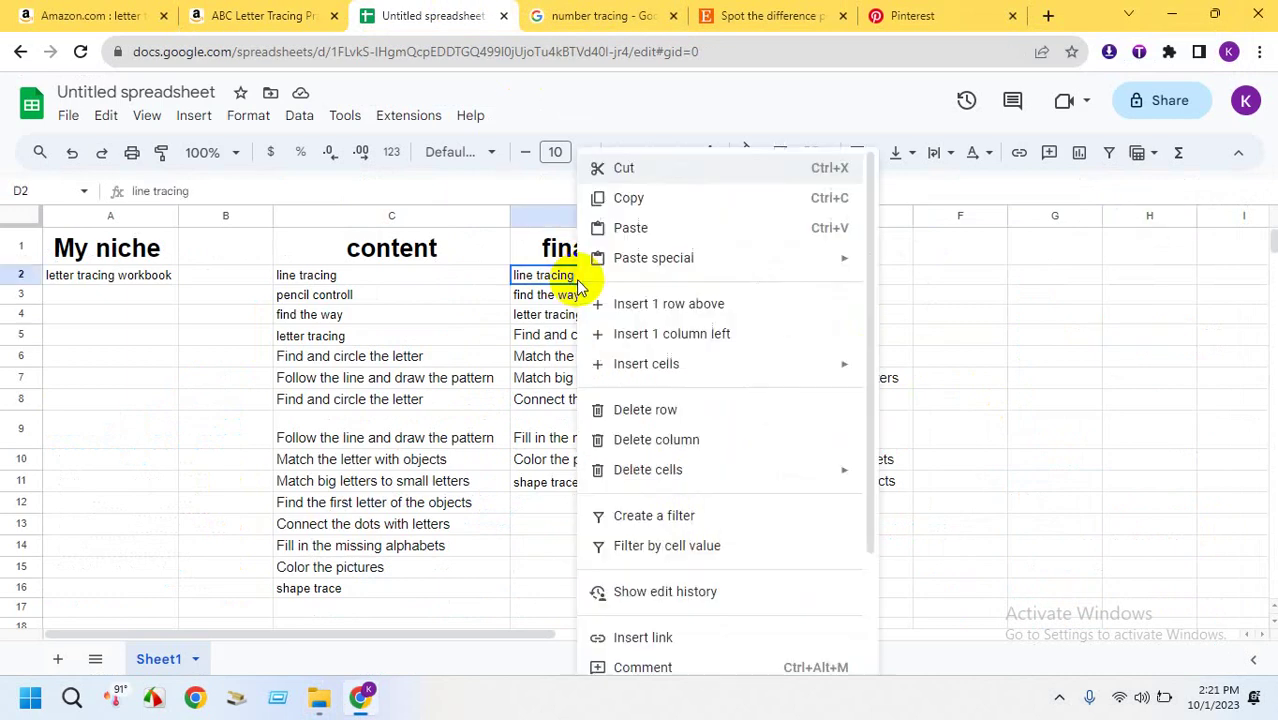
pyautogui.click(620, 198)
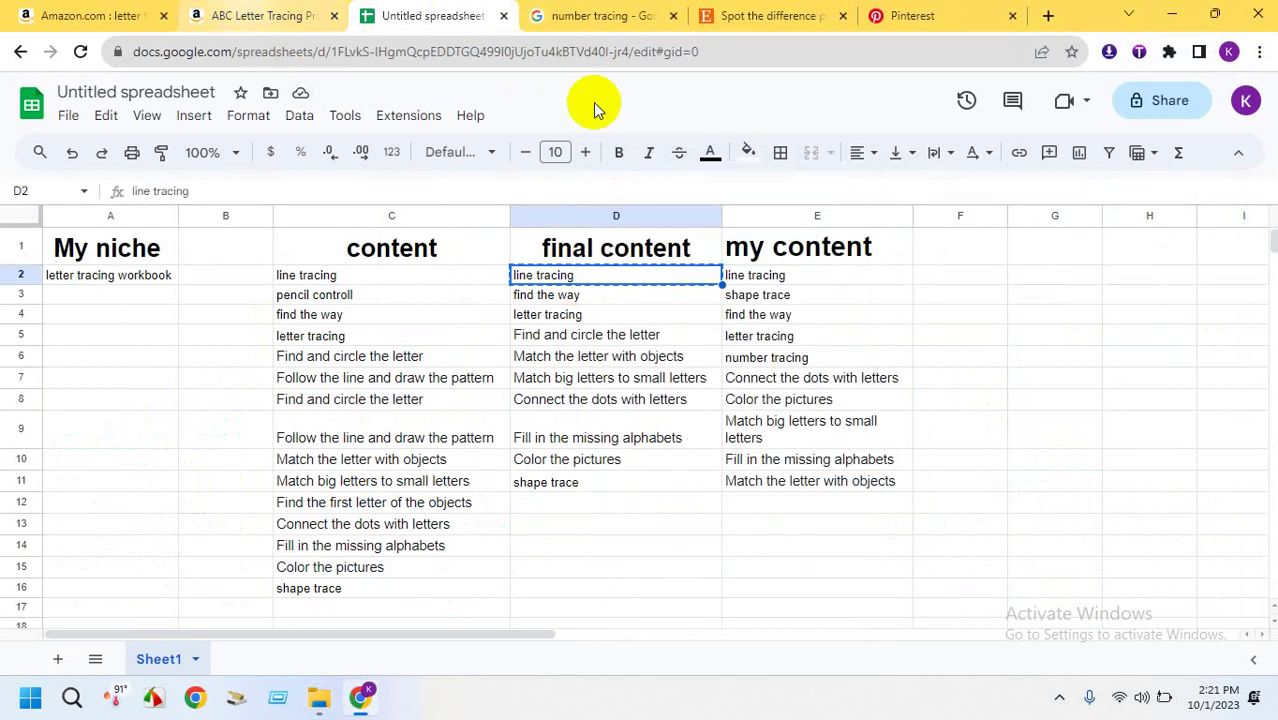
pyautogui.click(322, 697)
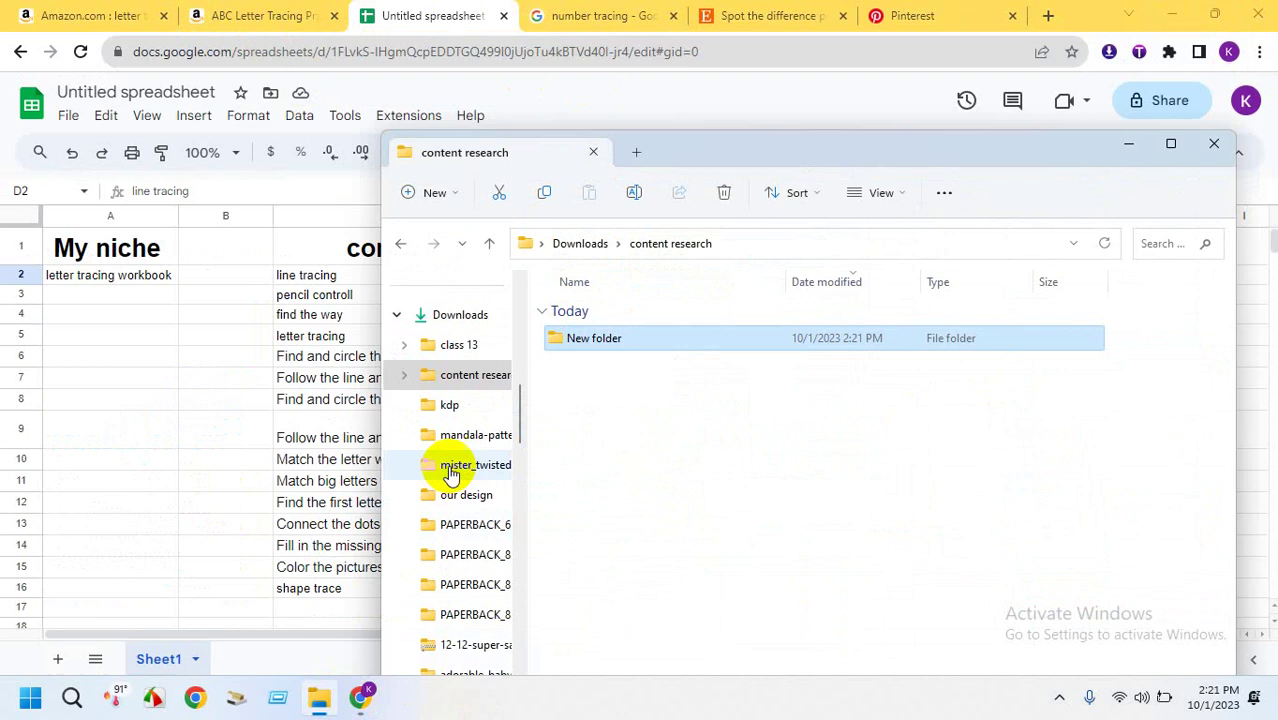
pyautogui.rightClick(620, 351)
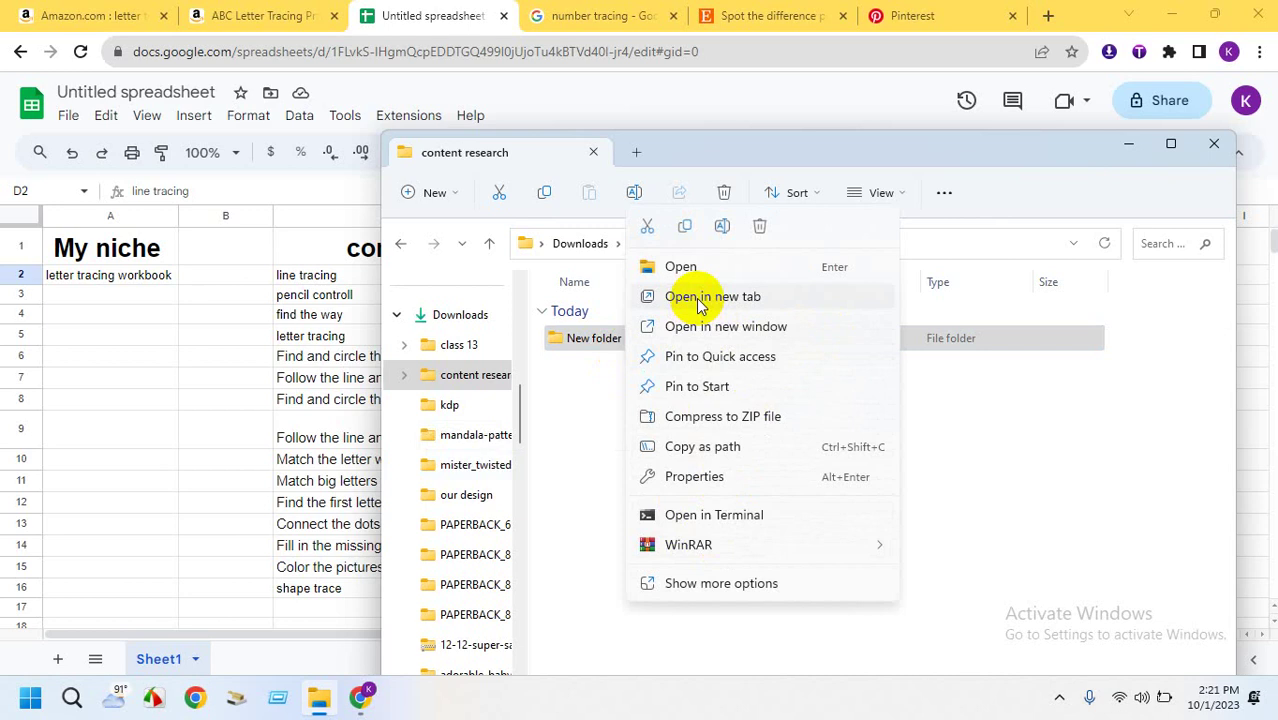
pyautogui.click(722, 227)
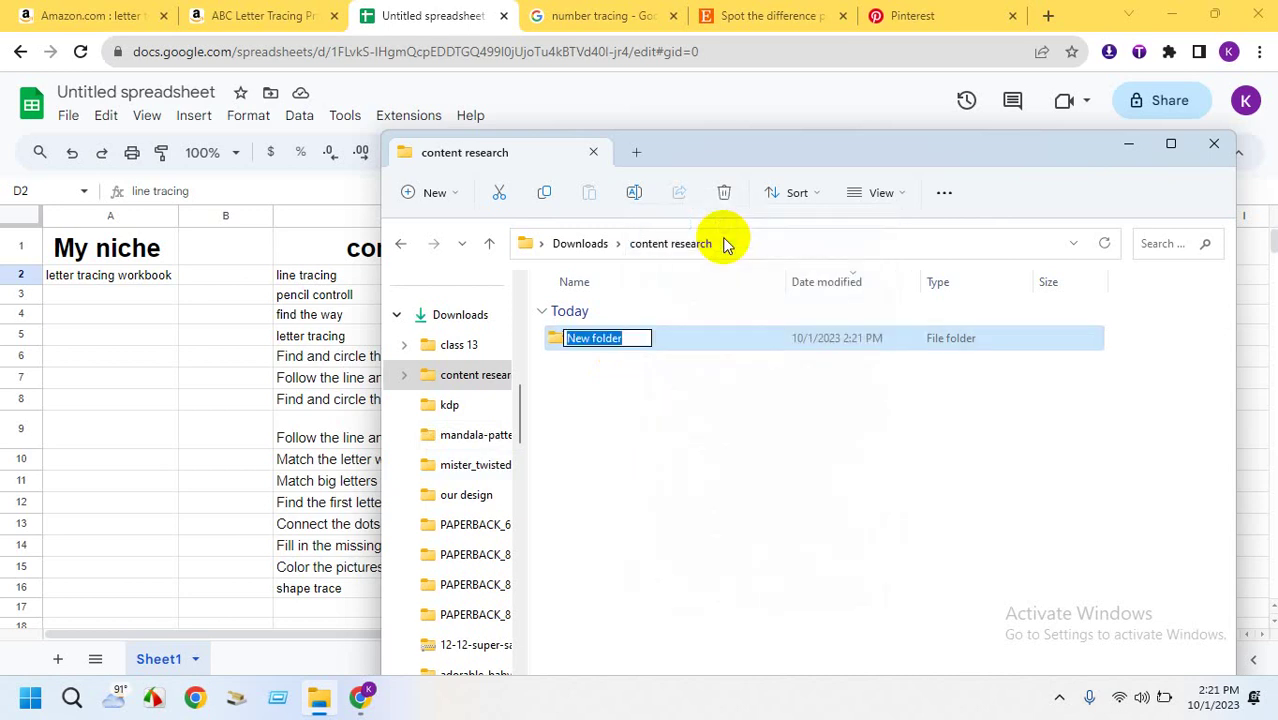
pyautogui.hotkey('ctrl', 'v')
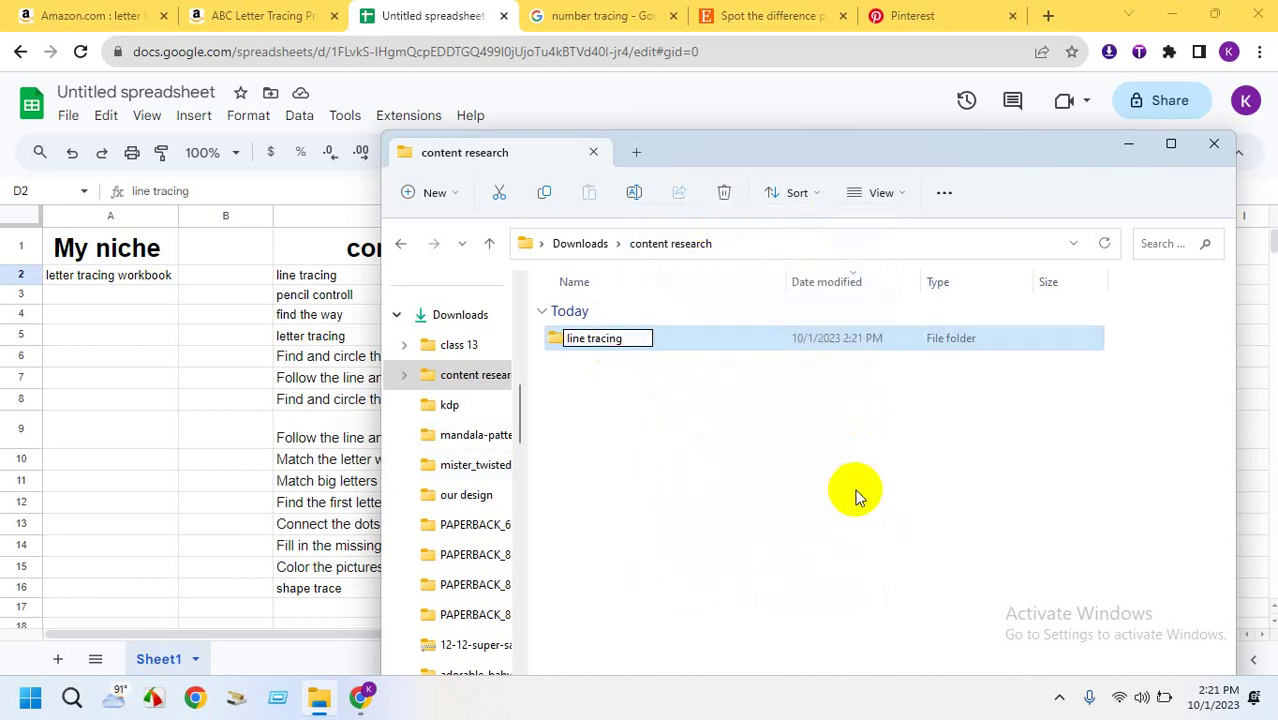
pyautogui.click(853, 490)
pyautogui.doubleClick(618, 341)
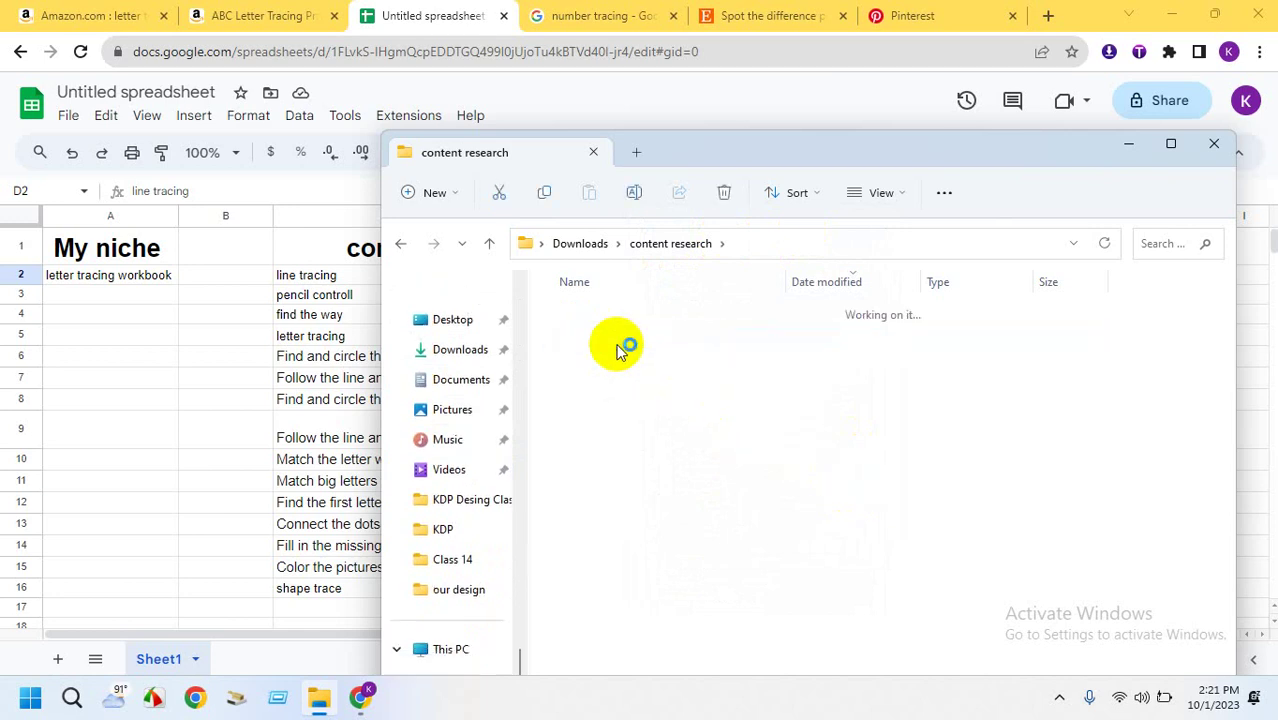
pyautogui.moveTo(761, 167); pyautogui.dragTo(337, 399)
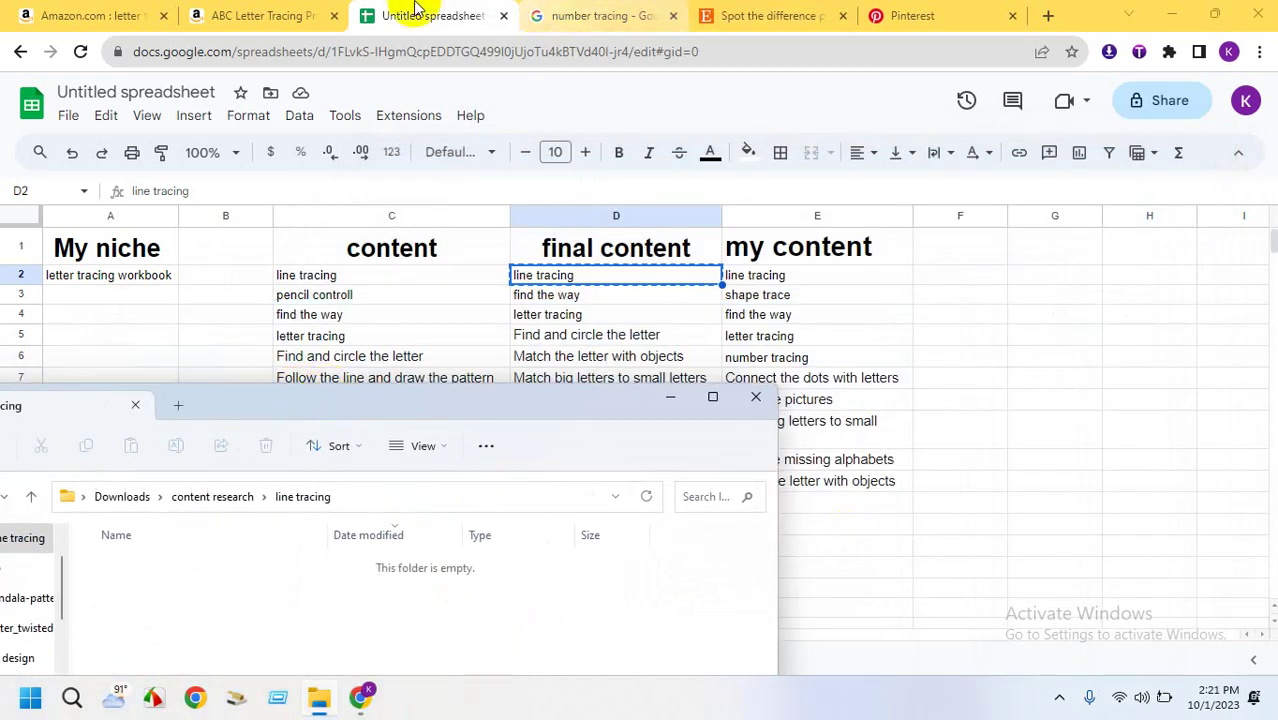
# Copy line tracing from the spreadsheet's final content list and search Google Images for it
pyautogui.click(563, 22)
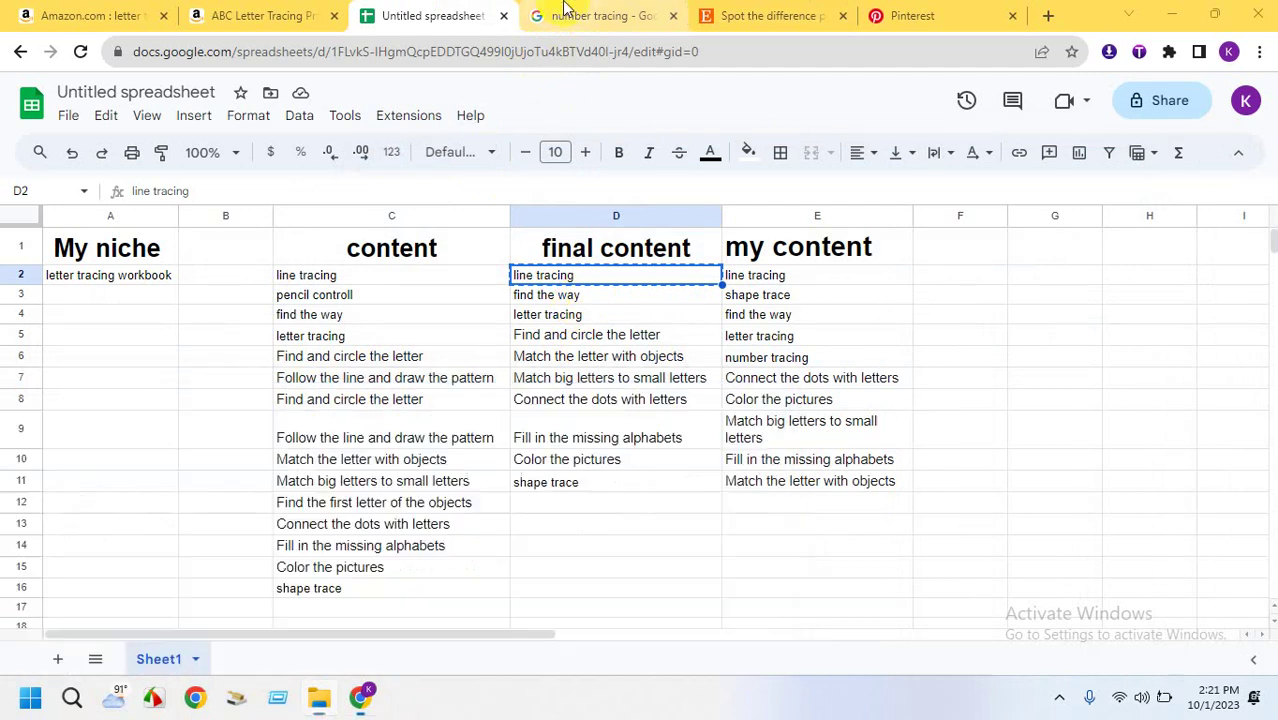
pyautogui.click(440, 18)
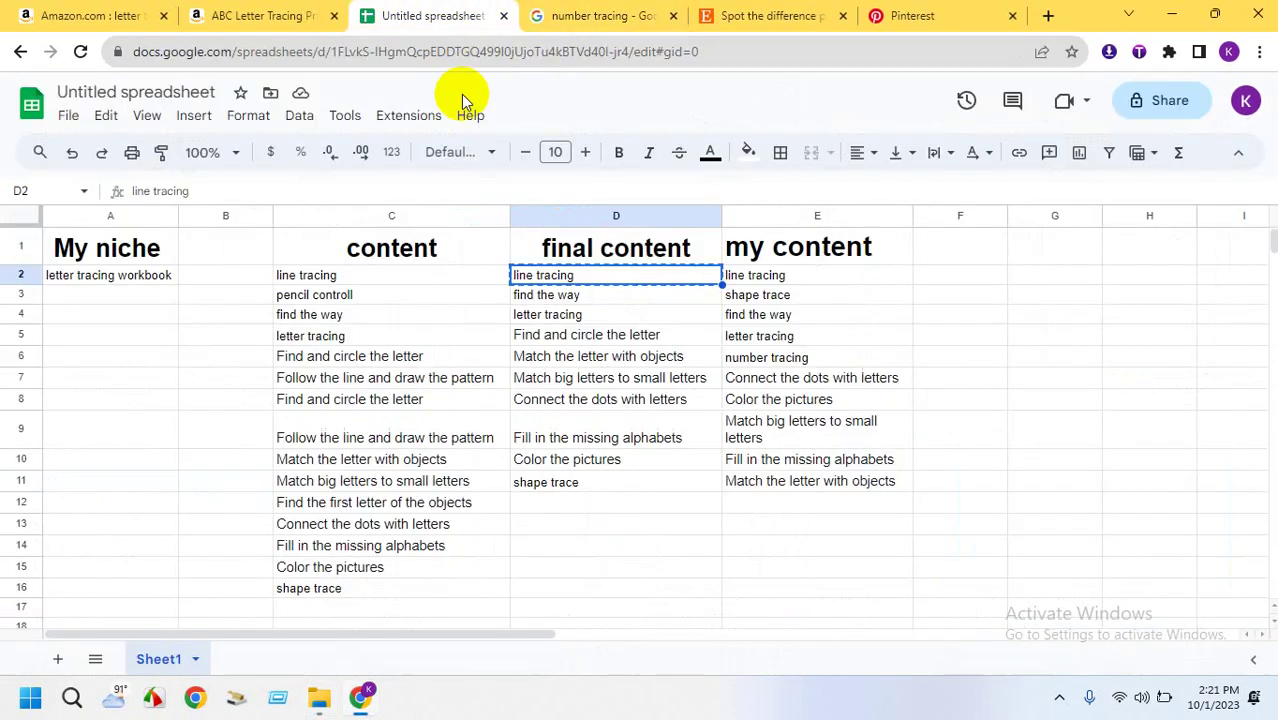
pyautogui.rightClick(540, 280)
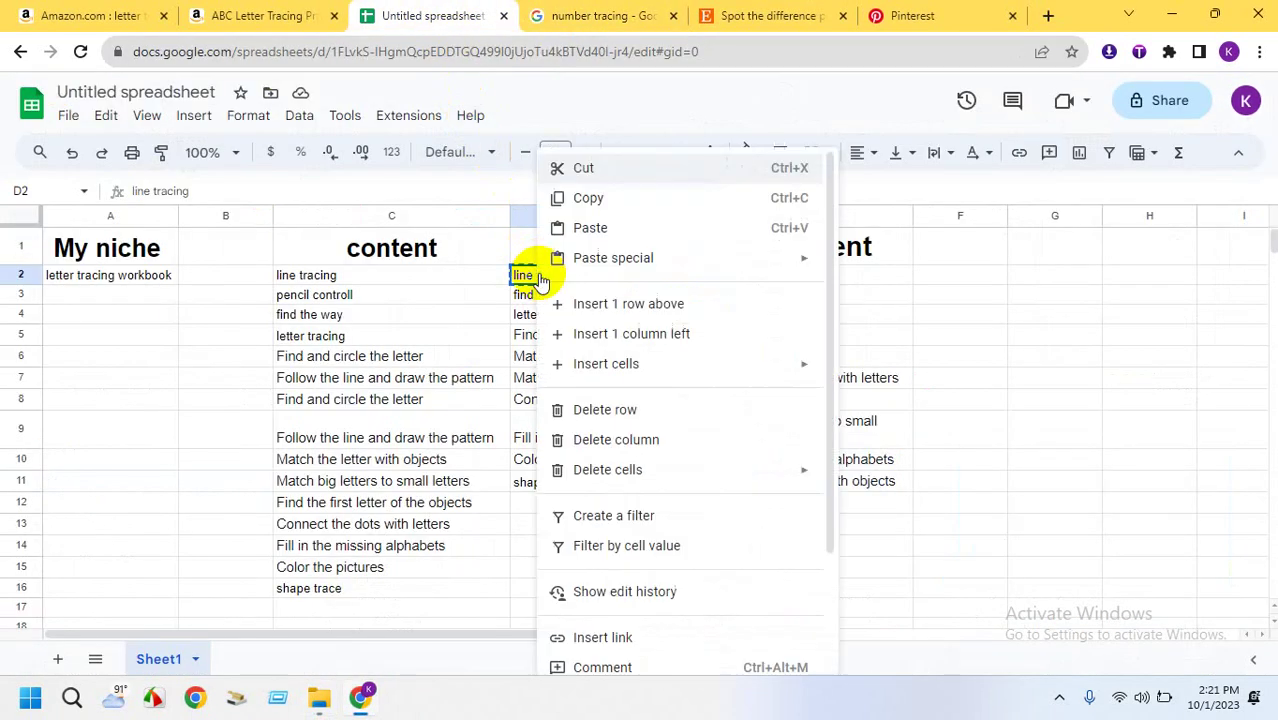
pyautogui.click(585, 199)
pyautogui.click(606, 16)
pyautogui.click(320, 98)
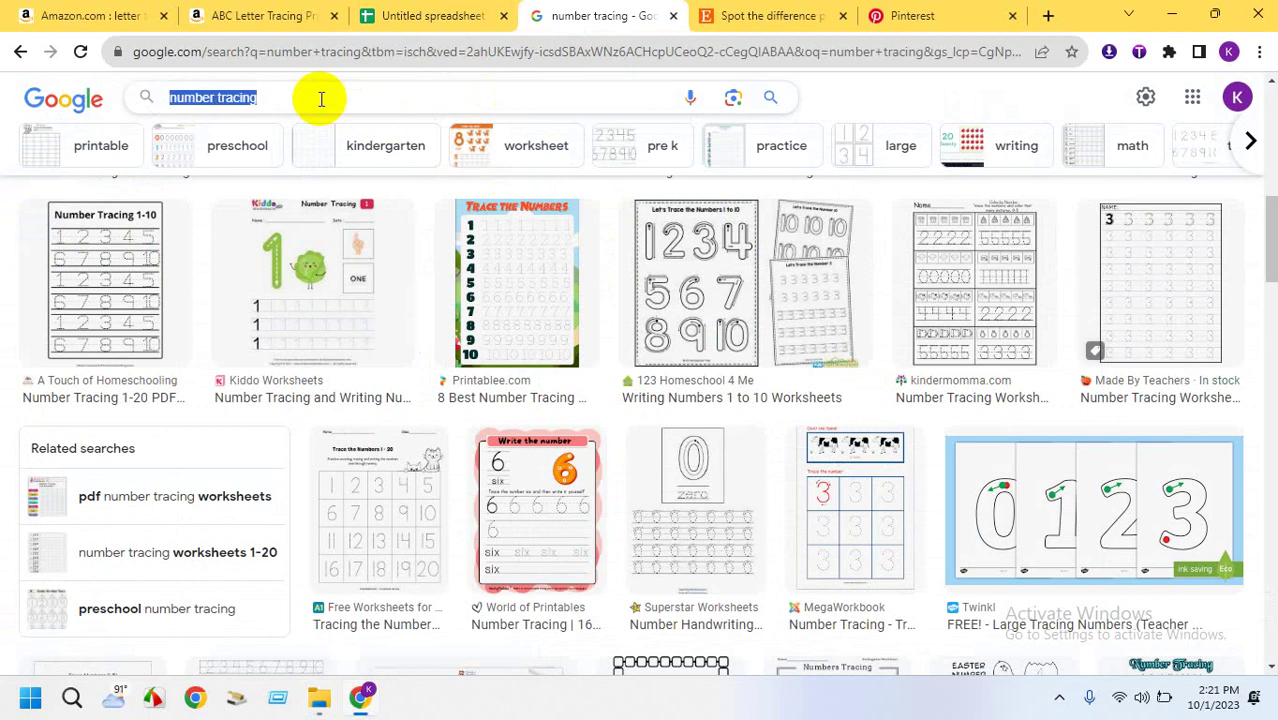
pyautogui.write('line tracing')
pyautogui.press('Return')
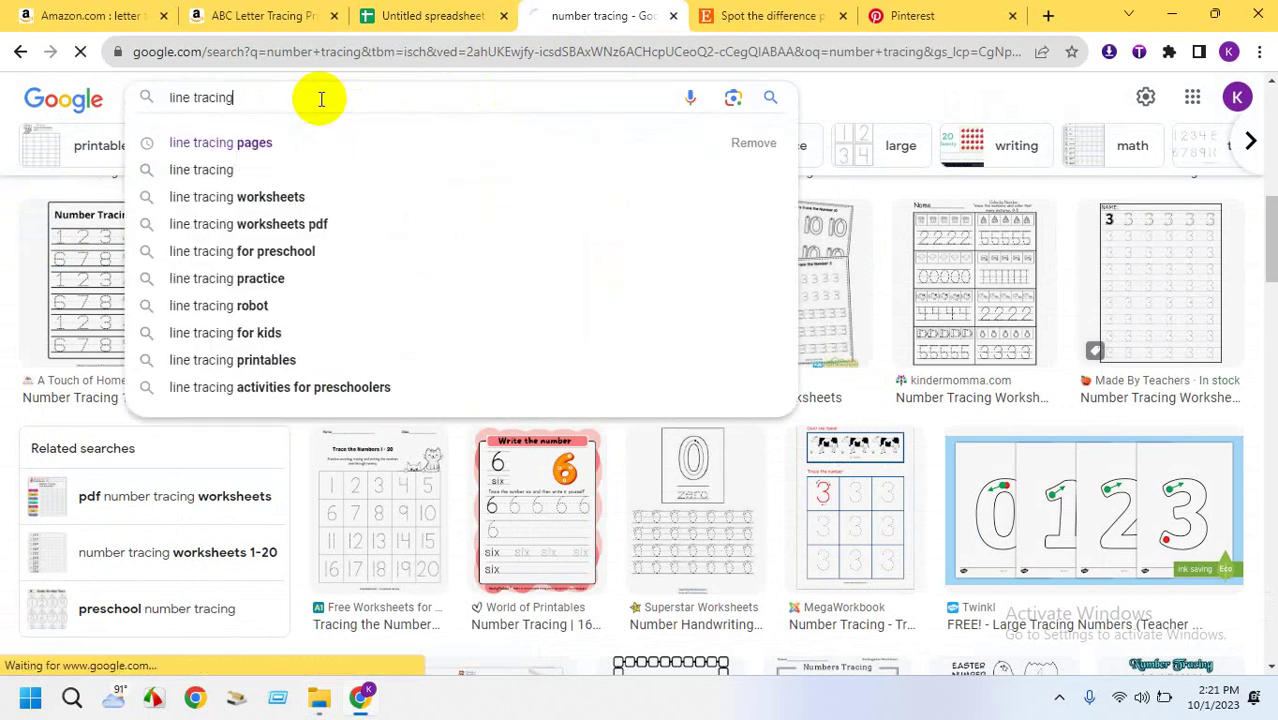
# Search Etsy for line tracing in place of spot the difference pages
pyautogui.click(740, 16)
pyautogui.click(377, 96)
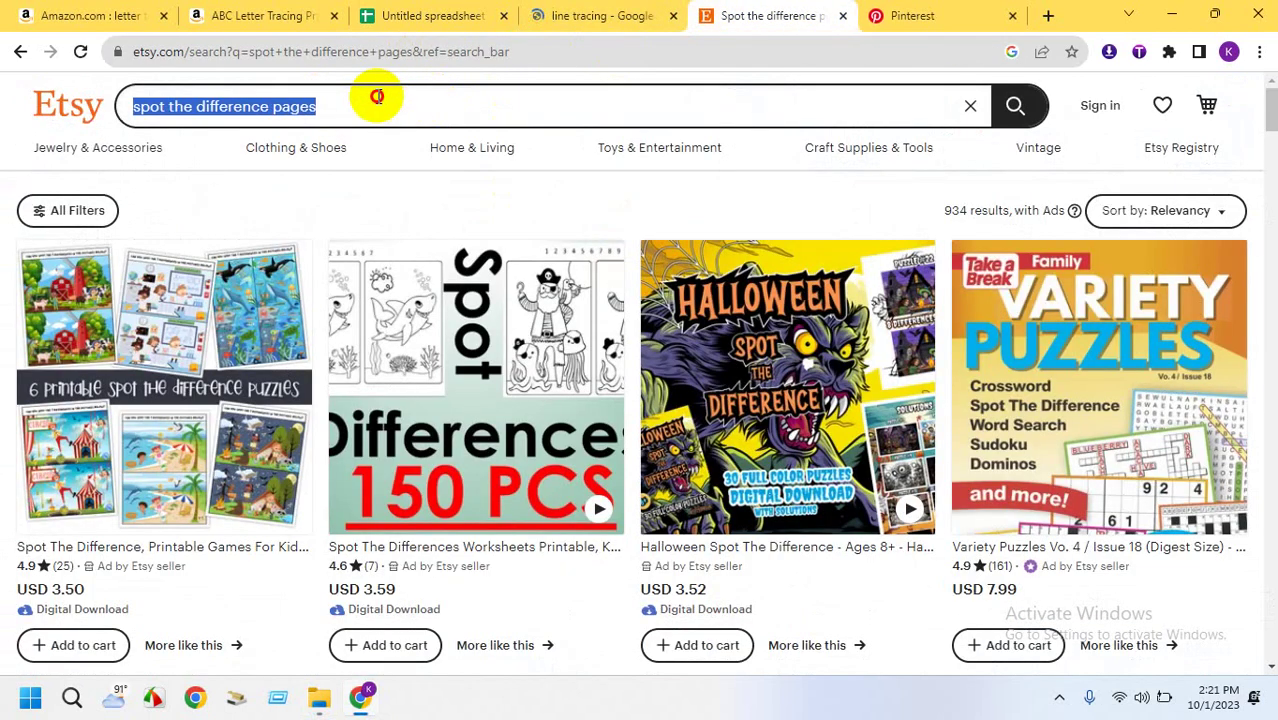
pyautogui.hotkey('ctrl', 'v')
pyautogui.press('Return')
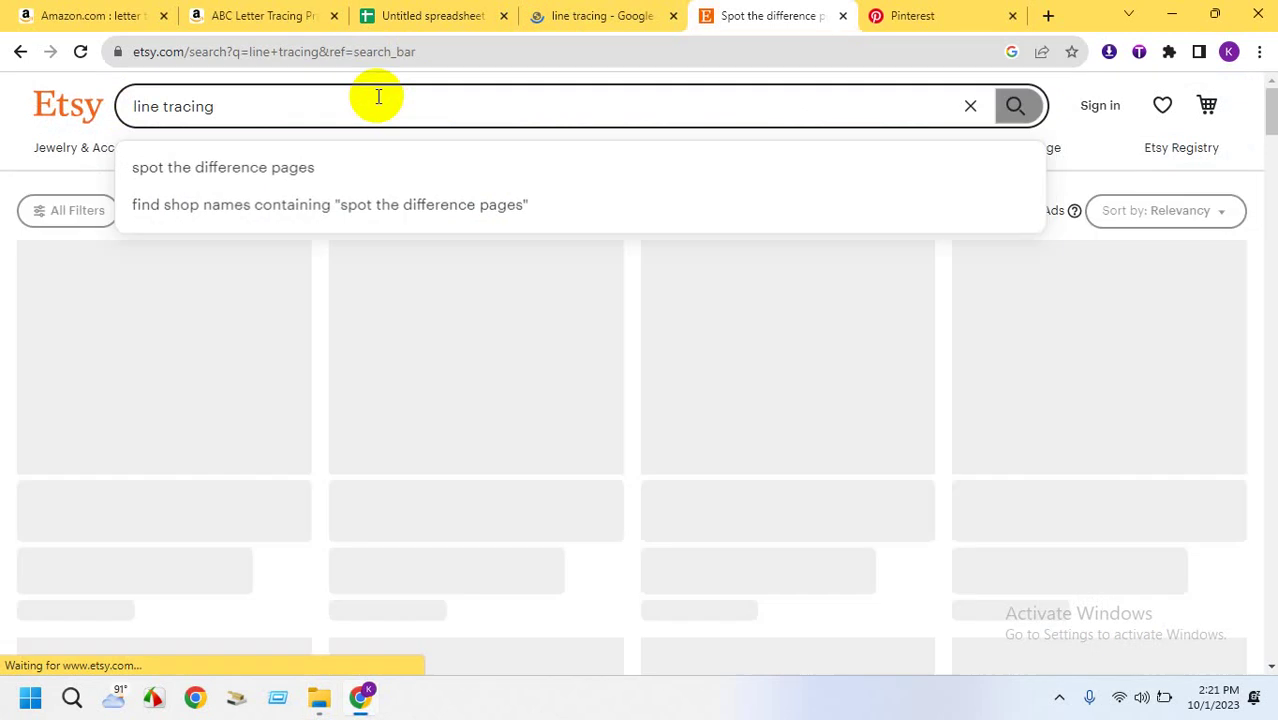
# Change the Pinterest search to line tracing pages and run it
pyautogui.click(903, 15)
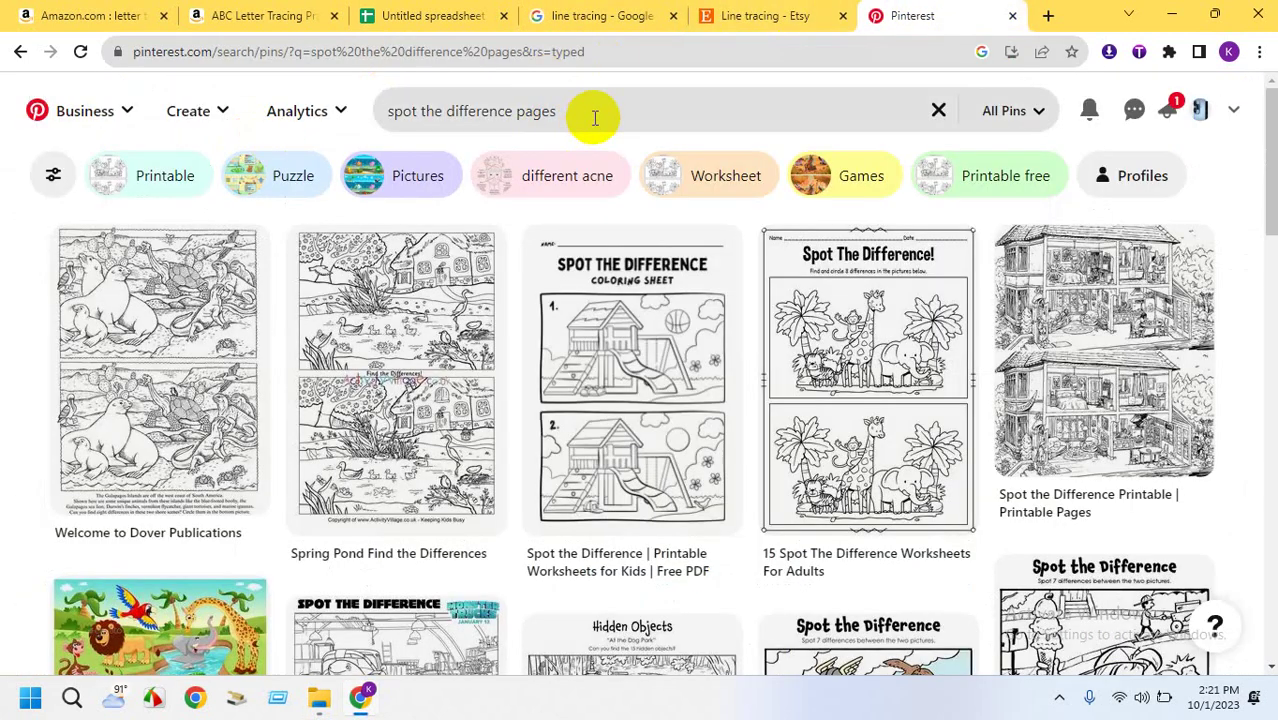
pyautogui.moveTo(593, 117); pyautogui.dragTo(402, 113)
pyautogui.moveTo(517, 111); pyautogui.dragTo(403, 113)
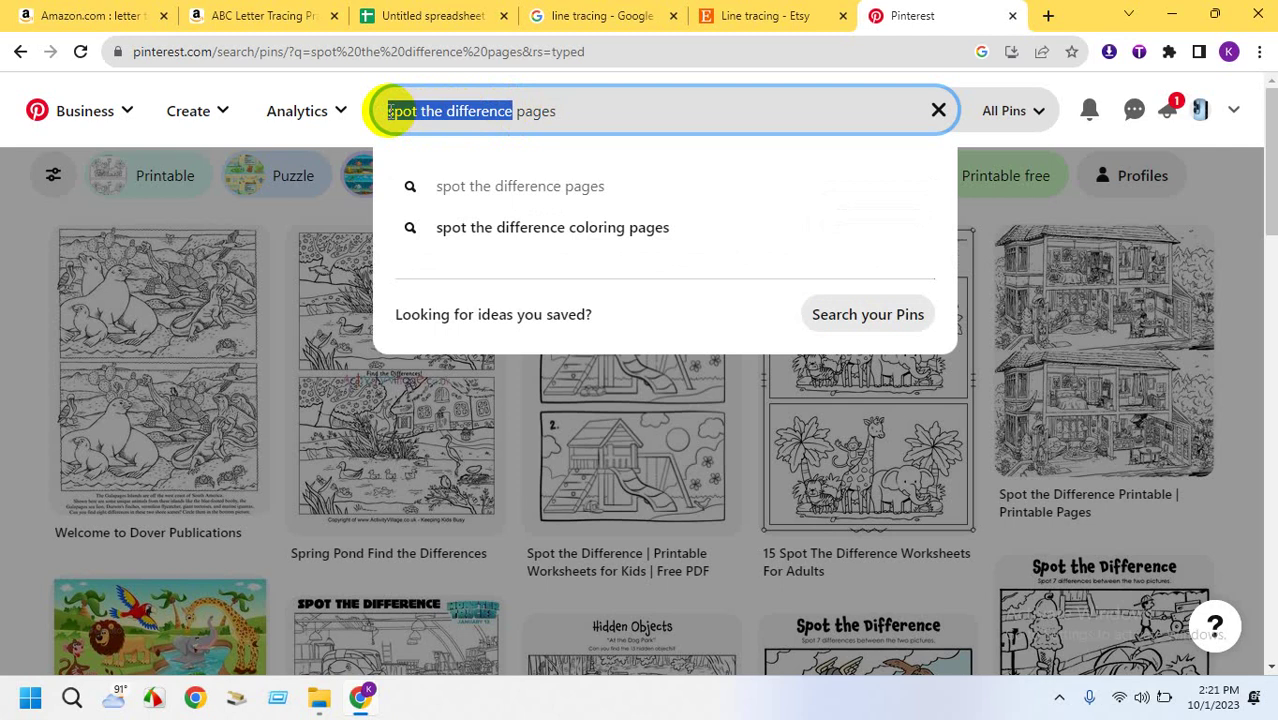
pyautogui.hotkey('ctrl', 'v')
pyautogui.press('Return')
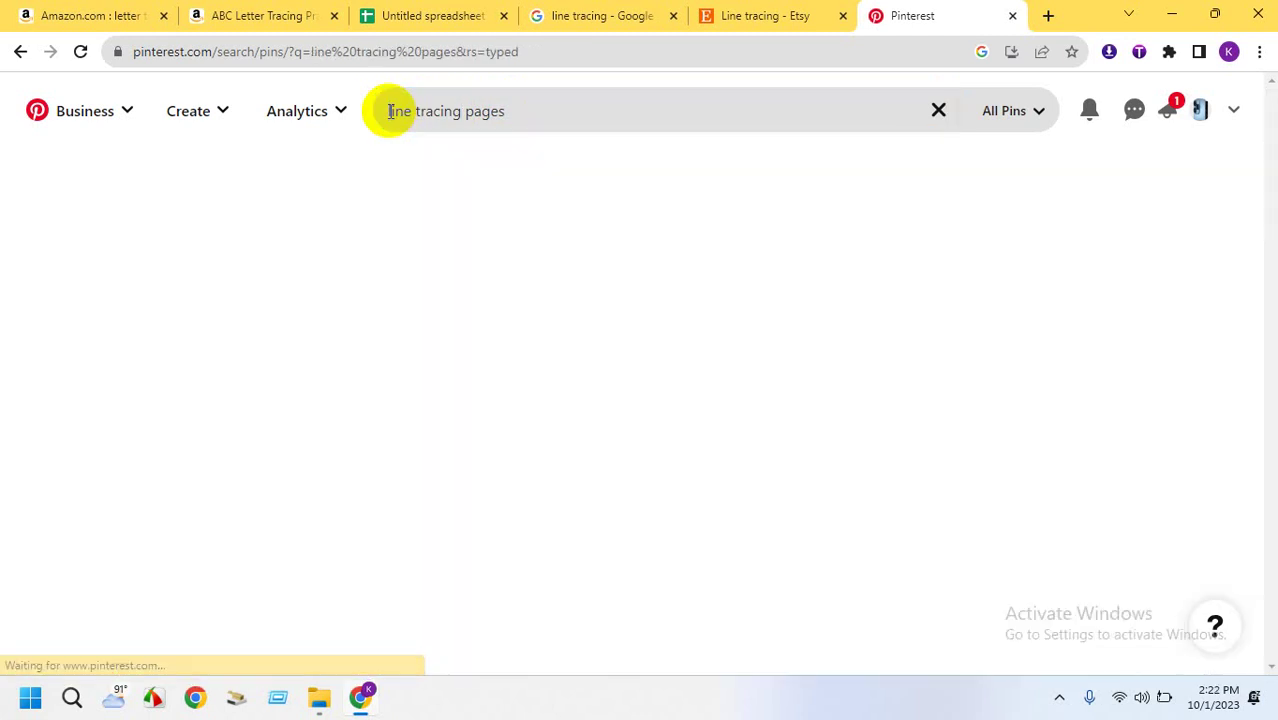
# Check the ABC Letter Tracing product page on Amazon and browse the line tracing results in Google Images
pyautogui.click(200, 10)
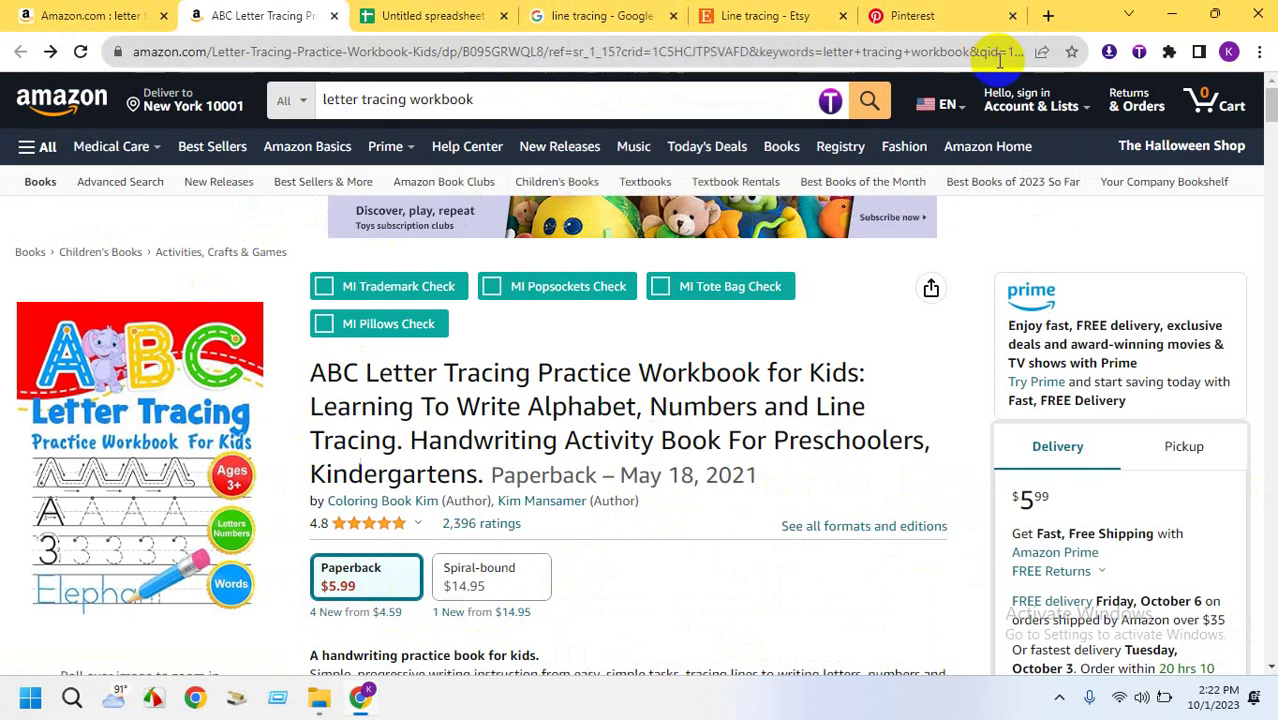
pyautogui.click(602, 15)
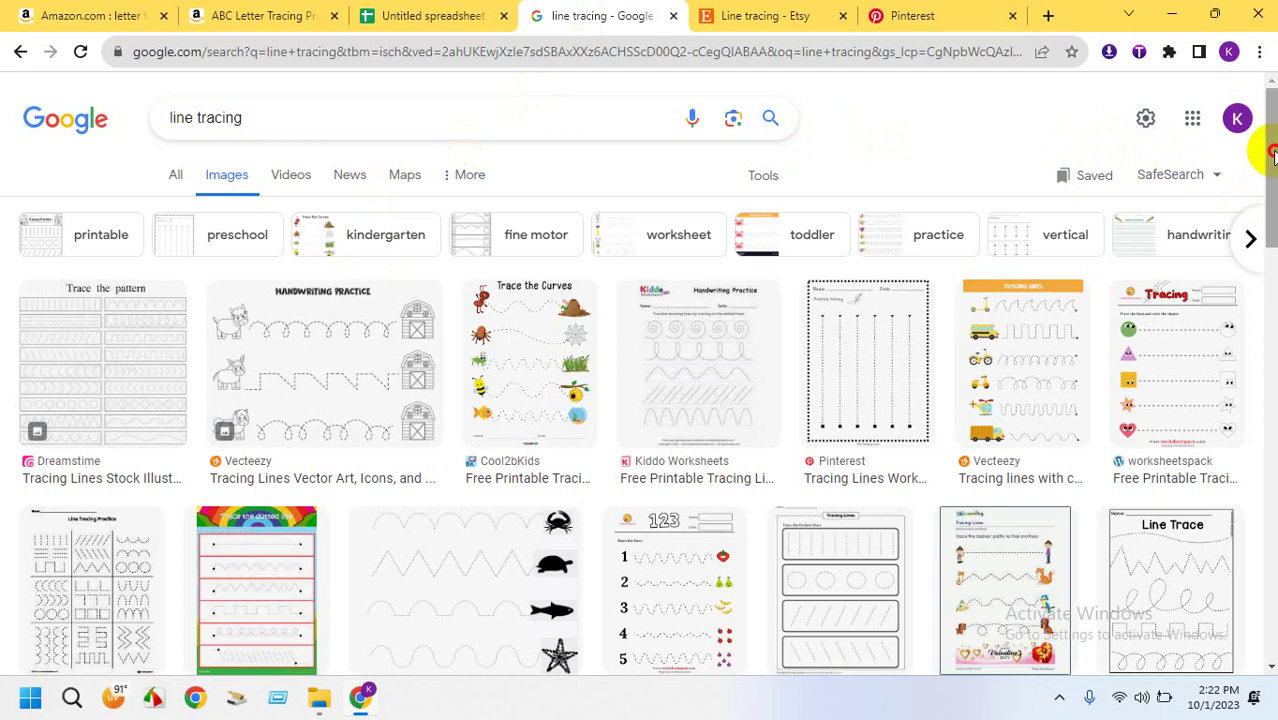
pyautogui.moveTo(1272, 150)
pyautogui.mouseDown()
pyautogui.moveTo(1266, 194)
pyautogui.moveTo(1272, 140)
pyautogui.mouseUp()
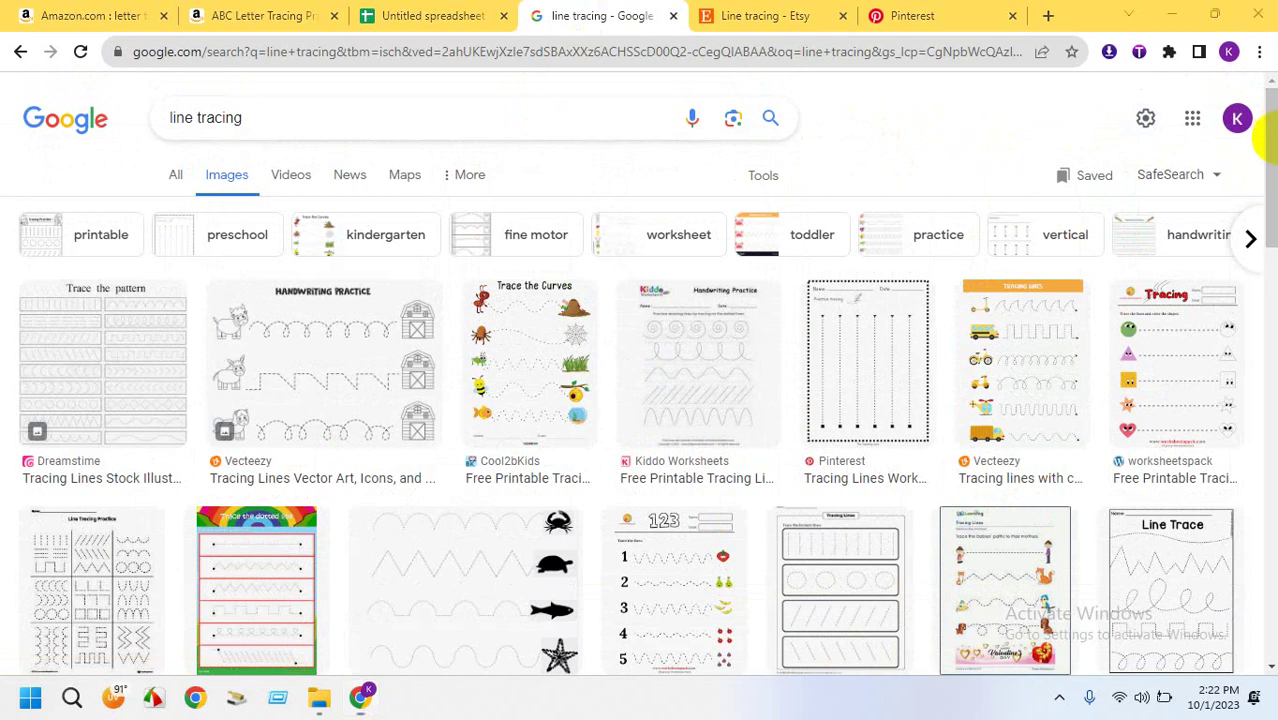
pyautogui.moveTo(1272, 165); pyautogui.dragTo(1268, 180)
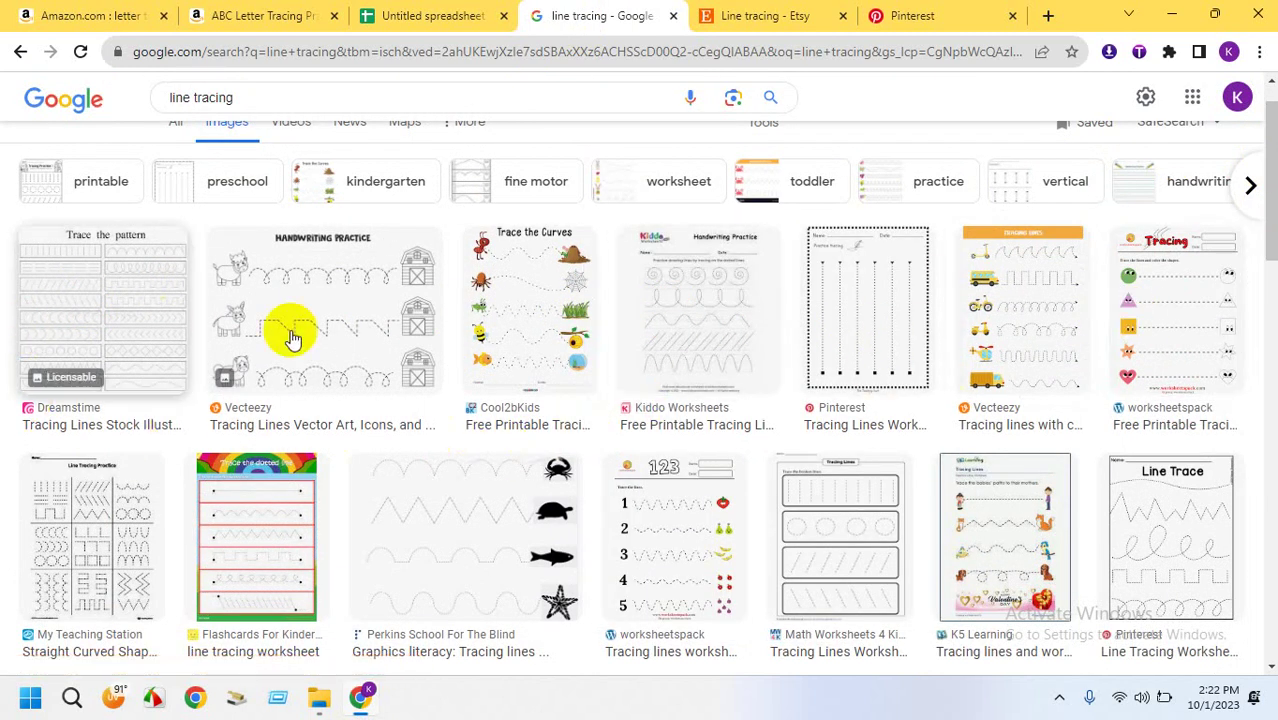
# Copy the Trace the Curves worksheet image from the Google Images results and bring up the line tracing folder
pyautogui.moveTo(549, 333)
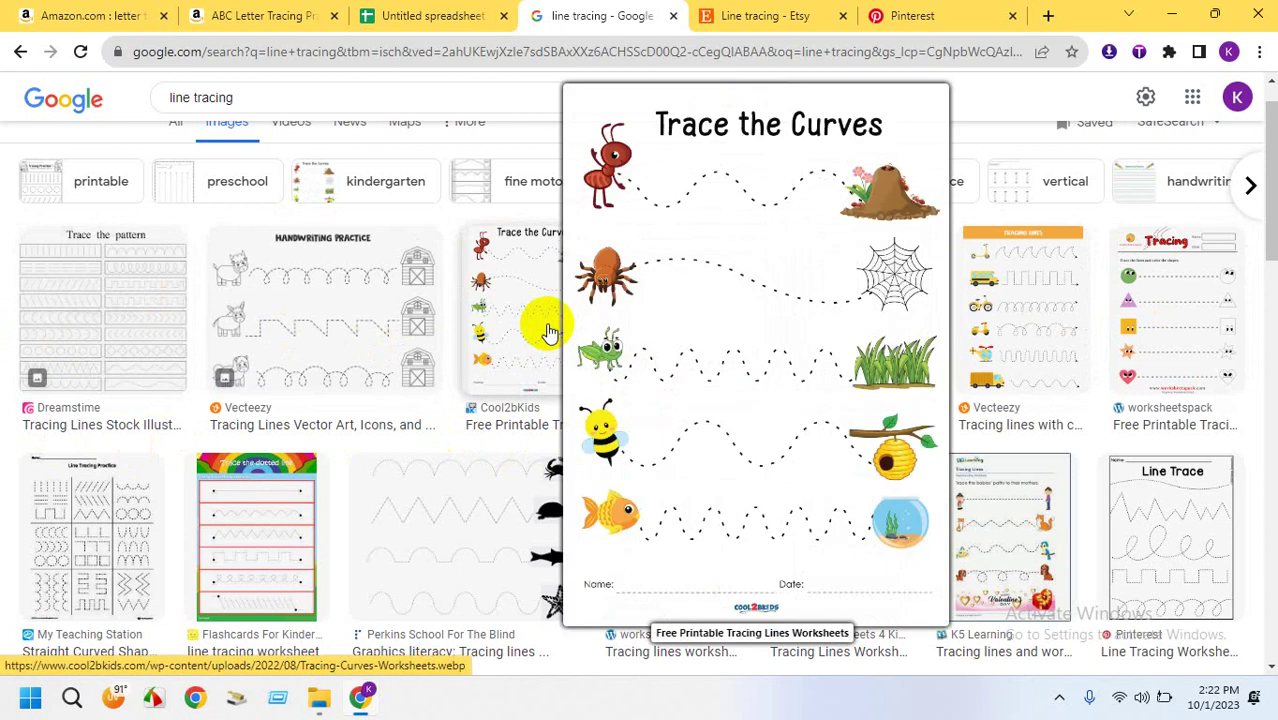
pyautogui.press('super+shift+s')
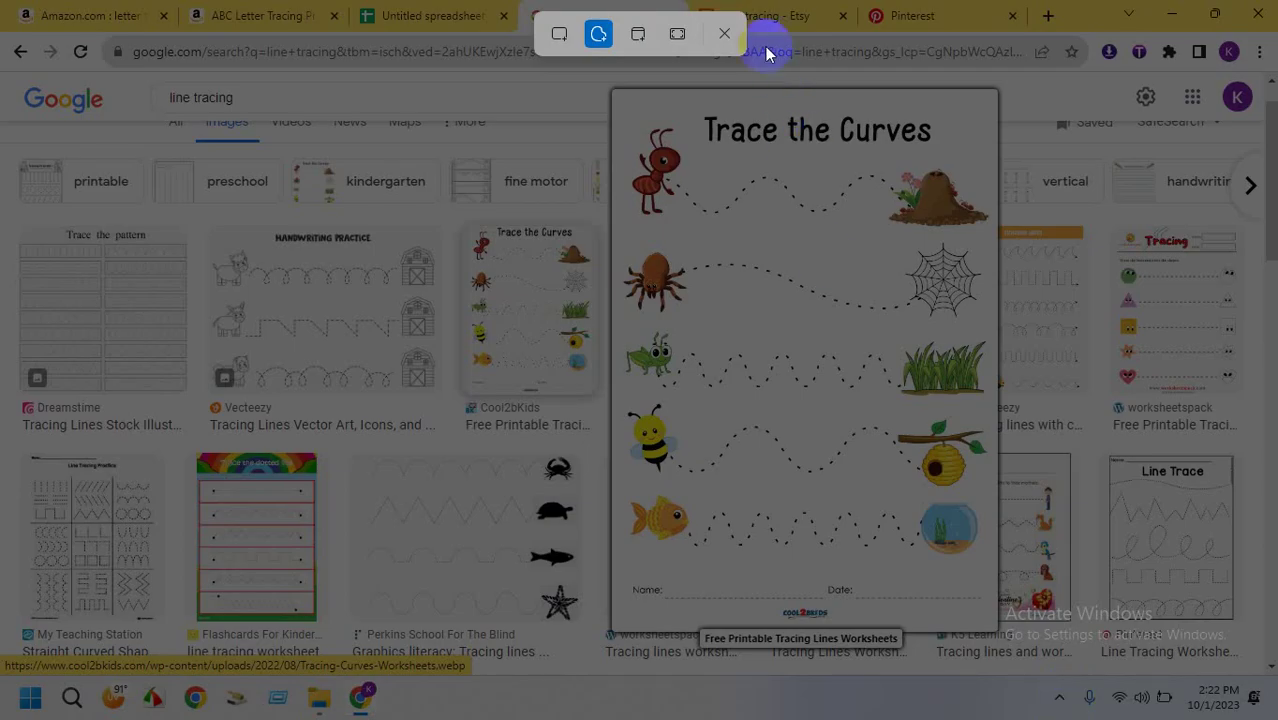
pyautogui.click(728, 34)
pyautogui.rightClick(550, 292)
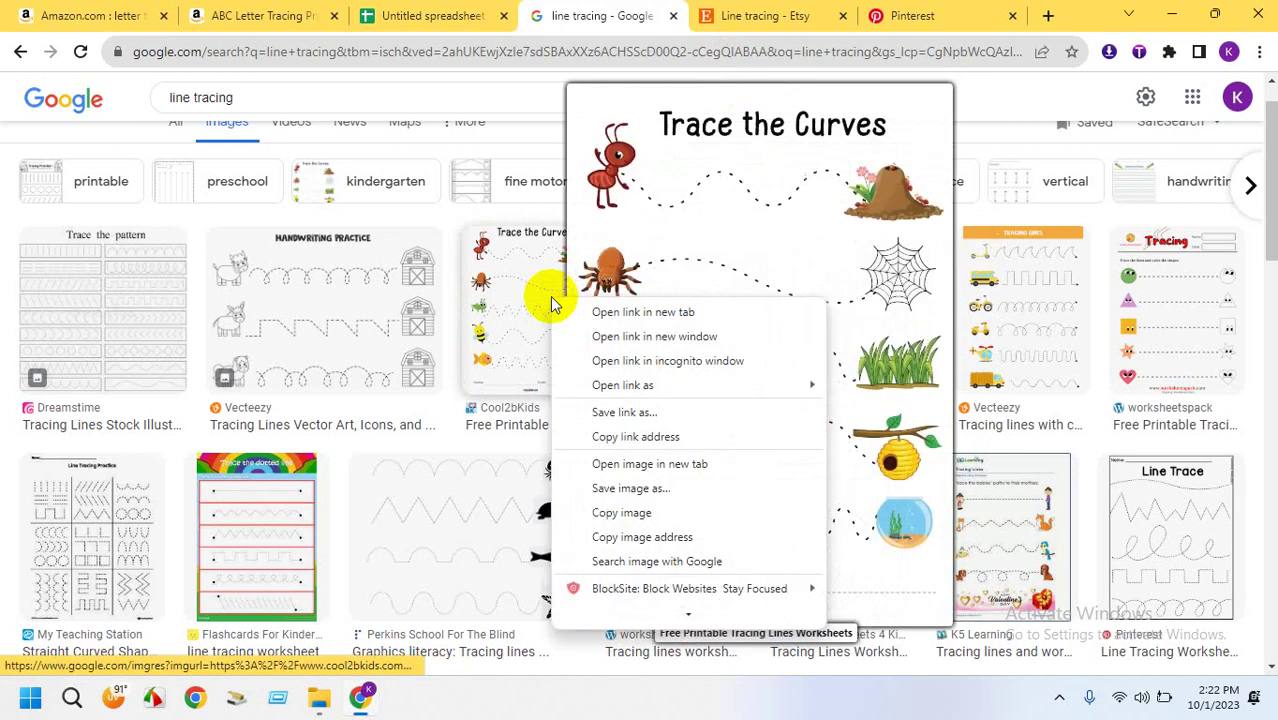
pyautogui.click(621, 512)
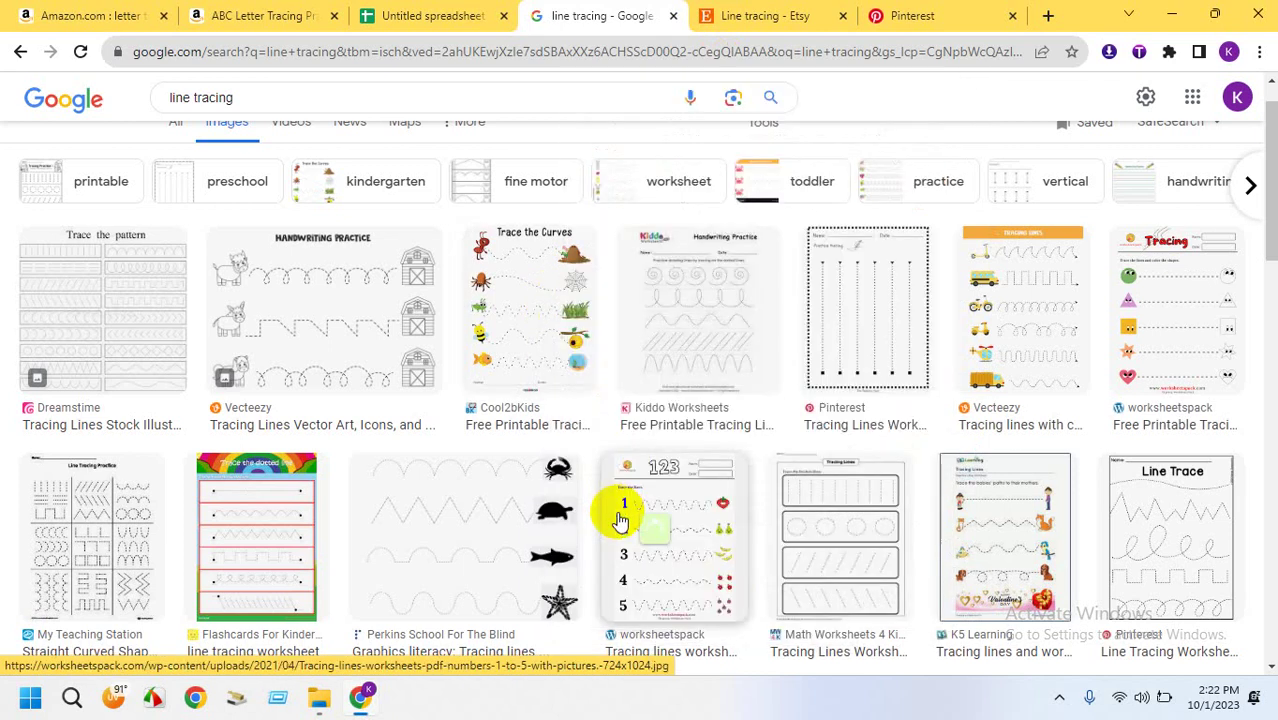
pyautogui.click(330, 697)
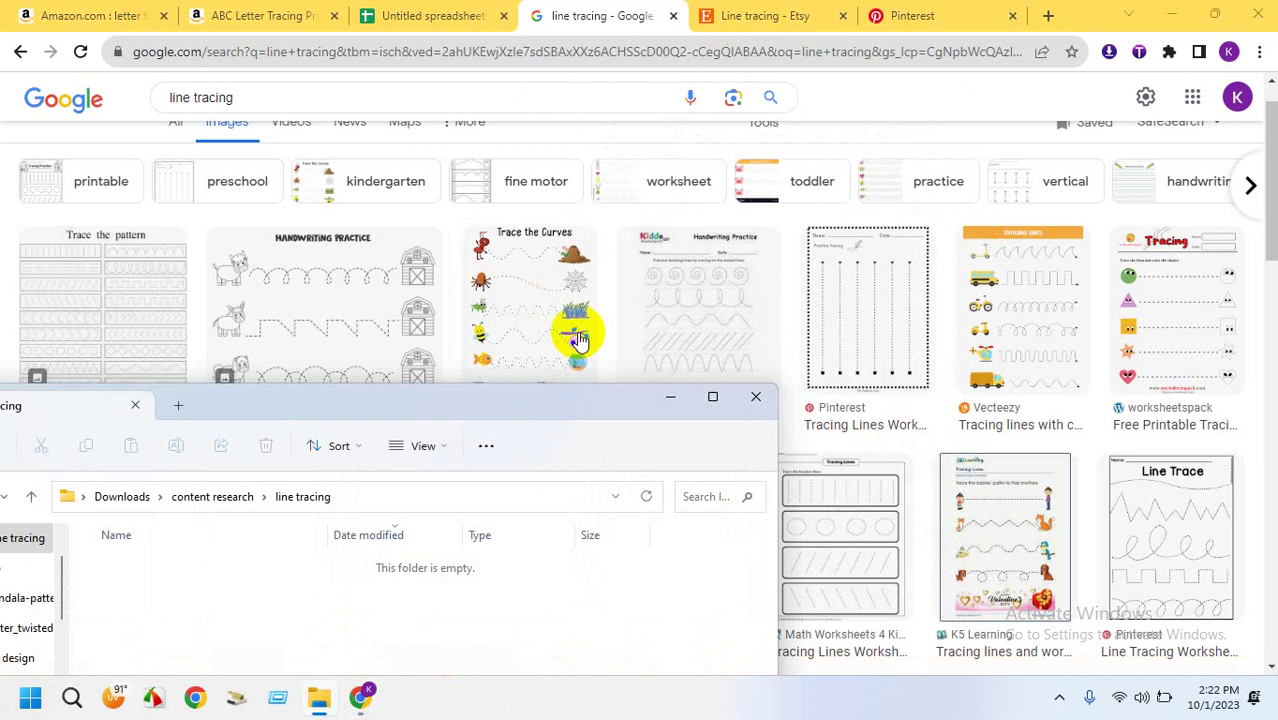
# Open the Trace the Curves worksheet preview, then capture an area of about 286x377 pixels around it to the clipboard
pyautogui.moveTo(551, 294)
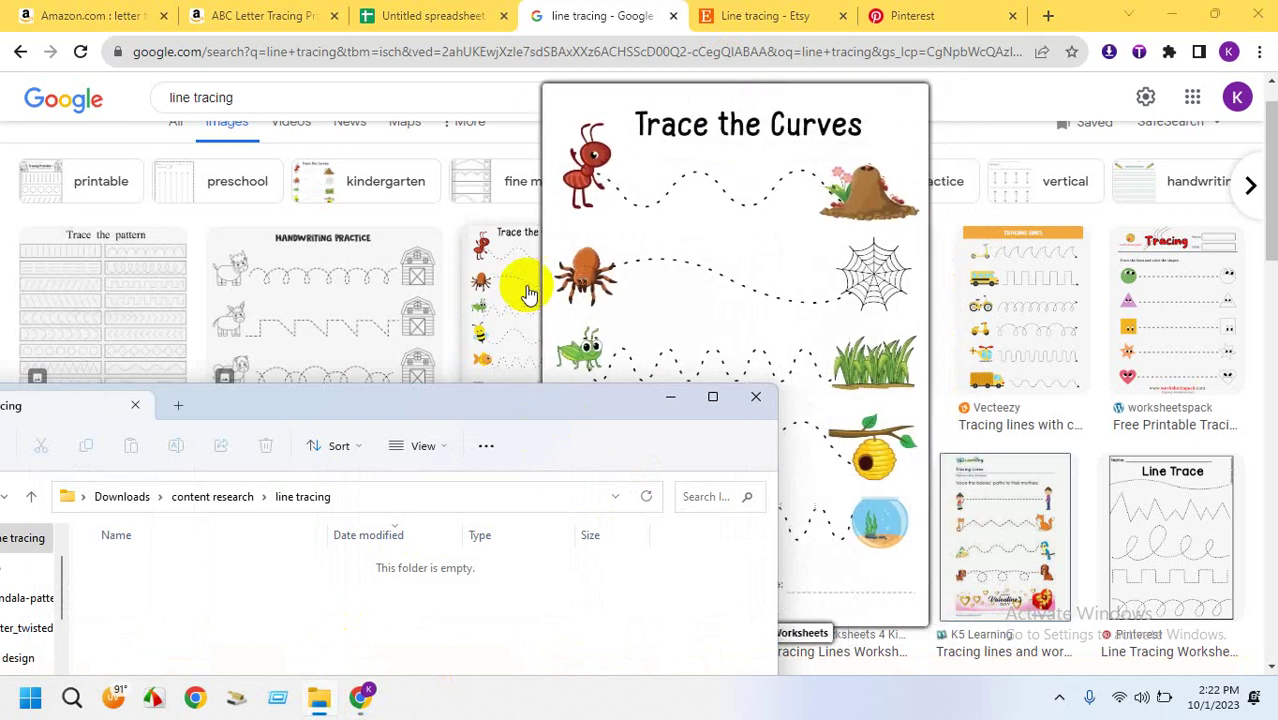
pyautogui.click(529, 293)
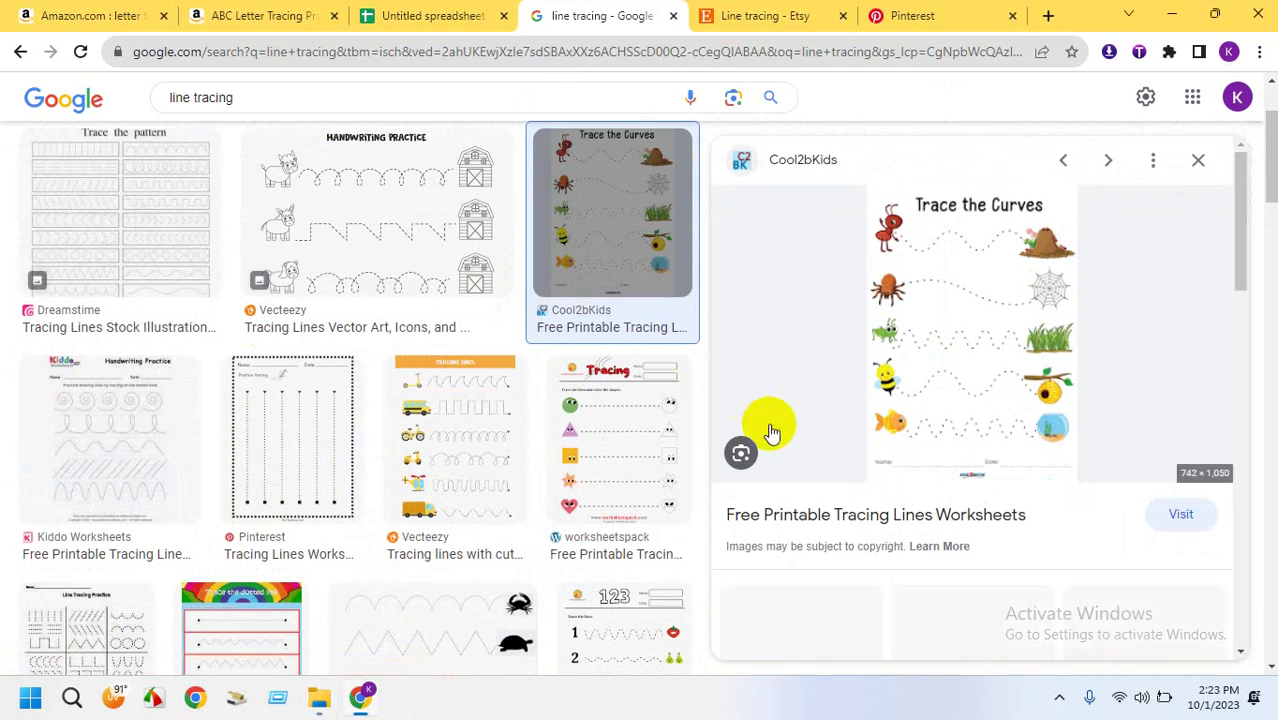
pyautogui.click(1055, 699)
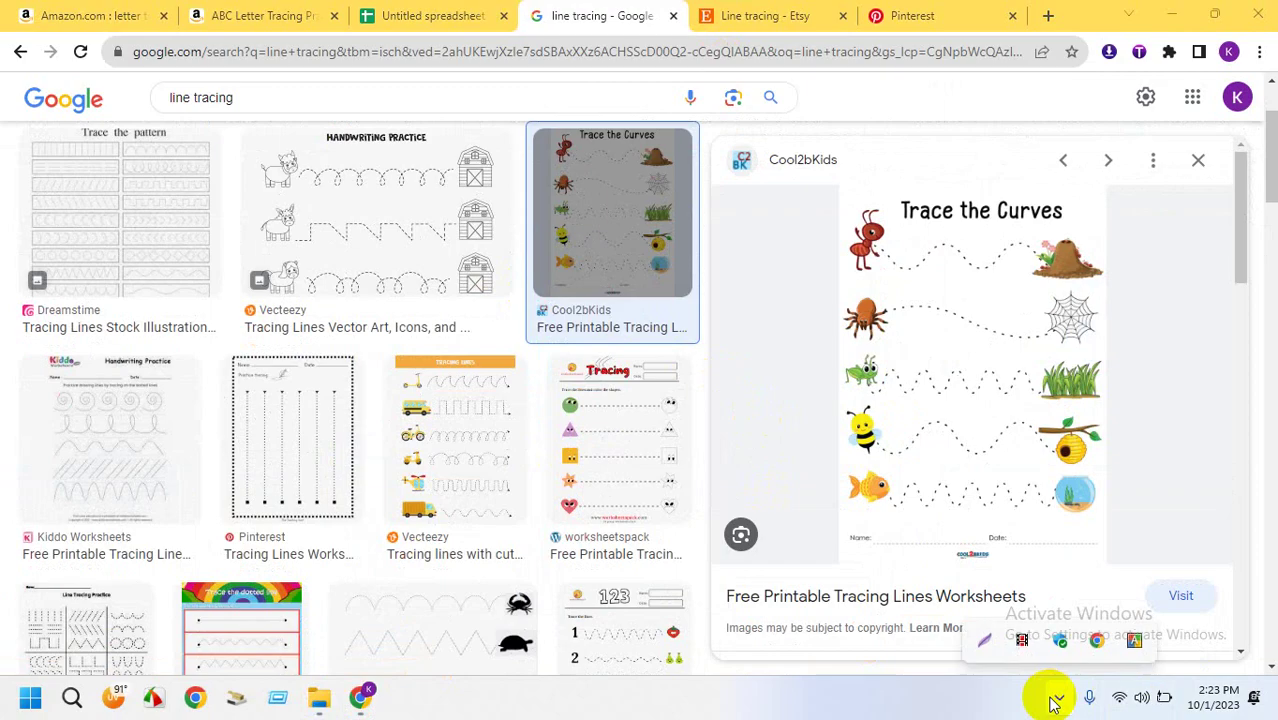
pyautogui.click(984, 641)
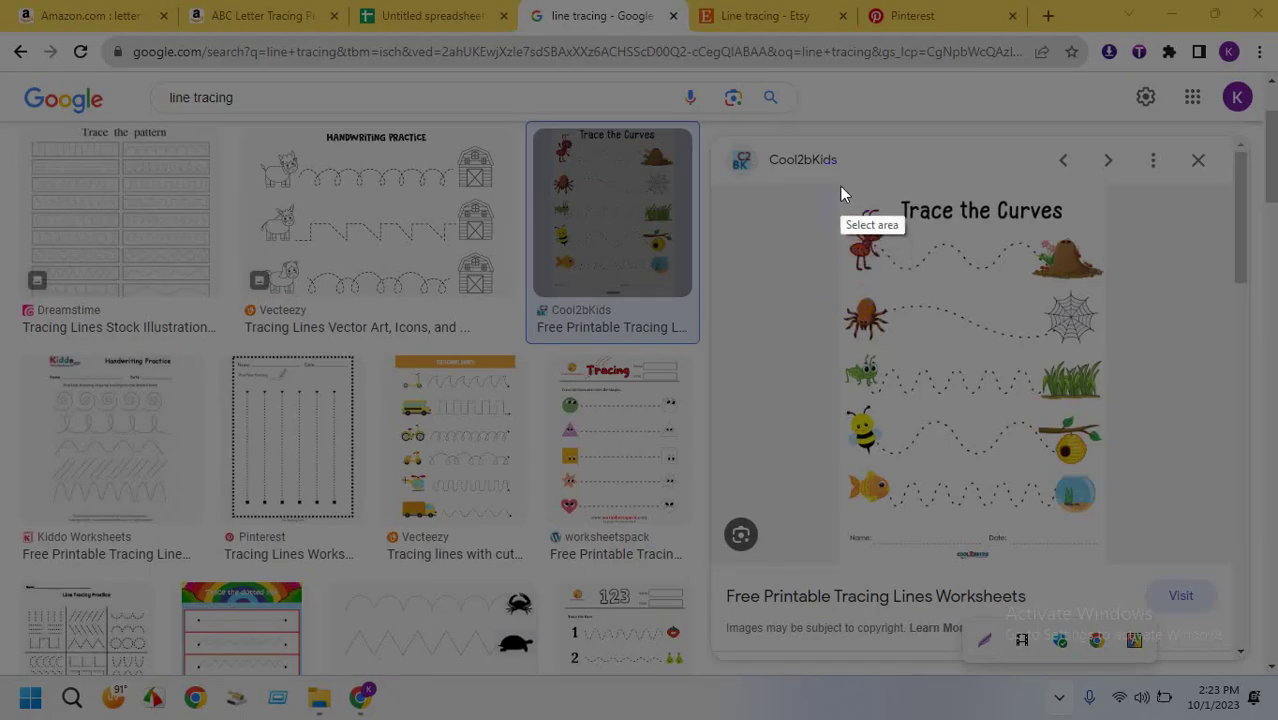
pyautogui.moveTo(840, 186)
pyautogui.mouseDown()
pyautogui.moveTo(867, 207)
pyautogui.moveTo(1070, 521)
pyautogui.moveTo(1107, 536)
pyautogui.mouseUp()
pyautogui.click(1038, 556)
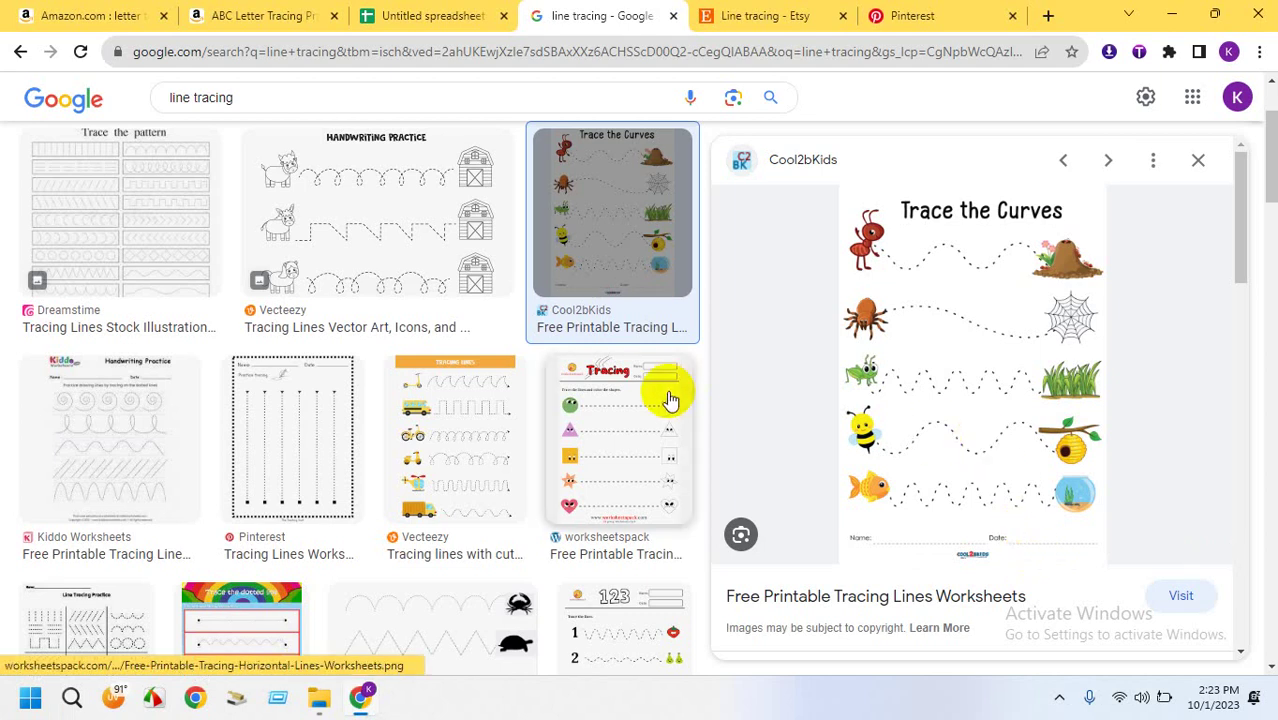
pyautogui.moveTo(669, 400)
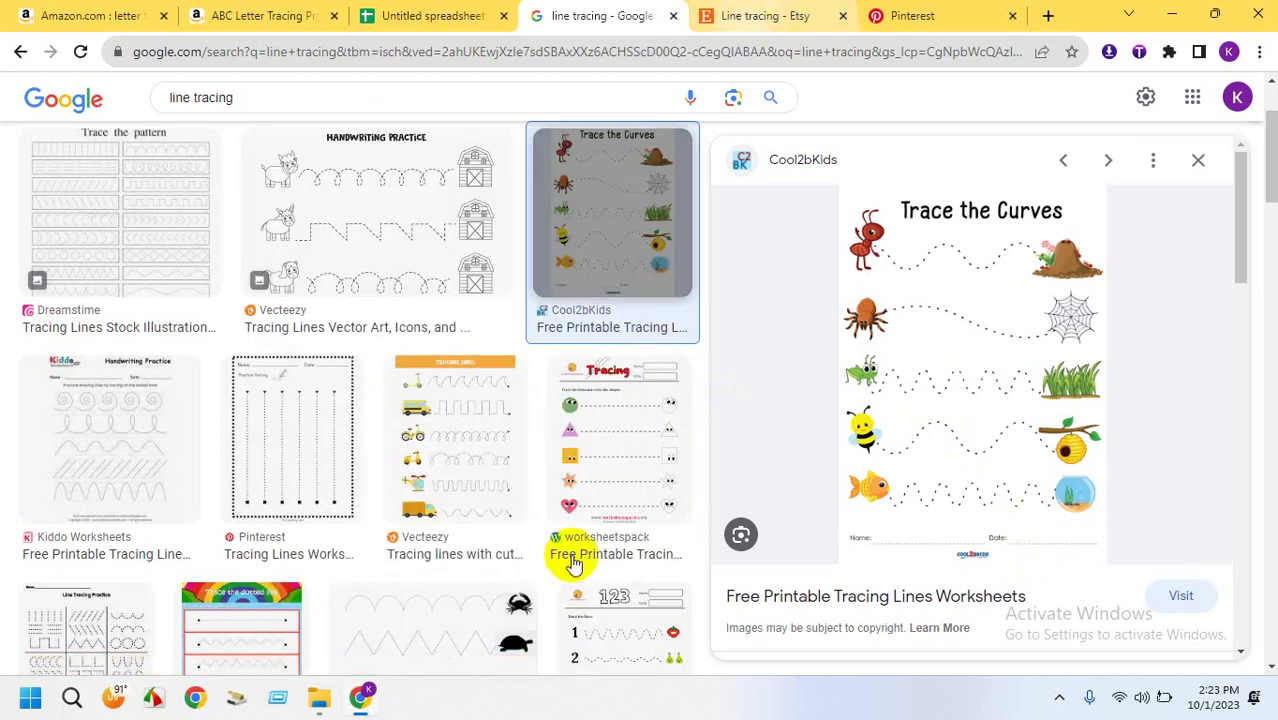
pyautogui.click(328, 694)
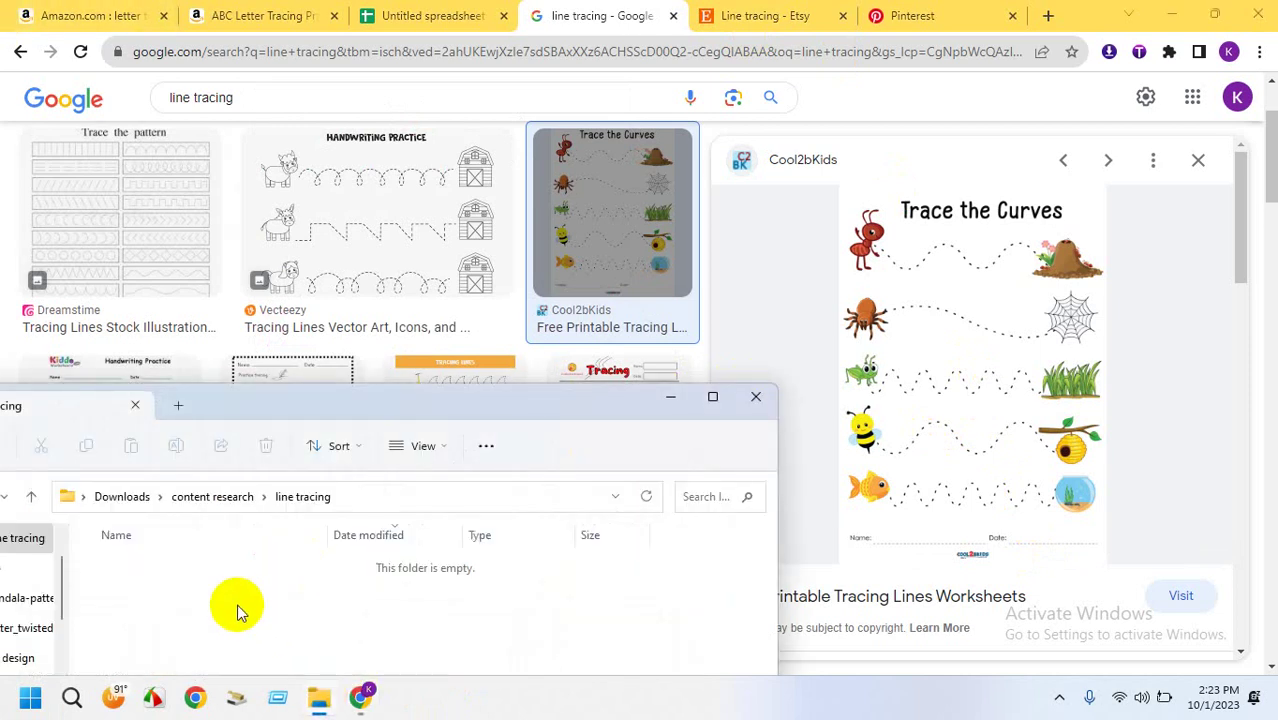
# Save a screenshot of the Trace the Curves worksheet as a JPEG named google in the content research > line tracing folder
pyautogui.click(1059, 697)
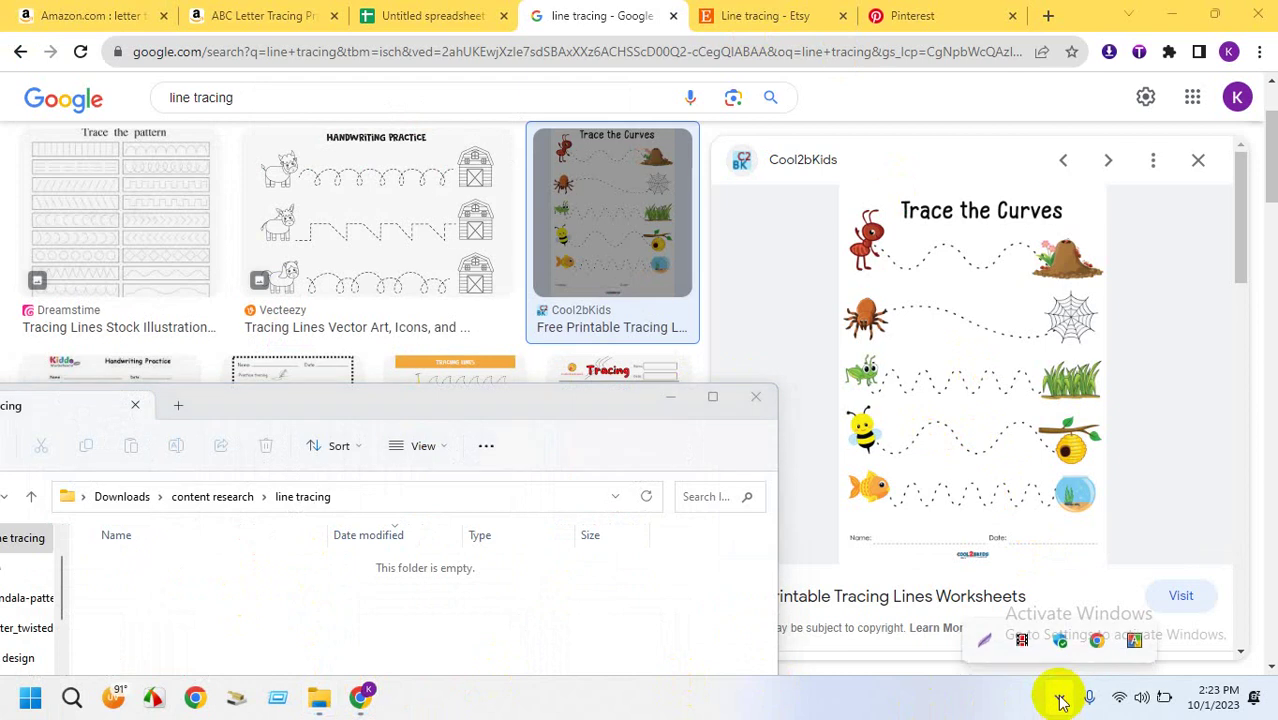
pyautogui.click(984, 640)
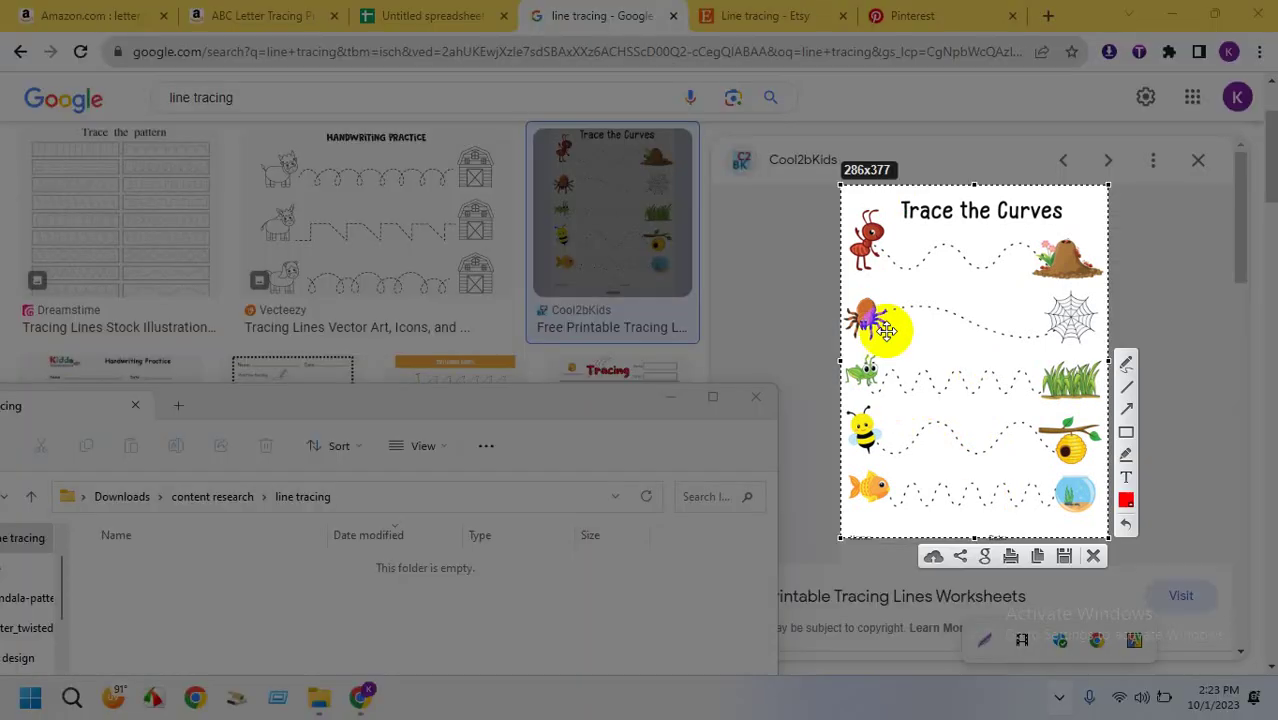
pyautogui.click(1063, 558)
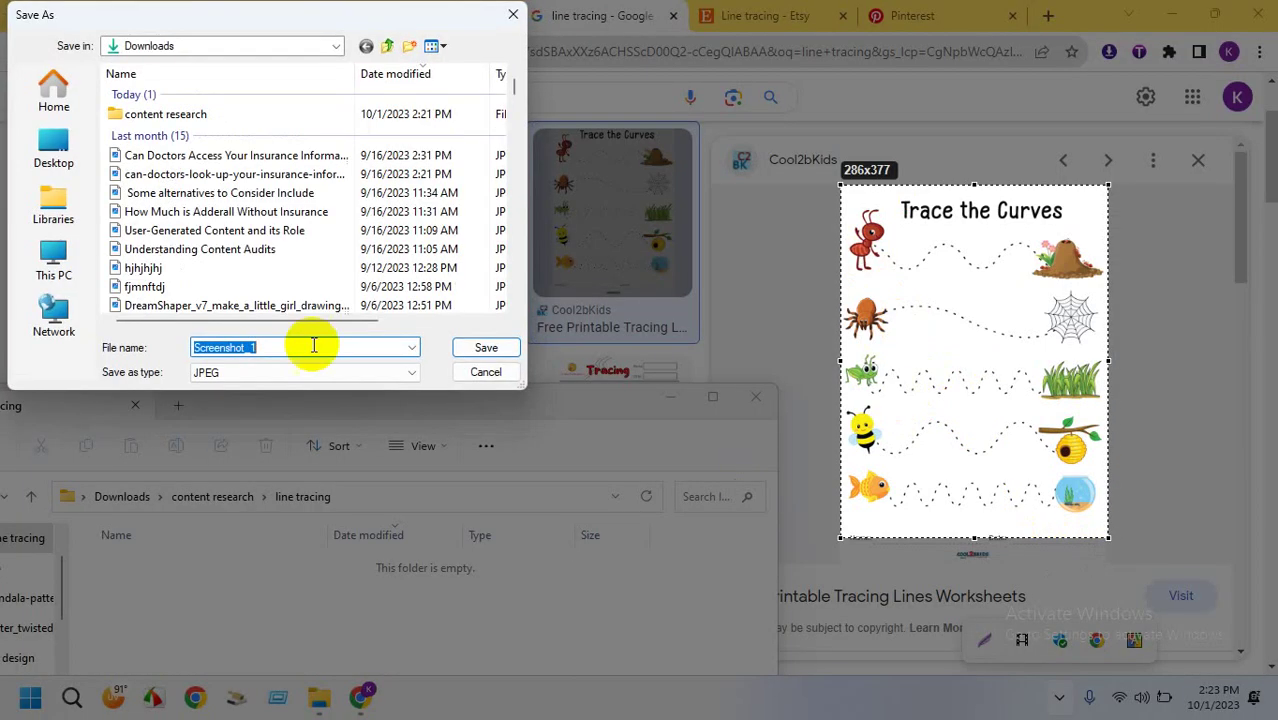
pyautogui.doubleClick(142, 113)
pyautogui.doubleClick(143, 116)
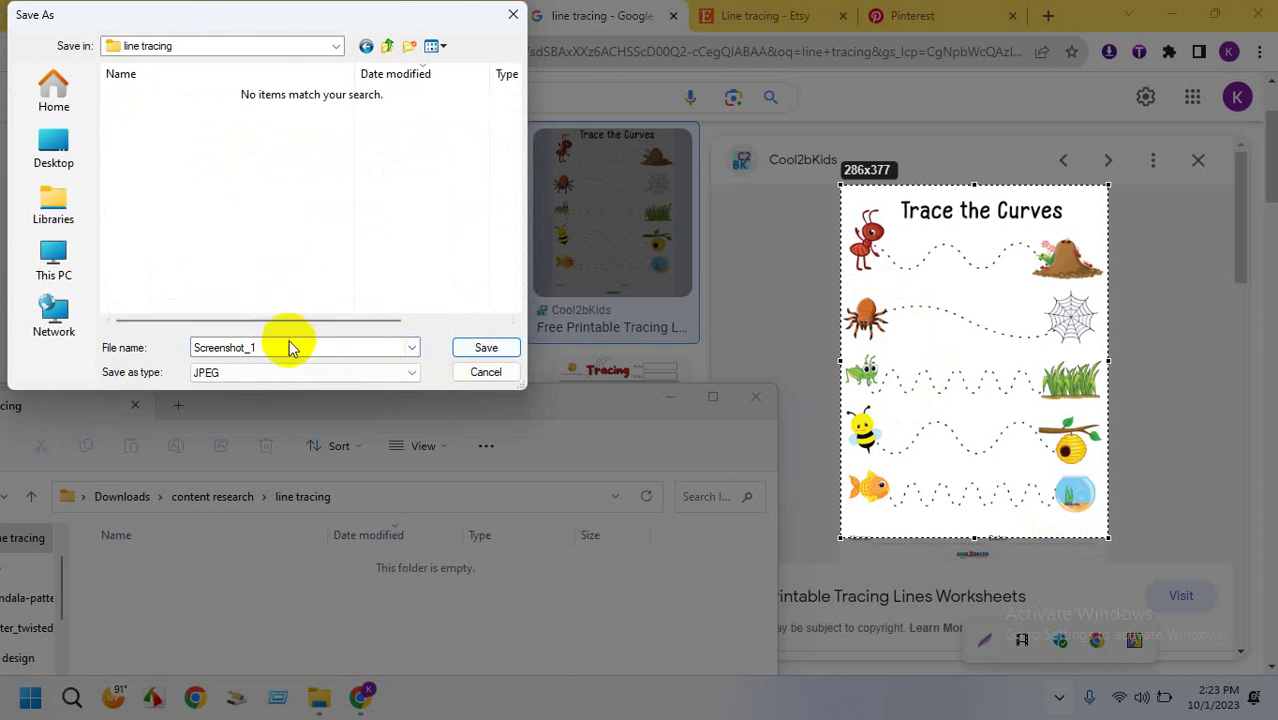
pyautogui.moveTo(290, 343); pyautogui.dragTo(188, 340)
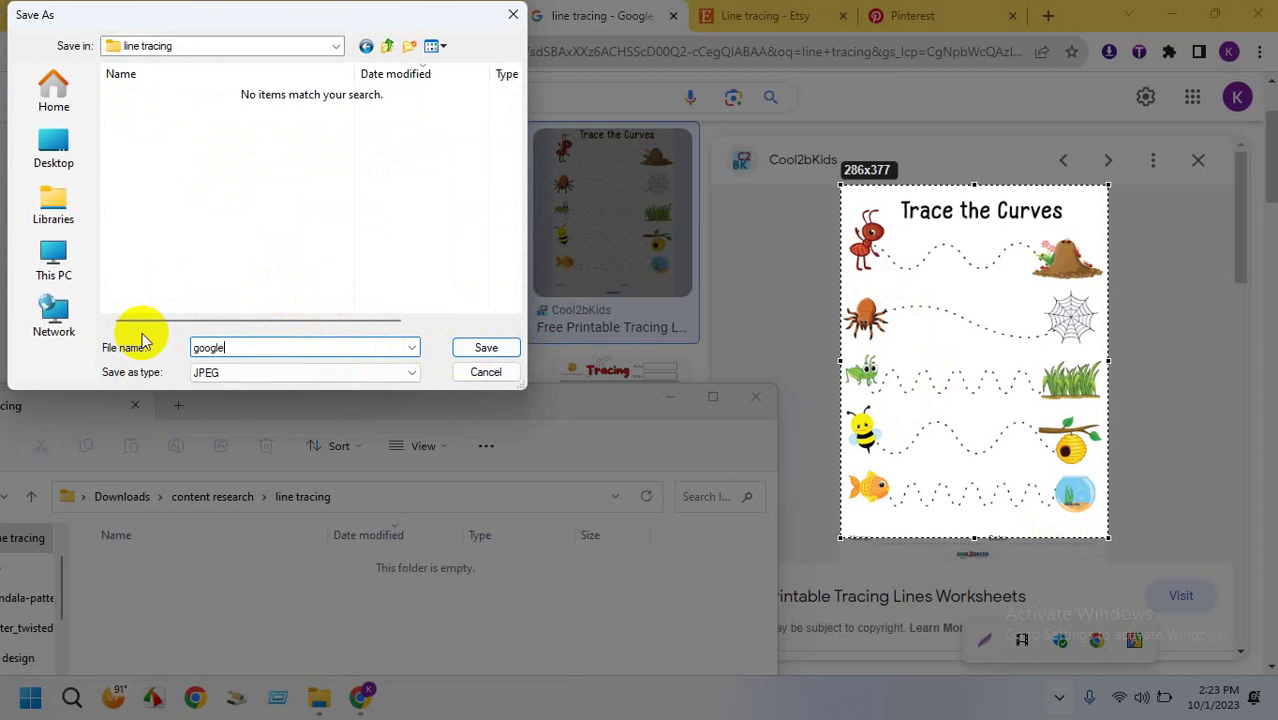
pyautogui.press('Return')
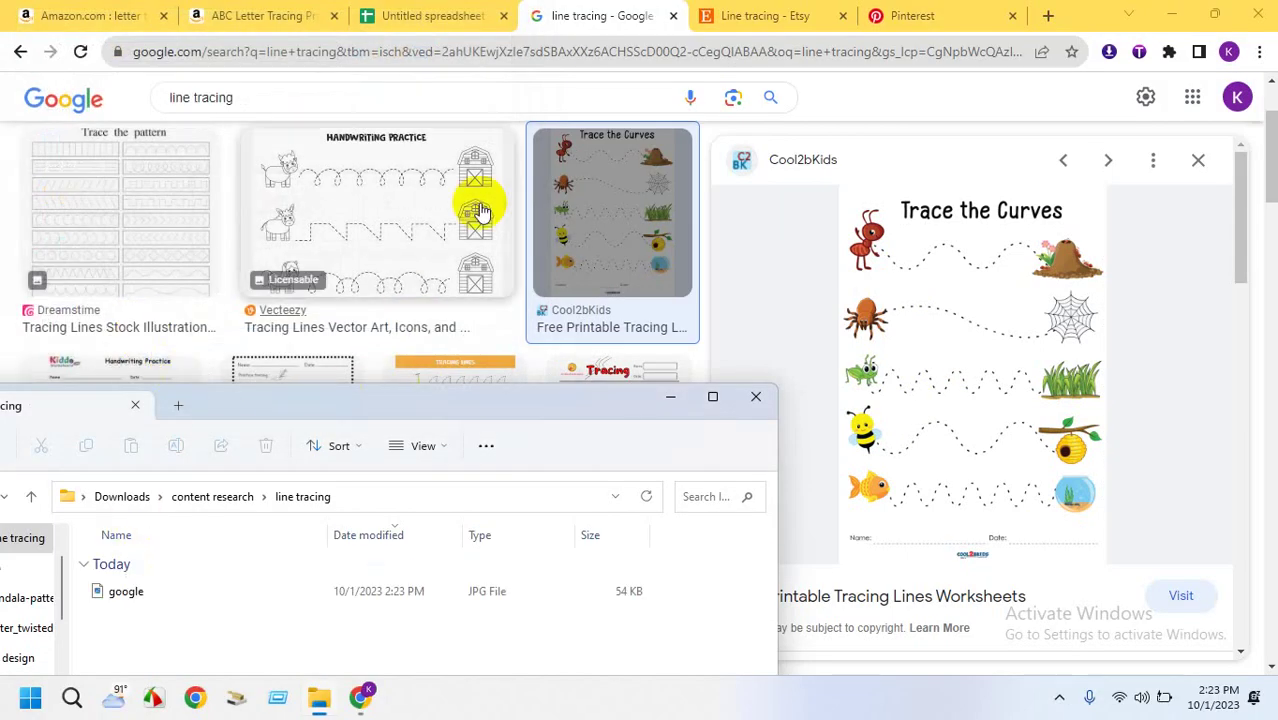
# Browse the Etsy line tracing results and open the BubblyLearners listing for 12 pages of printable tracing worksheets
pyautogui.click(722, 17)
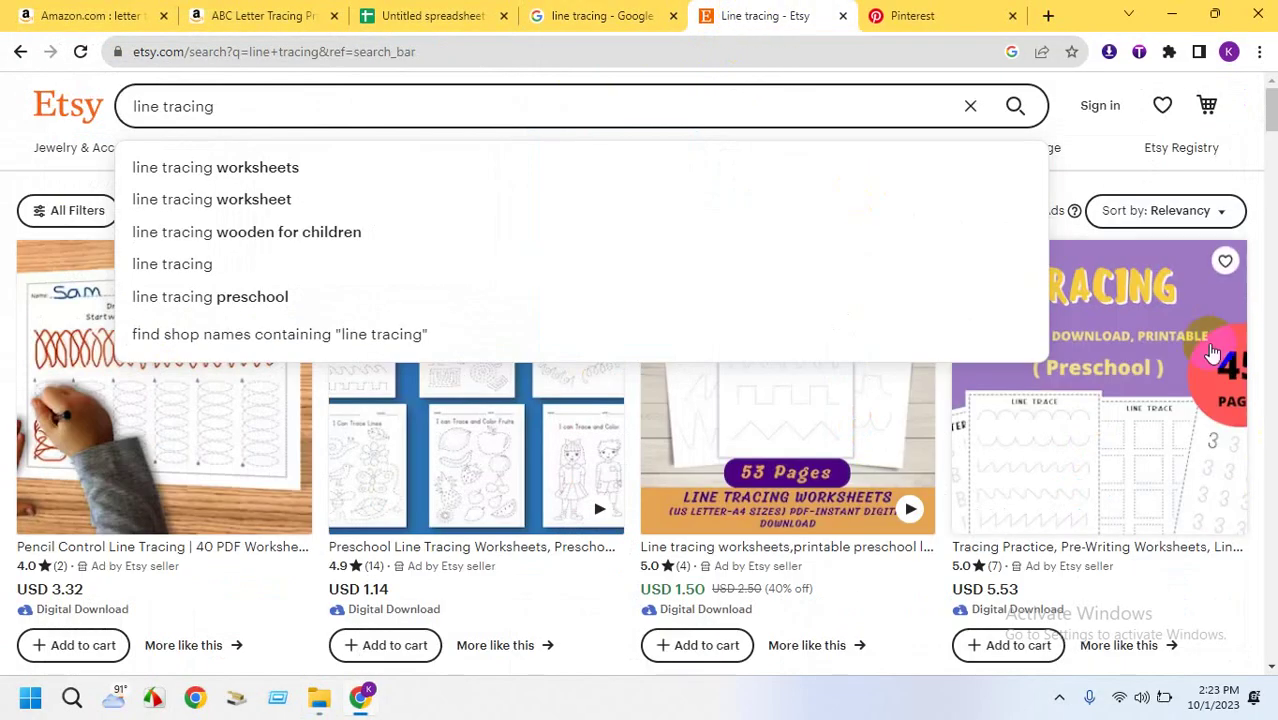
pyautogui.scroll(-2, 4, 533)
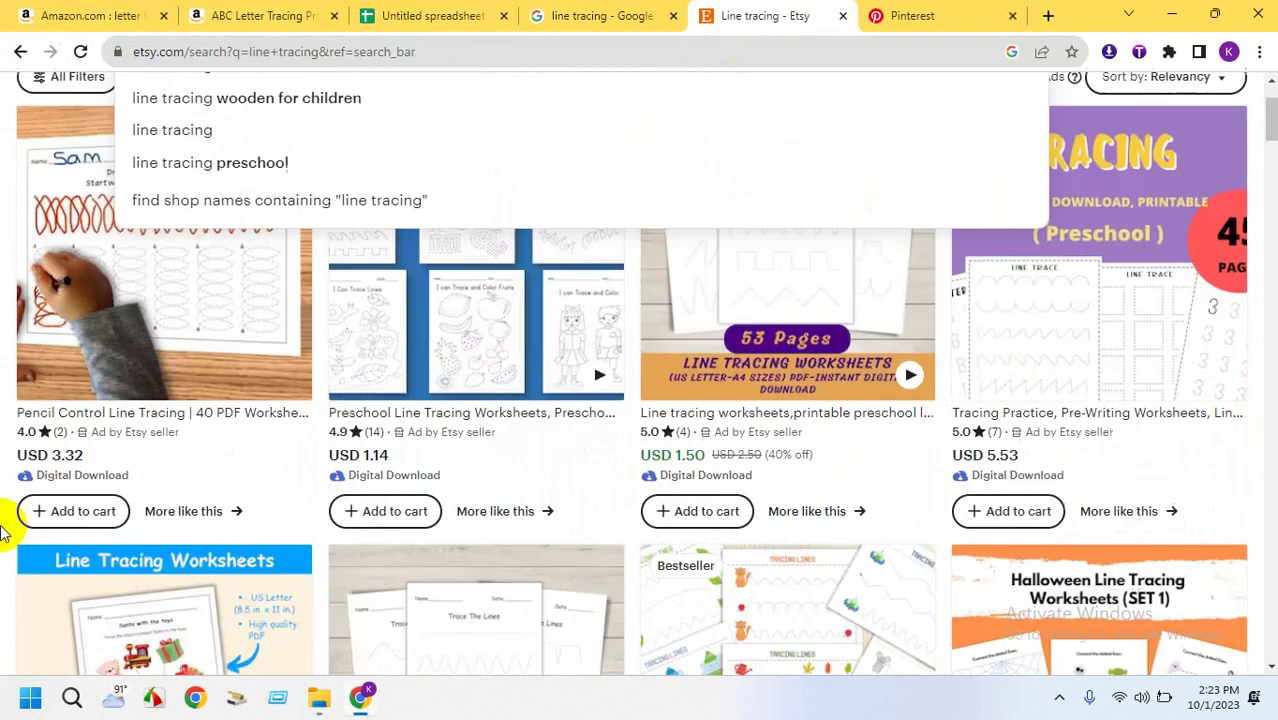
pyautogui.moveTo(1268, 138); pyautogui.dragTo(1268, 150)
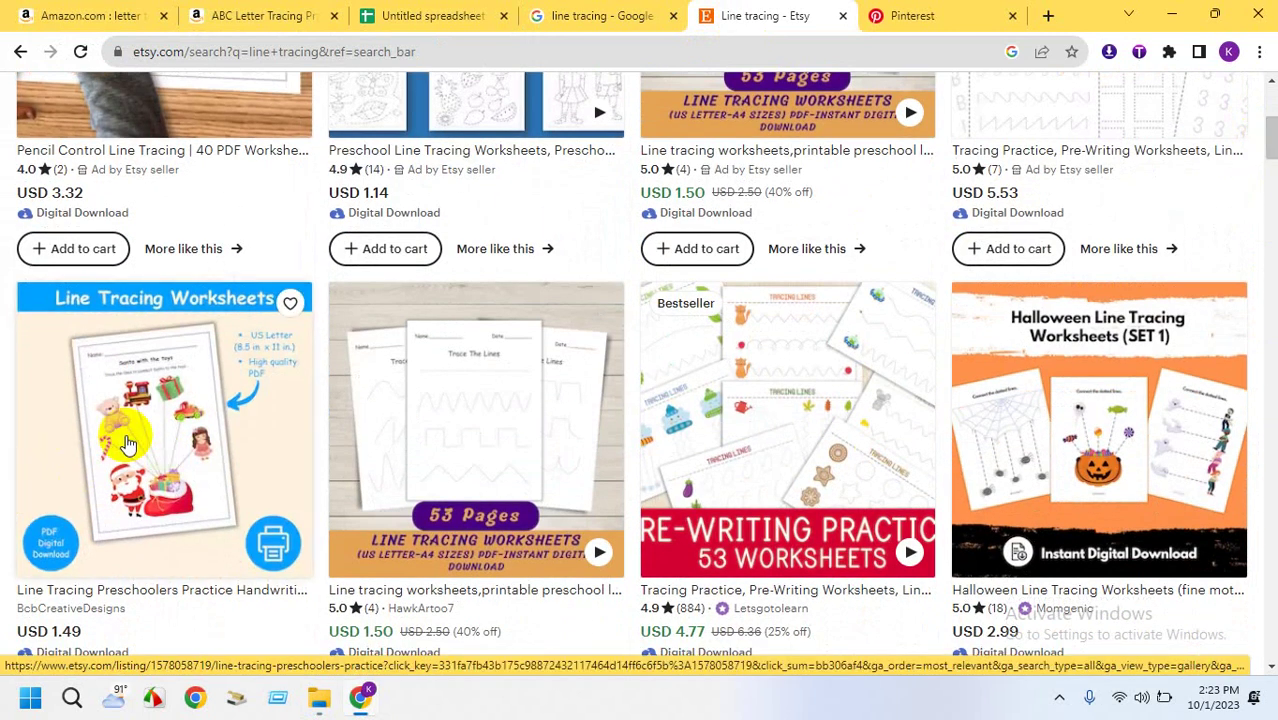
pyautogui.moveTo(128, 444)
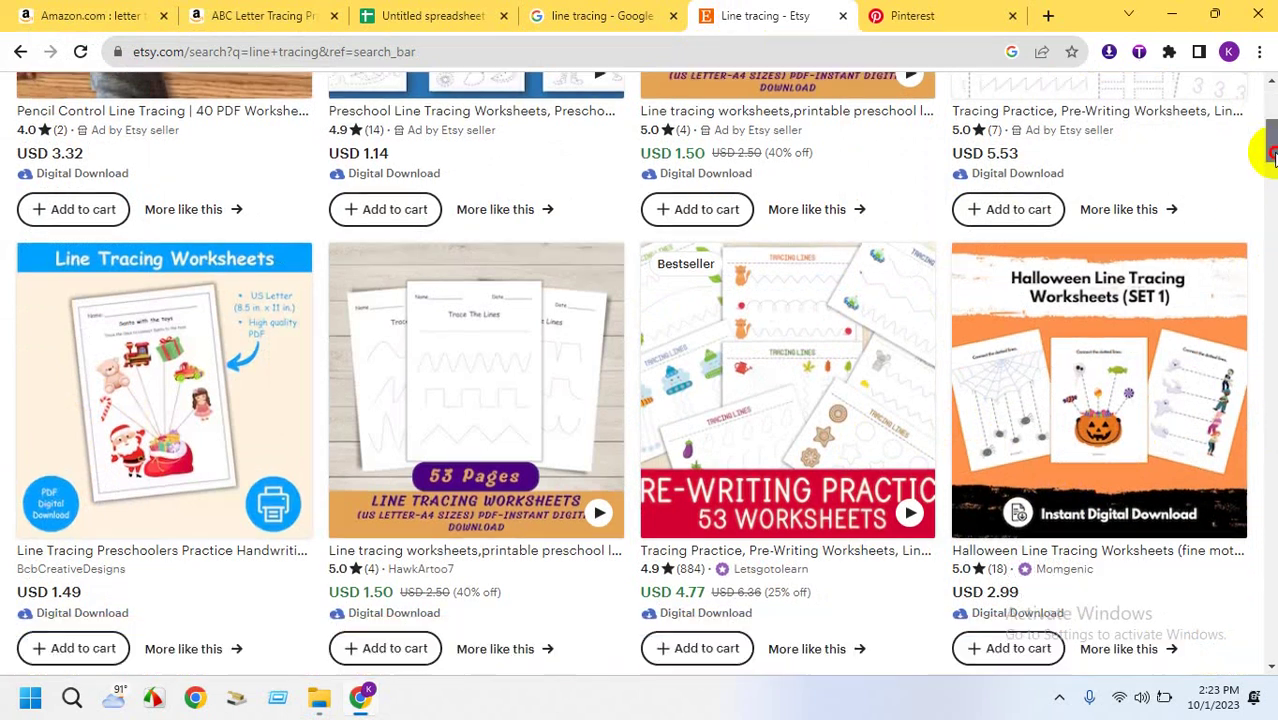
pyautogui.moveTo(1268, 118); pyautogui.dragTo(1272, 182)
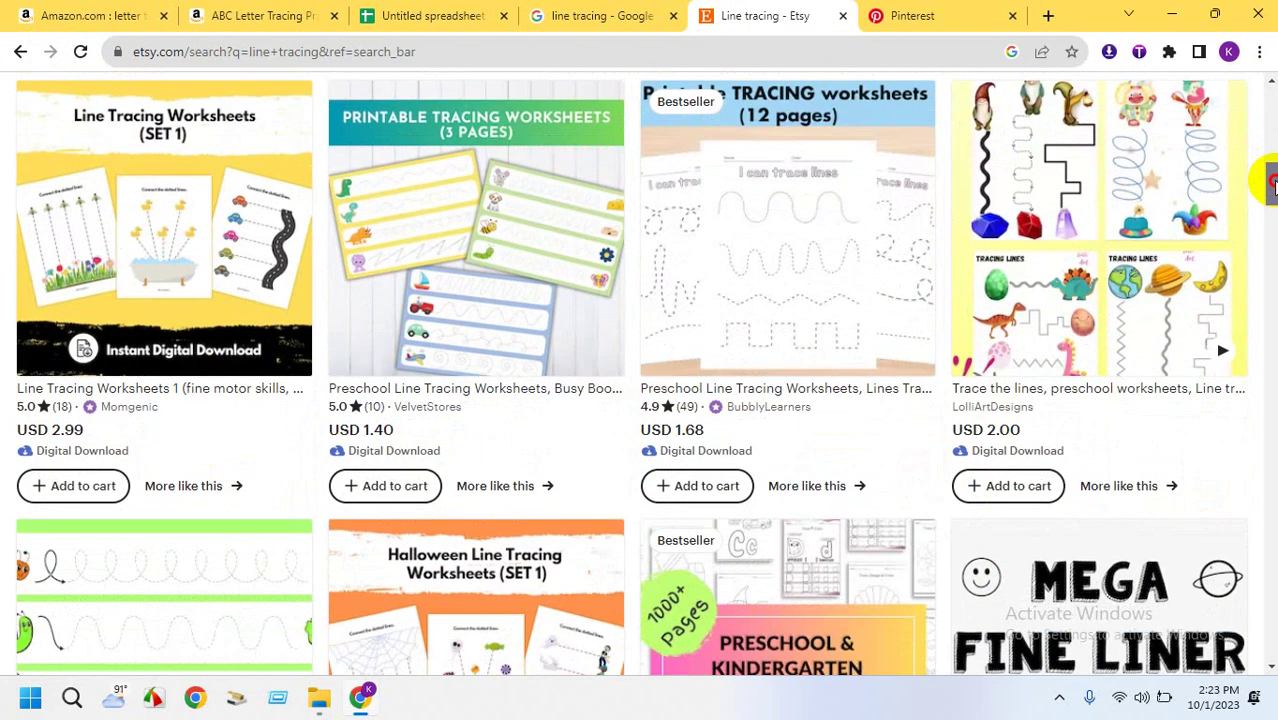
pyautogui.click(826, 220)
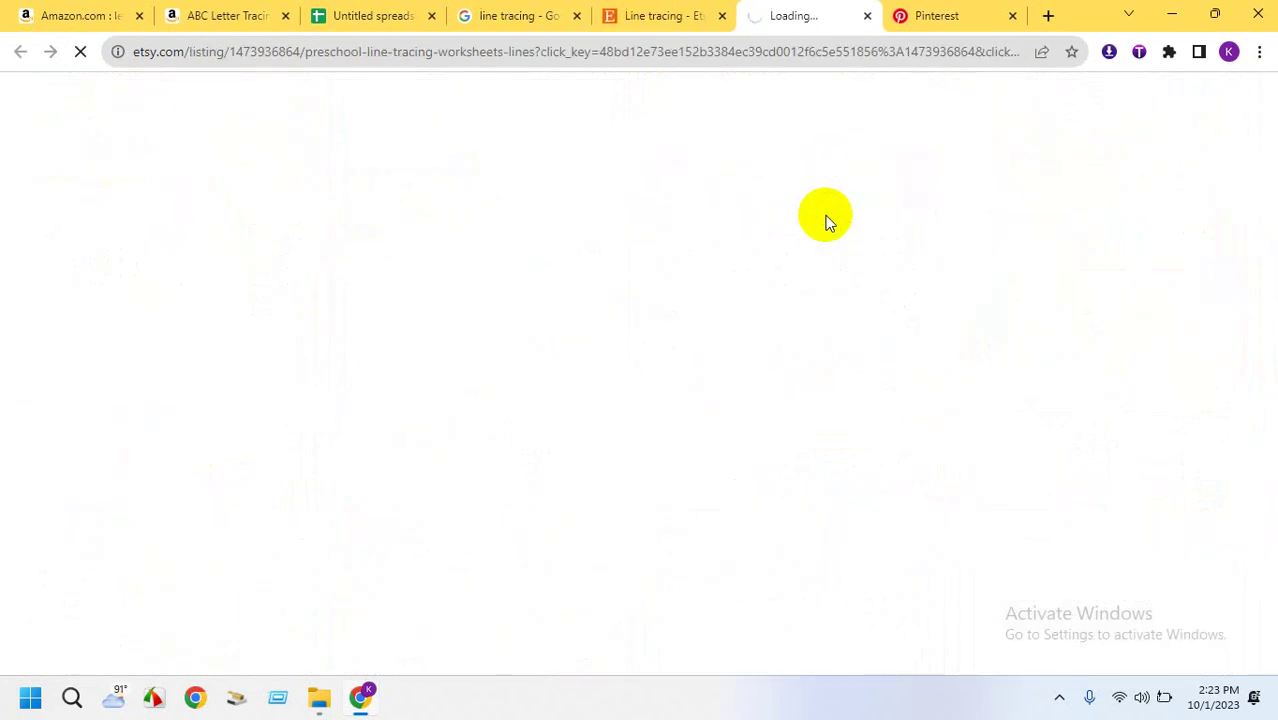
pyautogui.scroll(-1, 714, 296)
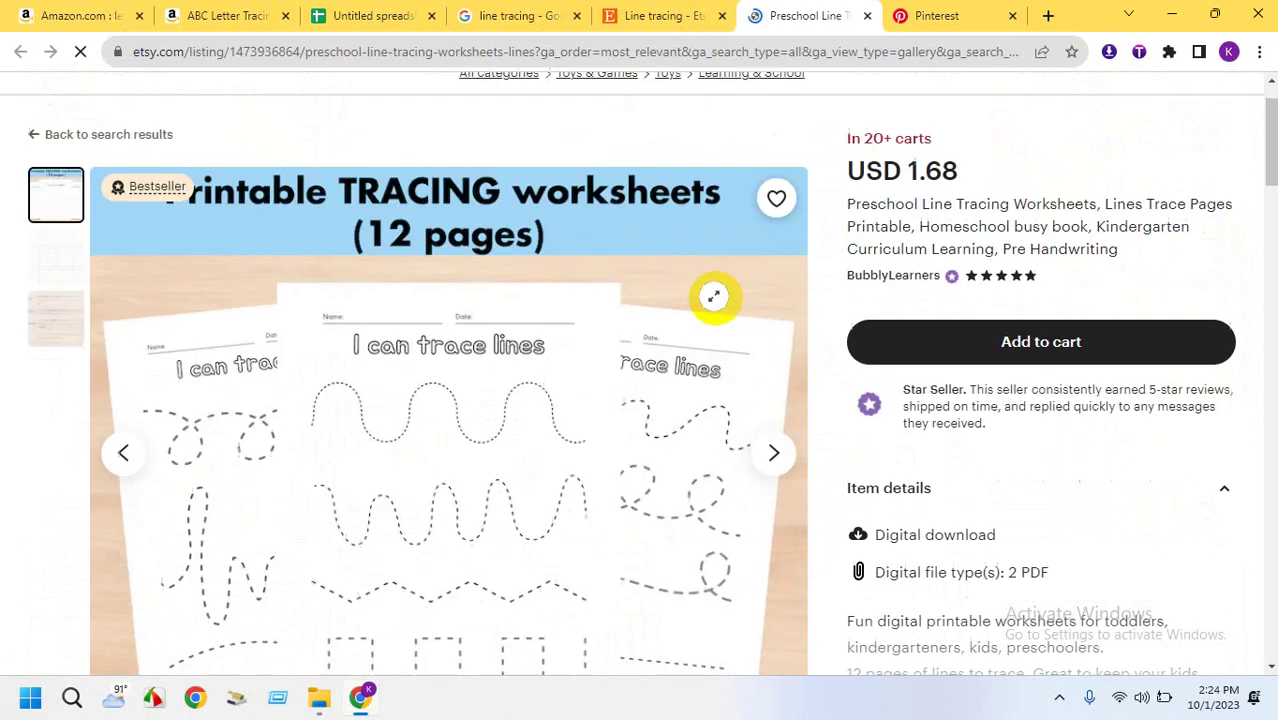
pyautogui.scroll(-3, 714, 296)
pyautogui.click(1061, 698)
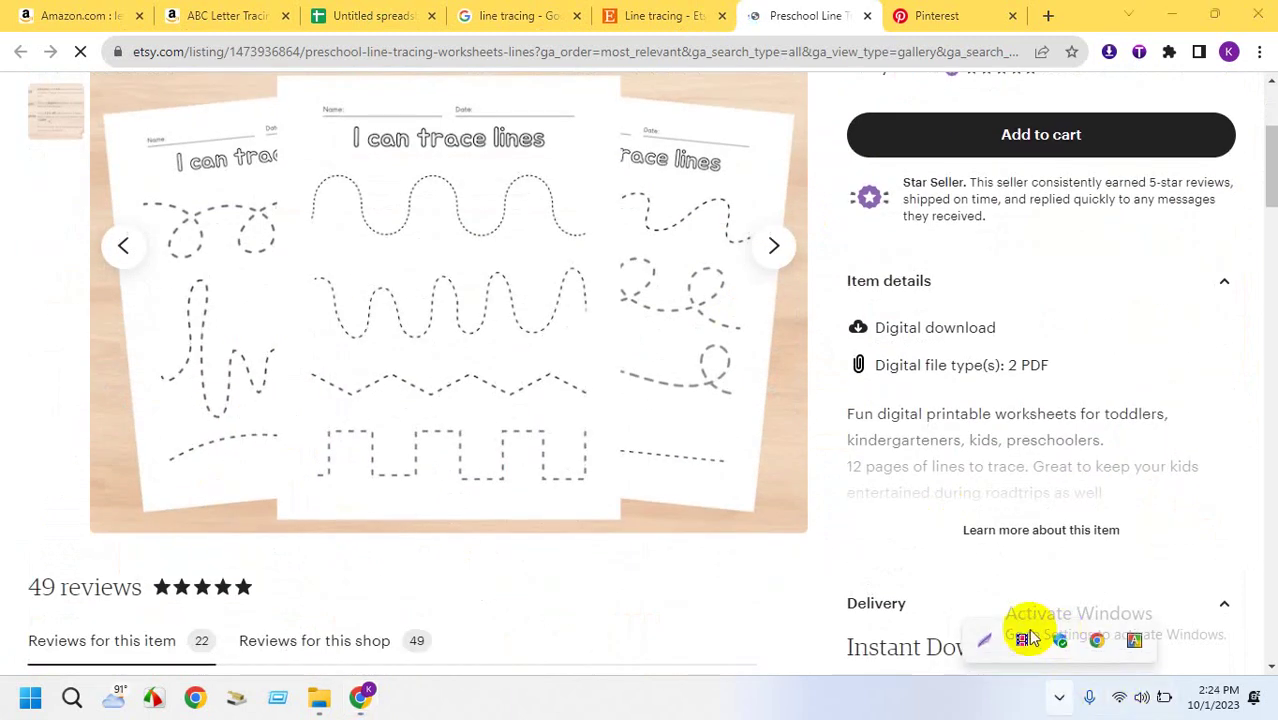
pyautogui.click(981, 645)
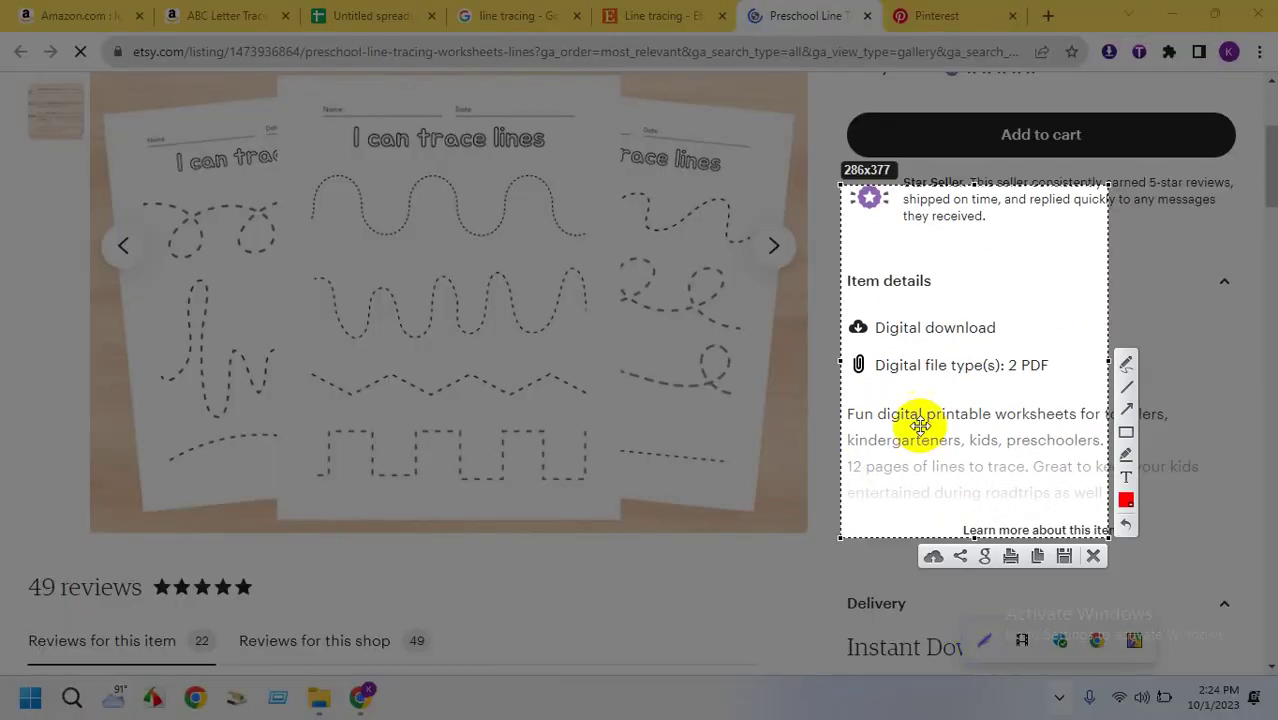
pyautogui.click(1092, 556)
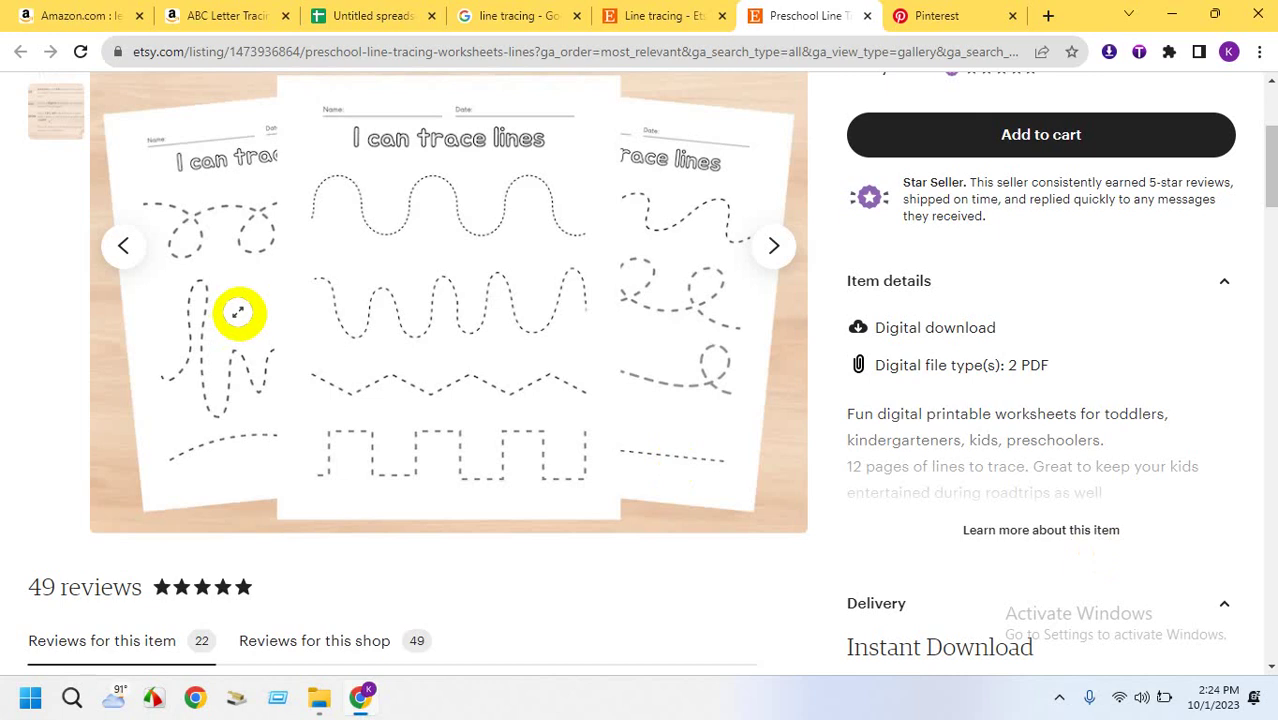
# Capture about 733x458 pixels of the Etsy listing's worksheet image and save it as a JPEG named etsy in the line tracing folder
pyautogui.scroll(3, 238, 313)
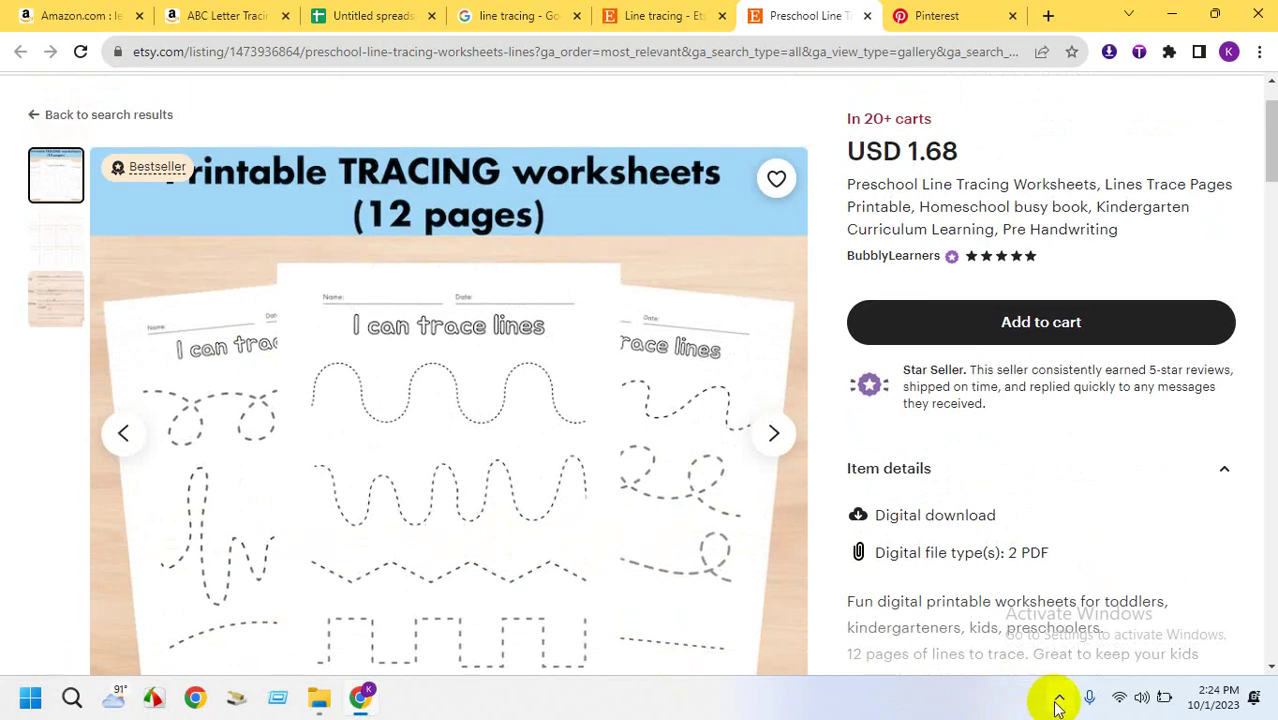
pyautogui.click(1058, 699)
pyautogui.click(983, 642)
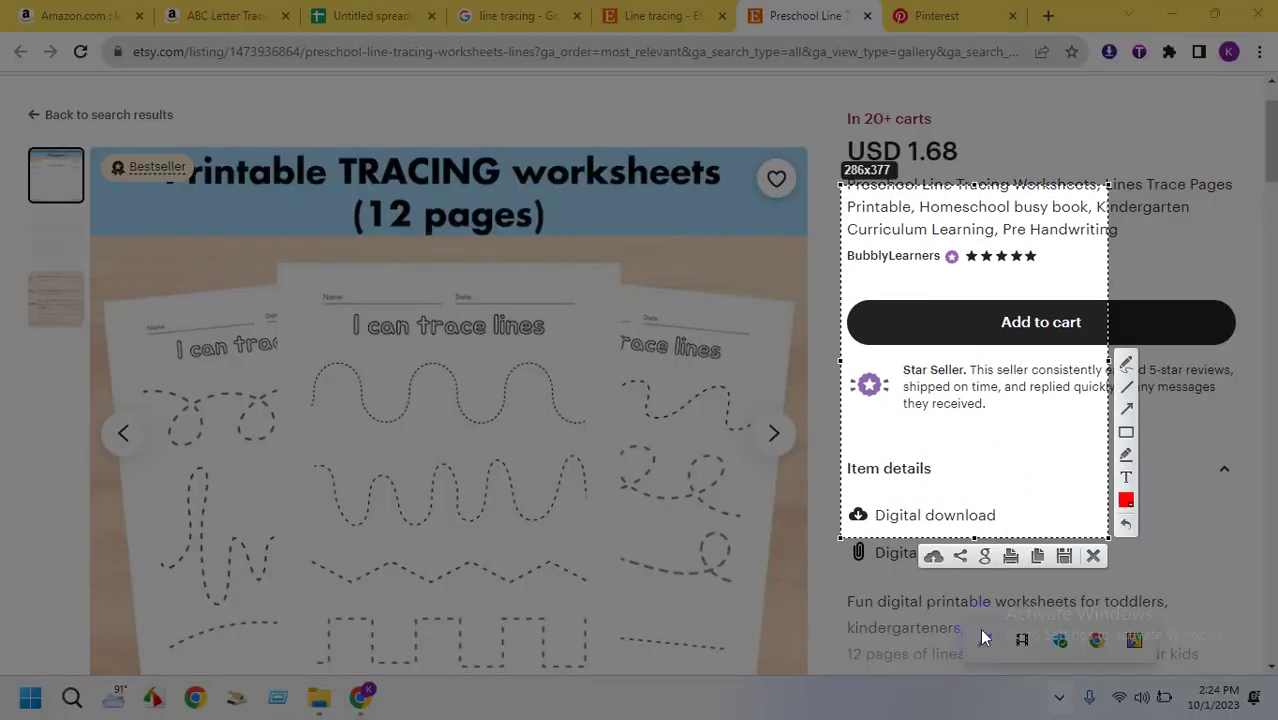
pyautogui.moveTo(950, 422); pyautogui.dragTo(205, 488)
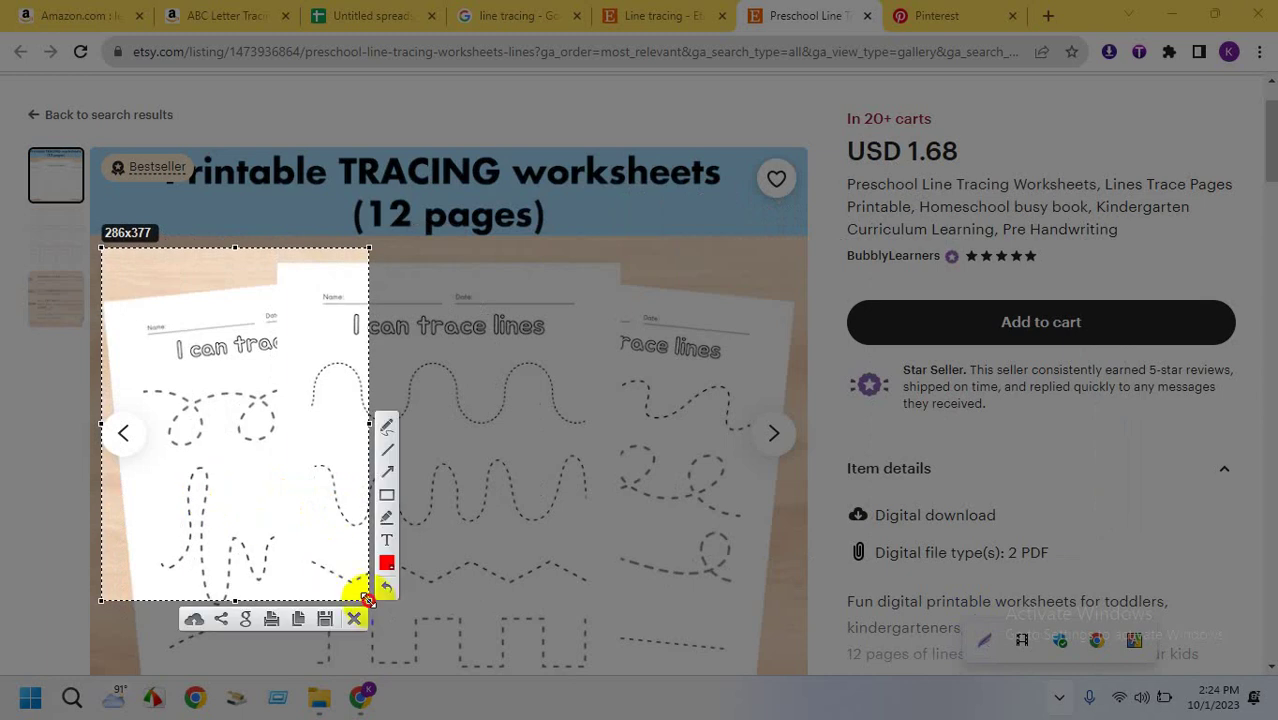
pyautogui.moveTo(368, 598); pyautogui.dragTo(788, 676)
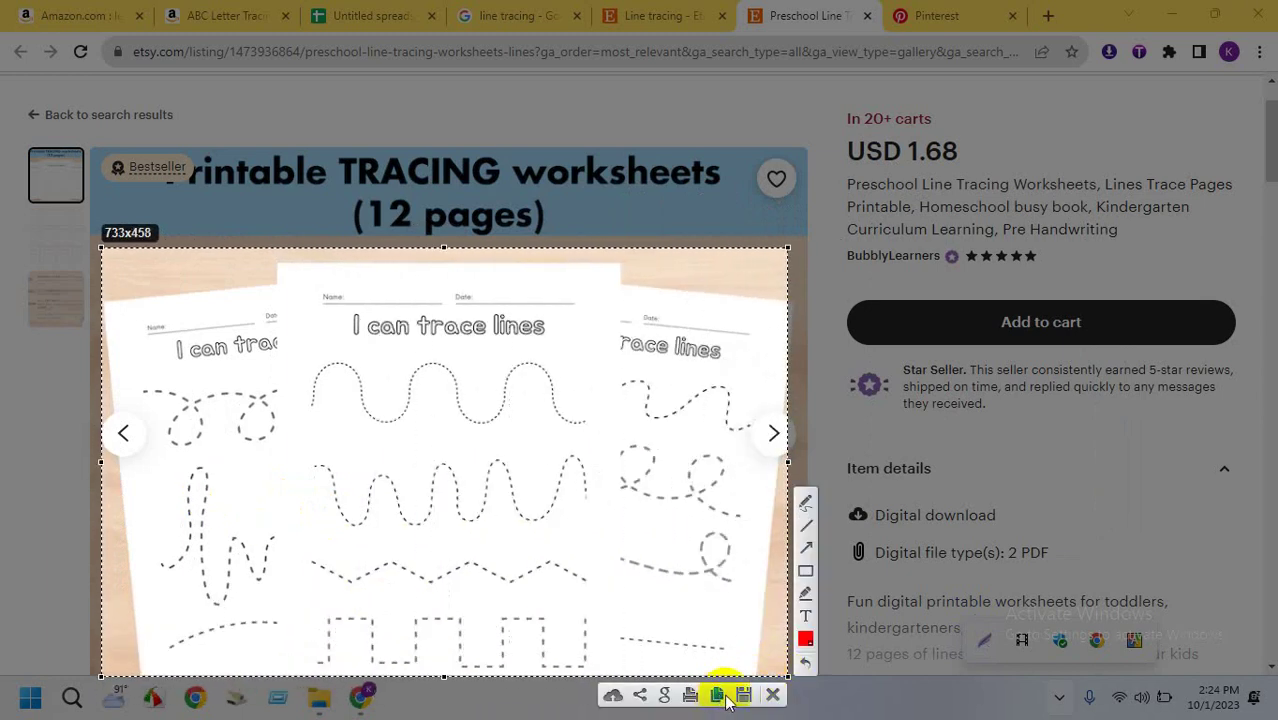
pyautogui.click(743, 695)
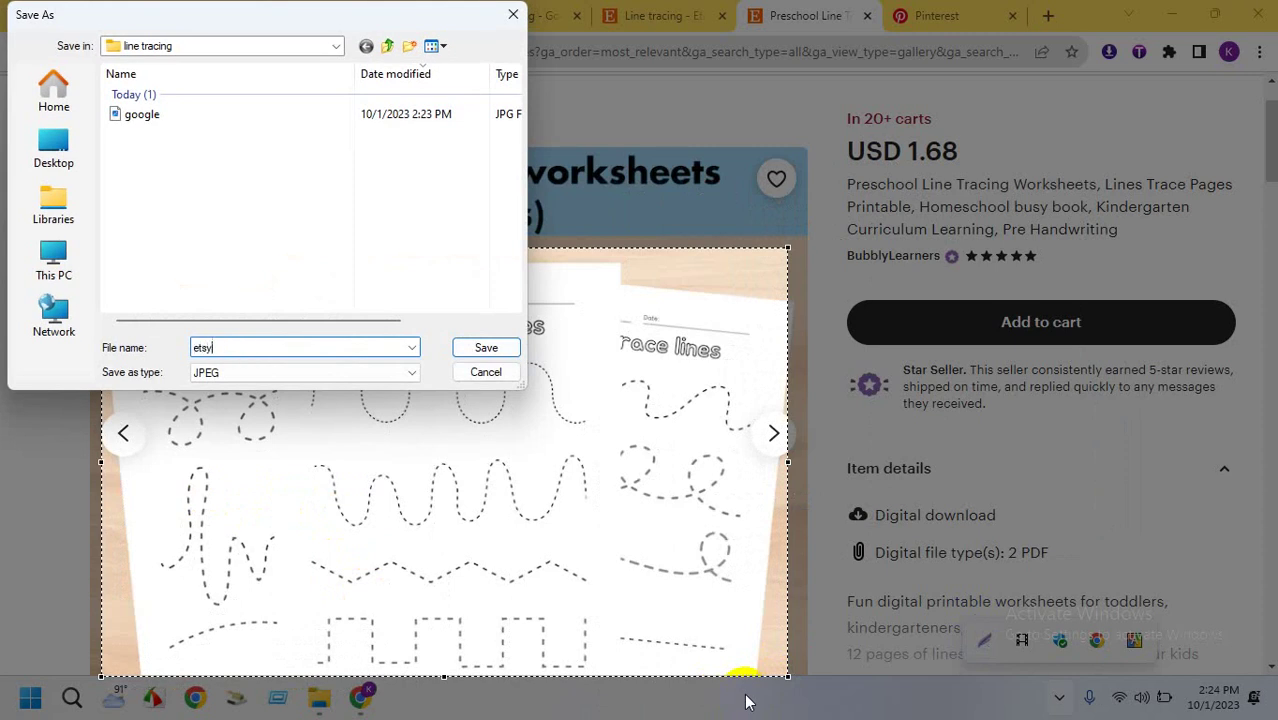
pyautogui.press('Return')
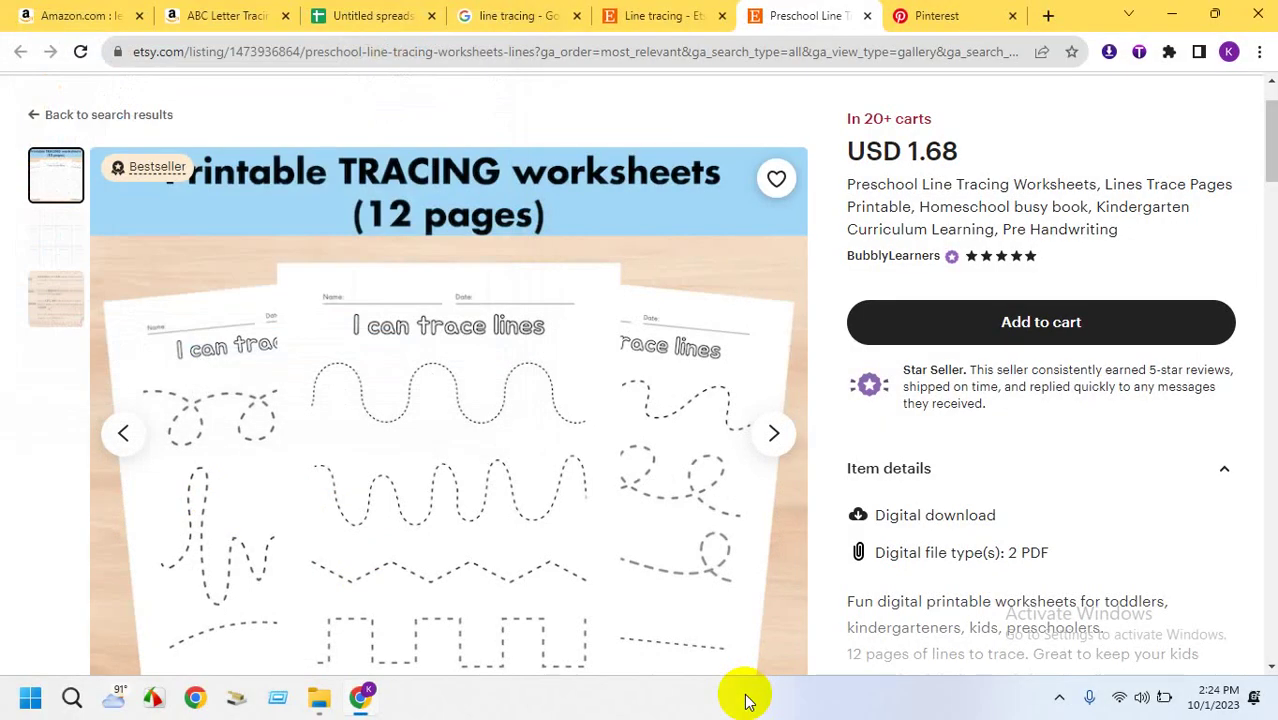
# Find the Tracing Lines worksheet with progressively longer horizontal lines among Pinterest's line tracing pages and frame a screenshot area around it
pyautogui.click(930, 17)
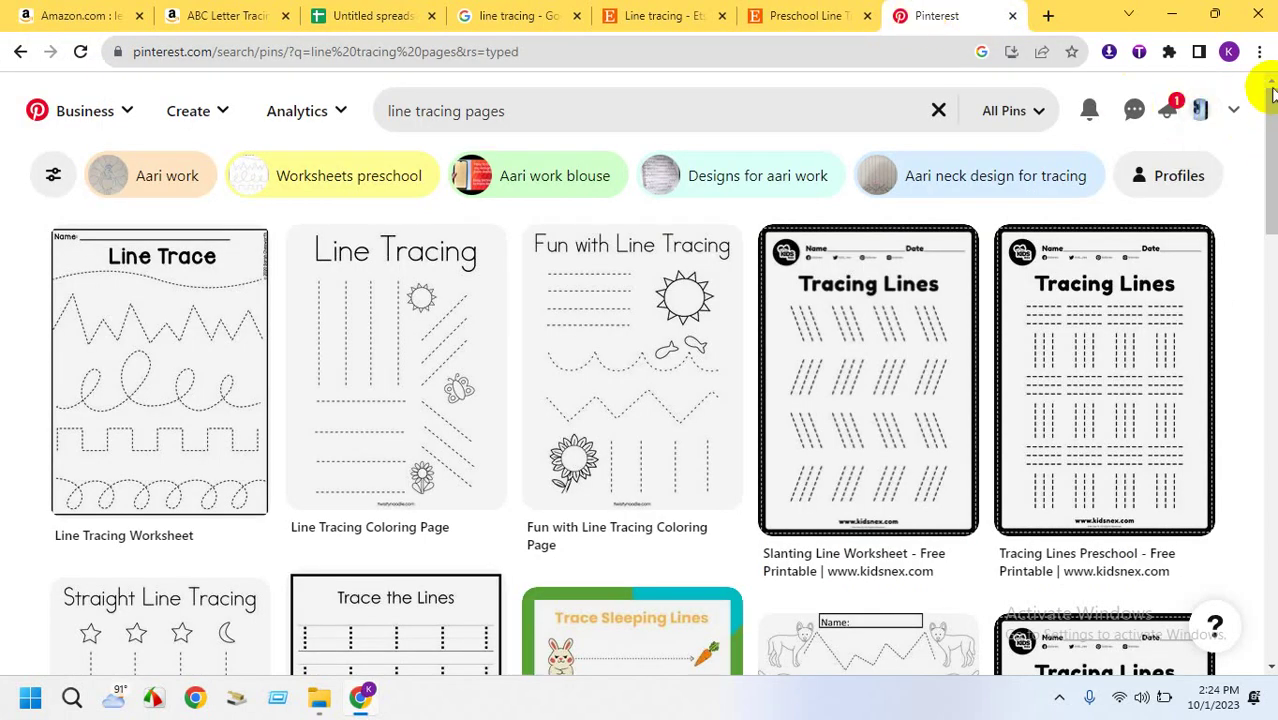
pyautogui.scroll(-4, 1271, 100)
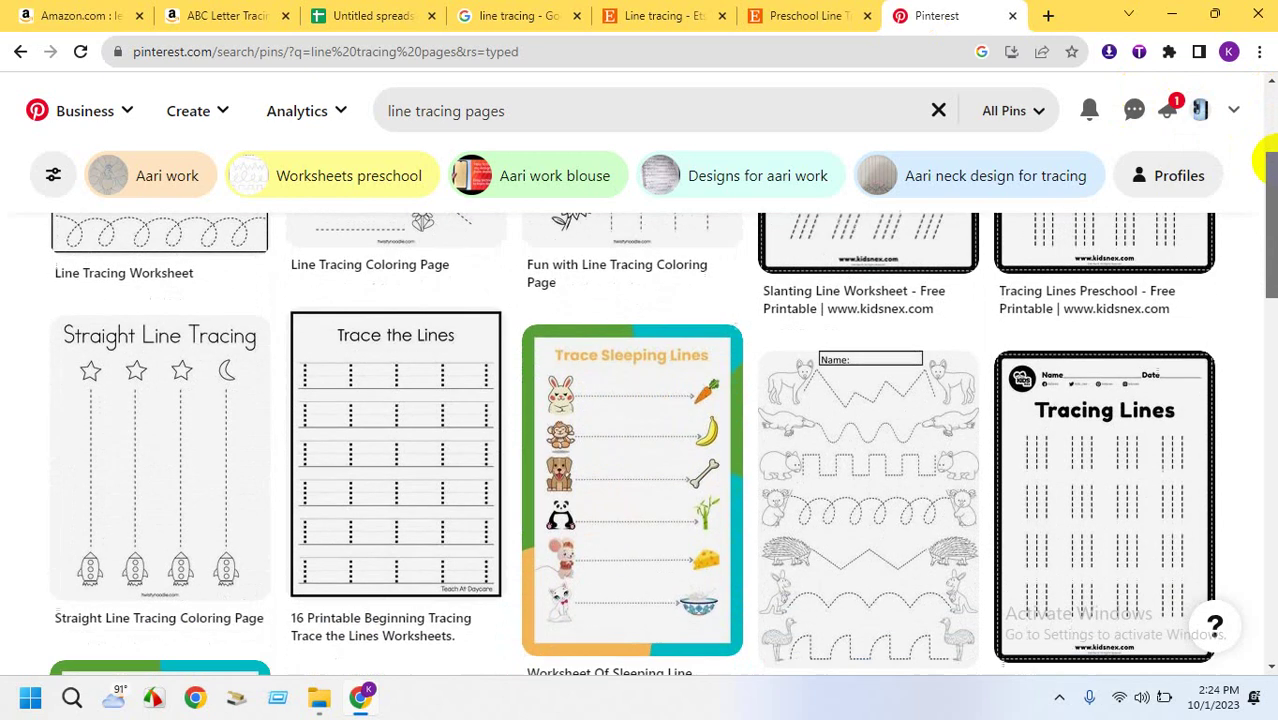
pyautogui.scroll(-4, 1268, 175)
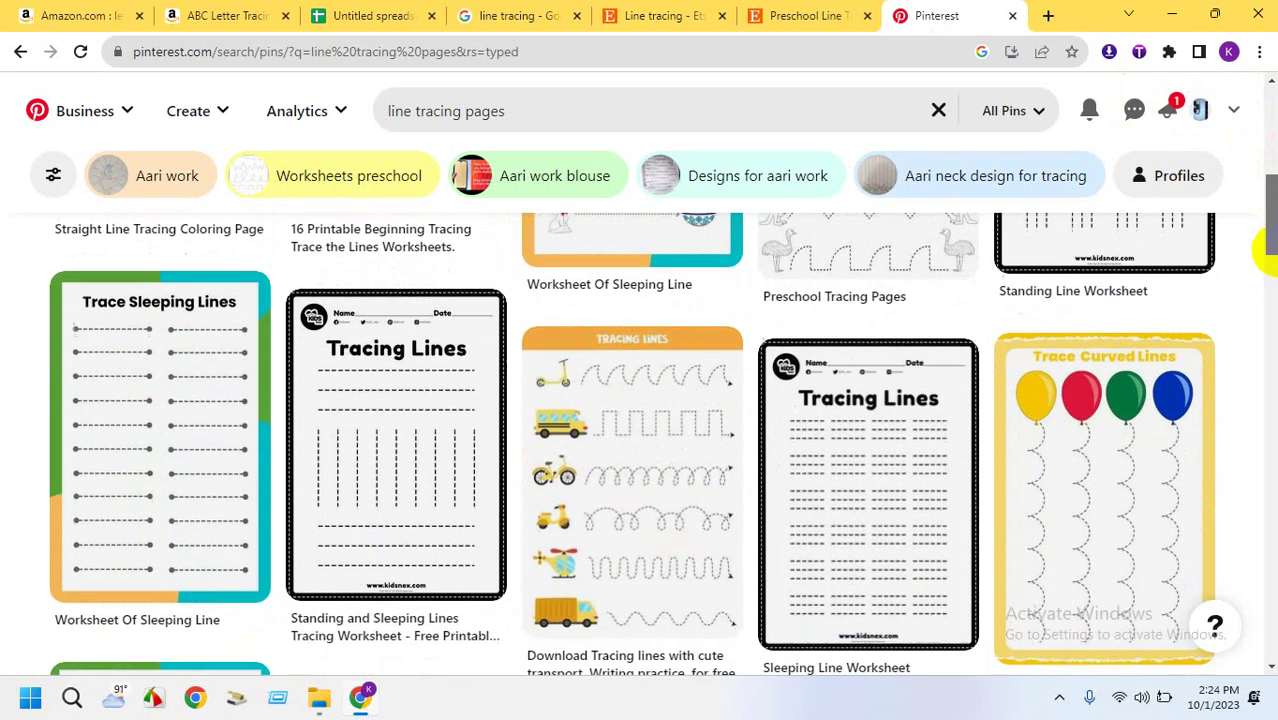
pyautogui.scroll(-5, 1265, 330)
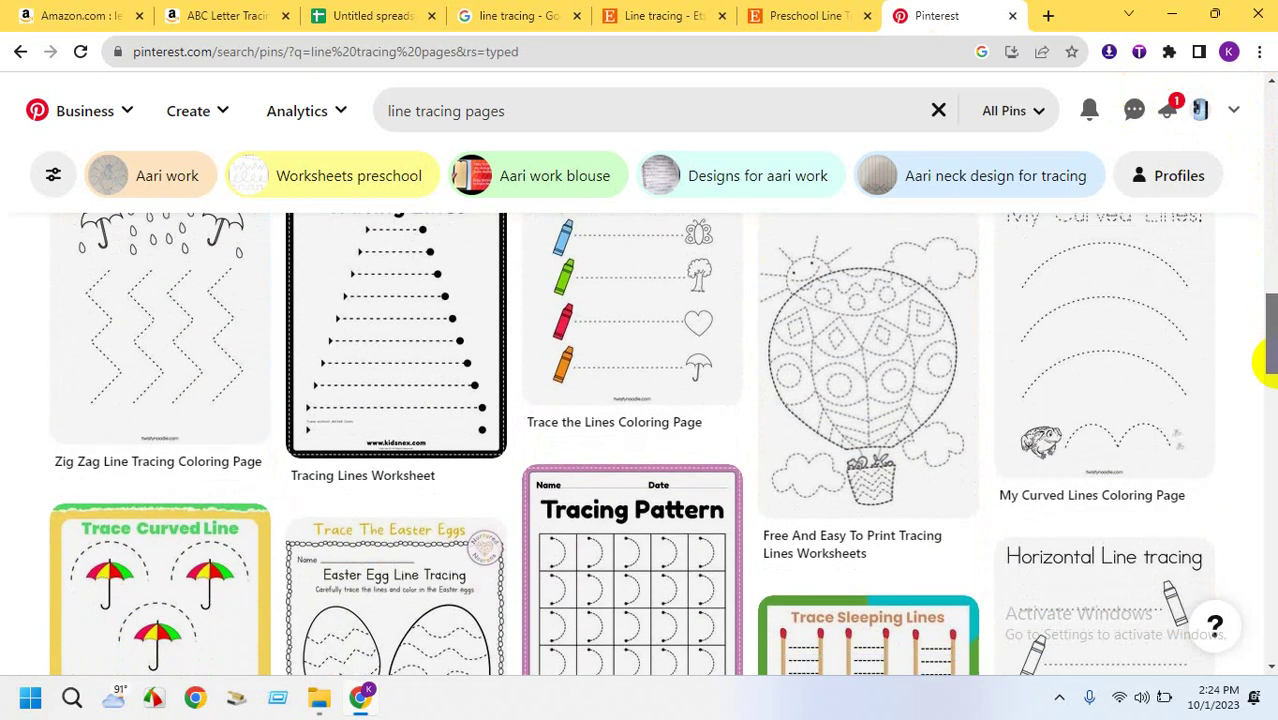
pyautogui.moveTo(1268, 362); pyautogui.dragTo(1268, 342)
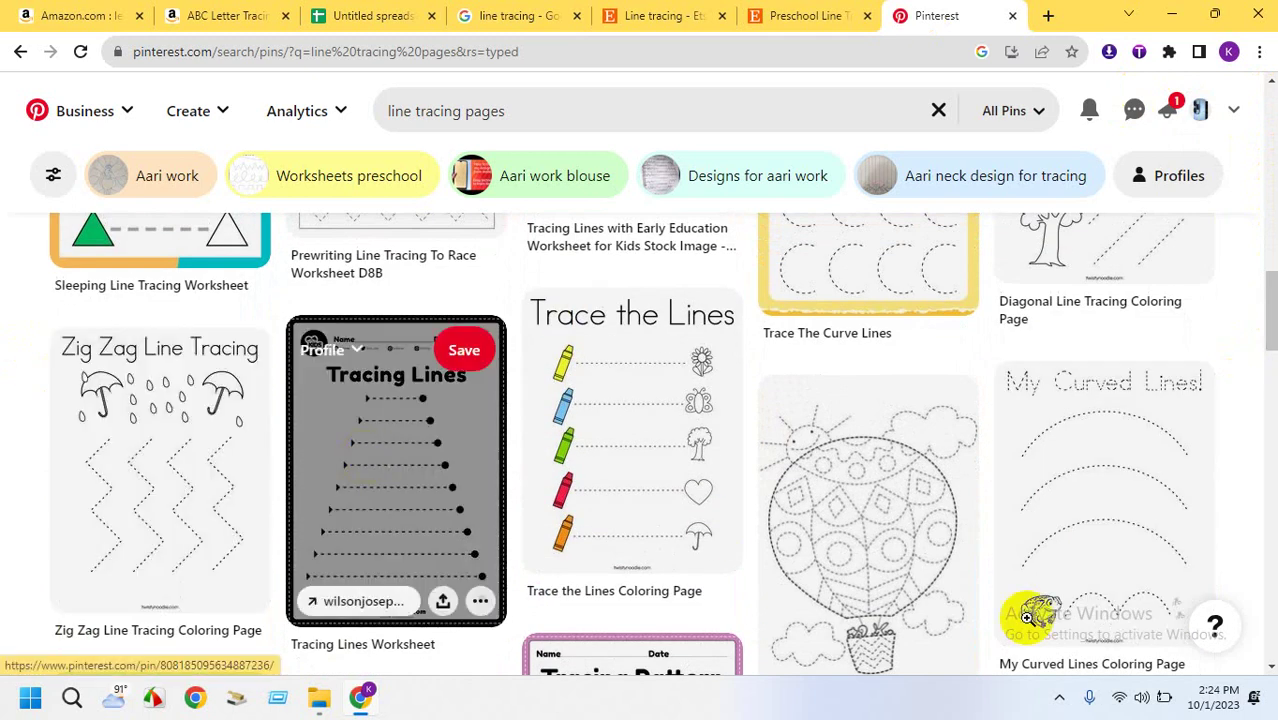
pyautogui.click(1059, 697)
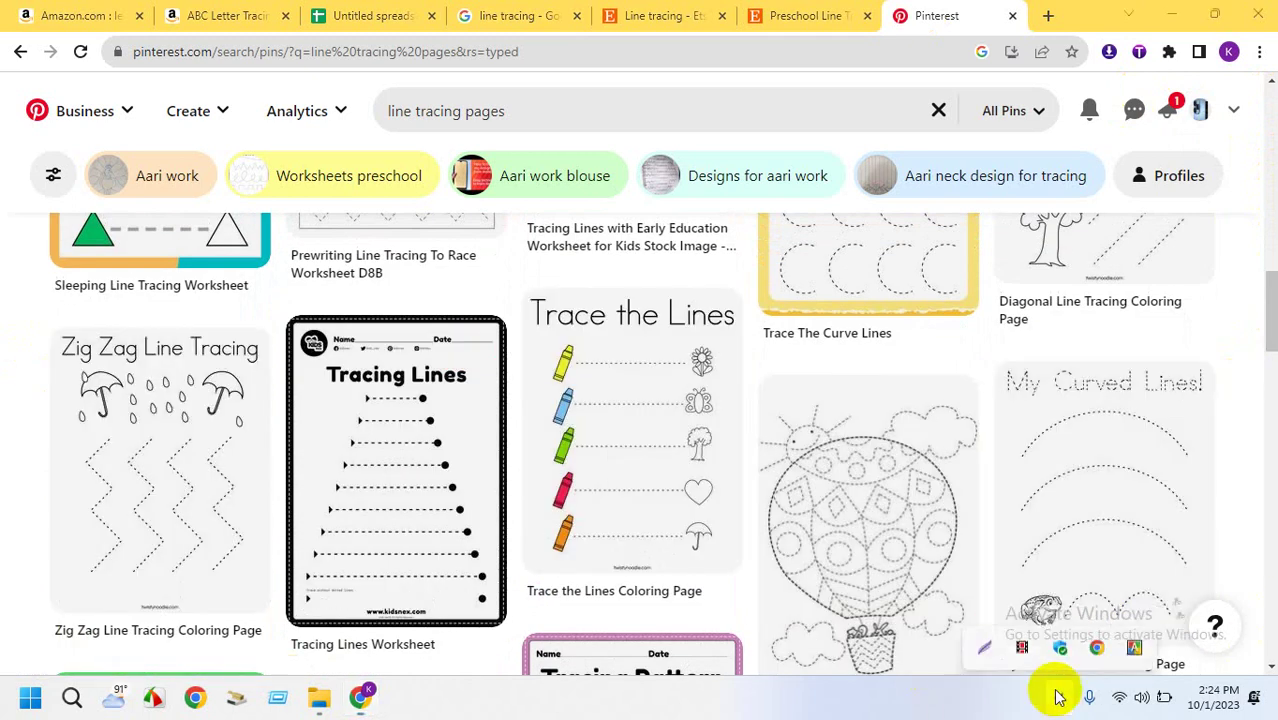
pyautogui.click(985, 638)
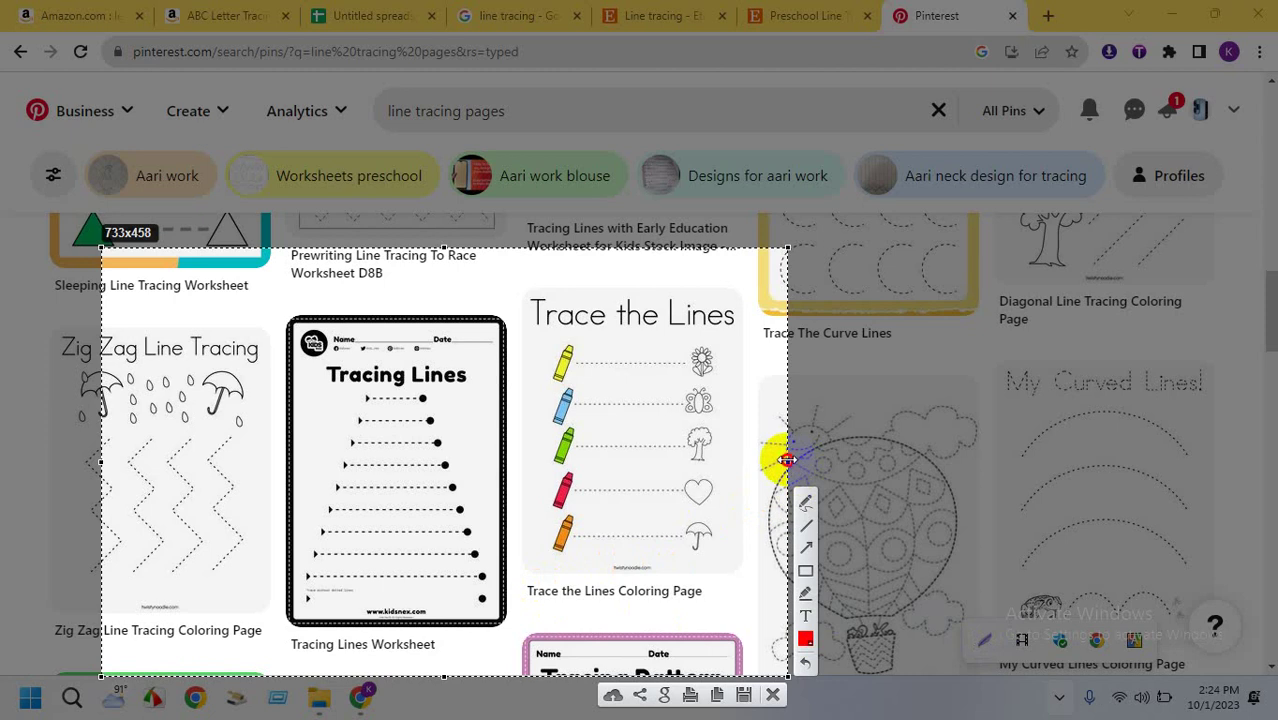
pyautogui.moveTo(788, 460); pyautogui.dragTo(522, 458)
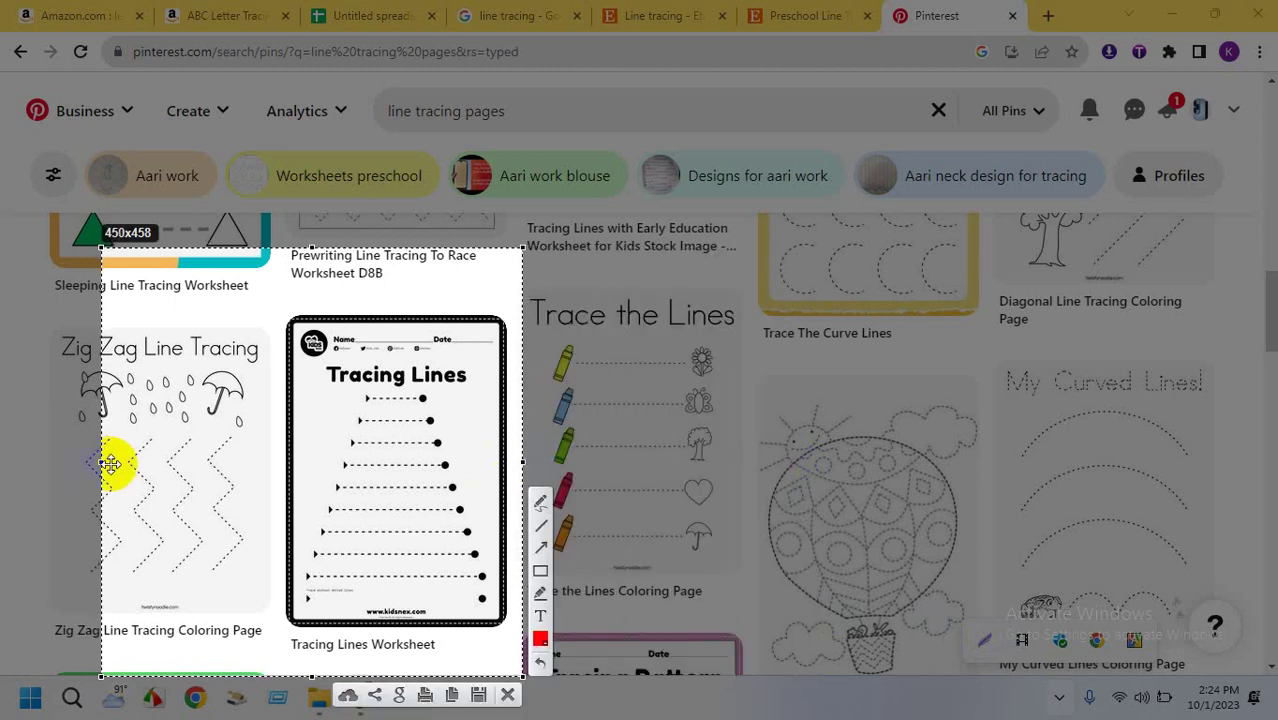
pyautogui.moveTo(110, 462); pyautogui.dragTo(288, 530)
pyautogui.moveTo(394, 673); pyautogui.dragTo(395, 636)
pyautogui.moveTo(394, 245); pyautogui.dragTo(396, 282)
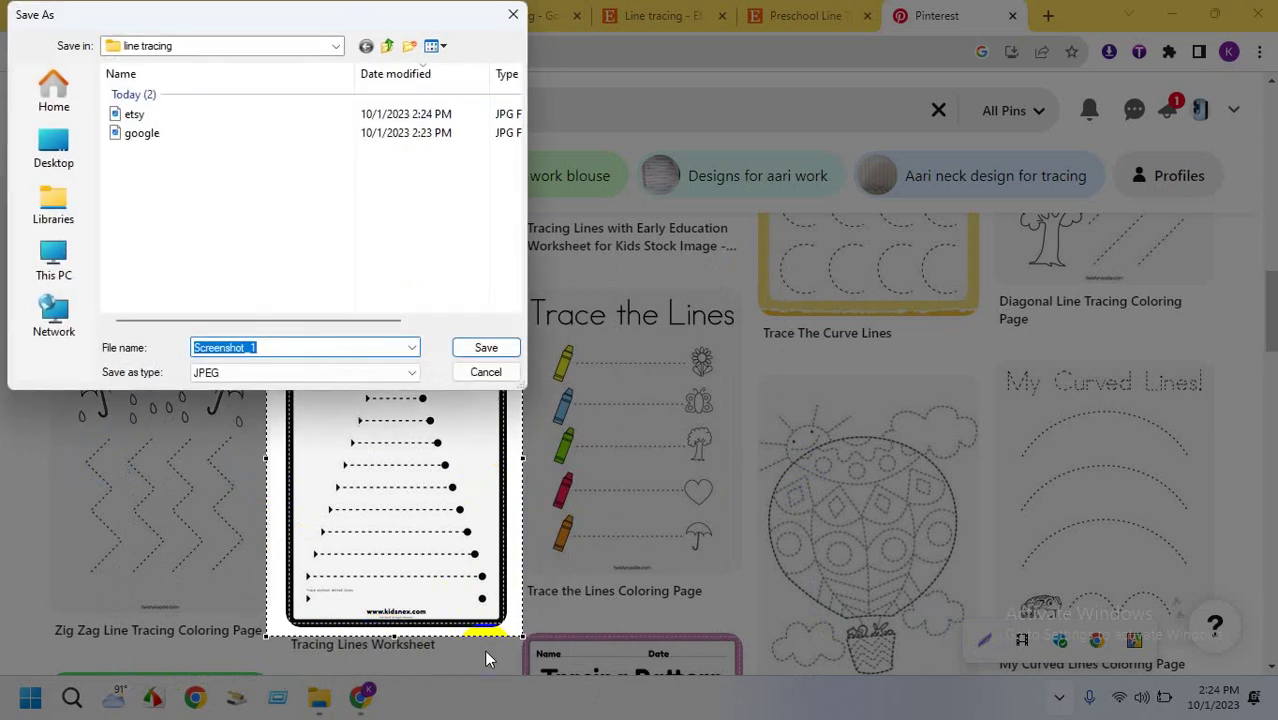
# Save the Pinterest worksheet screenshot as a JPEG named pimterest in the line tracing folder and check the folder's files
pyautogui.write('p')
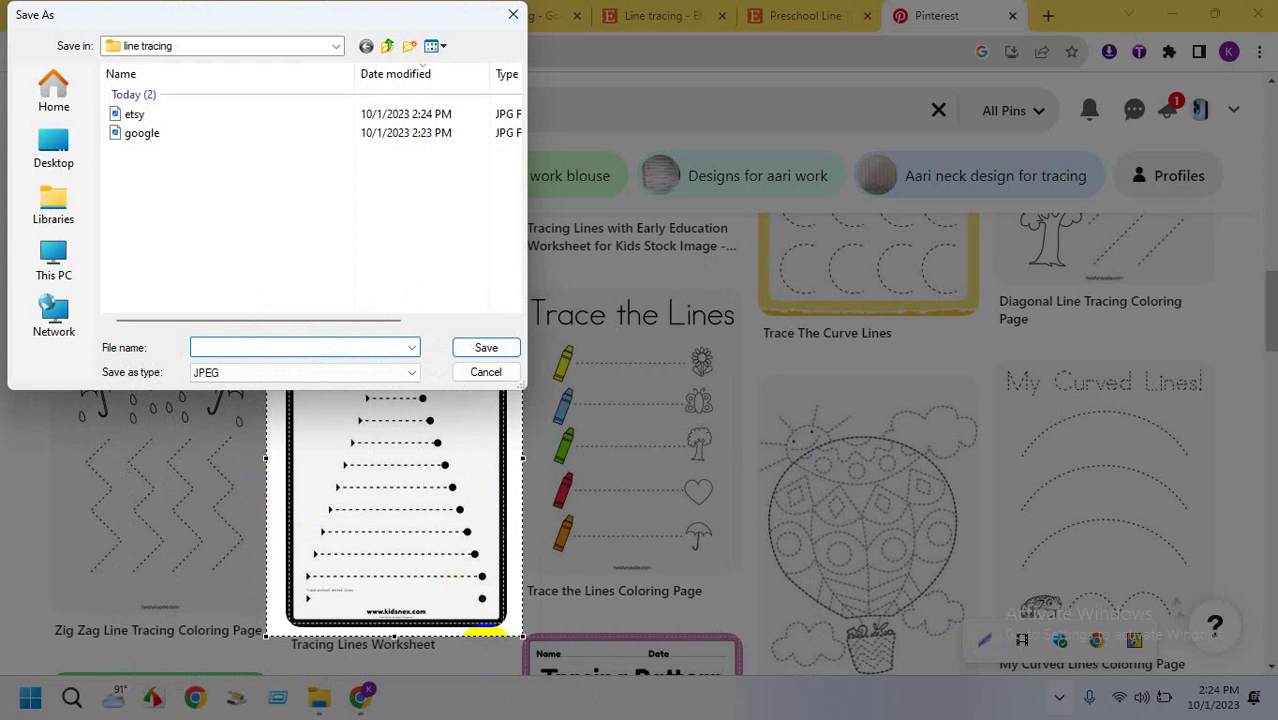
pyautogui.write('interest')
pyautogui.press('Return')
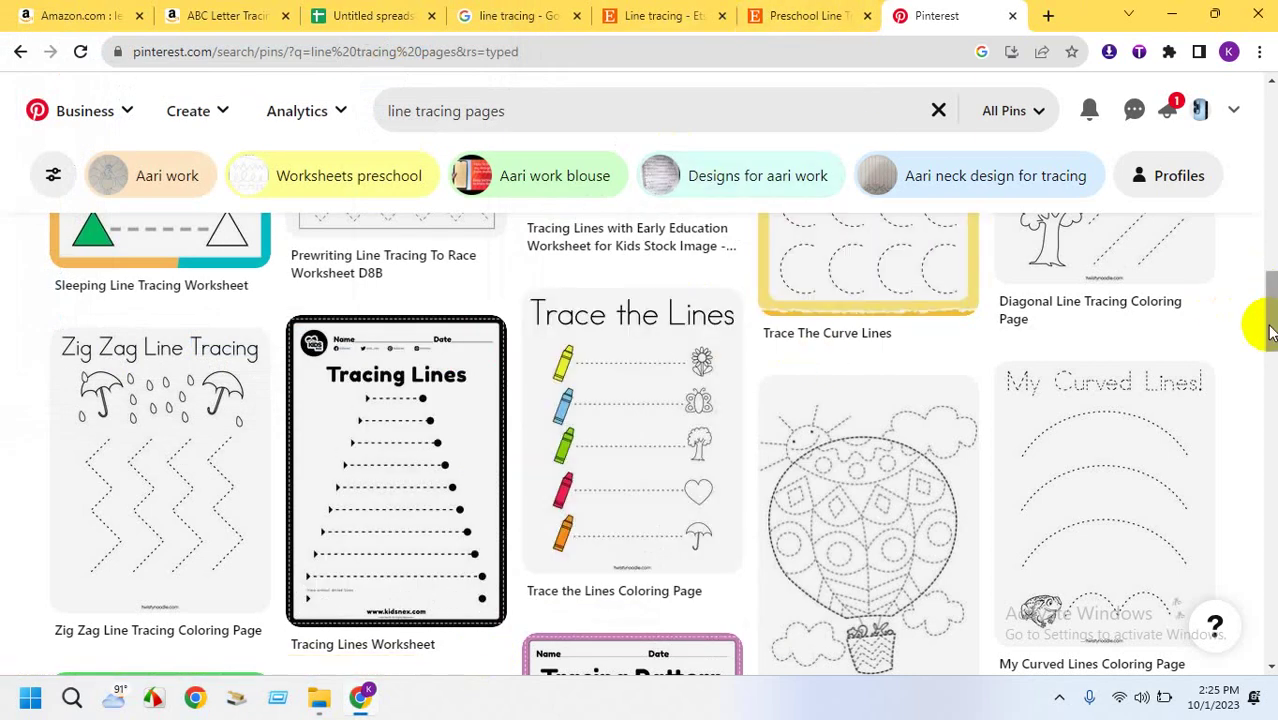
pyautogui.click(319, 698)
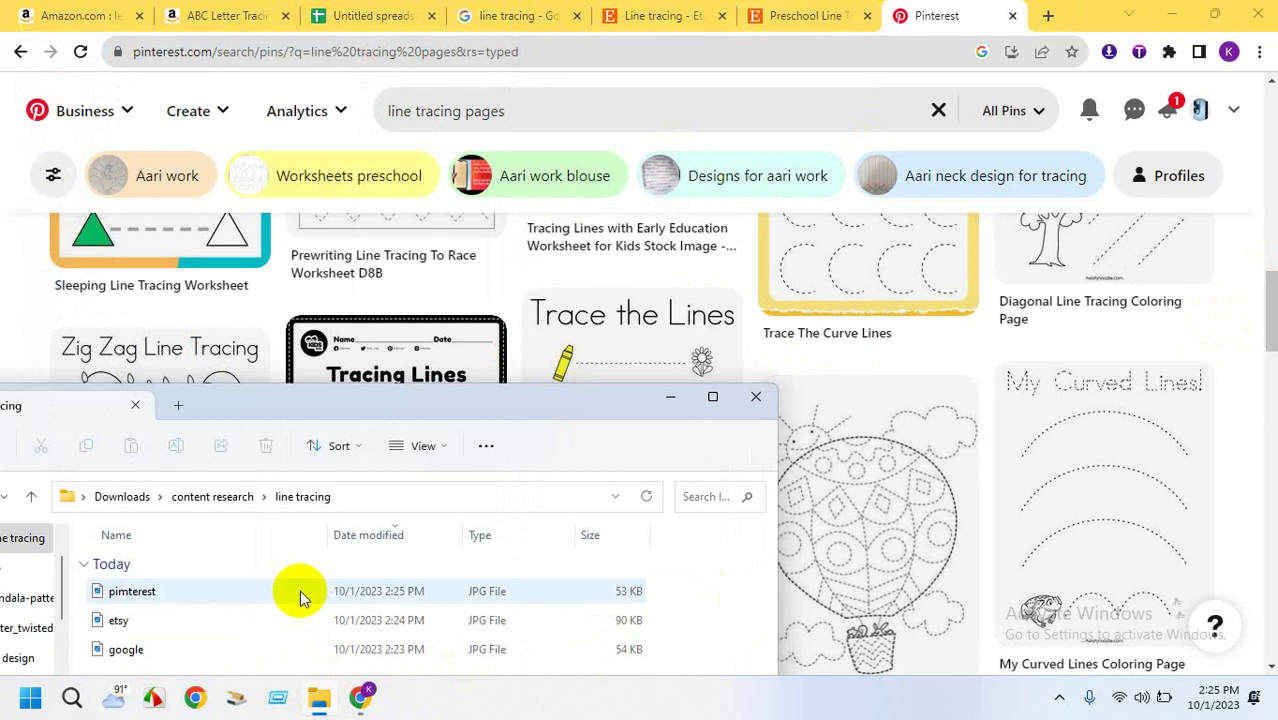
pyautogui.click(319, 698)
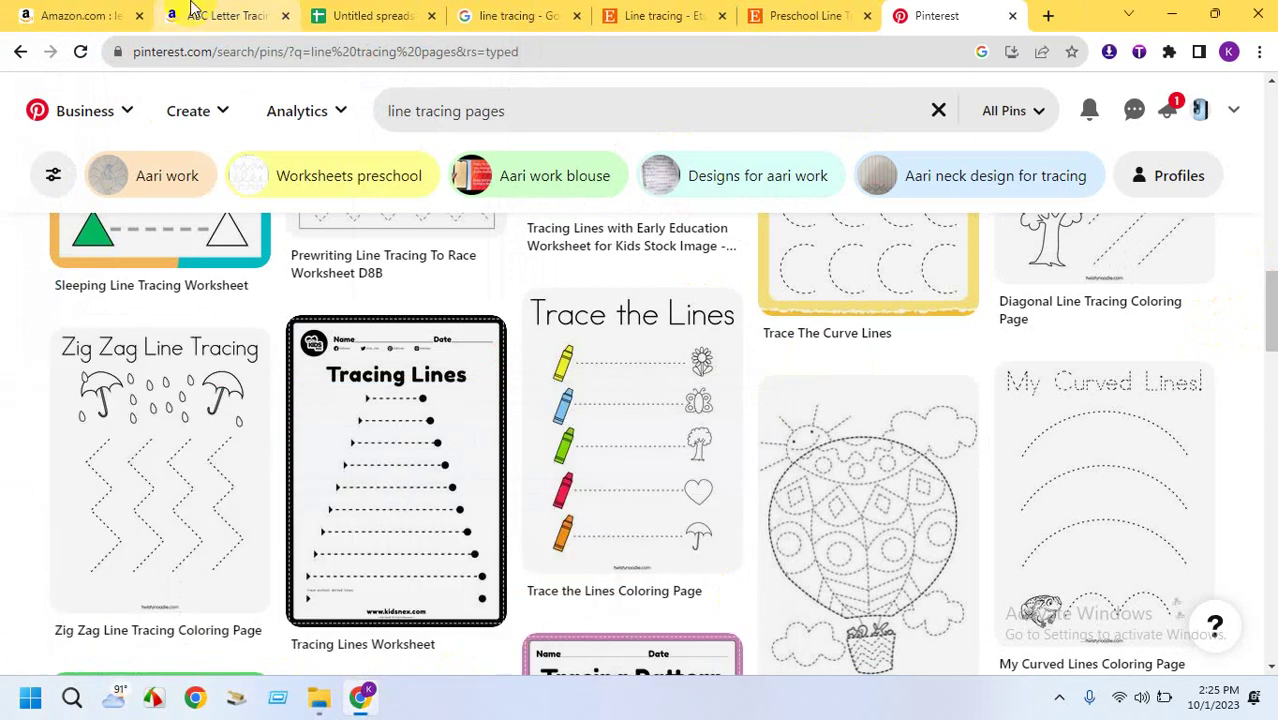
# Return to the Amazon listing for the ABC Letter Tracing Practice Workbook and view its enlarged cover image
pyautogui.click(193, 10)
pyautogui.scroll(-1, 650, 408)
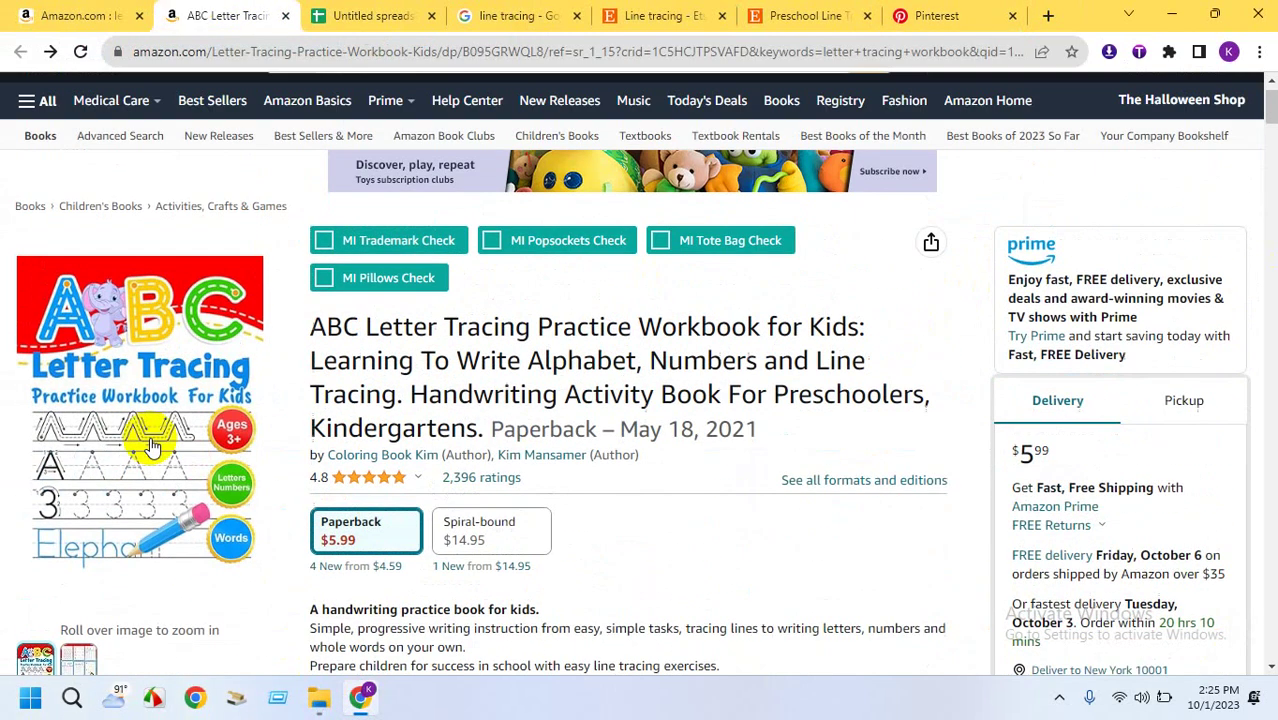
pyautogui.scroll(1, 150, 447)
pyautogui.click(150, 447)
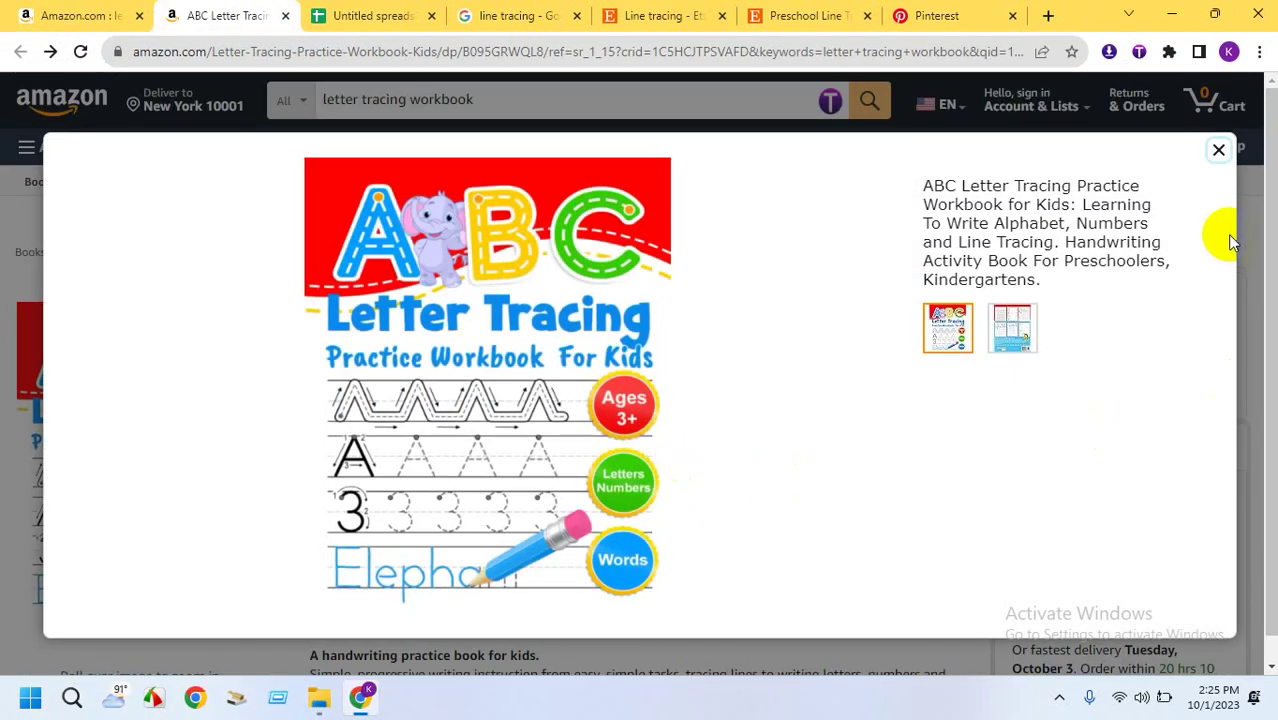
pyautogui.scroll(-1, 1150, 250)
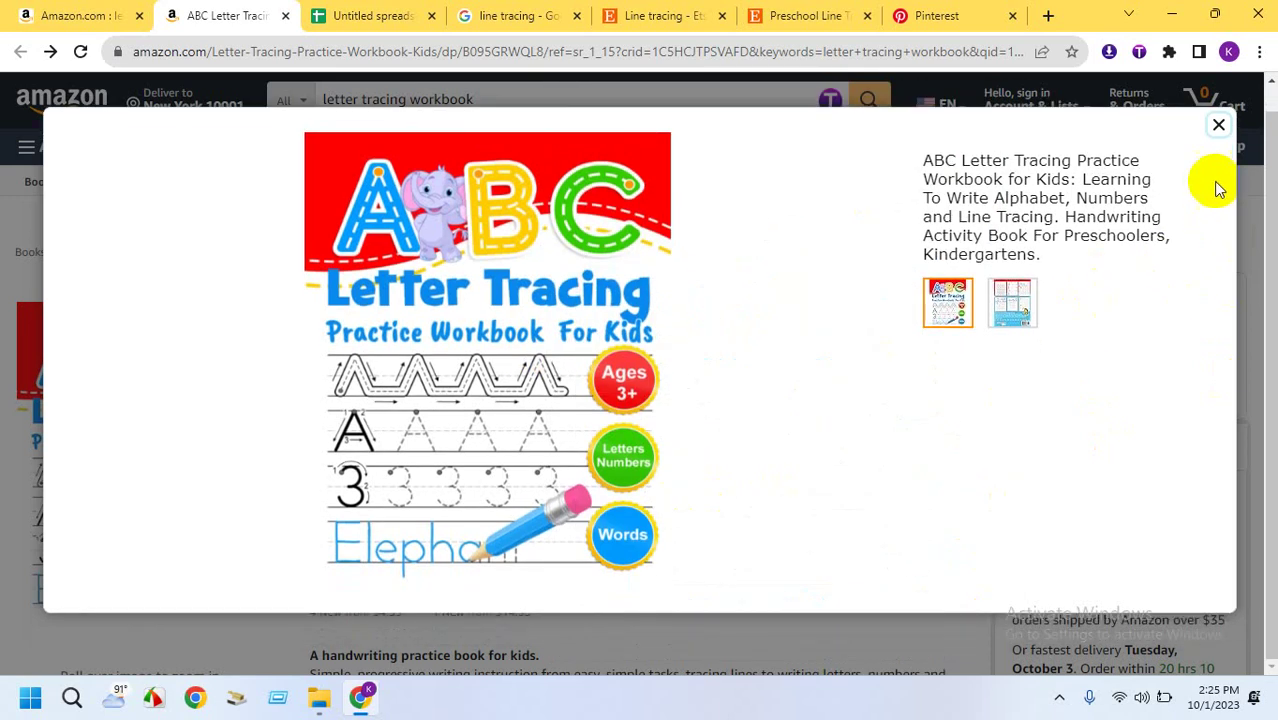
pyautogui.click(1218, 124)
# Open the workbook's paperback sample and go to the START/STOP page of horizontal, vertical and slanted line tracing
pyautogui.scroll(-1, 314, 556)
pyautogui.scroll(1, 267, 560)
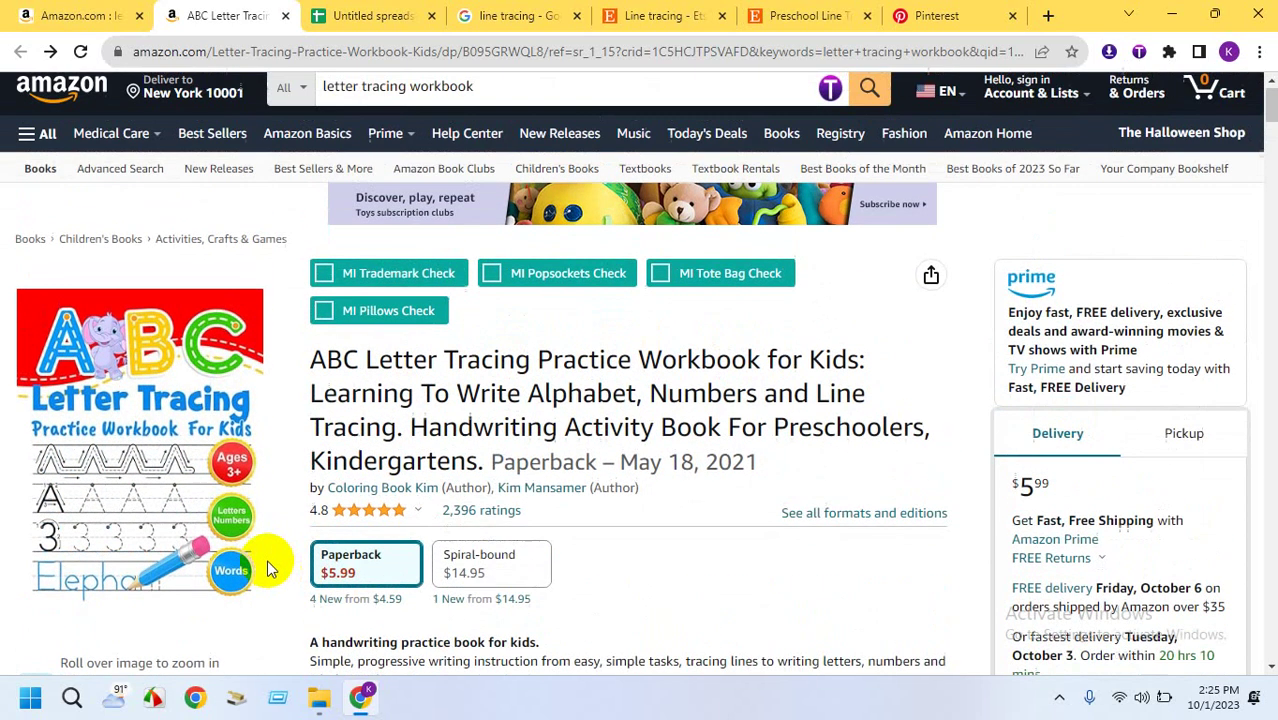
pyautogui.scroll(-1, 250, 575)
pyautogui.scroll(1, 205, 585)
pyautogui.click(205, 585)
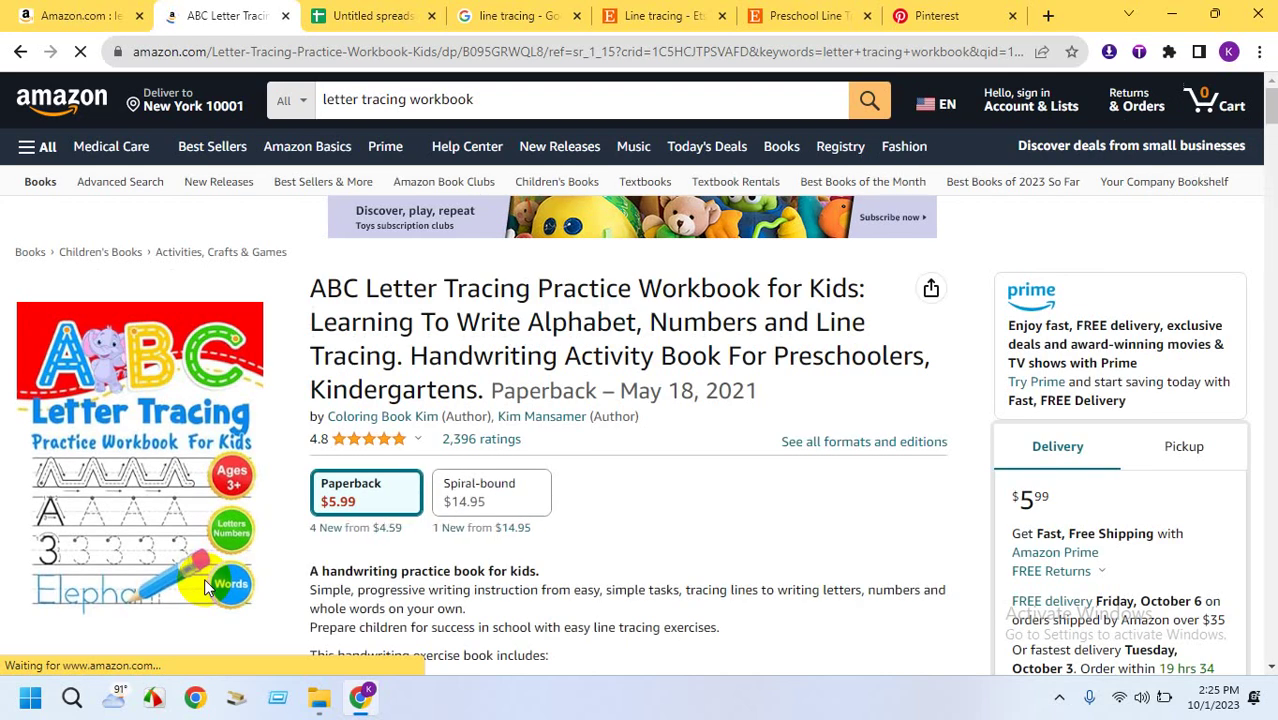
pyautogui.click(203, 586)
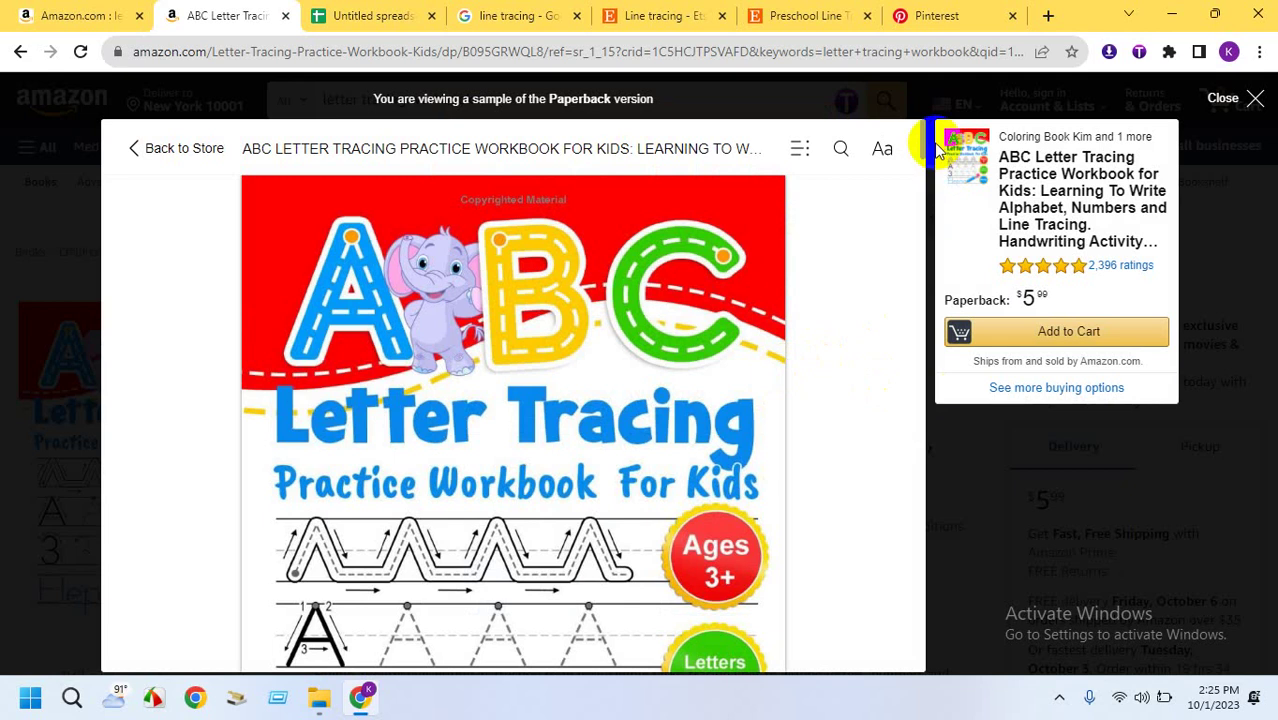
pyautogui.moveTo(922, 145)
pyautogui.mouseDown()
pyautogui.moveTo(913, 306)
pyautogui.moveTo(907, 297)
pyautogui.mouseUp()
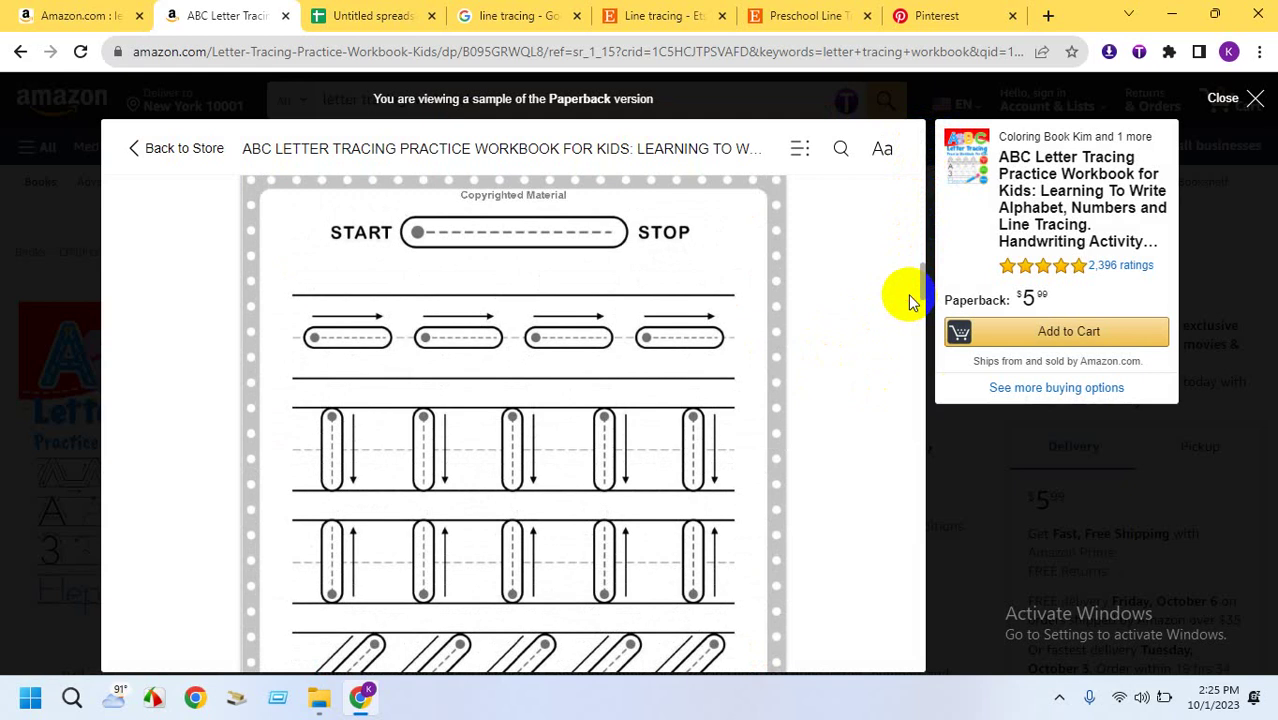
# Frame a screenshot area of about 589x518 pixels around the START/STOP line tracing page in the sample
pyautogui.click(1059, 697)
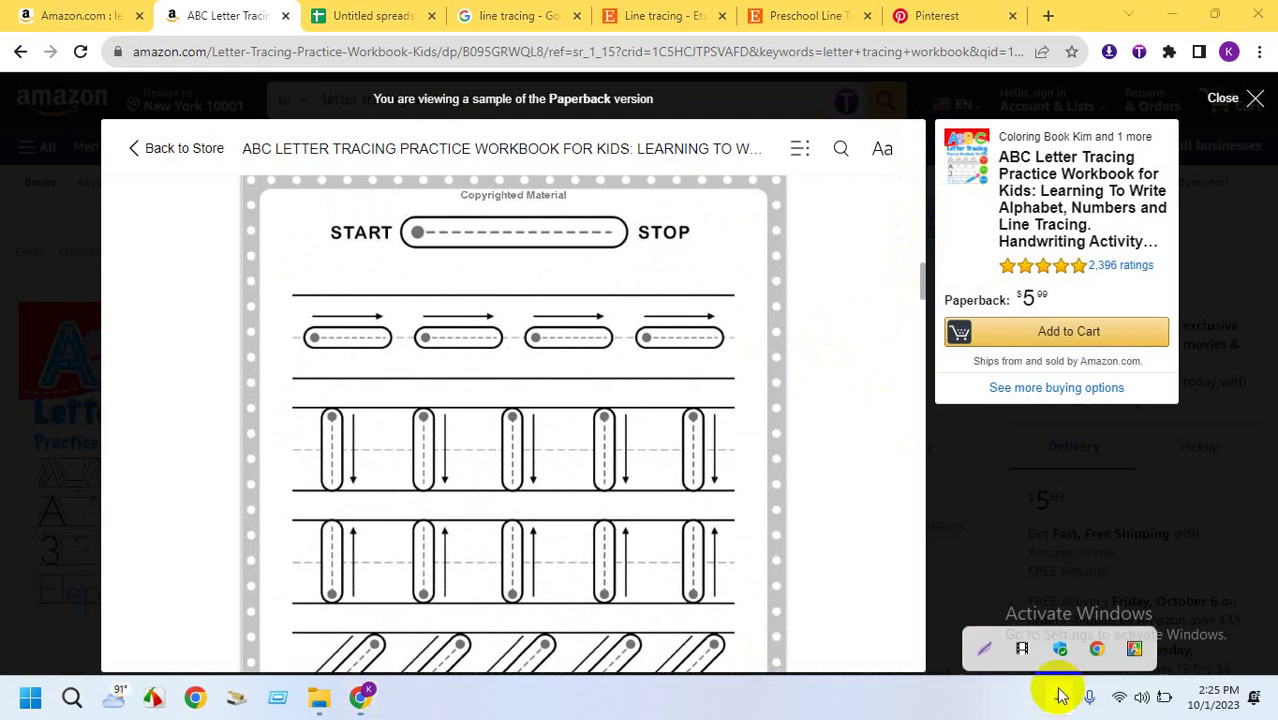
pyautogui.click(986, 640)
pyautogui.moveTo(399, 434); pyautogui.dragTo(386, 328)
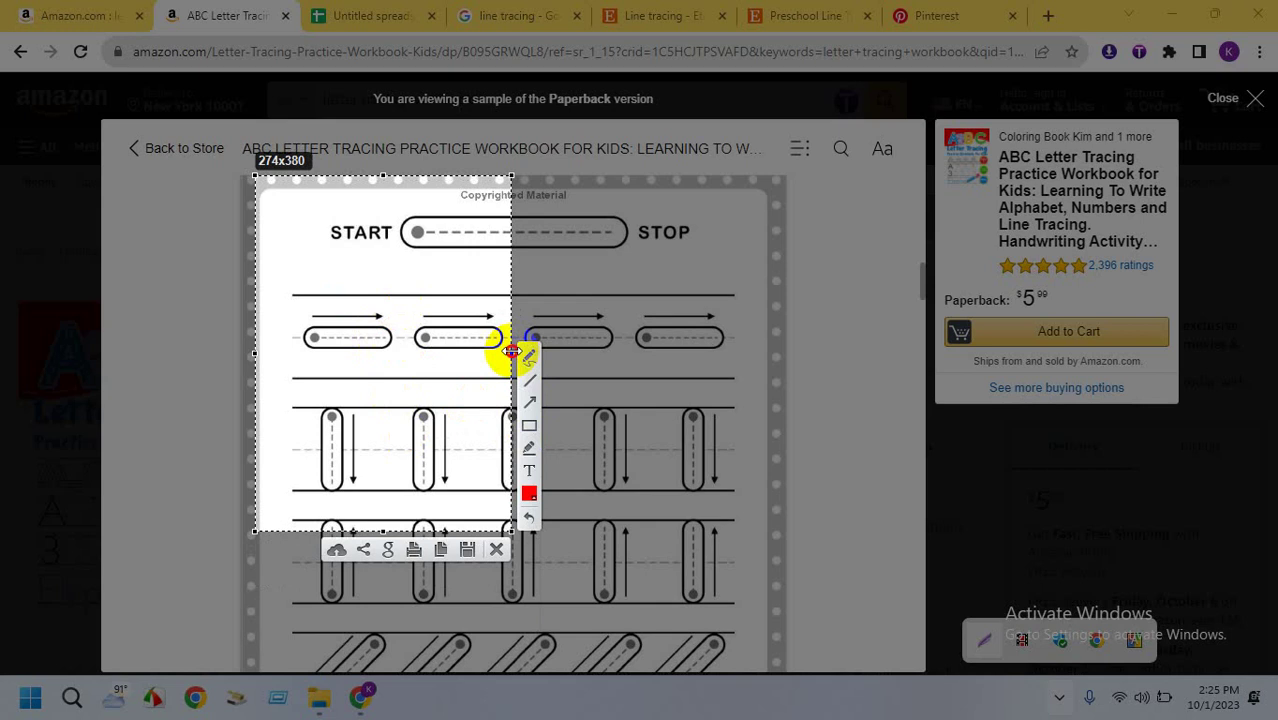
pyautogui.moveTo(506, 352); pyautogui.dragTo(788, 405)
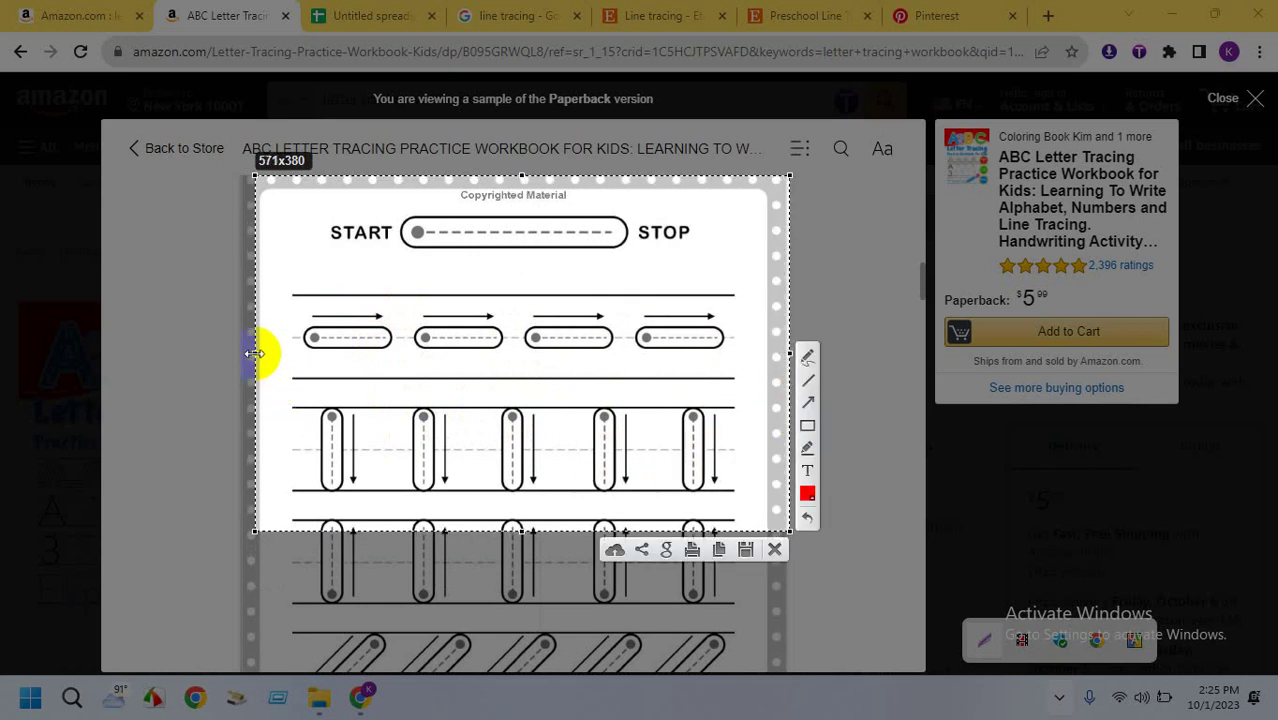
pyautogui.moveTo(256, 353); pyautogui.dragTo(240, 354)
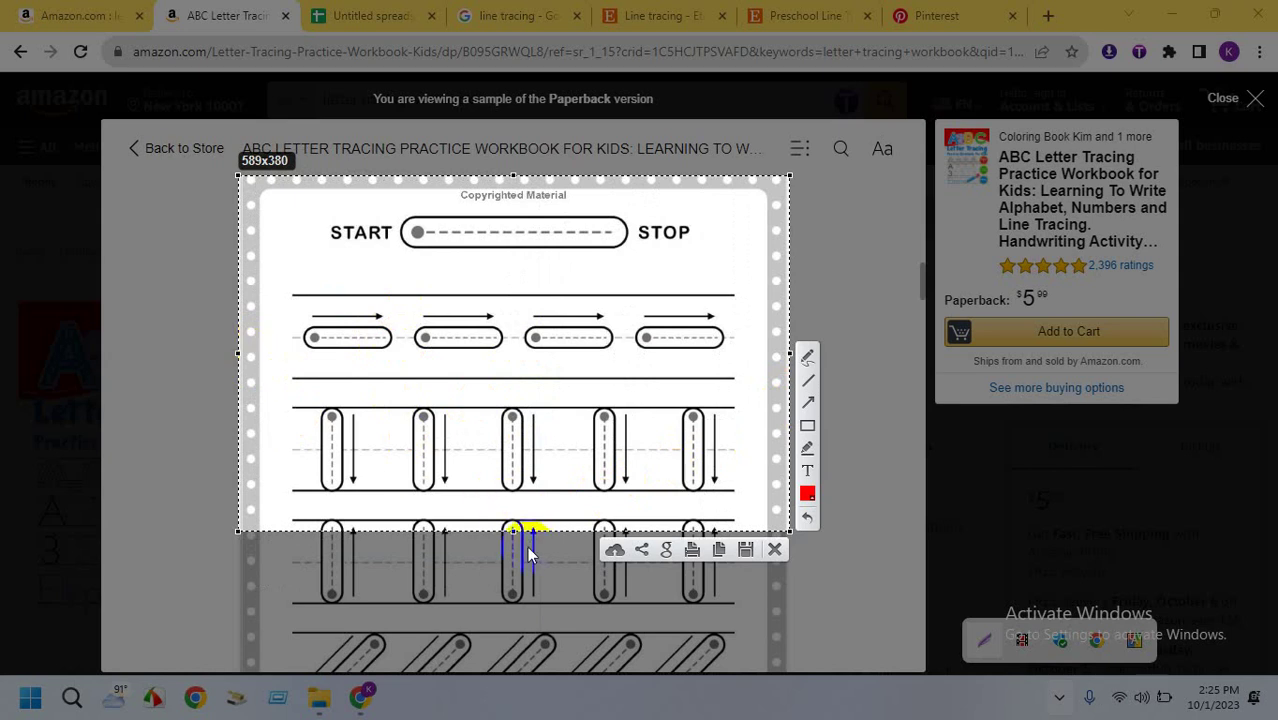
pyautogui.moveTo(512, 530); pyautogui.dragTo(520, 660)
# Save the sample page screenshot as a JPEG named amazon in the line tracing folder
pyautogui.click(742, 679)
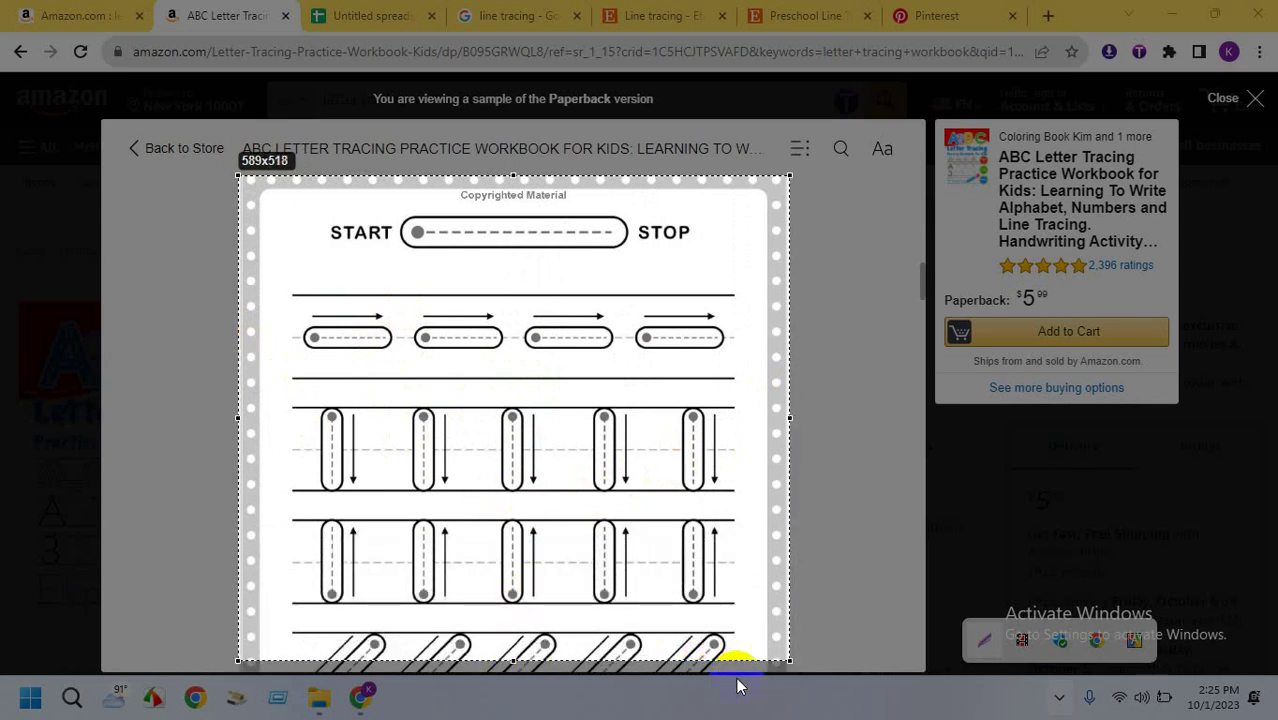
pyautogui.write('amazon')
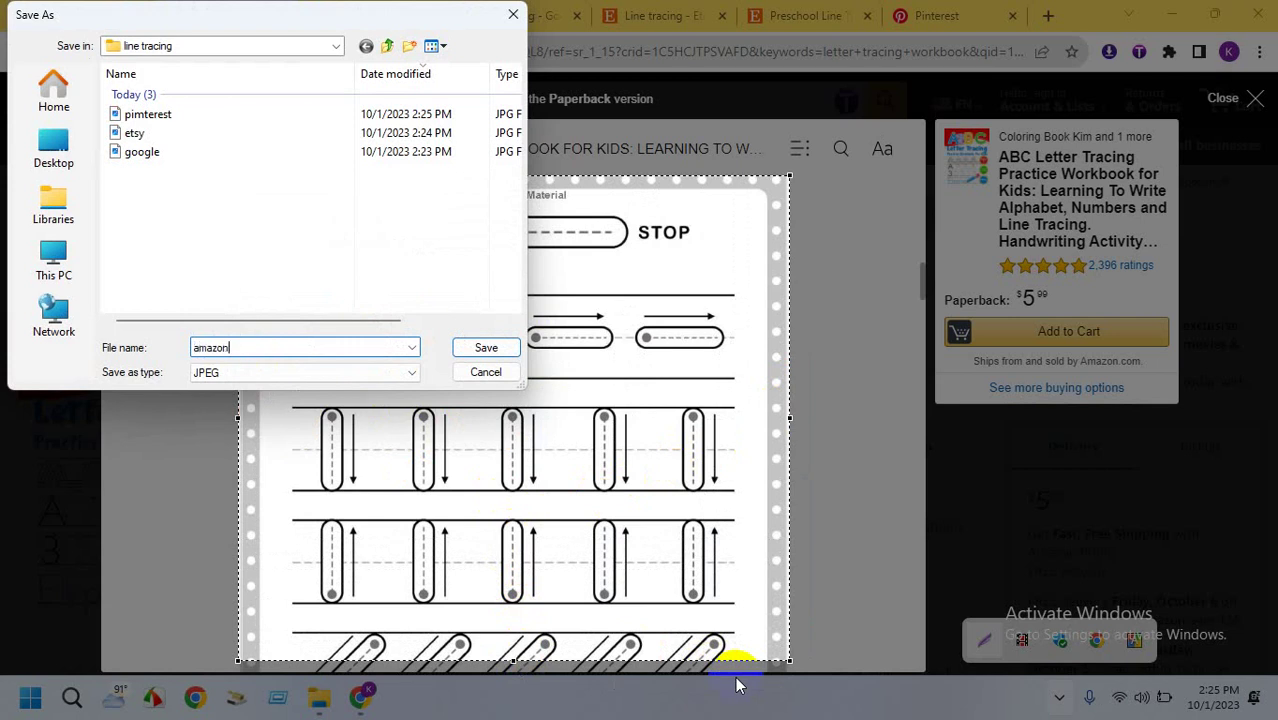
pyautogui.press('Return')
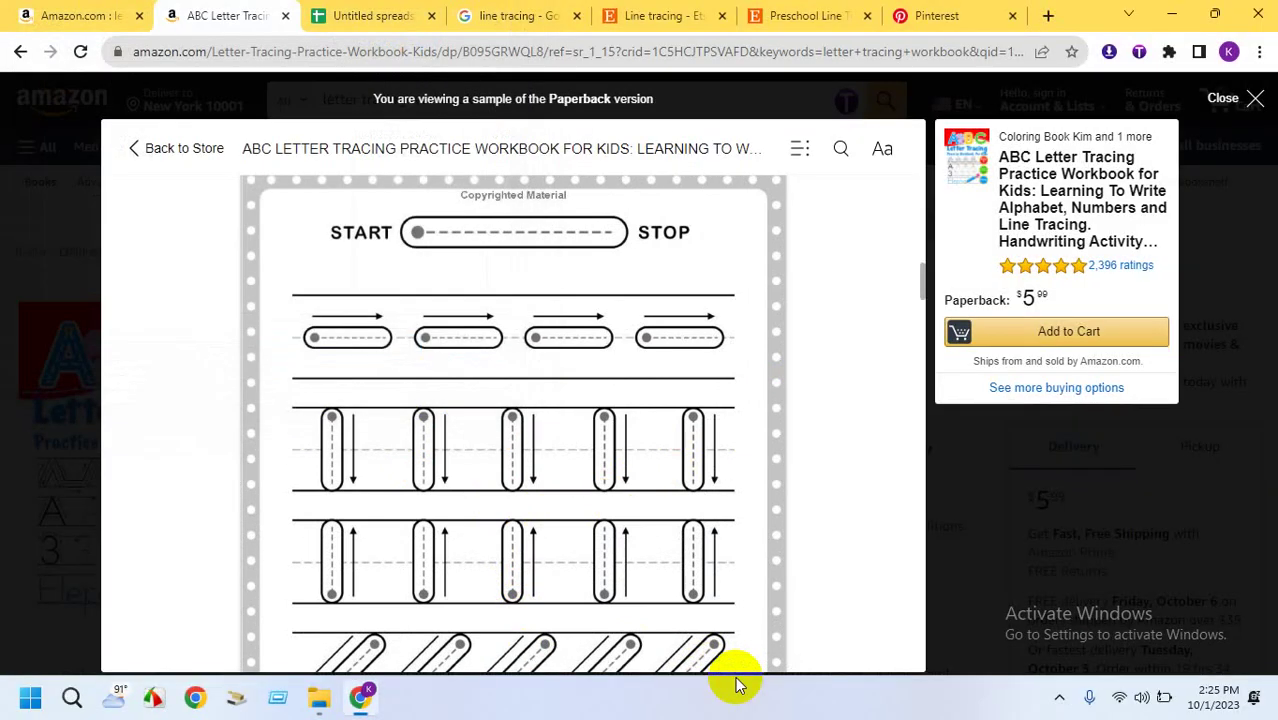
# Switch to the line tracing folder in File Explorer, maximize its window and show the files as large thumbnails
pyautogui.click(322, 697)
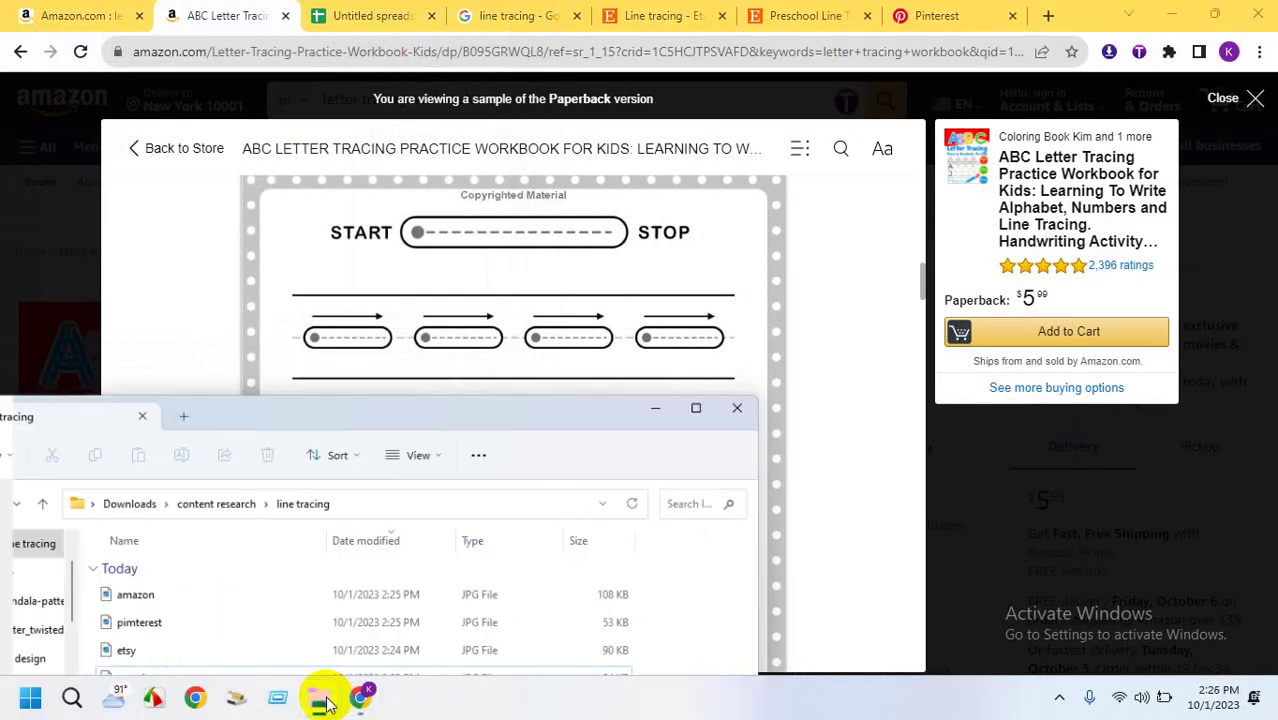
pyautogui.click(711, 398)
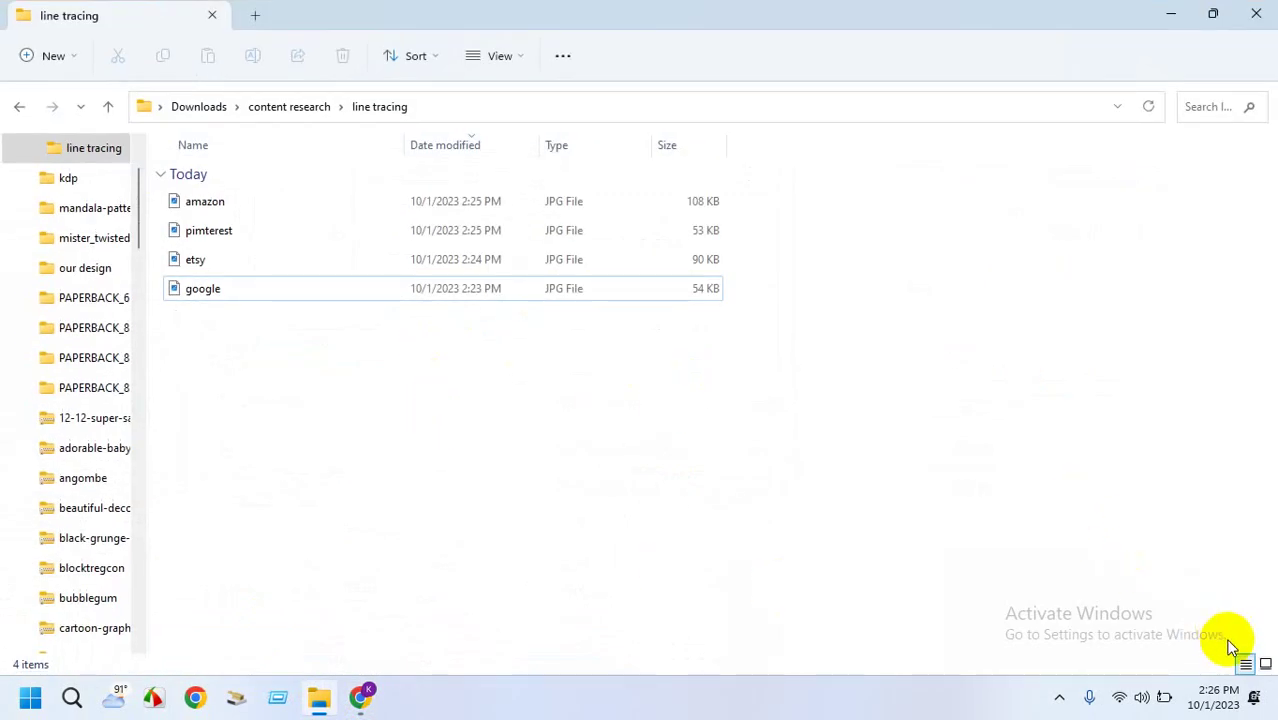
pyautogui.click(1265, 665)
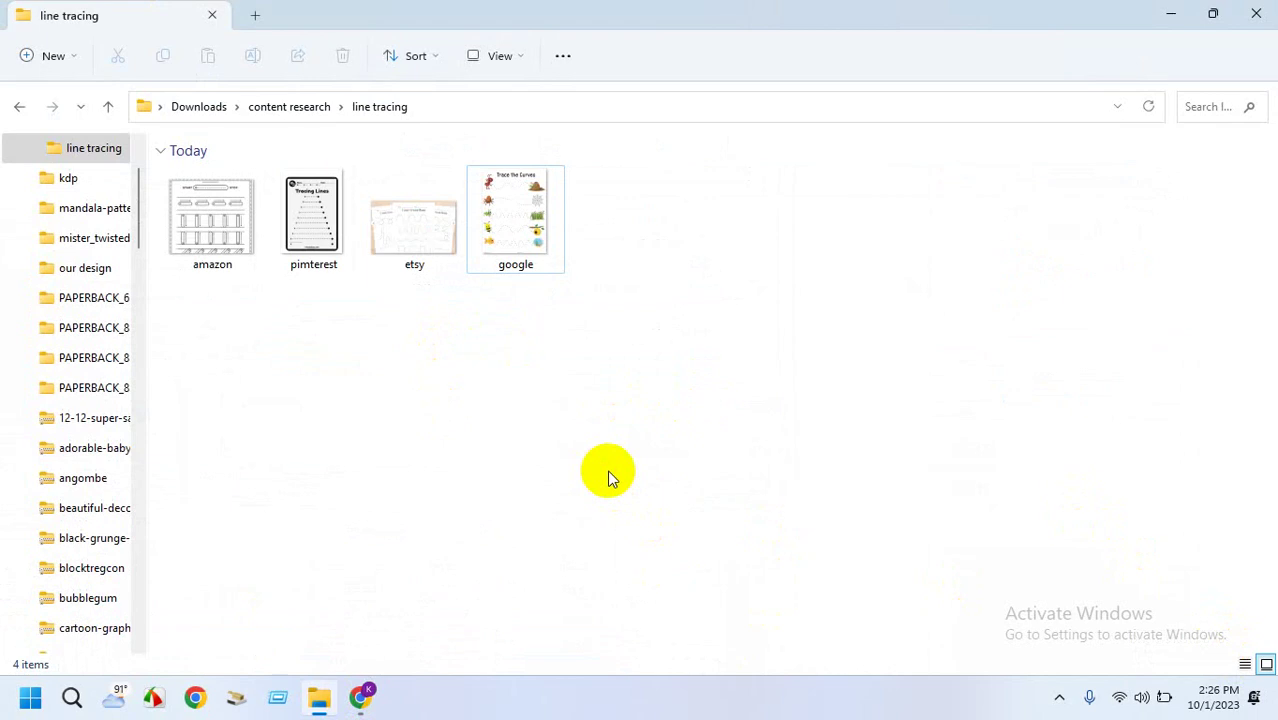
# Create a new folder named final inside the line tracing folder
pyautogui.rightClick(703, 316)
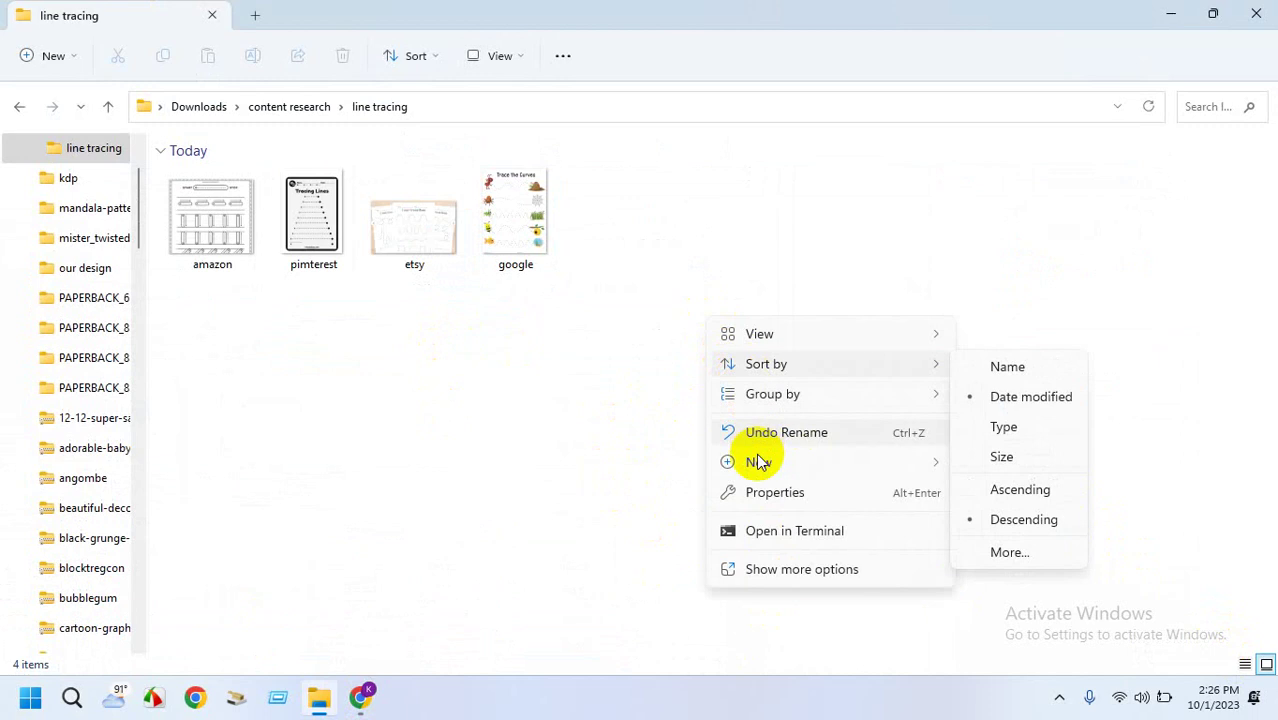
pyautogui.moveTo(756, 464)
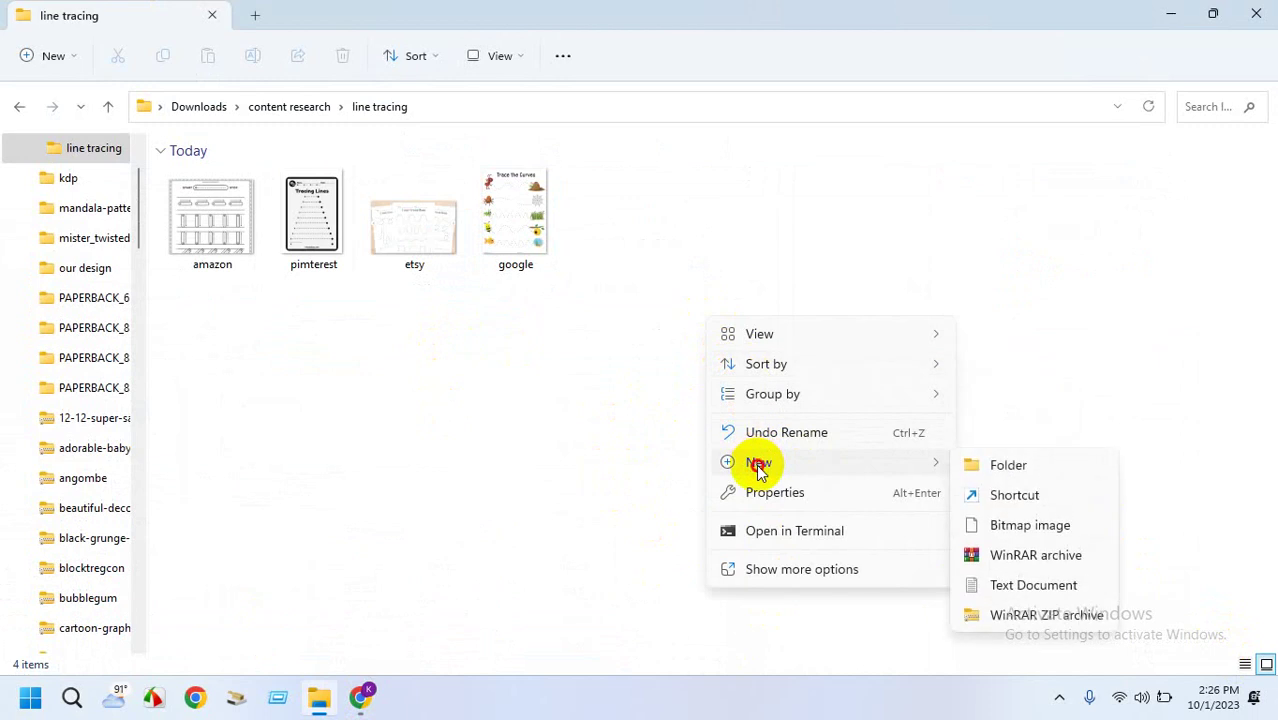
pyautogui.click(972, 466)
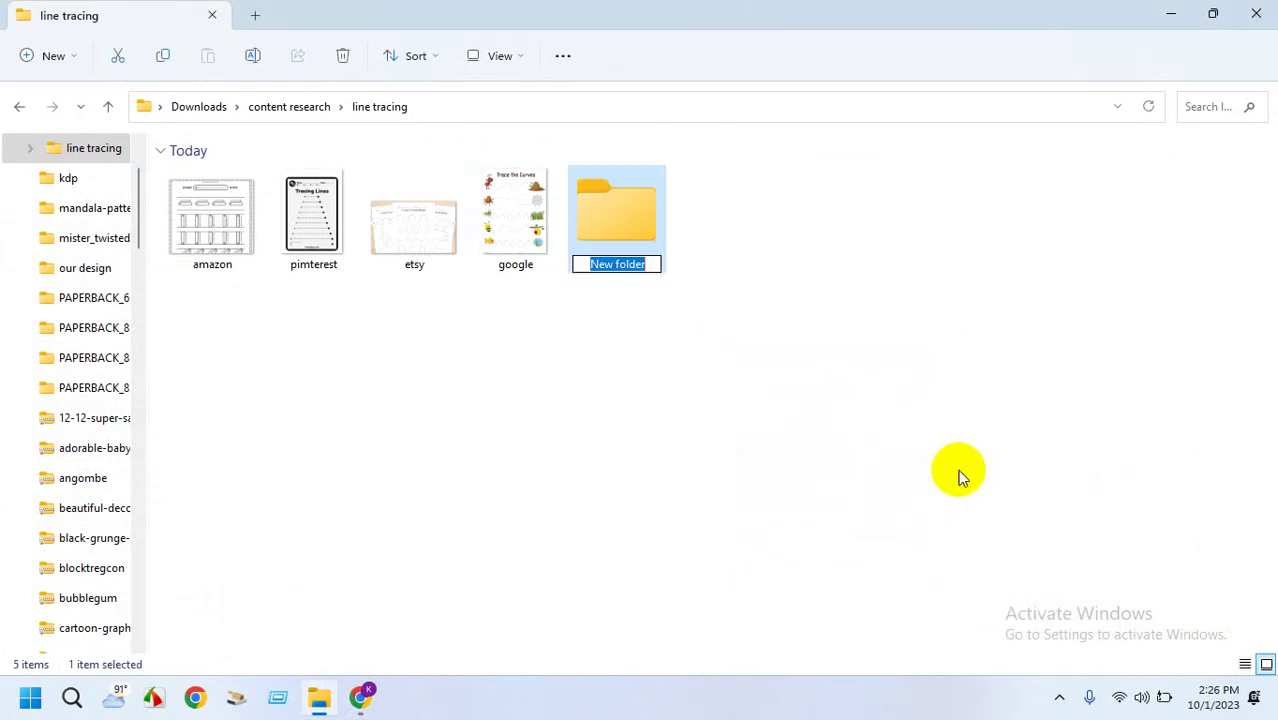
pyautogui.write('final')
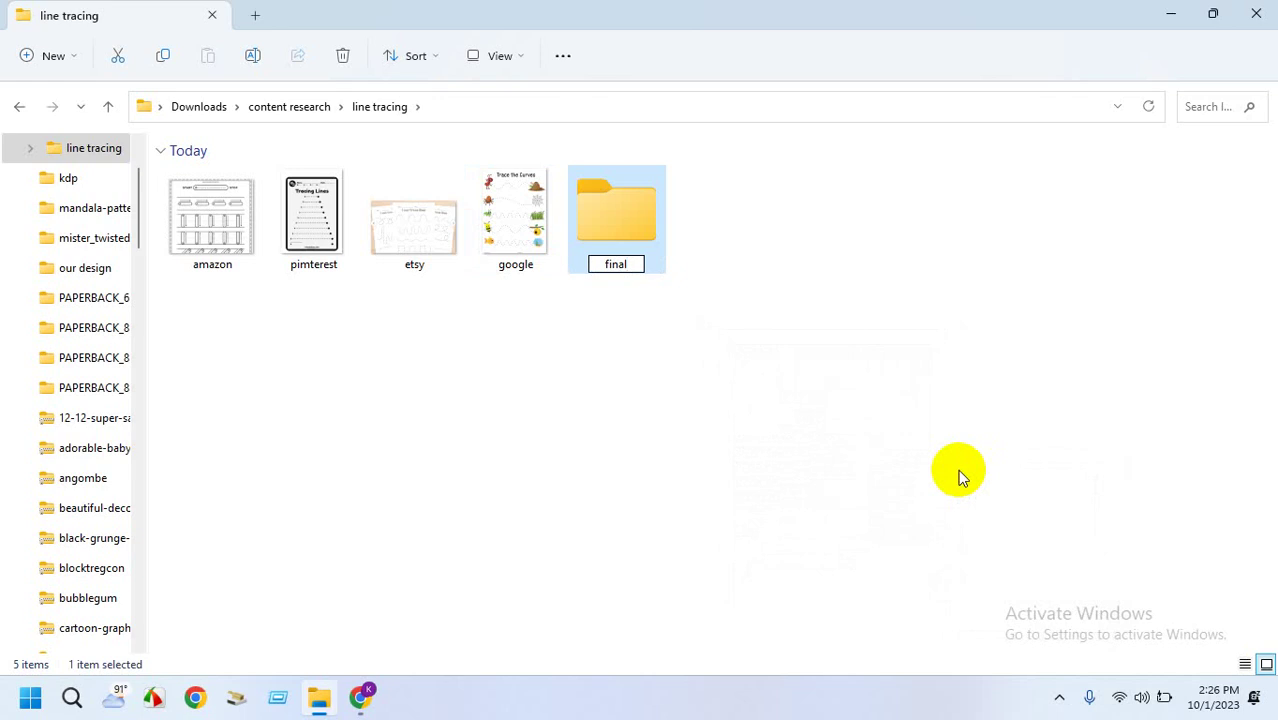
pyautogui.press('Return')
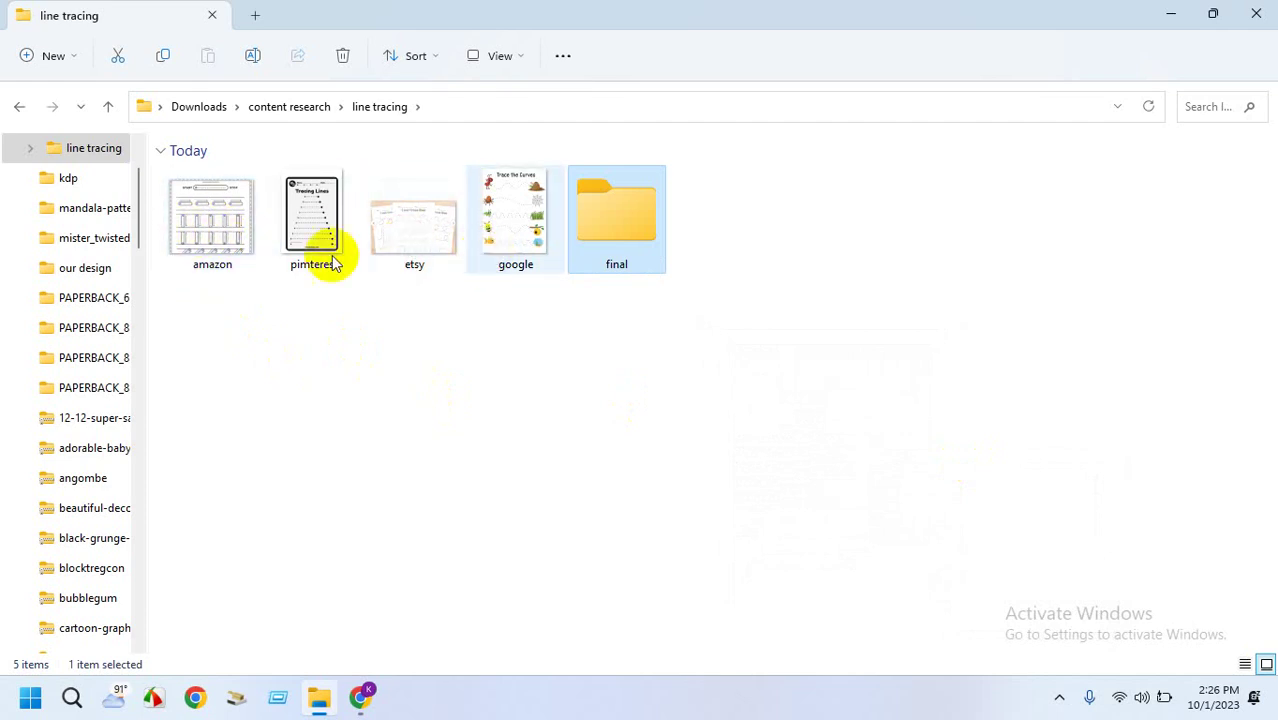
# Move the amazon screenshot into the final folder and check it there as a large thumbnail before returning to the line tracing folder
pyautogui.click(226, 226)
pyautogui.moveTo(226, 226); pyautogui.dragTo(612, 257)
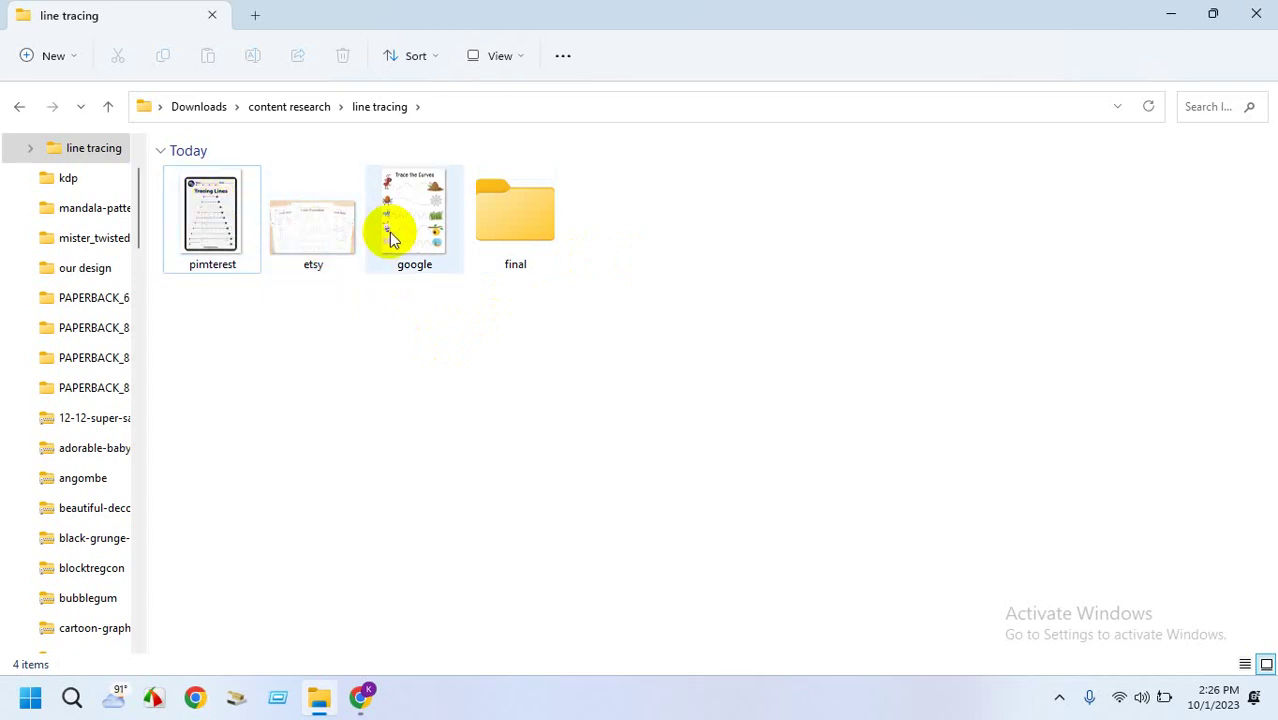
pyautogui.doubleClick(522, 240)
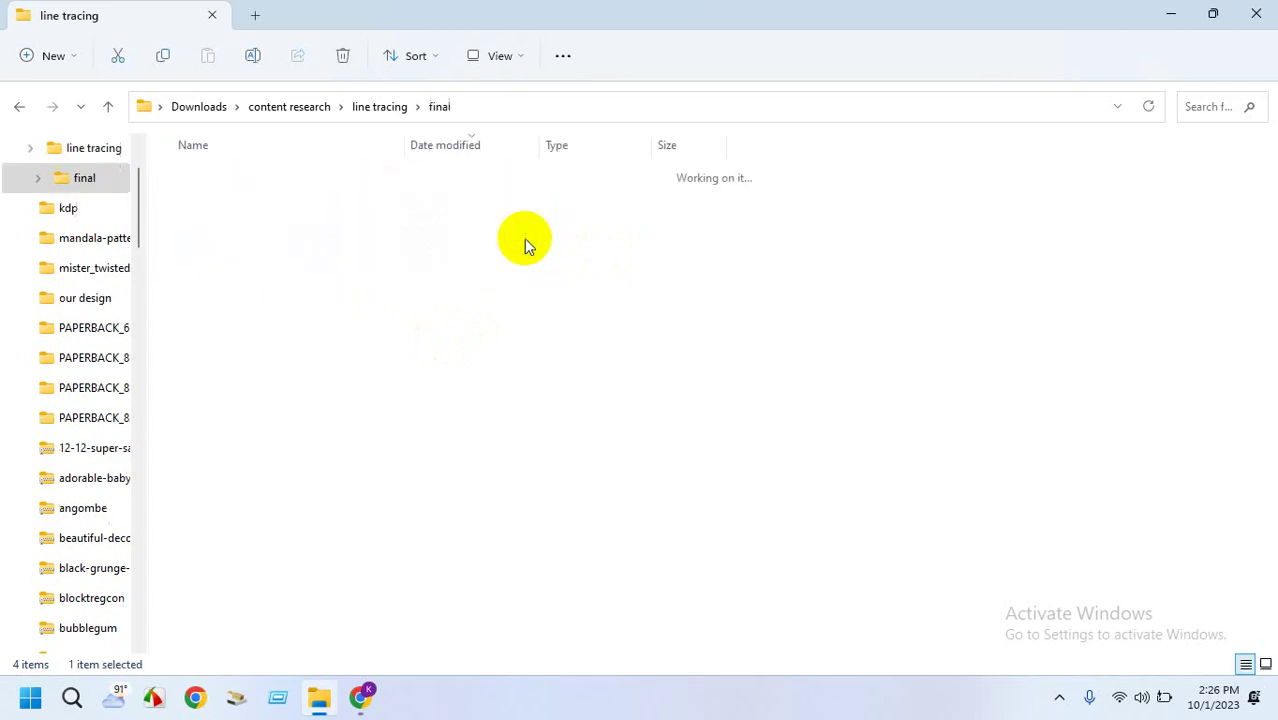
pyautogui.click(1264, 665)
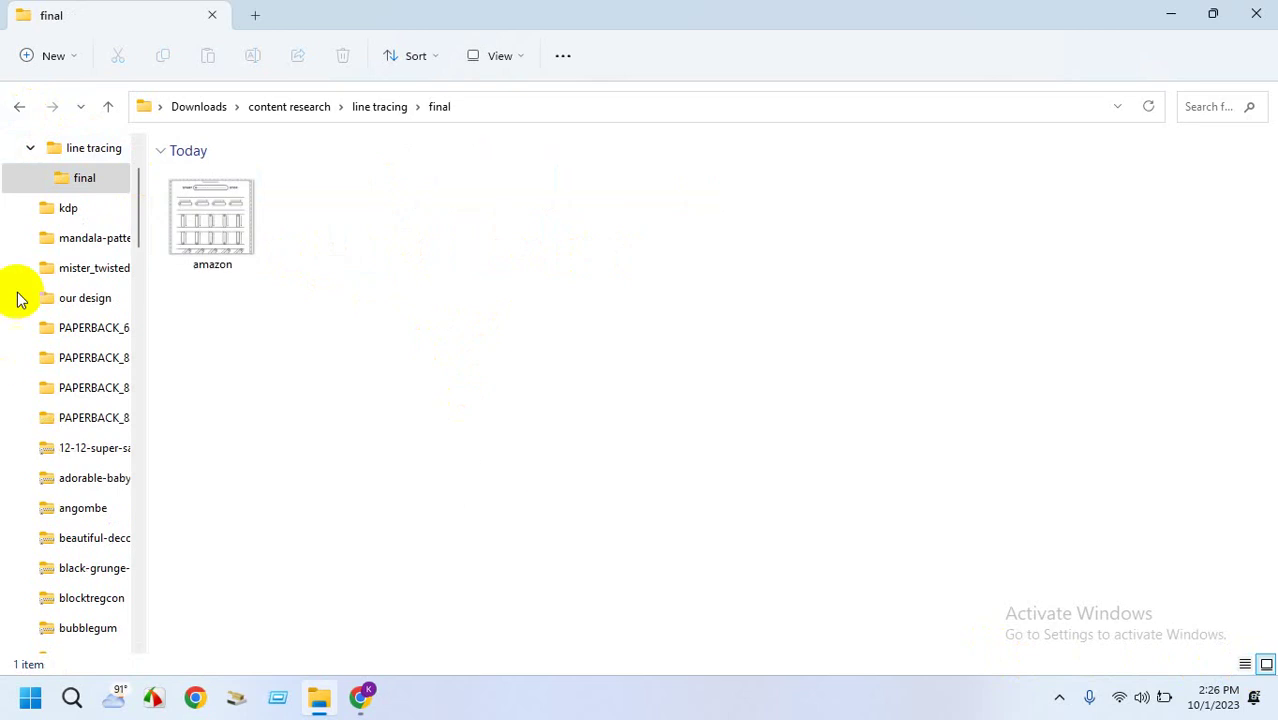
pyautogui.click(20, 106)
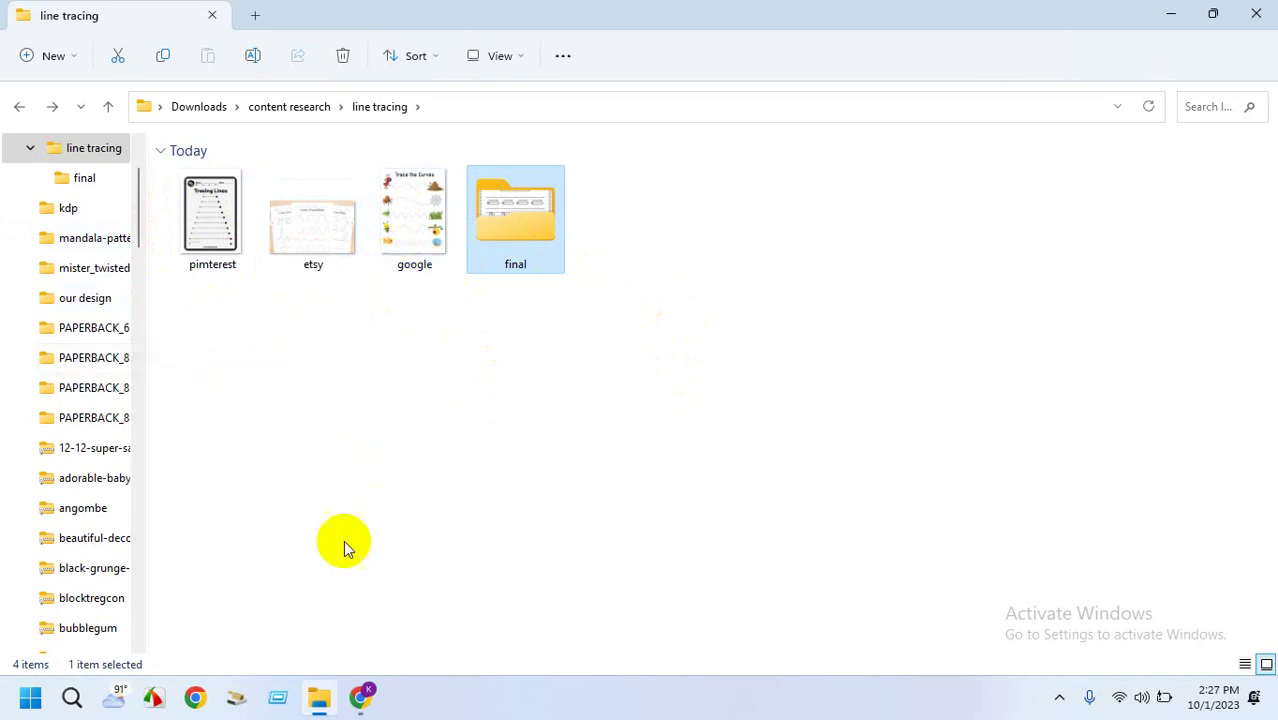
# Go back to the content research folder in File Explorer and switch to the content list spreadsheet in Chrome
pyautogui.click(369, 700)
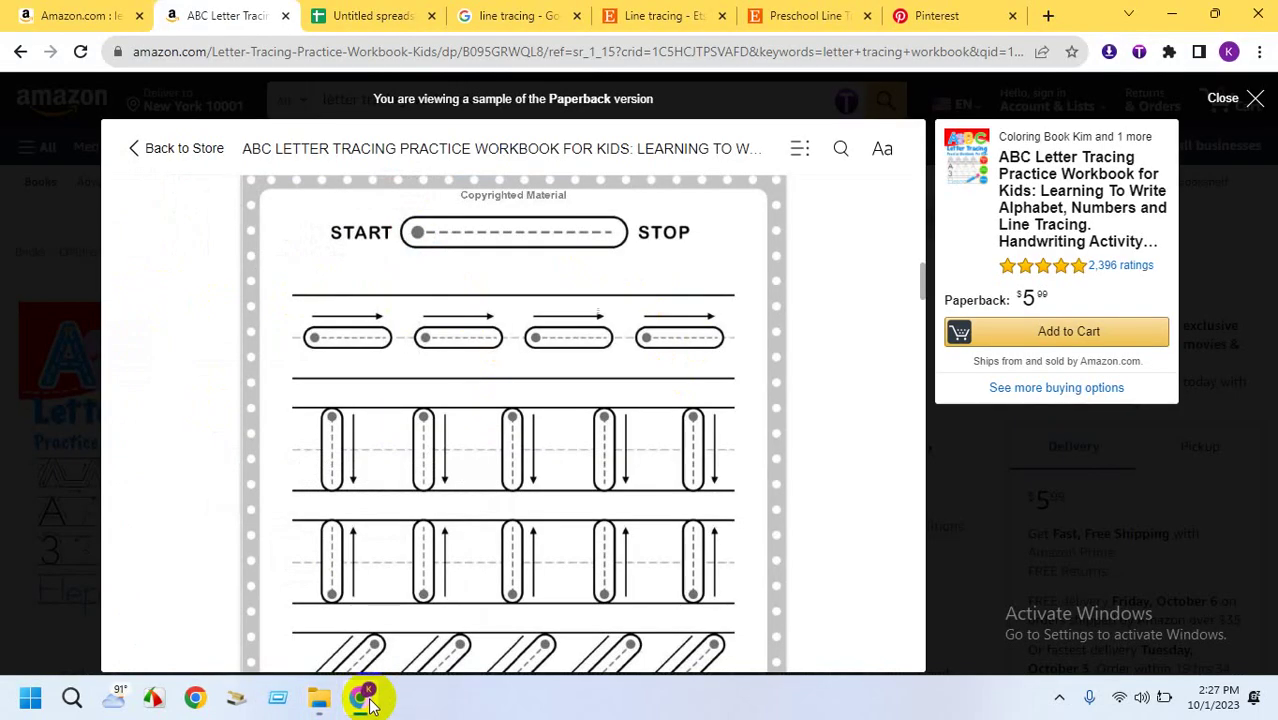
pyautogui.click(369, 700)
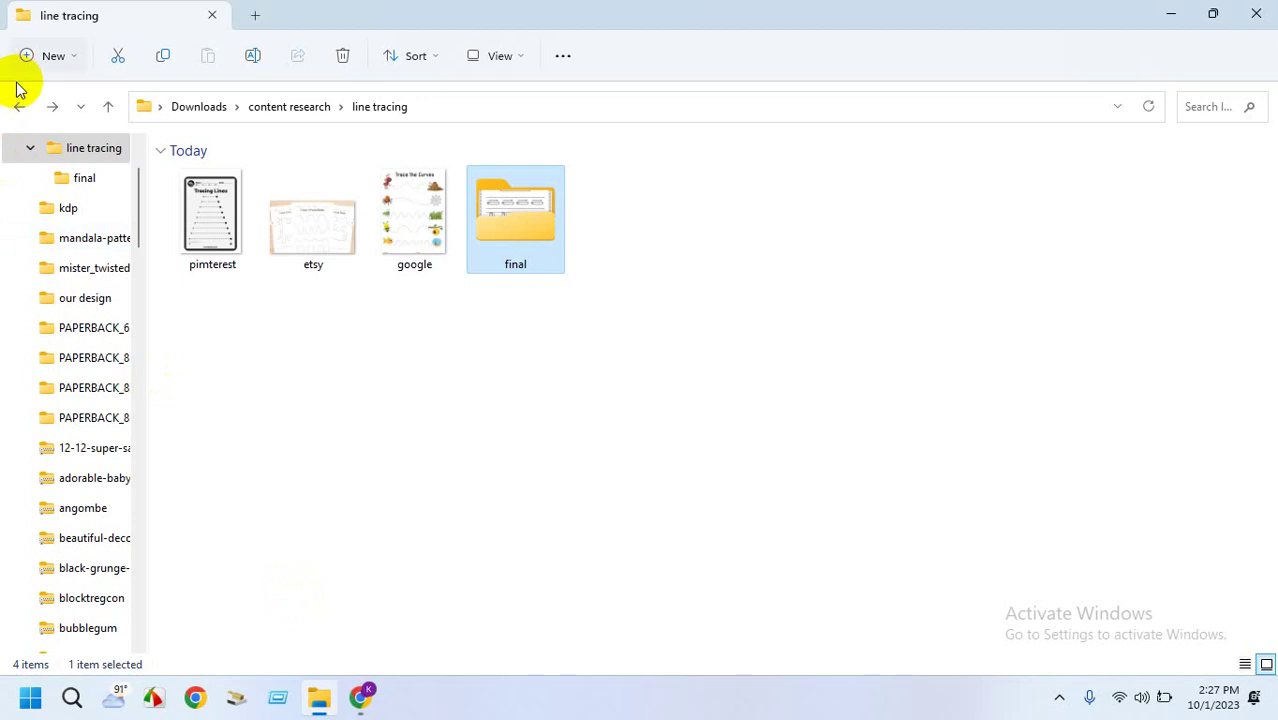
pyautogui.click(18, 106)
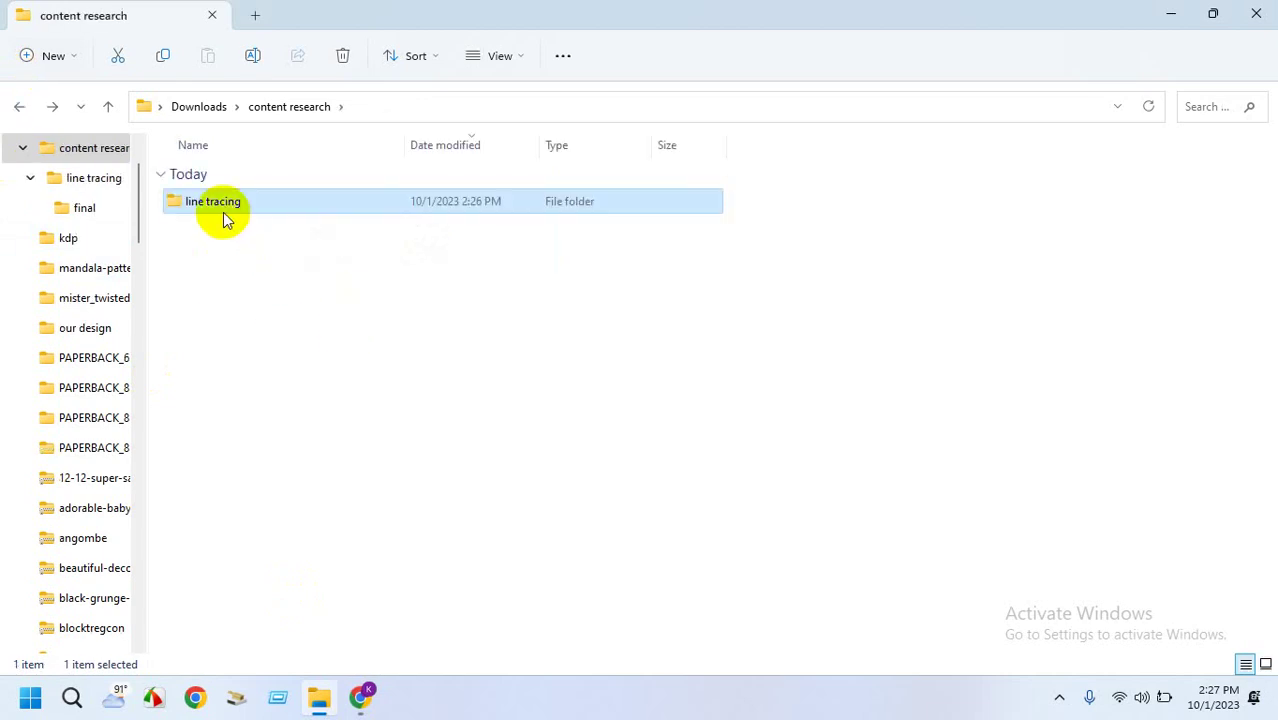
pyautogui.click(359, 697)
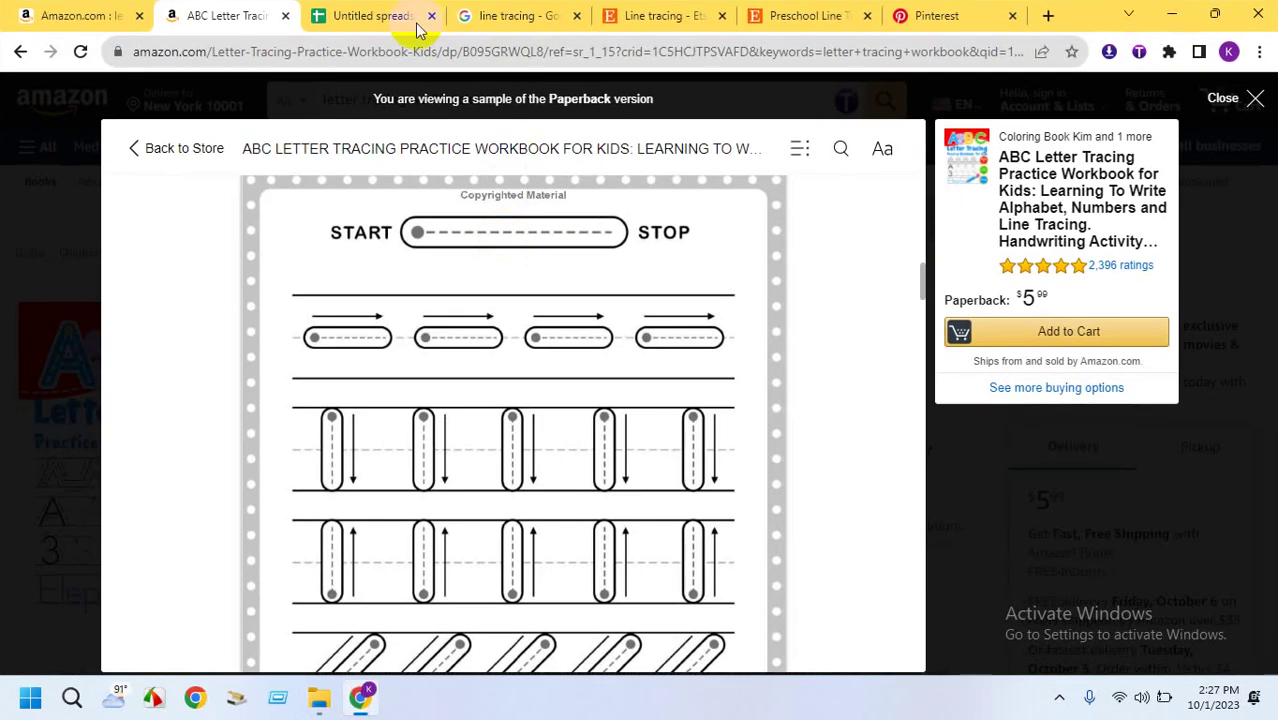
pyautogui.click(390, 18)
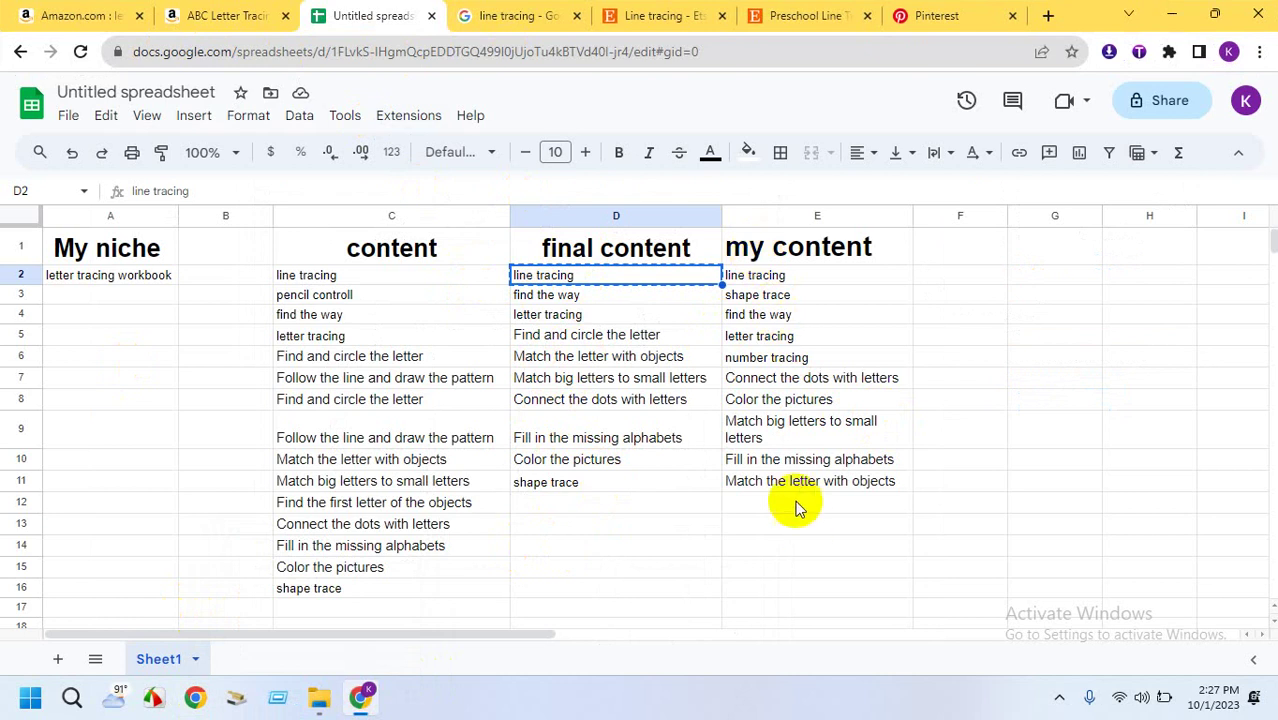
# Enter the page ranges 1-5 for line tracing and 6-7 for shape trace in column F beside the my content list
pyautogui.click(938, 283)
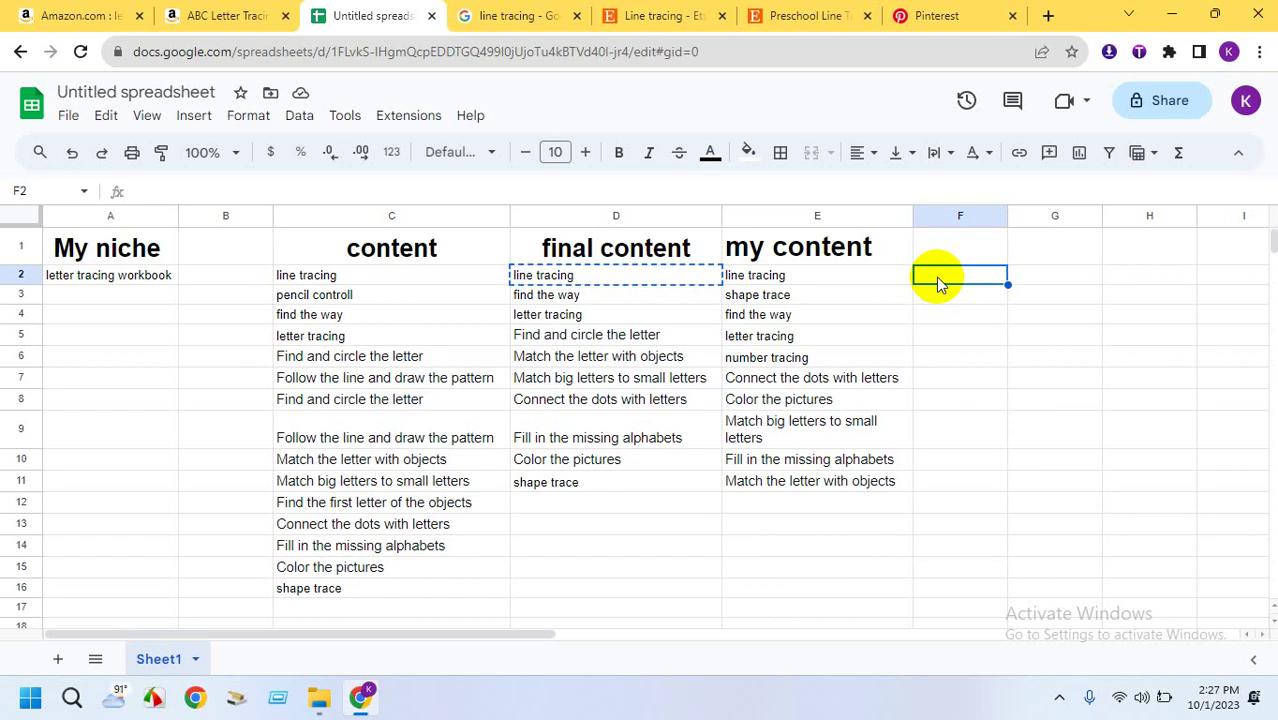
pyautogui.doubleClick(937, 280)
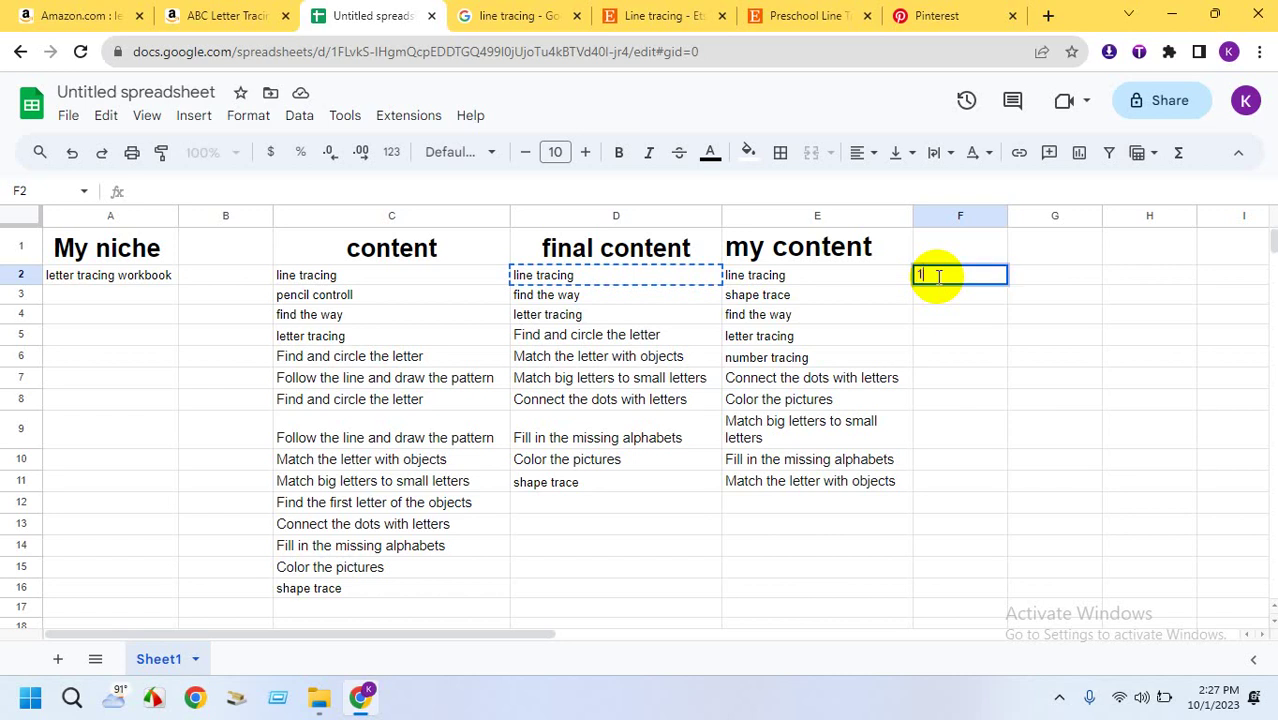
pyautogui.write('1-5')
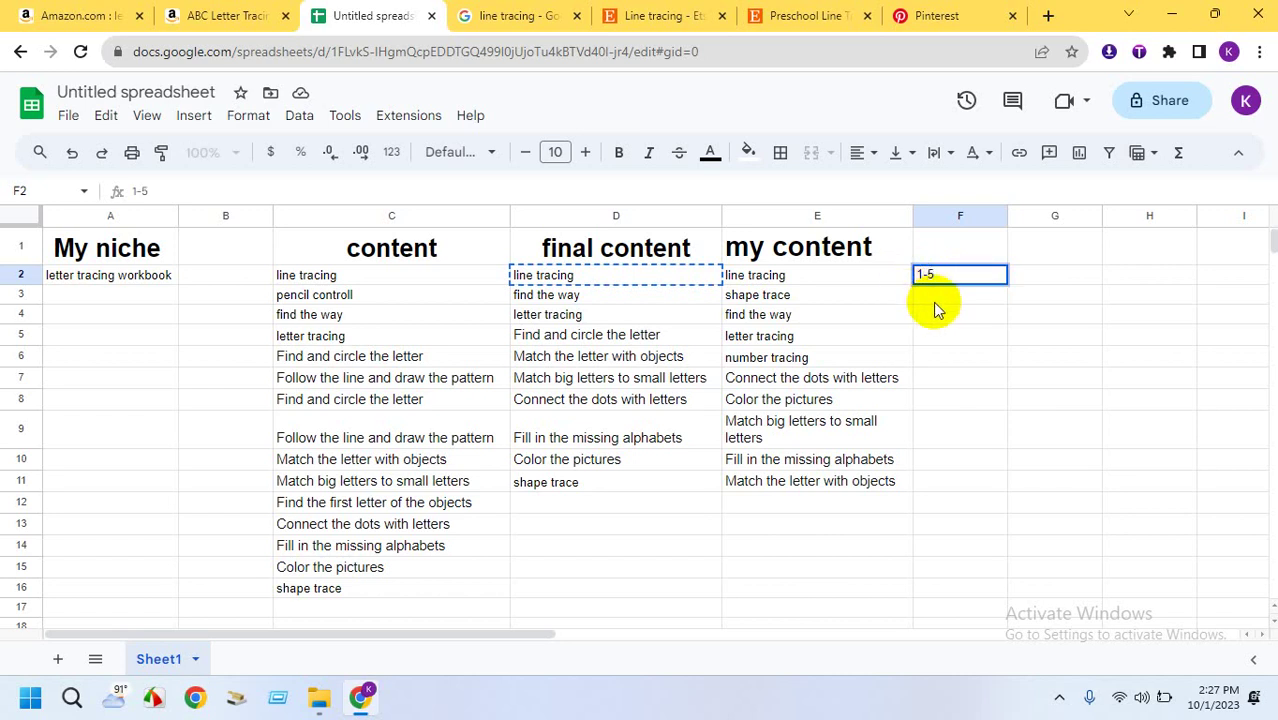
pyautogui.press('Return')
pyautogui.doubleClick(935, 296)
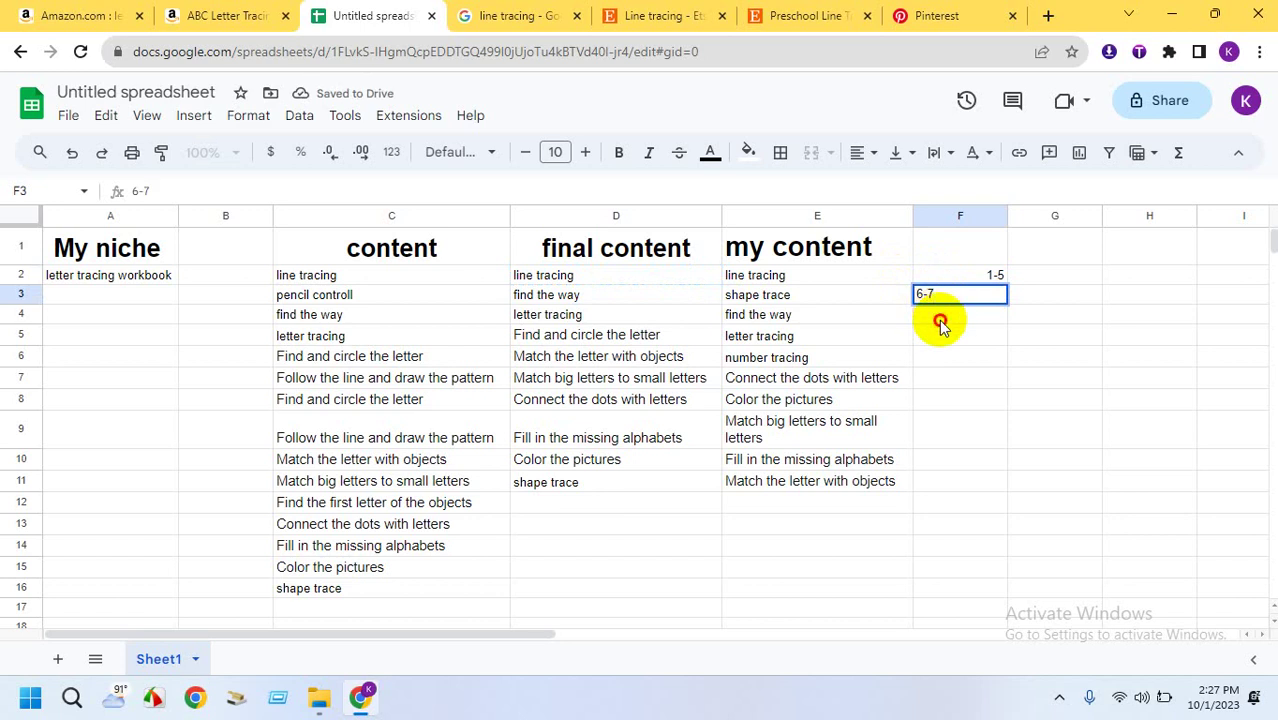
pyautogui.click(940, 322)
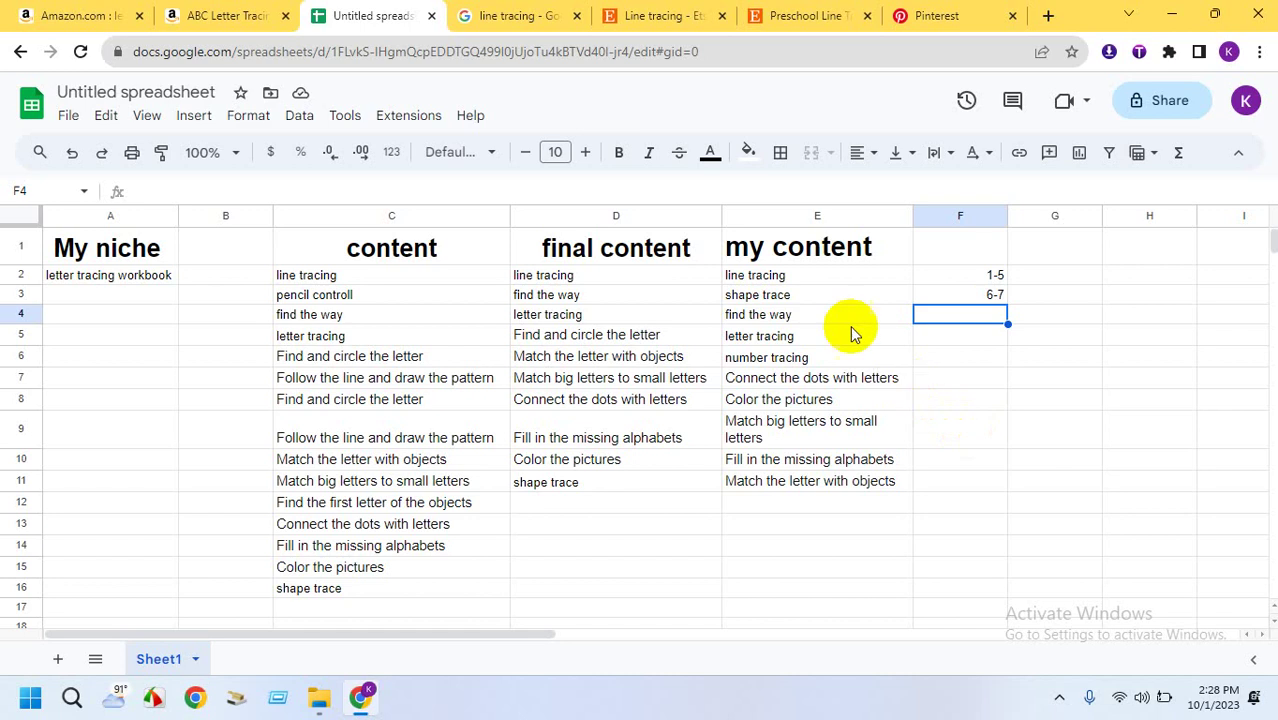
# Add the heading pages in cell F1 above the page ranges
pyautogui.click(793, 277)
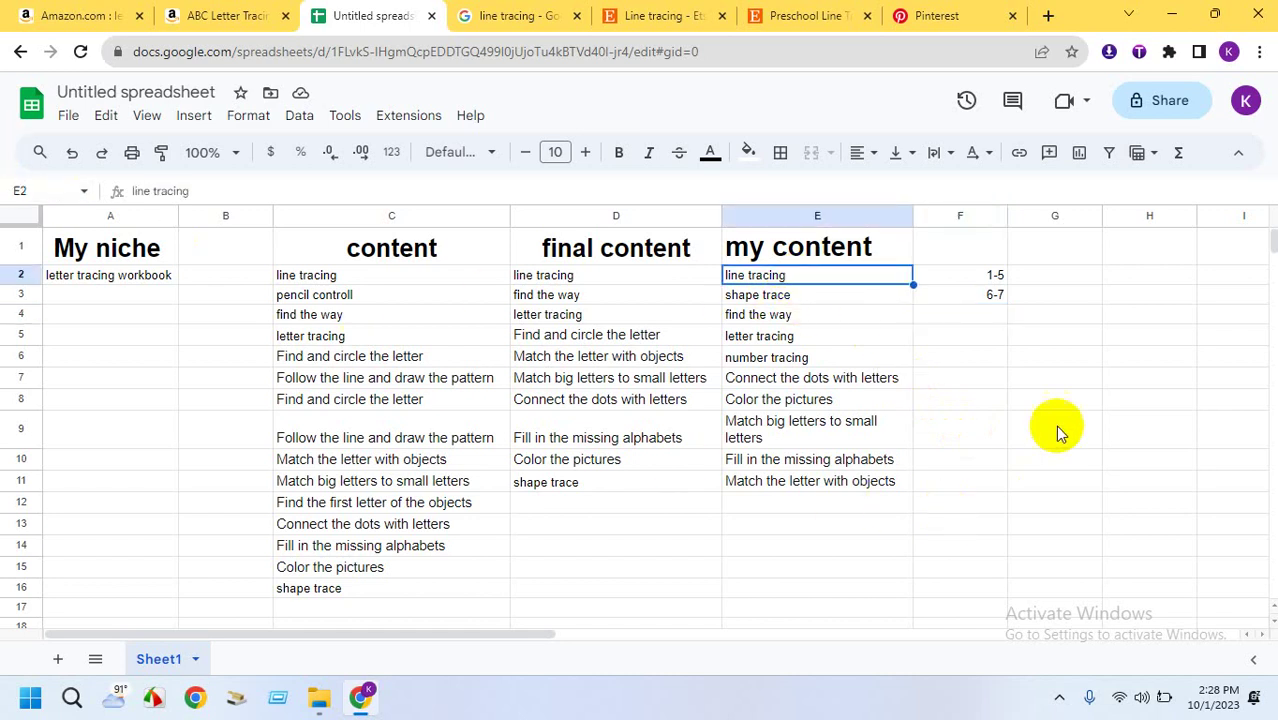
pyautogui.click(950, 243)
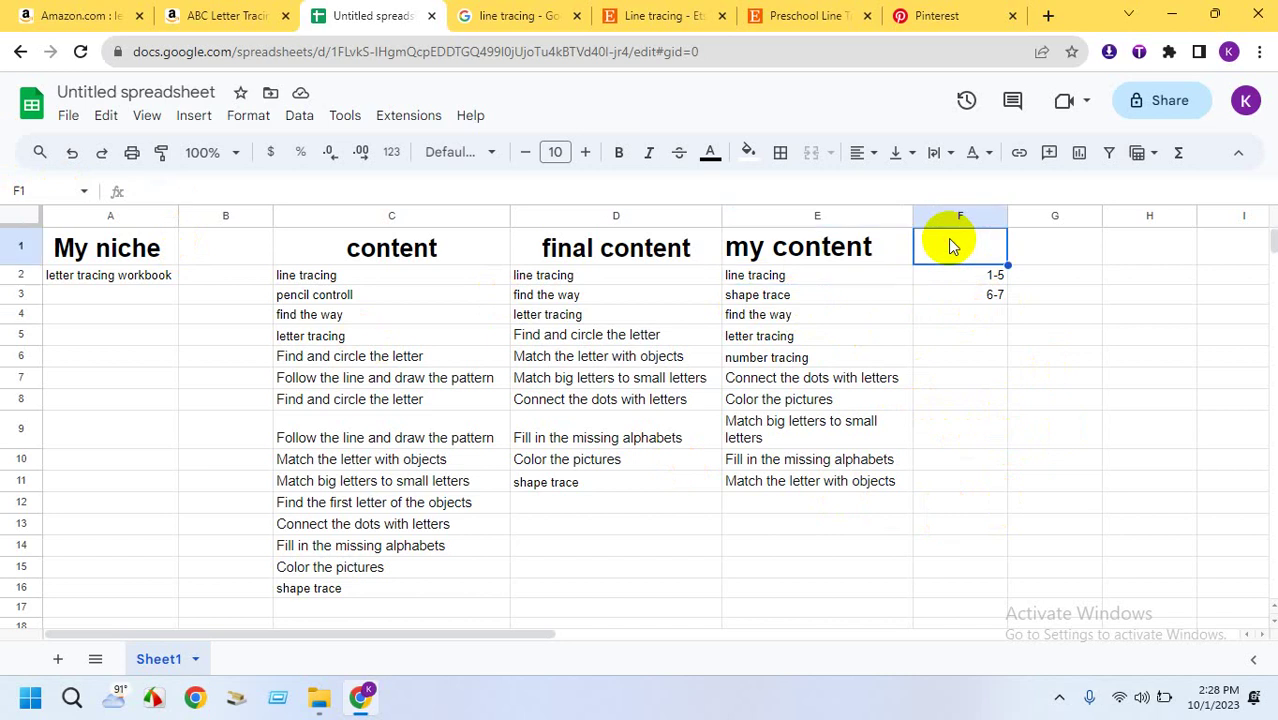
pyautogui.write('pages')
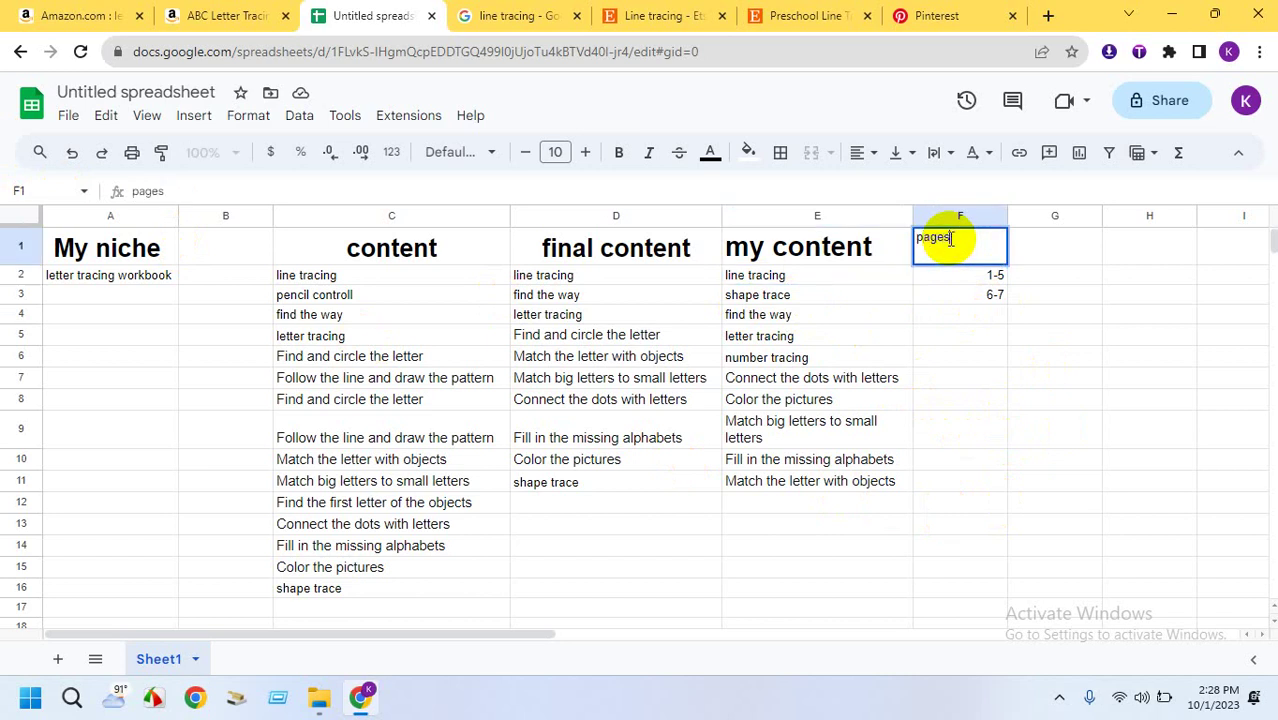
pyautogui.click(1050, 390)
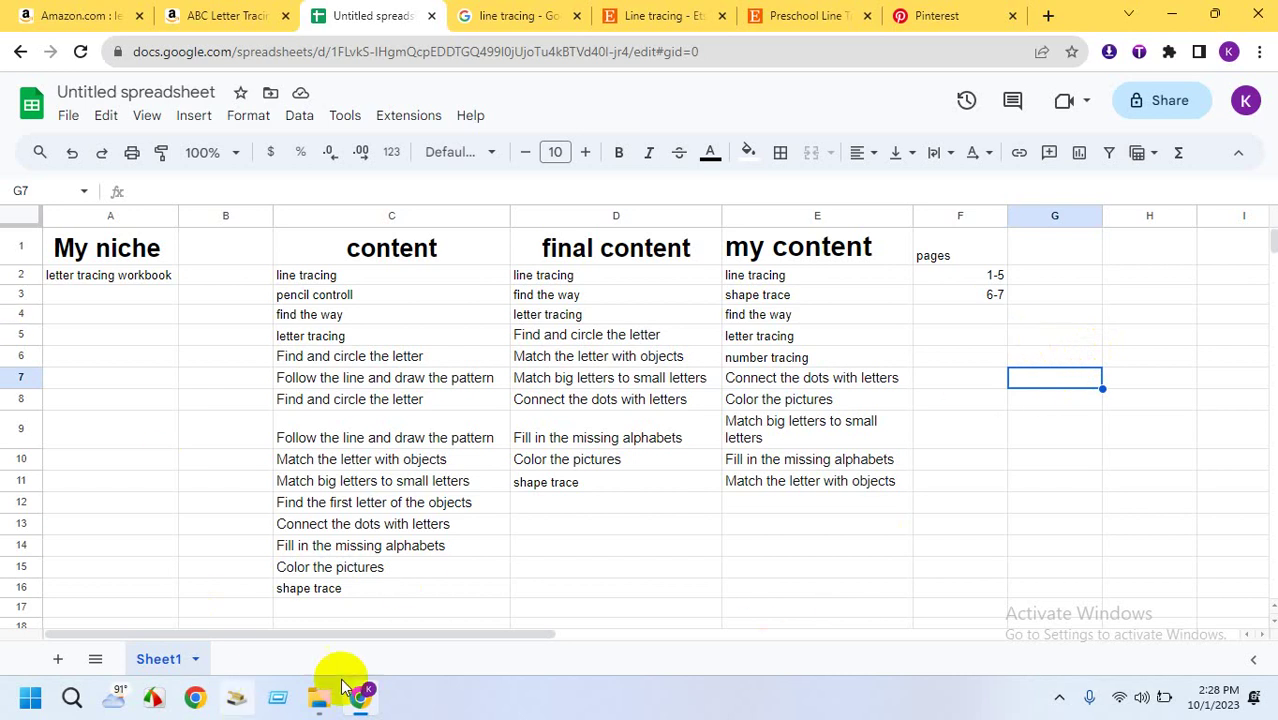
# Review the line tracing samples on Google Images, the Amazon workbook preview, Etsy and Pinterest
pyautogui.moveTo(372, 698)
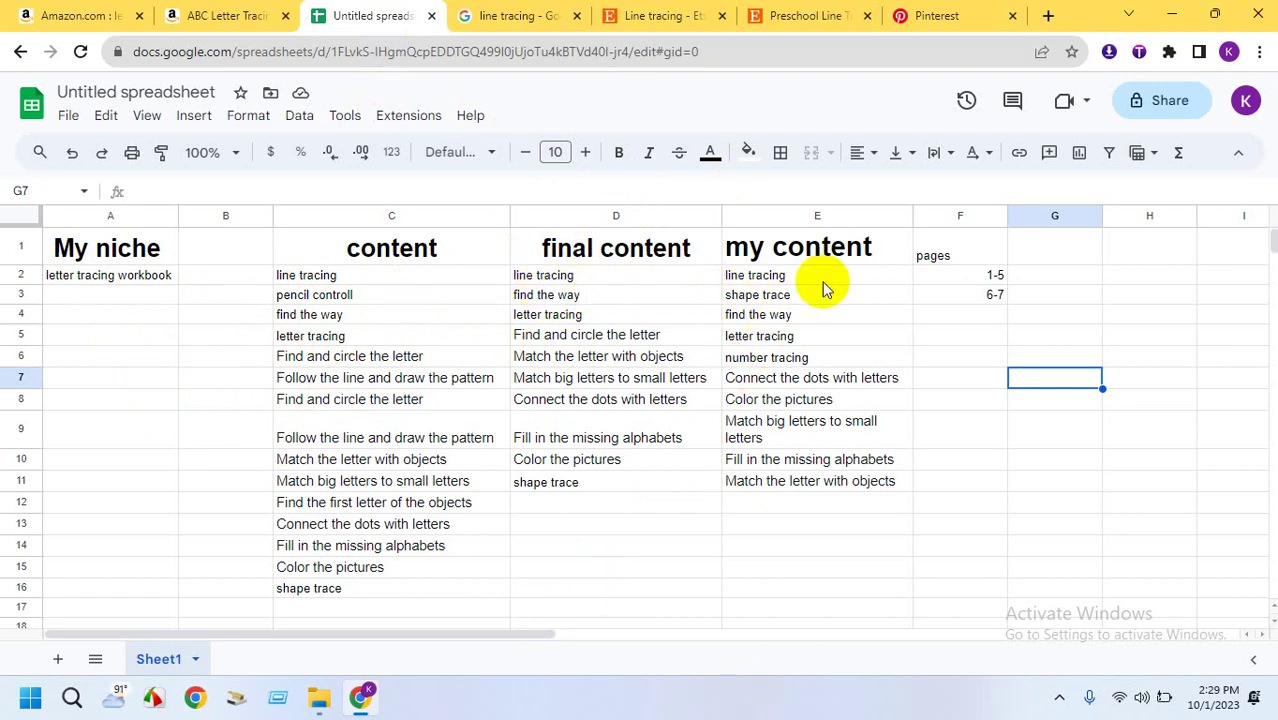
pyautogui.click(507, 12)
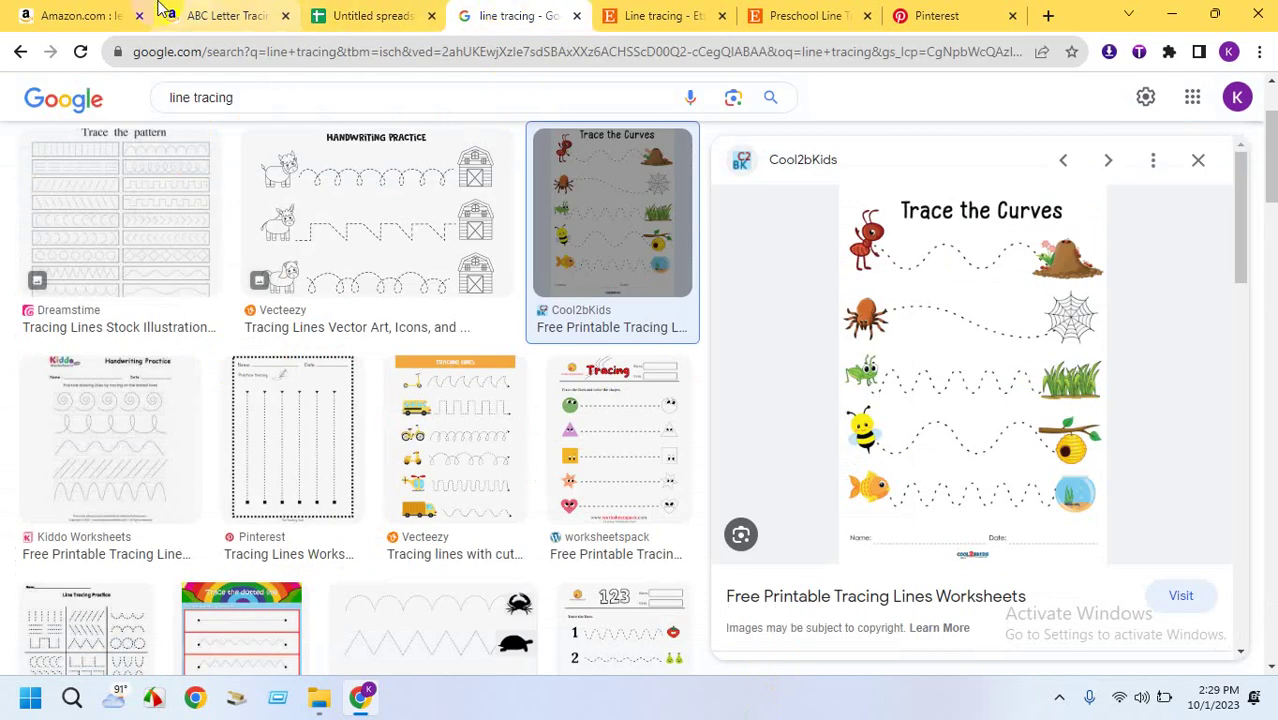
pyautogui.click(252, 14)
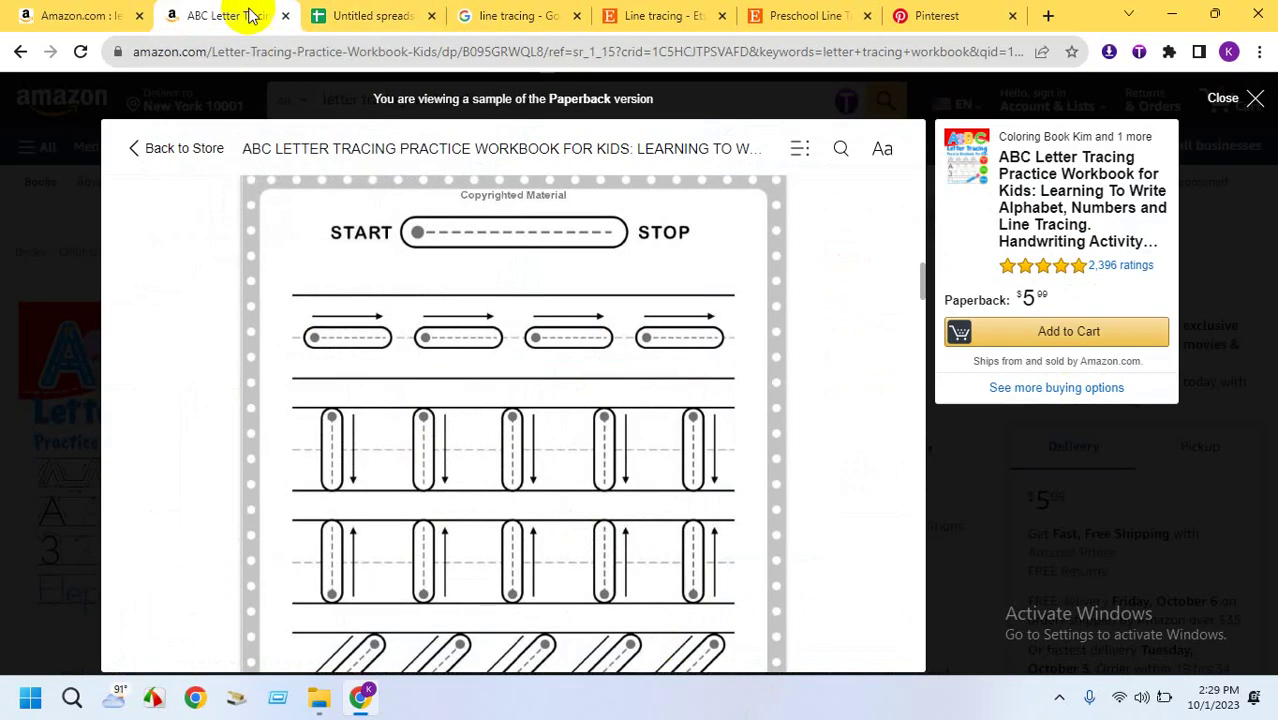
pyautogui.click(528, 14)
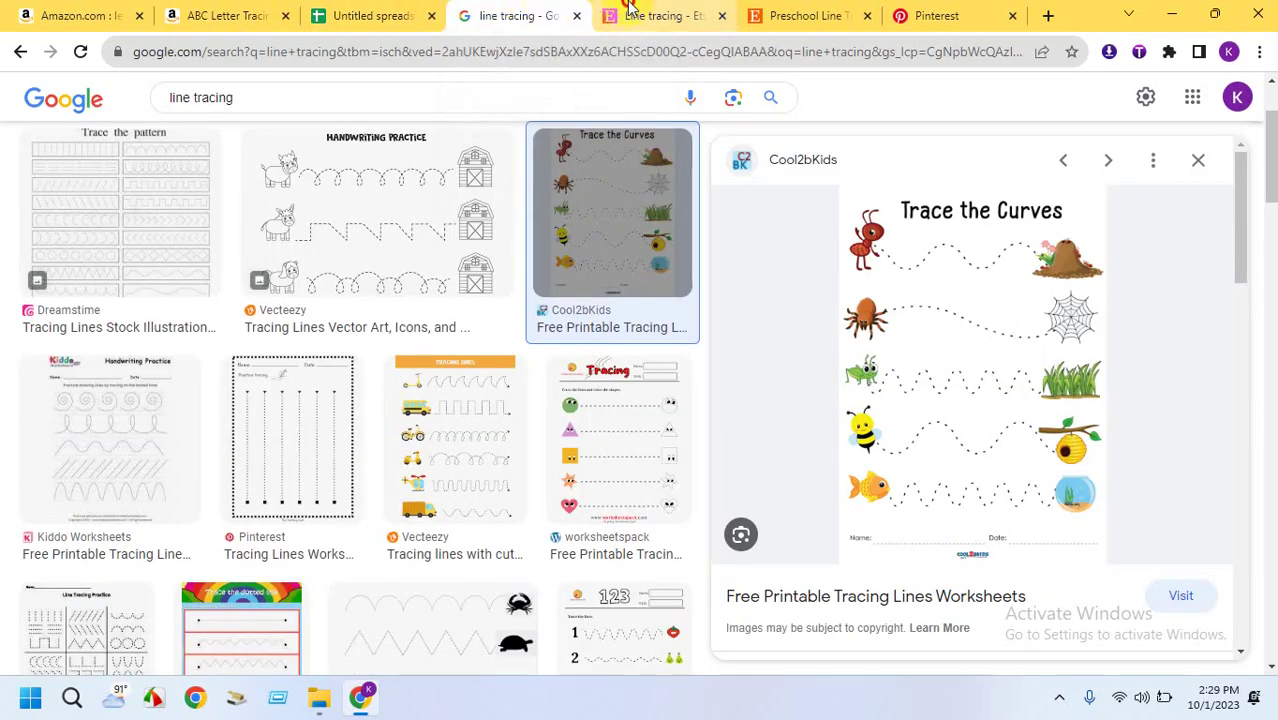
pyautogui.click(625, 10)
pyautogui.click(905, 14)
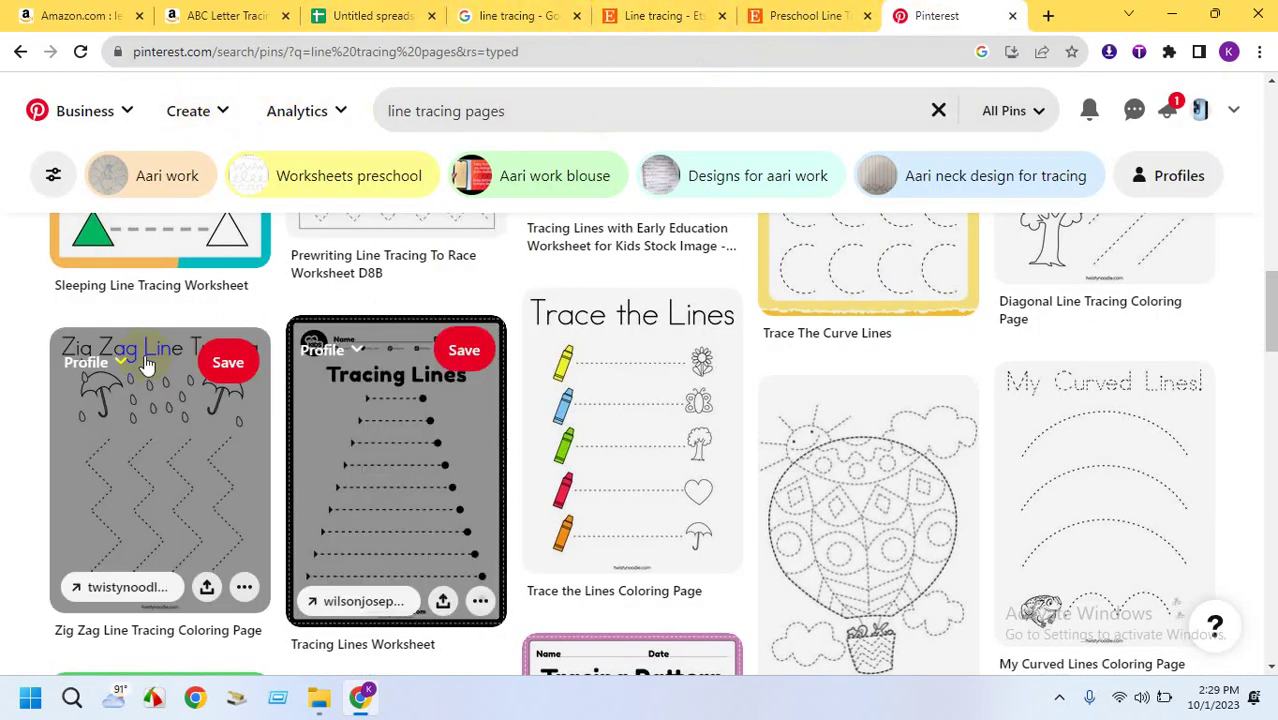
# Switch to File Explorer and reopen the line tracing folder inside content research to review the saved samples and final folder
pyautogui.click(317, 698)
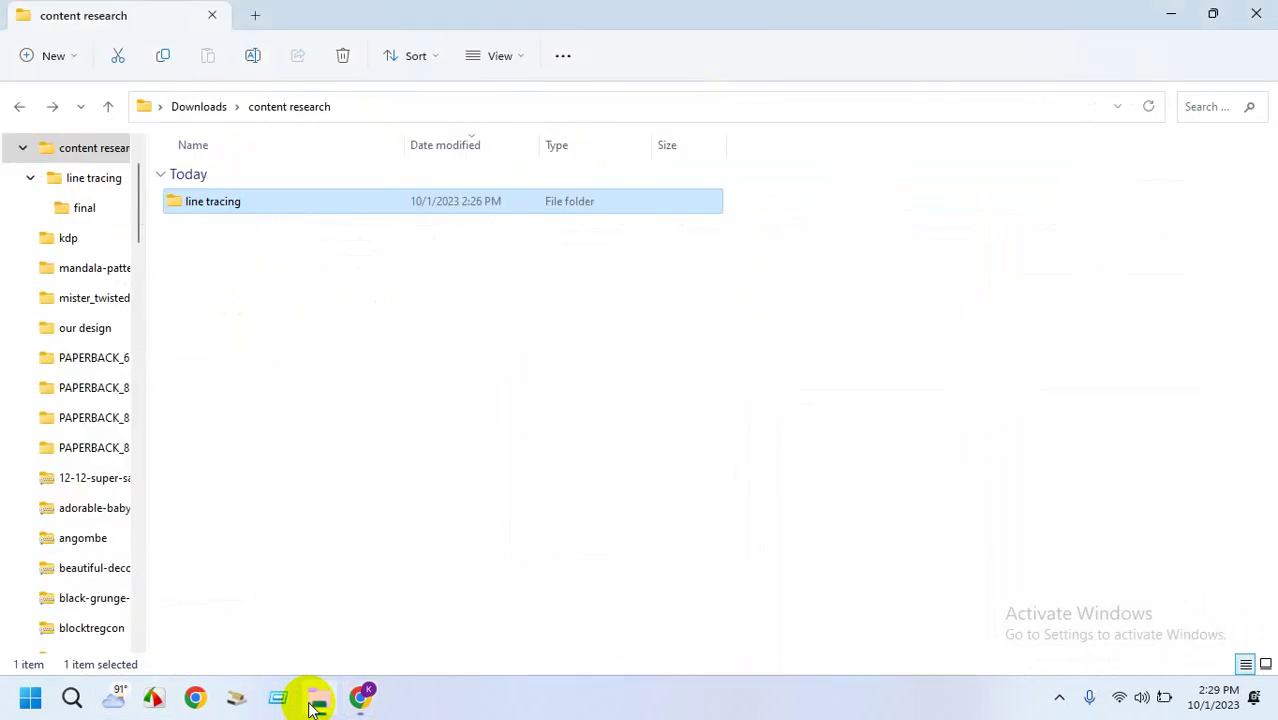
pyautogui.click(19, 106)
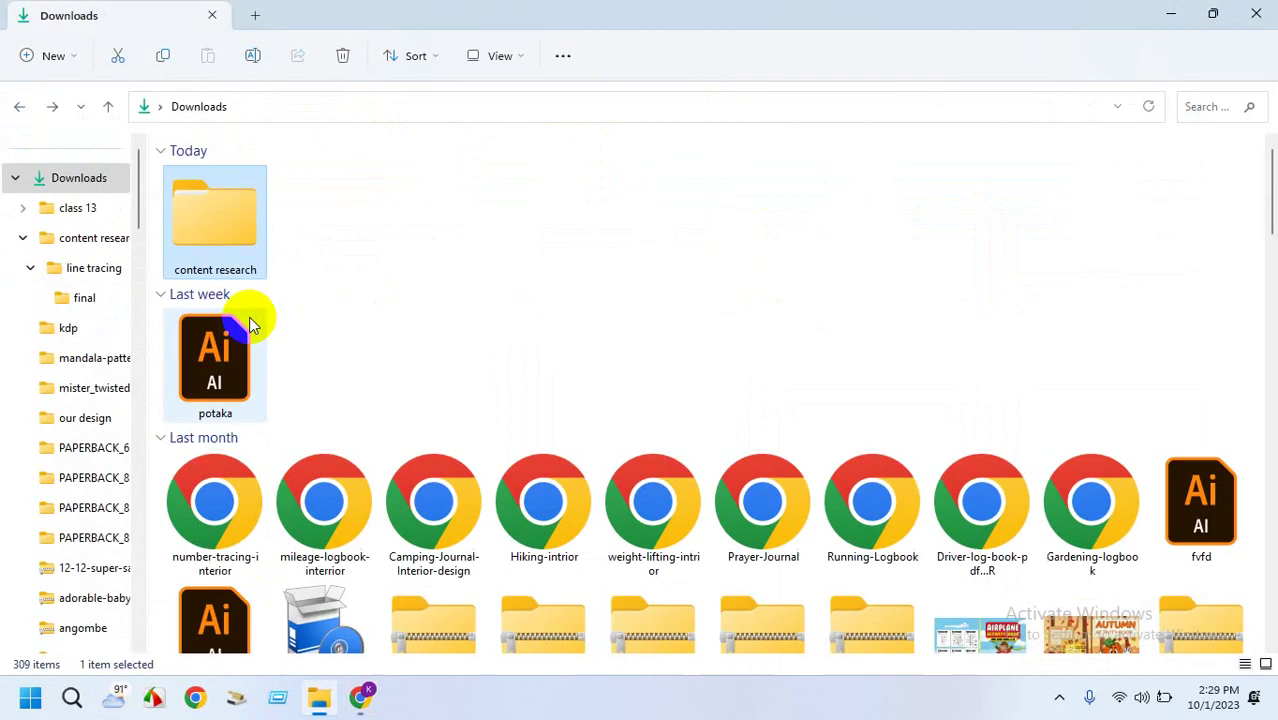
pyautogui.doubleClick(231, 259)
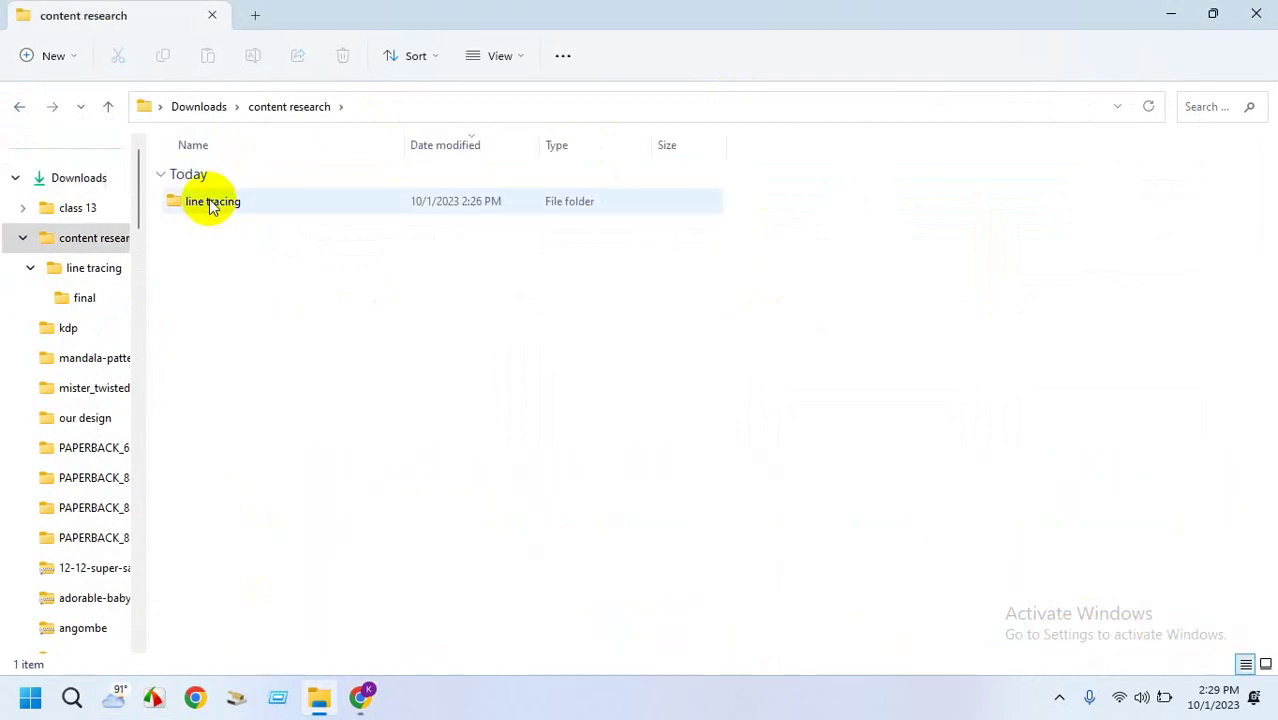
pyautogui.doubleClick(222, 203)
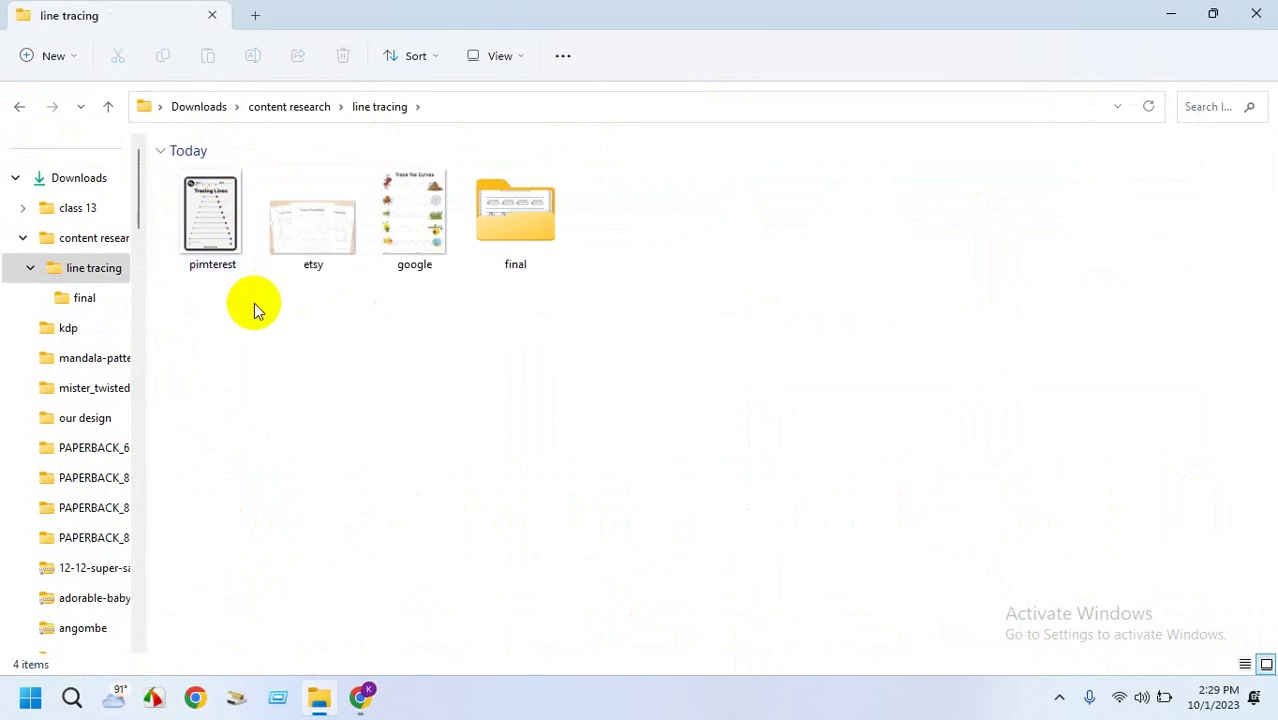
pyautogui.click(522, 207)
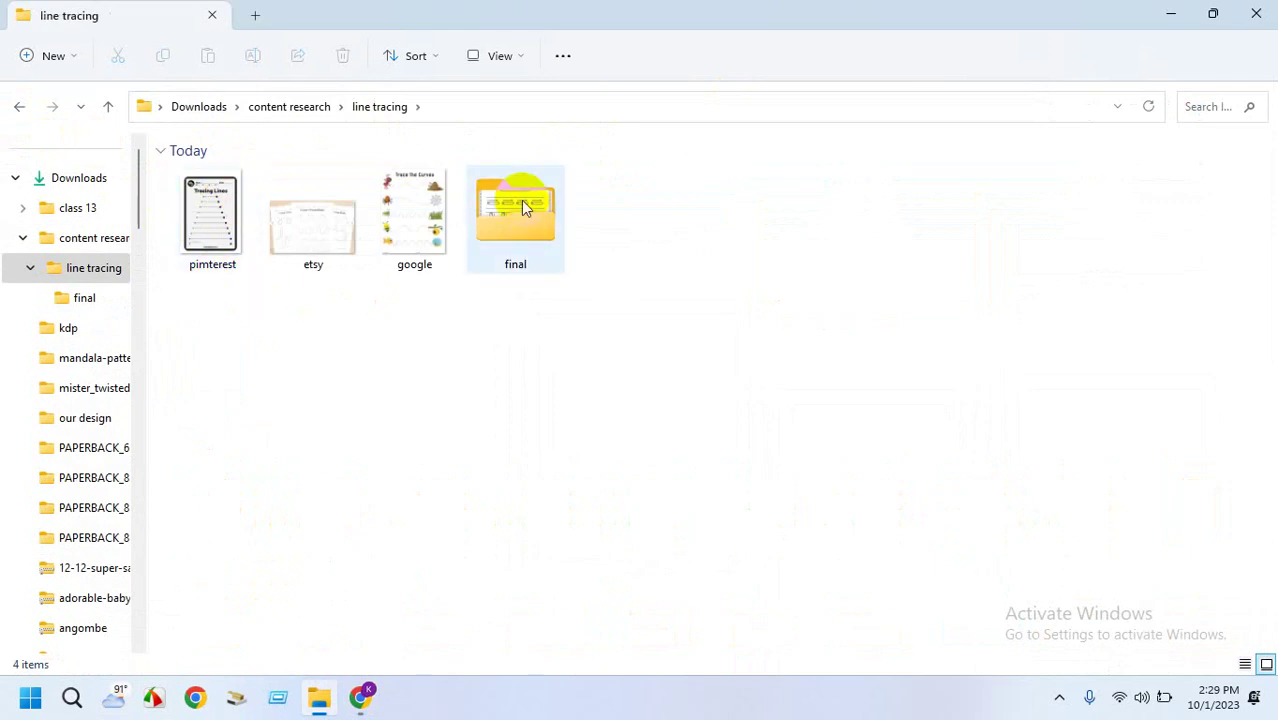
pyautogui.click(557, 322)
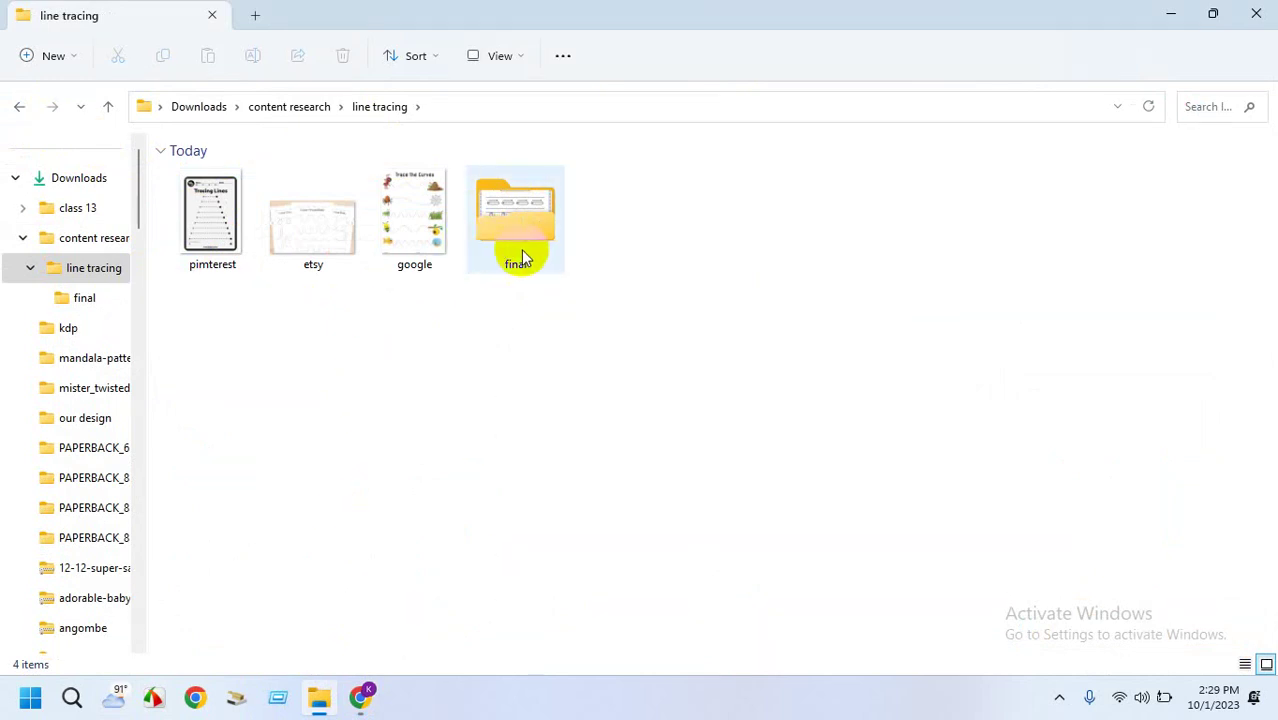
# Compare the spreadsheet's content list with the line tracing folder in File Explorer and return to the Amazon workbook sample in Chrome
pyautogui.click(378, 697)
pyautogui.click(364, 15)
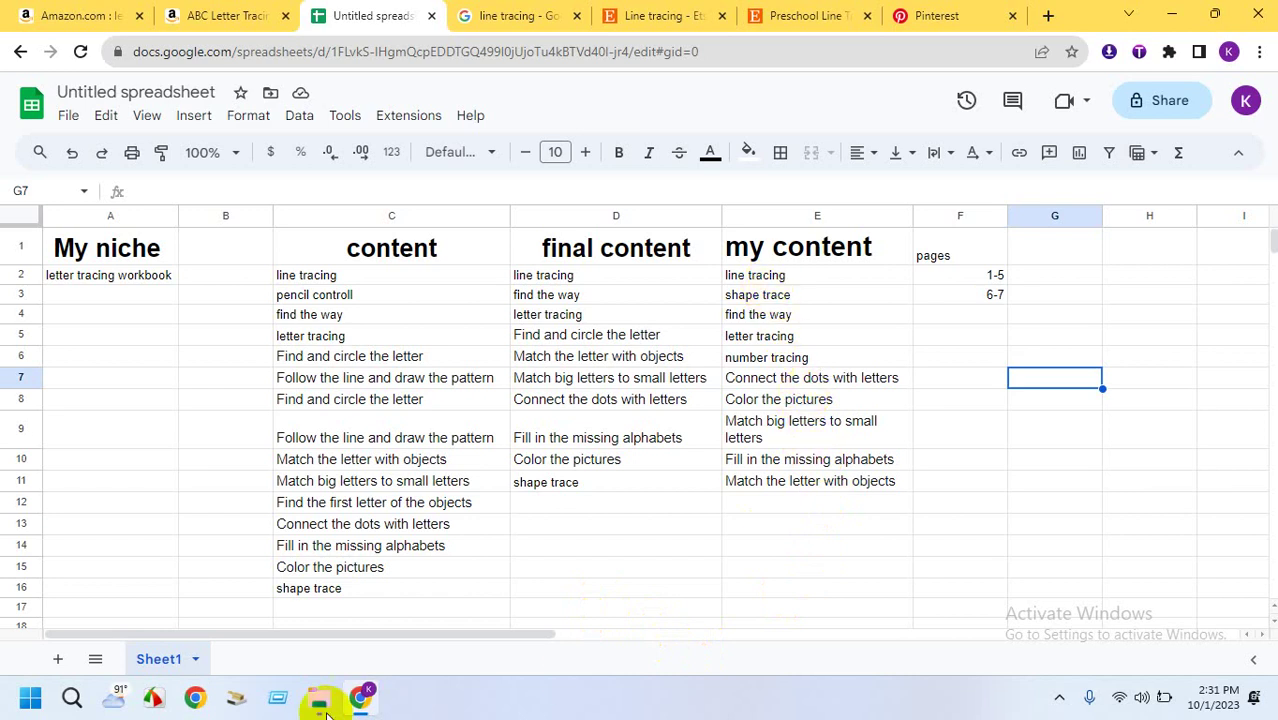
pyautogui.moveTo(320, 693)
pyautogui.click(372, 590)
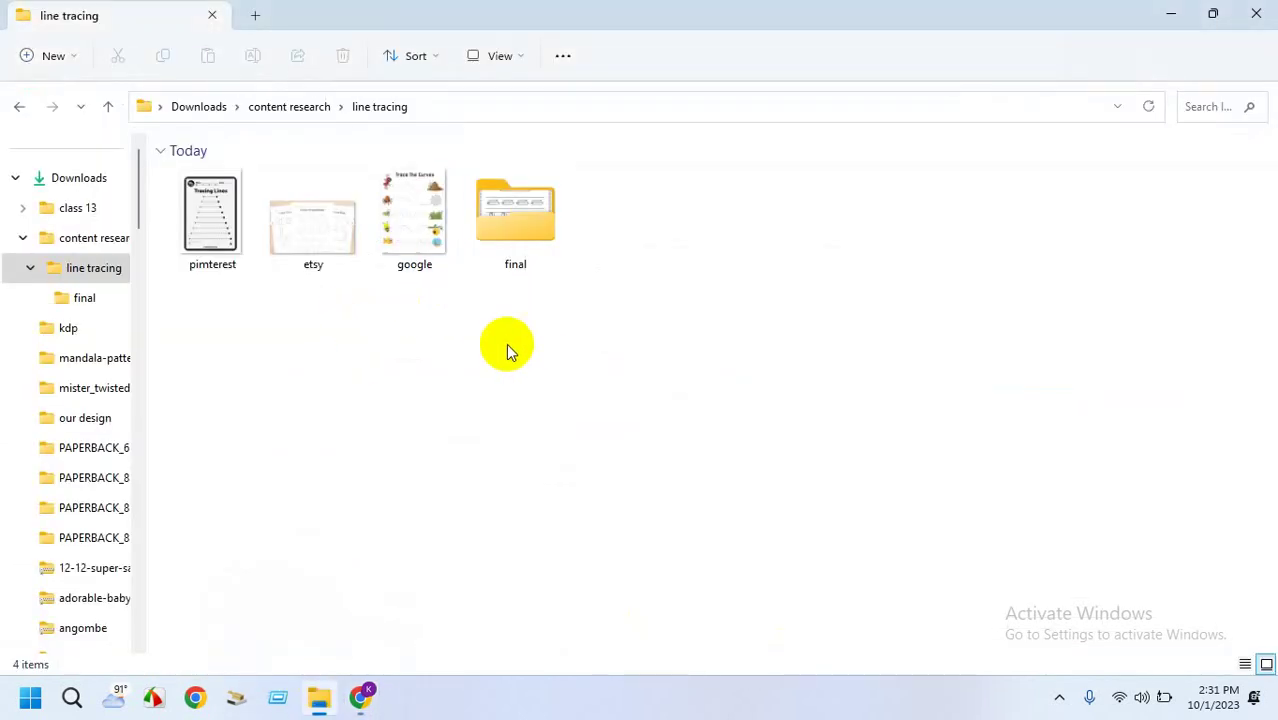
pyautogui.click(360, 698)
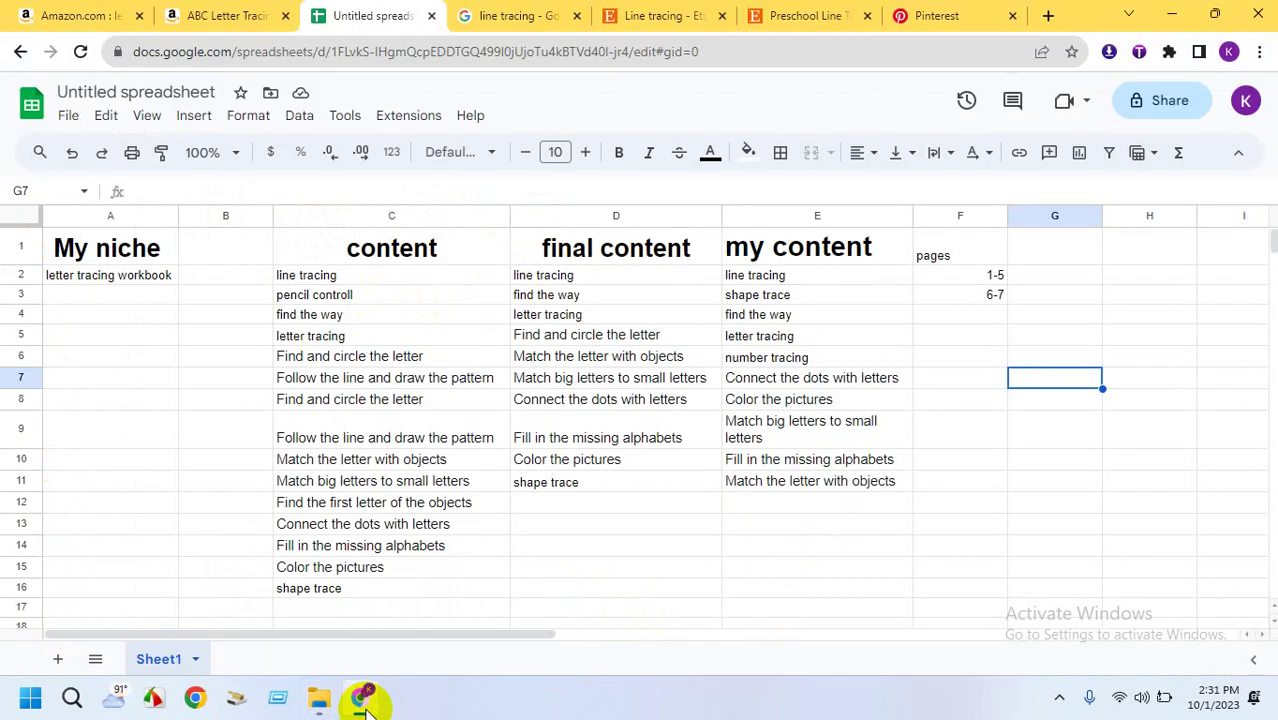
pyautogui.click(363, 702)
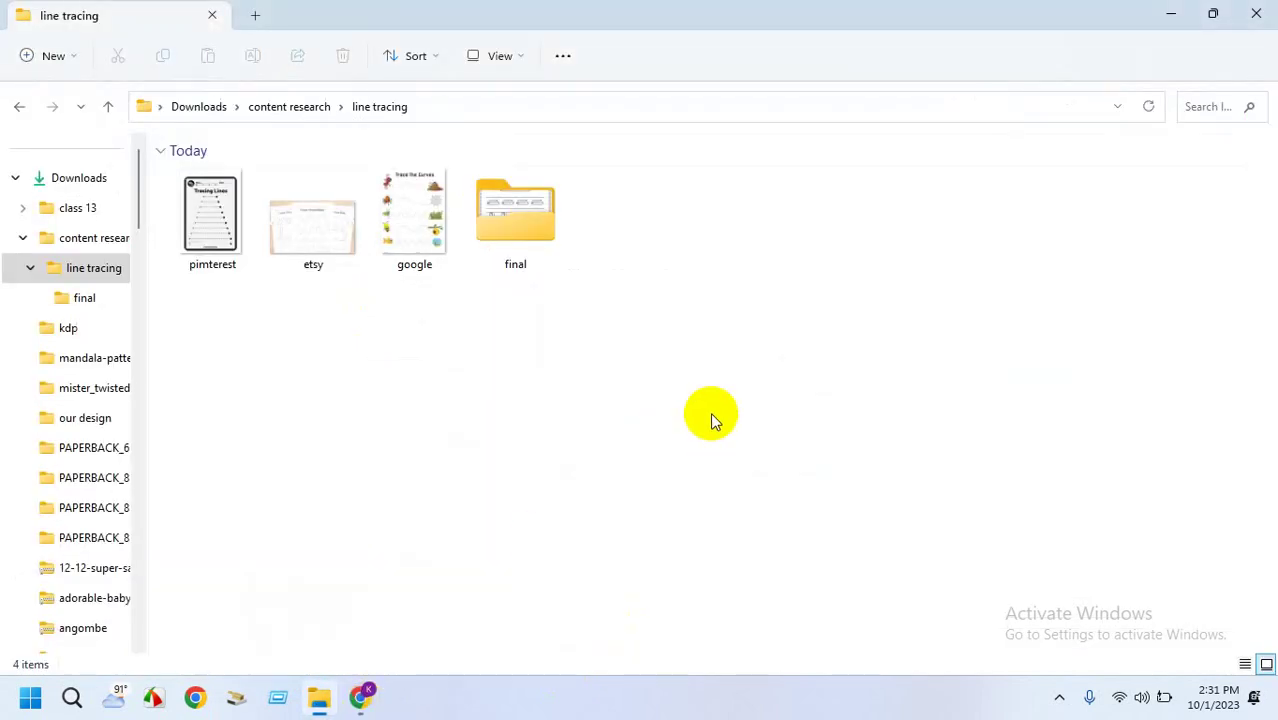
pyautogui.click(358, 700)
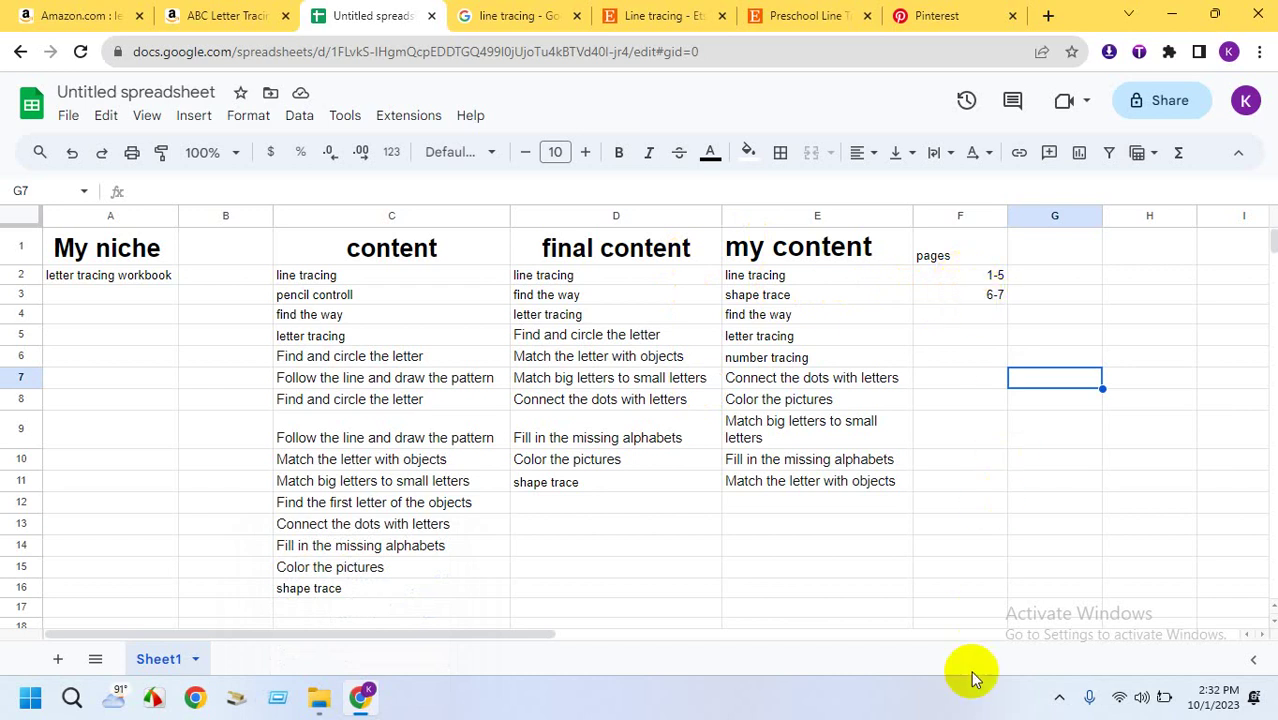
pyautogui.click(215, 15)
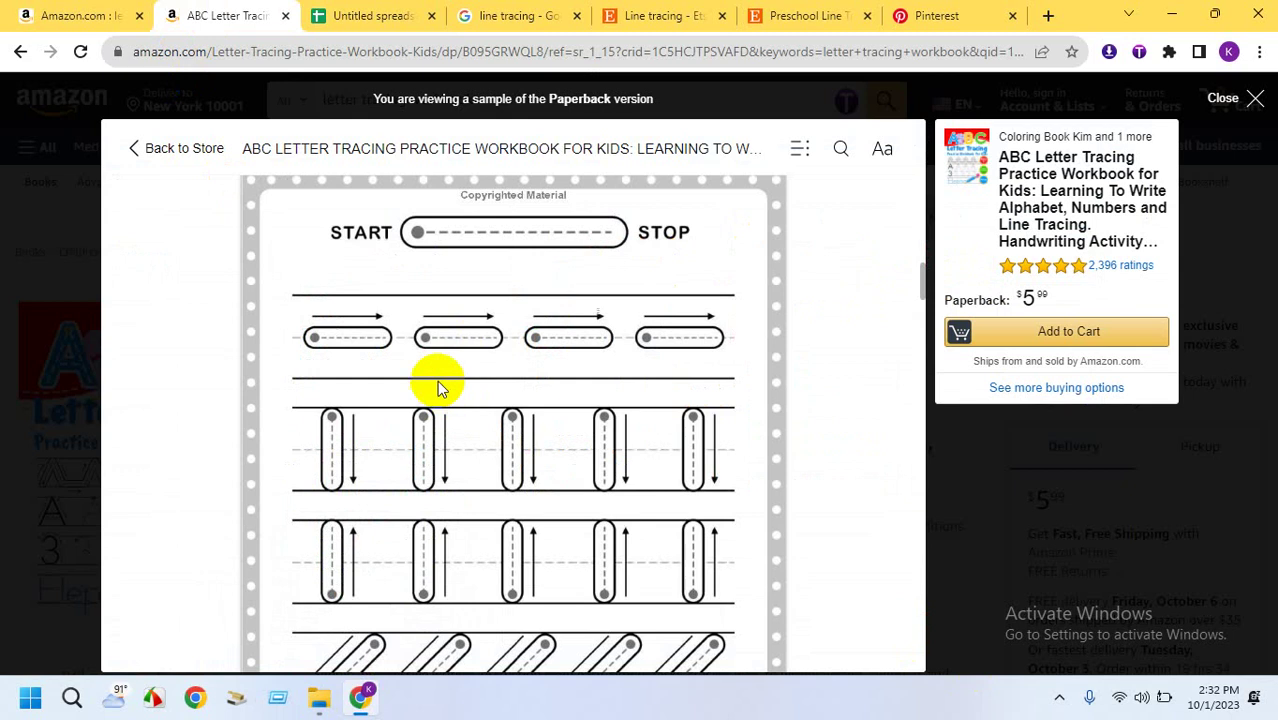
# Review the line tracing pages in the Amazon workbook sample, the spreadsheet's content plan and the saved line tracing folder
pyautogui.scroll(-3, 437, 380)
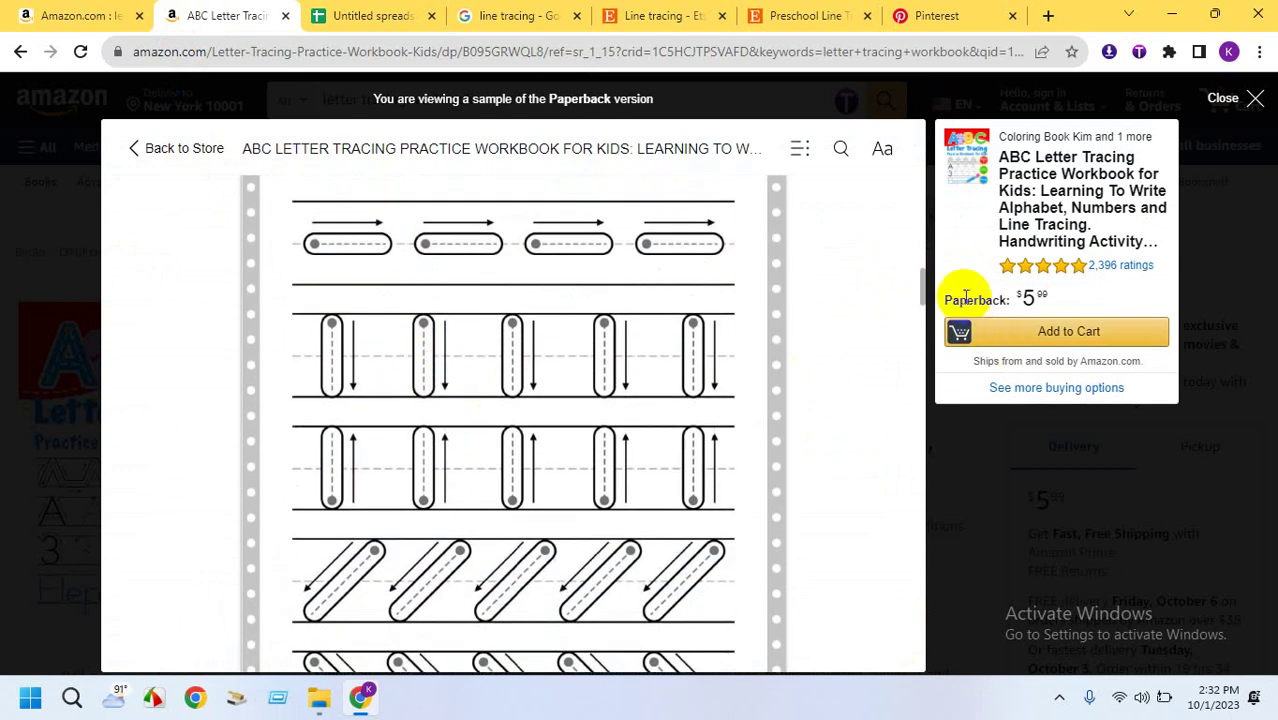
pyautogui.moveTo(921, 277)
pyautogui.mouseDown()
pyautogui.moveTo(918, 478)
pyautogui.moveTo(887, 300)
pyautogui.moveTo(890, 502)
pyautogui.moveTo(860, 266)
pyautogui.mouseUp()
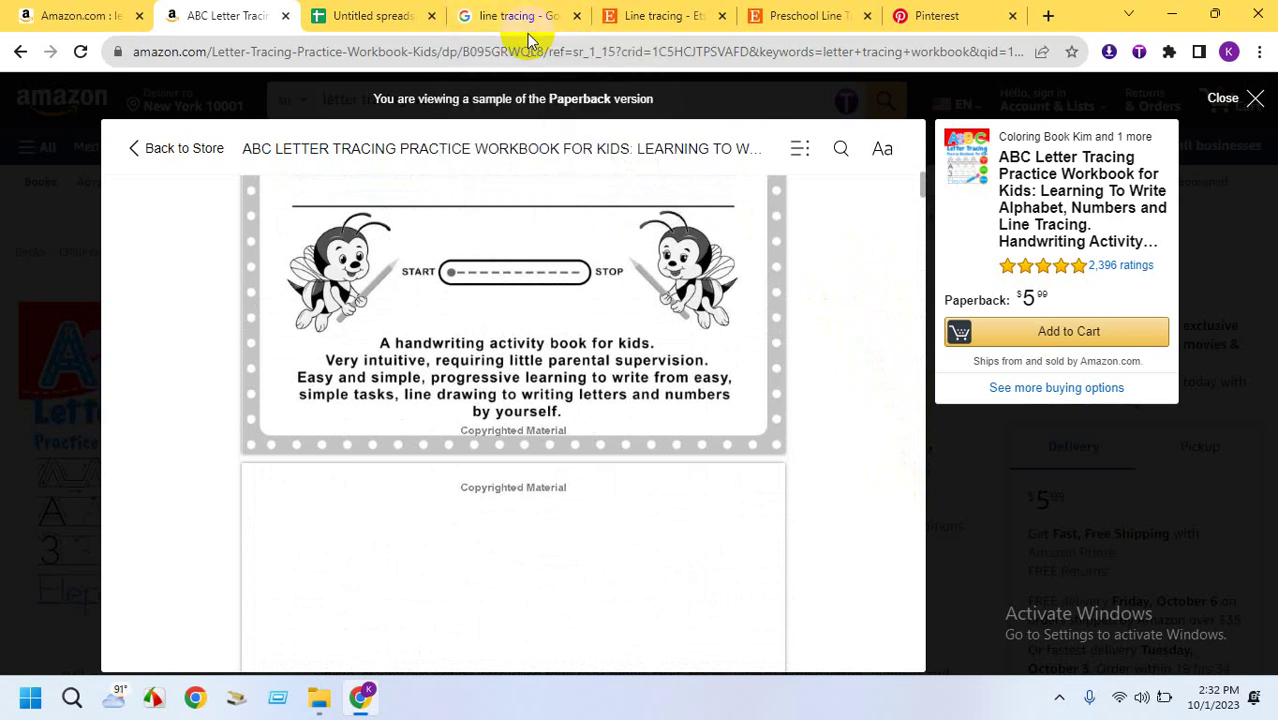
pyautogui.click(538, 95)
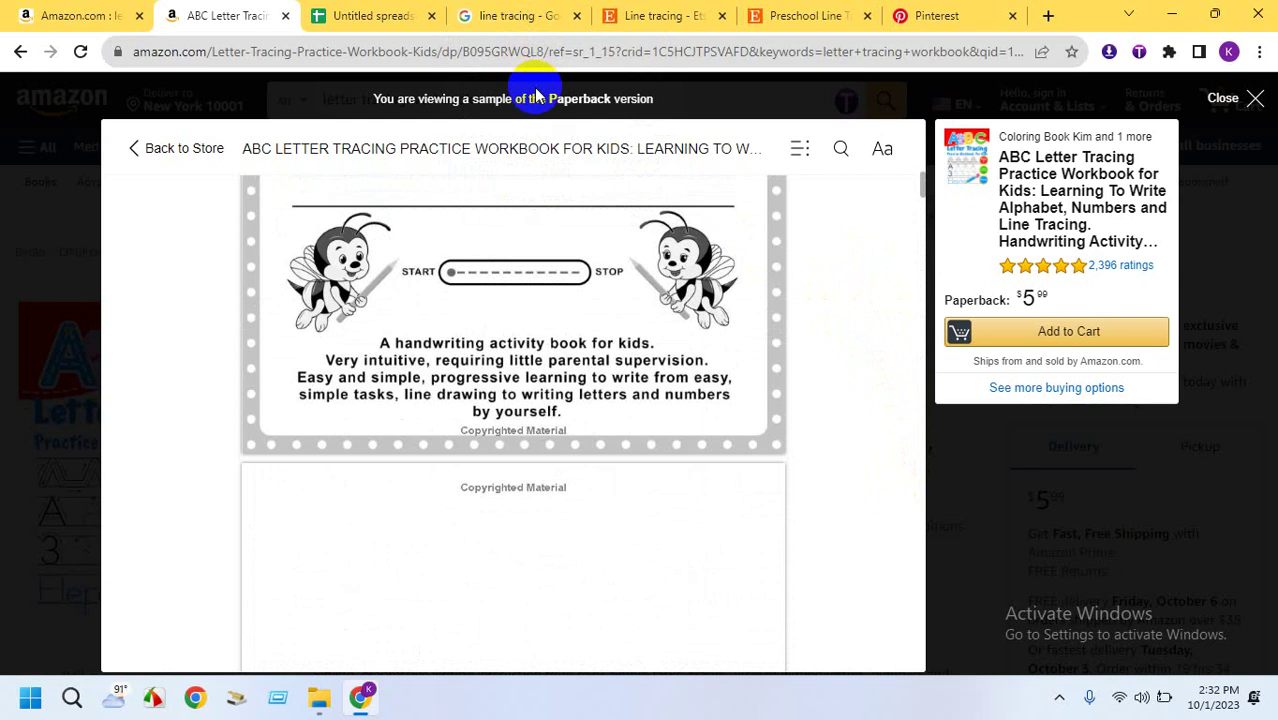
pyautogui.click(922, 188)
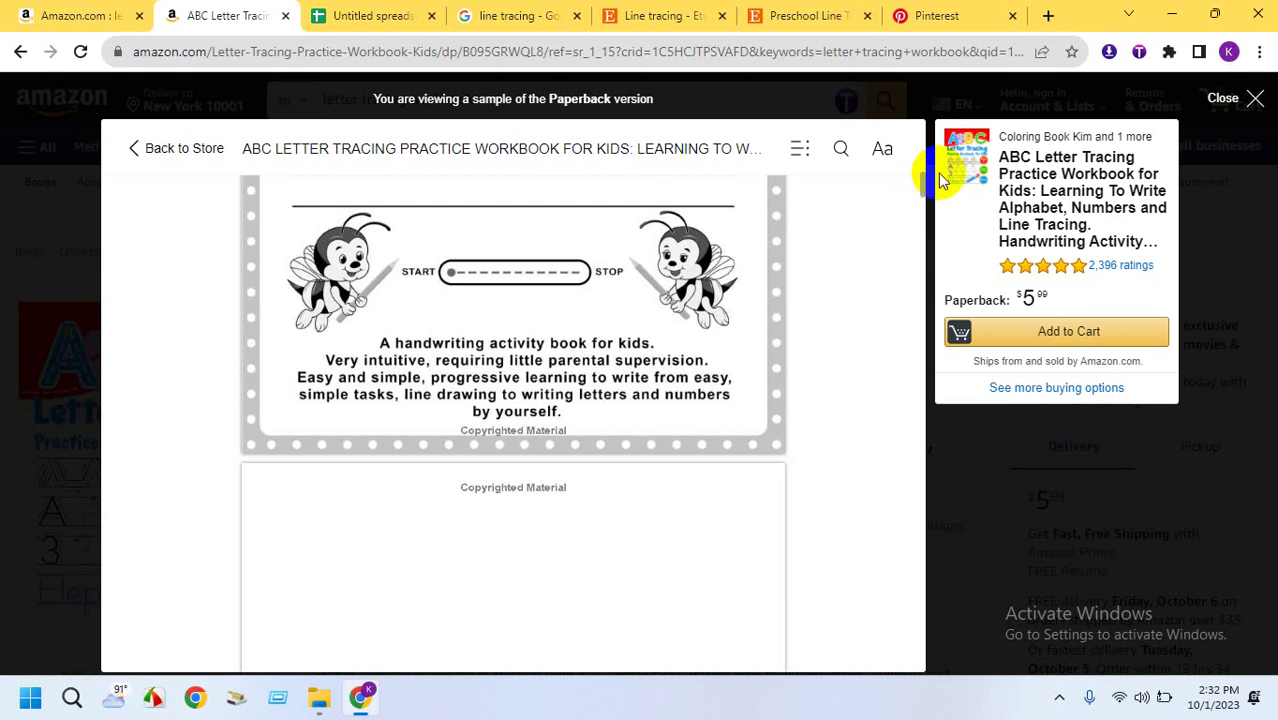
pyautogui.click(403, 8)
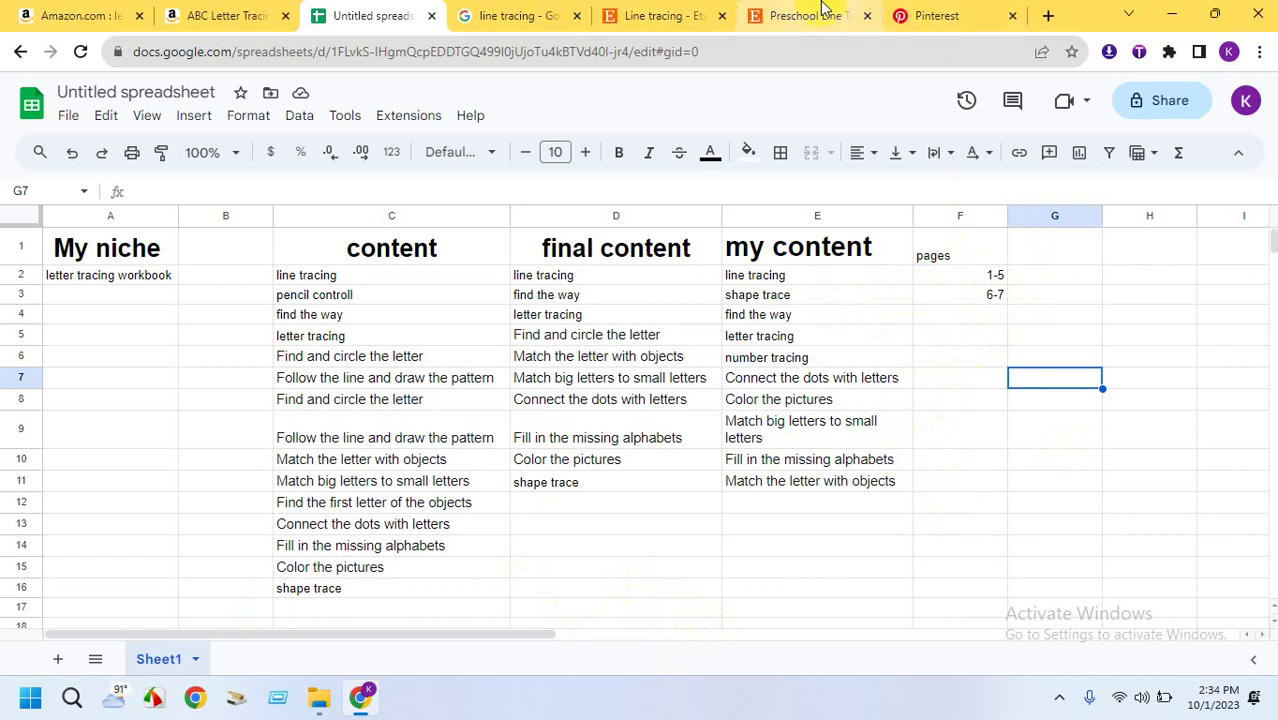
pyautogui.click(540, 15)
pyautogui.click(391, 10)
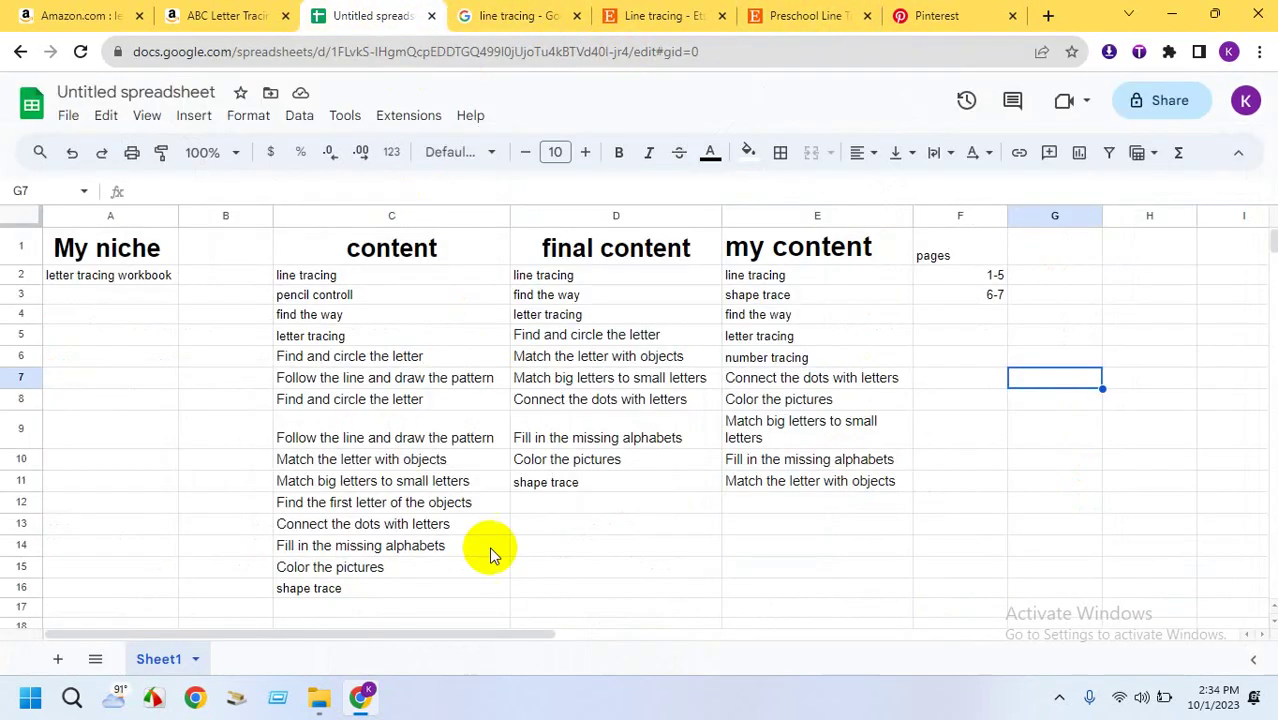
pyautogui.click(326, 706)
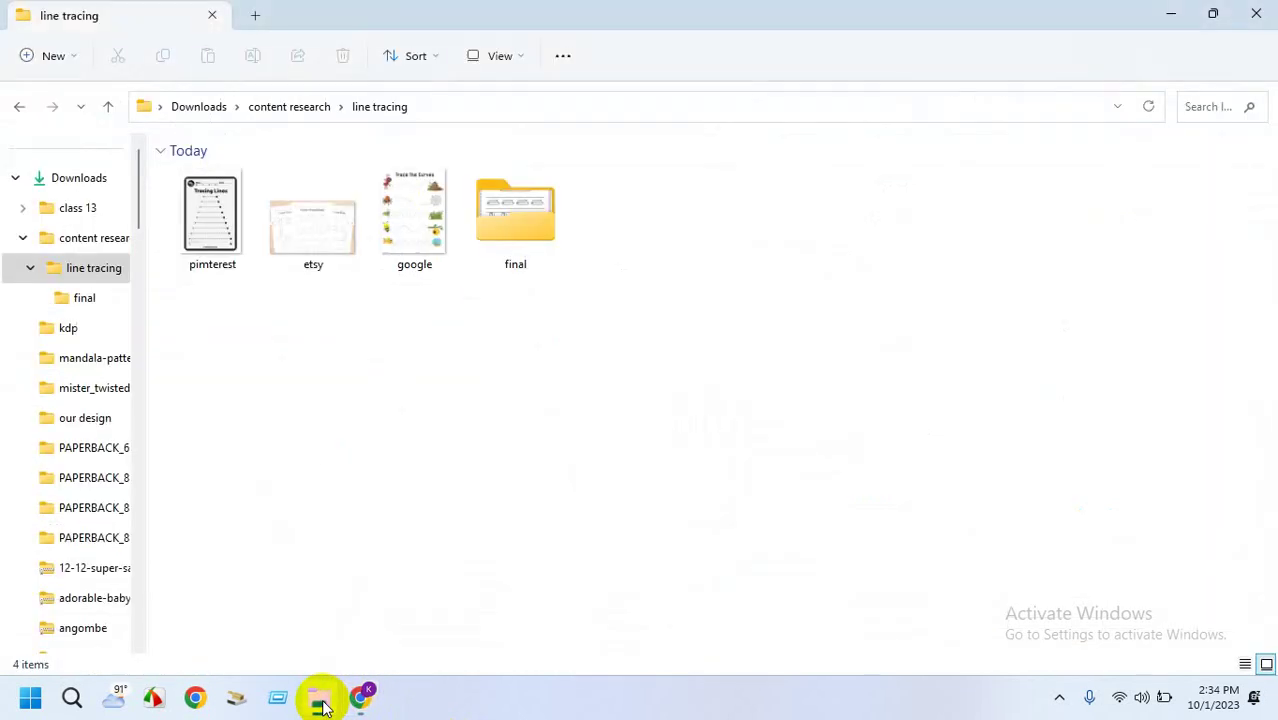
pyautogui.click(322, 707)
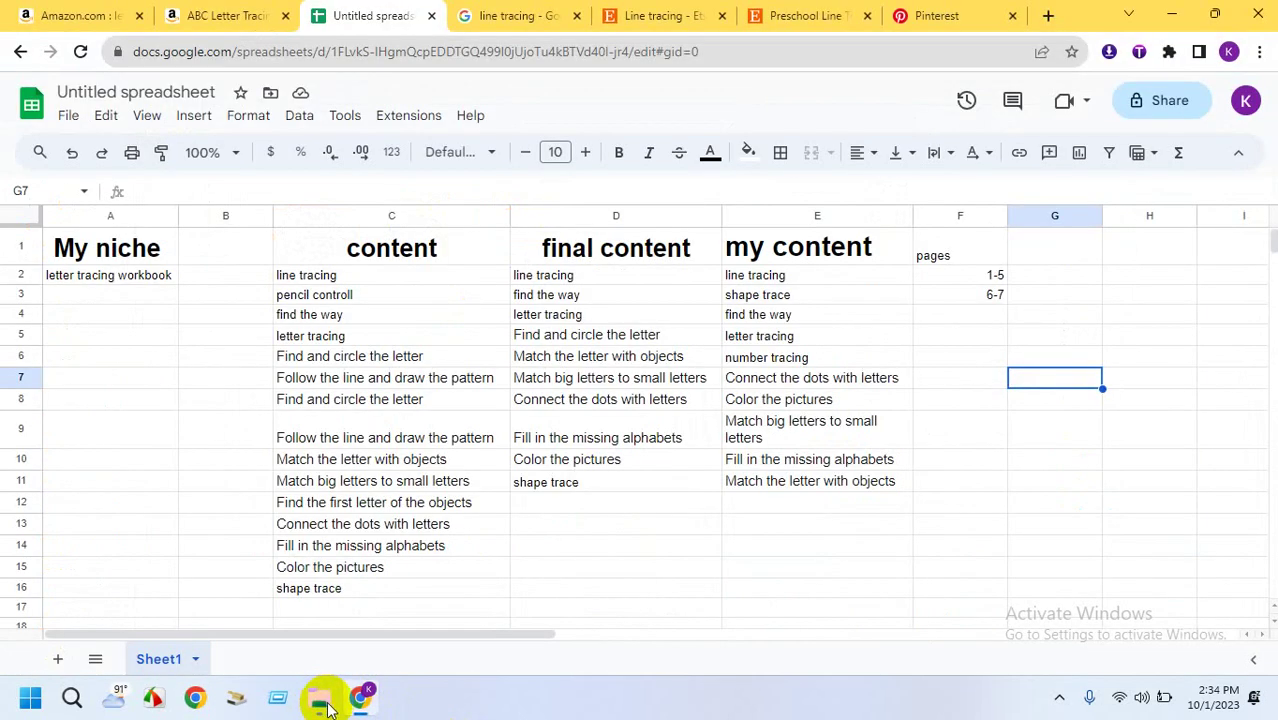
# Open Google Drive in a new browser tab and look over the items in My Drive
pyautogui.click(1046, 17)
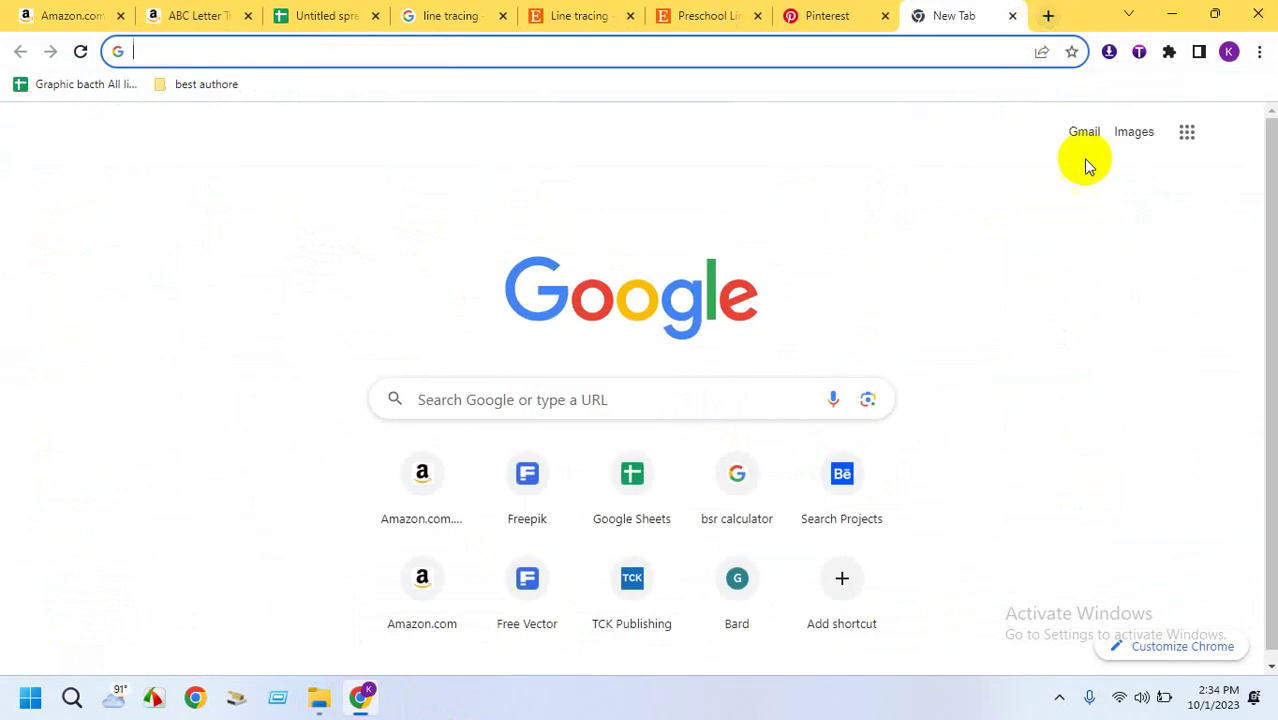
pyautogui.click(1180, 148)
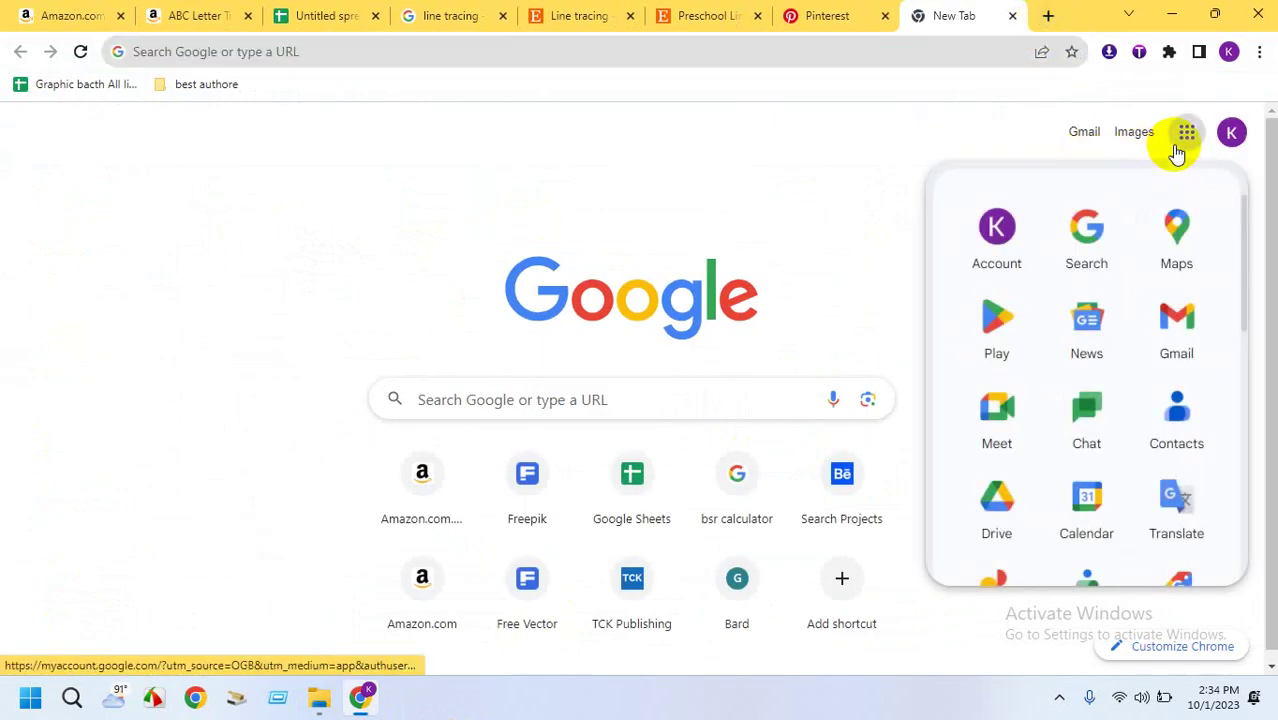
pyautogui.click(1003, 500)
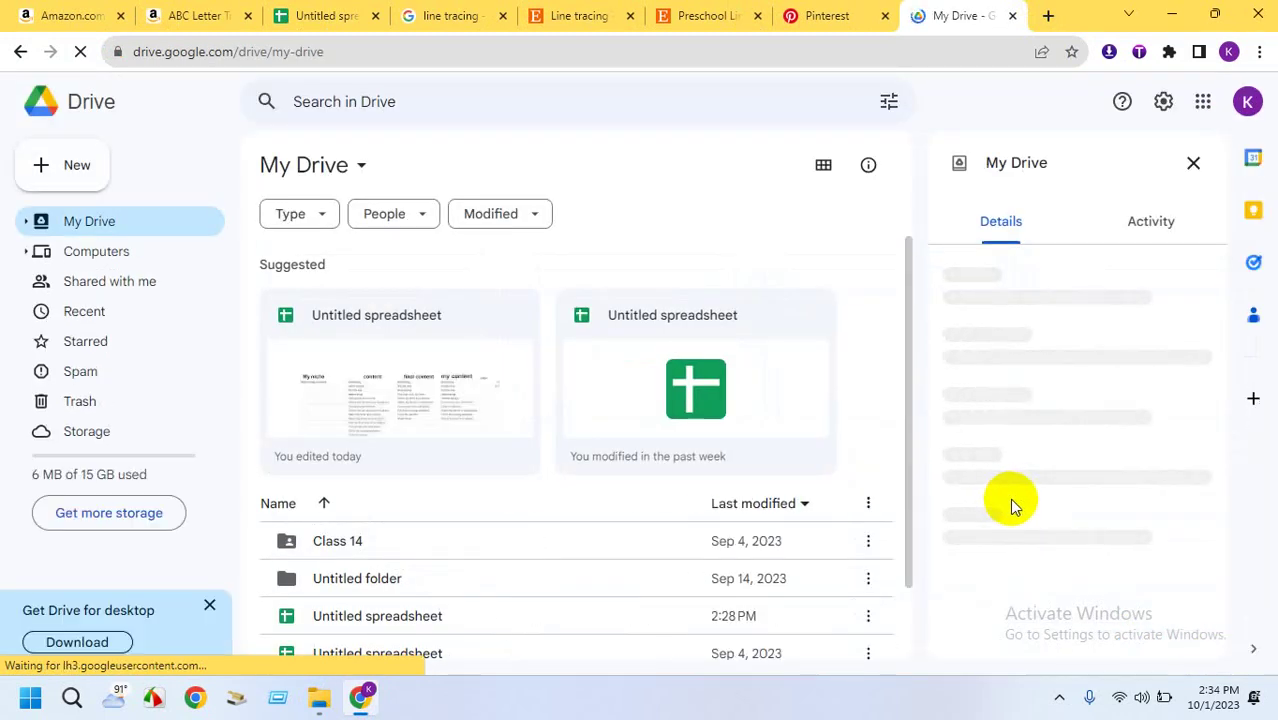
pyautogui.scroll(-2, 785, 514)
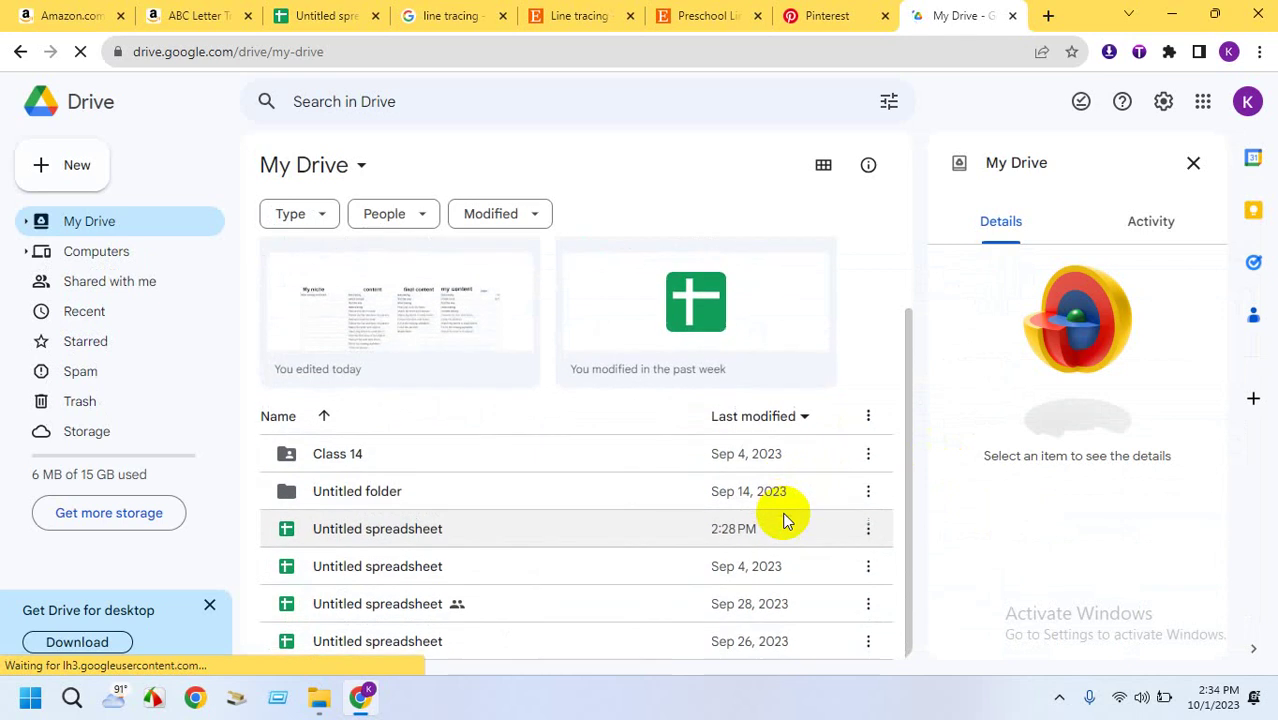
# Create a folder named content research in My Drive and open it
pyautogui.click(68, 165)
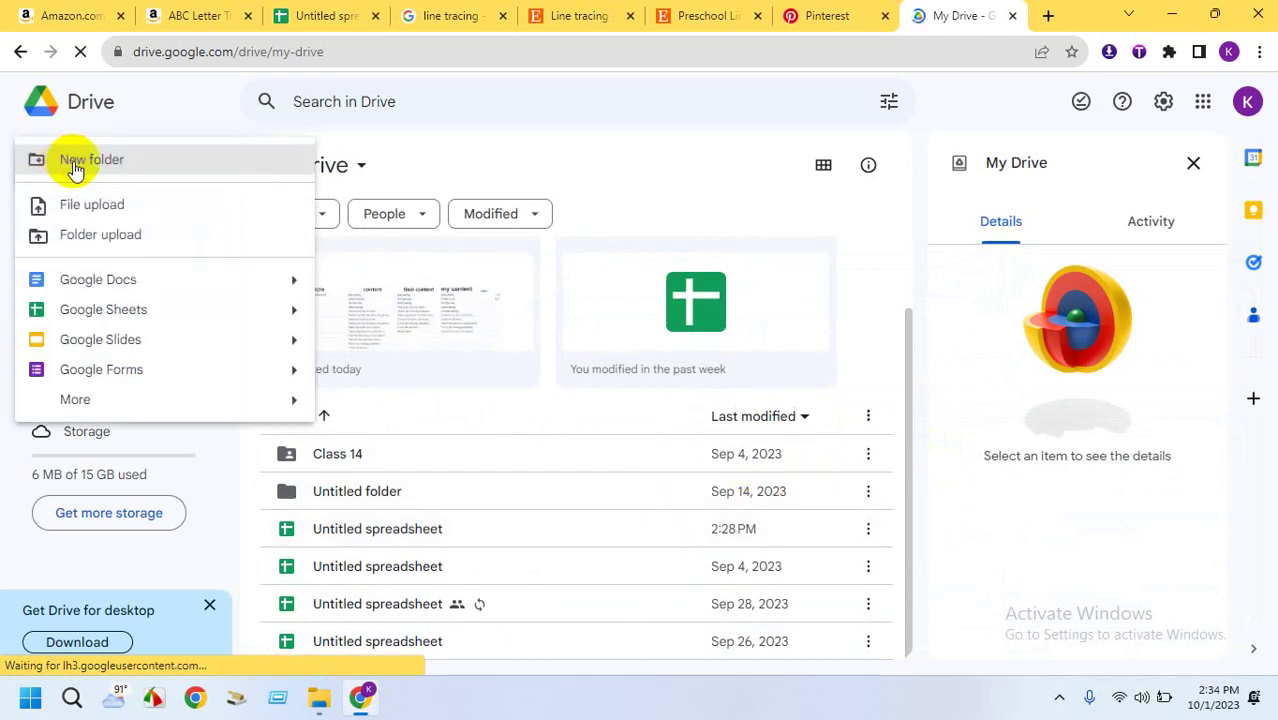
pyautogui.click(89, 162)
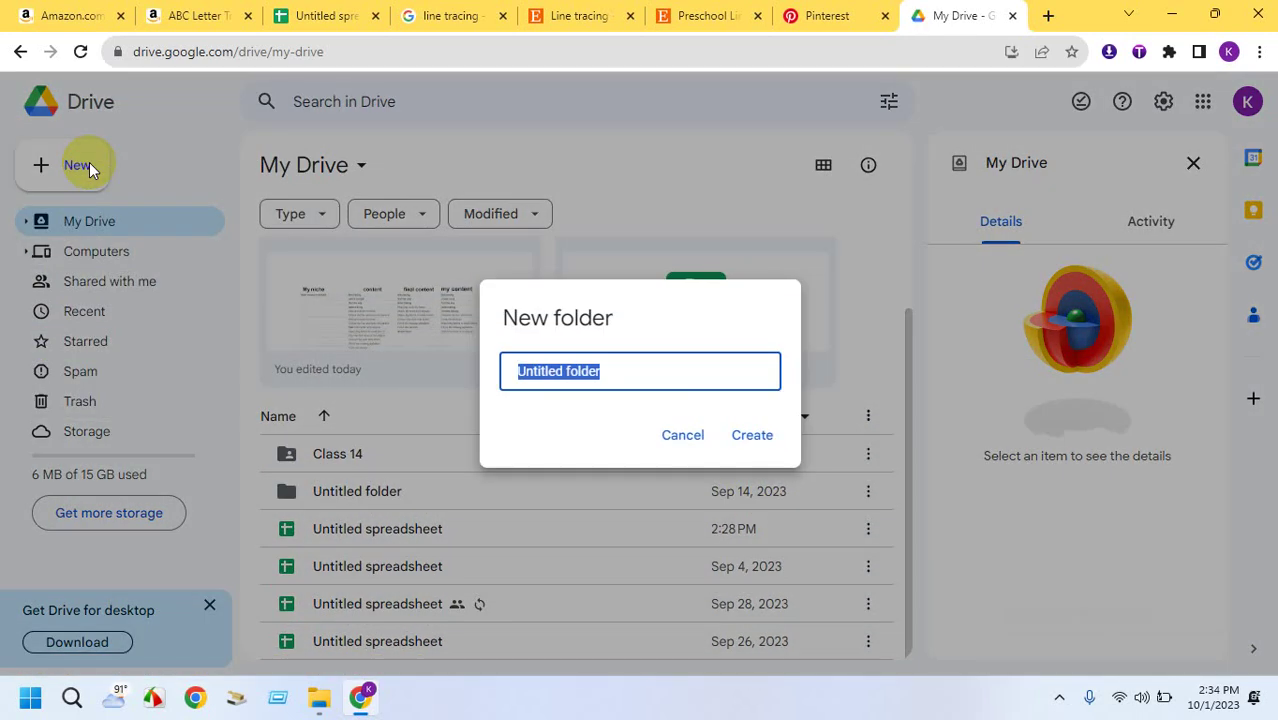
pyautogui.write('conte')
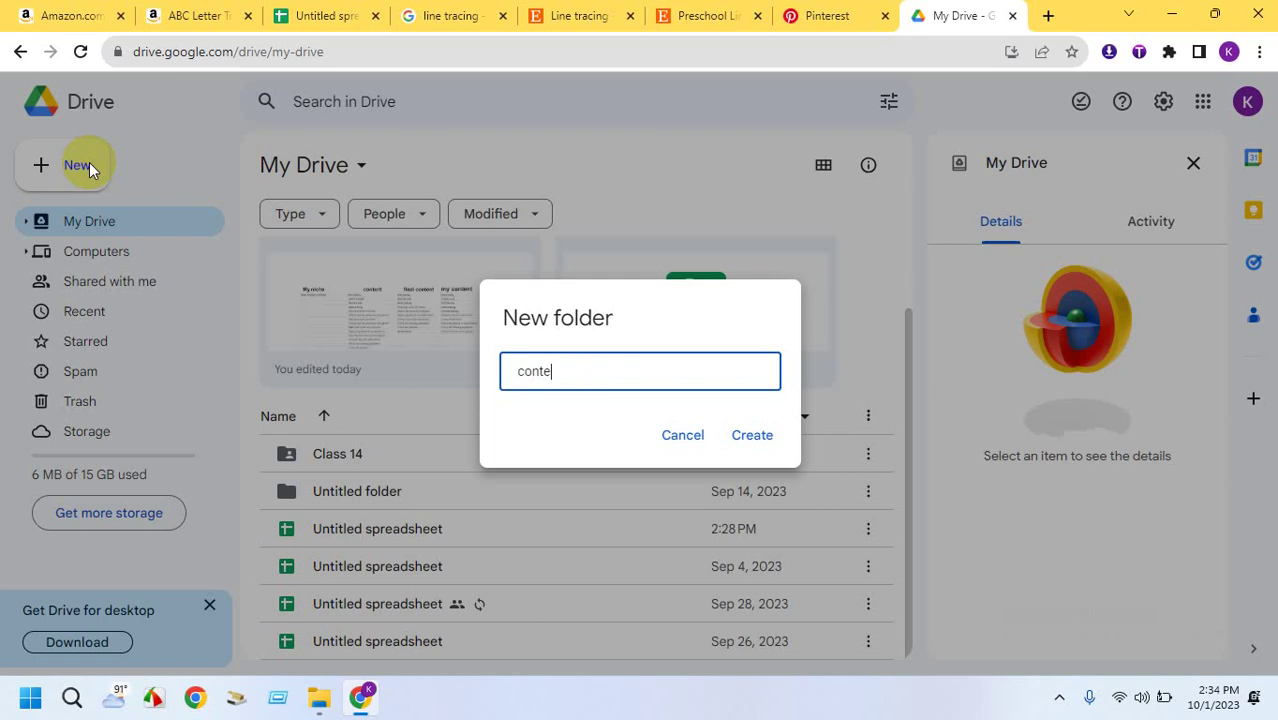
pyautogui.write('nt research')
pyautogui.press('Return')
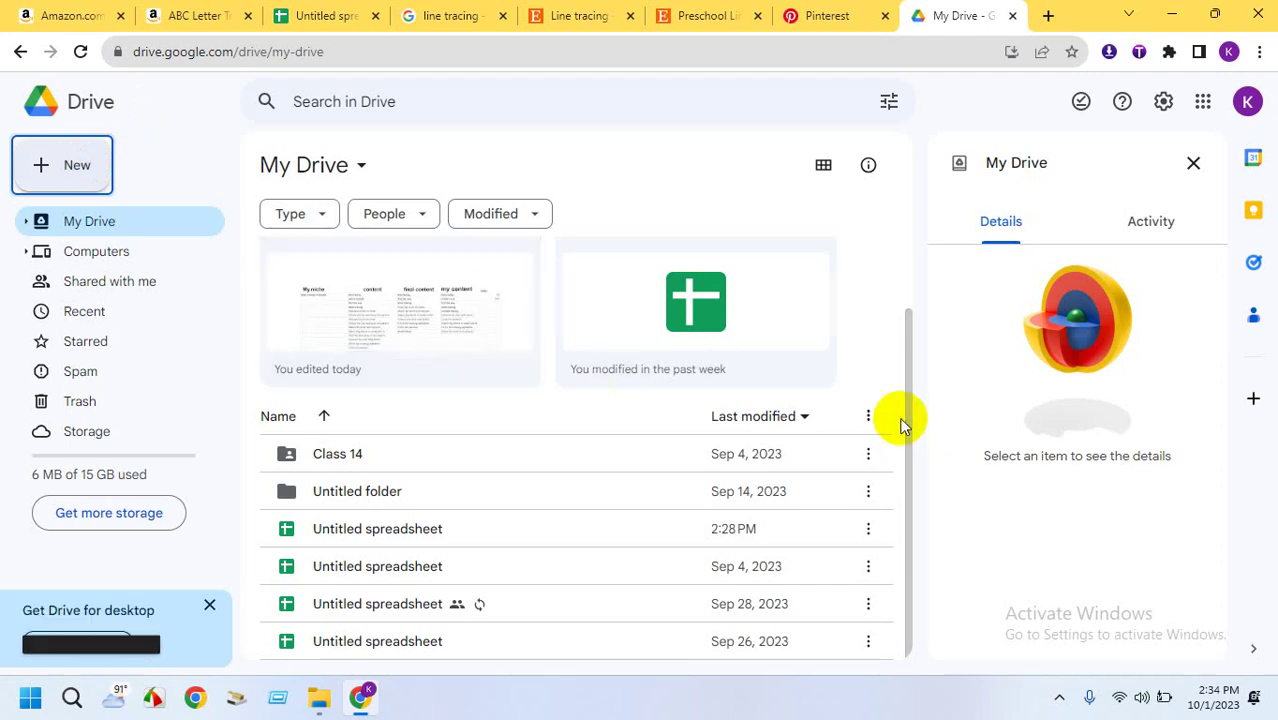
pyautogui.moveTo(899, 420); pyautogui.dragTo(907, 451)
pyautogui.doubleClick(729, 456)
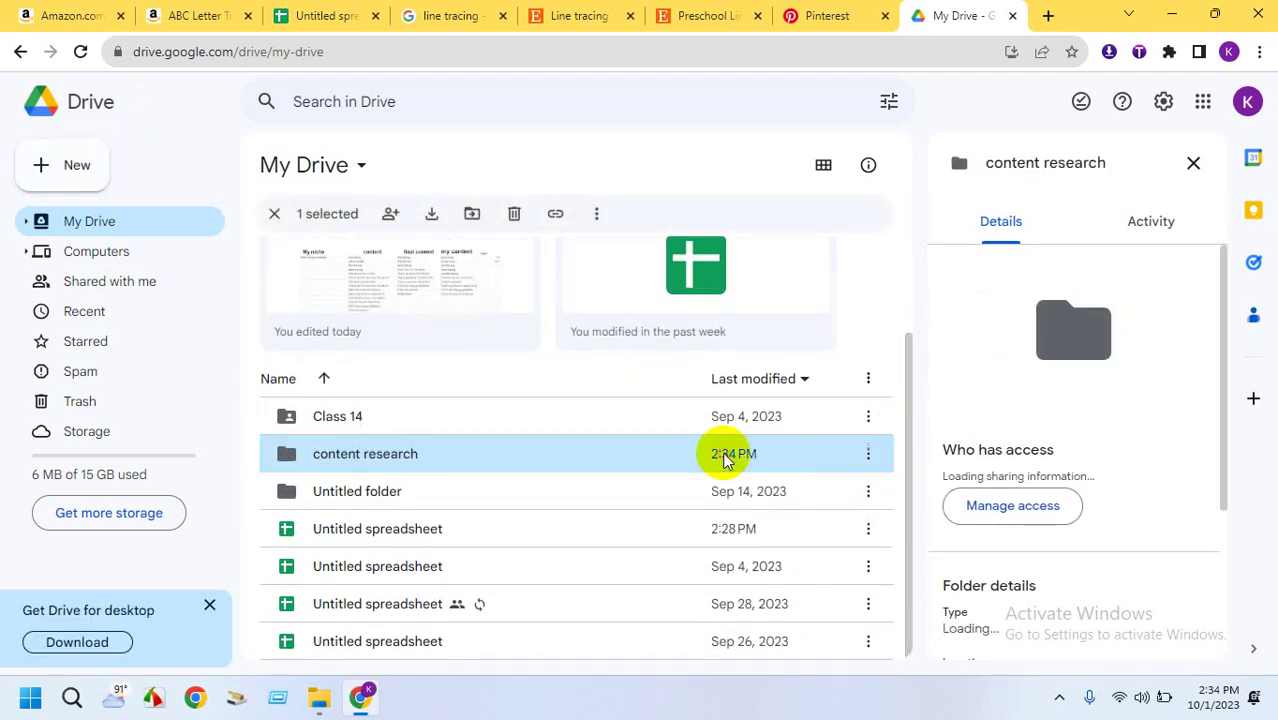
# Try to upload the local line tracing folder from File Explorer into the content research folder on Drive
pyautogui.click(328, 10)
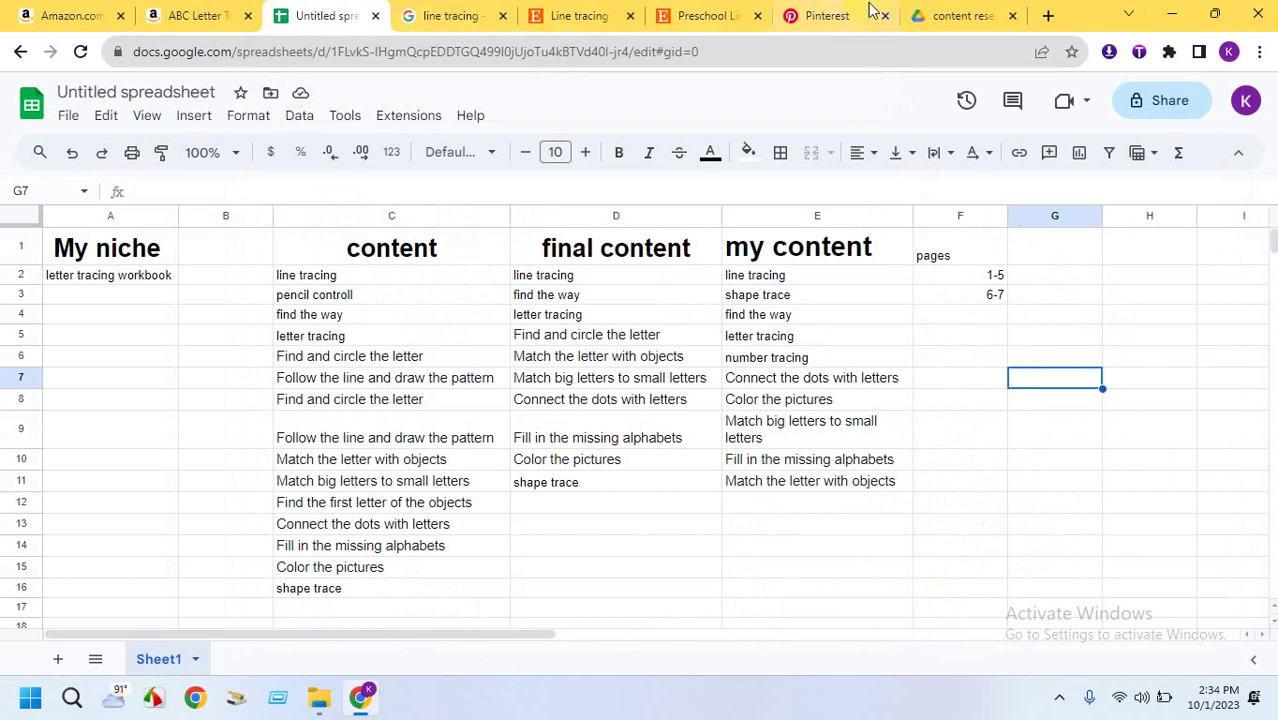
pyautogui.click(930, 15)
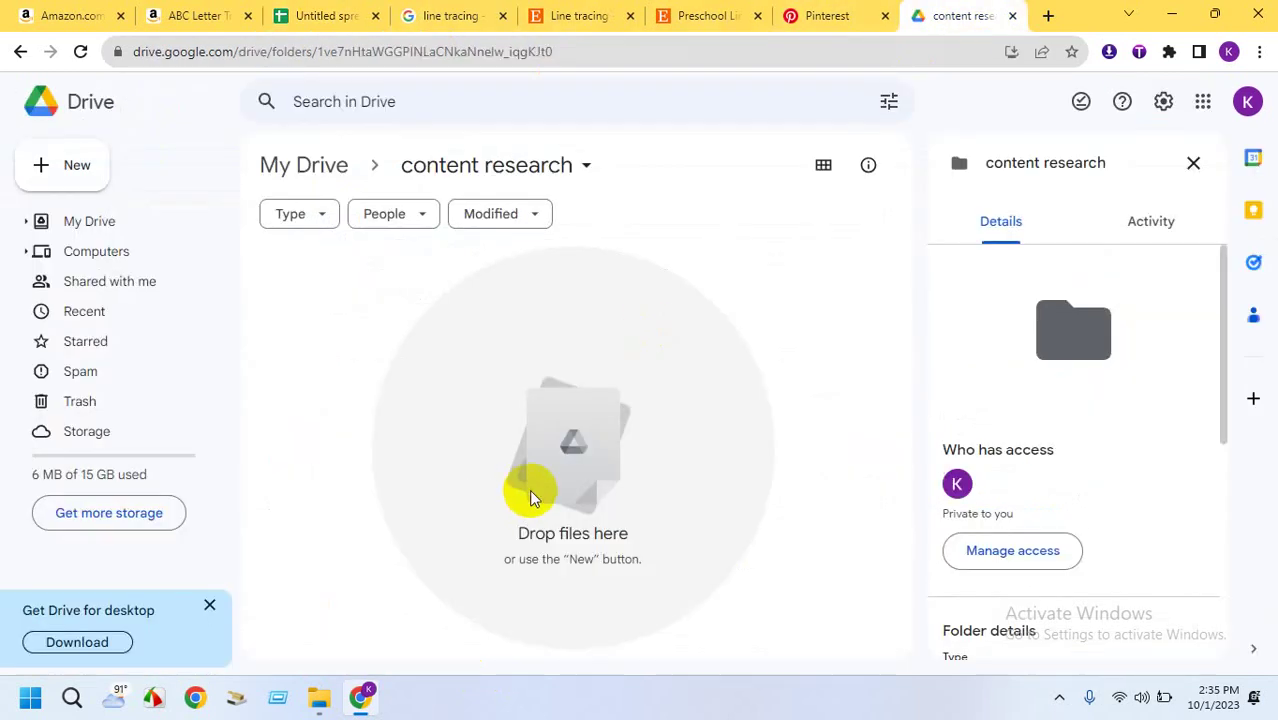
pyautogui.click(314, 702)
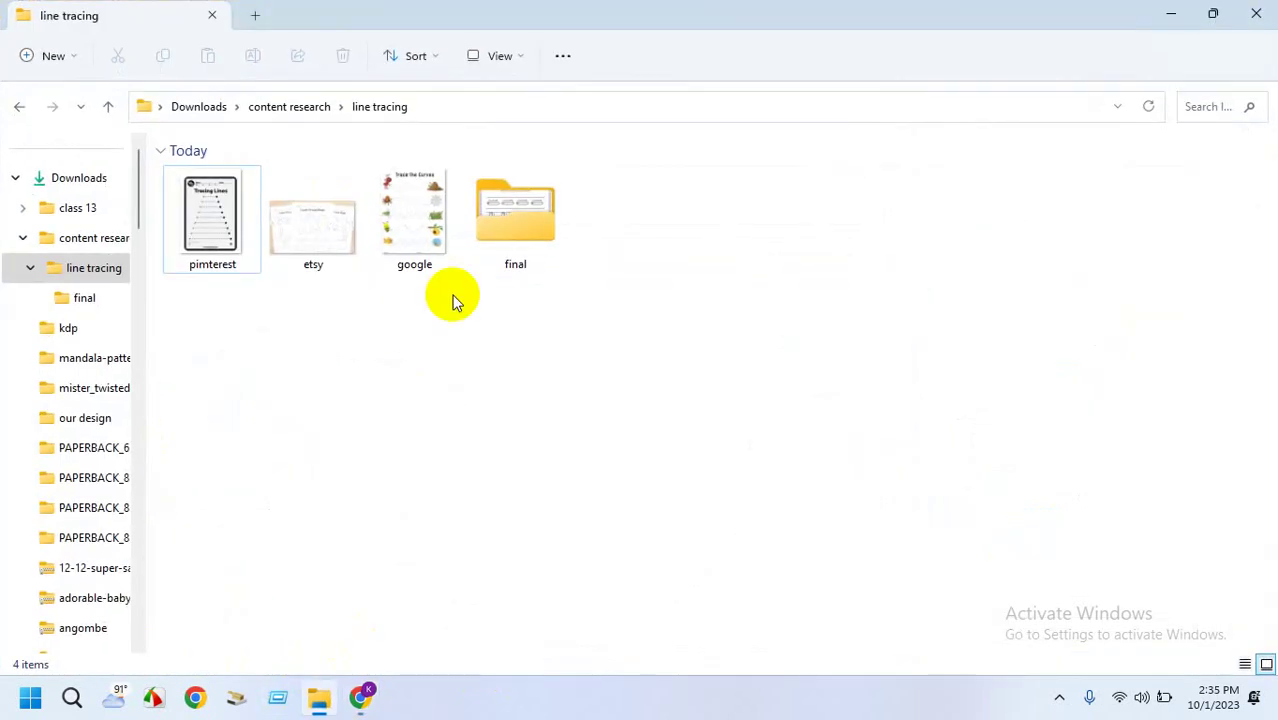
pyautogui.click(18, 107)
pyautogui.moveTo(232, 204)
pyautogui.mouseDown()
pyautogui.moveTo(334, 663)
pyautogui.moveTo(356, 692)
pyautogui.moveTo(382, 556)
pyautogui.moveTo(396, 563)
pyautogui.mouseUp()
pyautogui.click(1230, 651)
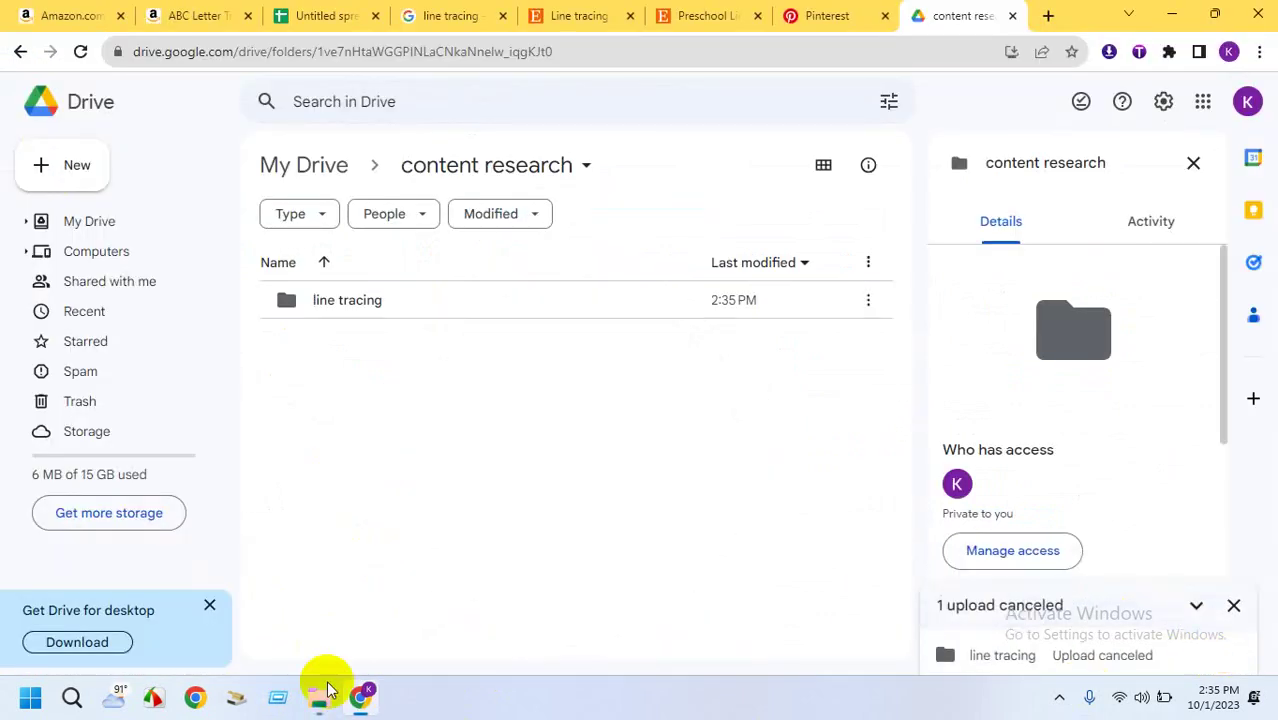
# Upload the whole content research folder from Downloads in File Explorer into the open Drive folder
pyautogui.click(319, 697)
pyautogui.click(16, 107)
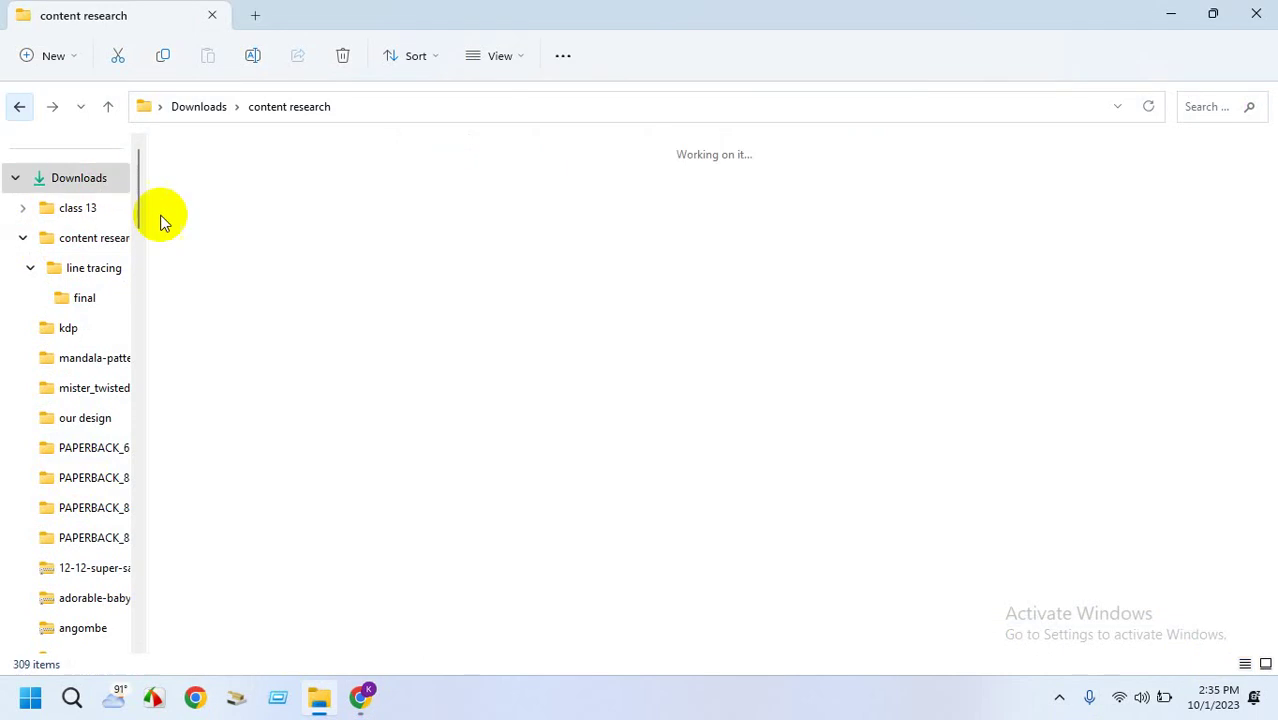
pyautogui.moveTo(222, 342); pyautogui.dragTo(490, 495)
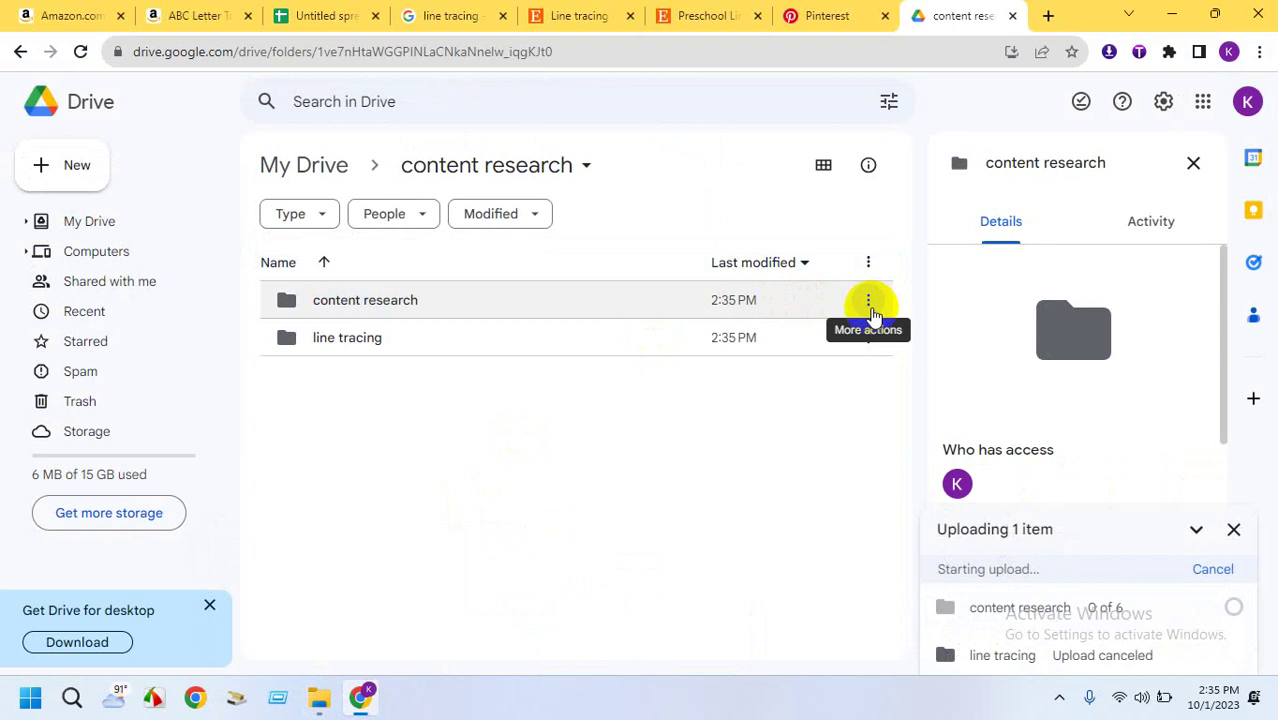
# Move the leftover line tracing folder inside the Drive content research folder to the trash
pyautogui.click(866, 337)
pyautogui.click(866, 337)
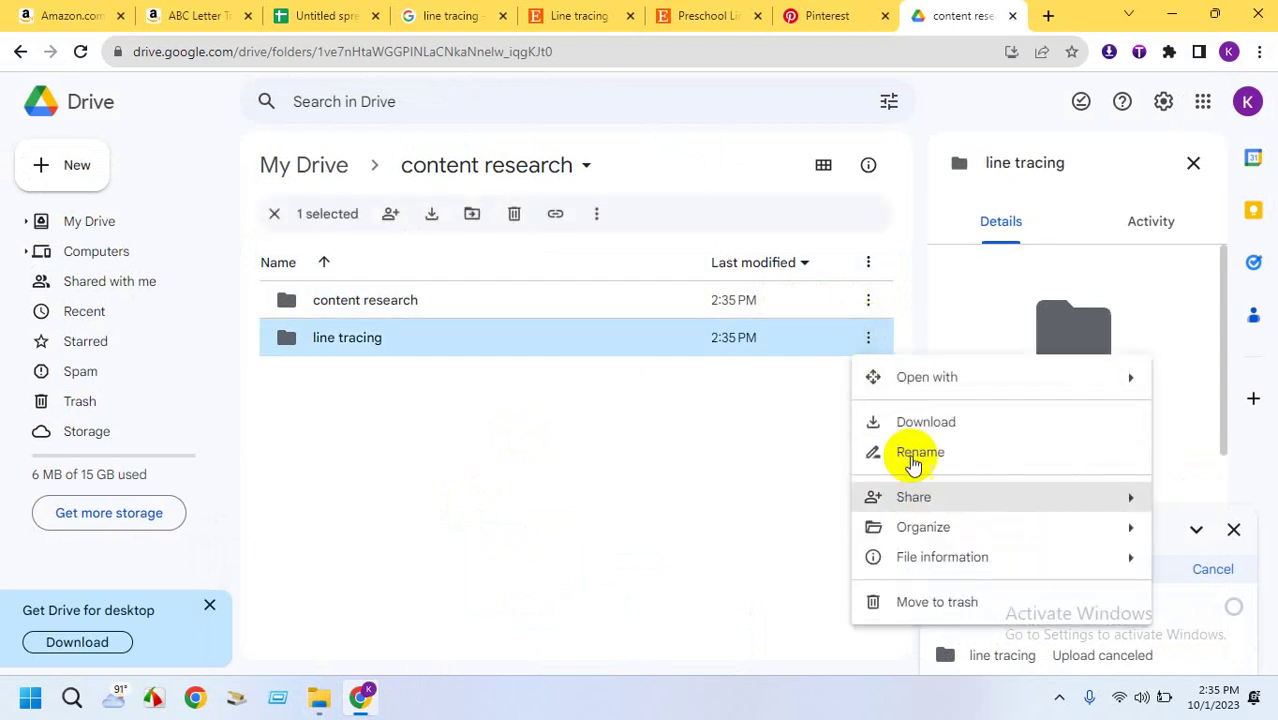
pyautogui.click(915, 601)
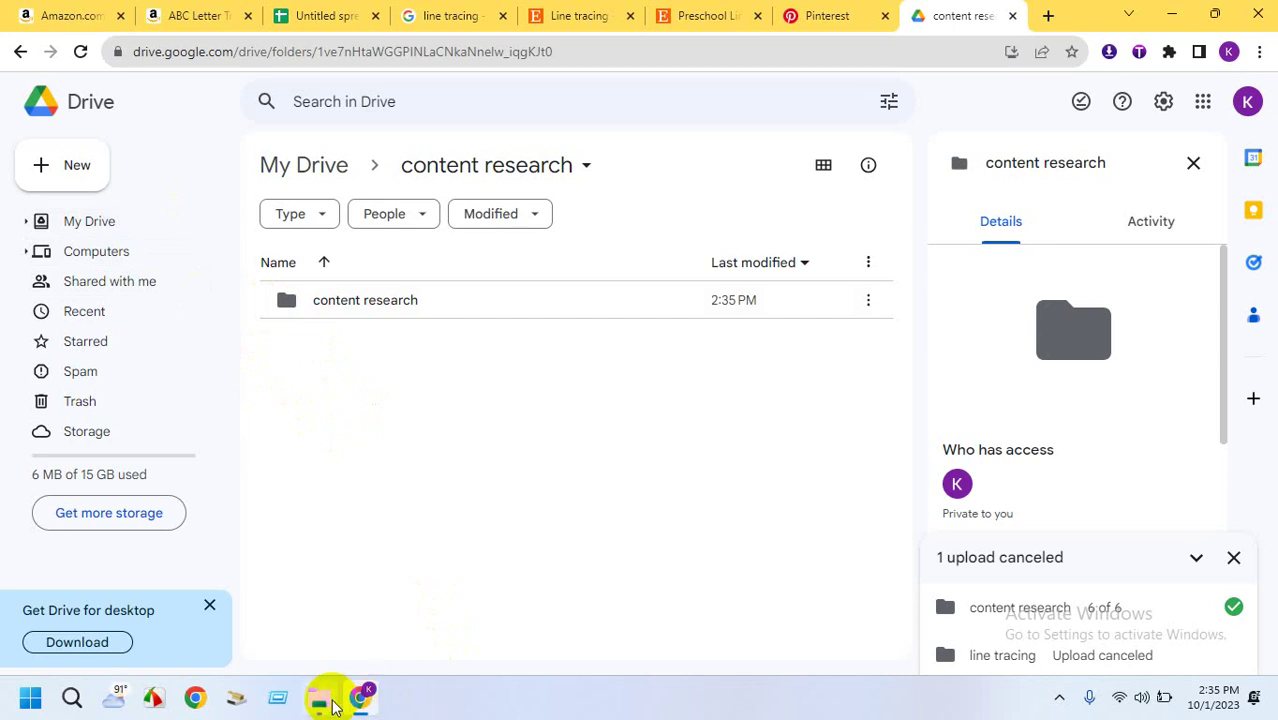
# Reopen content research from My Drive and compare its contents with the Downloads folder in File Explorer
pyautogui.click(20, 52)
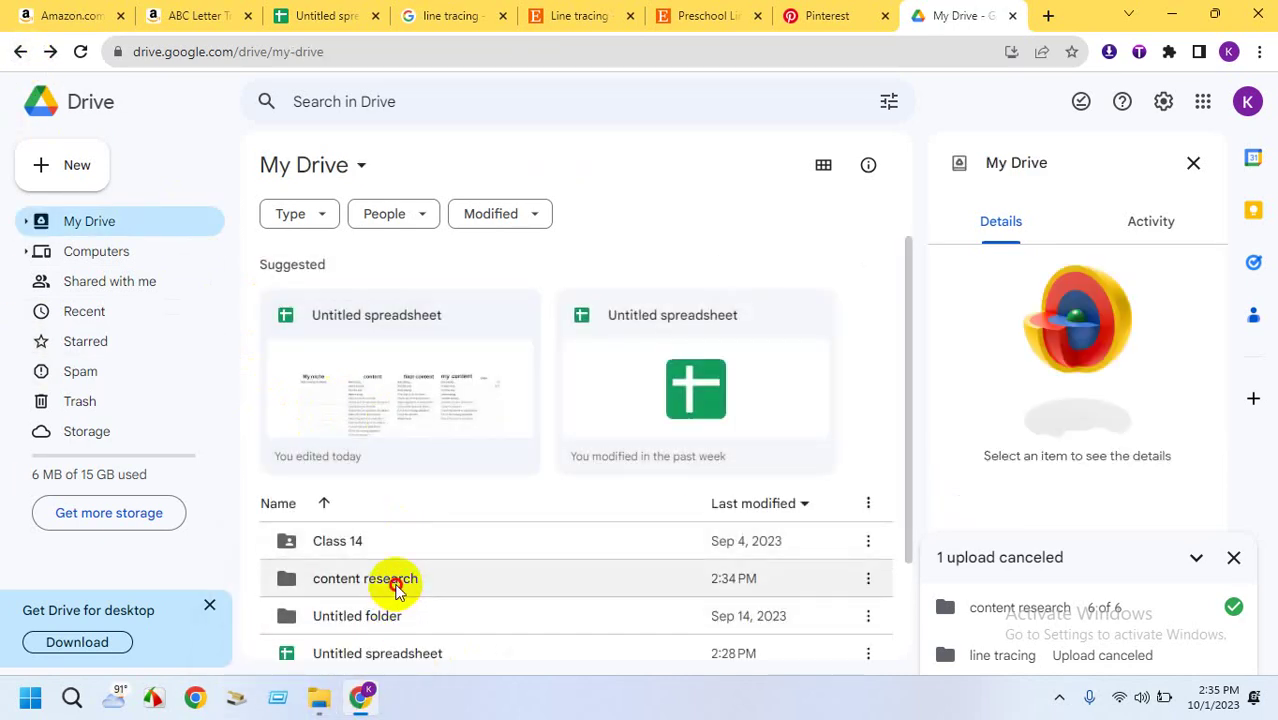
pyautogui.click(396, 586)
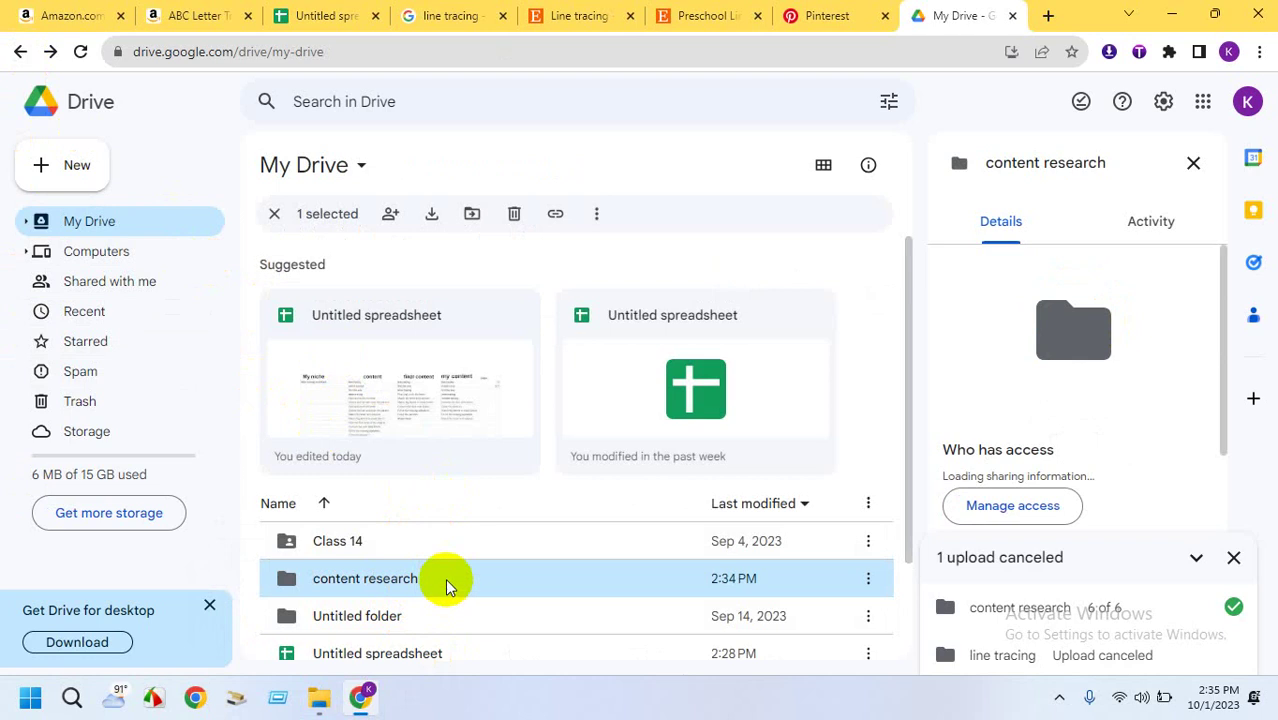
pyautogui.doubleClick(445, 580)
pyautogui.click(336, 704)
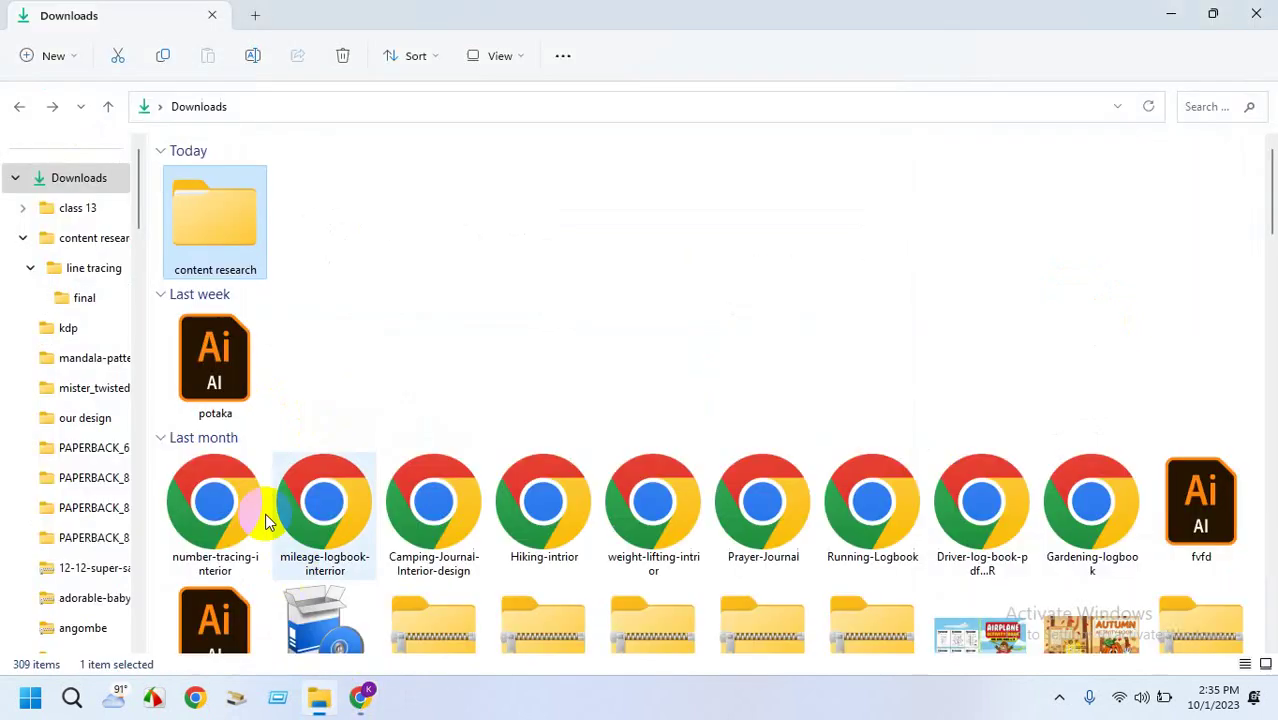
pyautogui.click(362, 704)
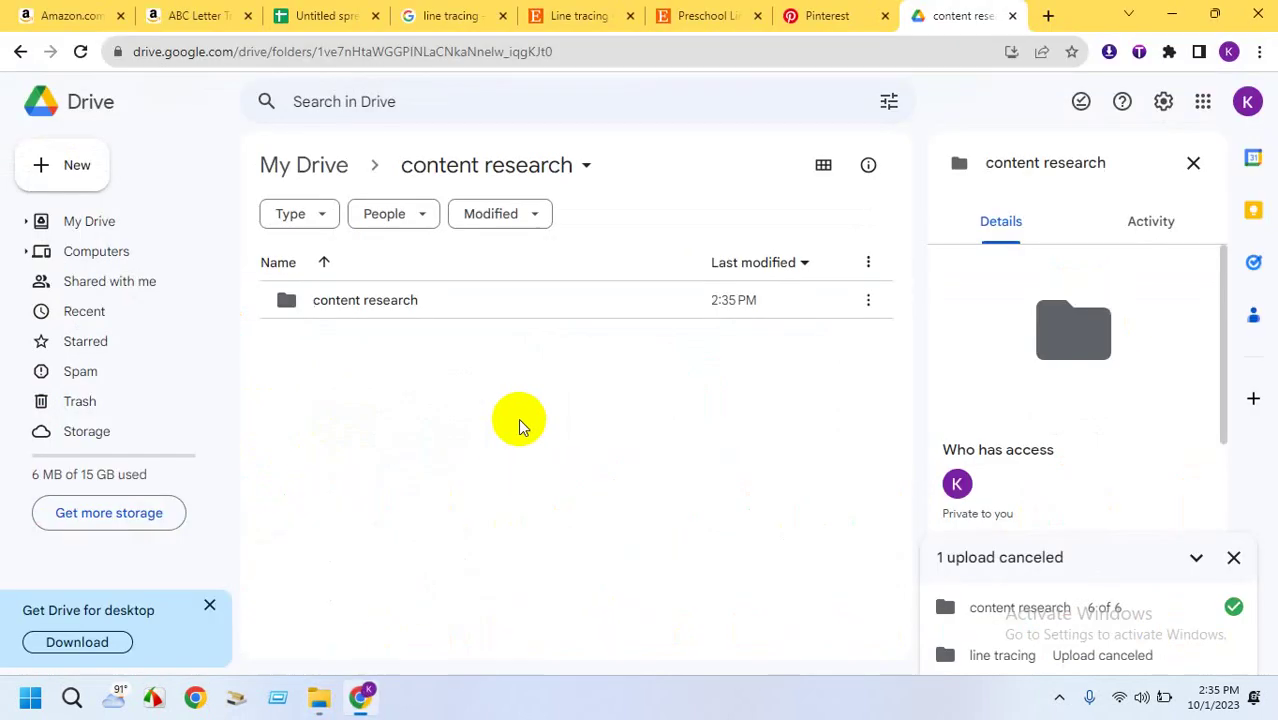